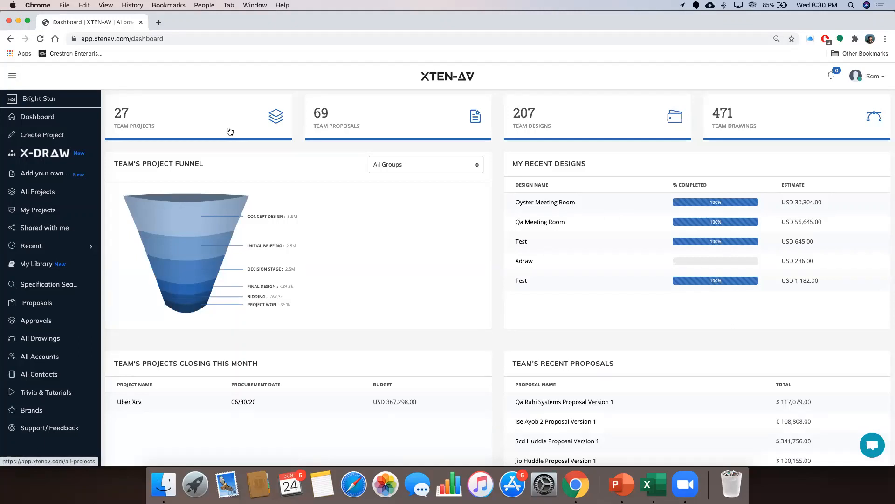
Open the Rahi Systems Project from all projects and view the creation methods offered for a new Meeting Room design
{"action": "left_click", "coordinate": [41, 194]}
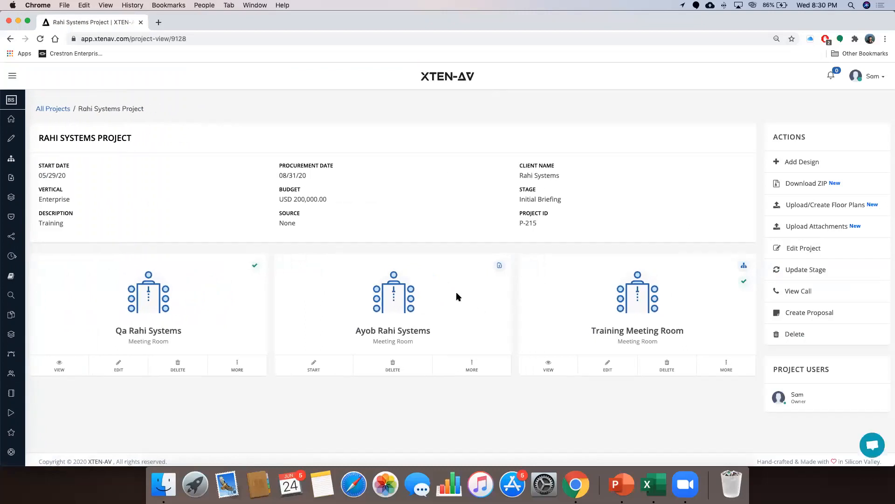
{"action": "left_click", "coordinate": [803, 162]}
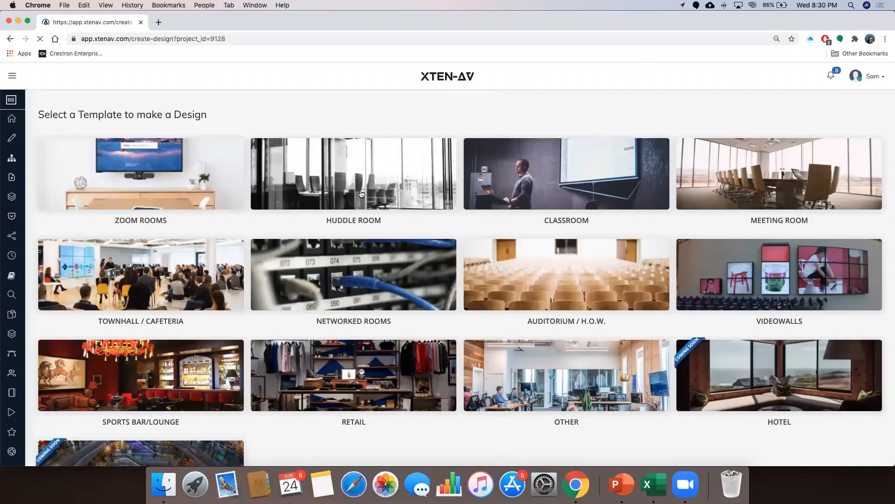
{"action": "scroll", "coordinate": [362, 193], "scroll_direction": "down", "scroll_amount": 3}
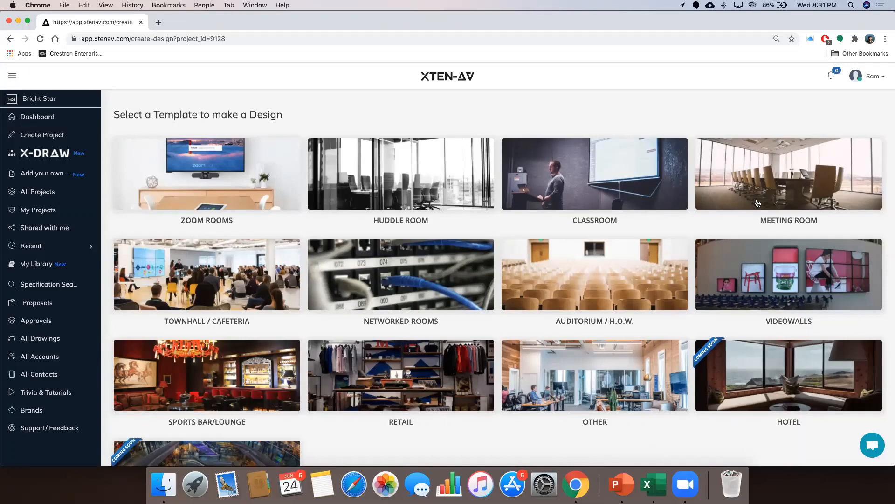
{"action": "left_click", "coordinate": [760, 174]}
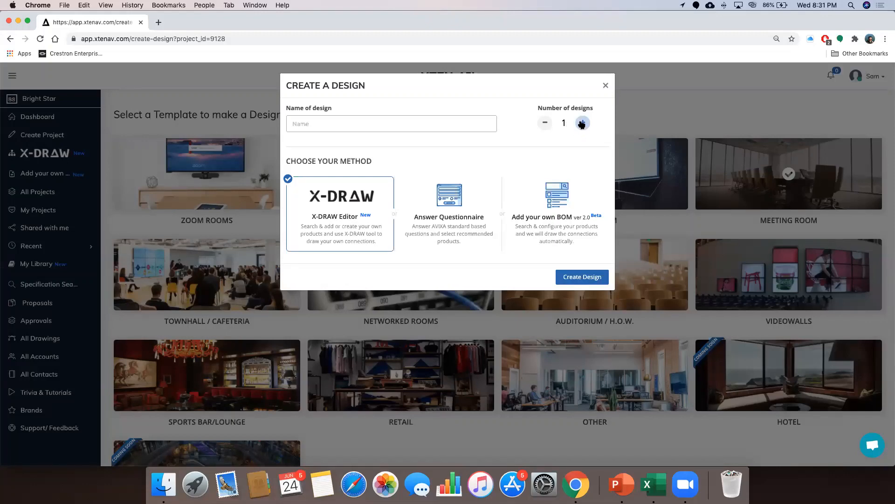
{"action": "left_click", "coordinate": [606, 86]}
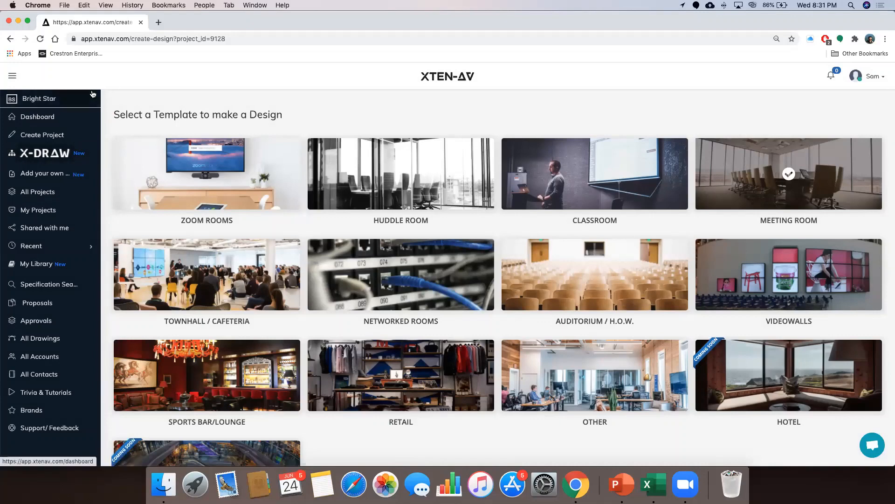
Create a standalone X-DRAW design from the Meeting Room template, named XDRAW Webinar 2, in the Doel Solutions New Launch Office project
{"action": "left_click", "coordinate": [40, 155]}
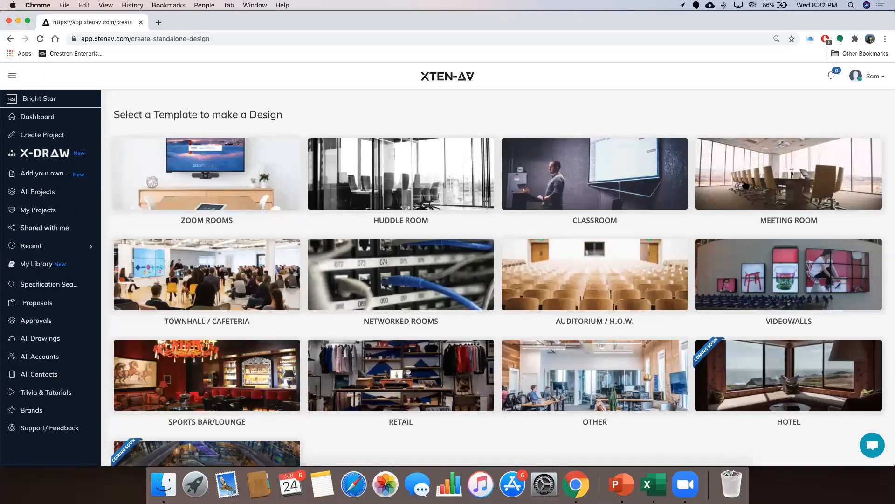
{"action": "left_click", "coordinate": [756, 183]}
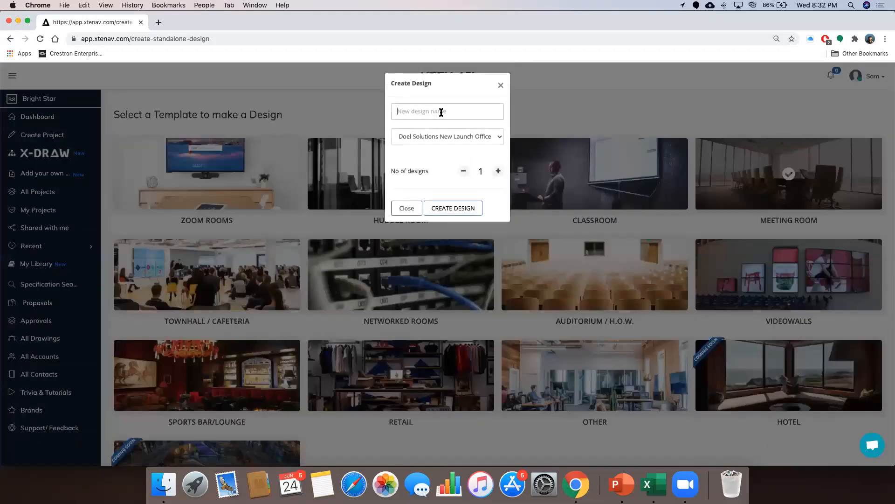
{"action": "left_click", "coordinate": [441, 112]}
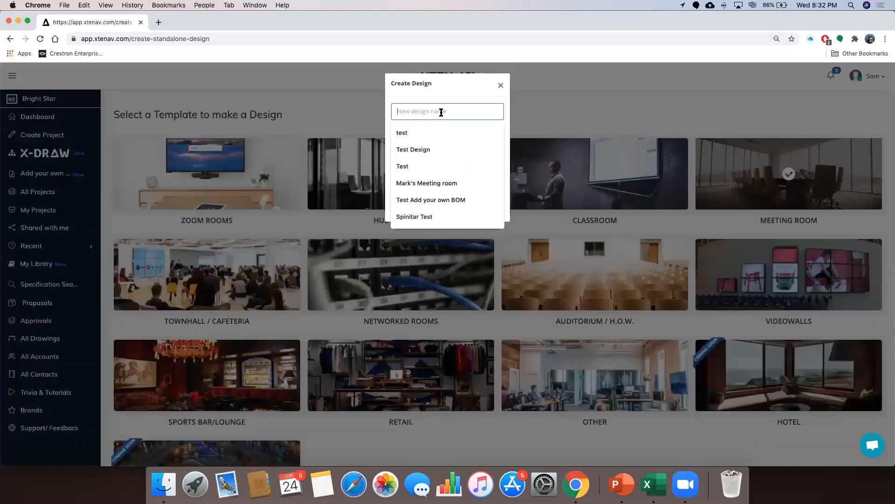
{"action": "type", "text": "XDRAW"}
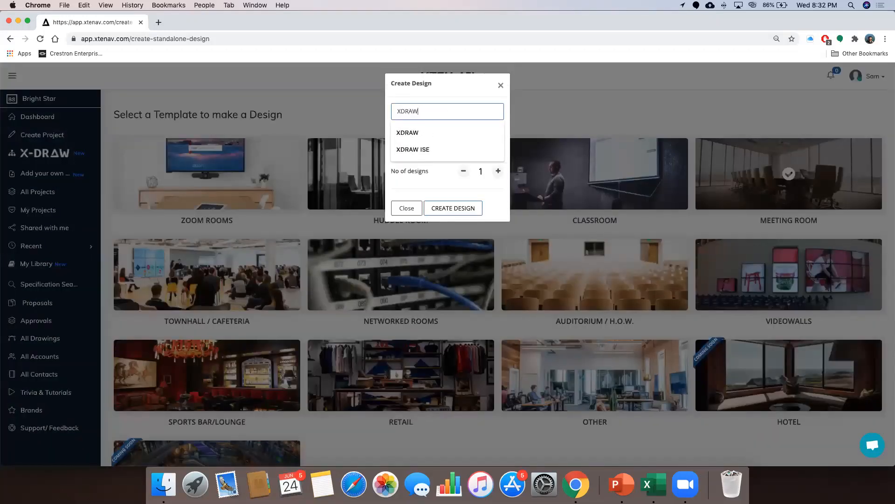
{"action": "type", "text": " Webinar 2"}
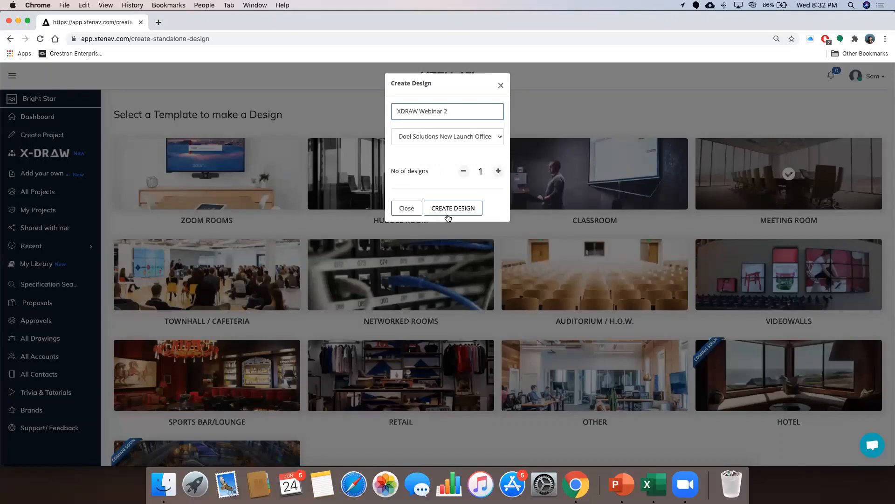
{"action": "left_click", "coordinate": [455, 209]}
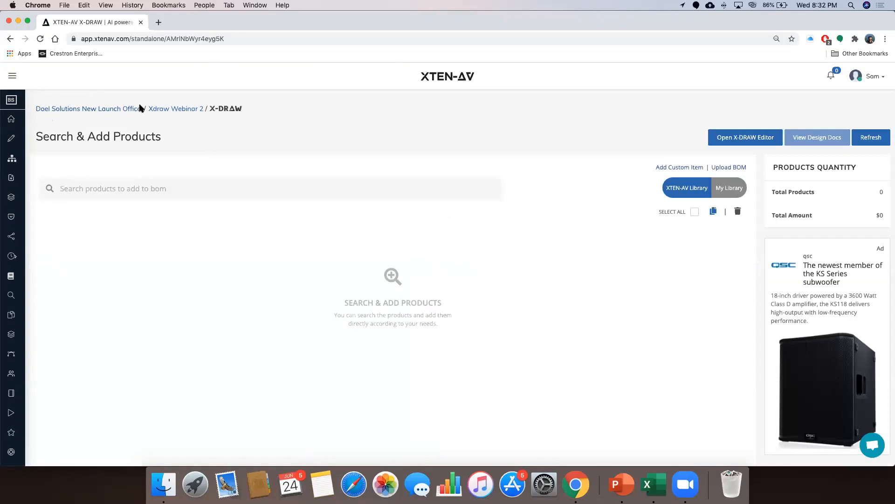
Open X-DRAW design creation in a separate browser tab and view the projects selectable for a Meeting Room design
{"action": "left_click", "coordinate": [12, 78]}
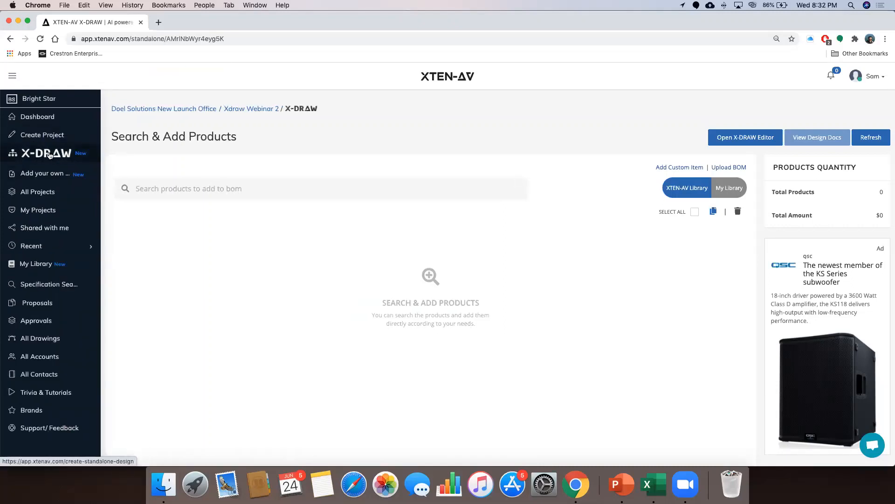
{"action": "right_click", "coordinate": [49, 156]}
{"action": "left_click", "coordinate": [68, 157]}
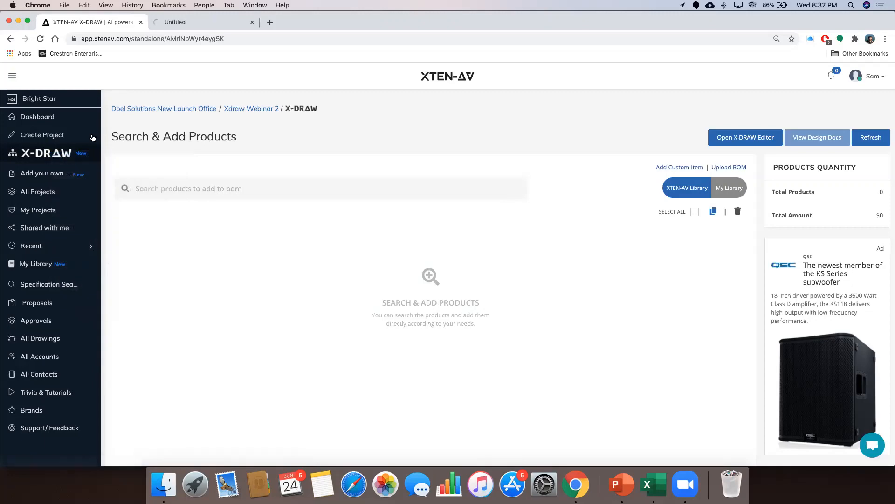
{"action": "left_click", "coordinate": [200, 21]}
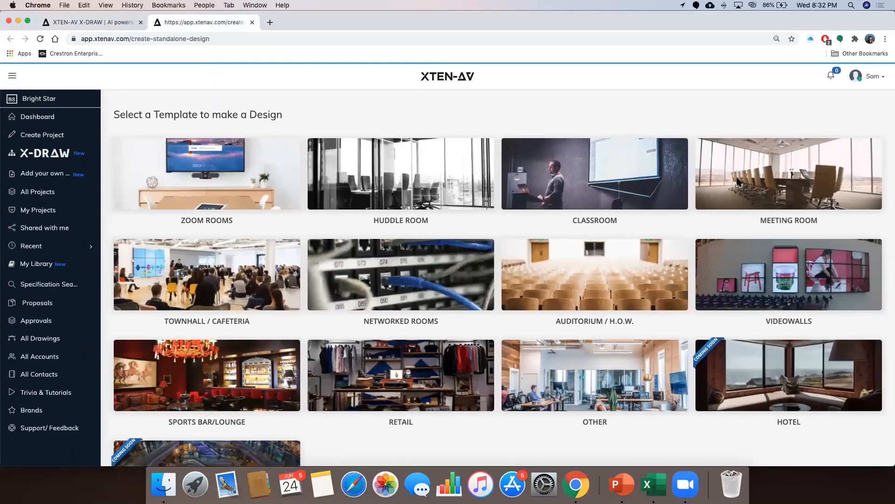
{"action": "left_click", "coordinate": [737, 182]}
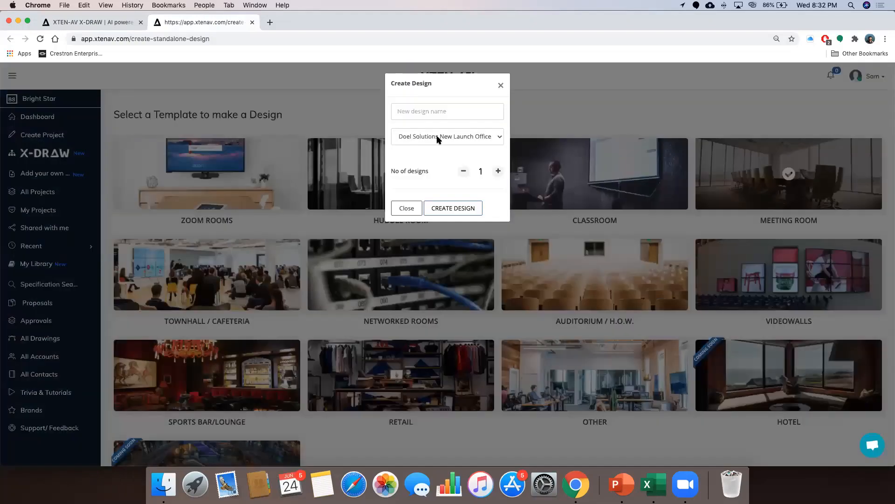
{"action": "left_click", "coordinate": [433, 138]}
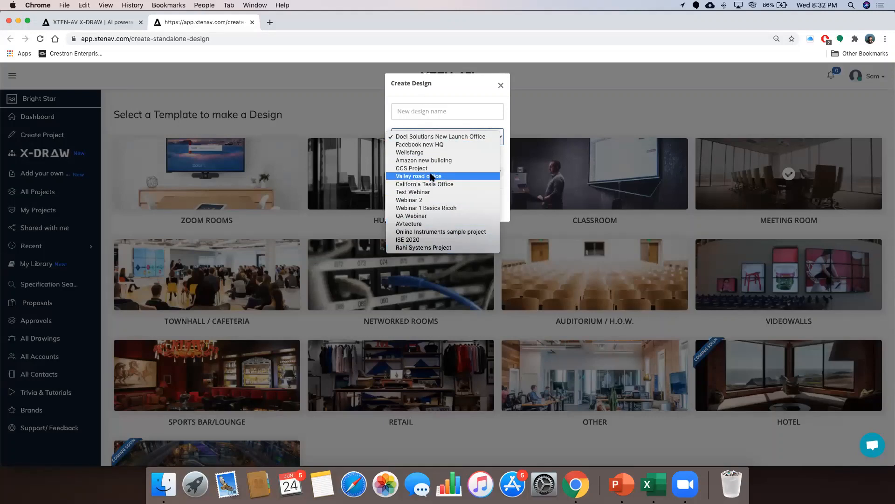
{"action": "left_click", "coordinate": [502, 85]}
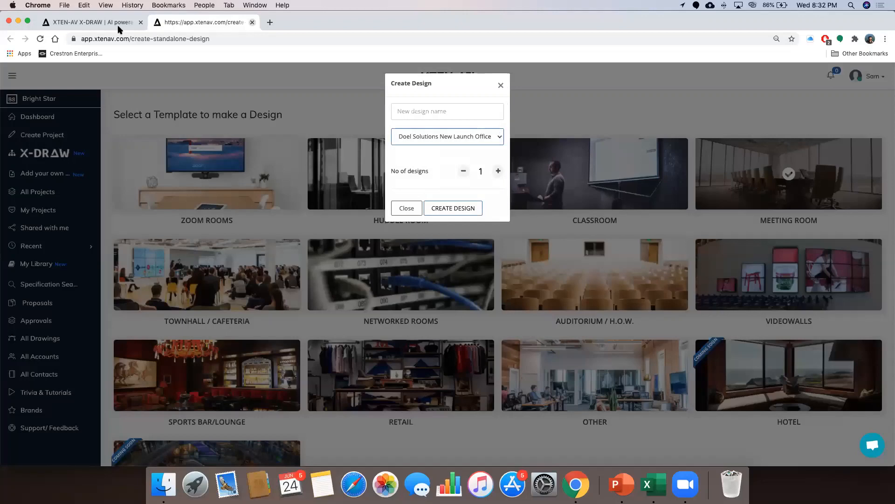
{"action": "left_click", "coordinate": [252, 22]}
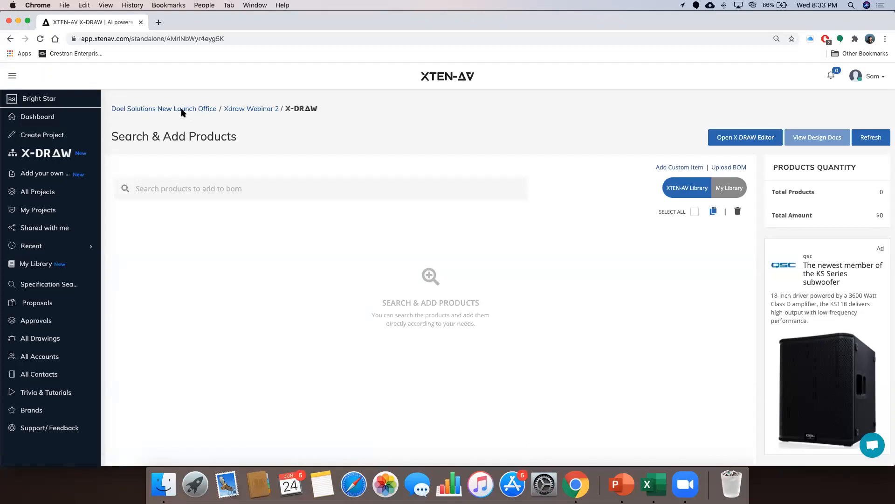
View the Doel Solutions New Launch Office project page in a separate browser tab and return to the product search page
{"action": "right_click", "coordinate": [158, 111]}
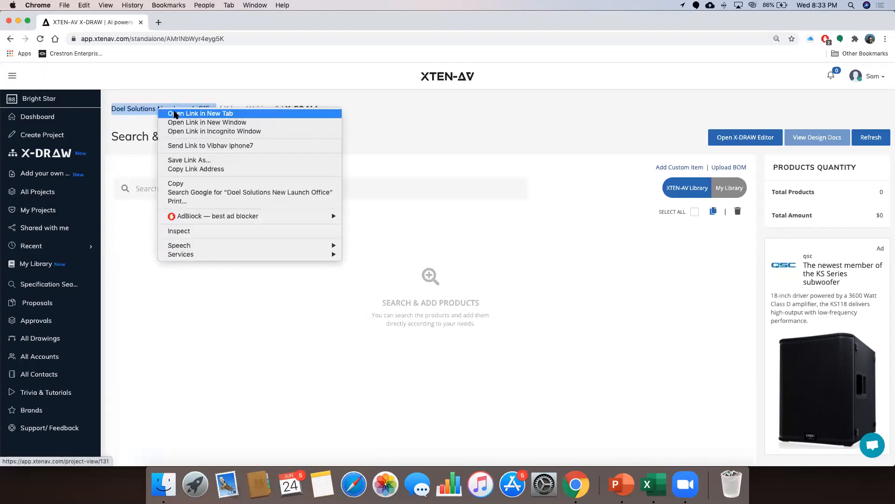
{"action": "left_click", "coordinate": [175, 114]}
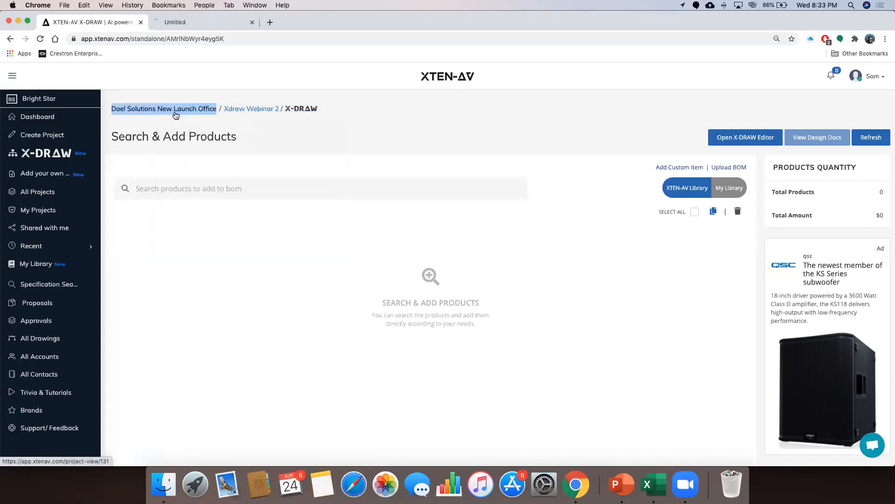
{"action": "left_click", "coordinate": [173, 23]}
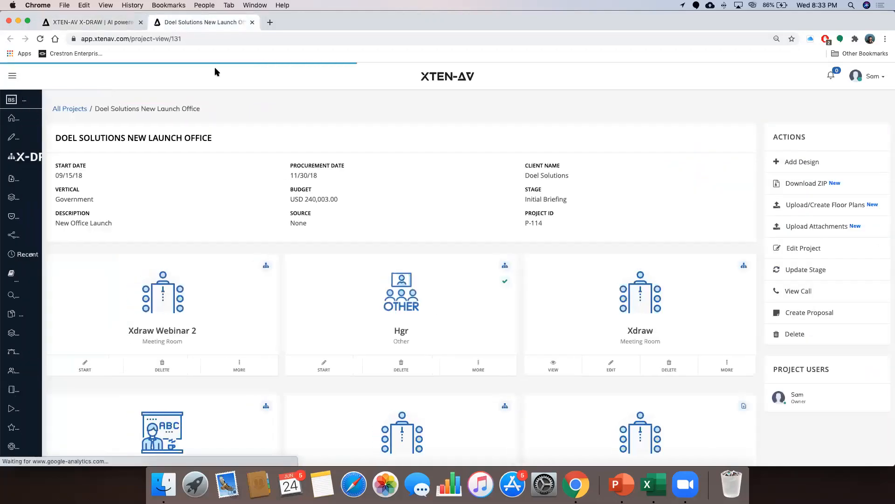
{"action": "key", "text": "super+w"}
{"action": "left_click", "coordinate": [241, 127]}
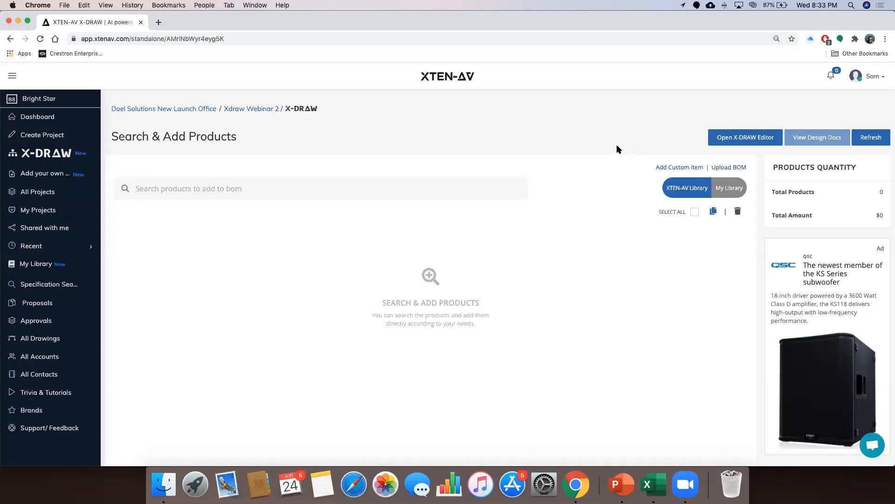
Open the XDRAW Webinar 2 design page in a separate browser tab and try to view its line schematics
{"action": "right_click", "coordinate": [252, 109]}
{"action": "left_click", "coordinate": [280, 112]}
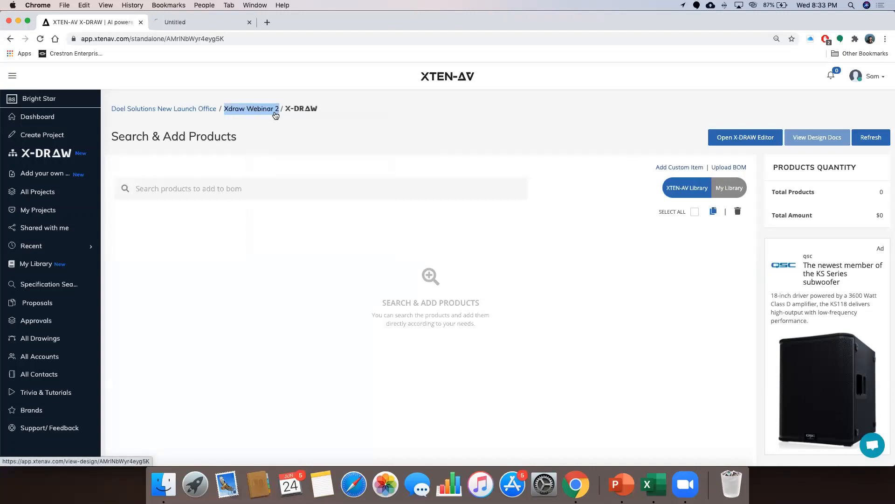
{"action": "left_click", "coordinate": [182, 23]}
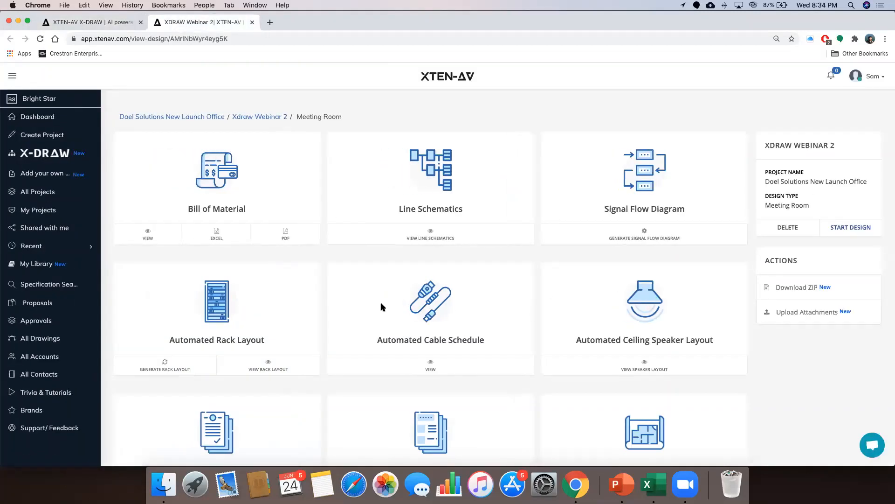
{"action": "left_click", "coordinate": [457, 232]}
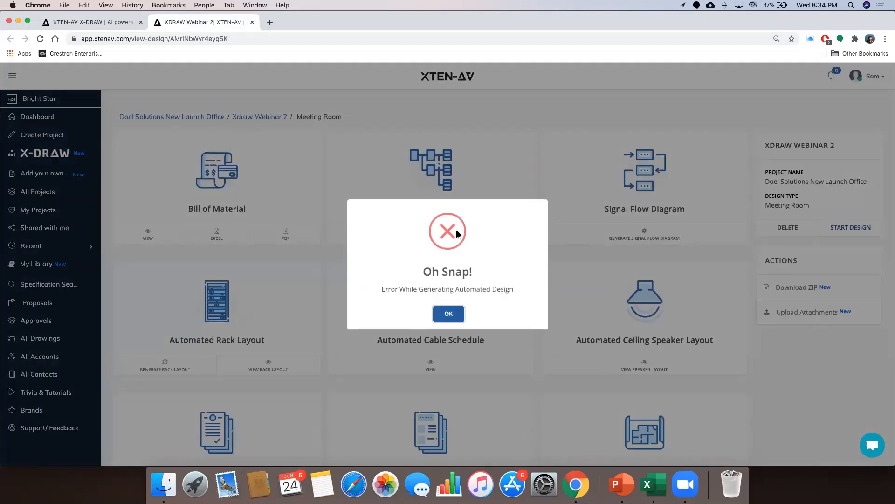
{"action": "left_click", "coordinate": [457, 317]}
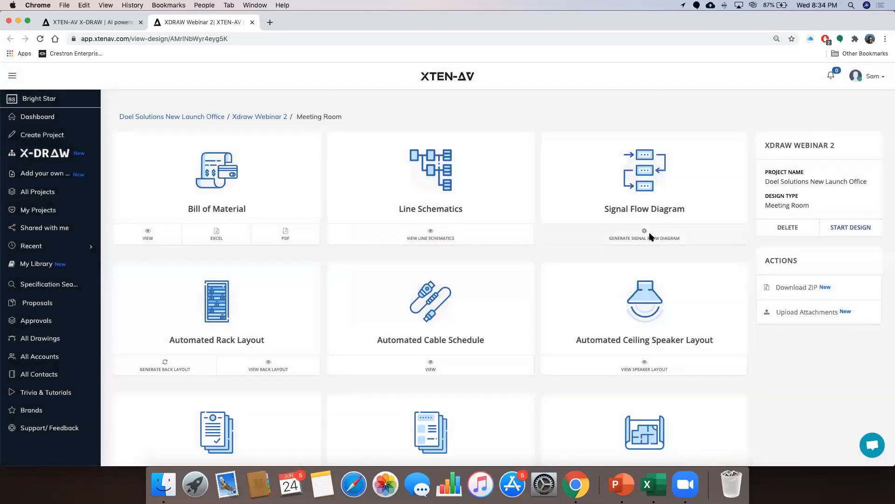
Generate the signal flow diagram for XDRAW Webinar 2 and return to the design's product search page
{"action": "left_click", "coordinate": [652, 237]}
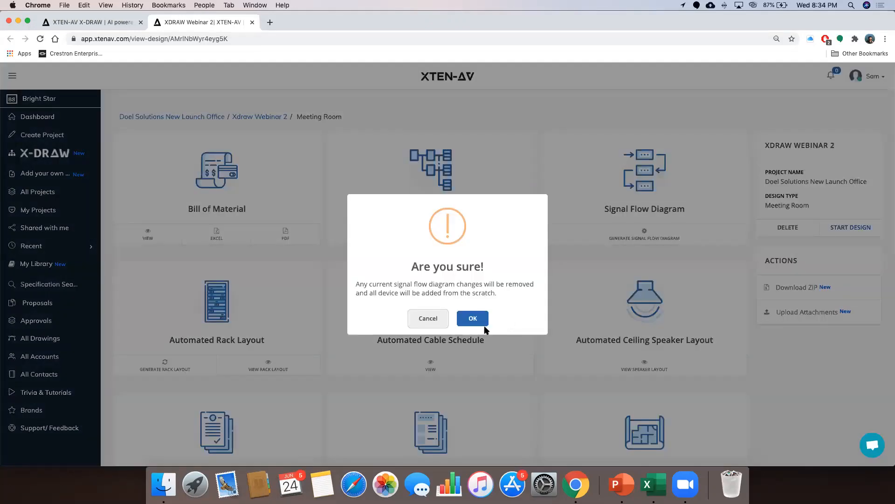
{"action": "left_click", "coordinate": [473, 318]}
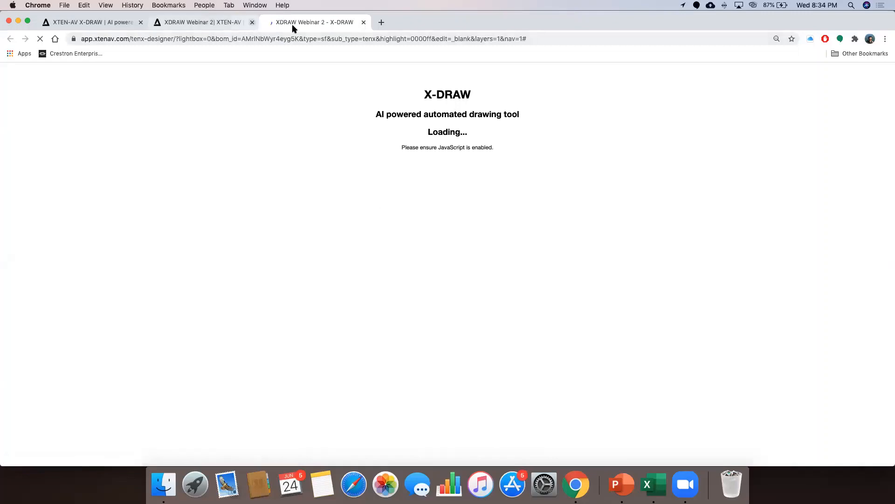
{"action": "left_click", "coordinate": [363, 22]}
{"action": "left_click", "coordinate": [253, 23]}
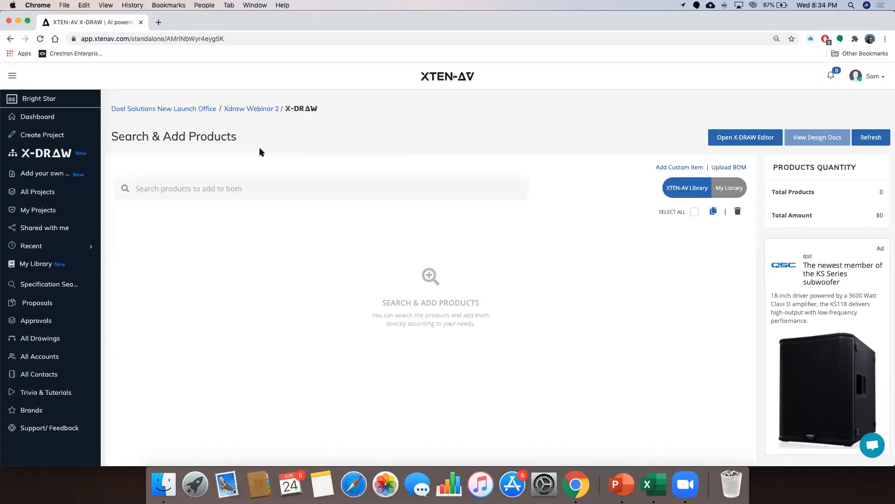
Search the XTEN-AV Library for Biamp and add the Biamp TesiraFORTE AVB CI to the bill of material
{"action": "left_click", "coordinate": [220, 188]}
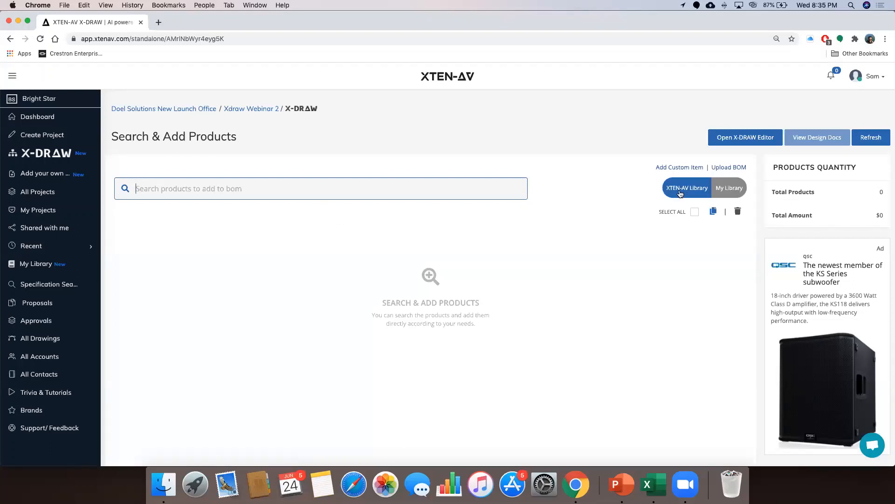
{"action": "left_click", "coordinate": [230, 192]}
{"action": "type", "text": "B"}
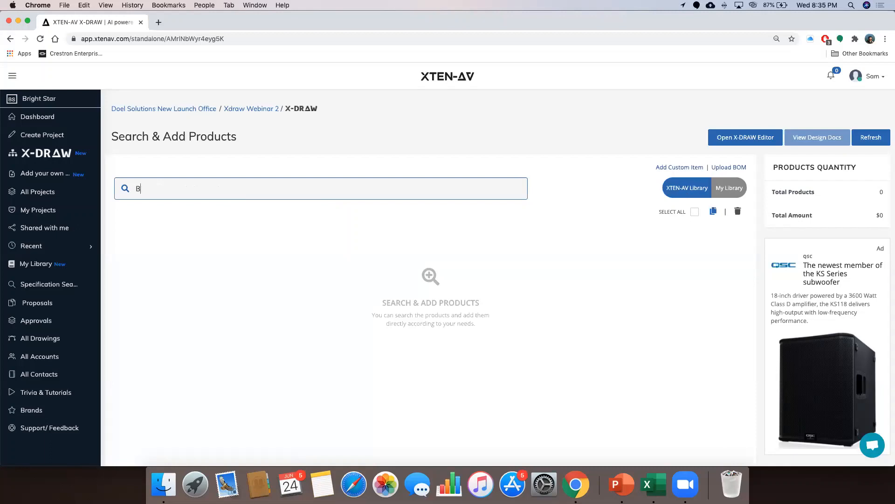
{"action": "type", "text": "iamp"}
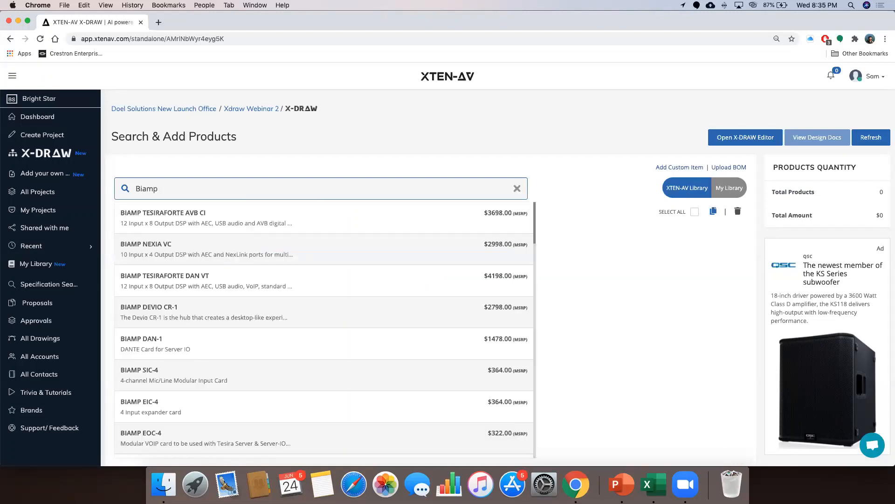
{"action": "left_click", "coordinate": [189, 217]}
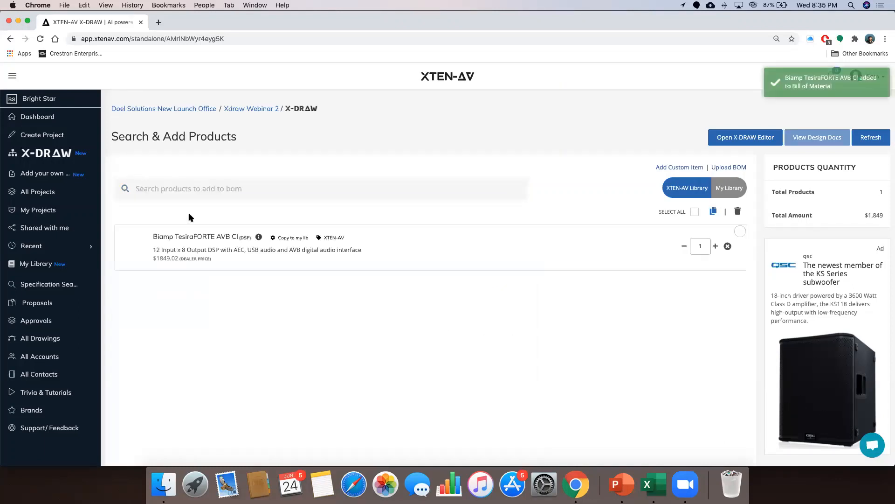
Switch the product source to My Library and search it for samsung
{"action": "left_click", "coordinate": [731, 189]}
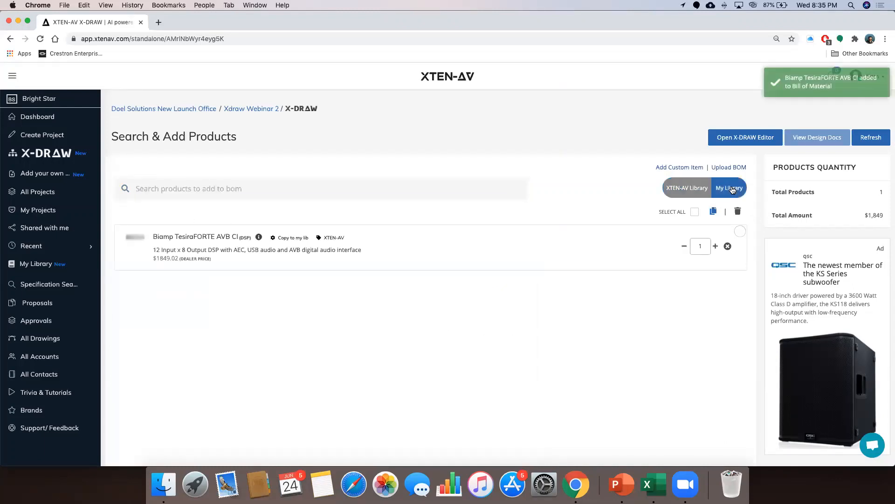
{"action": "left_click", "coordinate": [254, 184]}
{"action": "type", "text": "samsung"}
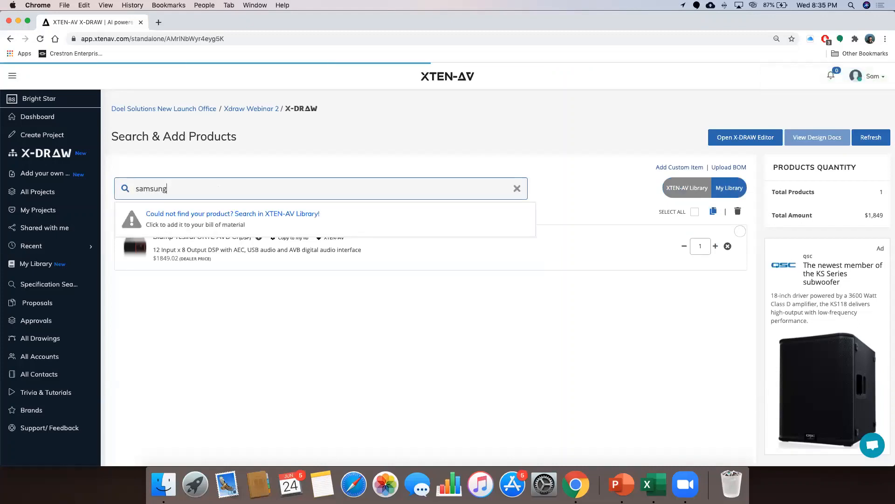
Search My Library for qsc and add the QSC Q-SYS Core 110f to the bill of material
{"action": "key", "text": "BackSpace"}
{"action": "key", "text": "BackSpace"}
{"action": "key", "text": "BackSpace"}
{"action": "key", "text": "BackSpace"}
{"action": "key", "text": "BackSpace"}
{"action": "key", "text": "BackSpace"}
{"action": "key", "text": "BackSpace"}
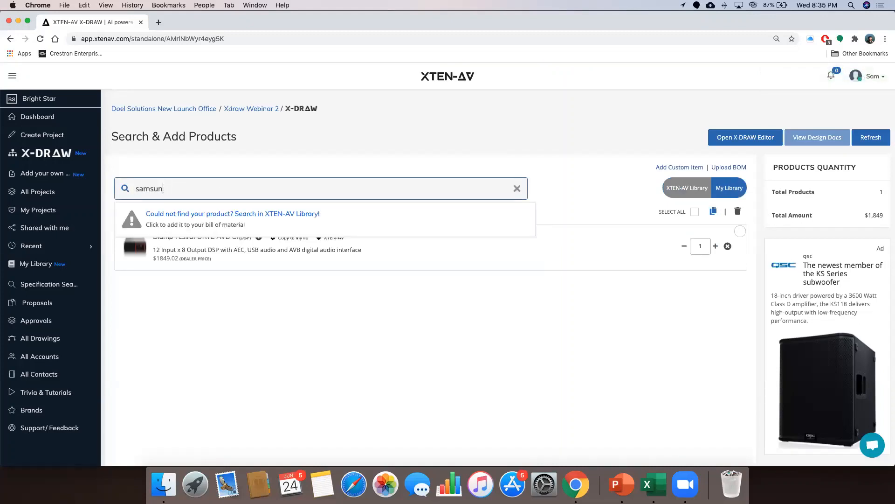
{"action": "type", "text": "qsc"}
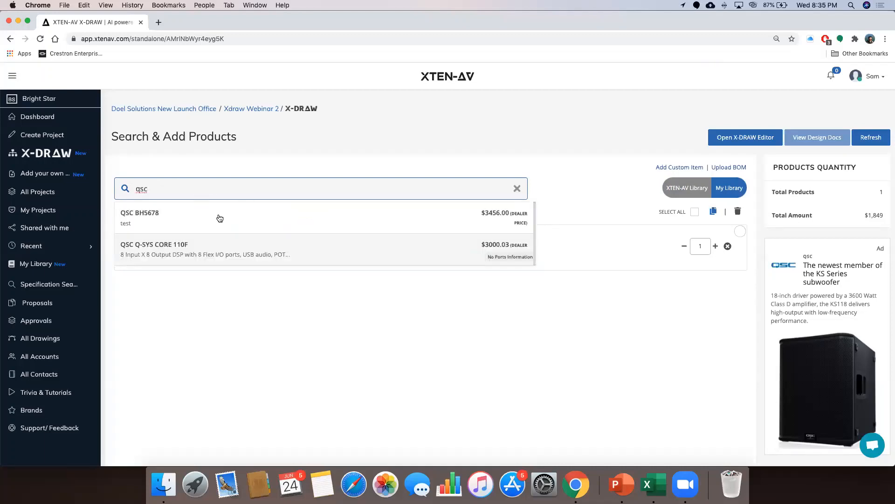
{"action": "left_click", "coordinate": [250, 252]}
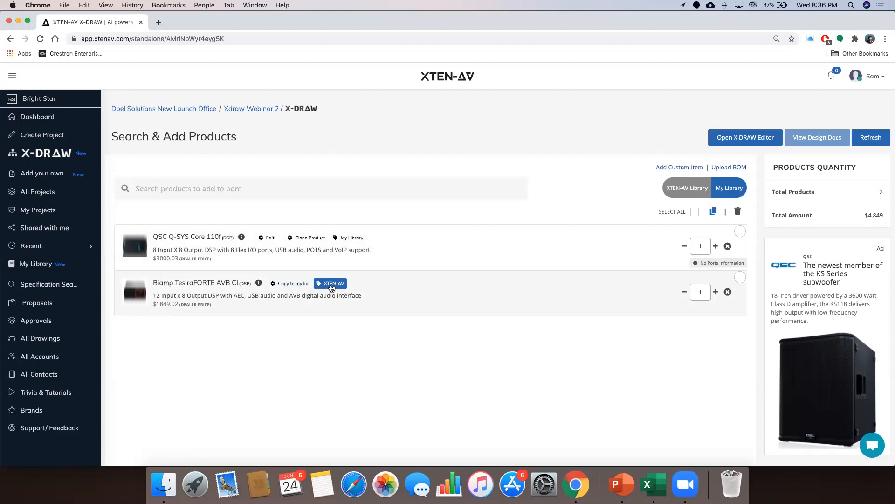
Copy the Biamp TesiraFORTE AVB CI to My Library and search My Library for AVB CI to check the copy
{"action": "scroll", "coordinate": [296, 287], "scroll_direction": "down", "scroll_amount": 1}
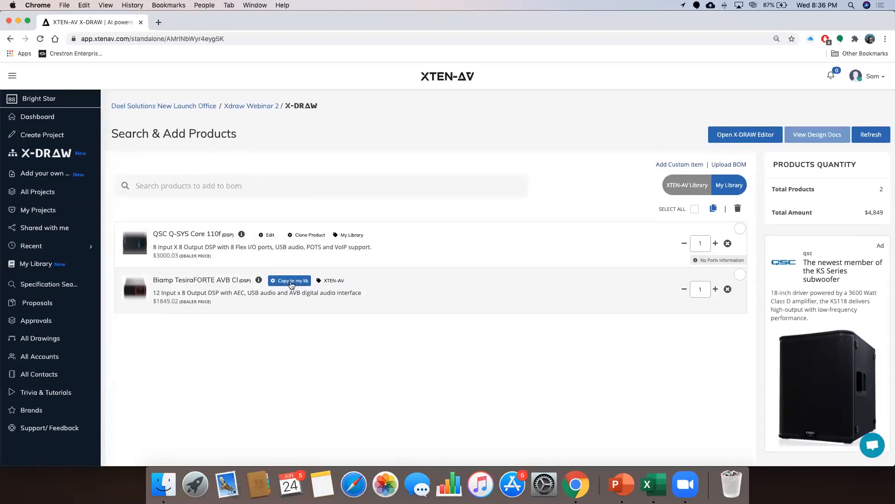
{"action": "left_click", "coordinate": [290, 281]}
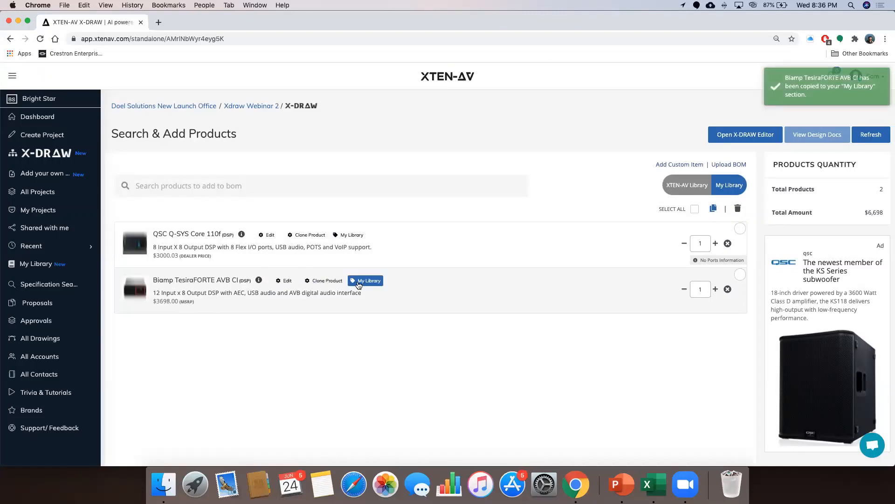
{"action": "left_click", "coordinate": [221, 186]}
{"action": "type", "text": "AVB CI"}
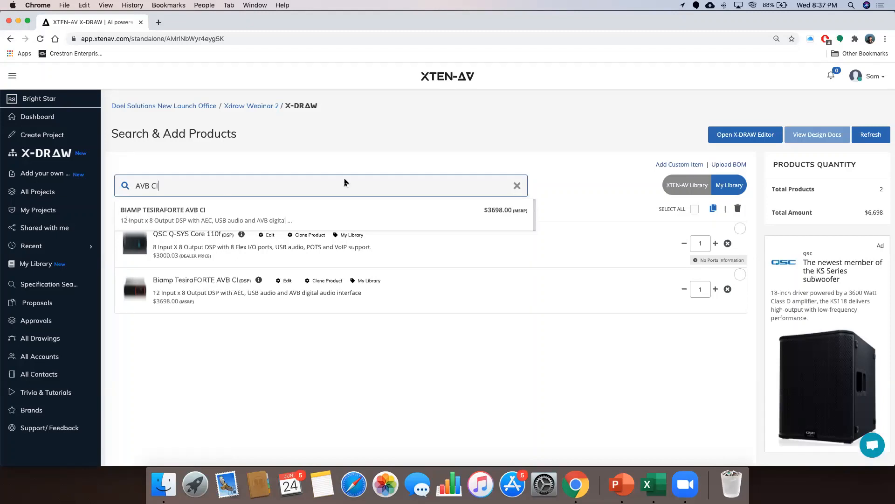
{"action": "left_click", "coordinate": [518, 187]}
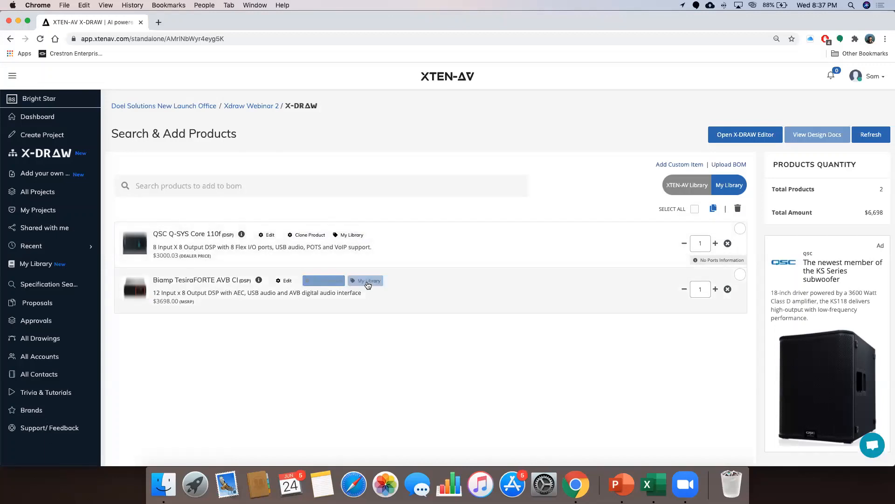
Edit the copied Biamp TesiraFORTE AVB CI and set its dealer price to 2345 USD
{"action": "left_click", "coordinate": [288, 281]}
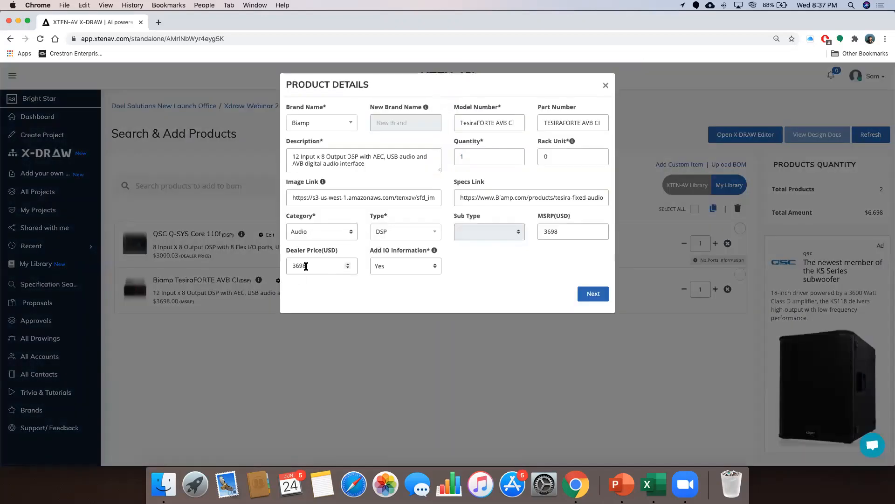
{"action": "left_click", "coordinate": [306, 265]}
{"action": "double_click", "coordinate": [306, 266]}
{"action": "type", "text": "2345"}
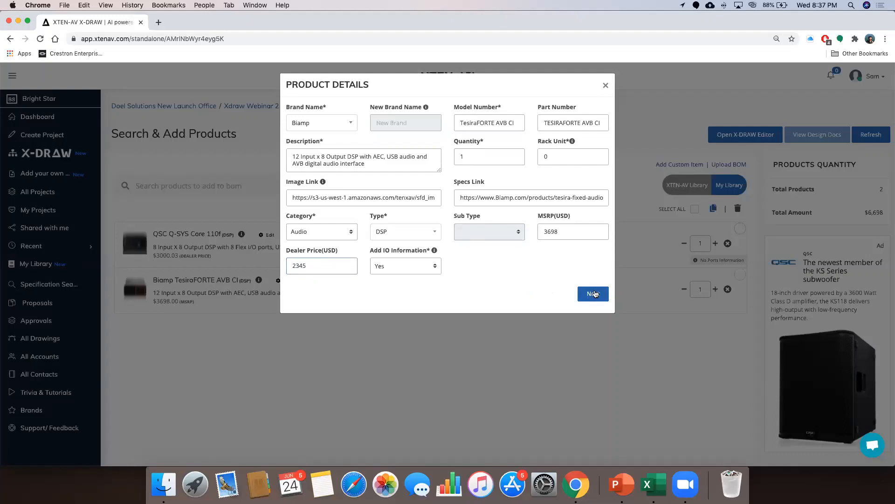
{"action": "left_click", "coordinate": [595, 294]}
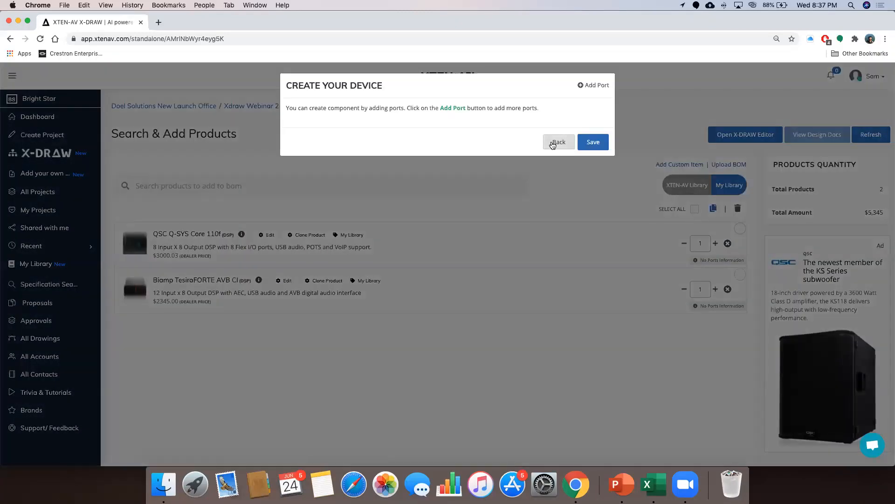
Set the Biamp product's Add IO Information option to No, save the product, and refresh the product list
{"action": "left_click", "coordinate": [552, 141]}
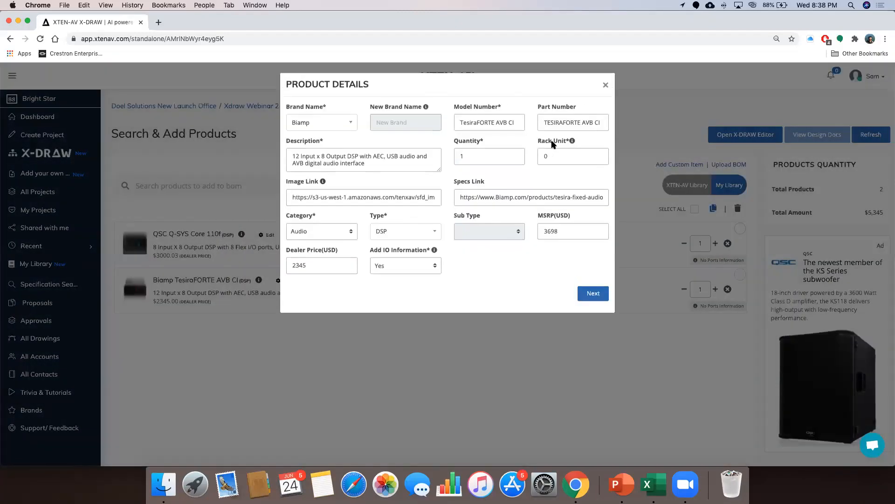
{"action": "left_click", "coordinate": [407, 264]}
{"action": "left_click", "coordinate": [407, 274]}
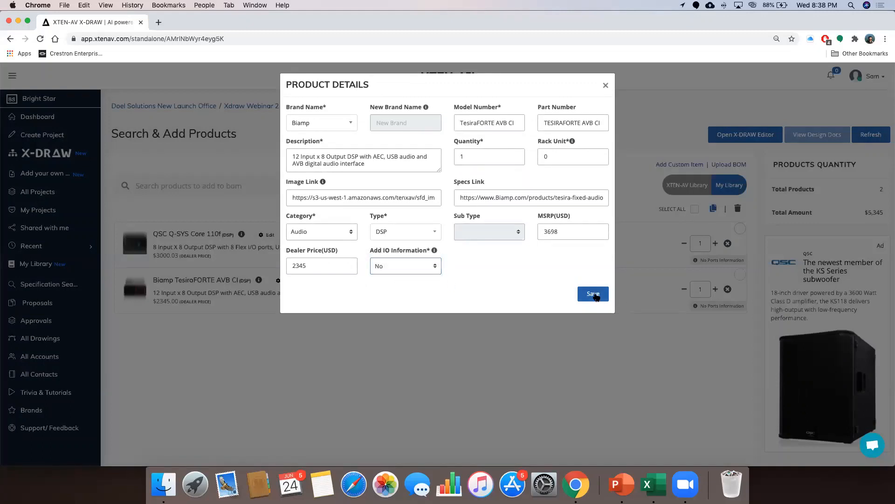
{"action": "left_click", "coordinate": [594, 294]}
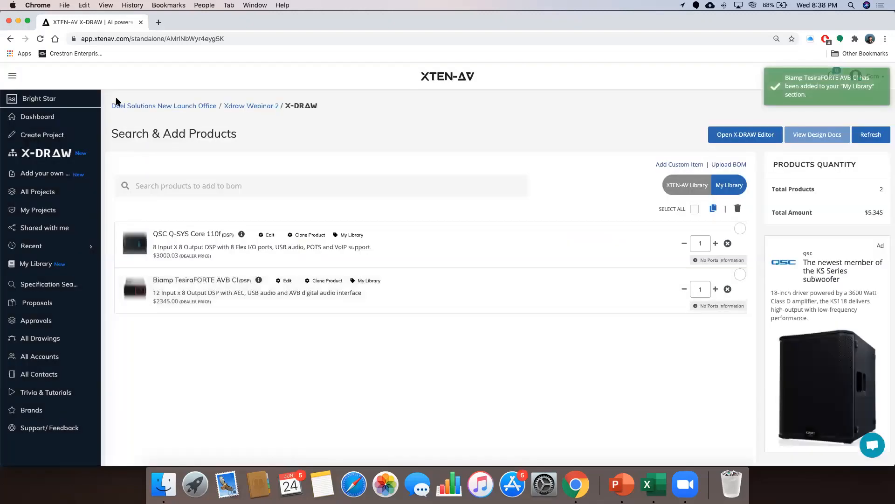
{"action": "left_click", "coordinate": [874, 136]}
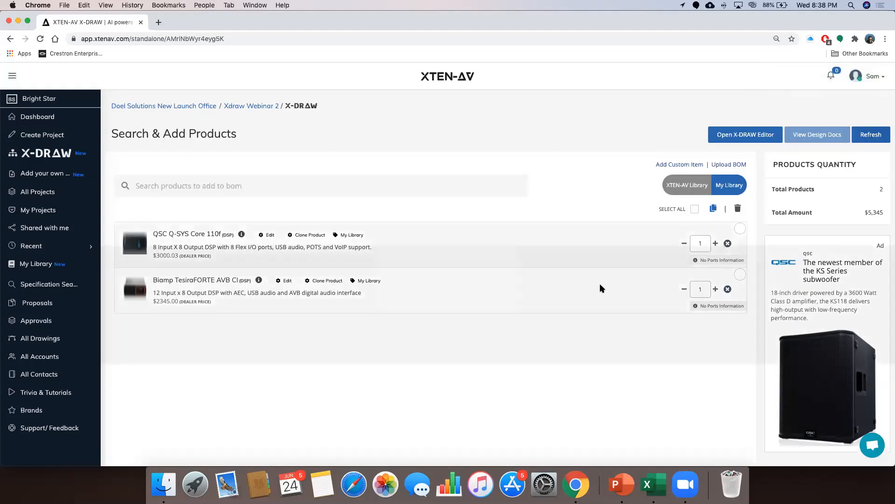
Delete the Biamp TesiraFORTE AVB CI and the QSC Q-SYS Core 110f from the bill of material
{"action": "left_click", "coordinate": [728, 289]}
{"action": "key", "text": "Return"}
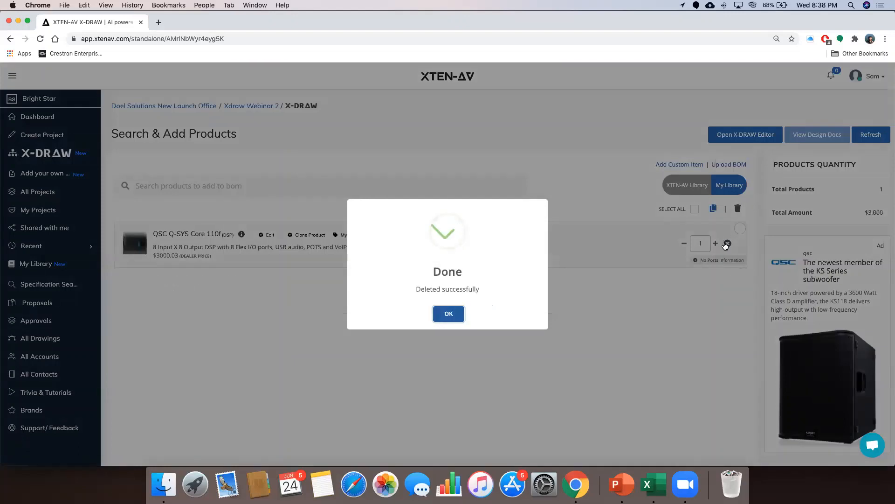
{"action": "left_click", "coordinate": [728, 244]}
{"action": "left_click", "coordinate": [728, 244]}
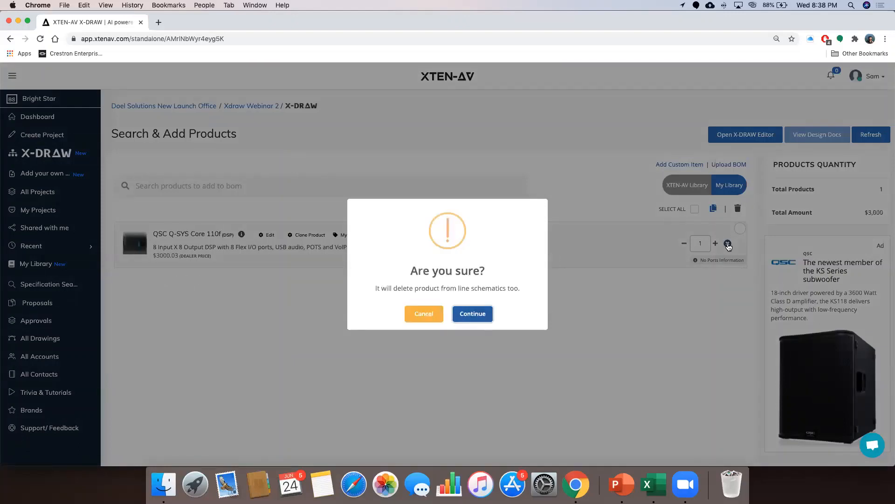
{"action": "left_click", "coordinate": [469, 315]}
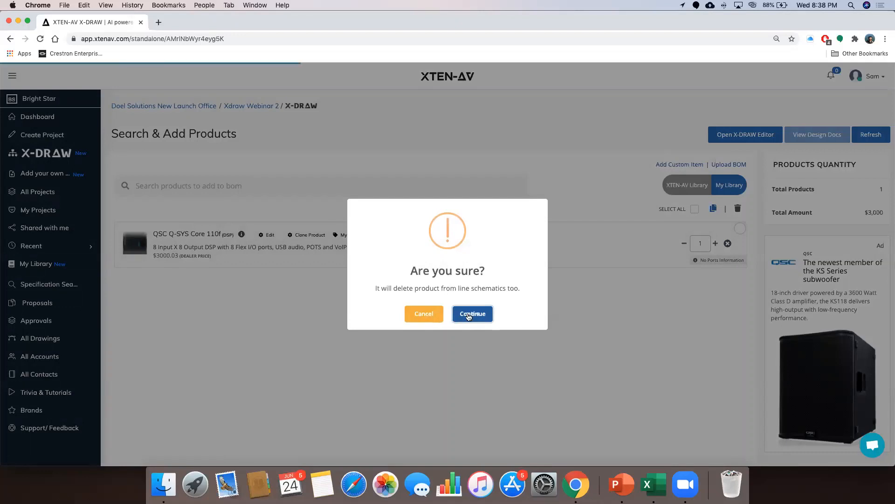
{"action": "left_click", "coordinate": [460, 315]}
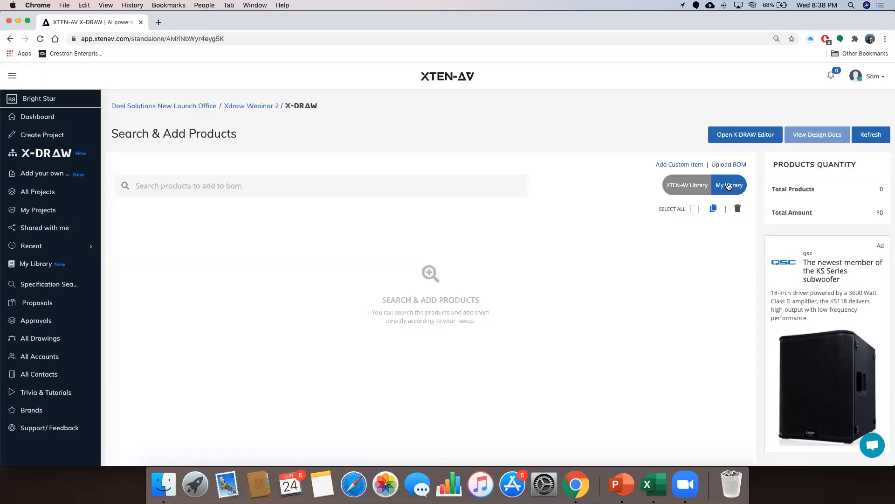
Open the My Library page in a separate browser tab and look through its list of custom products
{"action": "right_click", "coordinate": [40, 267]}
{"action": "left_click", "coordinate": [51, 268]}
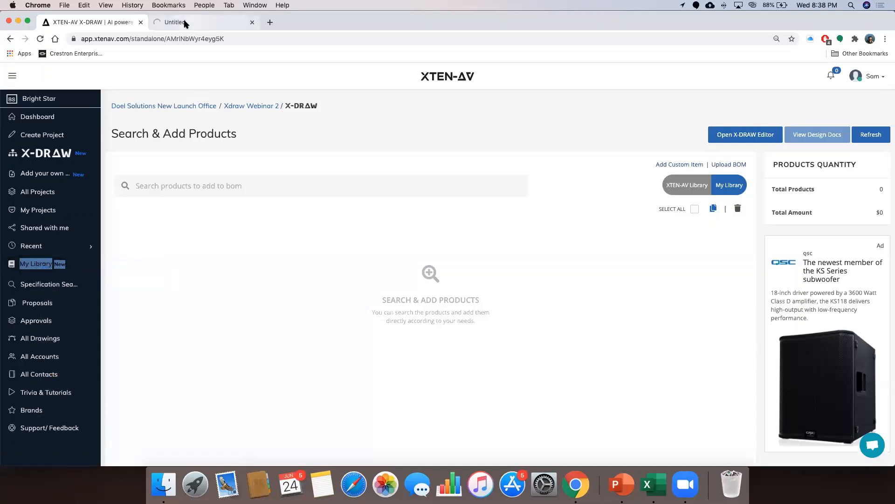
{"action": "left_click", "coordinate": [186, 24]}
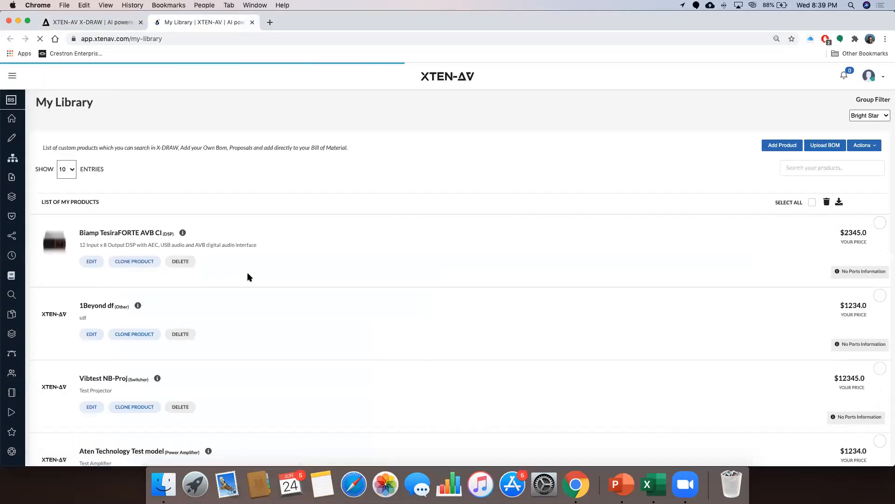
{"action": "scroll", "coordinate": [196, 298], "scroll_direction": "down", "scroll_amount": 1}
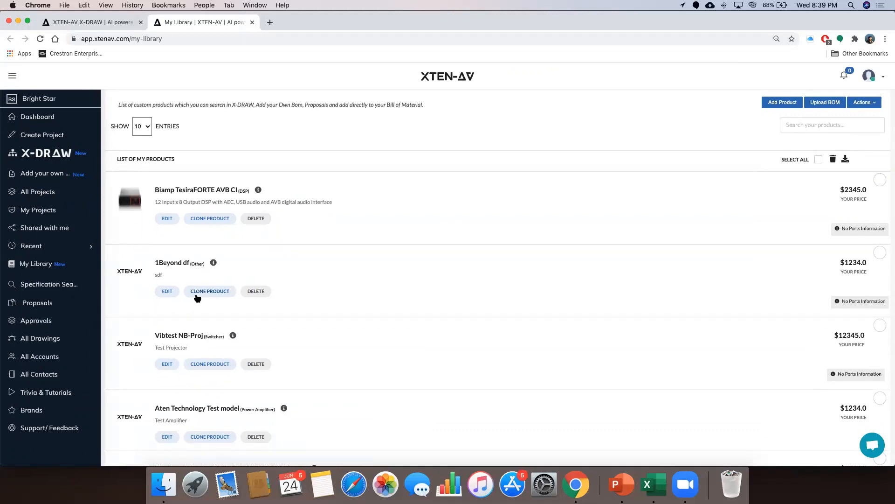
{"action": "scroll", "coordinate": [197, 298], "scroll_direction": "up", "scroll_amount": 1}
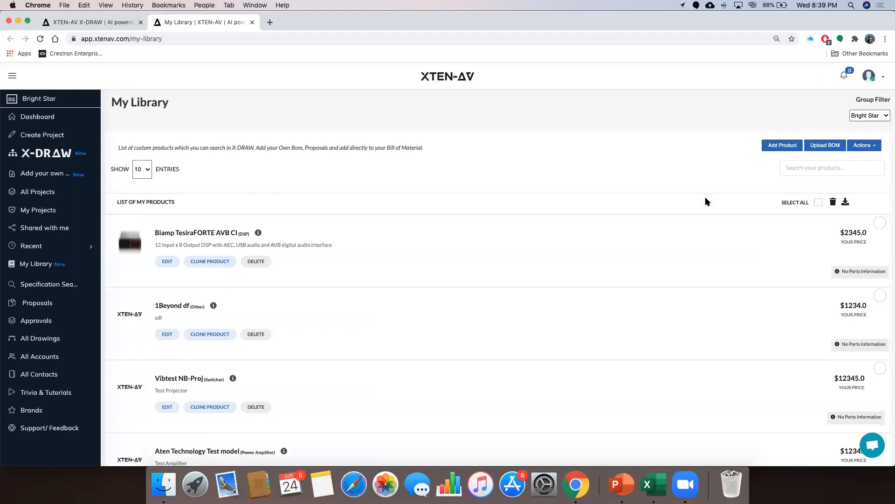
Download the sample file for custom product uploads, inspect its columns in Excel, and close it along with the upload dialog
{"action": "left_click", "coordinate": [828, 147]}
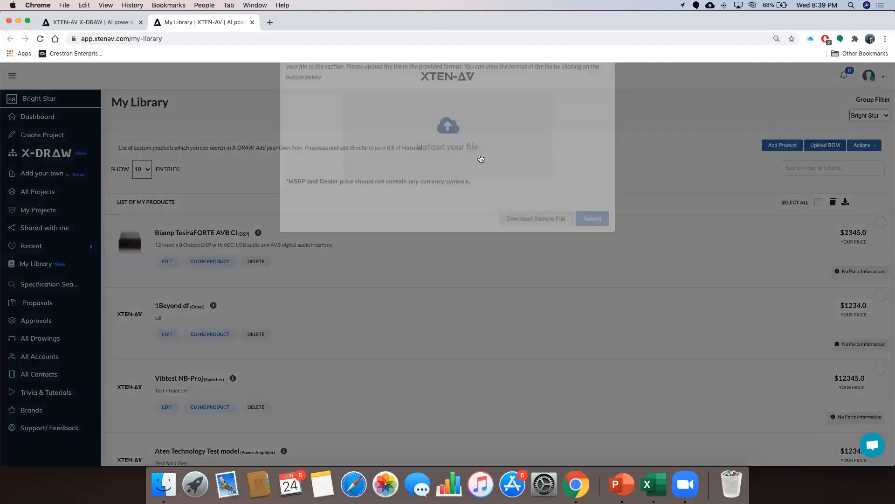
{"action": "left_click", "coordinate": [532, 272]}
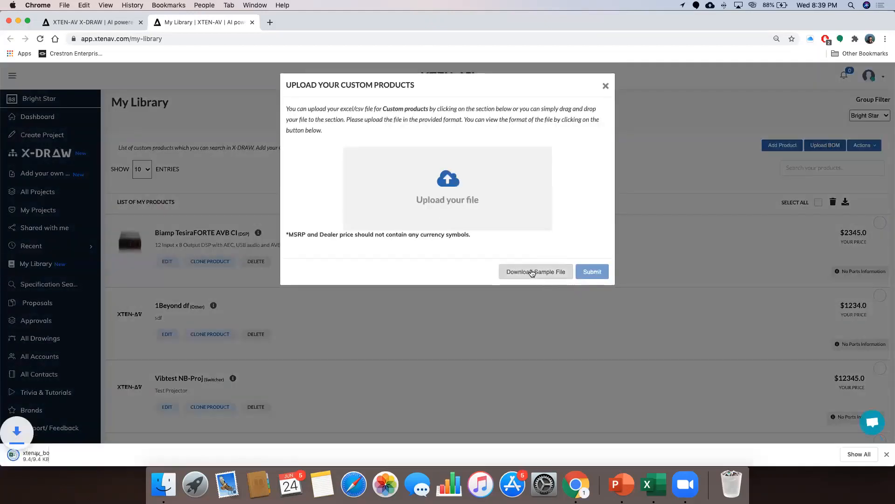
{"action": "left_click", "coordinate": [32, 461]}
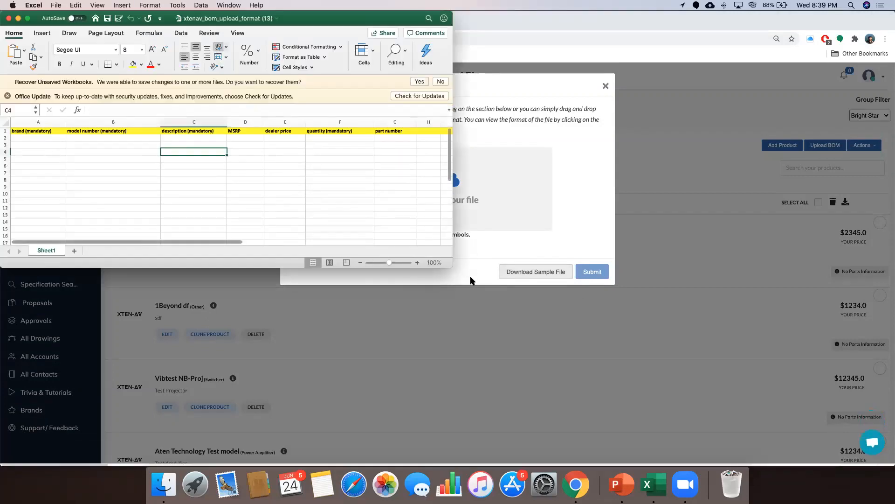
{"action": "left_click_drag", "start_coordinate": [450, 265], "coordinate": [715, 414]}
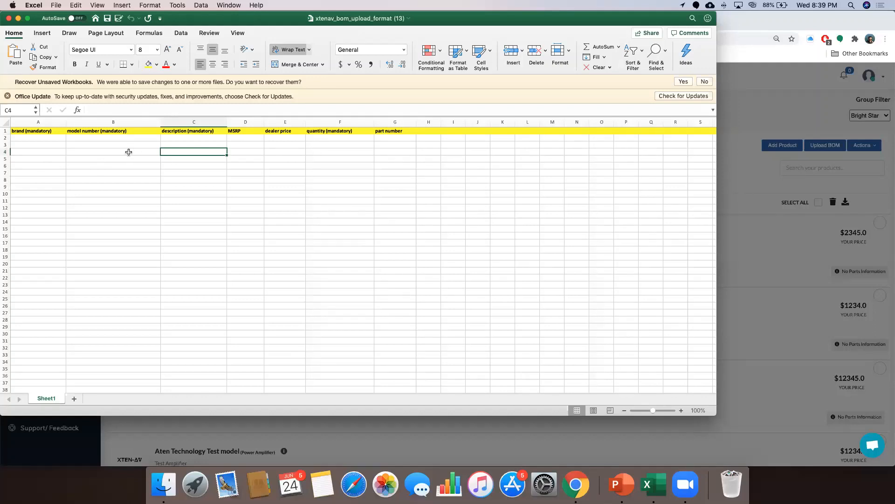
{"action": "left_click", "coordinate": [8, 19]}
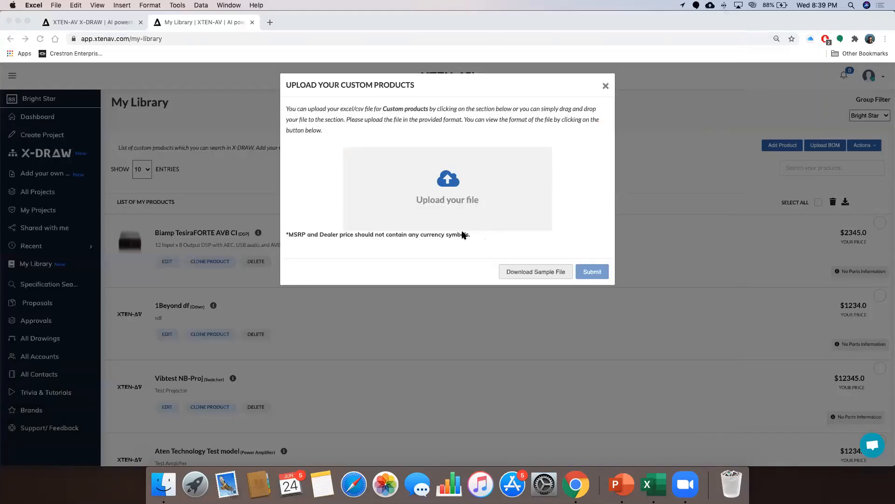
{"action": "left_click", "coordinate": [607, 87]}
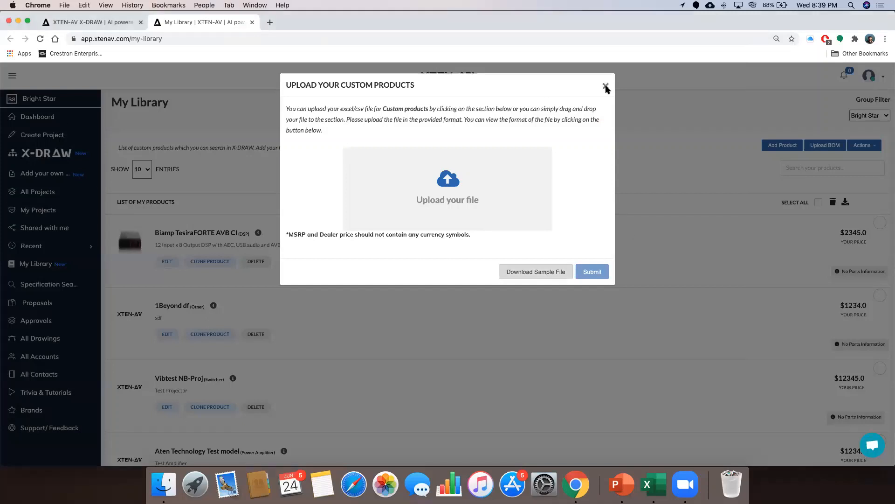
{"action": "left_click", "coordinate": [606, 87]}
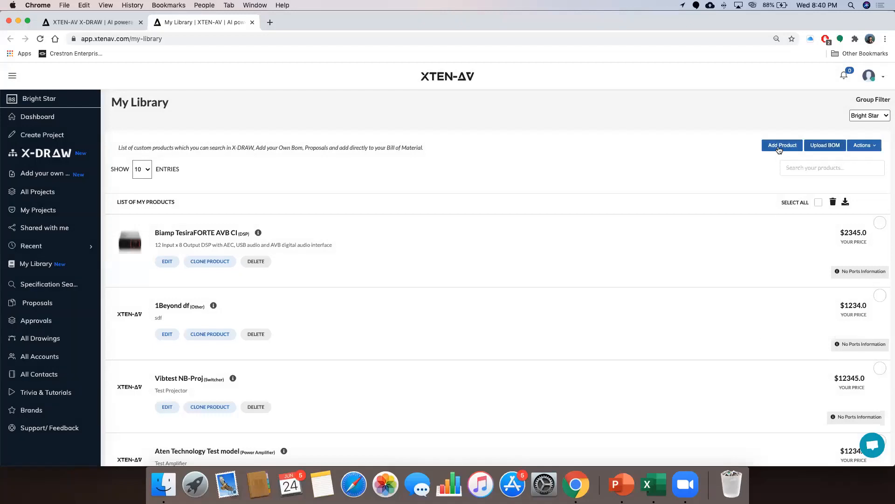
Start adding a product to My Library under a newly created brand named XYZ
{"action": "left_click", "coordinate": [775, 149]}
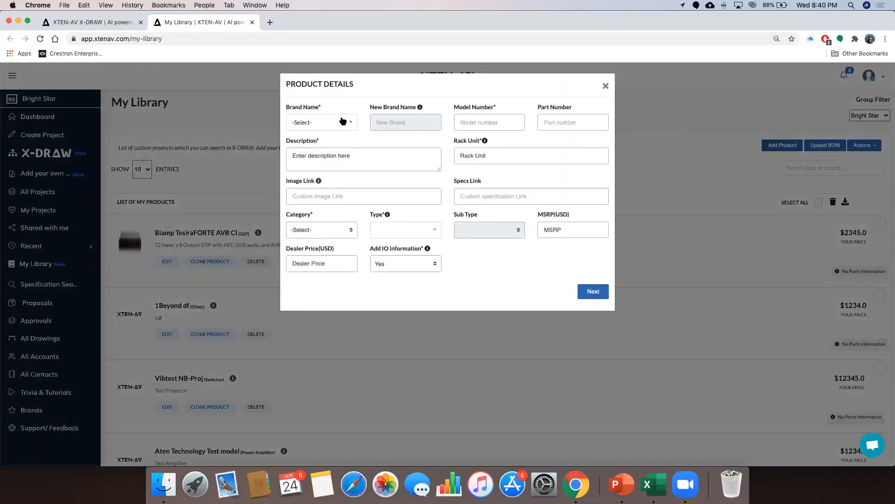
{"action": "left_click", "coordinate": [351, 122]}
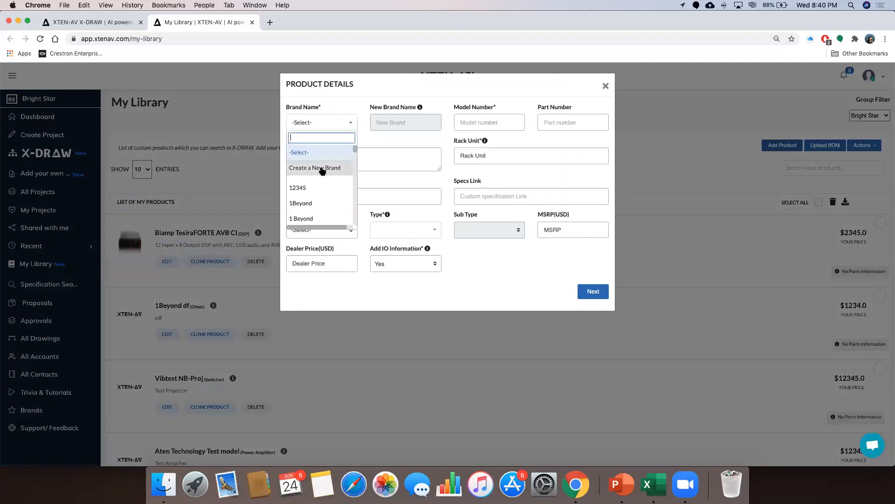
{"action": "left_click", "coordinate": [323, 168]}
{"action": "left_click", "coordinate": [415, 122]}
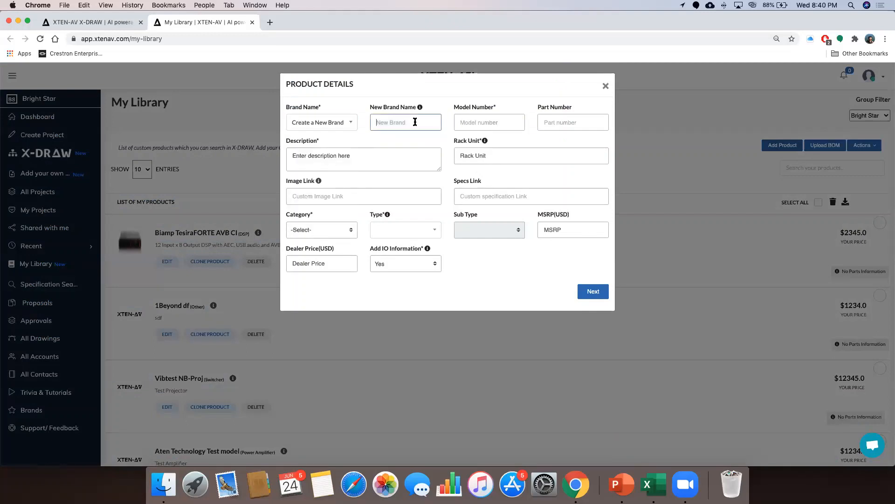
{"action": "type", "text": "XYZ"}
{"action": "left_click", "coordinate": [352, 124]}
{"action": "scroll", "coordinate": [330, 177], "scroll_direction": "down", "scroll_amount": 3}
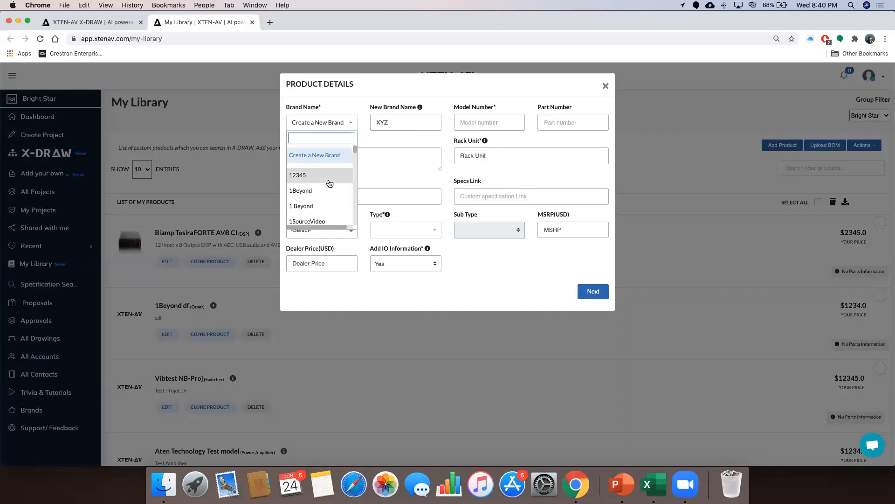
{"action": "left_click", "coordinate": [361, 105]}
Enter Test XYZ as the model number of the new XYZ product
{"action": "left_click", "coordinate": [477, 124]}
{"action": "type", "text": "BV"}
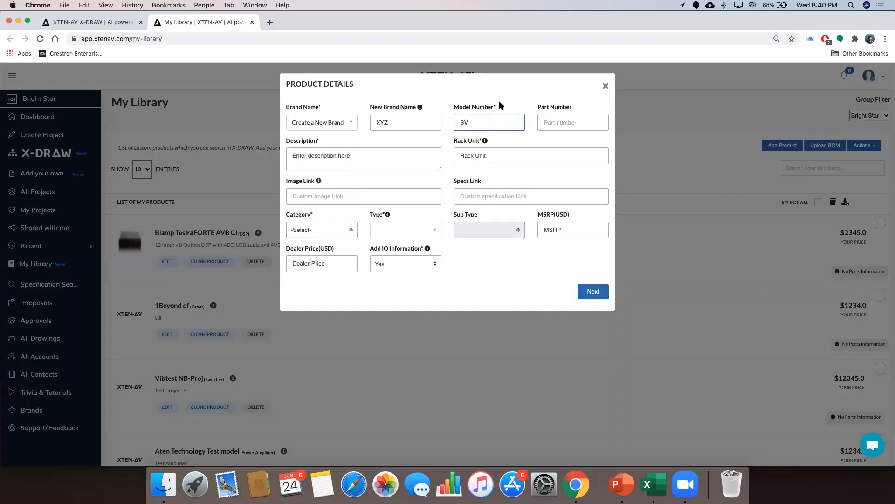
{"action": "key", "text": "BackSpace"}
{"action": "key", "text": "BackSpace"}
{"action": "type", "text": "Test XYZ"}
Enter test as the product description and set the rack unit to 0
{"action": "left_click", "coordinate": [327, 164]}
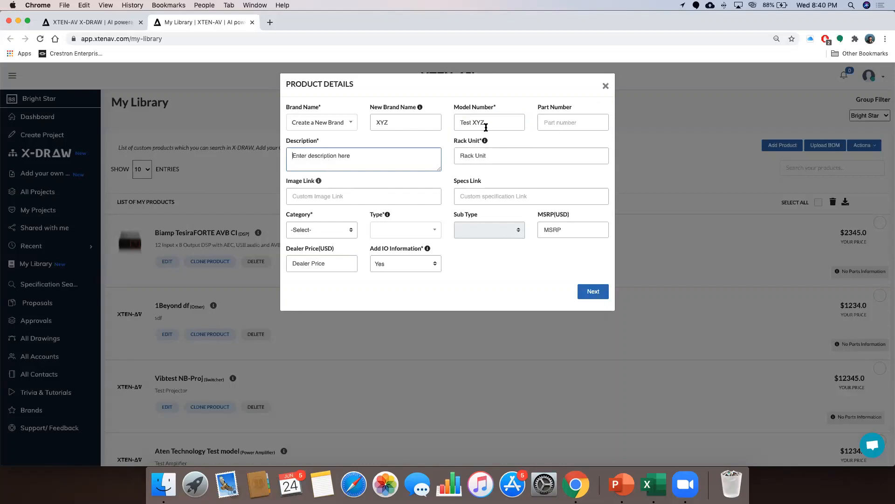
{"action": "type", "text": "test"}
{"action": "left_click", "coordinate": [464, 153]}
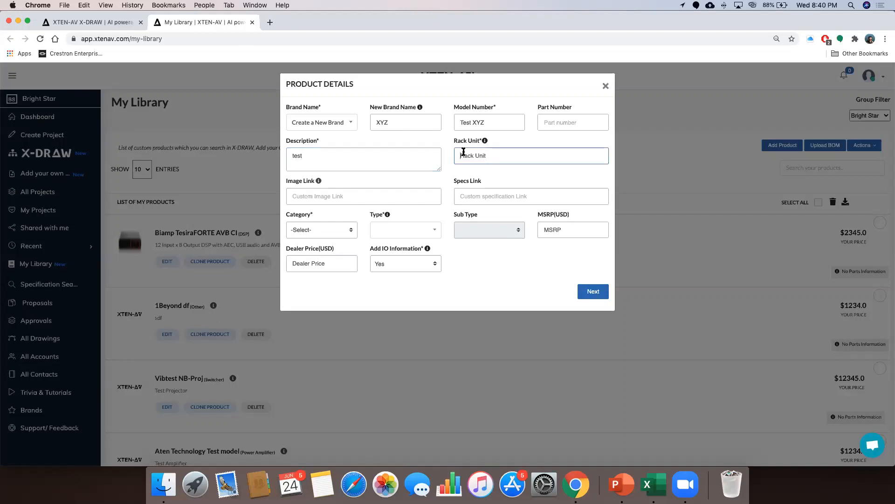
{"action": "type", "text": "2"}
{"action": "key", "text": "BackSpace"}
{"action": "type", "text": "0"}
Search the web for Biamp tesiraforte in a new browser tab and open Biamp's Tesira Fixed Audio DSP page
{"action": "left_click", "coordinate": [270, 22]}
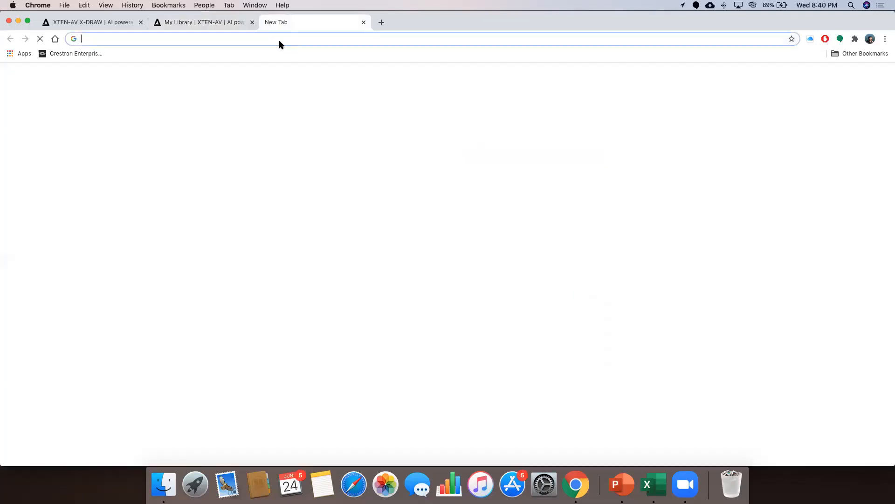
{"action": "left_click", "coordinate": [279, 40]}
{"action": "type", "text": "Biamp"}
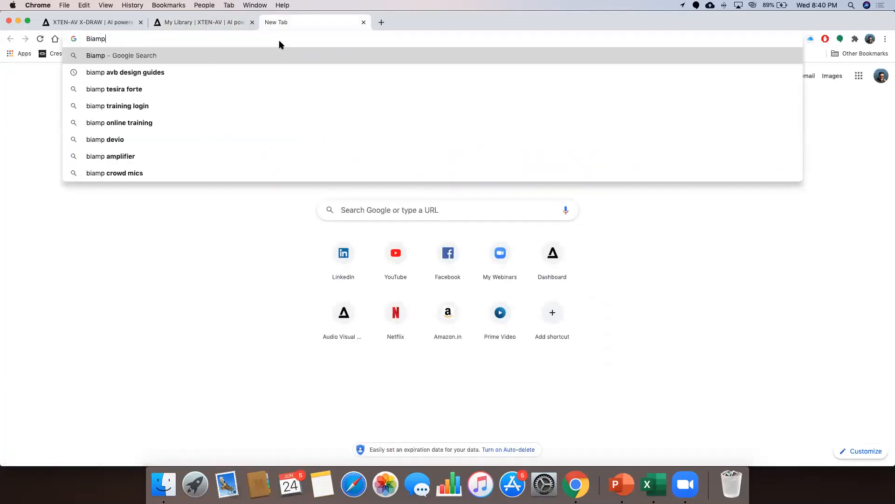
{"action": "type", "text": " tes"}
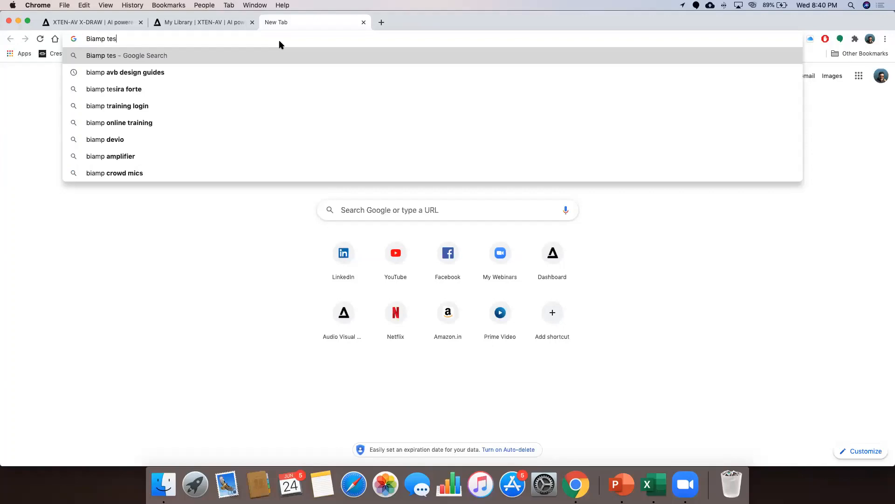
{"action": "type", "text": "iraforte"}
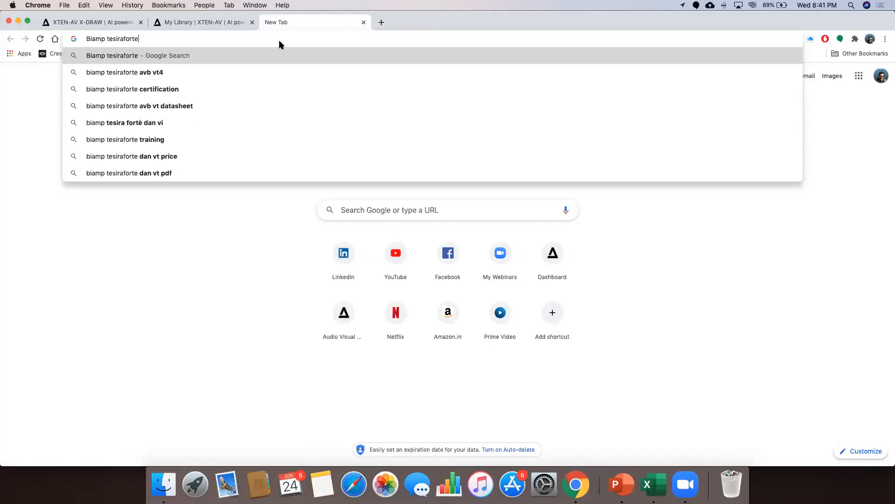
{"action": "key", "text": "Return"}
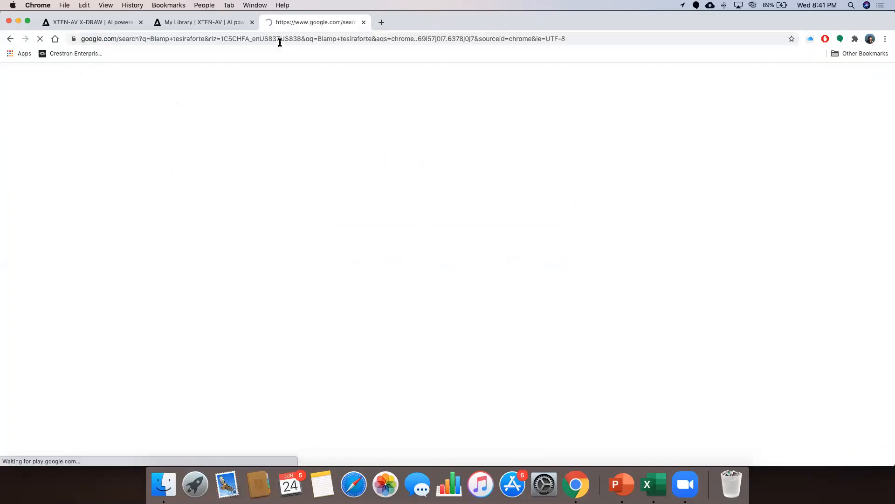
{"action": "left_click", "coordinate": [182, 161]}
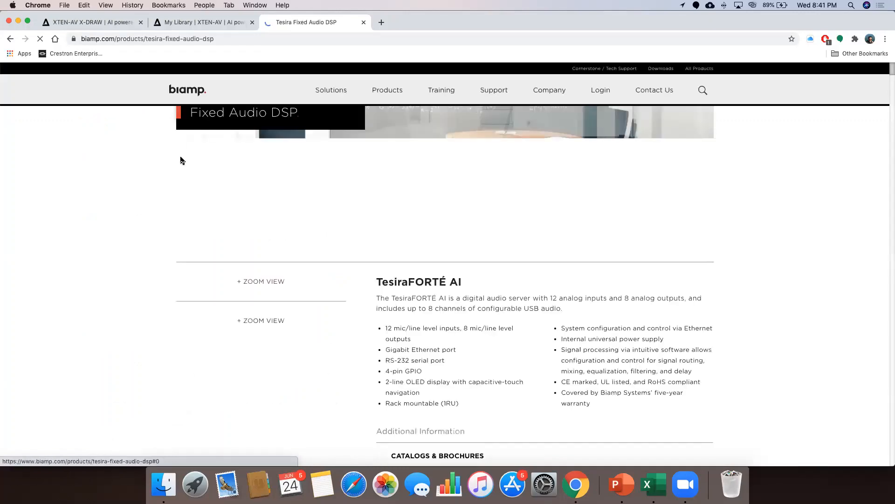
Open the full-size rear view image of the TesiraFORTÉ AI and paste its address as the product's image link
{"action": "left_click", "coordinate": [264, 362]}
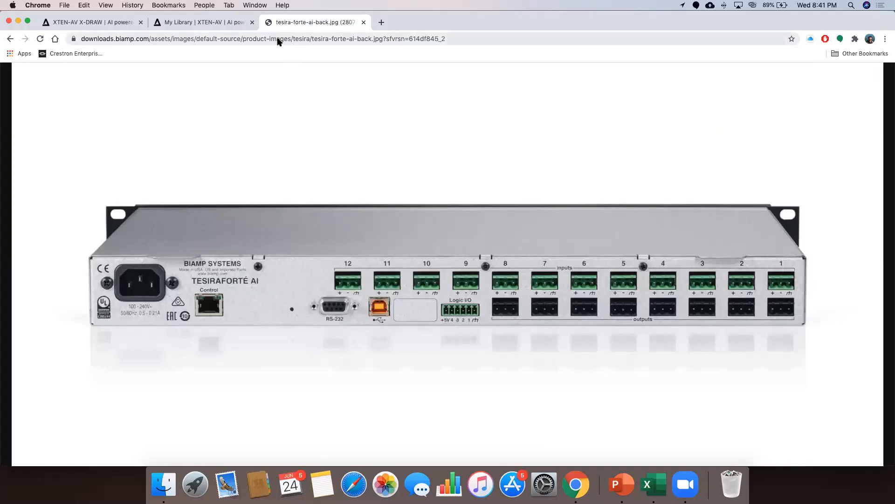
{"action": "left_click", "coordinate": [285, 39]}
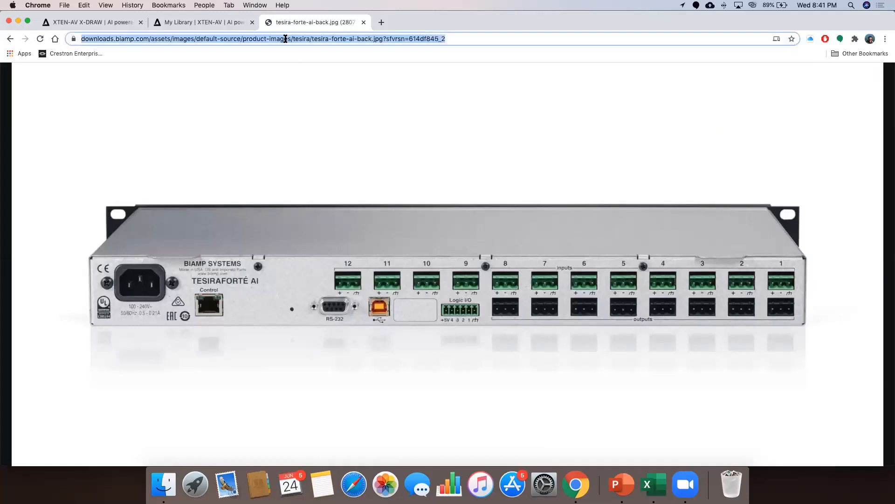
{"action": "left_click", "coordinate": [187, 22]}
{"action": "left_click", "coordinate": [317, 195]}
{"action": "key", "text": "super+v"}
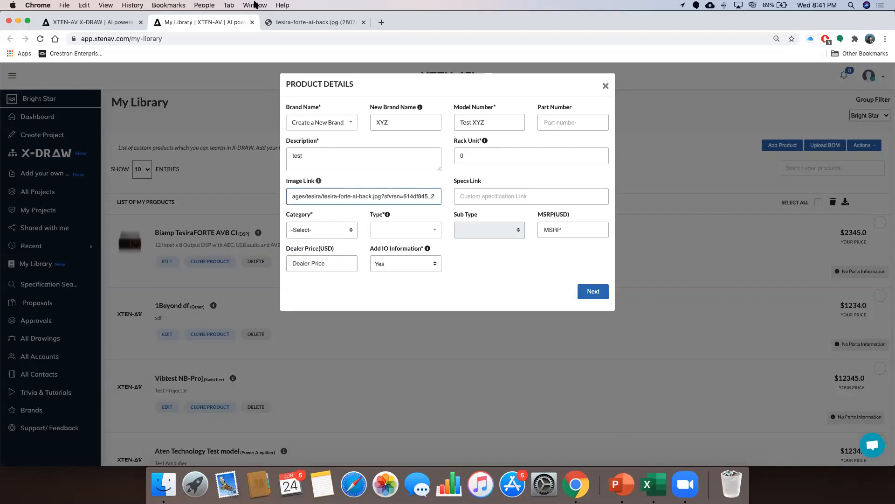
Return to the Biamp product page, download the TesiraFORTE AI Data Sheet and open the PDF
{"action": "left_click", "coordinate": [282, 23]}
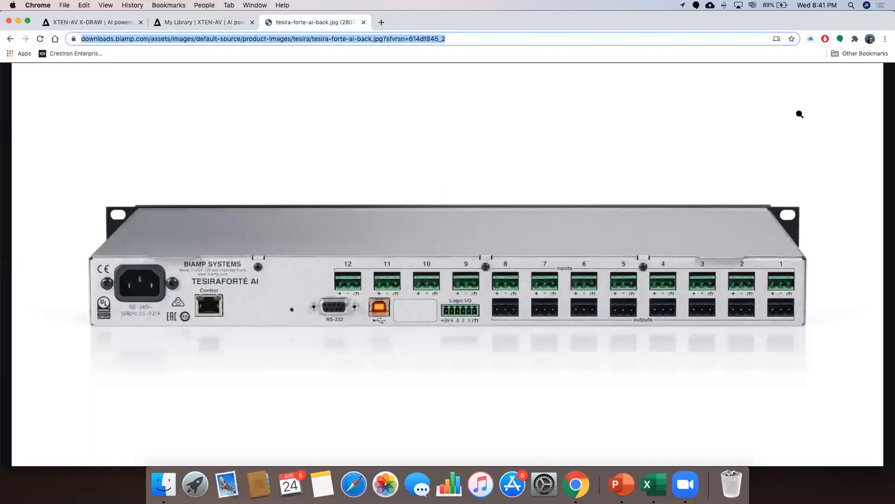
{"action": "left_click", "coordinate": [10, 40]}
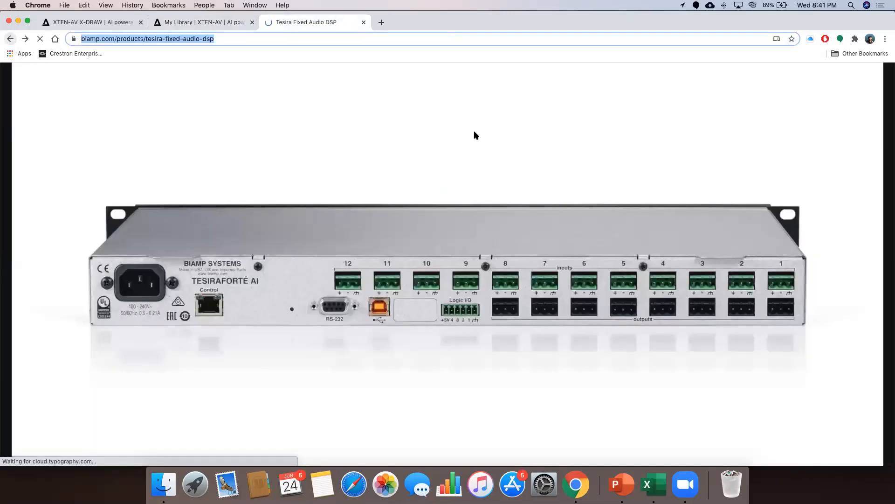
{"action": "scroll", "coordinate": [487, 226], "scroll_direction": "down", "scroll_amount": 5}
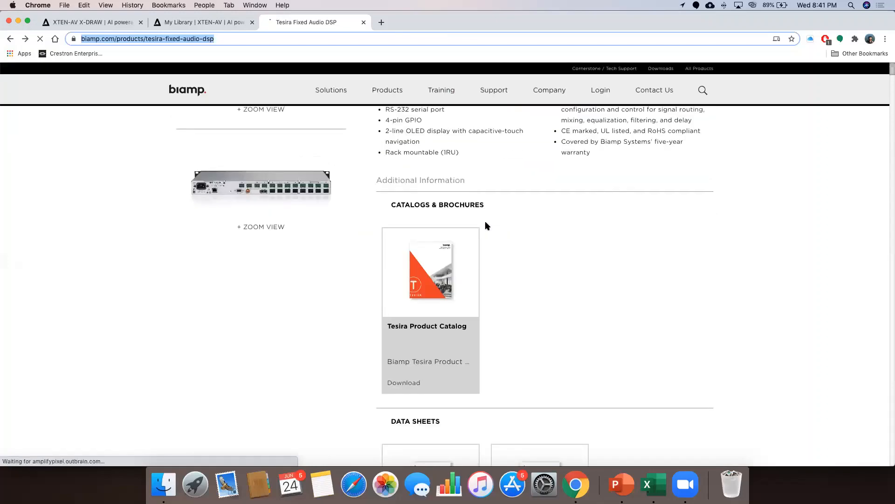
{"action": "scroll", "coordinate": [488, 226], "scroll_direction": "down", "scroll_amount": 2}
{"action": "scroll", "coordinate": [486, 226], "scroll_direction": "down", "scroll_amount": 1}
{"action": "scroll", "coordinate": [487, 226], "scroll_direction": "up", "scroll_amount": 5}
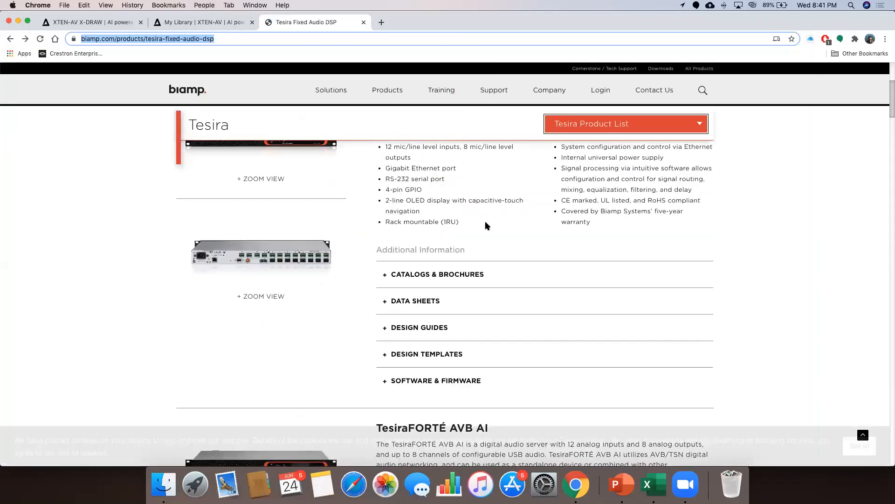
{"action": "scroll", "coordinate": [485, 226], "scroll_direction": "down", "scroll_amount": 1}
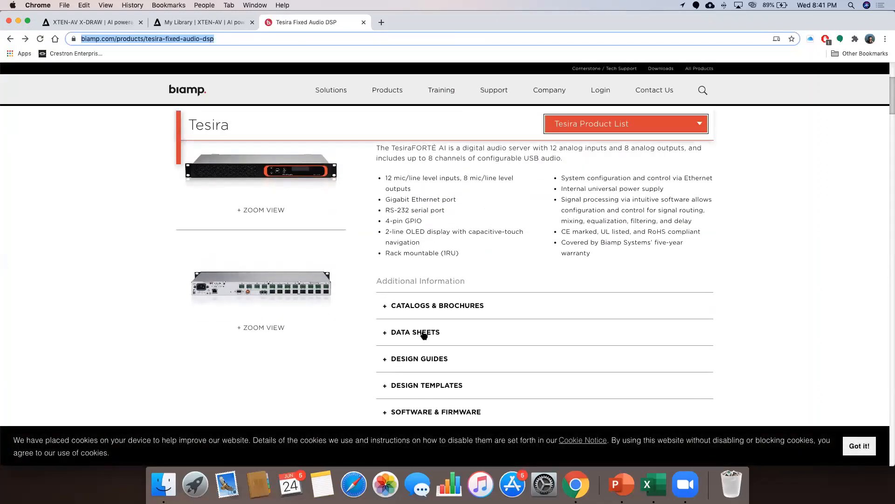
{"action": "left_click", "coordinate": [426, 333]}
{"action": "scroll", "coordinate": [443, 343], "scroll_direction": "down", "scroll_amount": 3}
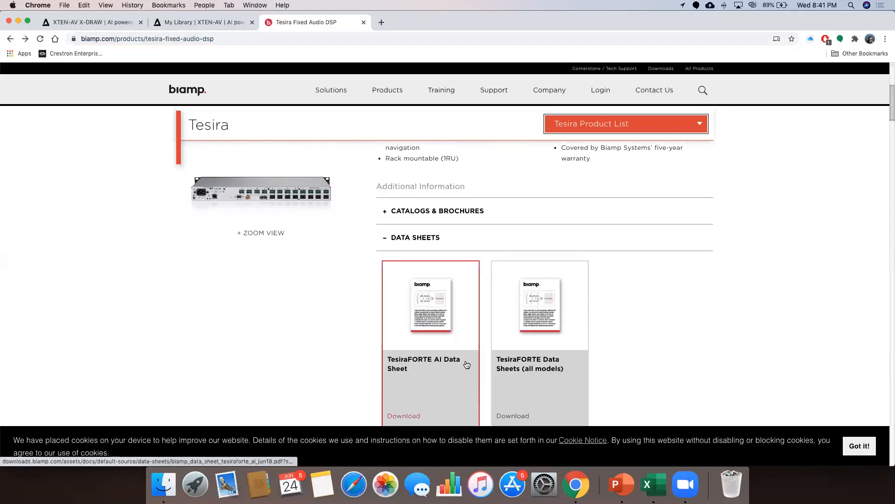
{"action": "left_click", "coordinate": [455, 361]}
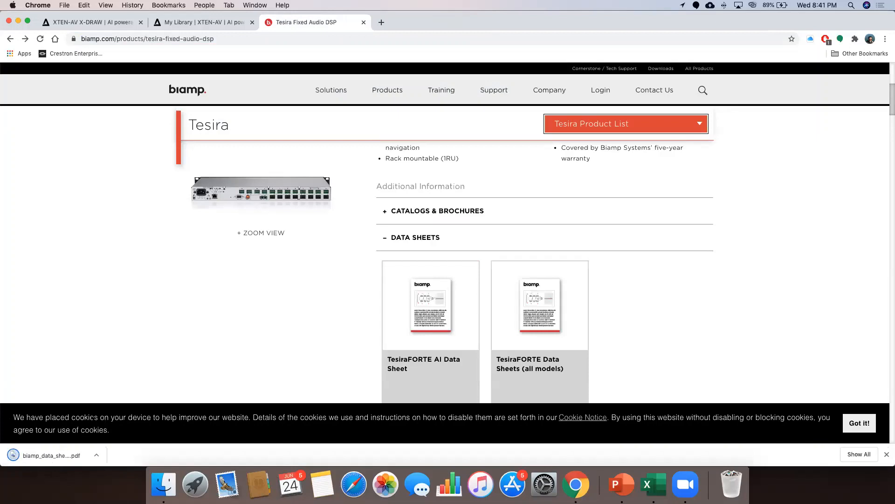
{"action": "left_click", "coordinate": [52, 455]}
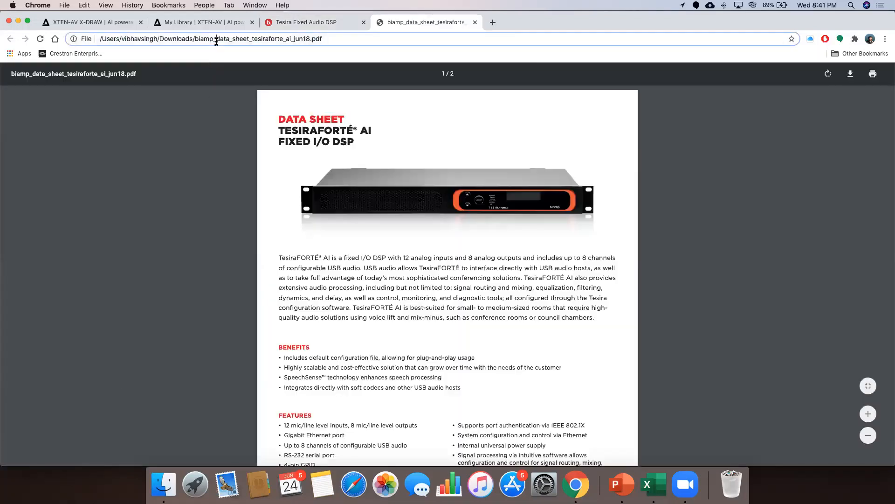
Copy the address of the data sheet PDF and paste it as the product's specs link in My Library
{"action": "left_click", "coordinate": [216, 41]}
{"action": "key", "text": "super+c"}
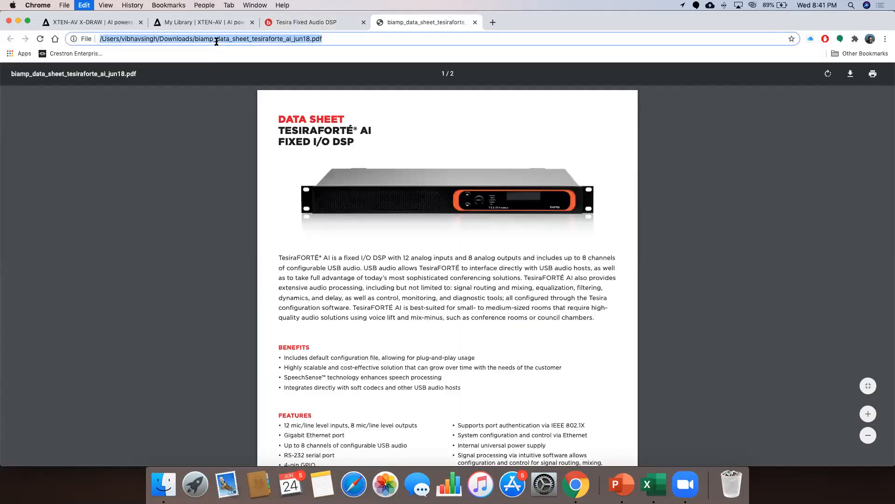
{"action": "left_click", "coordinate": [196, 22]}
{"action": "left_click", "coordinate": [513, 196]}
{"action": "key", "text": "super+v"}
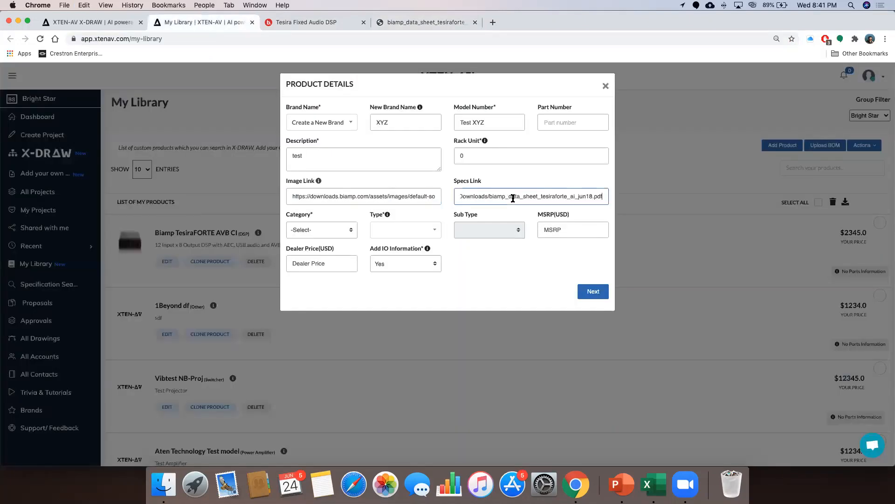
Set the product's category to Audio and look over the other available categories
{"action": "left_click", "coordinate": [319, 230]}
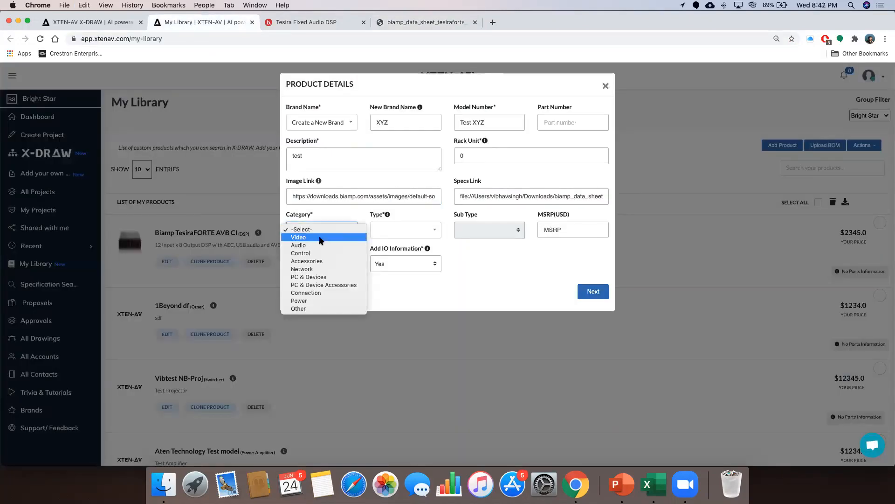
{"action": "left_click", "coordinate": [298, 245]}
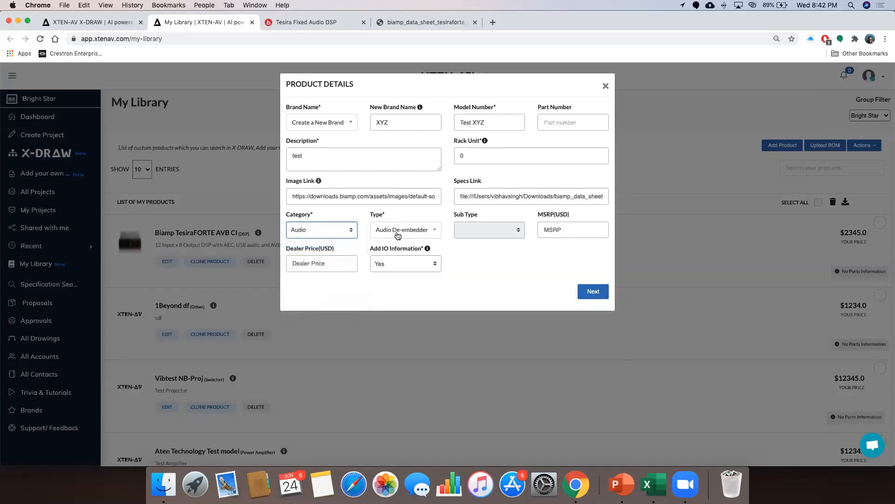
{"action": "left_click", "coordinate": [341, 235]}
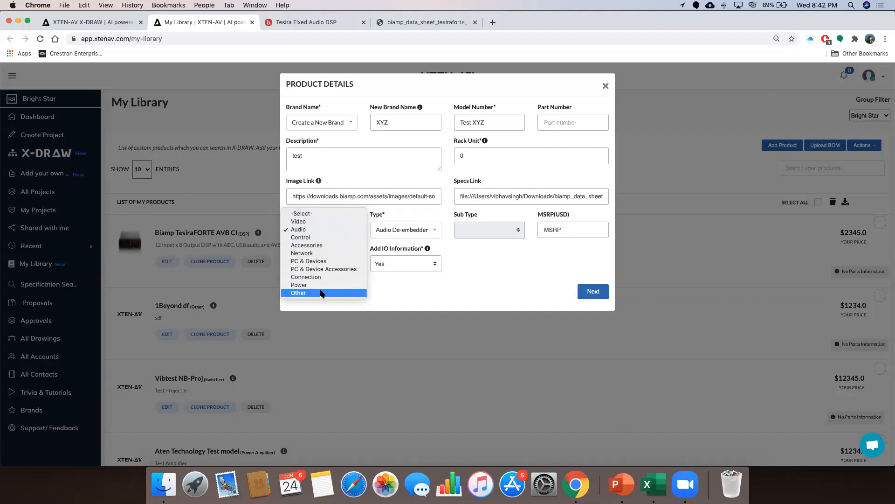
{"action": "left_click", "coordinate": [404, 289]}
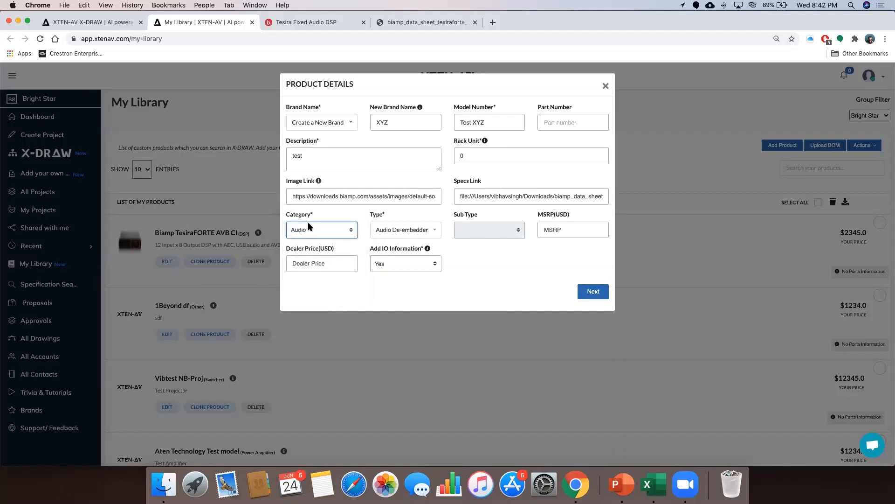
{"action": "left_click", "coordinate": [316, 232]}
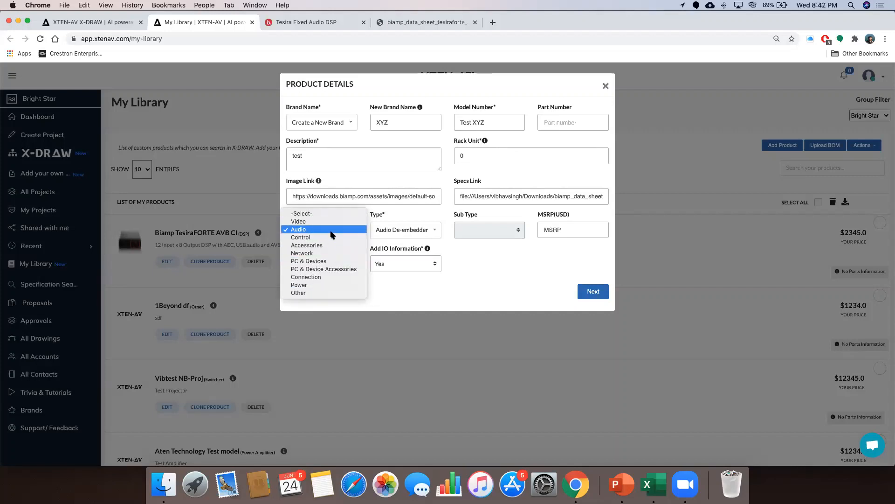
{"action": "left_click", "coordinate": [390, 233]}
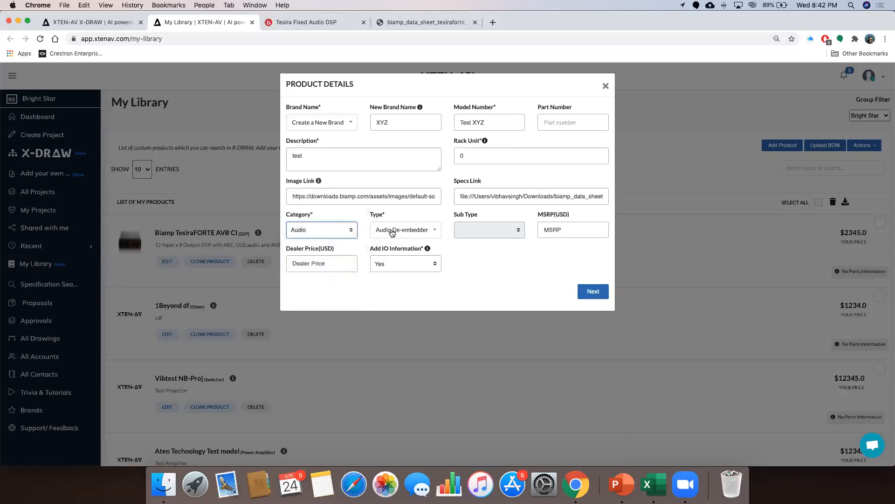
Browse the types available for audio products, filter them by dsp, and set the type to DSP
{"action": "left_click", "coordinate": [391, 234]}
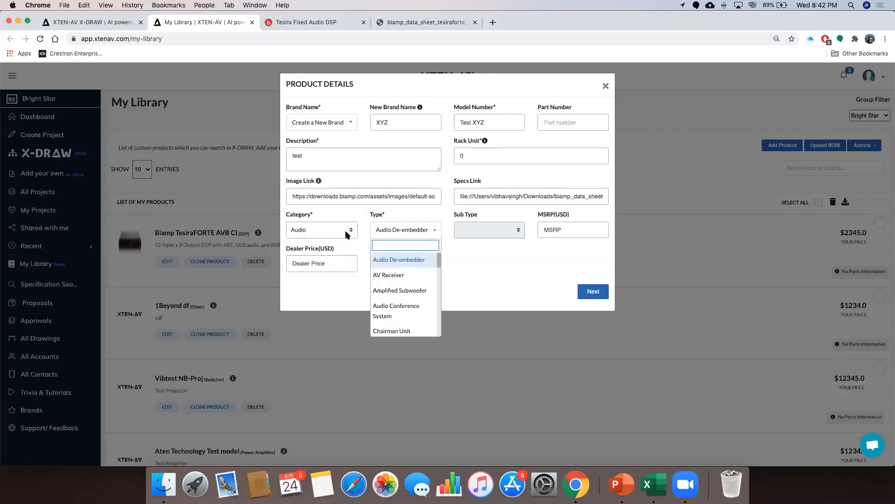
{"action": "scroll", "coordinate": [403, 273], "scroll_direction": "down", "scroll_amount": 3}
{"action": "scroll", "coordinate": [404, 273], "scroll_direction": "down", "scroll_amount": 10}
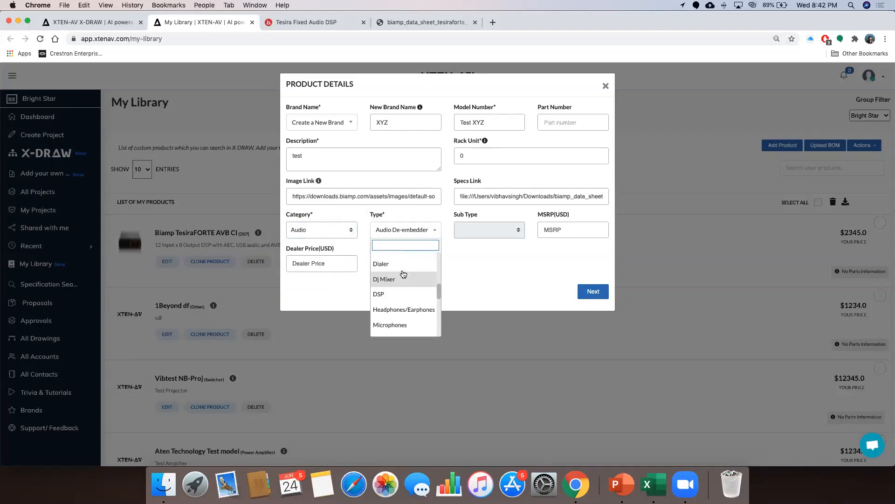
{"action": "scroll", "coordinate": [403, 274], "scroll_direction": "up", "scroll_amount": 13}
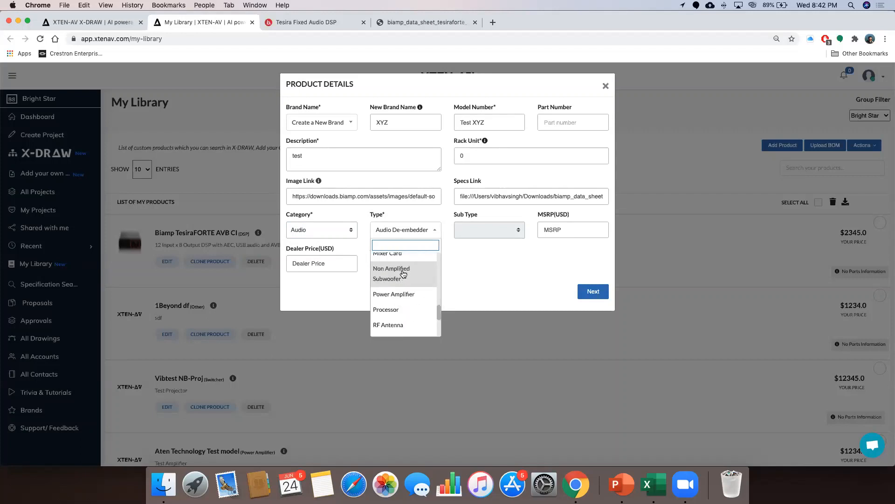
{"action": "scroll", "coordinate": [403, 273], "scroll_direction": "down", "scroll_amount": 13}
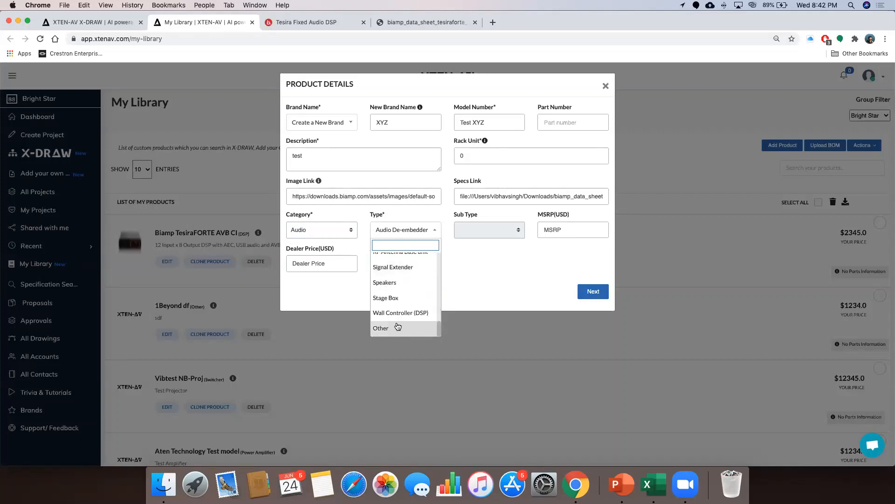
{"action": "type", "text": "dsp"}
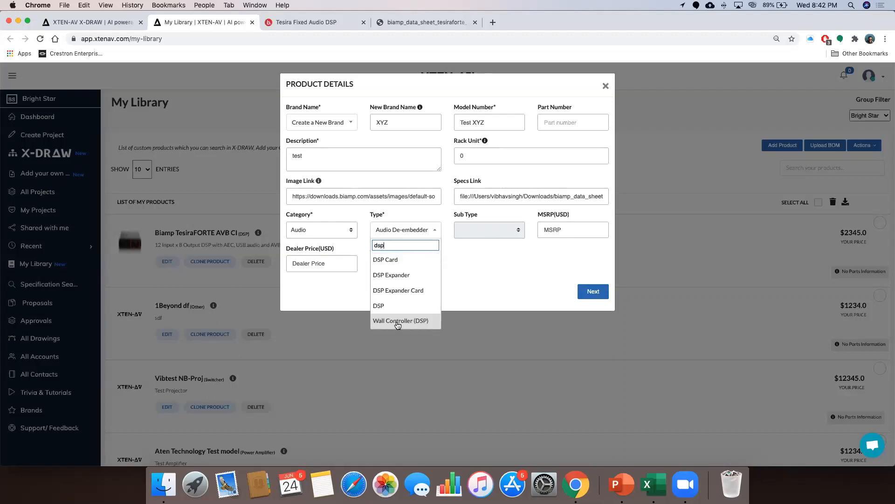
{"action": "left_click", "coordinate": [400, 306]}
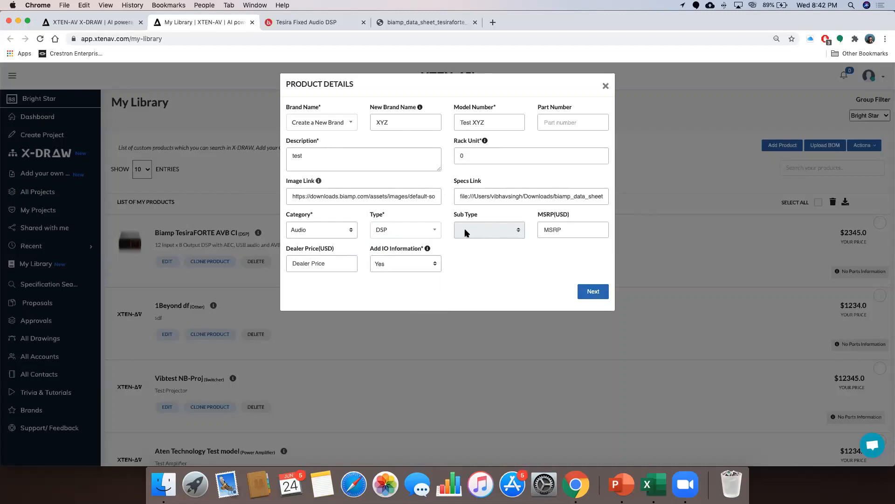
Set the product's type to Microphones and look over the microphone sub types available
{"action": "left_click", "coordinate": [412, 230]}
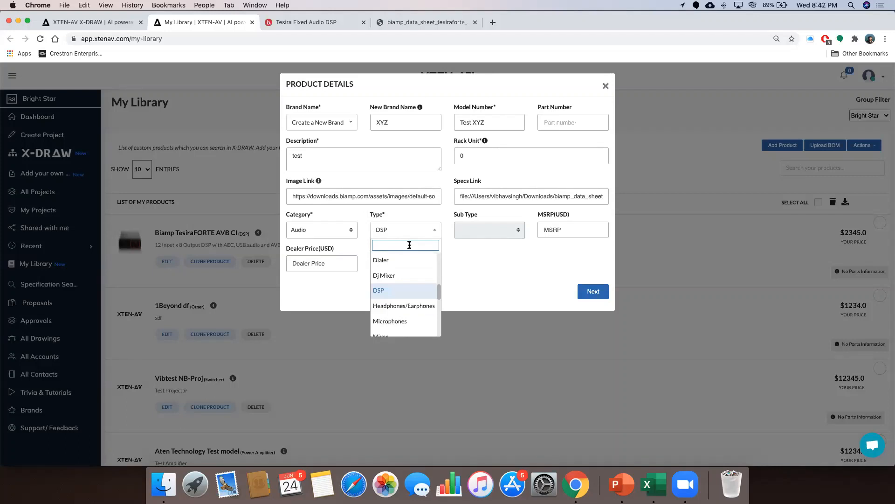
{"action": "type", "text": "micro"}
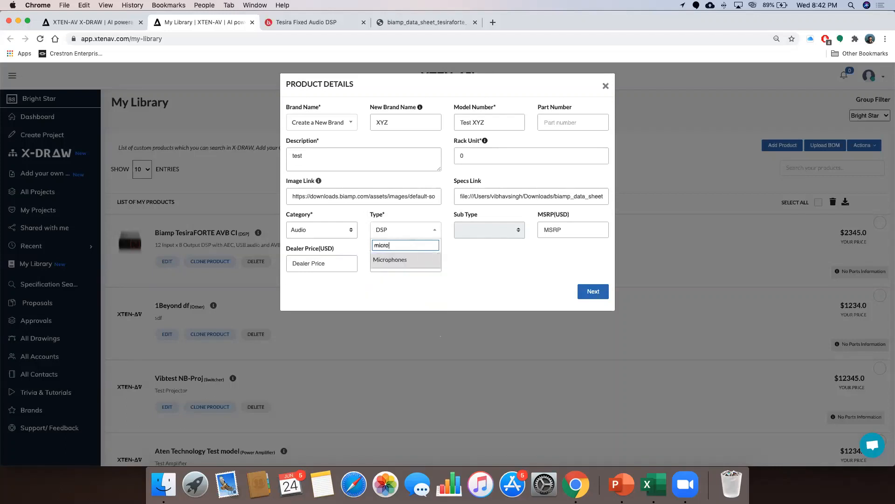
{"action": "left_click", "coordinate": [402, 260]}
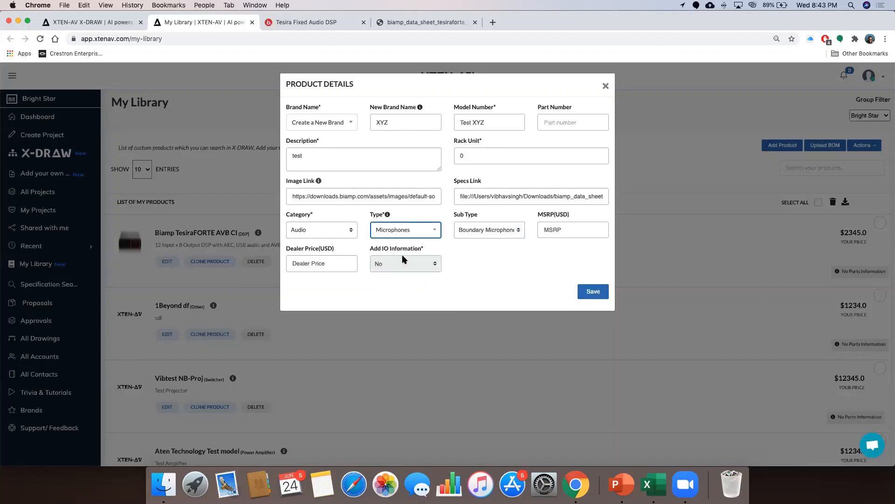
{"action": "left_click", "coordinate": [491, 231]}
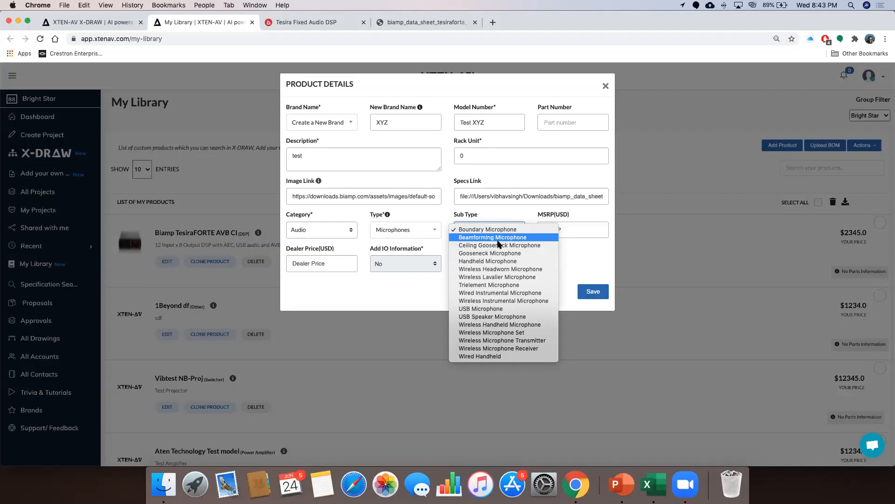
{"action": "left_click", "coordinate": [424, 245]}
Filter the types by speak, set the product's type to Speakers and look over the speaker sub types
{"action": "left_click", "coordinate": [416, 231]}
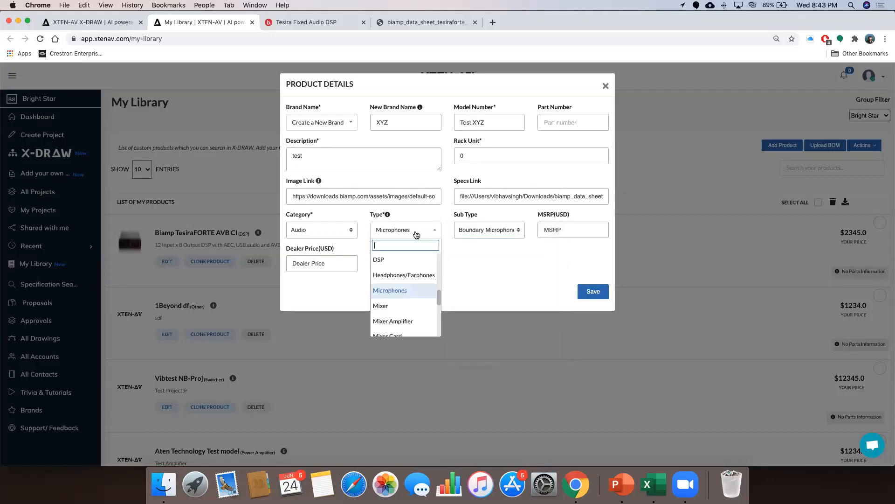
{"action": "type", "text": "cei"}
{"action": "key", "text": "BackSpace"}
{"action": "key", "text": "BackSpace"}
{"action": "key", "text": "BackSpace"}
{"action": "type", "text": "speak"}
{"action": "left_click", "coordinate": [410, 260]}
{"action": "left_click", "coordinate": [480, 231]}
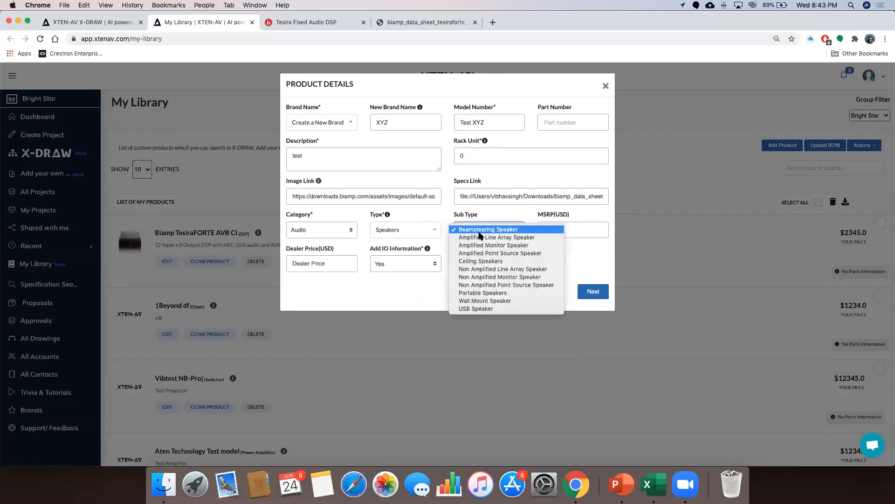
{"action": "left_click", "coordinate": [572, 270]}
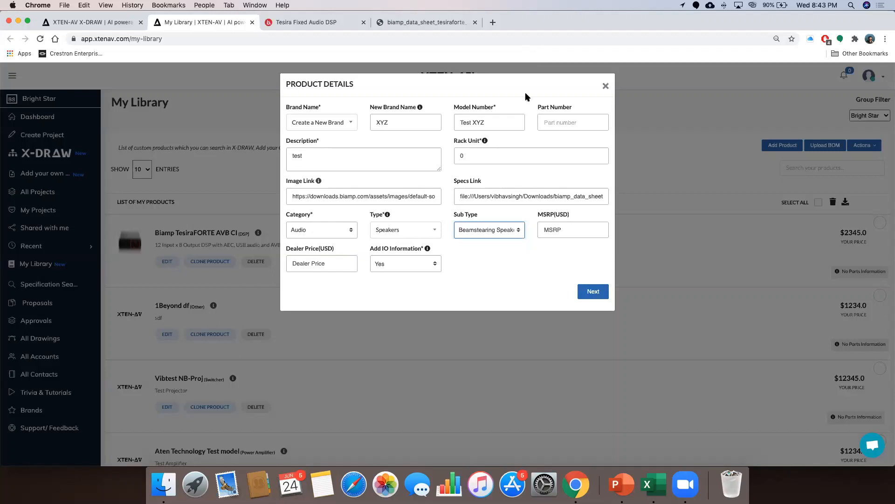
{"action": "left_click", "coordinate": [495, 265]}
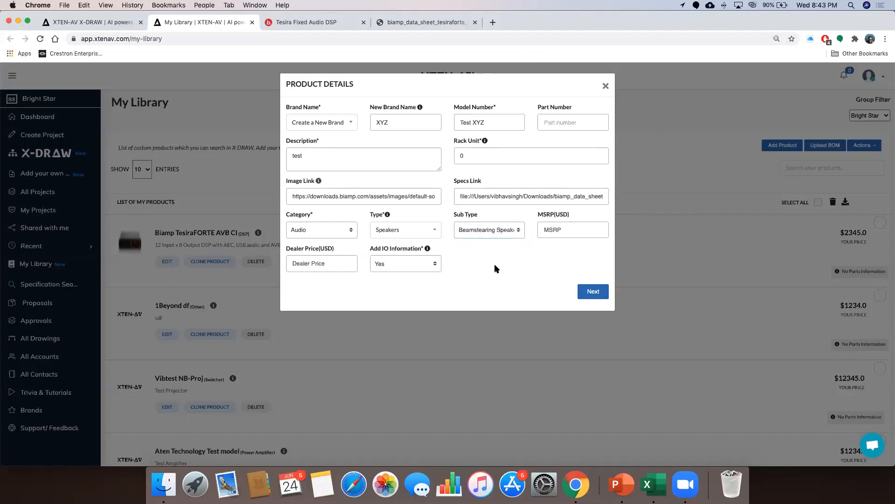
Filter the types by dsp and set the product's type back to DSP
{"action": "left_click", "coordinate": [406, 230]}
{"action": "type", "text": "dsp"}
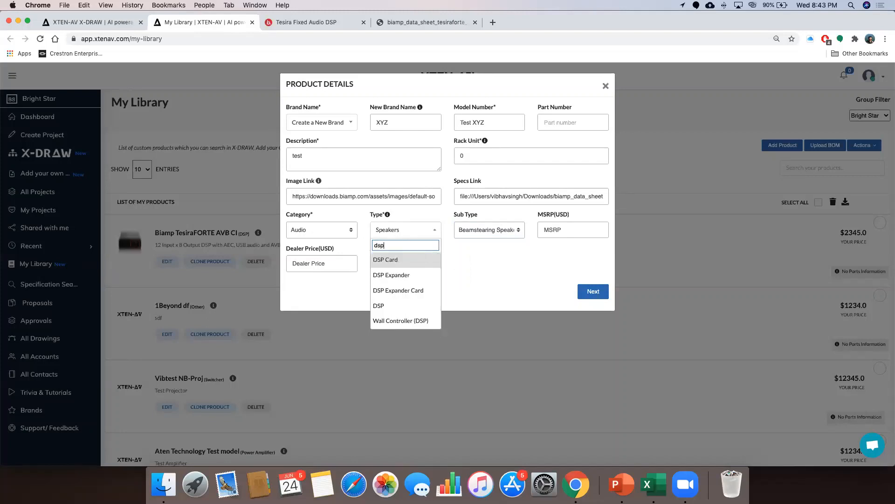
{"action": "left_click", "coordinate": [397, 305]}
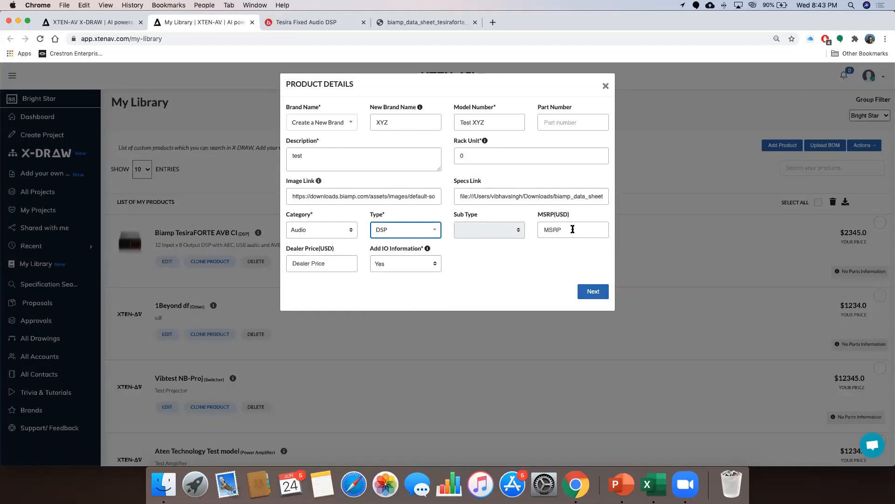
Set the product's dealer price to 2000 USD
{"action": "left_click", "coordinate": [329, 259]}
{"action": "type", "text": "200"}
{"action": "key", "text": "XF86AudioMute"}
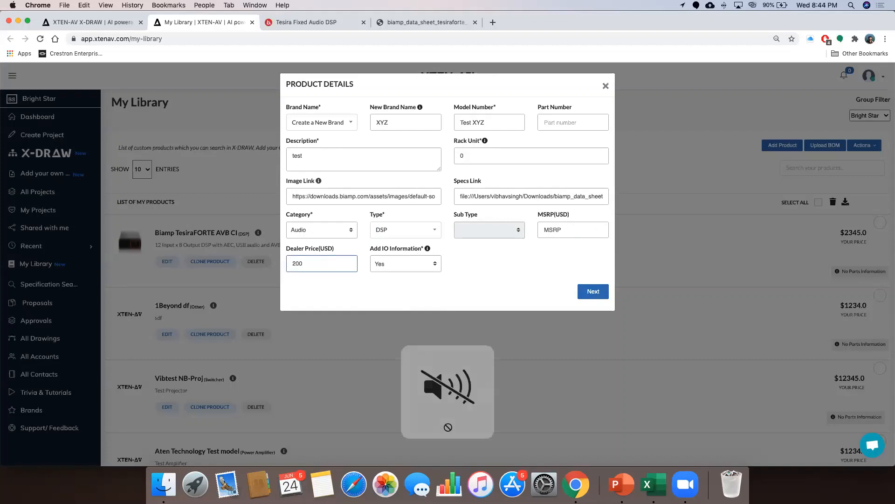
{"action": "type", "text": "0"}
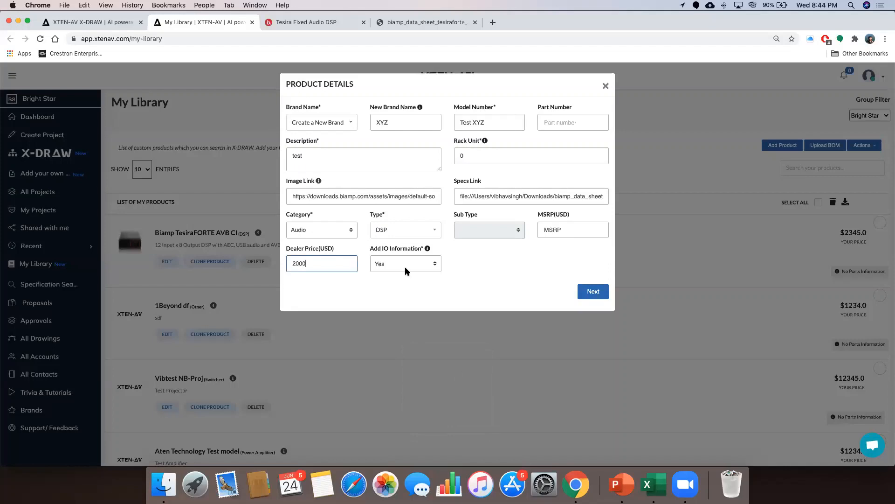
Set the product's type to Speakers and its sub type to Ceiling Speakers
{"action": "mouse_move", "coordinate": [427, 249]}
{"action": "left_click", "coordinate": [407, 232]}
{"action": "type", "text": "spe"}
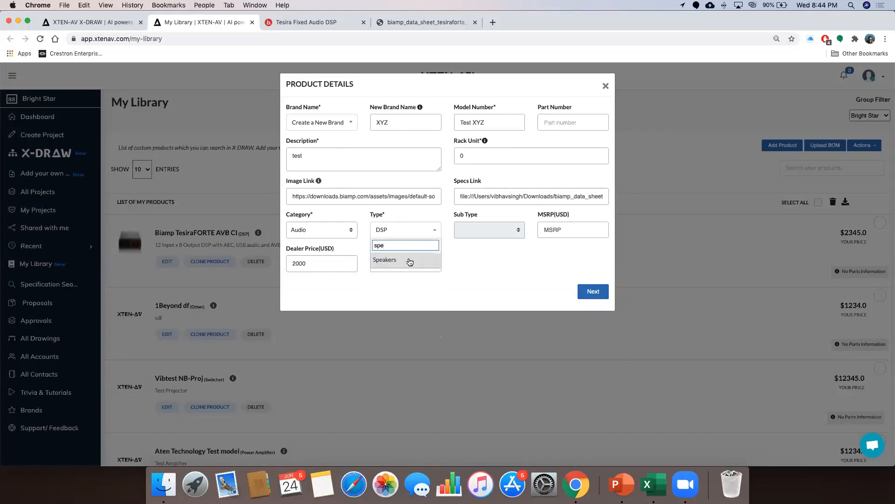
{"action": "left_click", "coordinate": [409, 260]}
{"action": "left_click", "coordinate": [481, 232]}
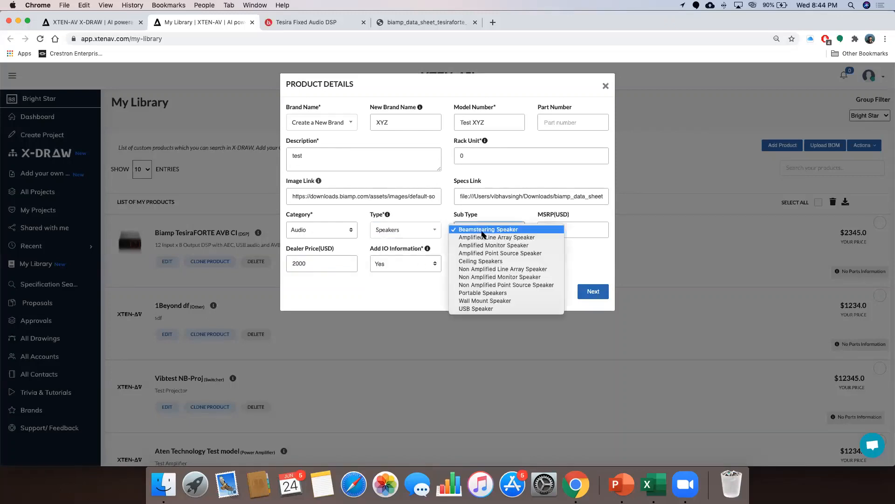
{"action": "left_click", "coordinate": [483, 261]}
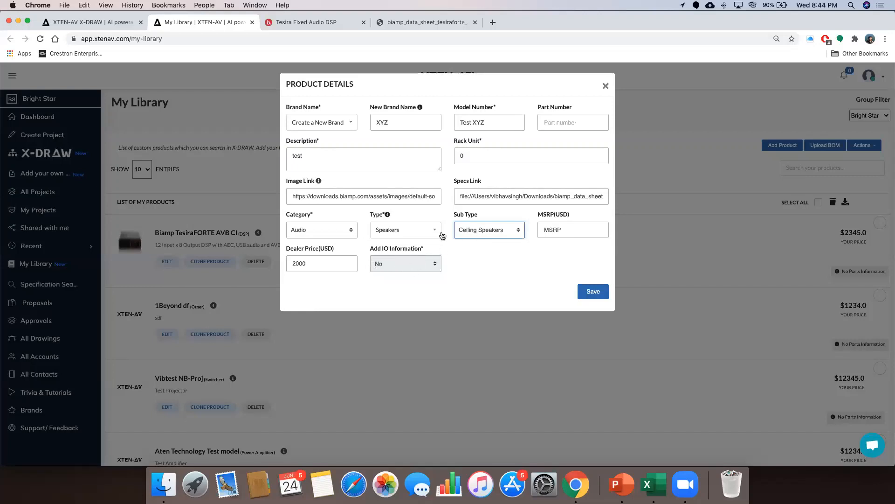
Change the type from Speakers to DSP and continue to the device's port setup
{"action": "left_click", "coordinate": [419, 230]}
{"action": "type", "text": "dsp"}
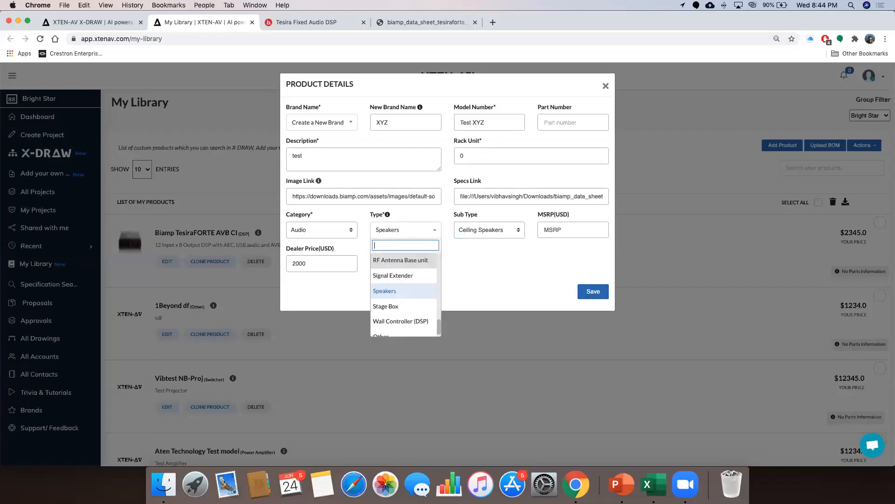
{"action": "left_click", "coordinate": [420, 306]}
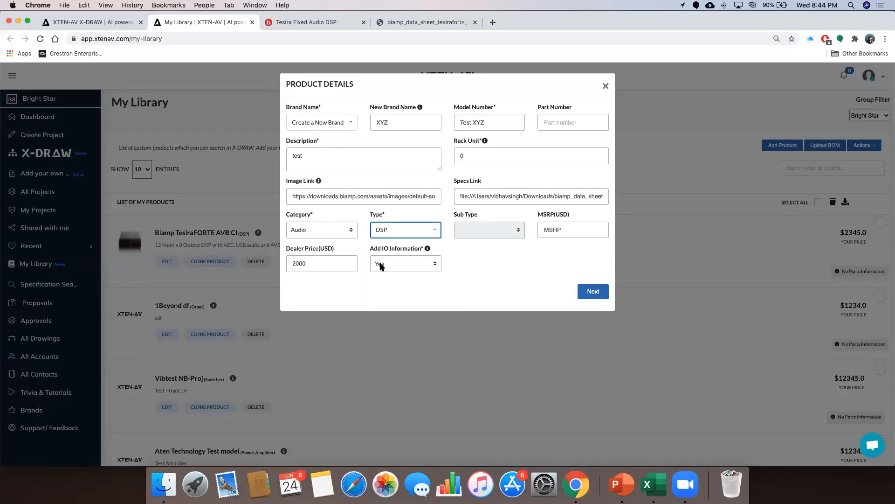
{"action": "left_click", "coordinate": [594, 292]}
{"action": "left_click", "coordinate": [594, 293]}
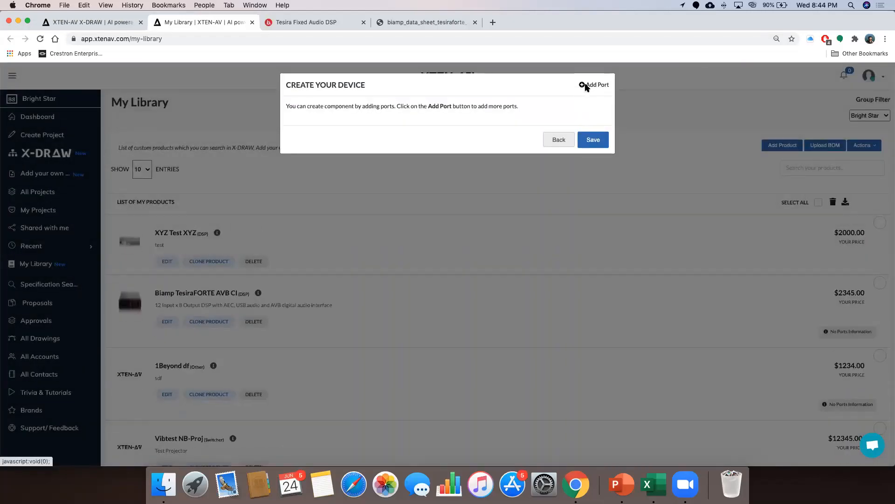
Add an input port named MIC IN to the device with 12 total ports
{"action": "left_click", "coordinate": [586, 87]}
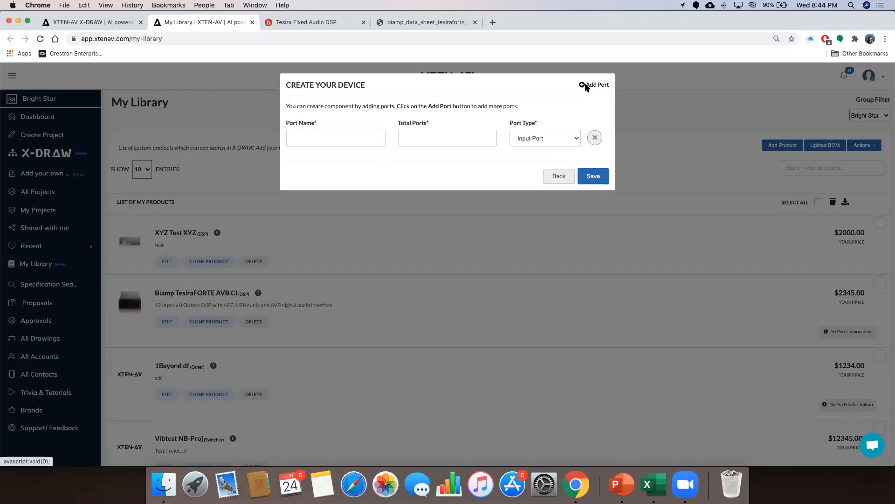
{"action": "left_click", "coordinate": [340, 138]}
{"action": "type", "text": "MIC"}
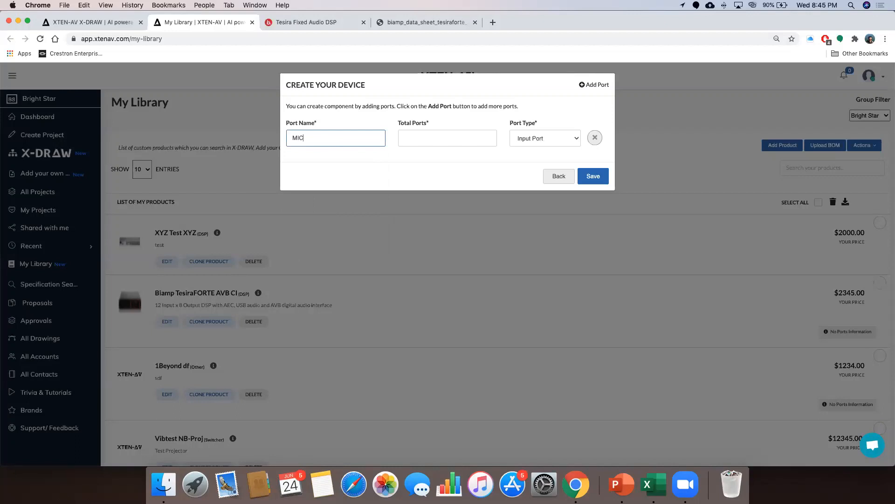
{"action": "type", "text": " IN"}
{"action": "left_click", "coordinate": [462, 138]}
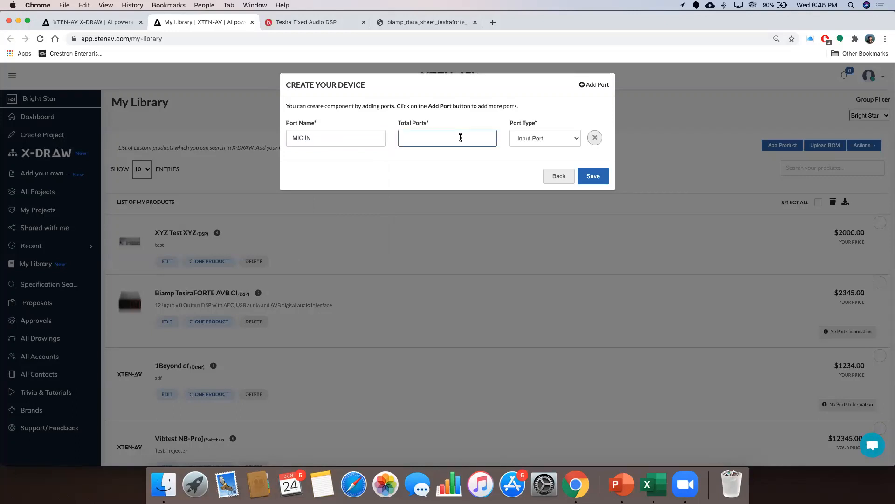
{"action": "type", "text": "12"}
Add a second port named Line oUT with 8 total ports and set its port type to Output Port
{"action": "left_click", "coordinate": [595, 85]}
{"action": "left_click", "coordinate": [321, 172]}
{"action": "type", "text": "Li"}
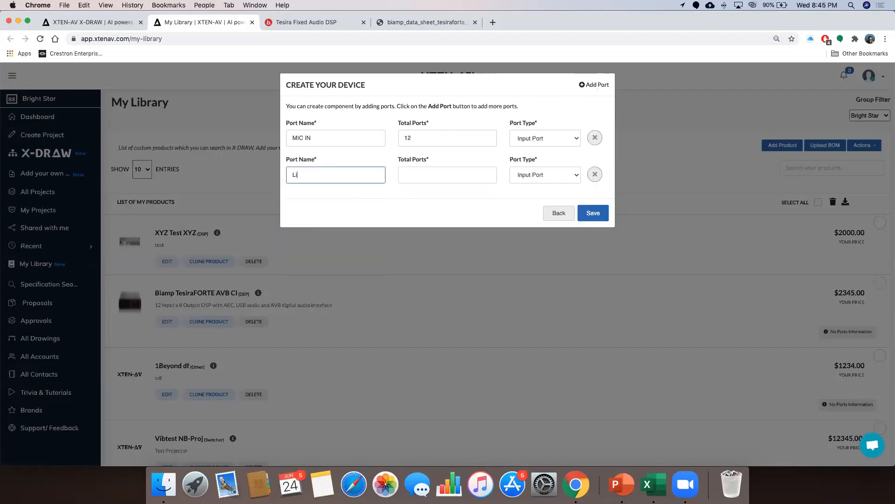
{"action": "type", "text": "ne oUT"}
{"action": "left_click", "coordinate": [414, 174]}
{"action": "type", "text": "8"}
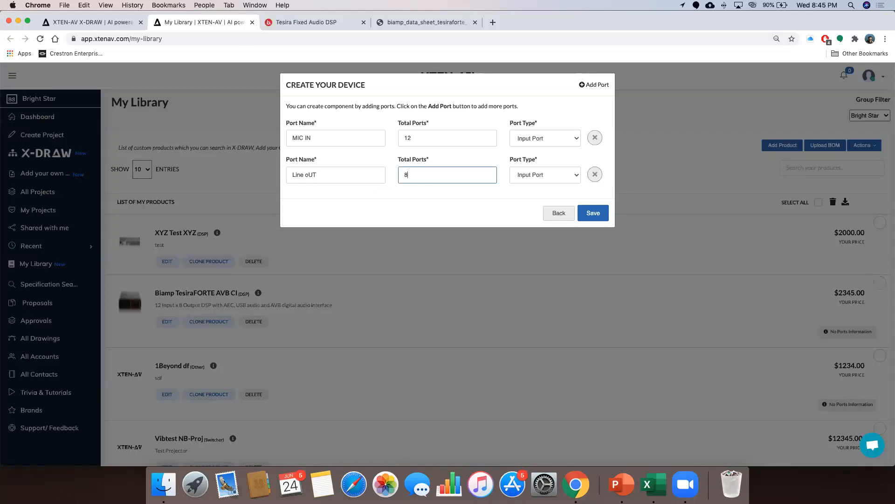
{"action": "left_click", "coordinate": [555, 175]}
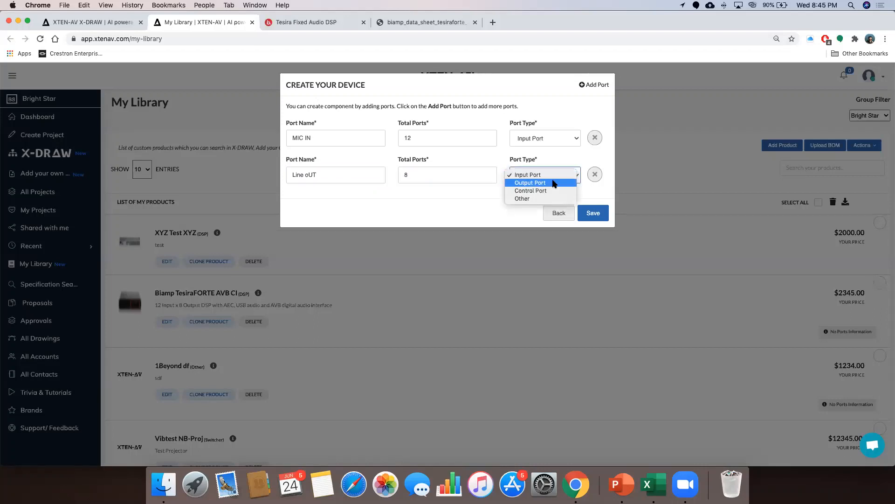
{"action": "left_click", "coordinate": [554, 182]}
Add a third port named DANTE with 2 total ports and set its port type to Control Port
{"action": "left_click", "coordinate": [595, 85]}
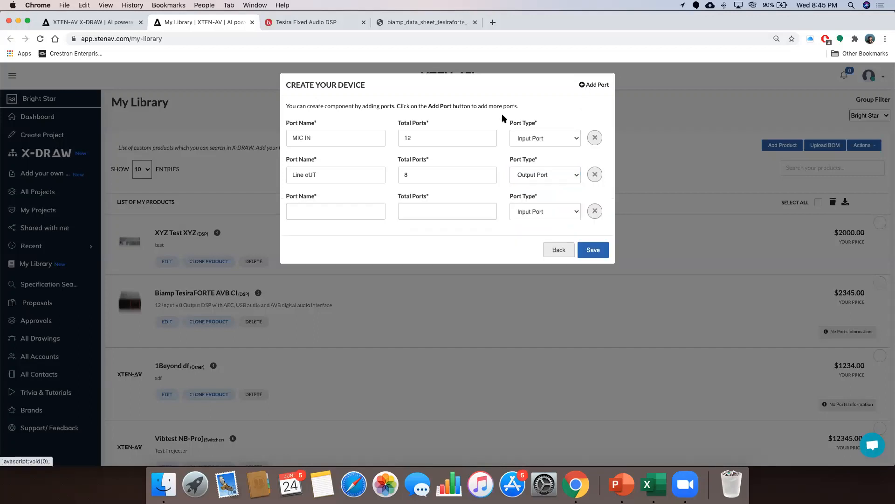
{"action": "left_click", "coordinate": [311, 214]}
{"action": "type", "text": "DANTE"}
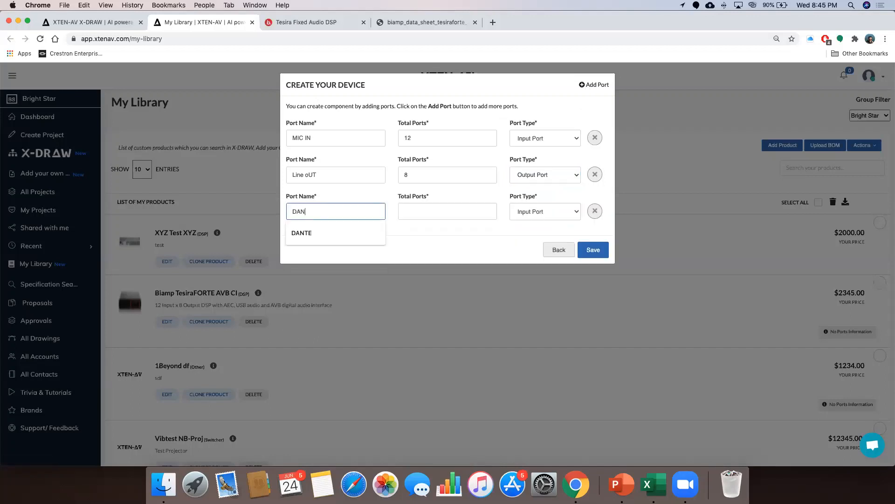
{"action": "left_click", "coordinate": [421, 211]}
{"action": "type", "text": "2"}
{"action": "left_click", "coordinate": [523, 214]}
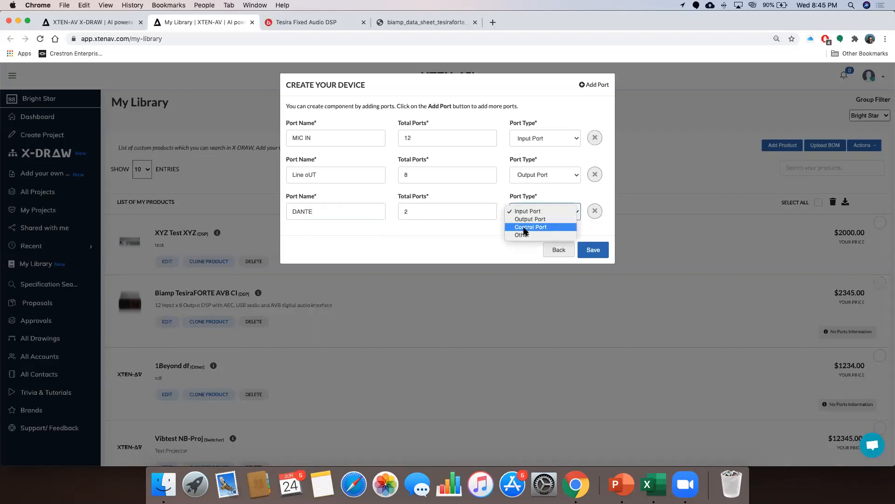
{"action": "left_click", "coordinate": [525, 227]}
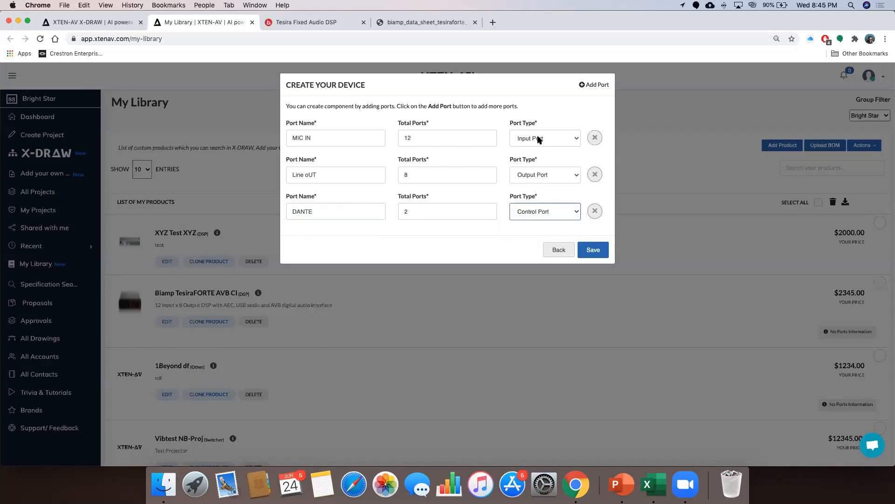
Look over the port types available for the MIC IN port, keep Input Port and save the device
{"action": "left_click", "coordinate": [538, 141]}
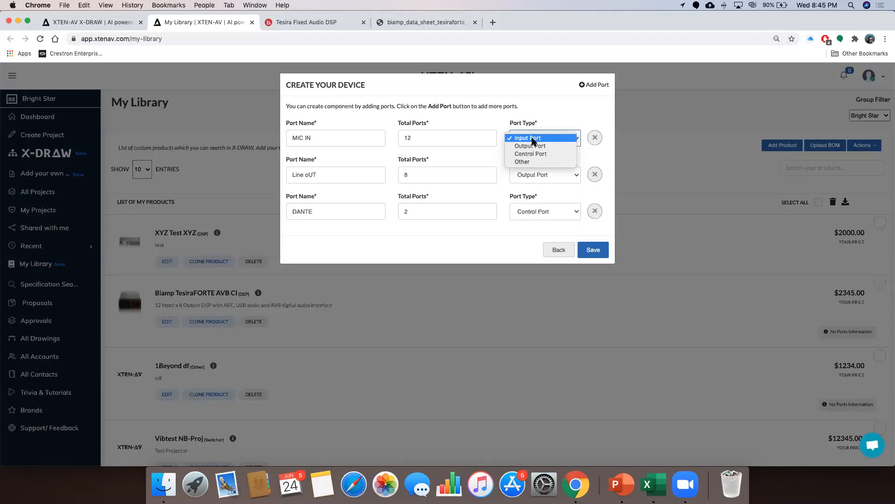
{"action": "left_click", "coordinate": [549, 116]}
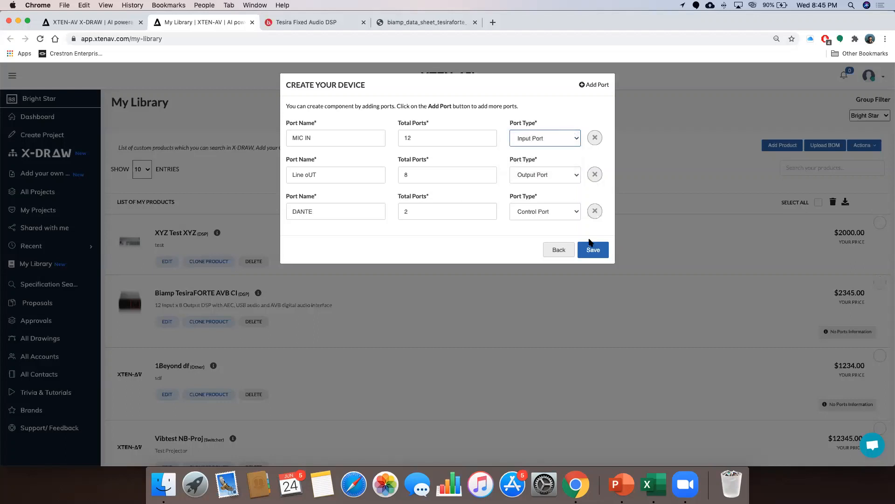
{"action": "left_click", "coordinate": [593, 250]}
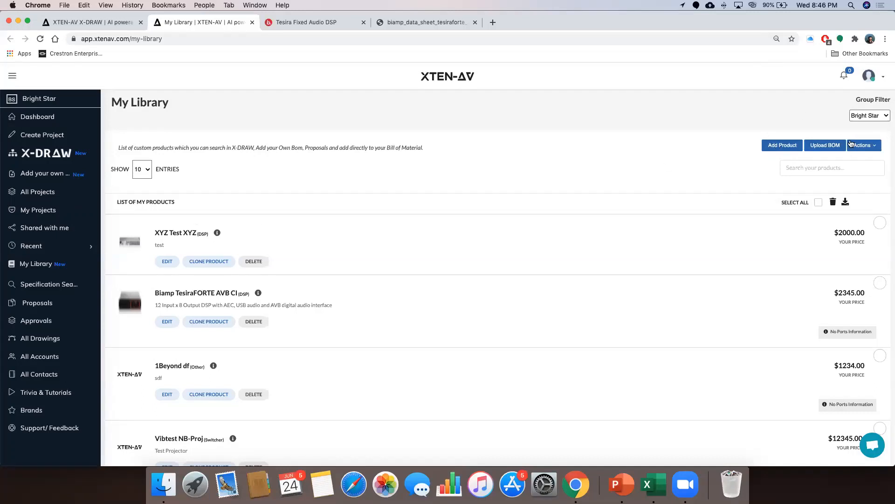
Search the XTEN-AV library for shure products that can be copied to My Library
{"action": "left_click", "coordinate": [864, 149]}
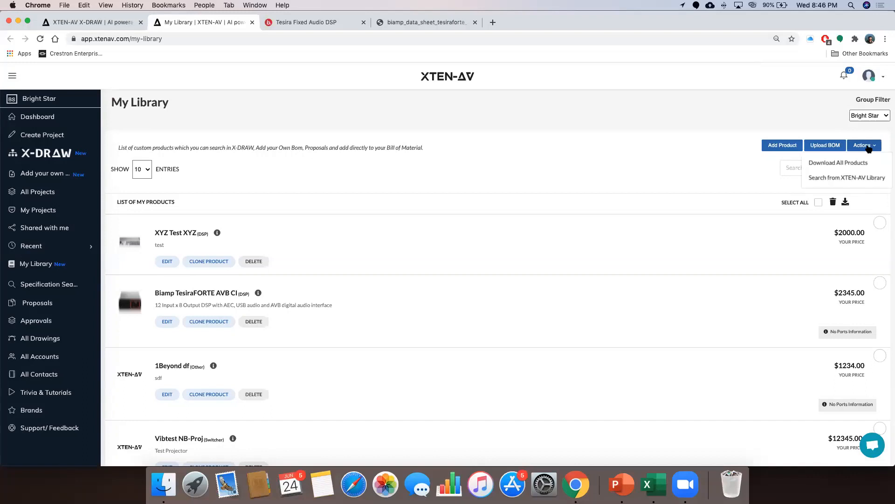
{"action": "left_click", "coordinate": [842, 178]}
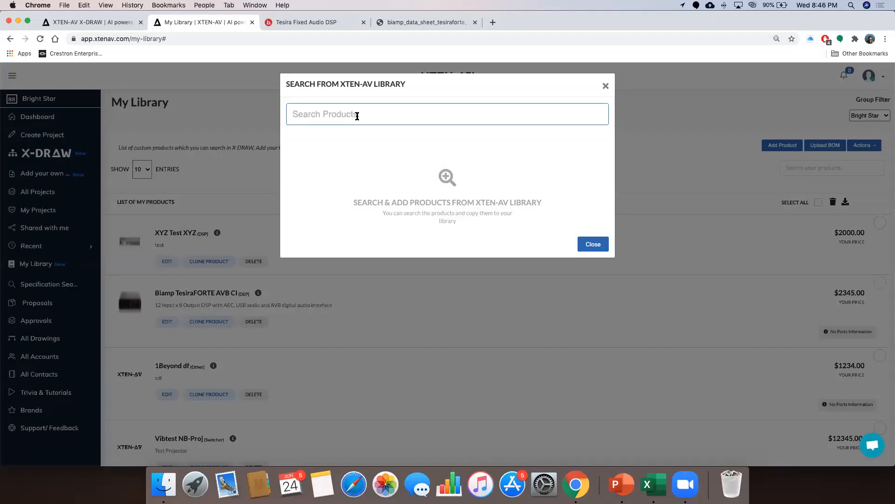
{"action": "type", "text": "shure"}
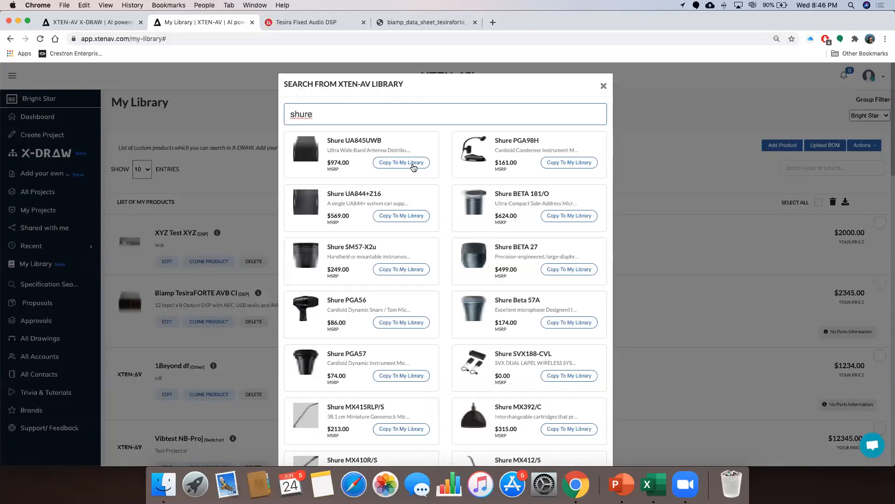
{"action": "scroll", "coordinate": [404, 164], "scroll_direction": "down", "scroll_amount": 1}
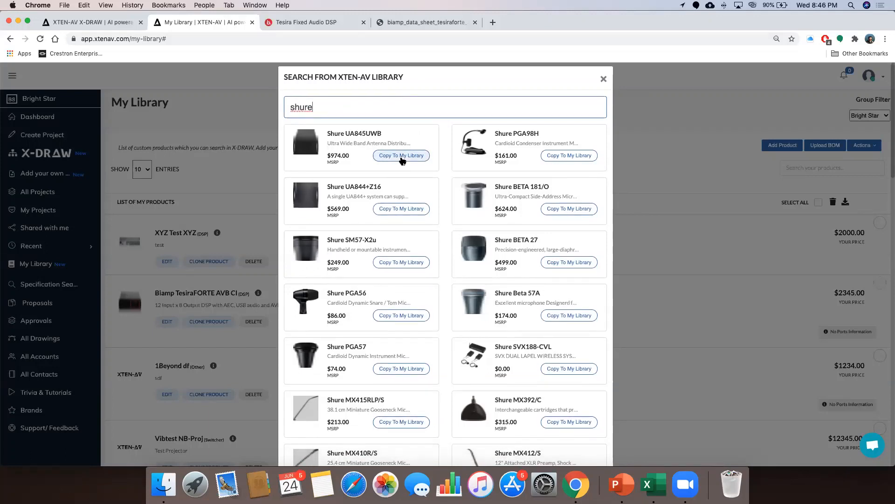
Copy the Shure UA845UWB from the XTEN-AV library to My Library and close the library search
{"action": "left_click", "coordinate": [403, 155]}
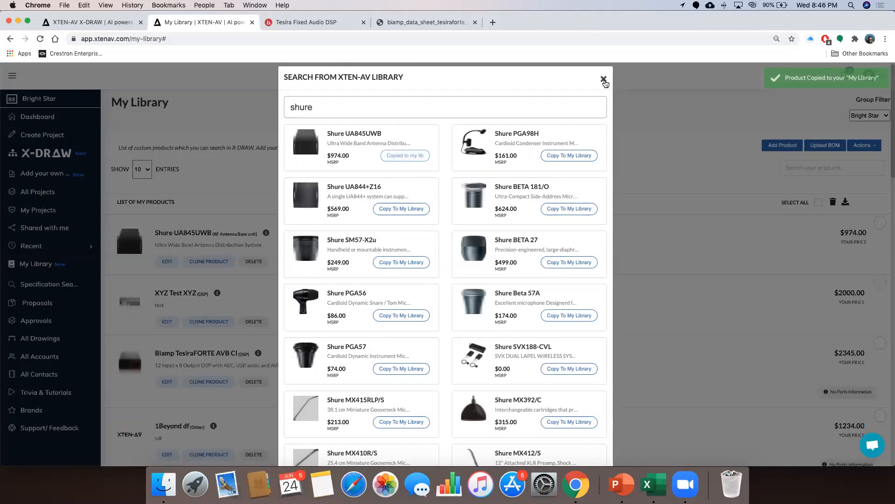
{"action": "left_click", "coordinate": [604, 80]}
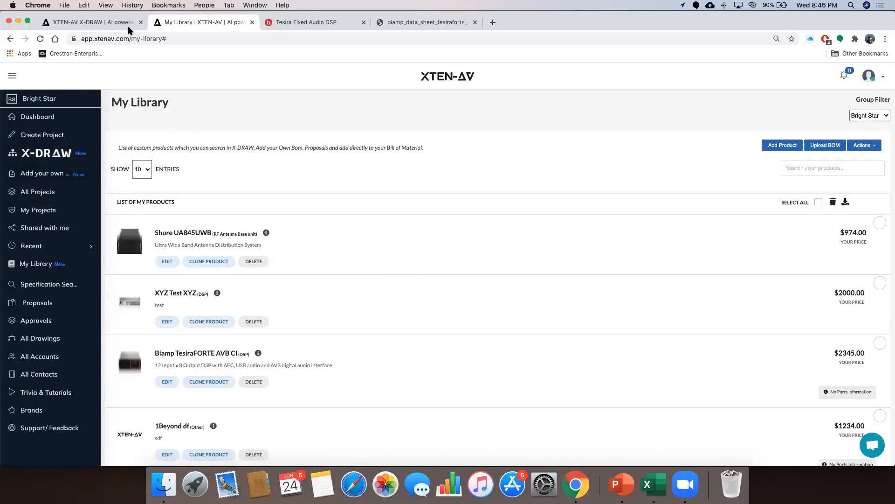
Search for xyz in the X-DRAW project and add XYZ Test XYZ to its product list
{"action": "left_click", "coordinate": [85, 24]}
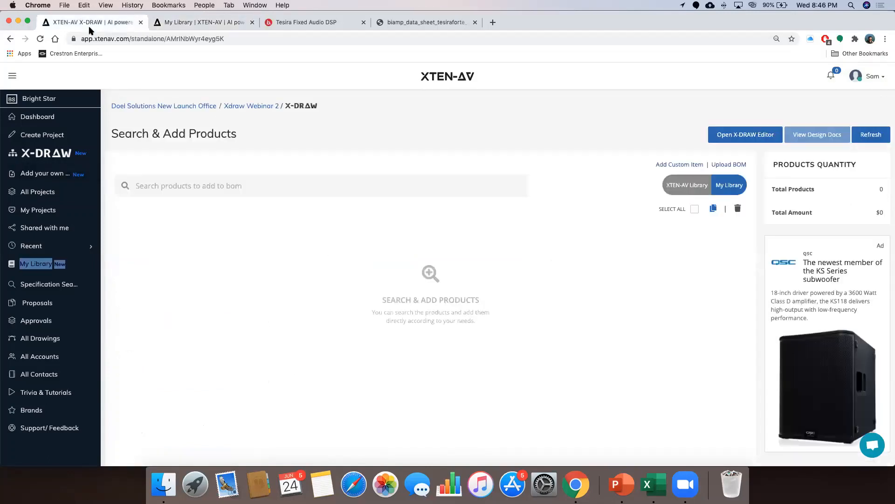
{"action": "left_click", "coordinate": [341, 178]}
{"action": "type", "text": "xyz"}
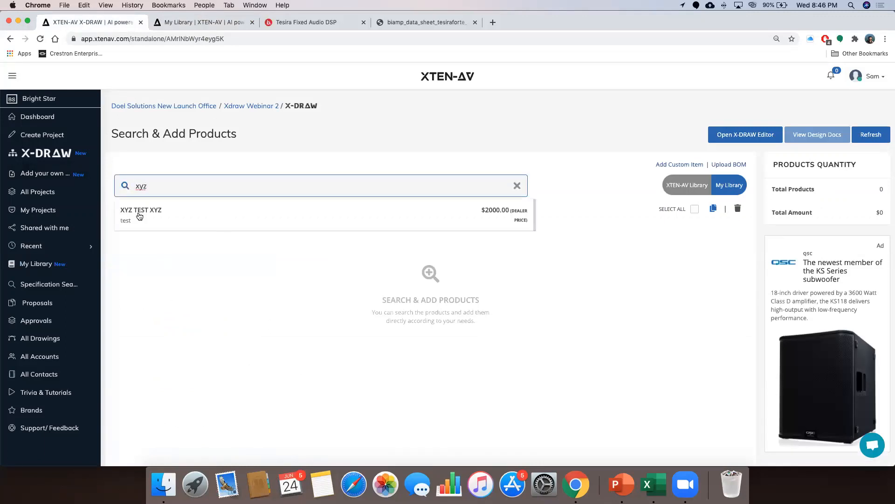
{"action": "left_click", "coordinate": [302, 222]}
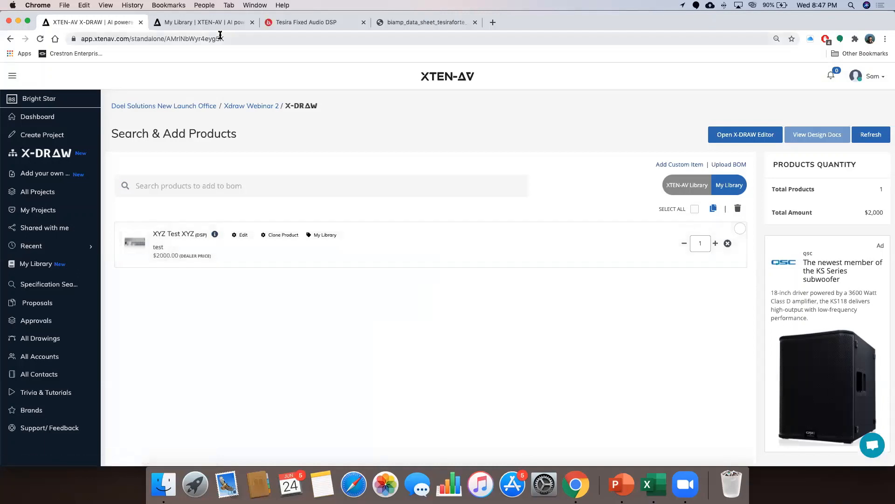
Return to My Library and filter its product list by biamp
{"action": "left_click", "coordinate": [196, 22]}
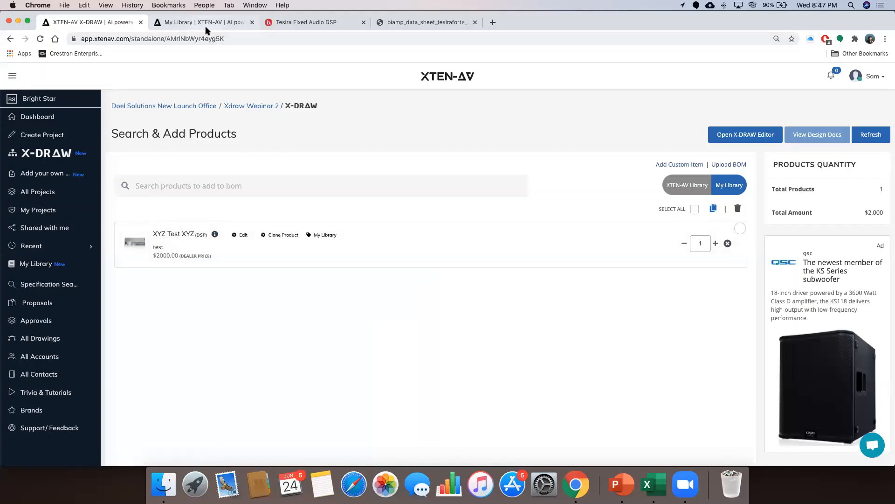
{"action": "scroll", "coordinate": [327, 345], "scroll_direction": "down", "scroll_amount": 3}
{"action": "scroll", "coordinate": [328, 347], "scroll_direction": "down", "scroll_amount": 10}
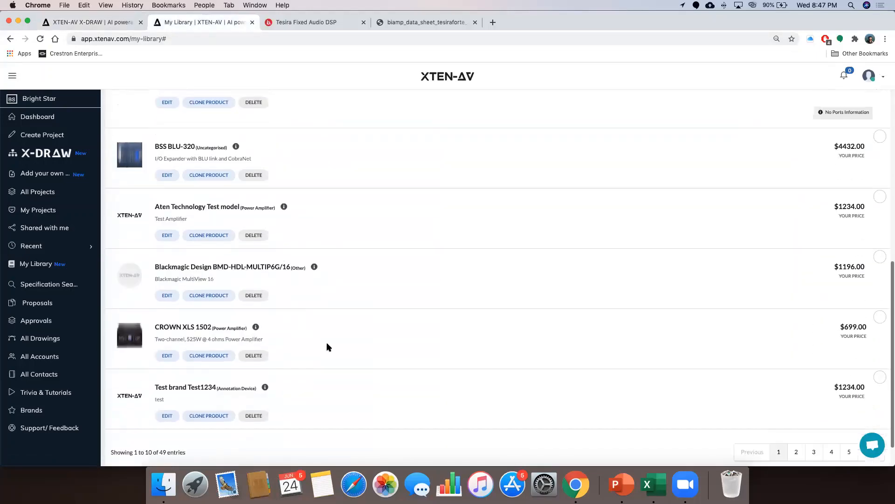
{"action": "scroll", "coordinate": [328, 347], "scroll_direction": "up", "scroll_amount": 15}
{"action": "left_click", "coordinate": [827, 167]}
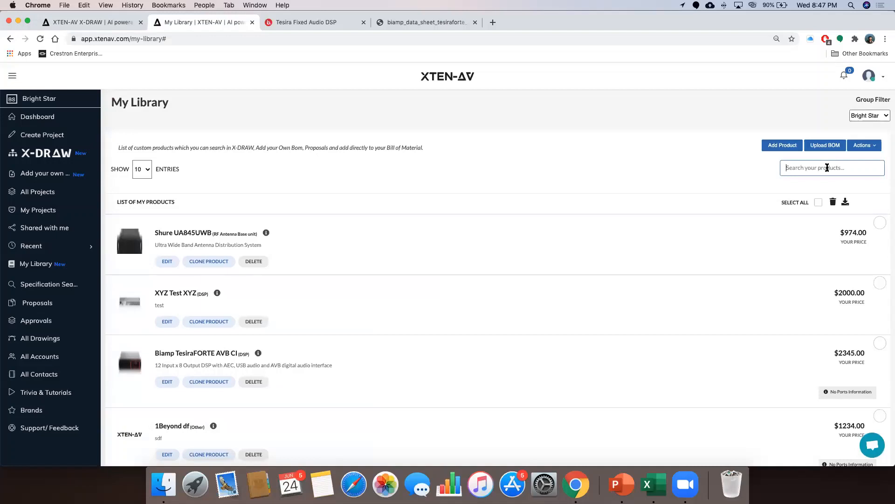
{"action": "type", "text": "biamp"}
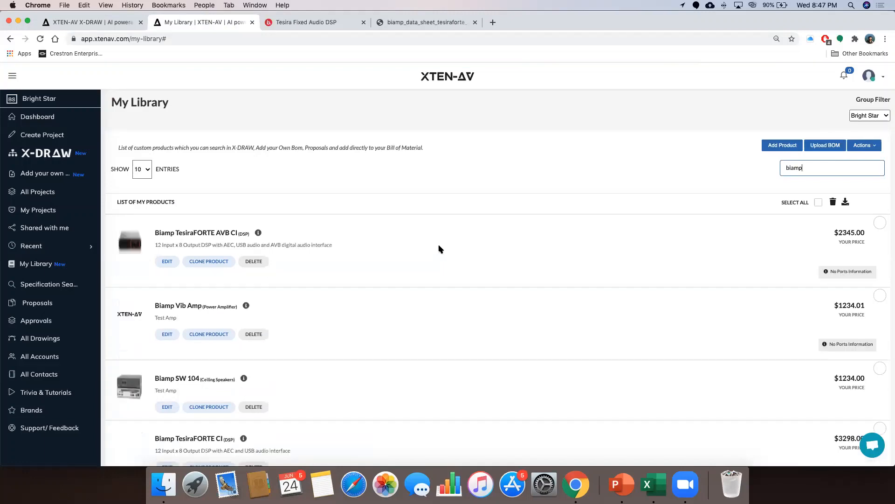
{"action": "scroll", "coordinate": [439, 249], "scroll_direction": "down", "scroll_amount": 3}
{"action": "scroll", "coordinate": [440, 249], "scroll_direction": "up", "scroll_amount": 3}
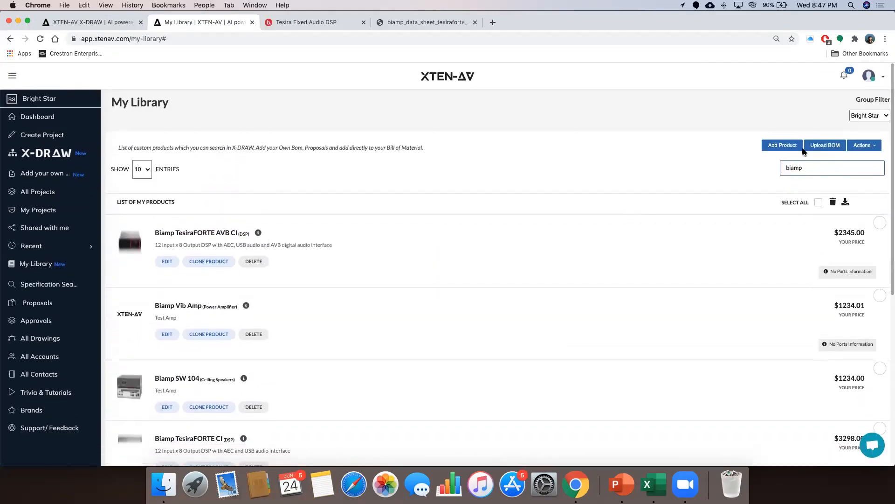
Select all the listed Biamp products and download them for the Bright Star group
{"action": "left_click", "coordinate": [880, 224]}
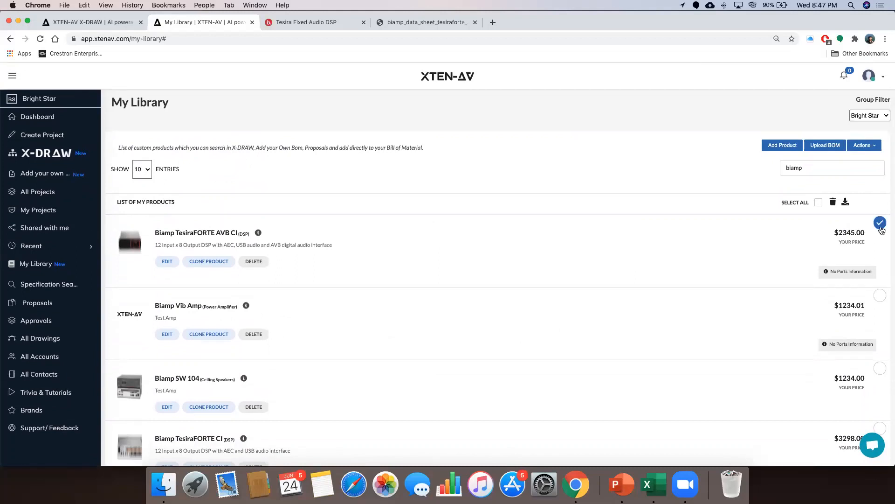
{"action": "left_click", "coordinate": [880, 294]}
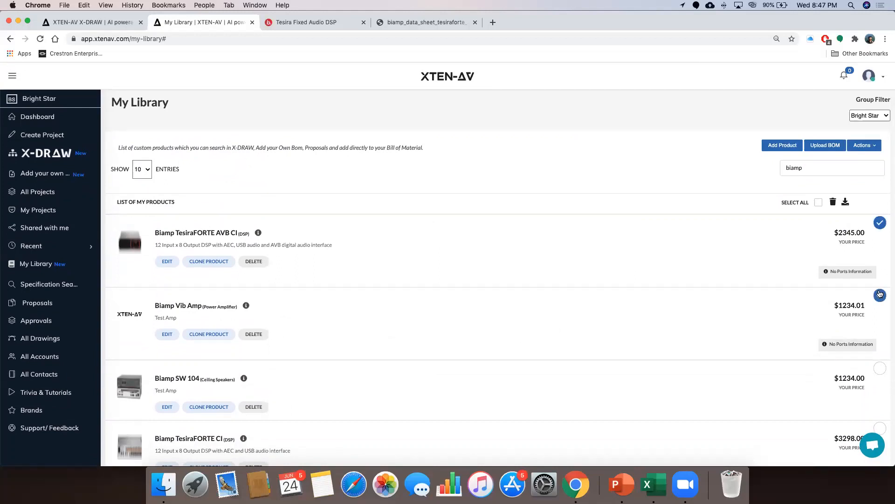
{"action": "left_click", "coordinate": [819, 202]}
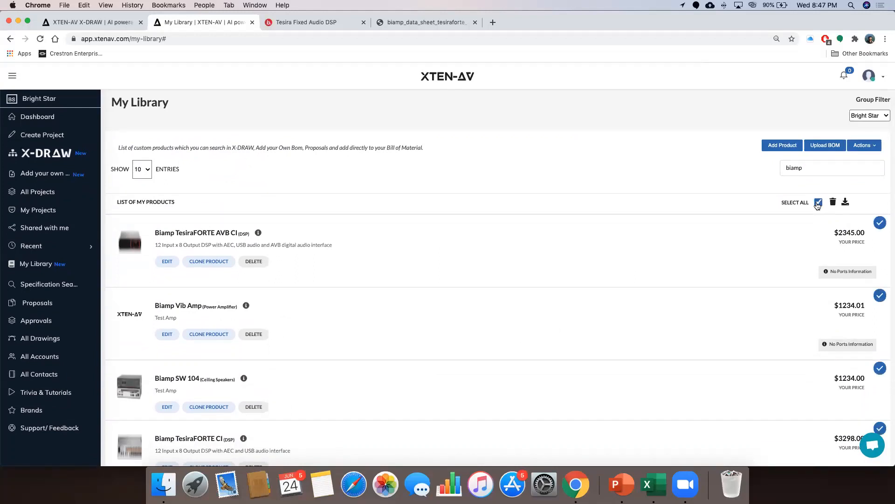
{"action": "left_click", "coordinate": [846, 202]}
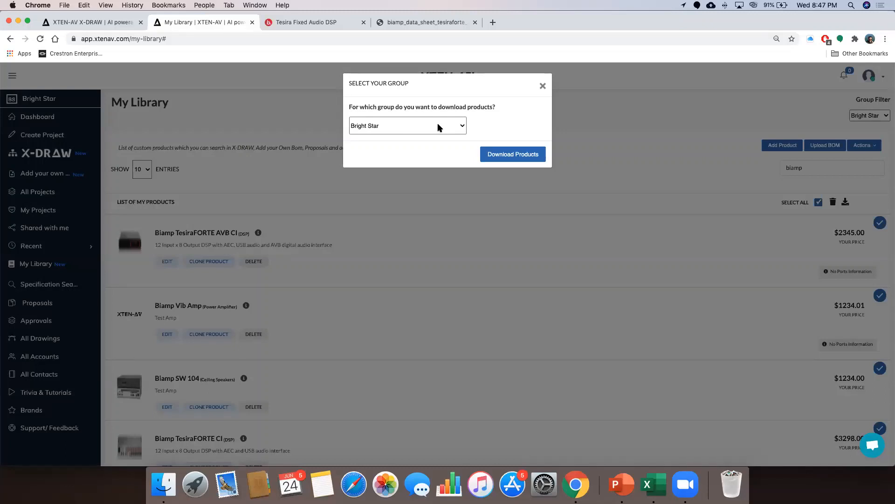
{"action": "left_click", "coordinate": [442, 128]}
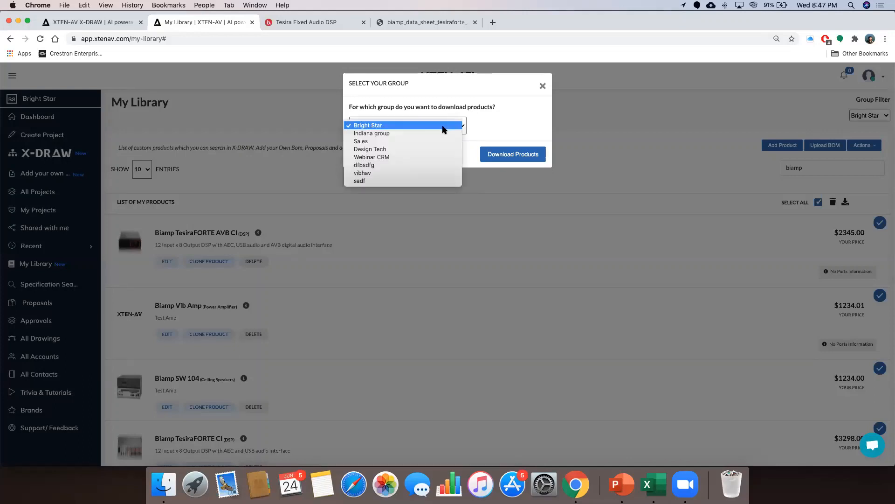
{"action": "left_click", "coordinate": [442, 126]}
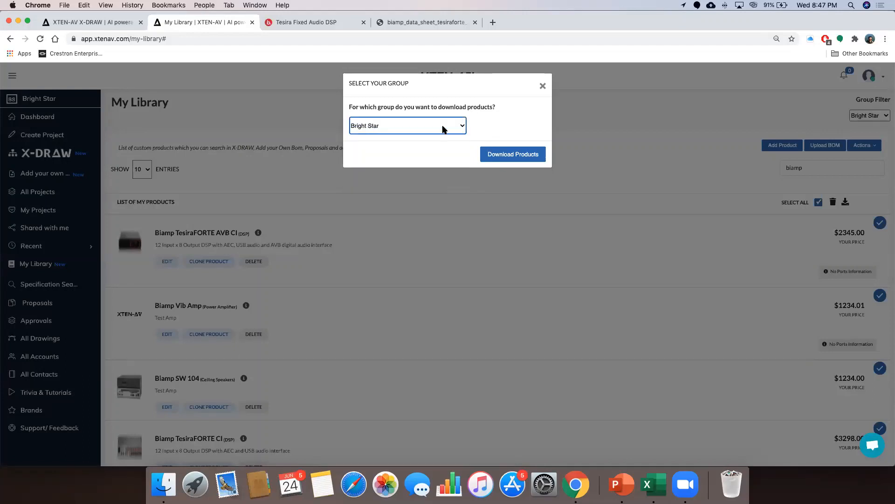
{"action": "left_click", "coordinate": [512, 156]}
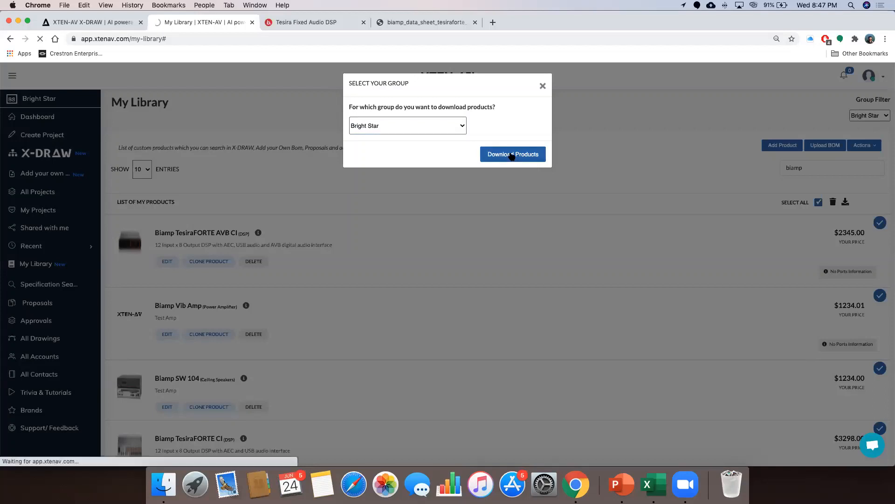
Open the downloaded product spreadsheet in Excel, enlarge it to examine the exported columns, and close it along with the download dialog
{"action": "left_click", "coordinate": [28, 455]}
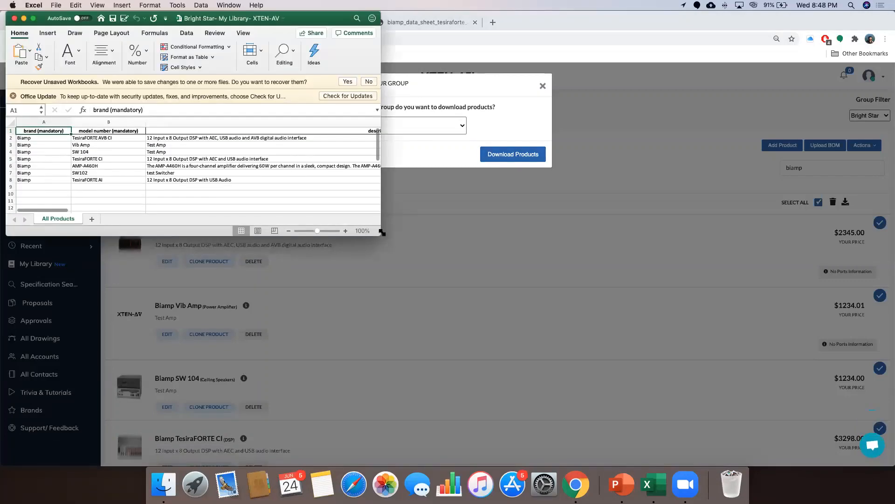
{"action": "left_click_drag", "start_coordinate": [419, 264], "coordinate": [813, 352]}
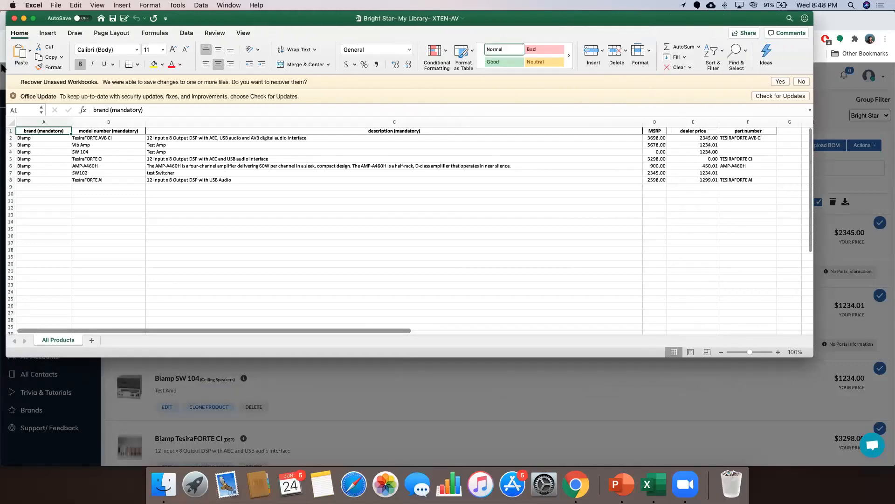
{"action": "left_click", "coordinate": [14, 18]}
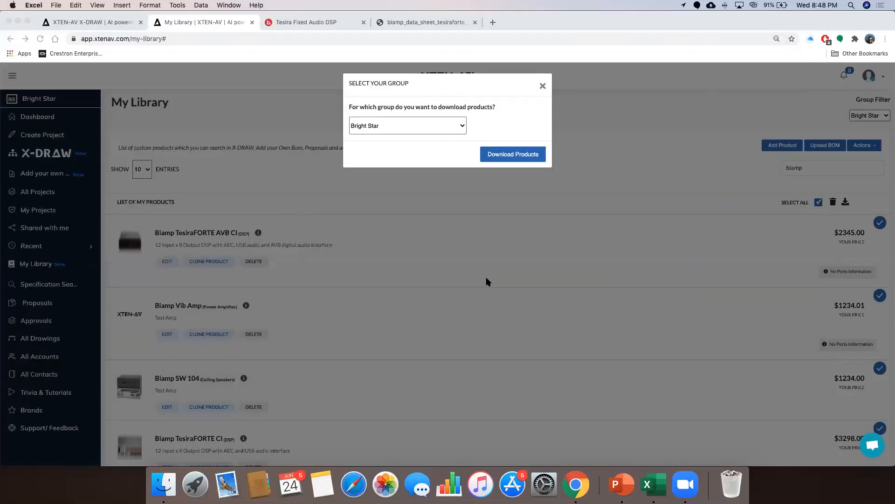
{"action": "left_click", "coordinate": [542, 83]}
{"action": "left_click", "coordinate": [543, 83]}
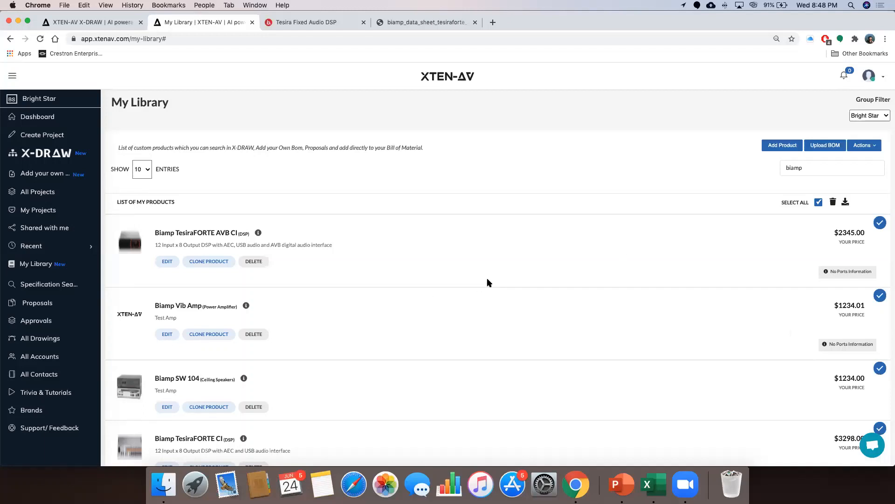
View the clone options for the Biamp TesiraFORTE AVB CI without cloning it, and clear the biamp search from My Library
{"action": "left_click", "coordinate": [209, 262]}
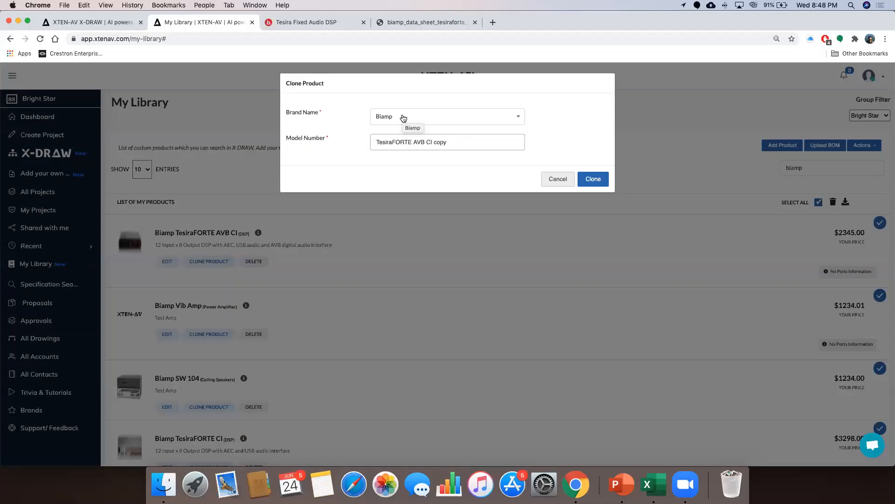
{"action": "left_click", "coordinate": [558, 179]}
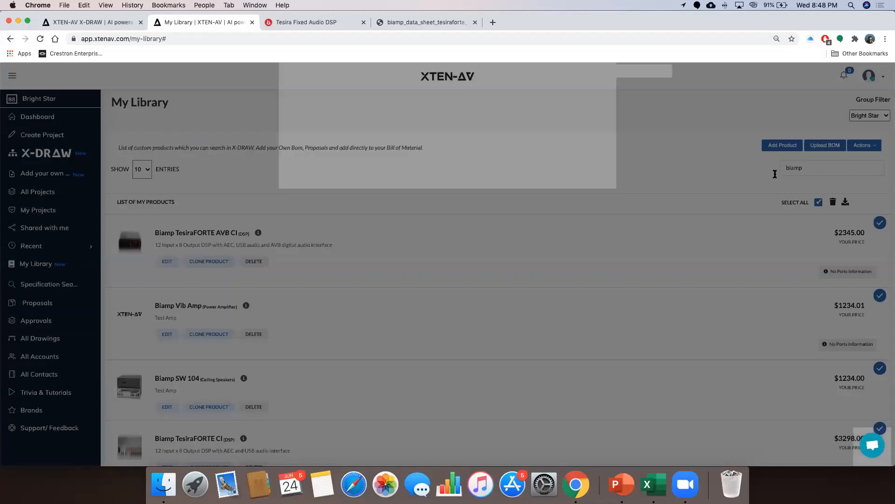
{"action": "left_click", "coordinate": [811, 168]}
{"action": "key", "text": "BackSpace"}
{"action": "key", "text": "BackSpace"}
{"action": "key", "text": "BackSpace"}
{"action": "key", "text": "BackSpace"}
{"action": "key", "text": "BackSpace"}
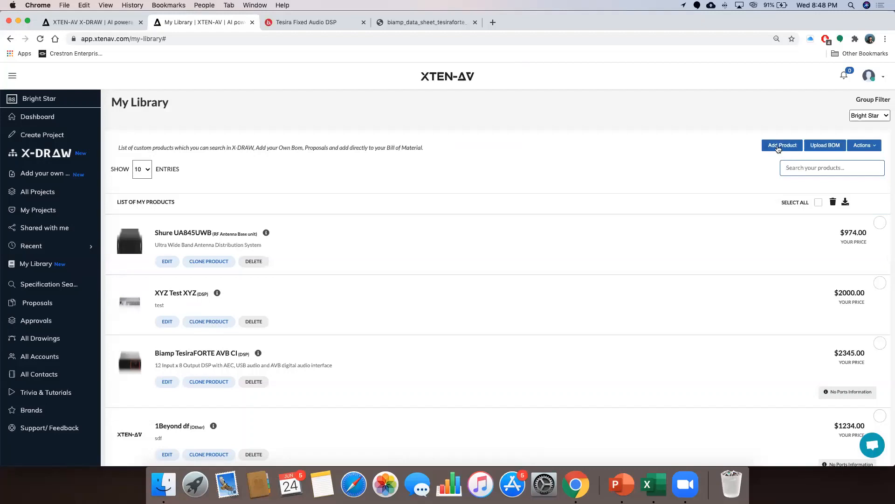
Clone the XYZ Test XYZ product with the model number Test XYZ copy and close the clone dialog
{"action": "left_click", "coordinate": [202, 325]}
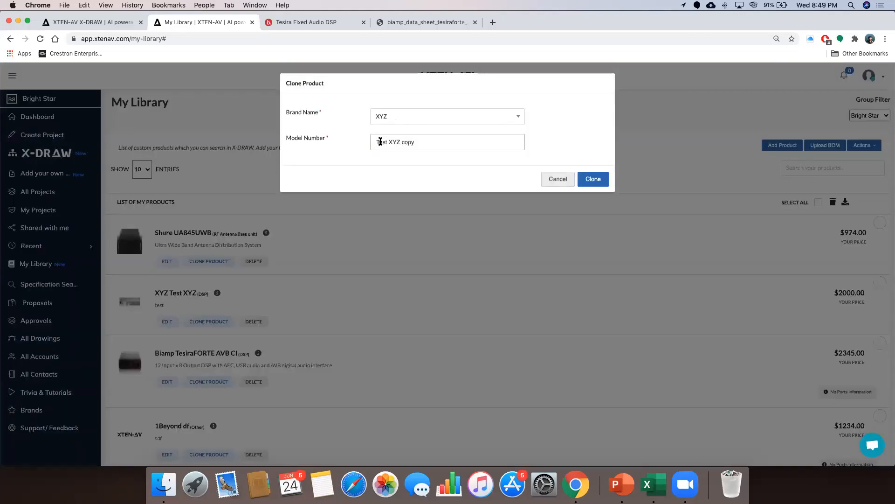
{"action": "left_click", "coordinate": [419, 141]}
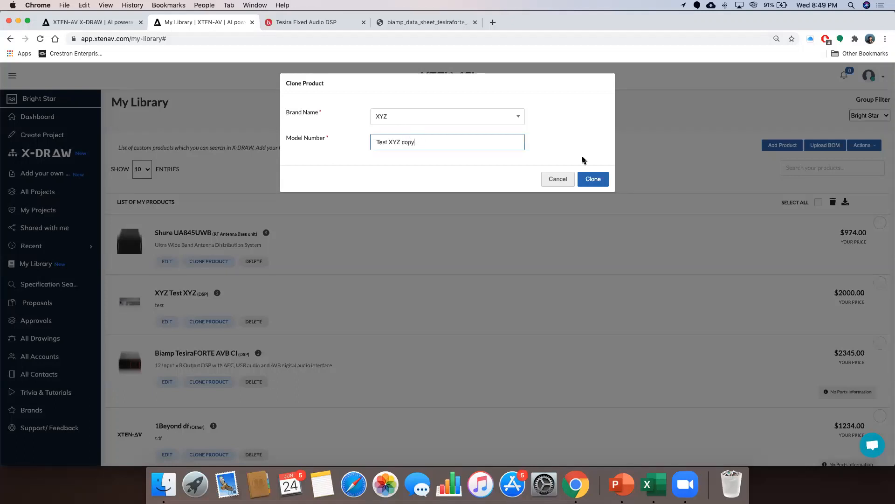
{"action": "left_click", "coordinate": [597, 182]}
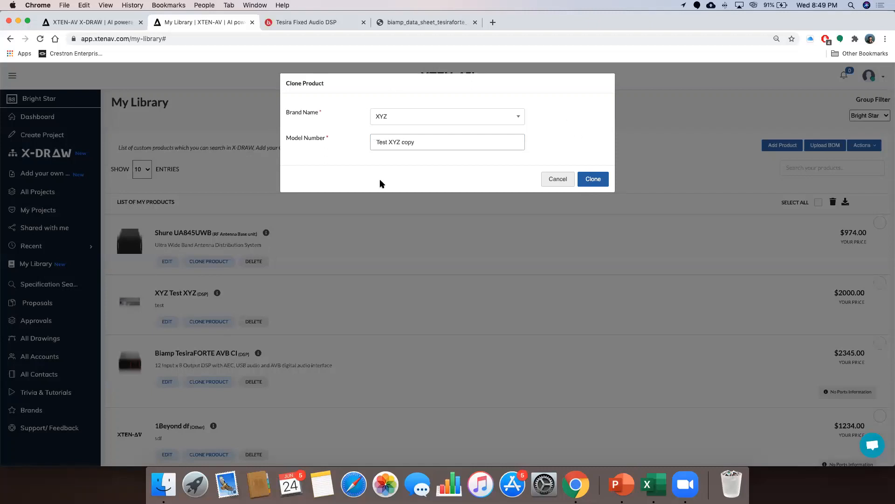
{"action": "left_click", "coordinate": [559, 179]}
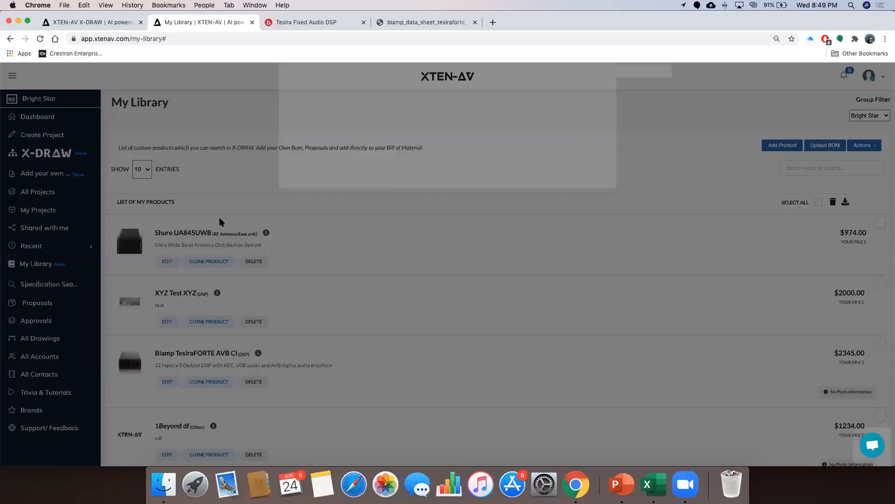
Clone the Shure UA845UWB with the model number UA845UWB copy and look over the clone's product details
{"action": "left_click", "coordinate": [202, 261]}
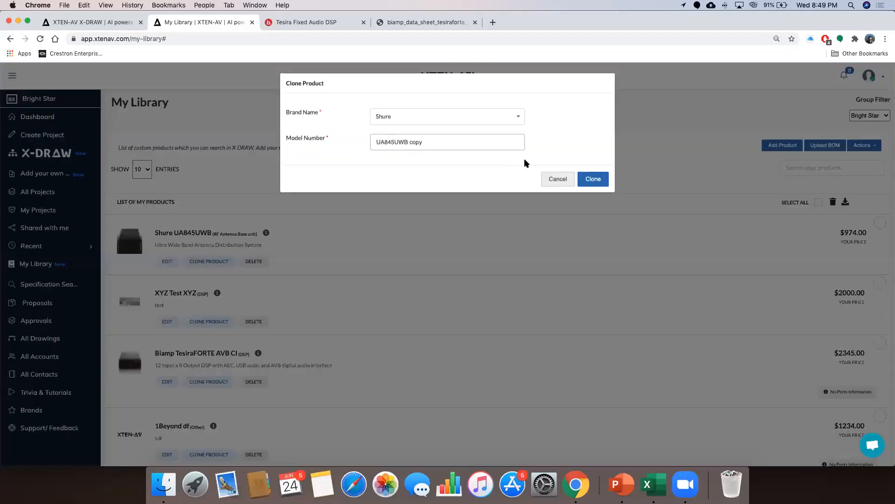
{"action": "left_click", "coordinate": [594, 179]}
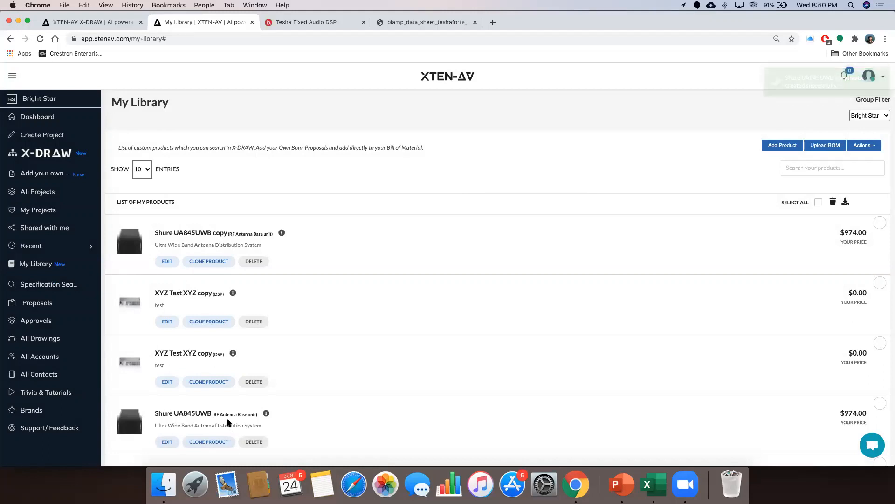
{"action": "left_click", "coordinate": [168, 262]}
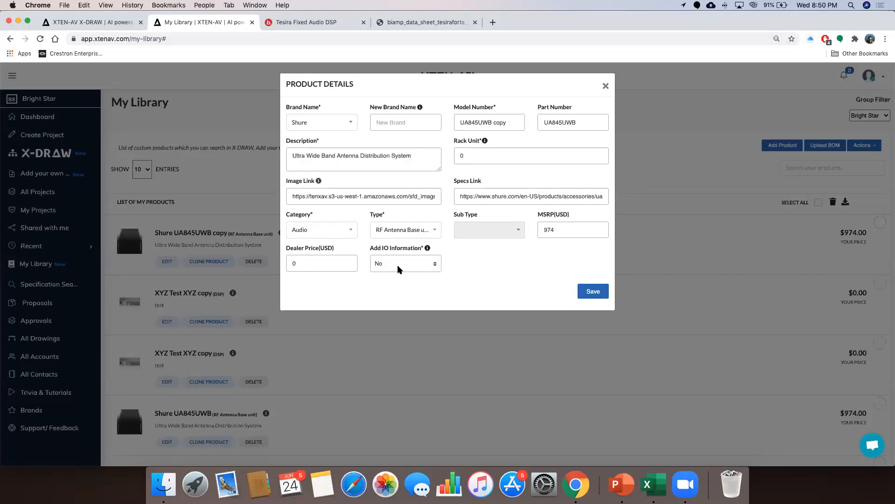
{"action": "left_click", "coordinate": [606, 87]}
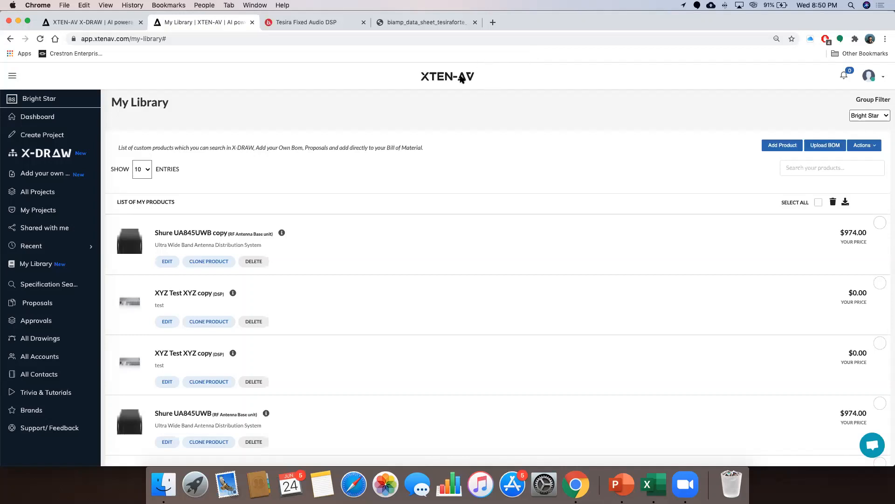
Switch to the X-DRAW project page and close the Tesira Fixed Audio DSP and biamp data sheet pages
{"action": "left_click", "coordinate": [98, 21]}
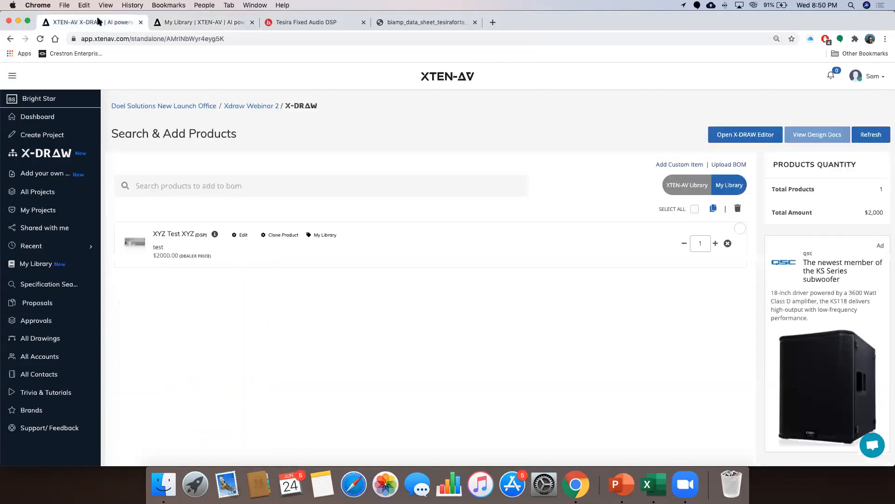
{"action": "left_click", "coordinate": [363, 22]}
{"action": "left_click", "coordinate": [363, 22]}
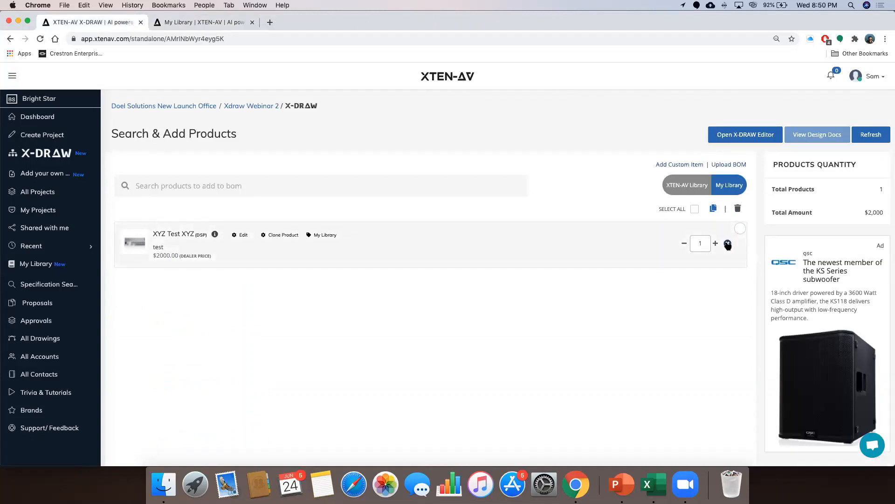
Remove XYZ Test XYZ from the X-DRAW project's product list
{"action": "left_click", "coordinate": [728, 244]}
{"action": "left_click", "coordinate": [466, 314]}
{"action": "left_click", "coordinate": [451, 314]}
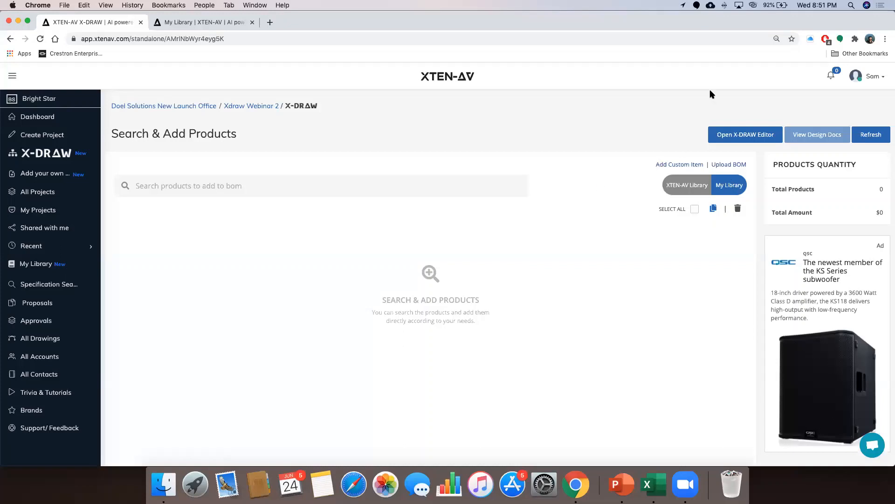
Switch to QuickTime Player, dismiss the file chooser and open the recent recording RPReplay_Final1585920755.mov
{"action": "left_click", "coordinate": [851, 5]}
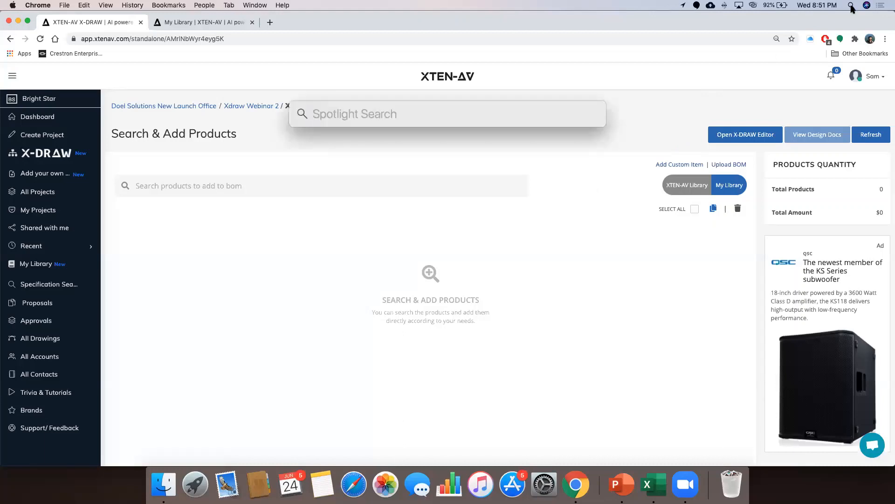
{"action": "type", "text": "qui"}
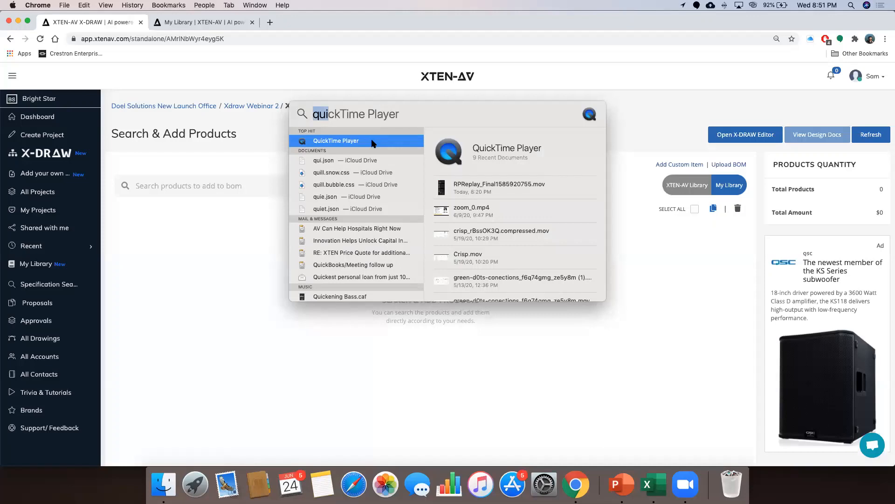
{"action": "left_click", "coordinate": [364, 142]}
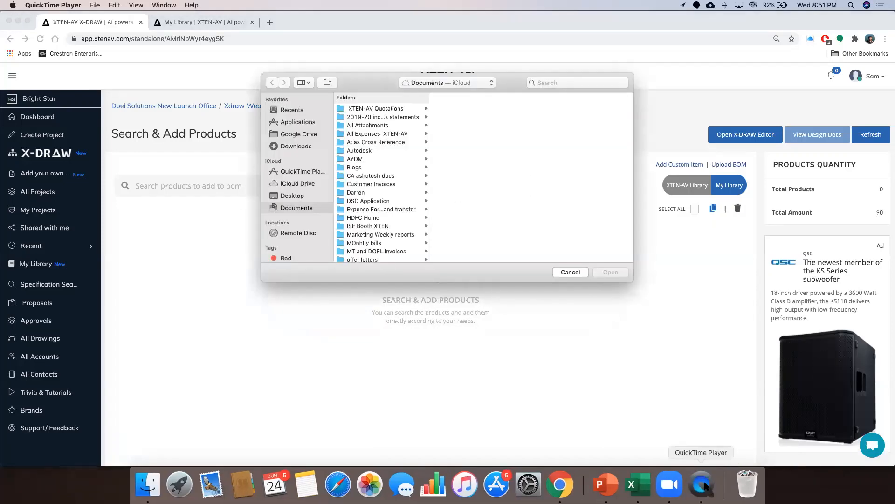
{"action": "left_click", "coordinate": [570, 272]}
{"action": "right_click", "coordinate": [702, 484]}
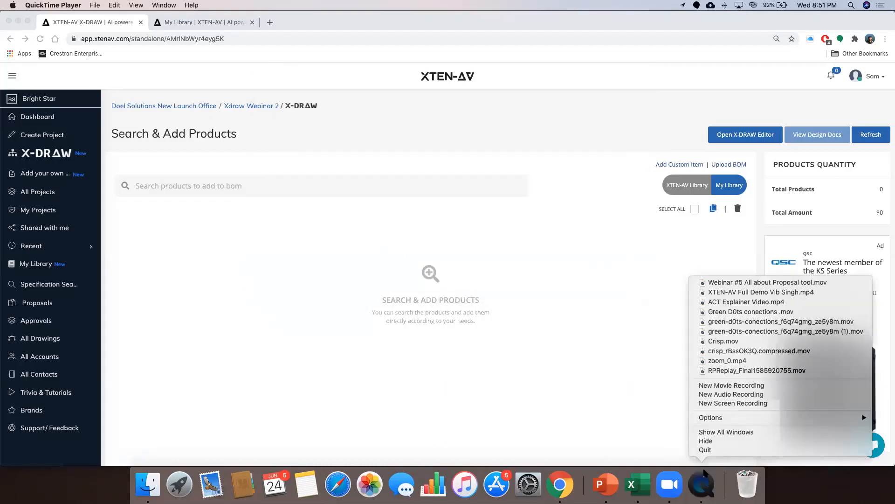
{"action": "left_click", "coordinate": [743, 370]}
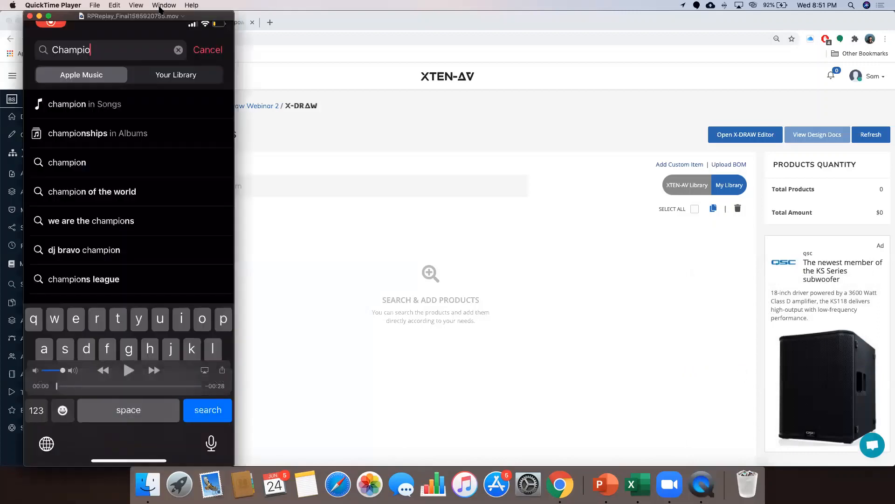
Move the video window to the middle of the screen, play the recording and close it
{"action": "left_click_drag", "start_coordinate": [151, 15], "coordinate": [455, 15]}
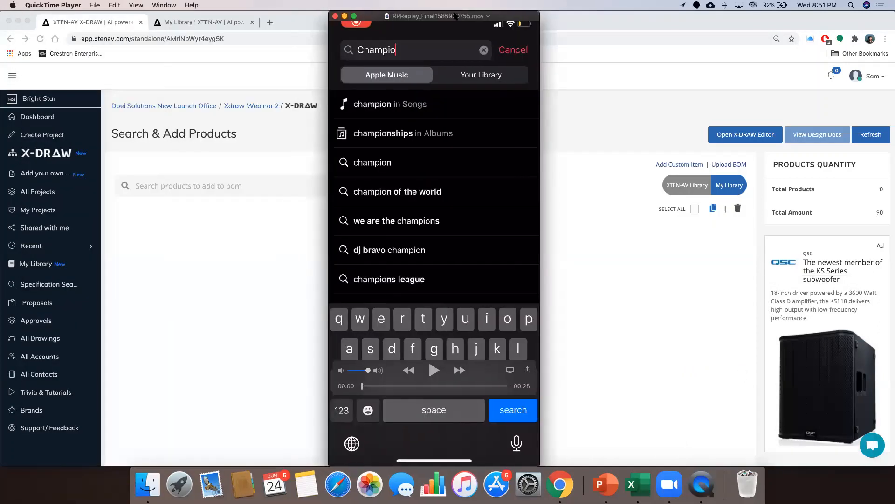
{"action": "left_click", "coordinate": [434, 371]}
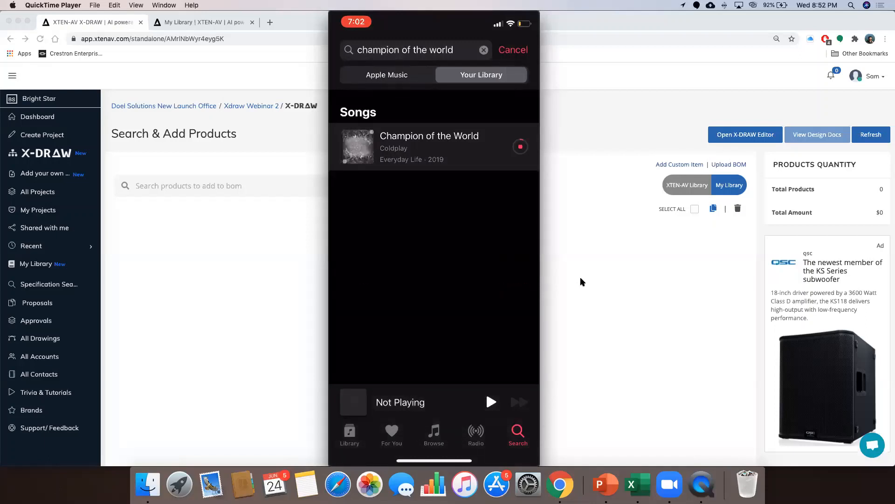
{"action": "left_click", "coordinate": [336, 17]}
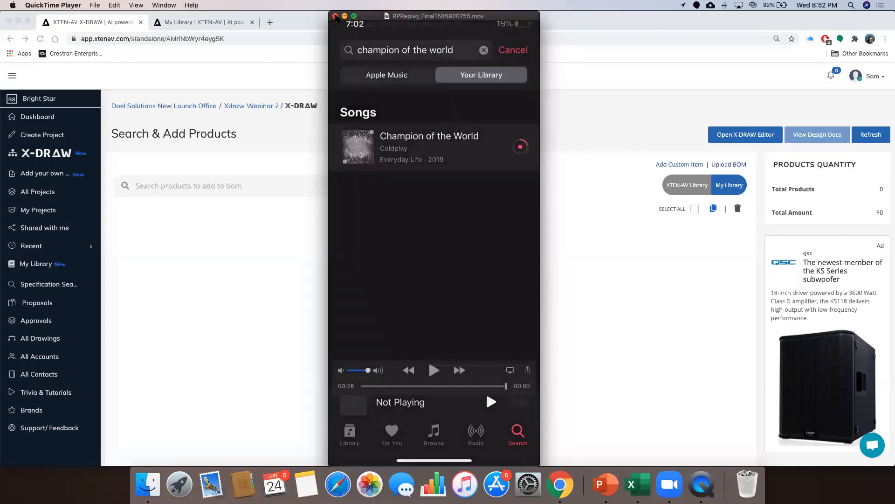
{"action": "left_click", "coordinate": [336, 16]}
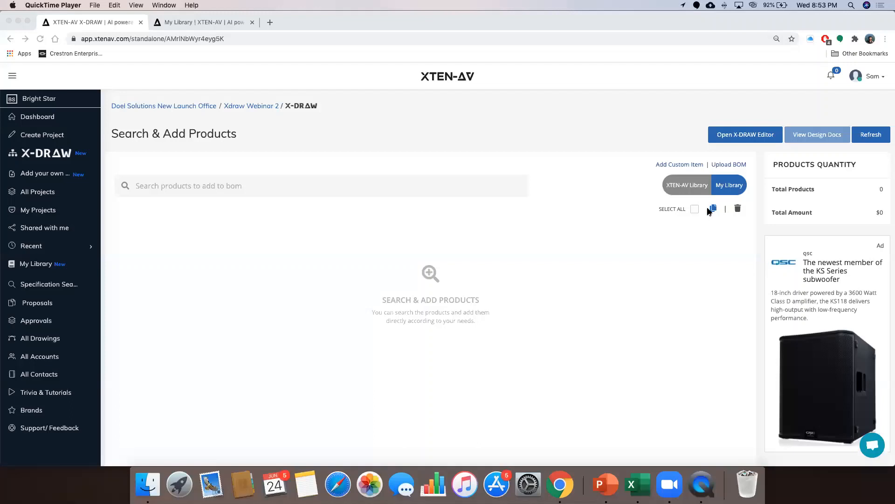
Return to the X-DRAW project page, look over the custom item form's product detail fields and close it
{"action": "left_click", "coordinate": [668, 166]}
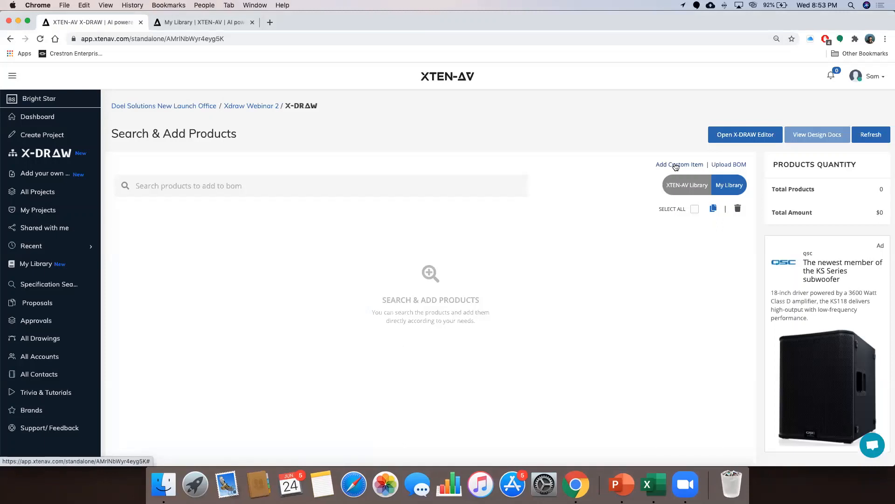
{"action": "left_click", "coordinate": [674, 166]}
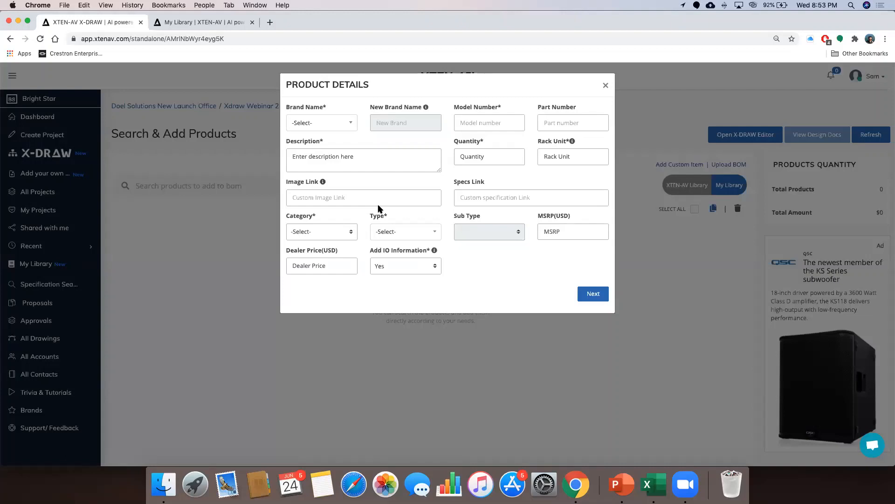
{"action": "left_click", "coordinate": [605, 85]}
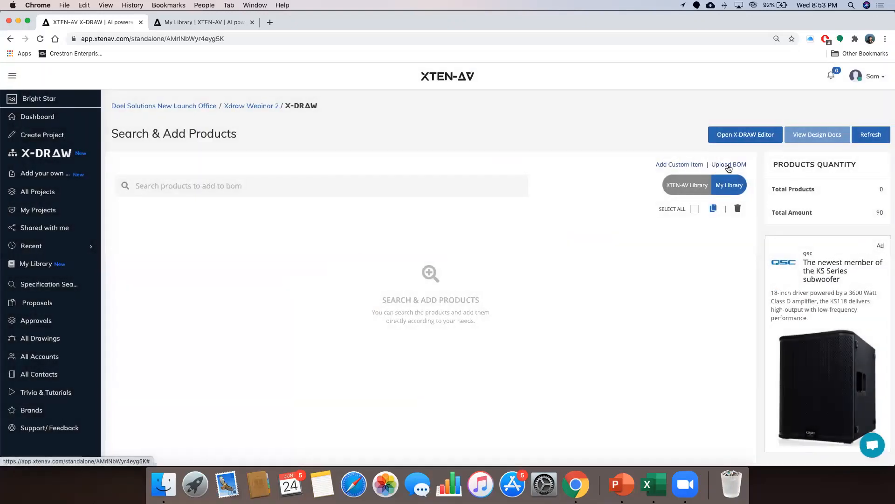
Upload xdraw bom upload.xlsx from the Documents folder as the project's bill of materials and submit it
{"action": "left_click", "coordinate": [728, 167]}
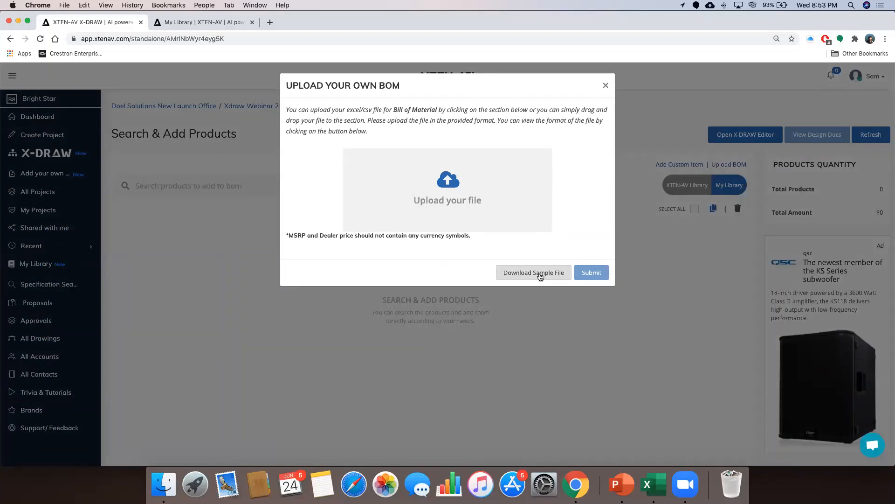
{"action": "left_click", "coordinate": [448, 181]}
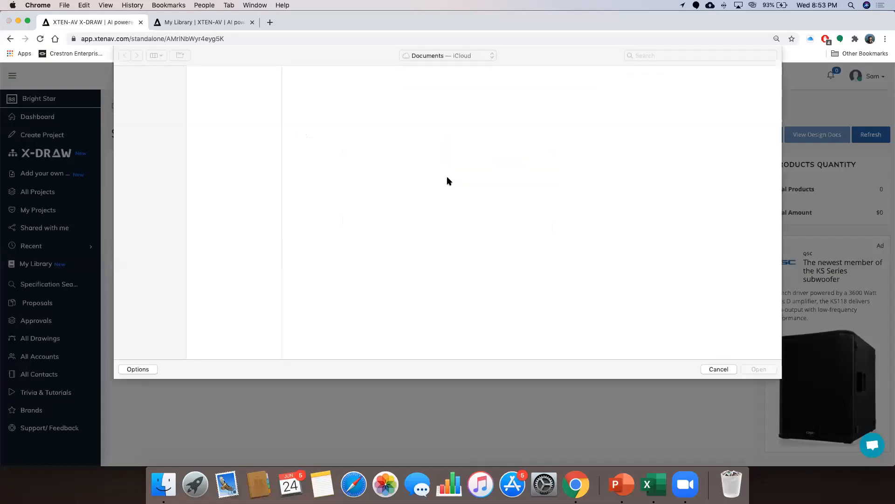
{"action": "scroll", "coordinate": [231, 195], "scroll_direction": "down", "scroll_amount": 10}
{"action": "scroll", "coordinate": [232, 195], "scroll_direction": "down", "scroll_amount": 20}
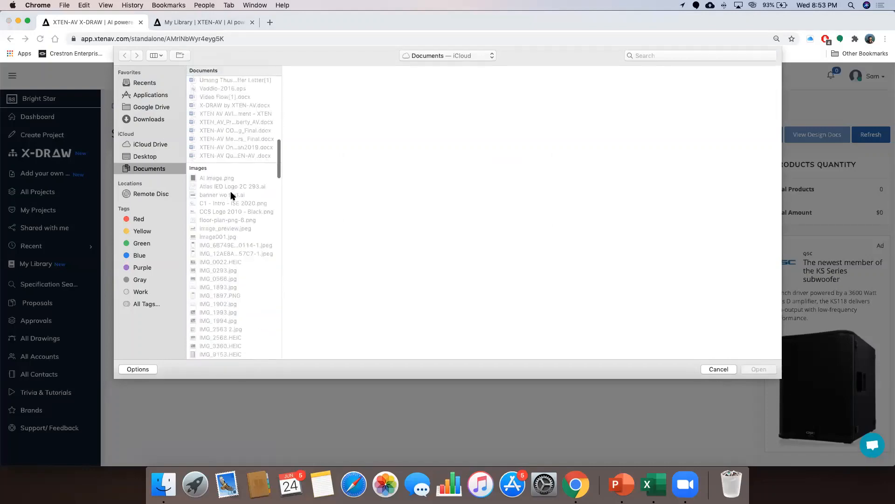
{"action": "scroll", "coordinate": [231, 195], "scroll_direction": "down", "scroll_amount": 20}
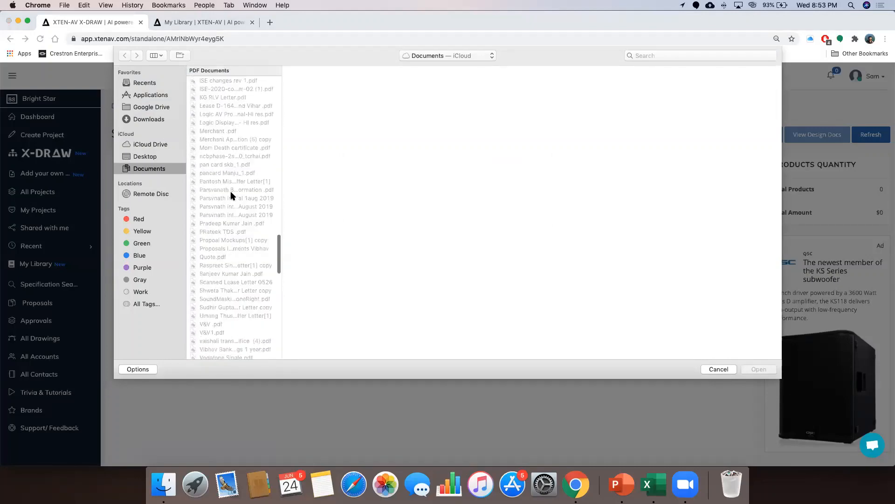
{"action": "scroll", "coordinate": [231, 195], "scroll_direction": "down", "scroll_amount": 20}
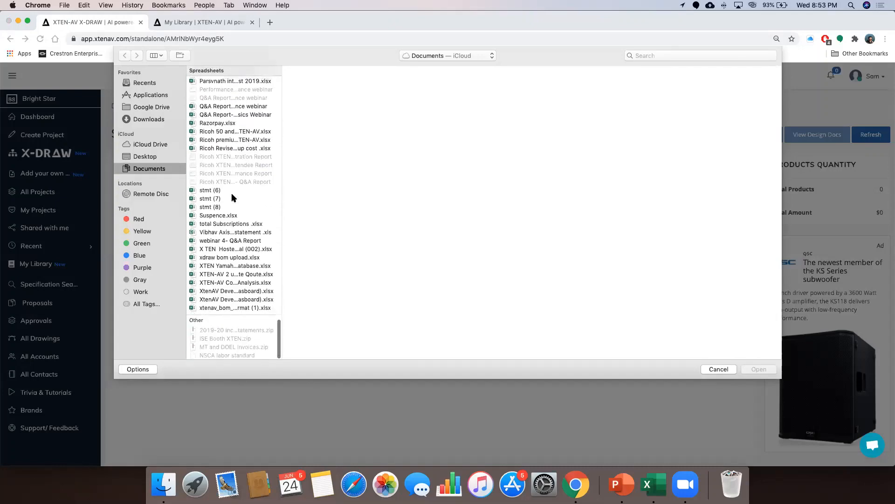
{"action": "double_click", "coordinate": [223, 257]}
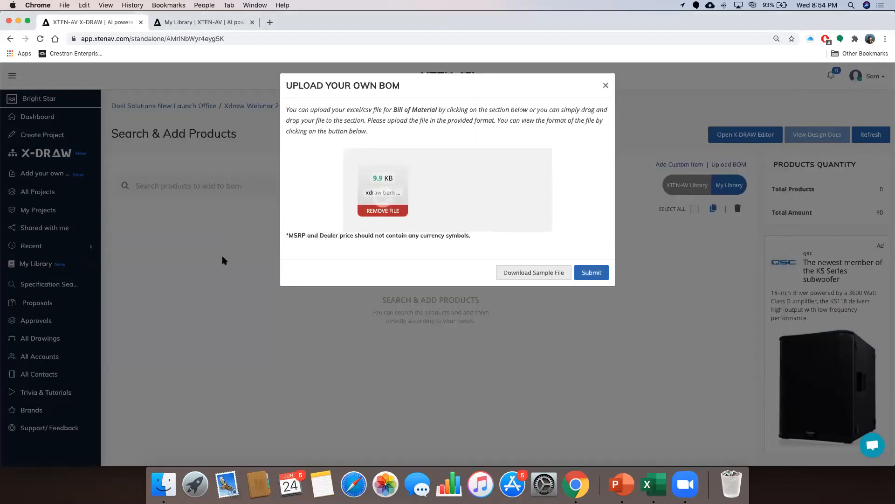
{"action": "left_click", "coordinate": [592, 274]}
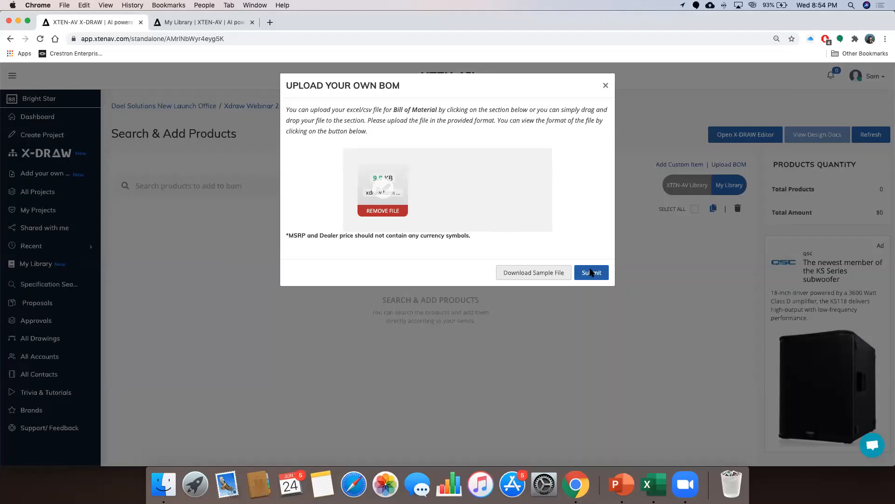
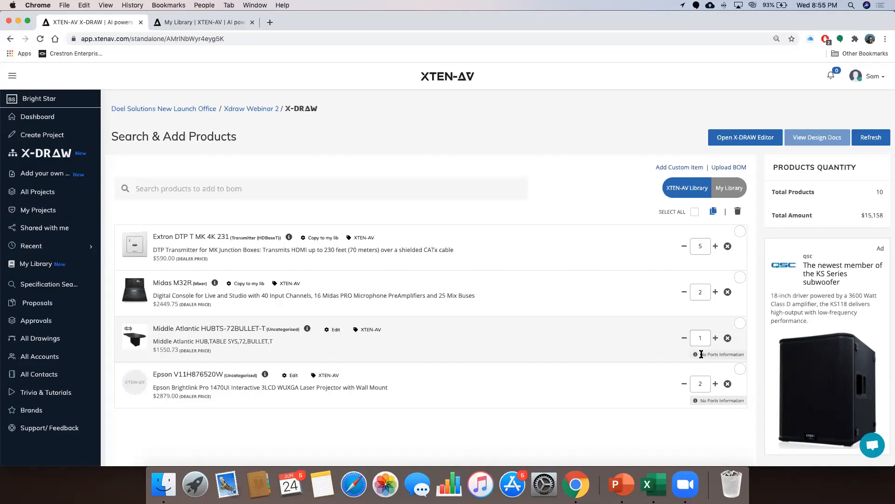
Edit the Middle Atlantic HUBTS-72BULLET-T, set Add IO Information to Yes and continue to its port setup
{"action": "left_click", "coordinate": [334, 332]}
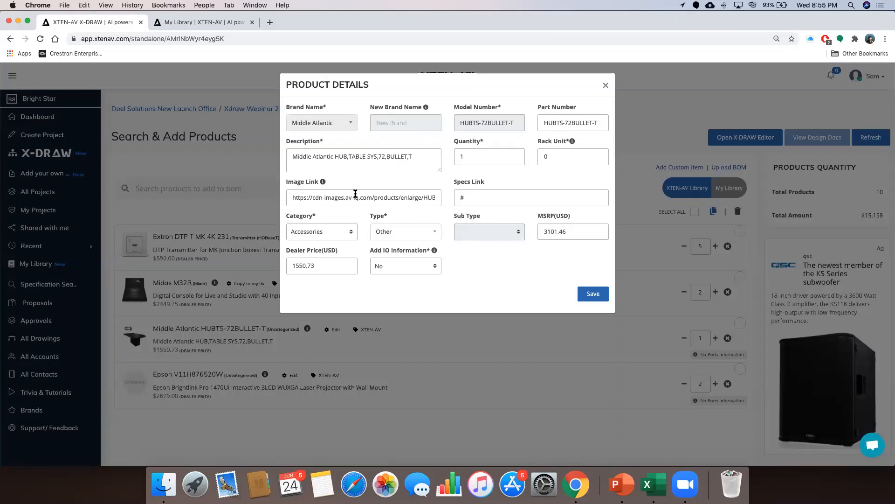
{"action": "left_click", "coordinate": [393, 267]}
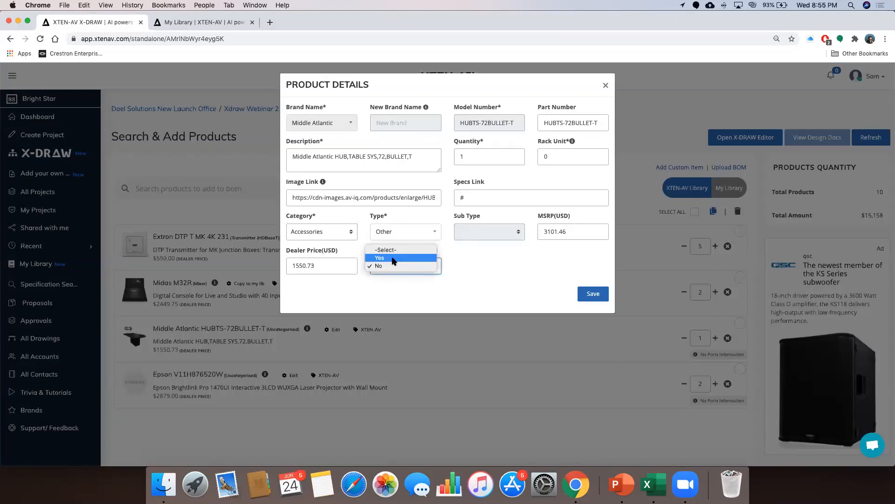
{"action": "left_click", "coordinate": [393, 258]}
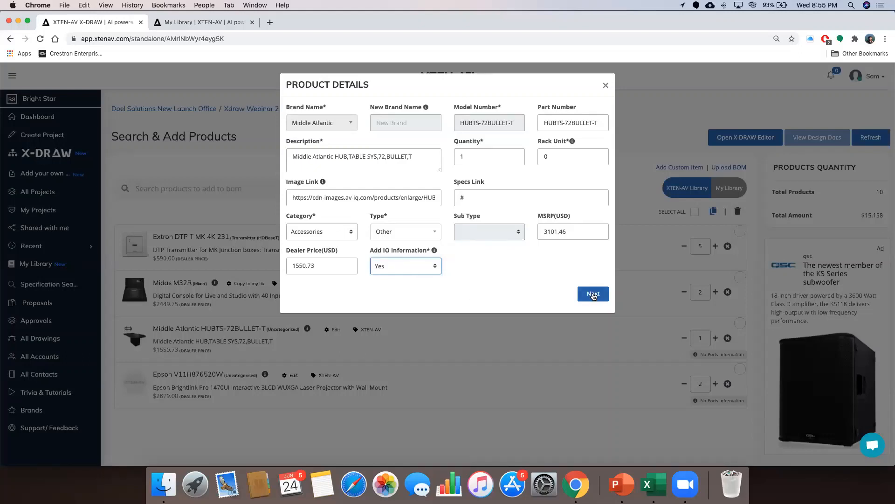
{"action": "left_click", "coordinate": [593, 293]}
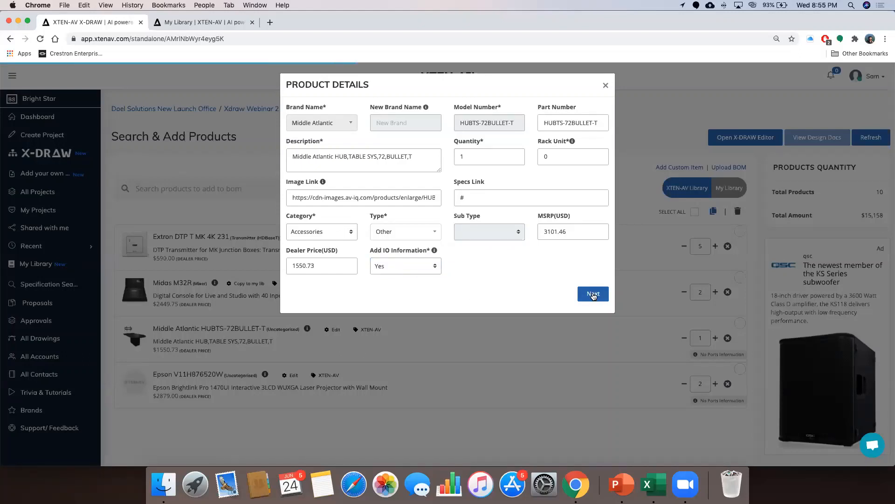
{"action": "left_click", "coordinate": [593, 295]}
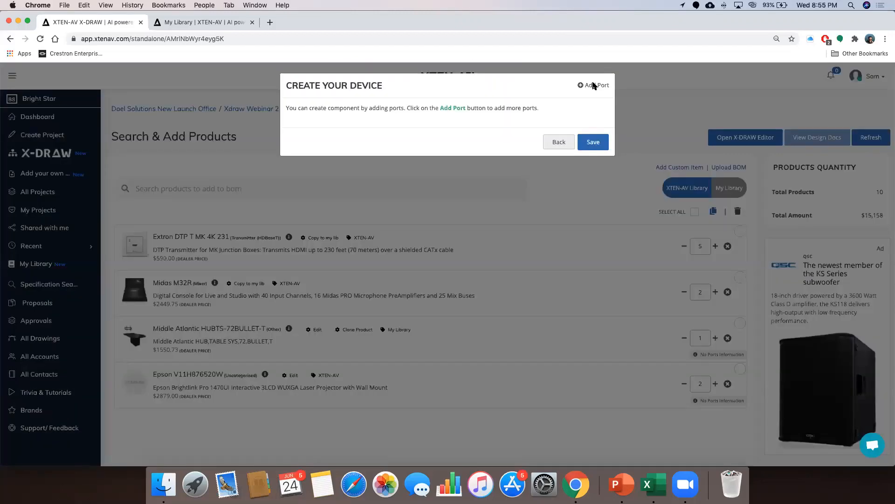
Add an input port entry named HDMI with a total of 2 ports to the device
{"action": "left_click", "coordinate": [594, 84]}
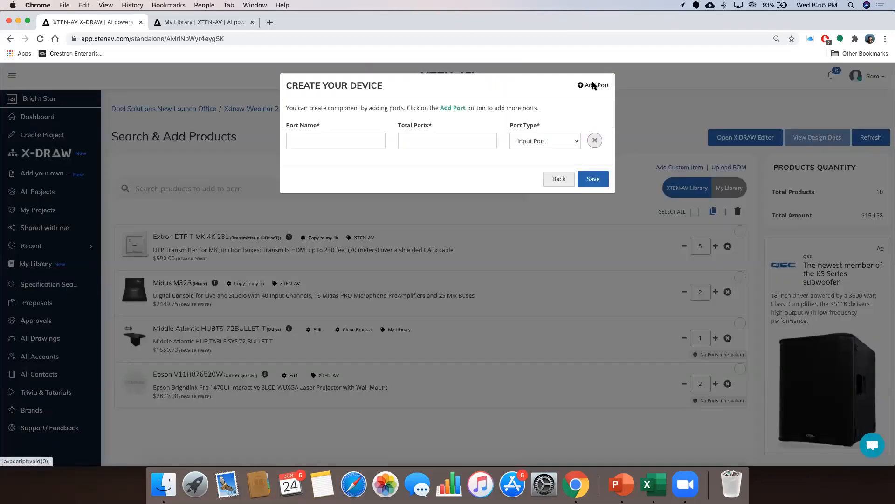
{"action": "left_click", "coordinate": [349, 142]}
{"action": "type", "text": "HDMI"}
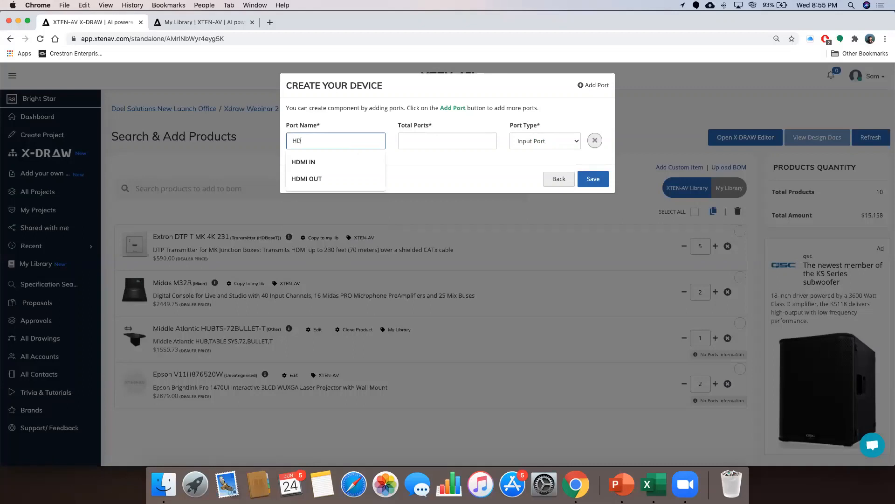
{"action": "left_click", "coordinate": [452, 144]}
{"action": "type", "text": "2"}
Add an output port entry named VGA with a total of 2 ports and save the device
{"action": "left_click", "coordinate": [595, 85]}
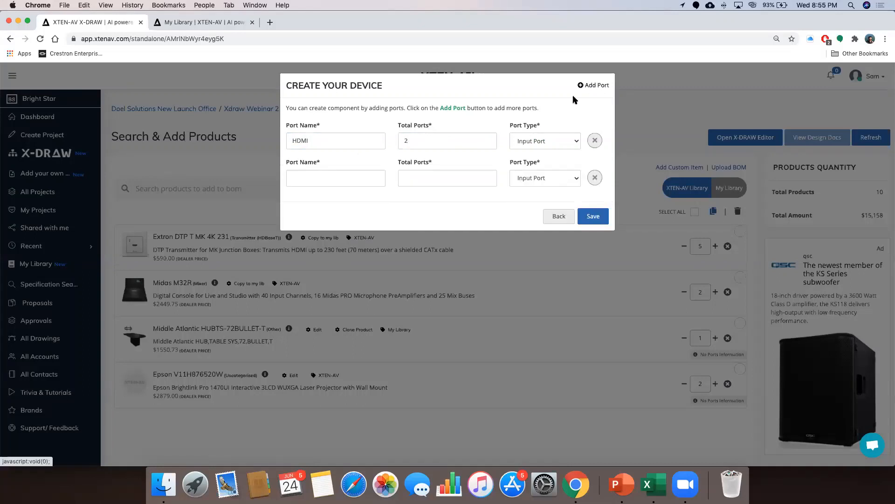
{"action": "left_click", "coordinate": [344, 180]}
{"action": "type", "text": "VGA"}
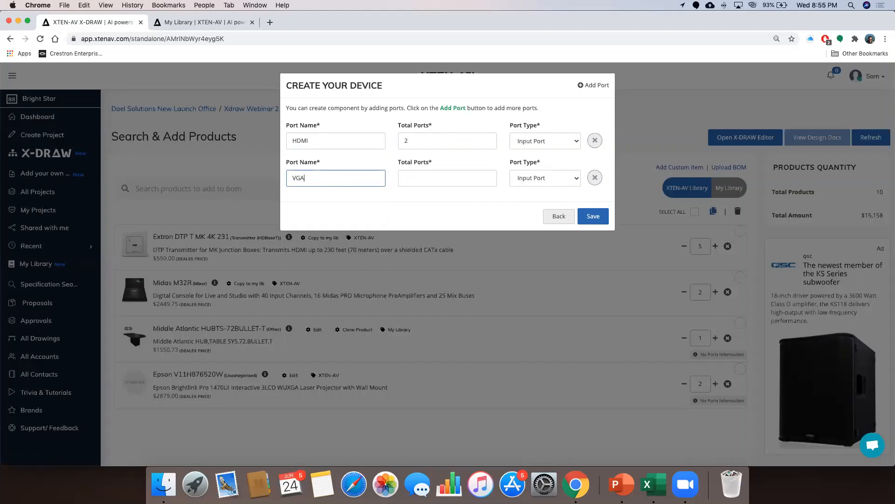
{"action": "left_click", "coordinate": [420, 180]}
{"action": "type", "text": "2"}
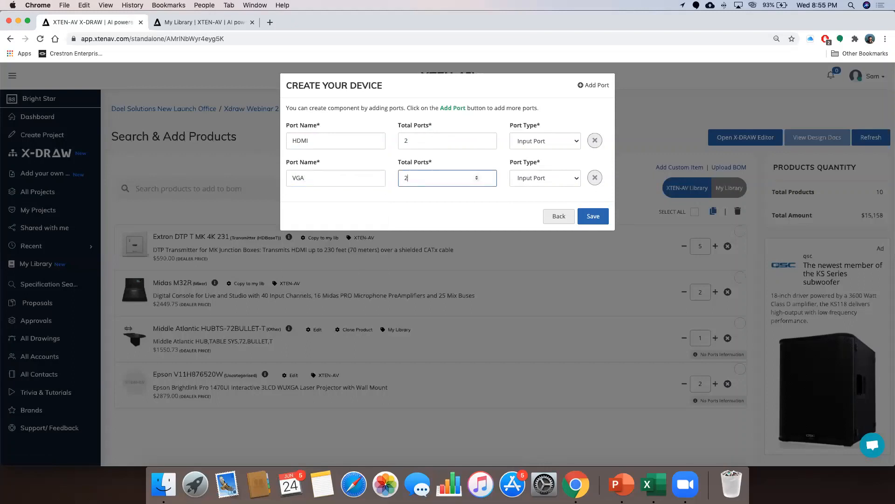
{"action": "left_click", "coordinate": [527, 179]}
{"action": "left_click", "coordinate": [498, 188]}
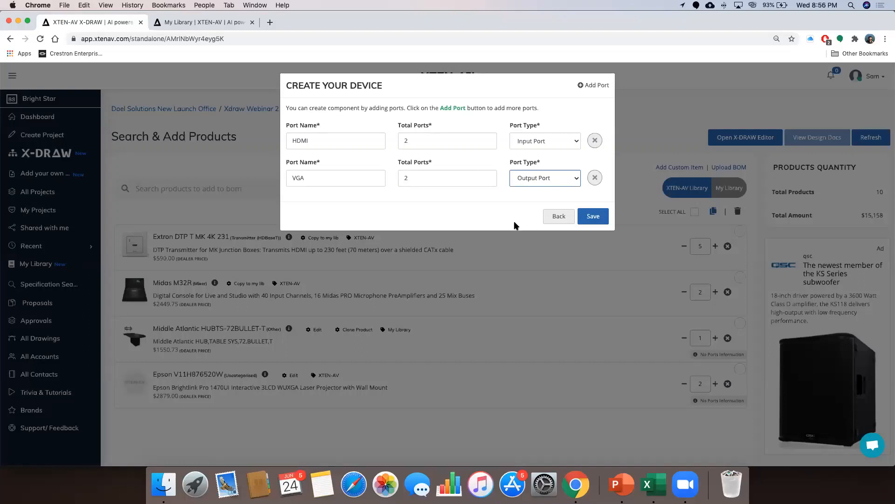
{"action": "left_click", "coordinate": [599, 218]}
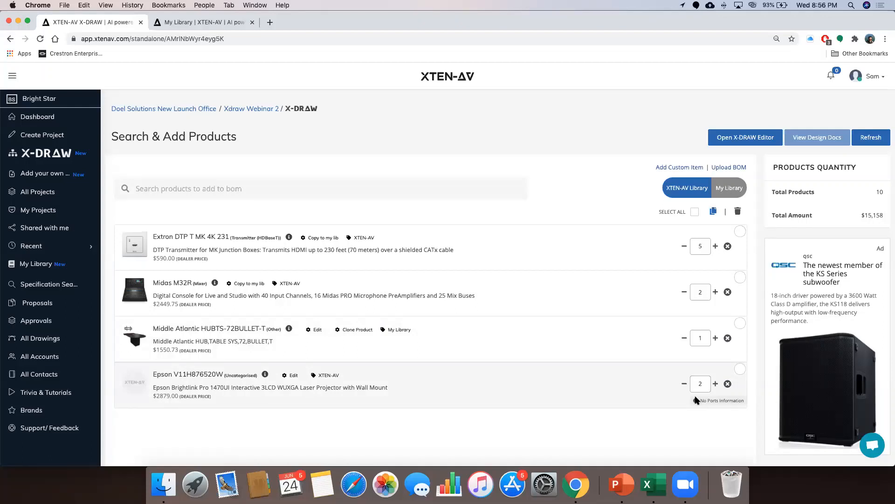
Remove the Epson V11H876520W projector from the project's product list
{"action": "left_click", "coordinate": [728, 384]}
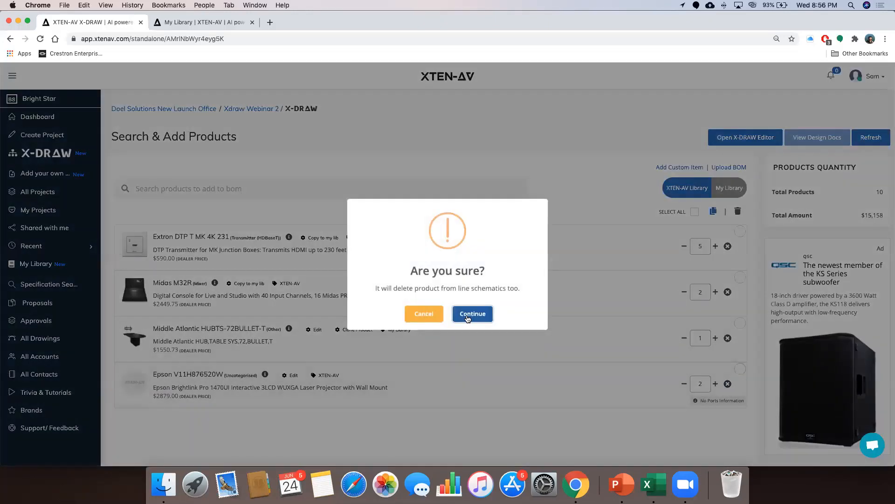
{"action": "left_click", "coordinate": [468, 318]}
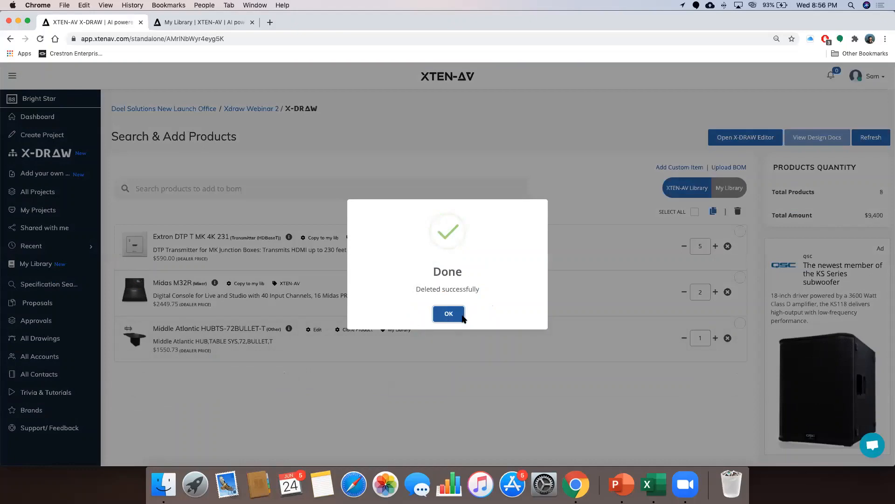
{"action": "left_click", "coordinate": [449, 313]}
Remove the Middle Atlantic HUBTS-72BULLET-T from the project's product list
{"action": "left_click", "coordinate": [728, 338]}
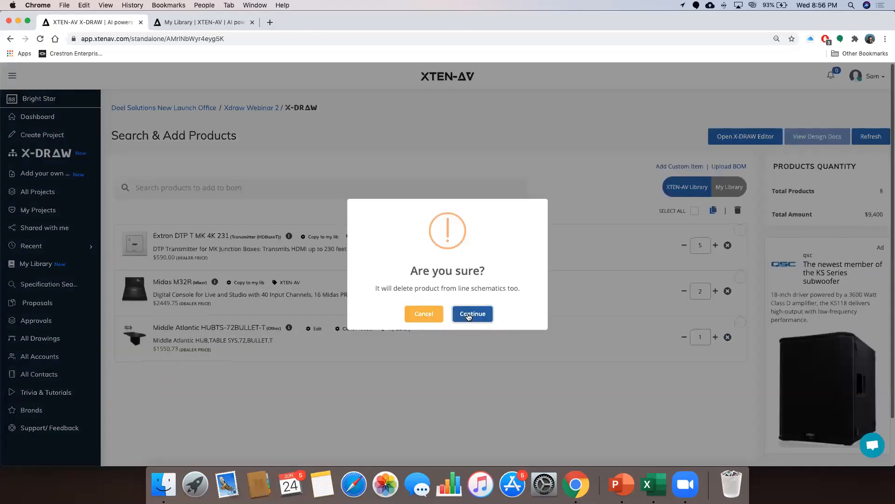
{"action": "left_click", "coordinate": [469, 317]}
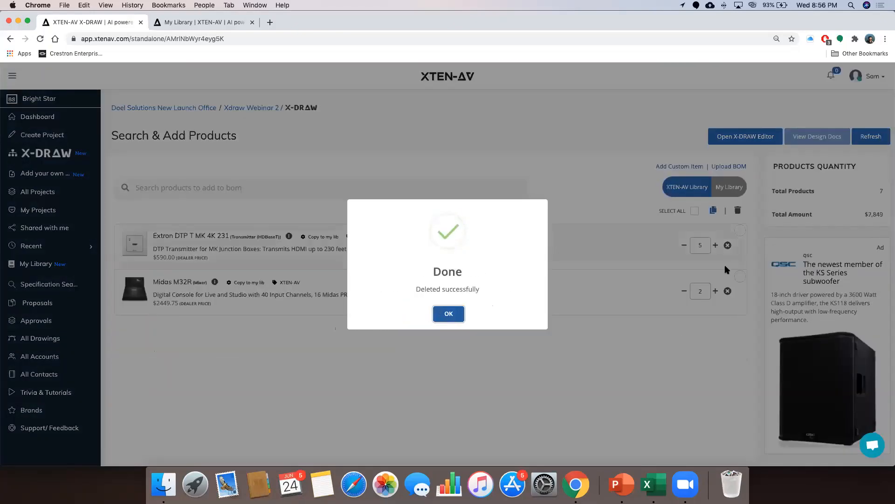
{"action": "left_click", "coordinate": [448, 313]}
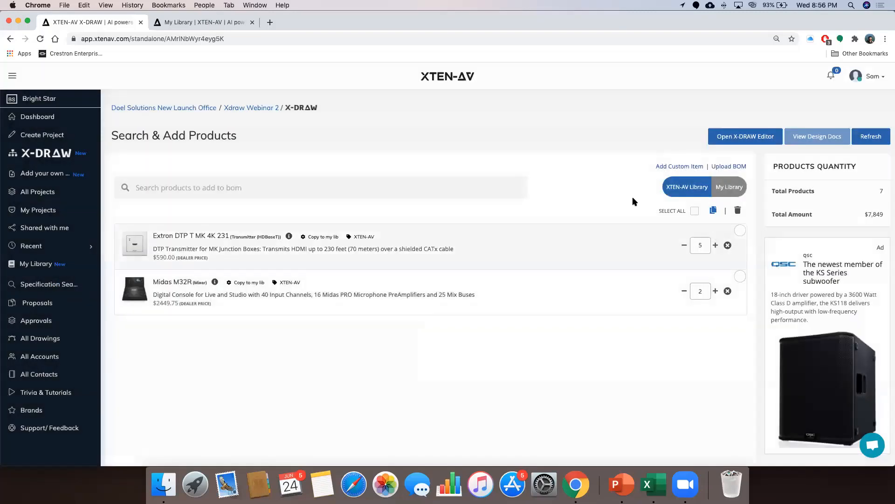
{"action": "left_click", "coordinate": [696, 211]}
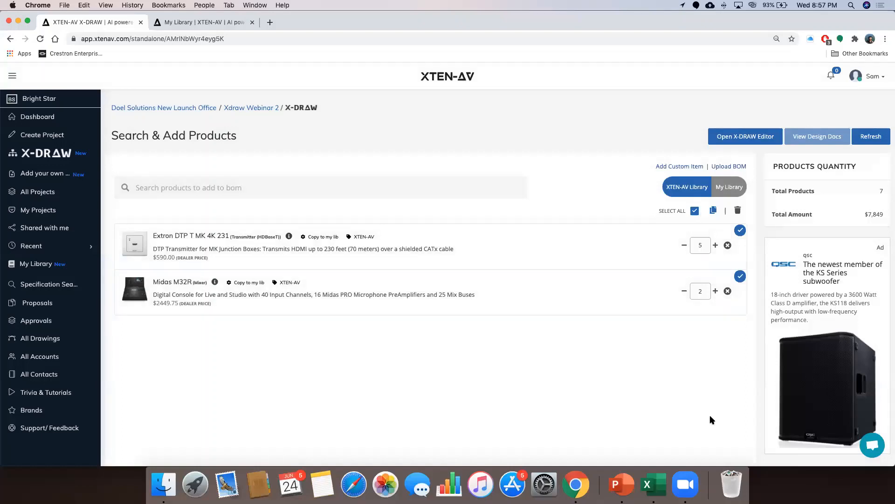
{"action": "left_click", "coordinate": [695, 211]}
{"action": "left_click", "coordinate": [741, 276]}
{"action": "left_click", "coordinate": [741, 276]}
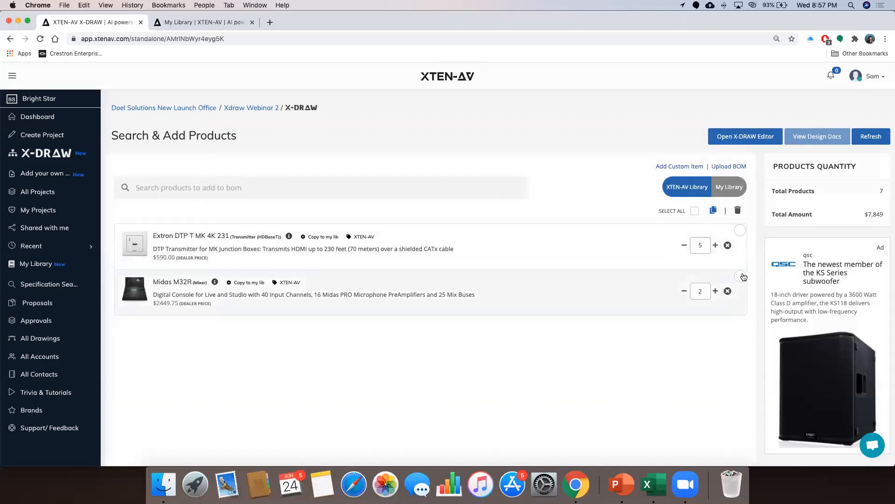
Select all products in the project list and copy them to My Library
{"action": "left_click", "coordinate": [695, 211]}
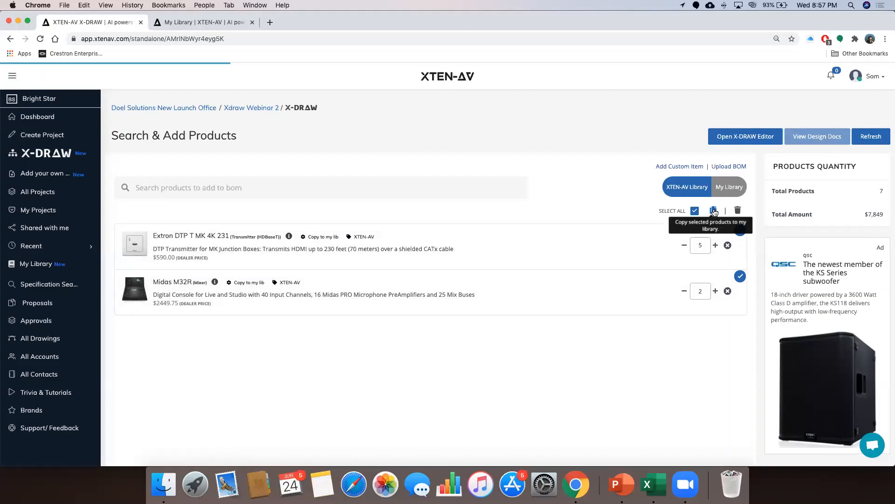
{"action": "left_click", "coordinate": [714, 211]}
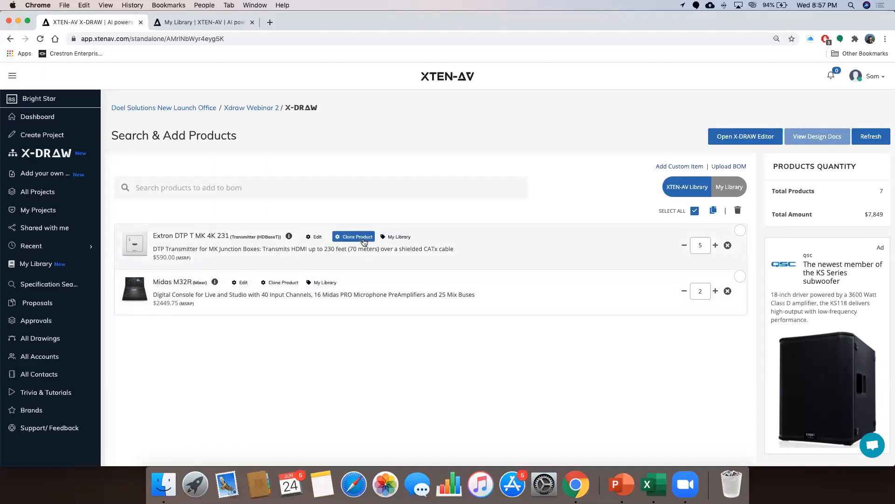
Look at the My Library product list and return to the X-DRAW project's product page
{"action": "left_click", "coordinate": [180, 25]}
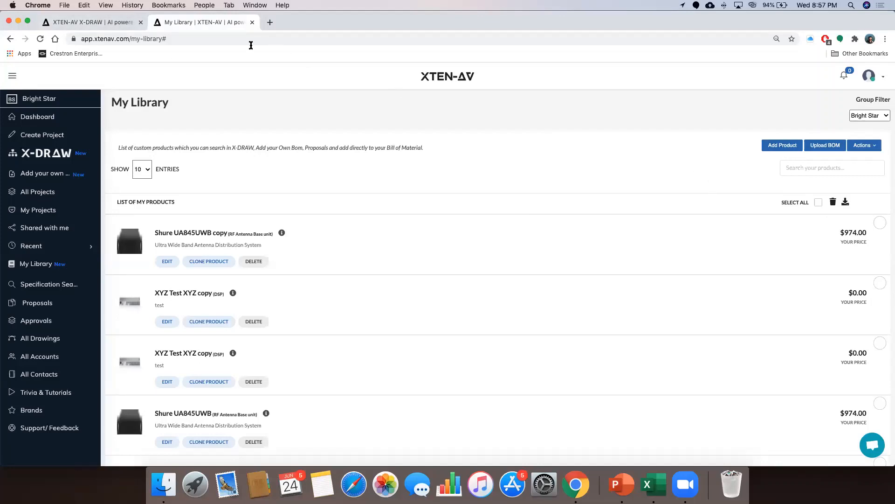
{"action": "left_click", "coordinate": [123, 23]}
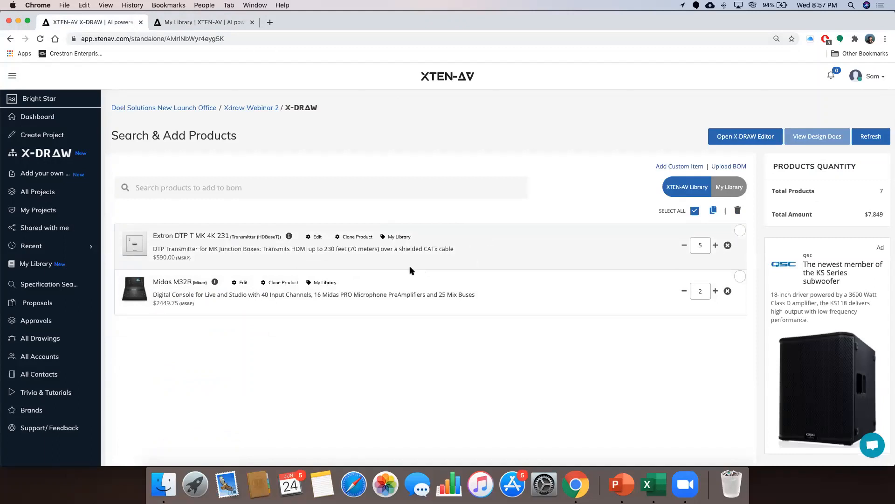
{"action": "left_click", "coordinate": [196, 26]}
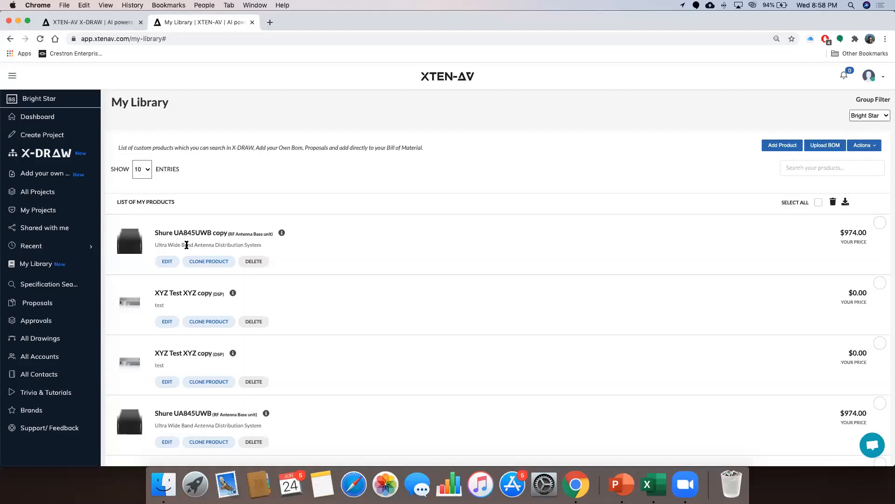
{"action": "left_click", "coordinate": [87, 25]}
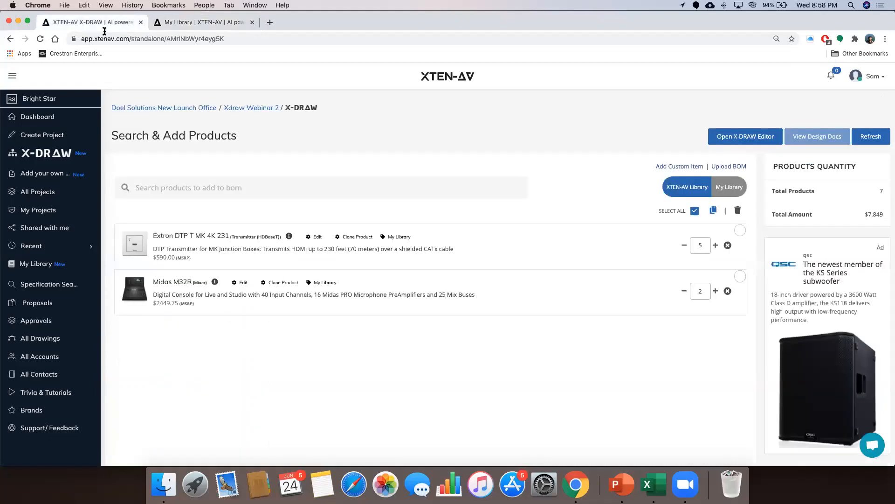
Clear the select-all option, search for Core 110f and add the QSC Q-SYS Core 110f from the XTEN-AV library despite the existing library copy
{"action": "left_click", "coordinate": [695, 212]}
{"action": "left_click", "coordinate": [356, 187]}
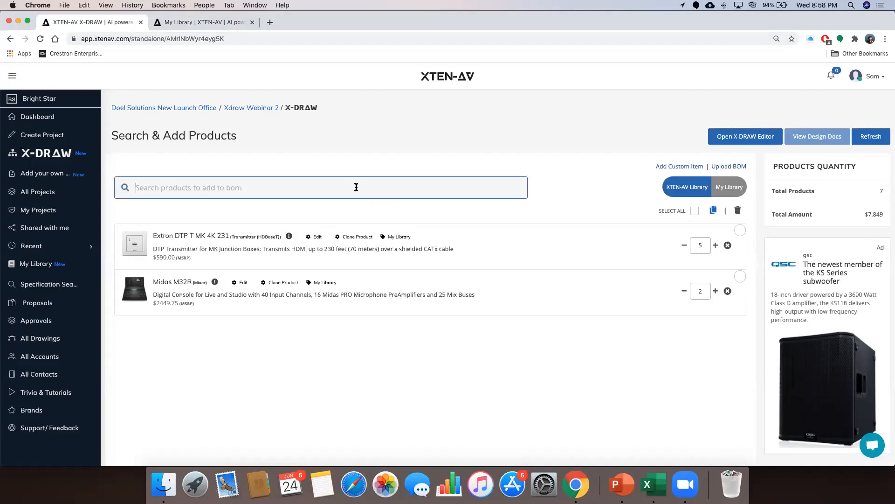
{"action": "type", "text": "Core 10"}
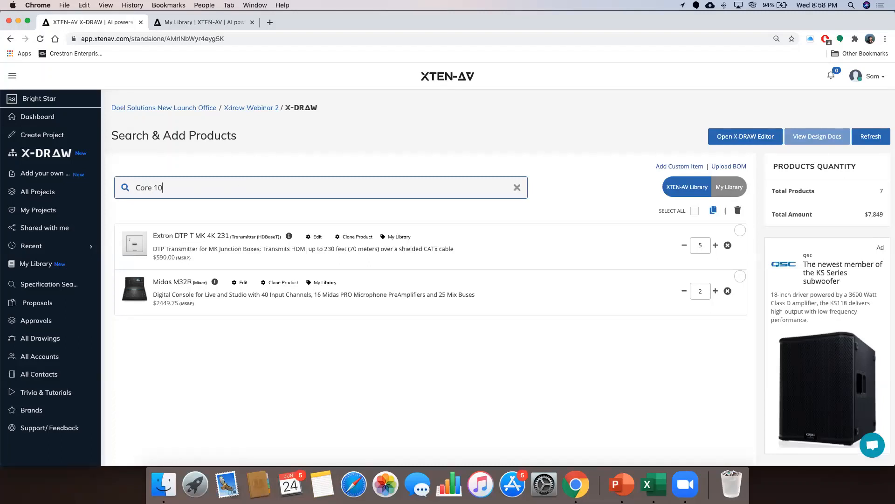
{"action": "key", "text": "BackSpace"}
{"action": "type", "text": "10"}
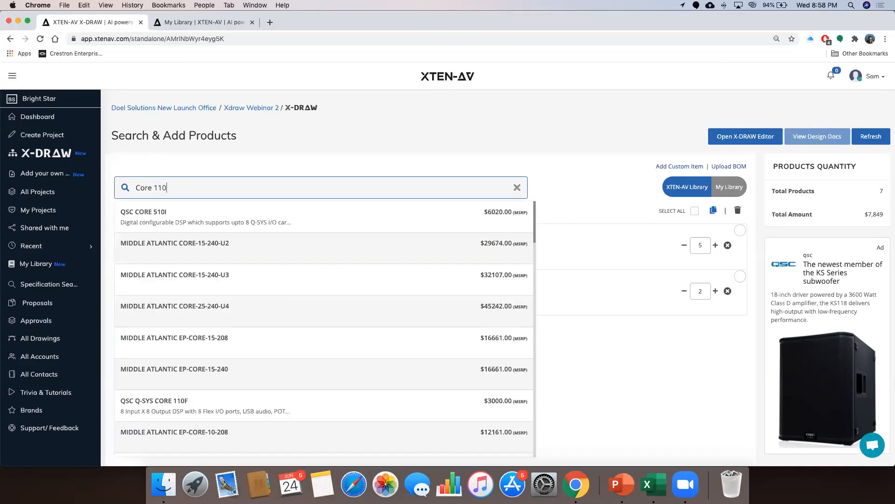
{"action": "type", "text": "f"}
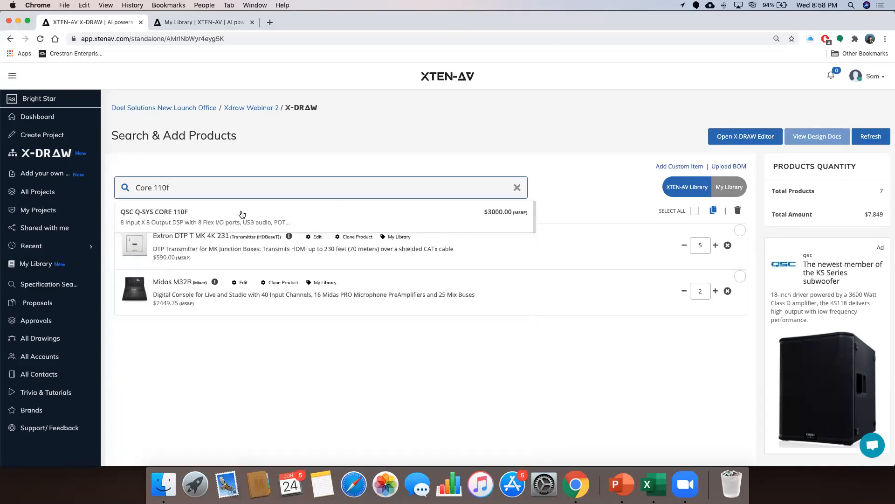
{"action": "left_click", "coordinate": [241, 214]}
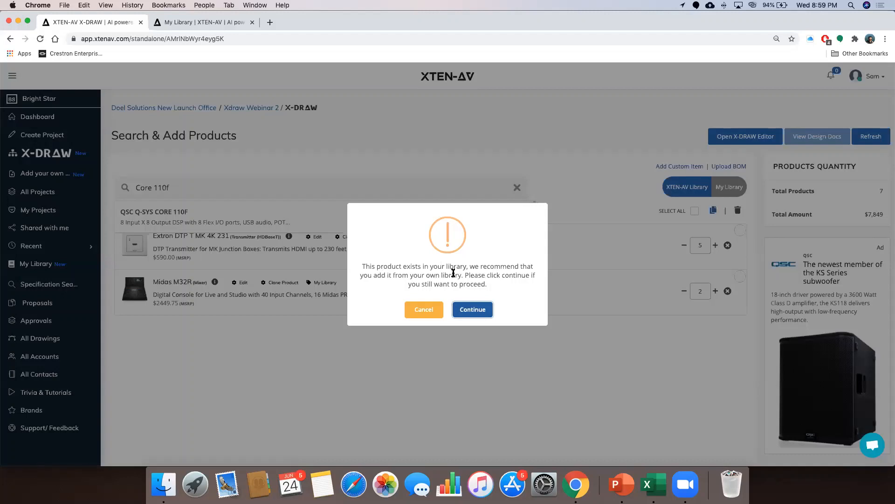
{"action": "left_click", "coordinate": [466, 311]}
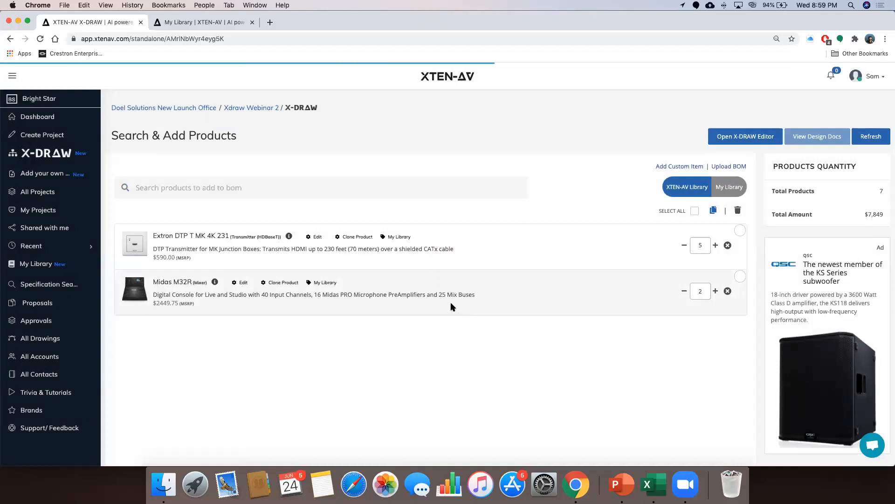
Search for cvs 4 and add the TANNOY CVS 4 ceiling speaker from the XTEN-AV library to the product list
{"action": "left_click", "coordinate": [231, 185]}
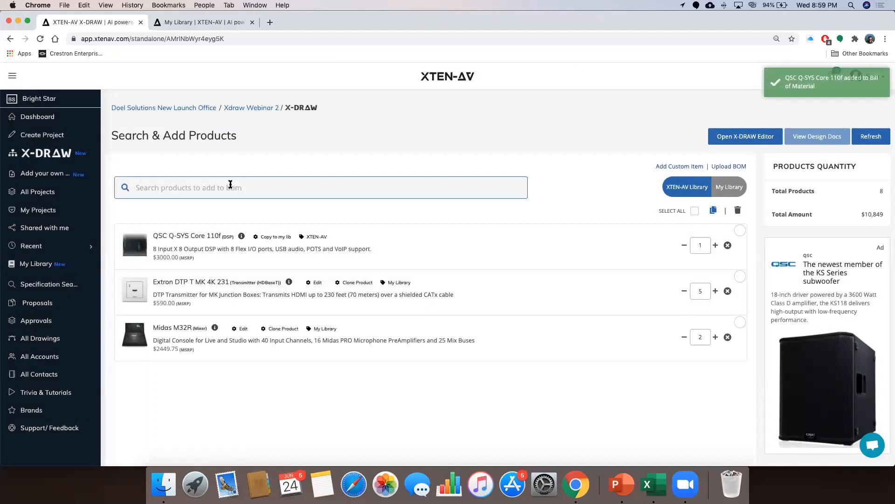
{"action": "type", "text": "cv"}
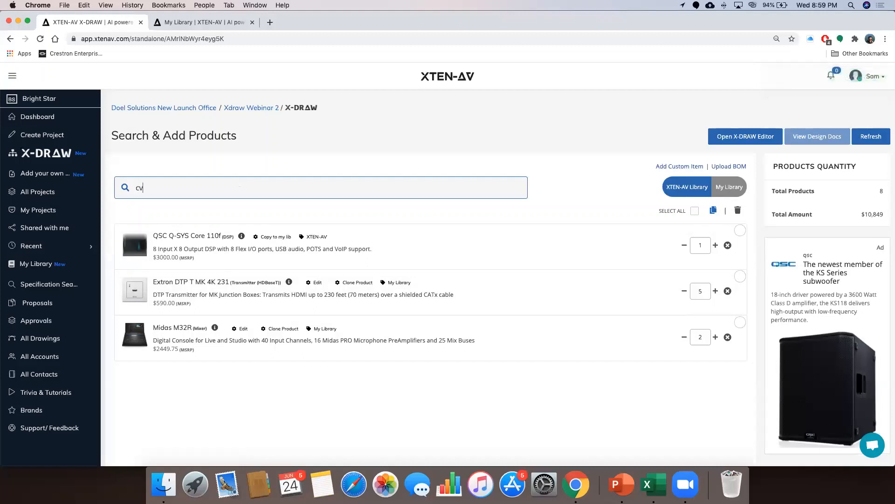
{"action": "type", "text": "s 4"}
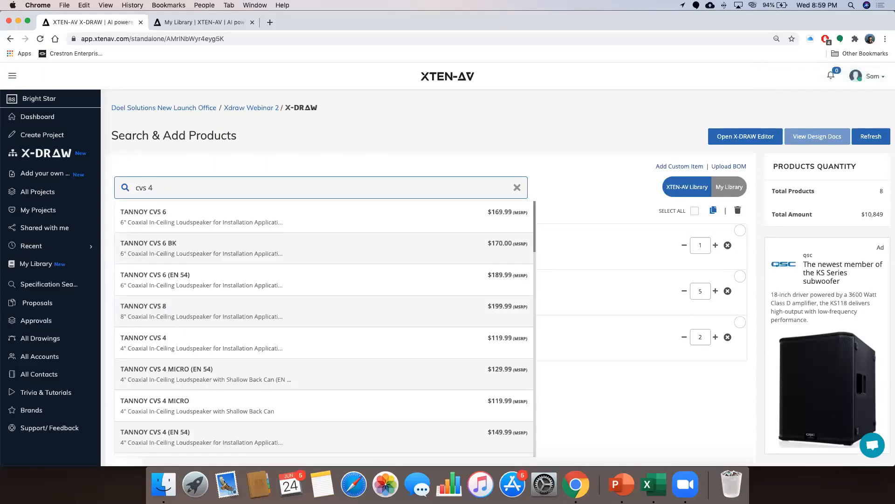
{"action": "left_click", "coordinate": [179, 220]}
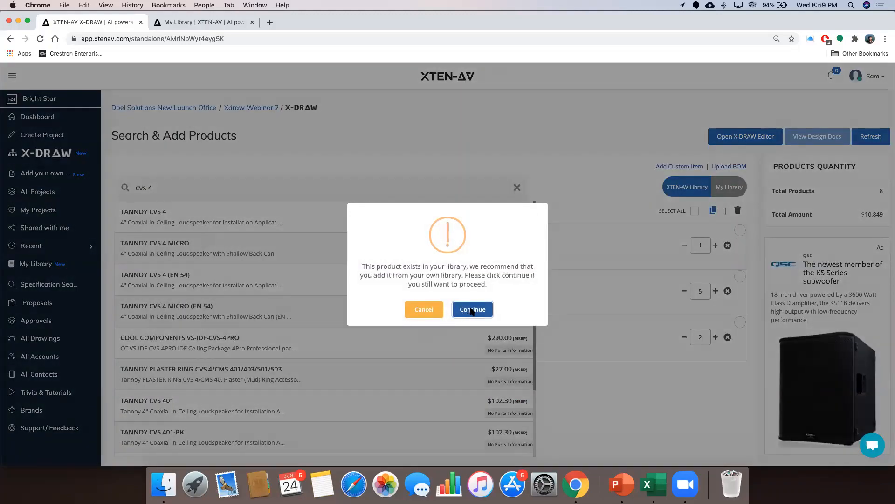
{"action": "left_click", "coordinate": [472, 311]}
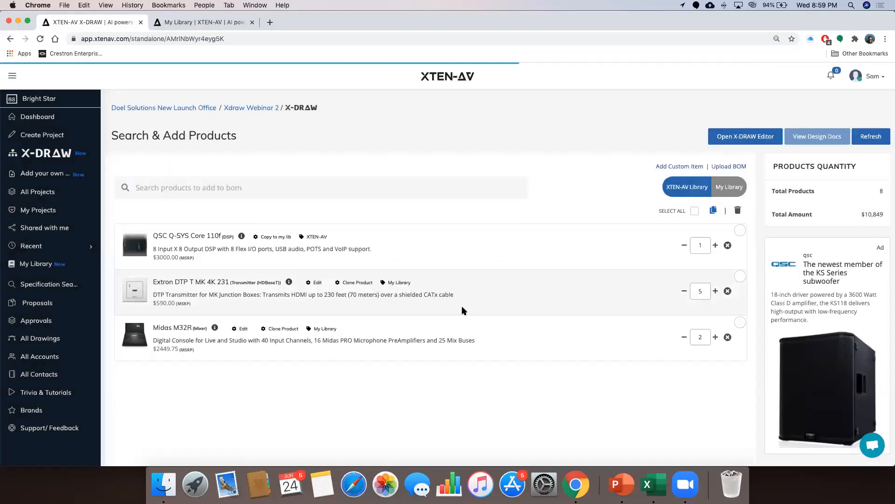
Set the quantity of the TANNOY CVS 4 to 4
{"action": "left_click", "coordinate": [716, 246]}
{"action": "left_click", "coordinate": [716, 246]}
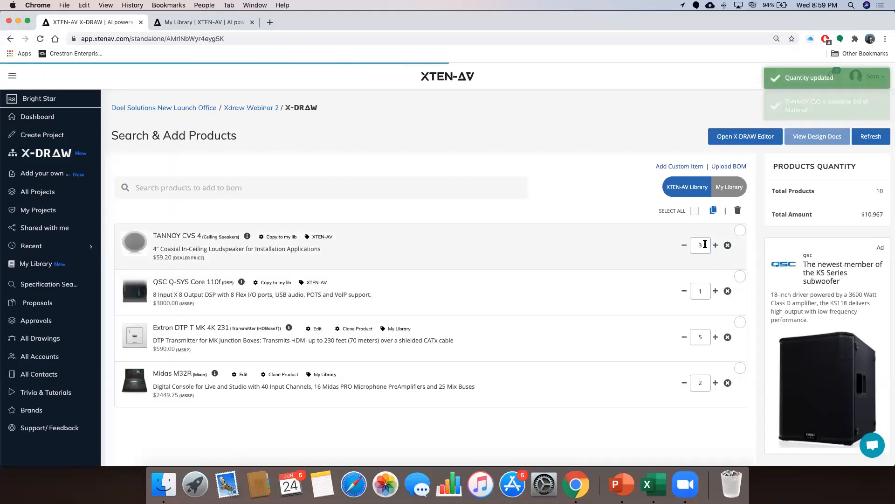
{"action": "type", "text": "4"}
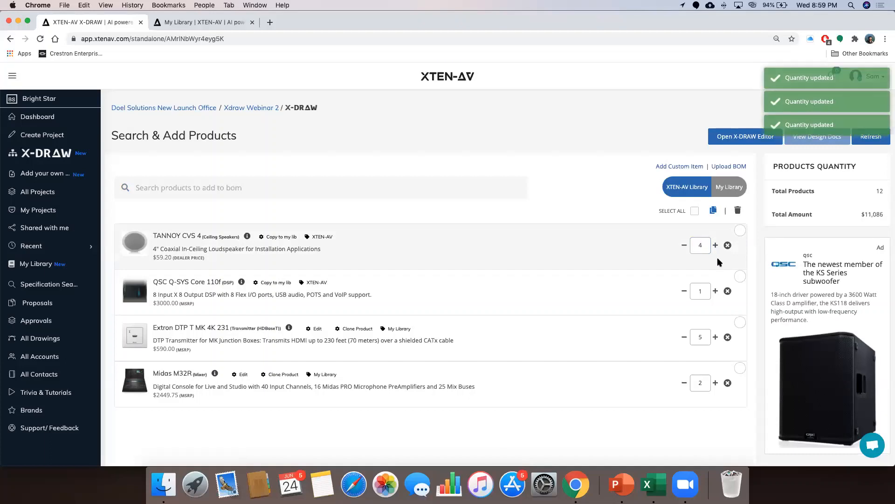
Search for lucia and add the LabGruppen LUCIA 240/2M power amplifier to the product list
{"action": "left_click", "coordinate": [198, 186]}
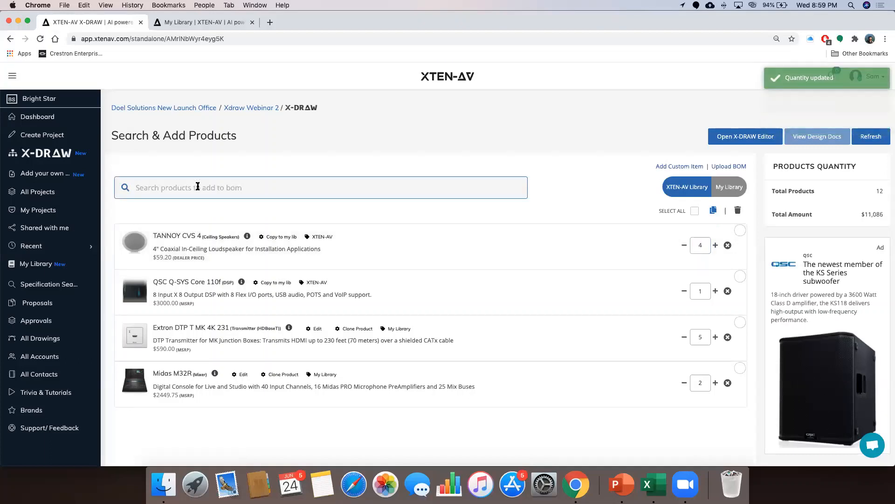
{"action": "type", "text": "lucia"}
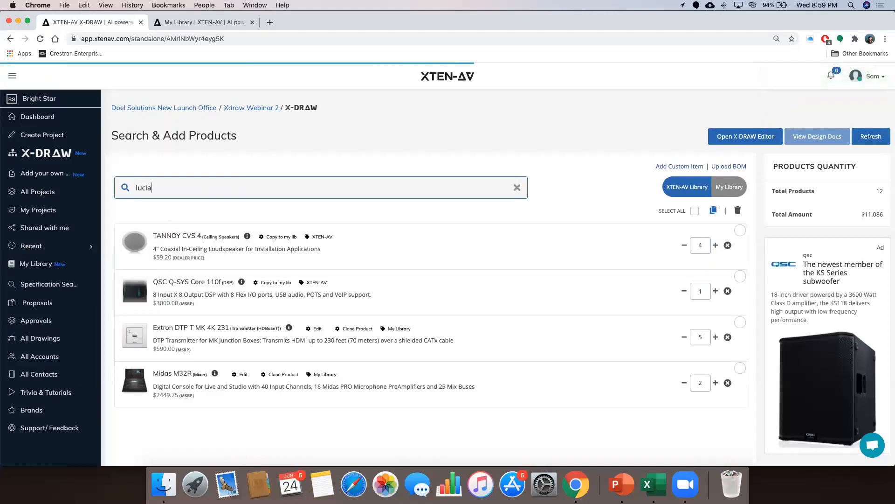
{"action": "left_click", "coordinate": [210, 217]}
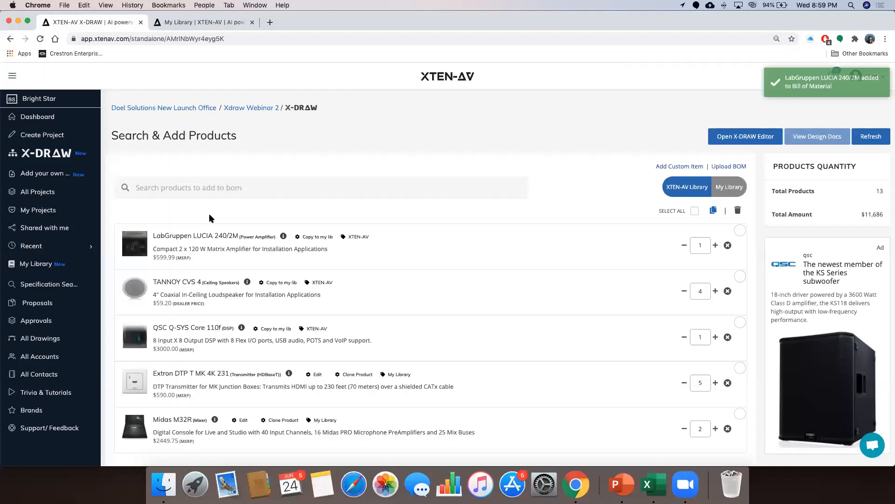
Search for shure mxa and add the Shure MXA910 ceiling array microphone to the product list
{"action": "left_click", "coordinate": [199, 185]}
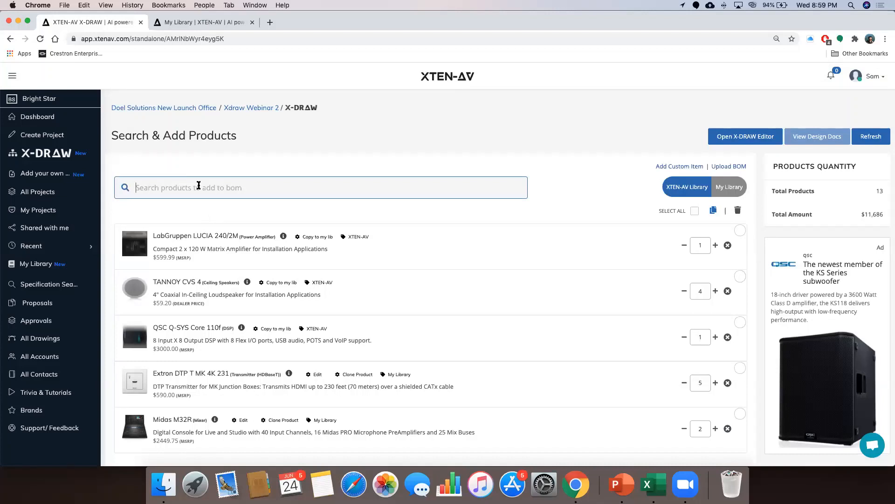
{"action": "type", "text": "shure"}
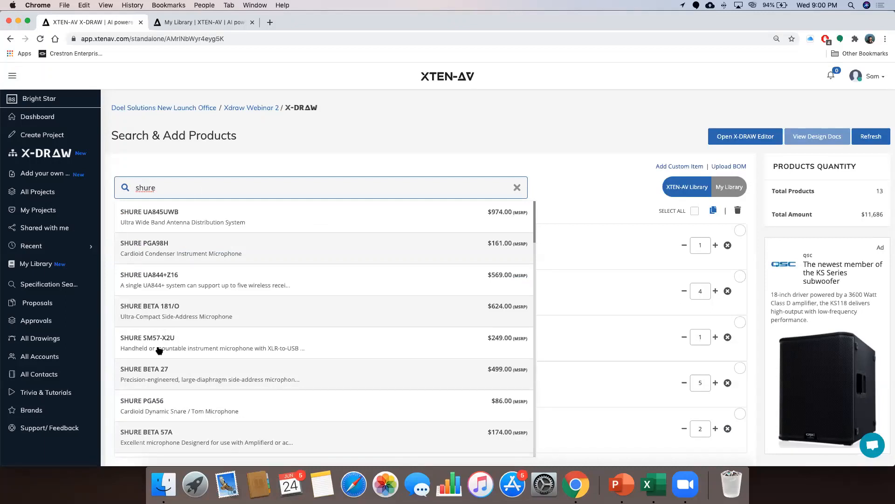
{"action": "scroll", "coordinate": [158, 350], "scroll_direction": "down", "scroll_amount": 1}
{"action": "type", "text": "mxa"}
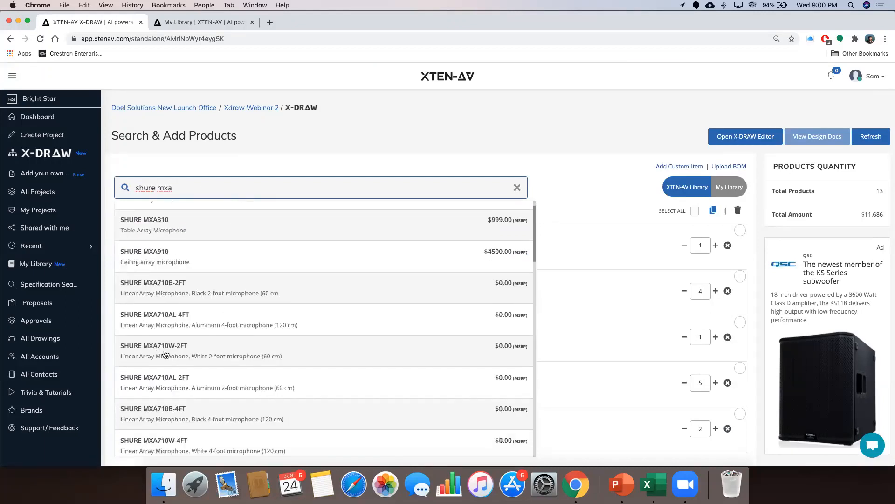
{"action": "left_click", "coordinate": [176, 256]}
{"action": "left_click", "coordinate": [177, 256]}
Search the XTEN-AV library for akg, look through the listed AKG products, and clear the search
{"action": "left_click", "coordinate": [180, 189]}
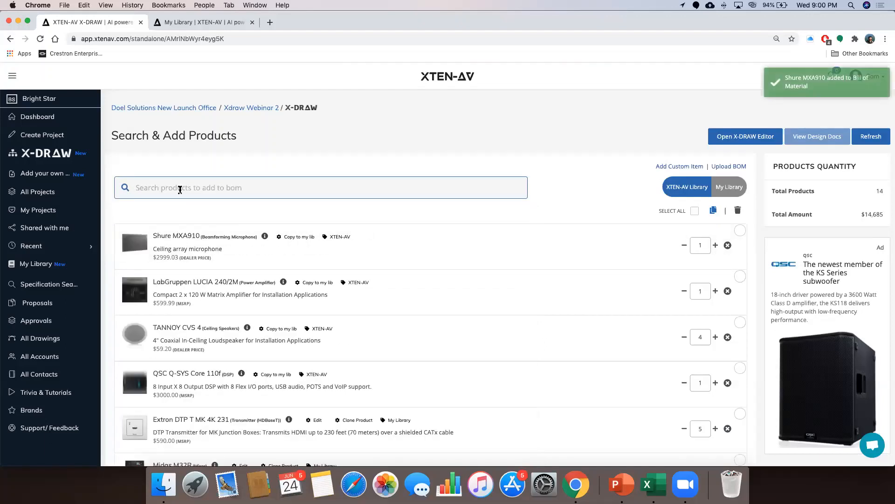
{"action": "type", "text": "akg"}
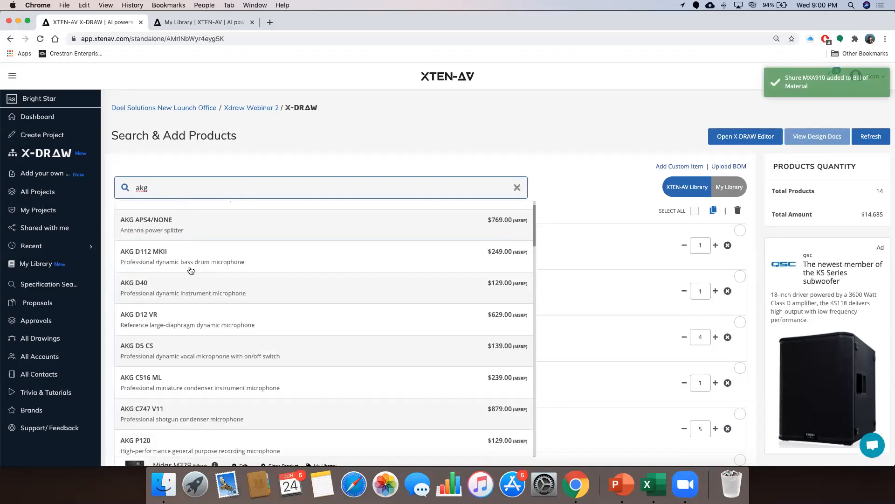
{"action": "scroll", "coordinate": [191, 270], "scroll_direction": "down", "scroll_amount": 1}
{"action": "scroll", "coordinate": [191, 270], "scroll_direction": "down", "scroll_amount": 5}
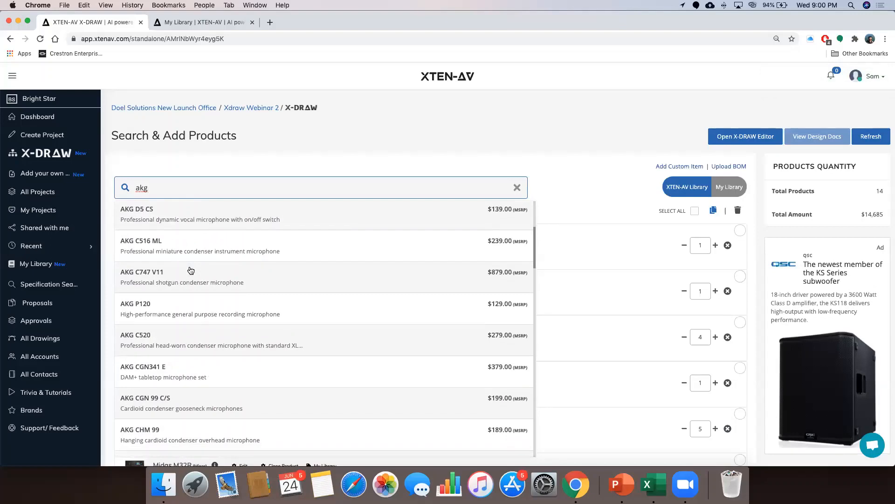
{"action": "scroll", "coordinate": [191, 270], "scroll_direction": "down", "scroll_amount": 10}
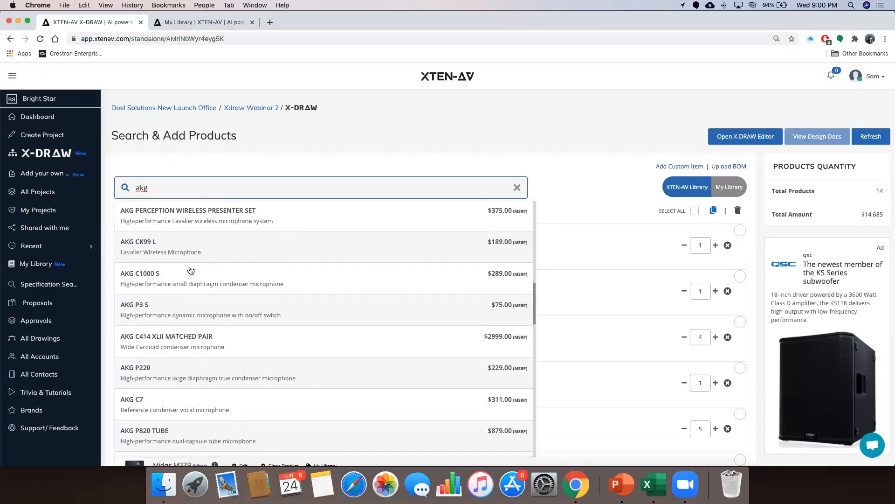
{"action": "scroll", "coordinate": [191, 270], "scroll_direction": "down", "scroll_amount": 2}
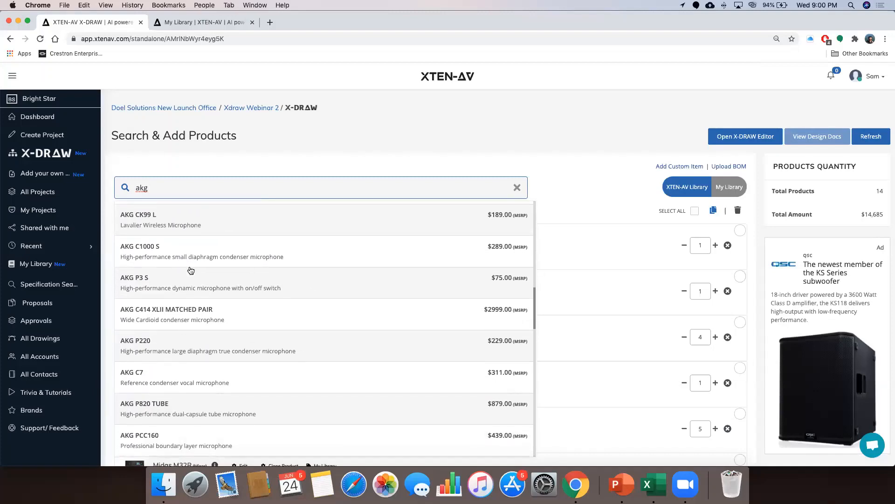
{"action": "scroll", "coordinate": [189, 284], "scroll_direction": "up", "scroll_amount": 12}
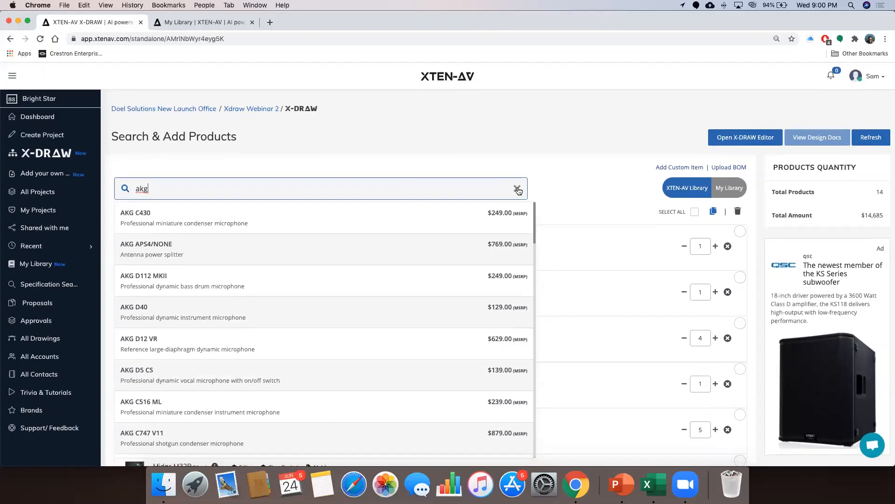
{"action": "left_click", "coordinate": [517, 187]}
Search for beyerdynami and add the Beyerdynamic CLASSIS GM 305 gooseneck microphone to the product list
{"action": "left_click", "coordinate": [293, 185]}
{"action": "type", "text": "beyer"}
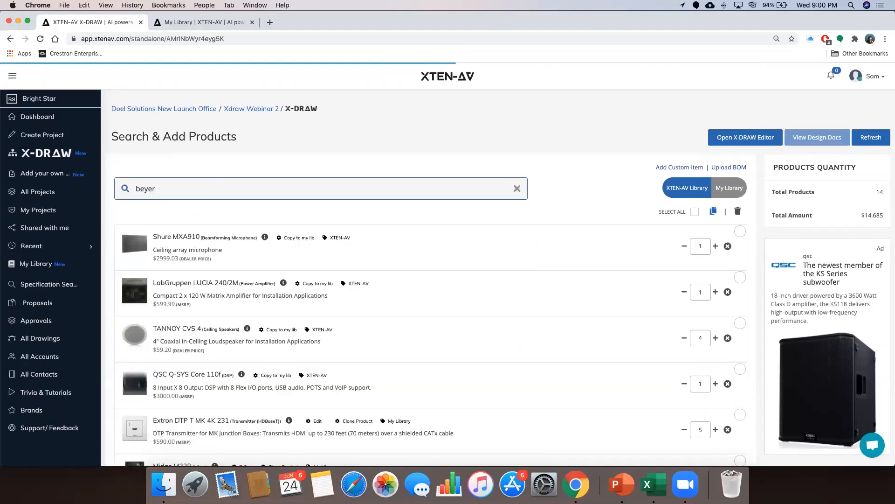
{"action": "type", "text": "dyna"}
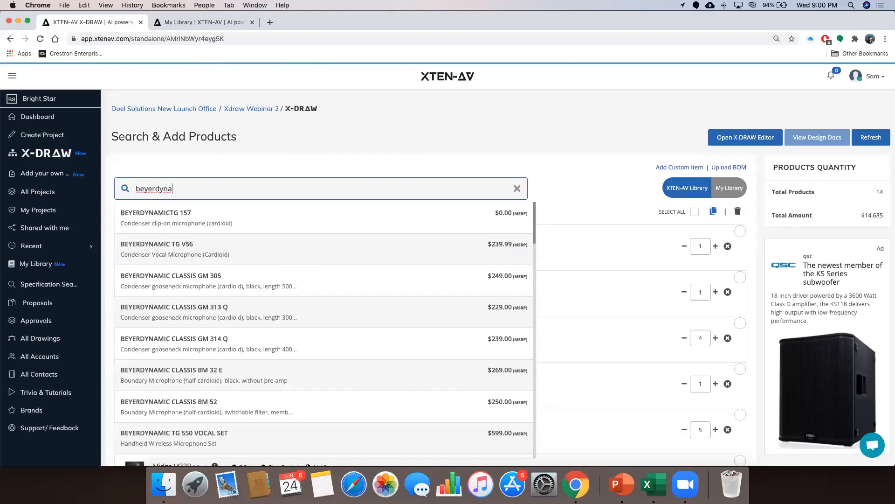
{"action": "type", "text": "mi"}
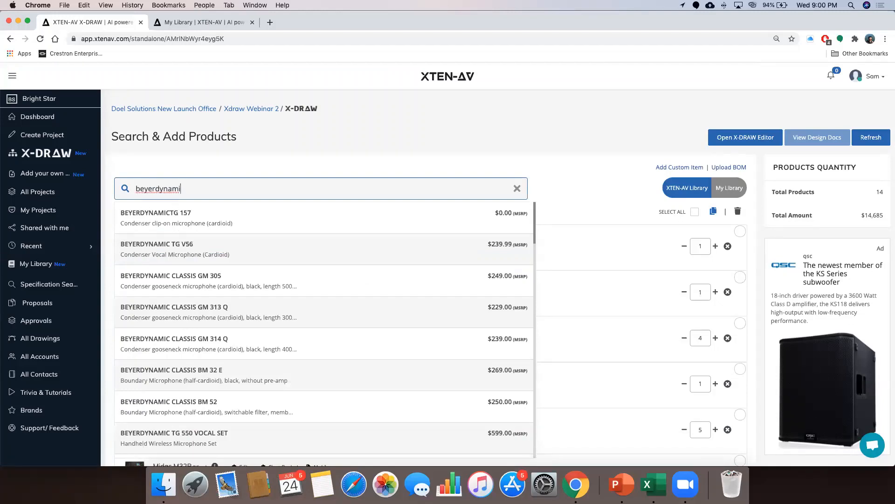
{"action": "left_click", "coordinate": [214, 279]}
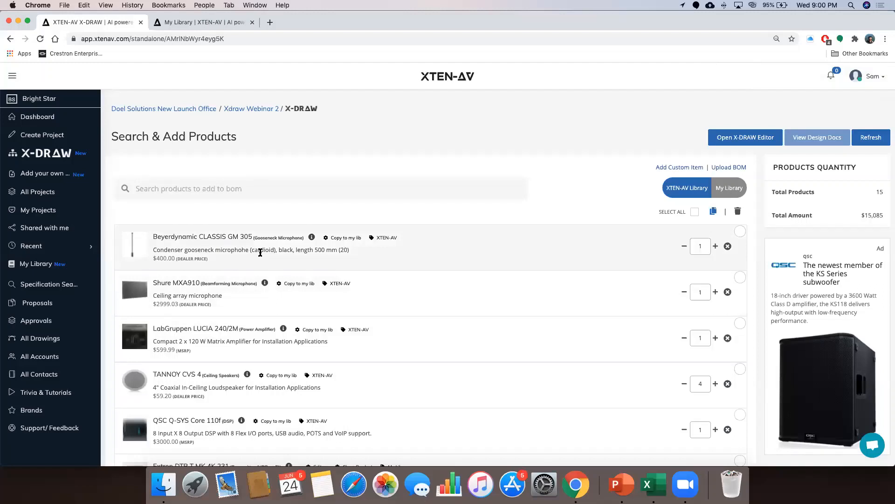
Search for dell opti in the XTEN-AV library and try to add the Dell OptiPlex 7470 to the product list
{"action": "left_click", "coordinate": [193, 186]}
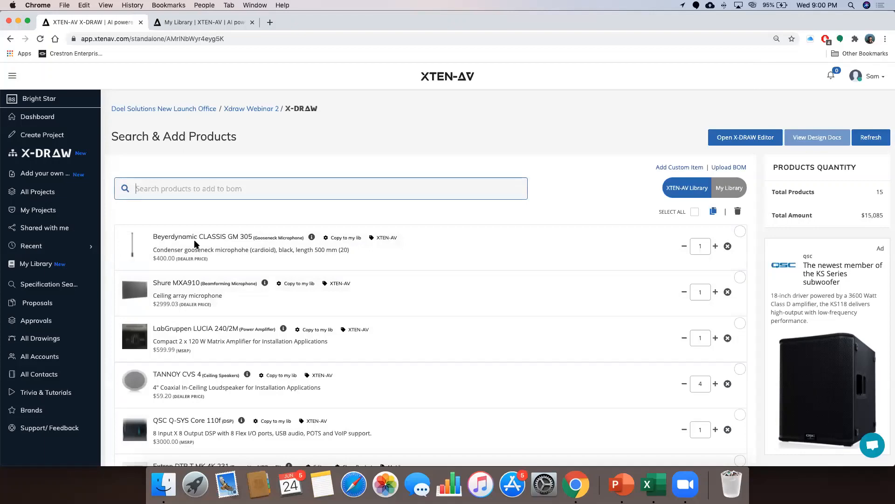
{"action": "scroll", "coordinate": [194, 316], "scroll_direction": "down", "scroll_amount": 3}
{"action": "scroll", "coordinate": [191, 228], "scroll_direction": "up", "scroll_amount": 3}
{"action": "type", "text": "dell"}
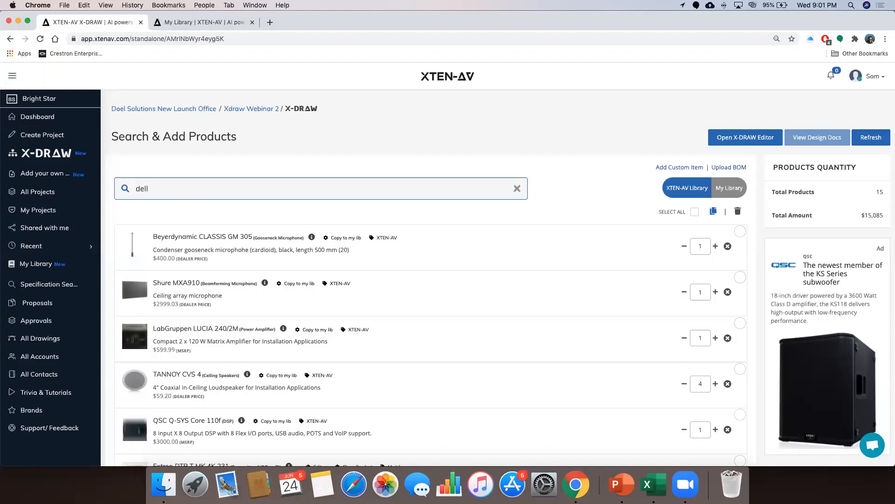
{"action": "type", "text": " opti"}
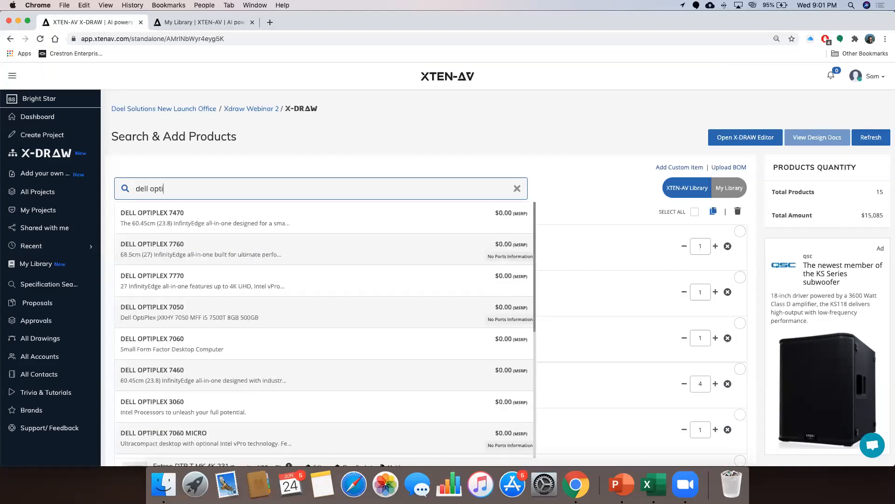
{"action": "left_click", "coordinate": [169, 222]}
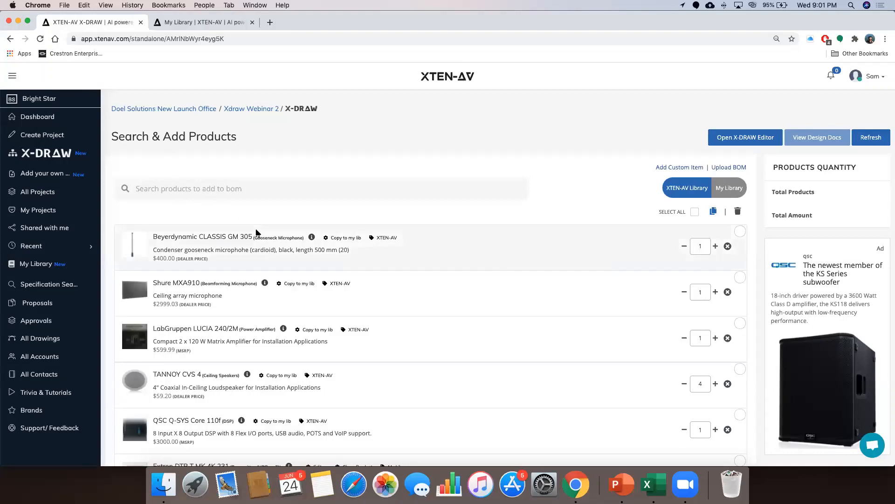
{"action": "scroll", "coordinate": [256, 232], "scroll_direction": "down", "scroll_amount": 5}
{"action": "scroll", "coordinate": [256, 232], "scroll_direction": "up", "scroll_amount": 5}
Search for dell optipl and try to add the Dell OptiPlex 7770 to the product list
{"action": "left_click", "coordinate": [180, 186]}
{"action": "type", "text": "dell"}
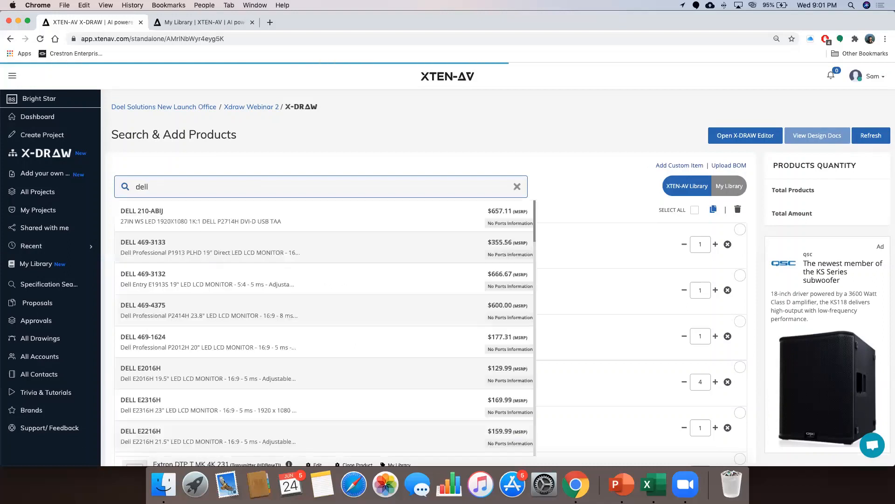
{"action": "type", "text": " optipl"}
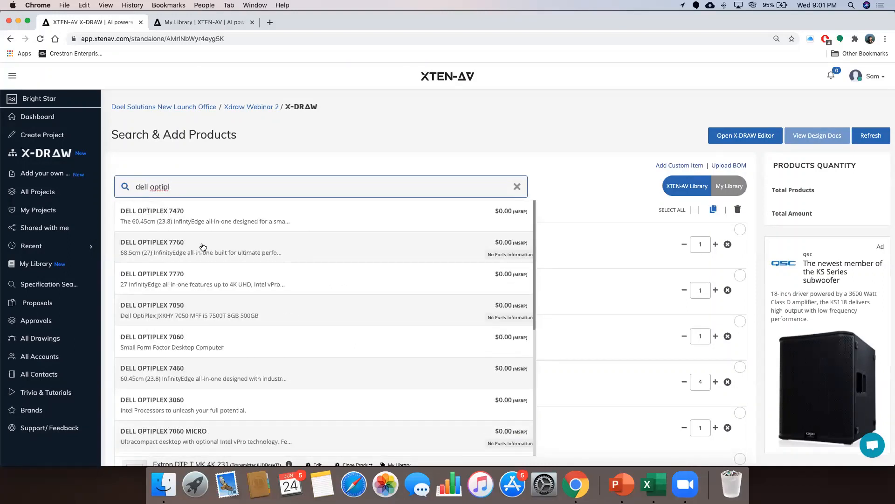
{"action": "left_click", "coordinate": [192, 281]}
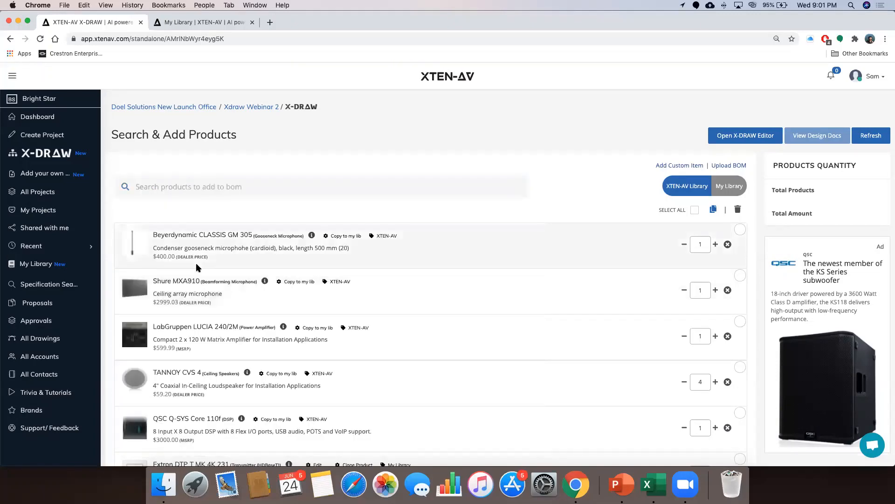
{"action": "scroll", "coordinate": [193, 273], "scroll_direction": "down", "scroll_amount": 4}
{"action": "scroll", "coordinate": [197, 265], "scroll_direction": "up", "scroll_amount": 4}
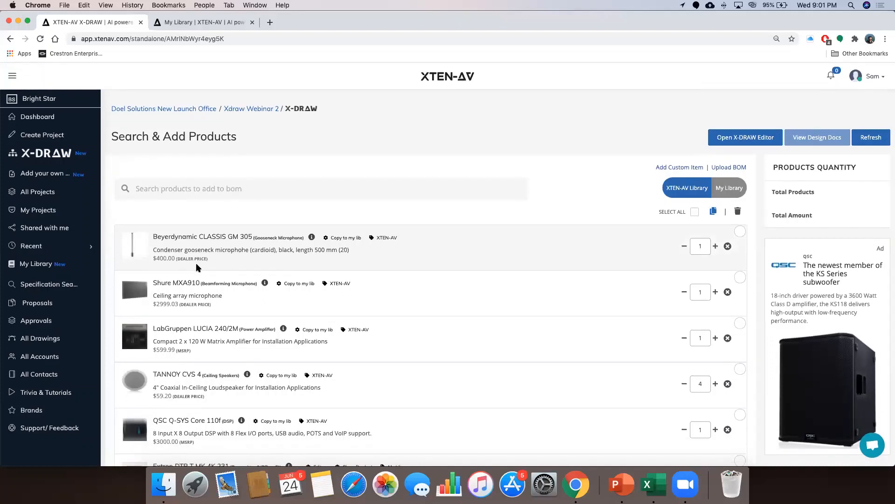
Switch the product search to My Library, search for Dell, and add the Dell OptiPlex 7050 desktop
{"action": "left_click", "coordinate": [727, 191]}
{"action": "left_click", "coordinate": [252, 191]}
{"action": "type", "text": "Dell"}
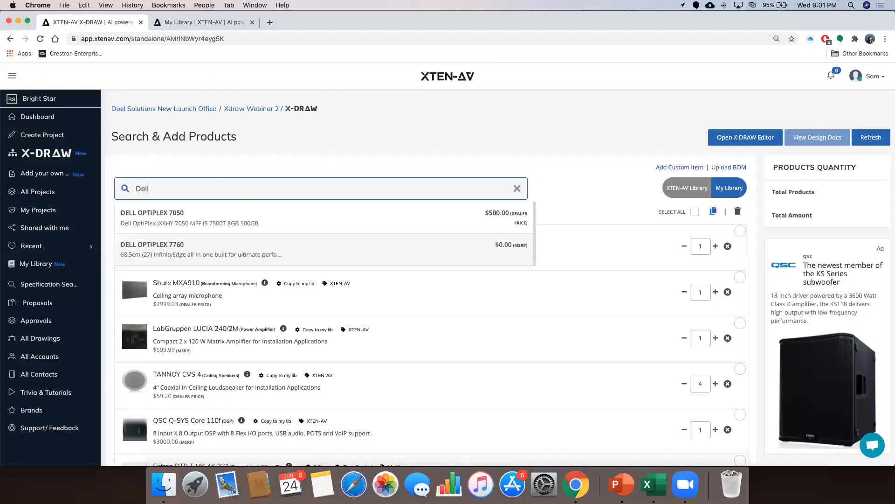
{"action": "left_click", "coordinate": [241, 212]}
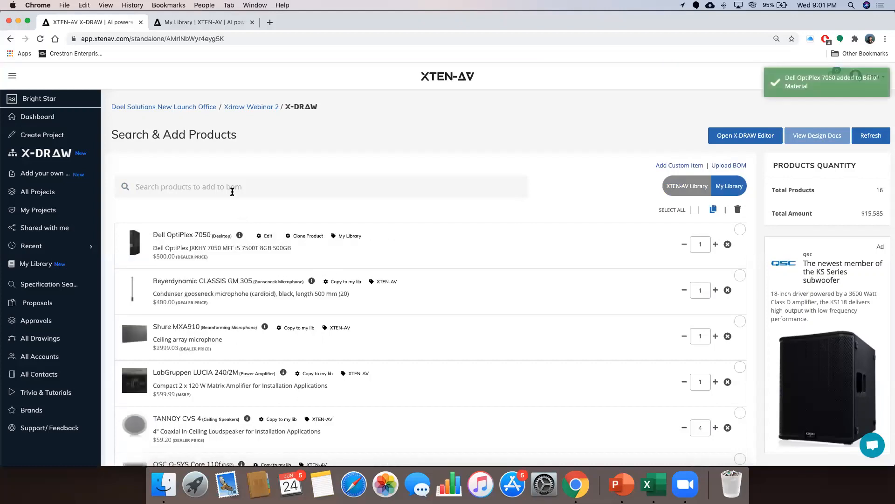
Search My Library for Extron SW, check the listed switchers, and clear the search
{"action": "left_click", "coordinate": [185, 188]}
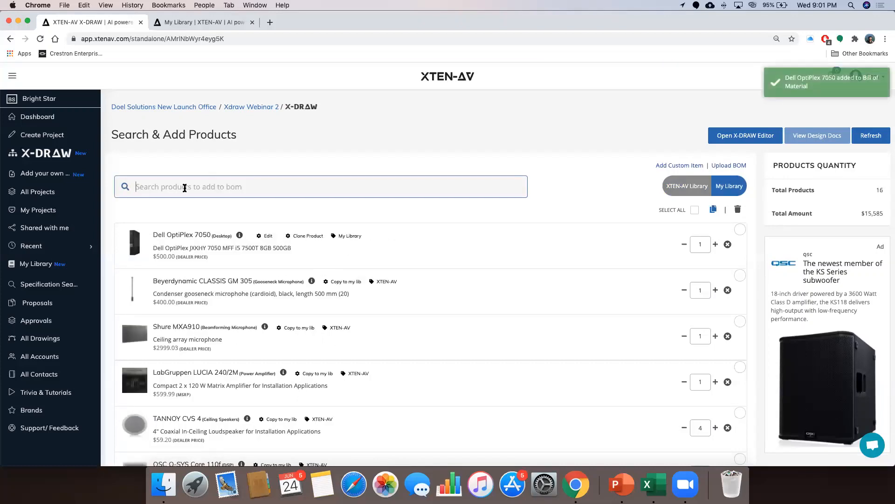
{"action": "type", "text": "Extr"}
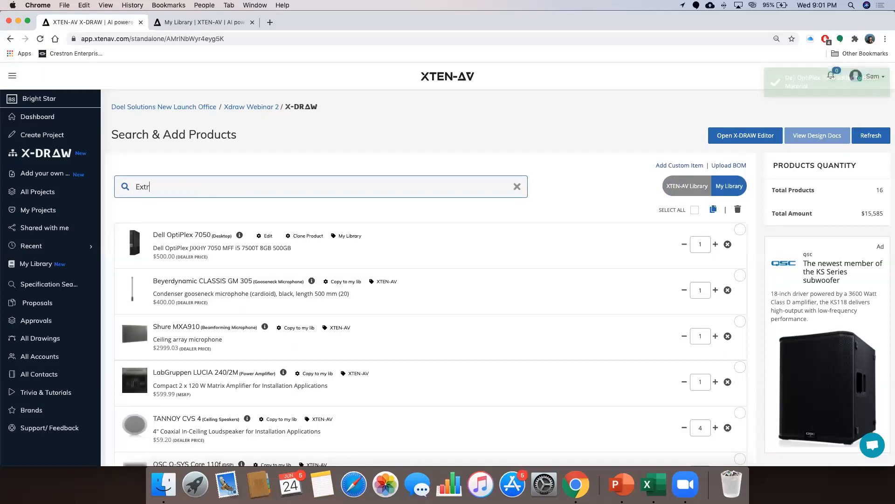
{"action": "type", "text": "on SW"}
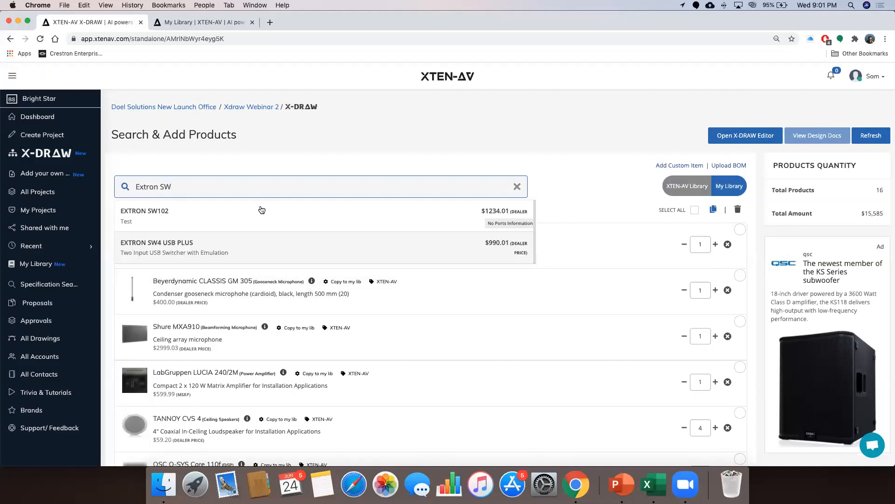
{"action": "left_click", "coordinate": [517, 186]}
Switch the search to the XTEN-AV library, search for Extron SW, and add the Extron SW6 HD 4K switcher
{"action": "left_click", "coordinate": [681, 183]}
{"action": "left_click", "coordinate": [281, 181]}
{"action": "type", "text": "Extron SW"}
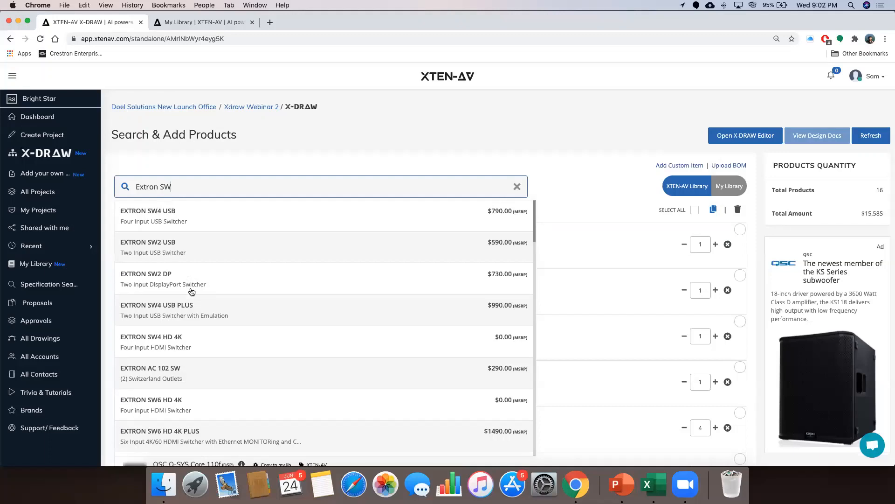
{"action": "scroll", "coordinate": [191, 292], "scroll_direction": "down", "scroll_amount": 2}
{"action": "left_click", "coordinate": [189, 362]}
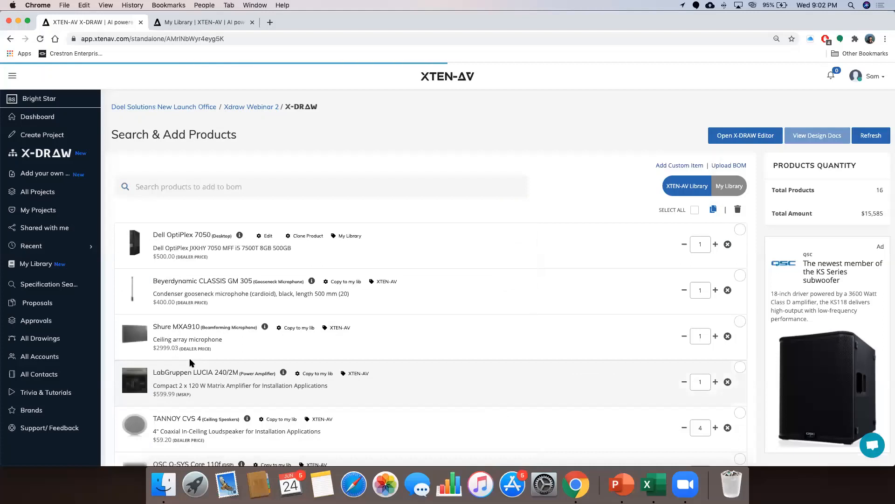
{"action": "scroll", "coordinate": [157, 184], "scroll_direction": "up", "scroll_amount": 1}
Search for samsung and add the SAMSUNG PM43F 43-inch display to the product list
{"action": "left_click", "coordinate": [157, 184]}
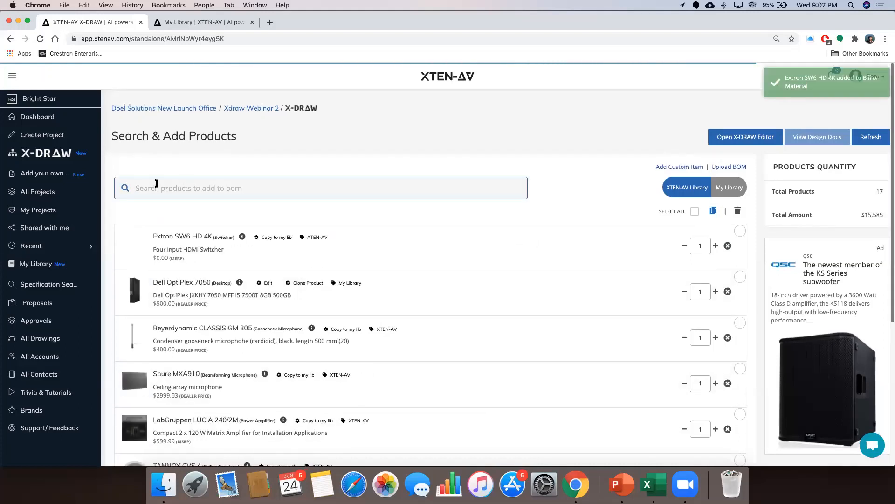
{"action": "type", "text": "samsung"}
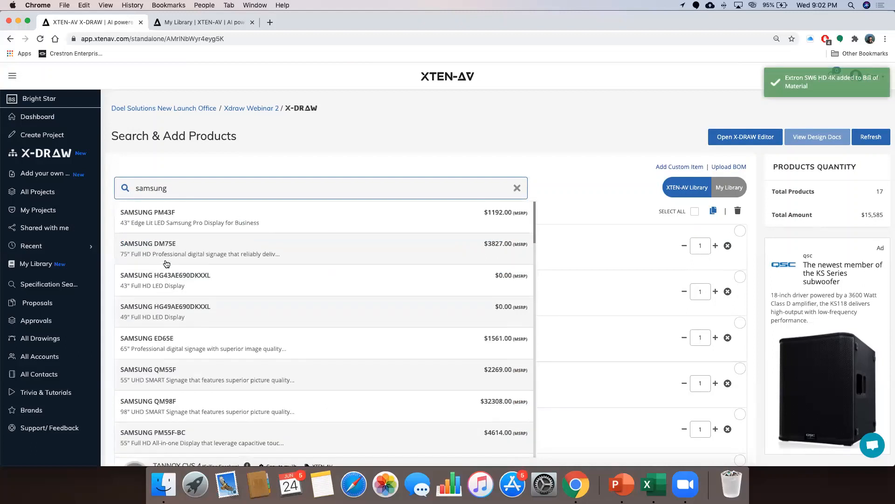
{"action": "left_click", "coordinate": [170, 221]}
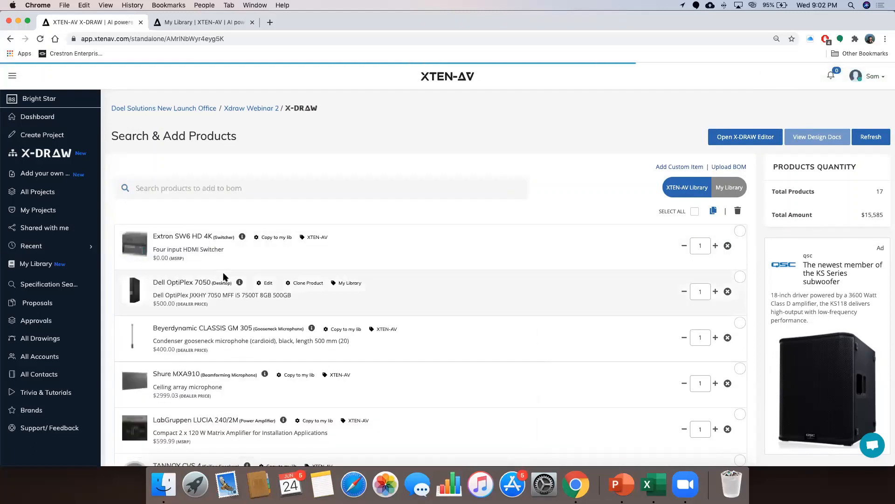
Review the complete product list, from the SAMSUNG display down to the Midas M32R mixer
{"action": "scroll", "coordinate": [224, 277], "scroll_direction": "down", "scroll_amount": 5}
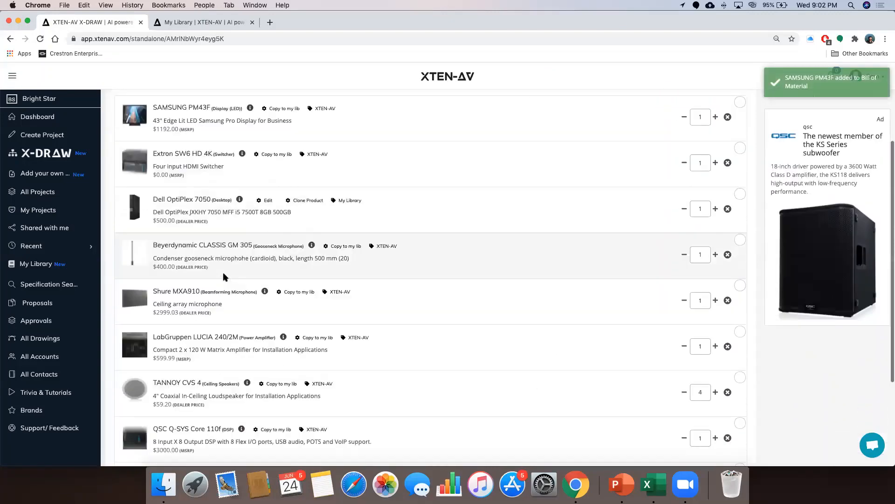
{"action": "scroll", "coordinate": [223, 276], "scroll_direction": "down", "scroll_amount": 3}
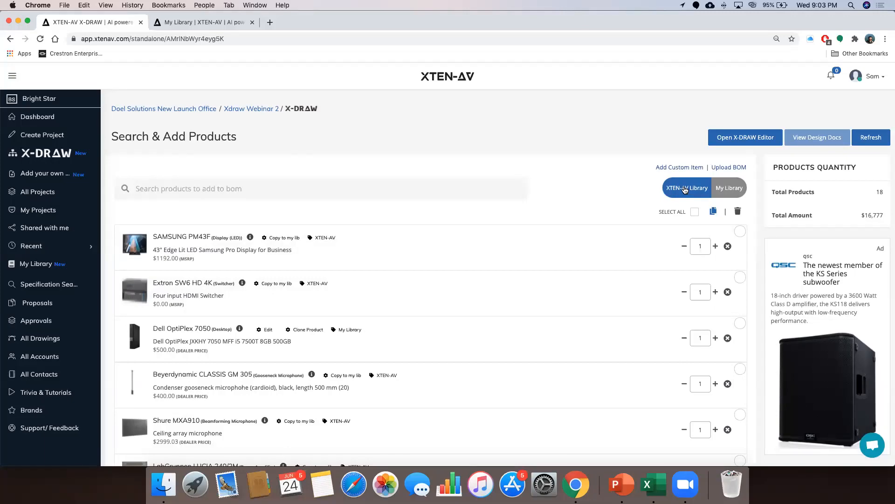
{"action": "scroll", "coordinate": [390, 292], "scroll_direction": "down", "scroll_amount": 5}
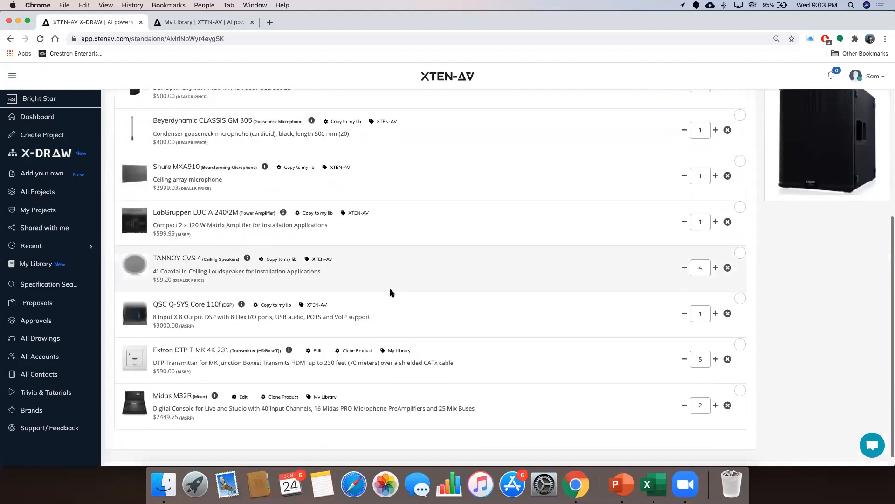
{"action": "scroll", "coordinate": [390, 292], "scroll_direction": "up", "scroll_amount": 6}
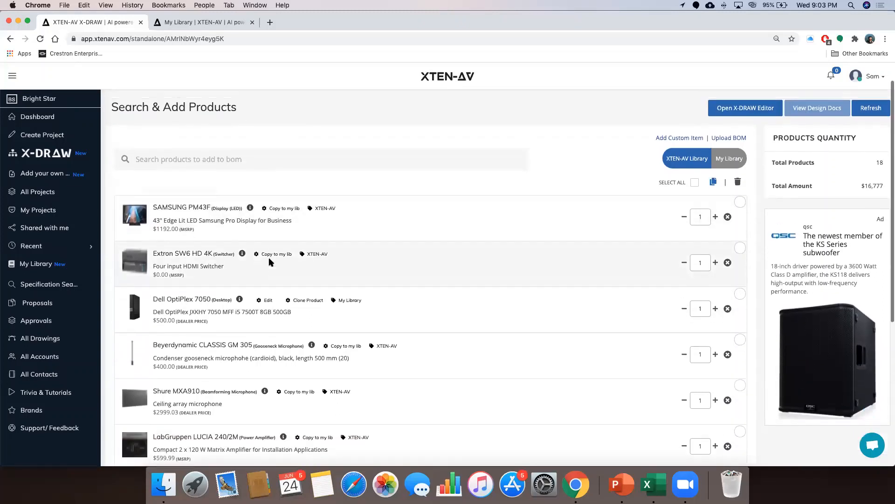
{"action": "scroll", "coordinate": [269, 262], "scroll_direction": "down", "scroll_amount": 6}
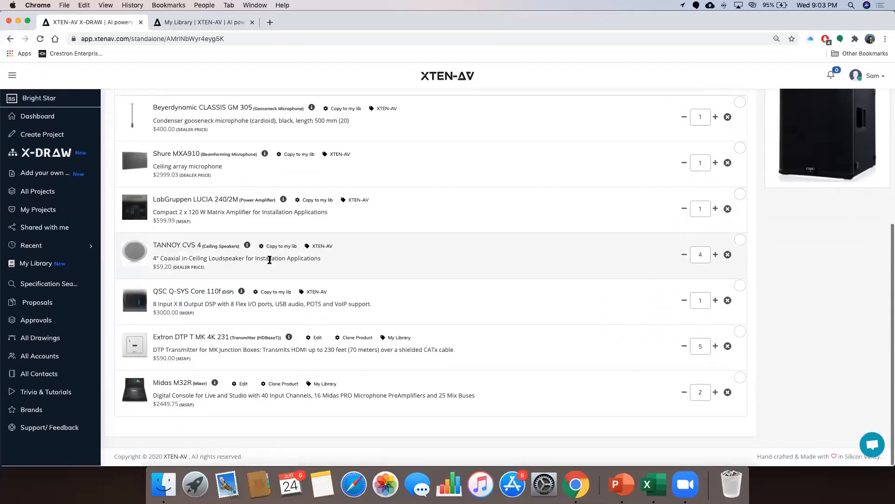
Open the project's product list as a schematic in the X-DRAW Editor
{"action": "scroll", "coordinate": [269, 262], "scroll_direction": "up", "scroll_amount": 6}
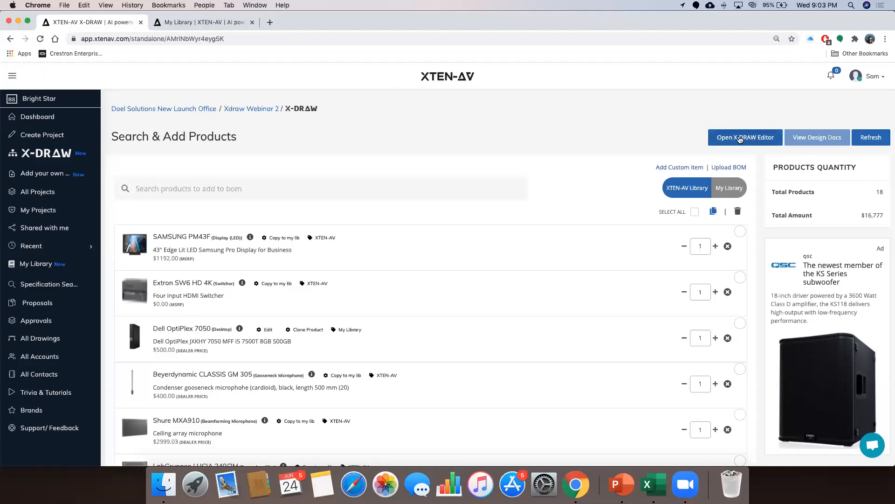
{"action": "scroll", "coordinate": [738, 139], "scroll_direction": "down", "scroll_amount": 1}
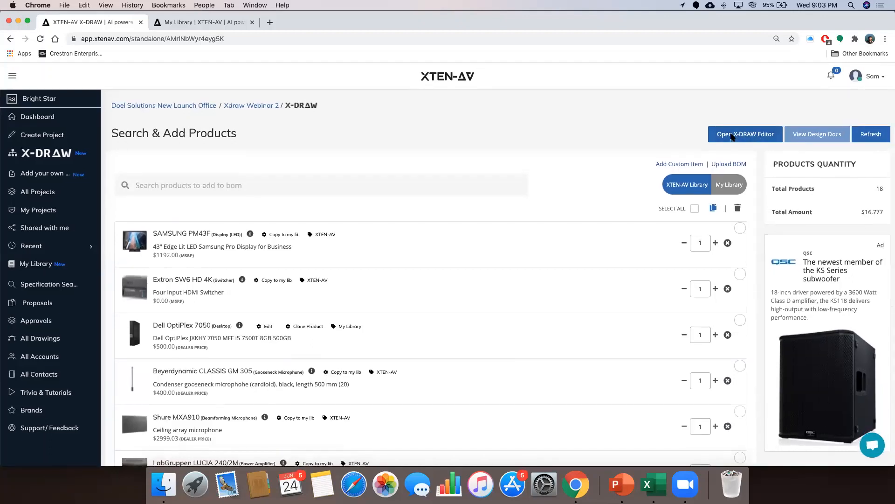
{"action": "left_click", "coordinate": [735, 136]}
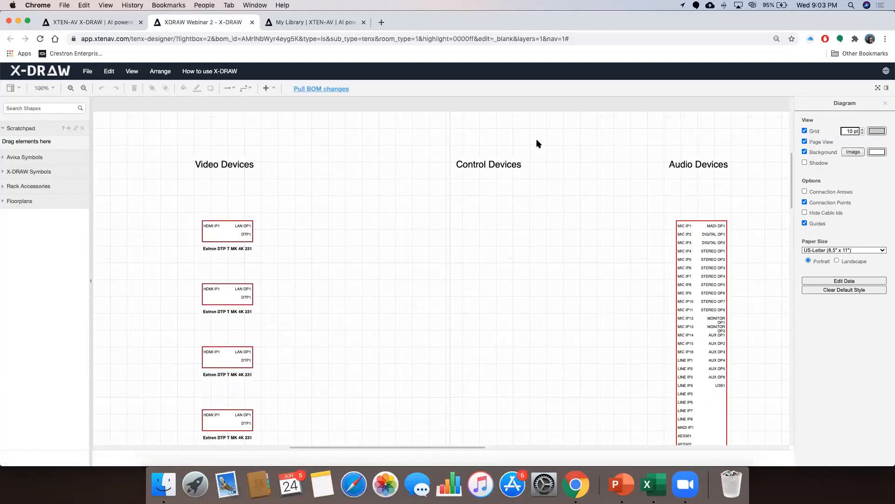
Examine the Video Devices column of the generated schematic and compare its blocks with the project's product list
{"action": "scroll", "coordinate": [467, 281], "scroll_direction": "down", "scroll_amount": 10}
{"action": "scroll", "coordinate": [468, 283], "scroll_direction": "down", "scroll_amount": 3}
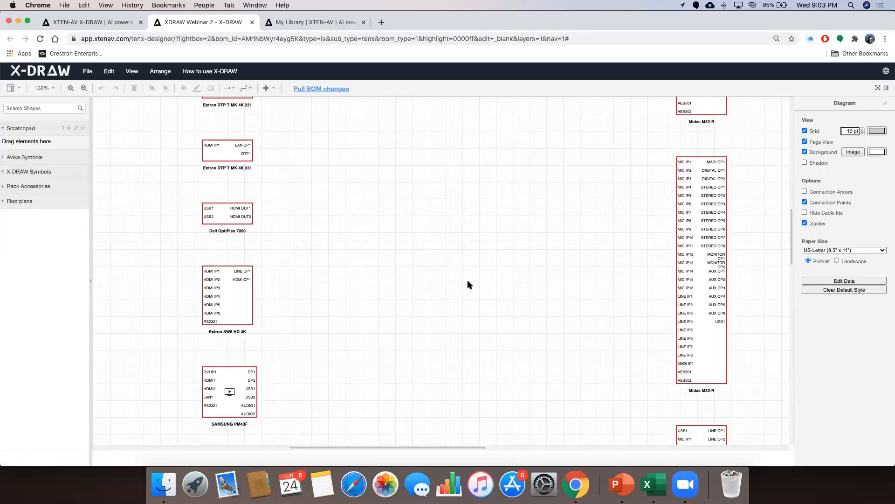
{"action": "scroll", "coordinate": [468, 282], "scroll_direction": "up", "scroll_amount": 15}
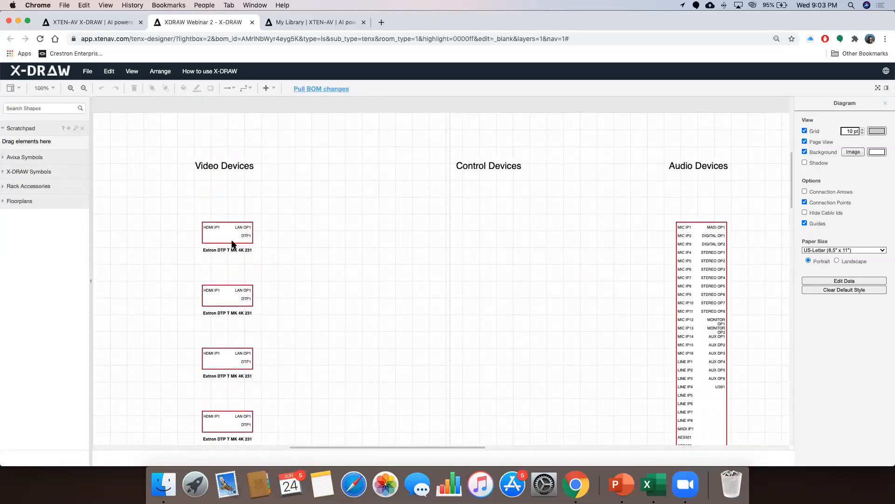
{"action": "scroll", "coordinate": [227, 237], "scroll_direction": "down", "scroll_amount": 5}
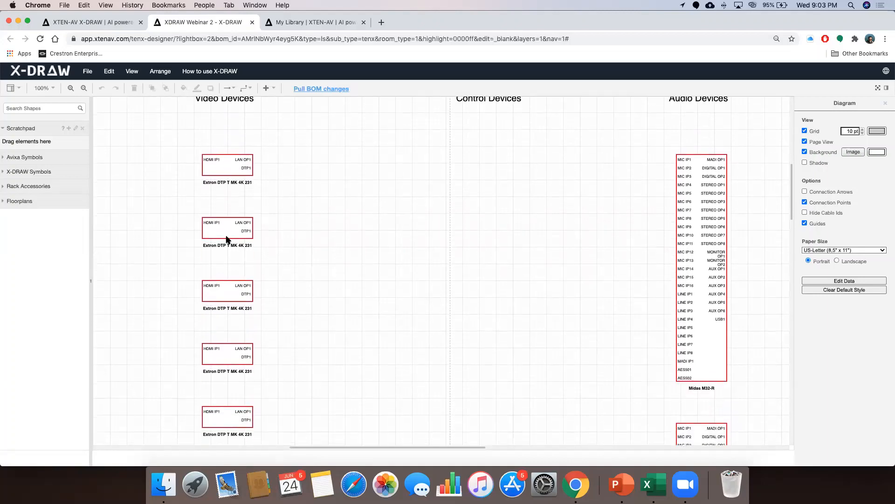
{"action": "scroll", "coordinate": [226, 239], "scroll_direction": "down", "scroll_amount": 3}
{"action": "left_click", "coordinate": [74, 22]}
{"action": "scroll", "coordinate": [252, 279], "scroll_direction": "down", "scroll_amount": 10}
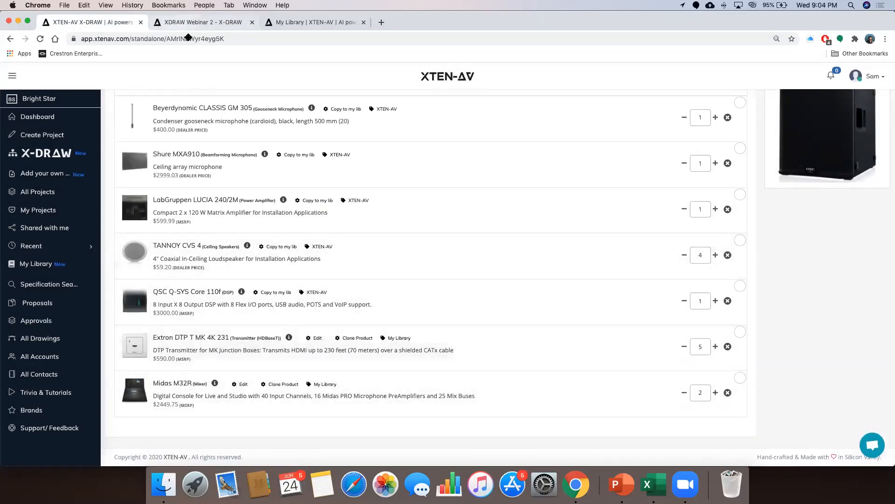
{"action": "key", "text": "ctrl+Tab"}
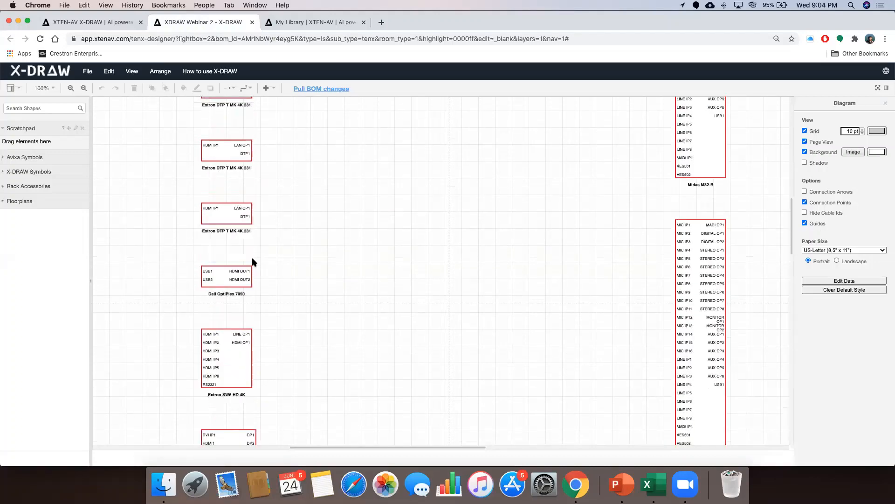
{"action": "scroll", "coordinate": [253, 259], "scroll_direction": "down", "scroll_amount": 6}
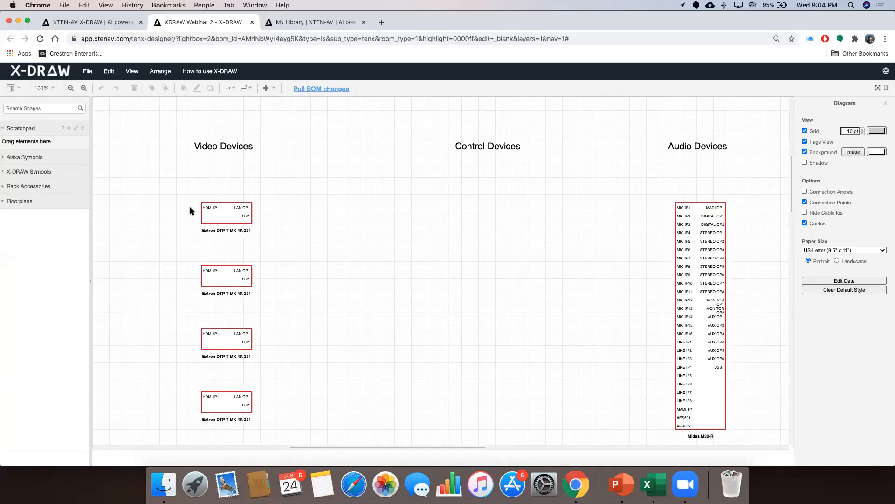
Check the product quantities again and review the schematic's Audio Devices column from the Midas mixers to the TANNOY ceiling speakers
{"action": "left_click", "coordinate": [87, 23]}
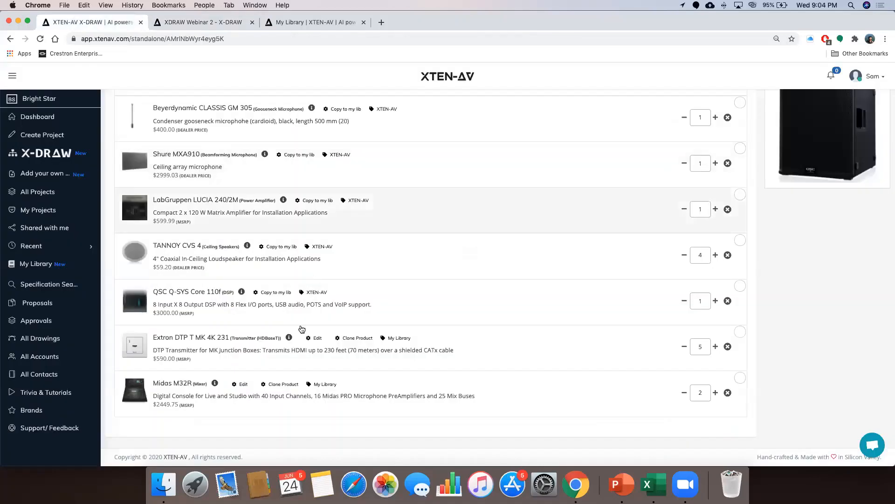
{"action": "left_click", "coordinate": [208, 19]}
{"action": "scroll", "coordinate": [530, 214], "scroll_direction": "down", "scroll_amount": 2}
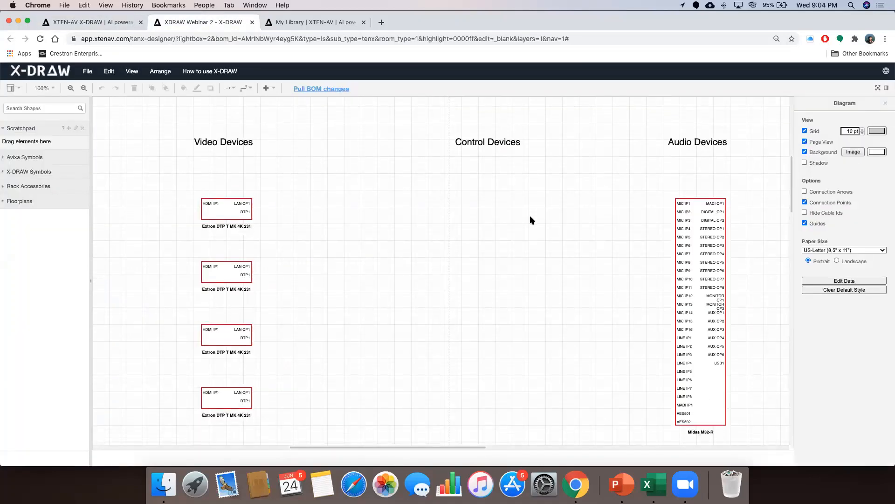
{"action": "scroll", "coordinate": [665, 212], "scroll_direction": "down", "scroll_amount": 10}
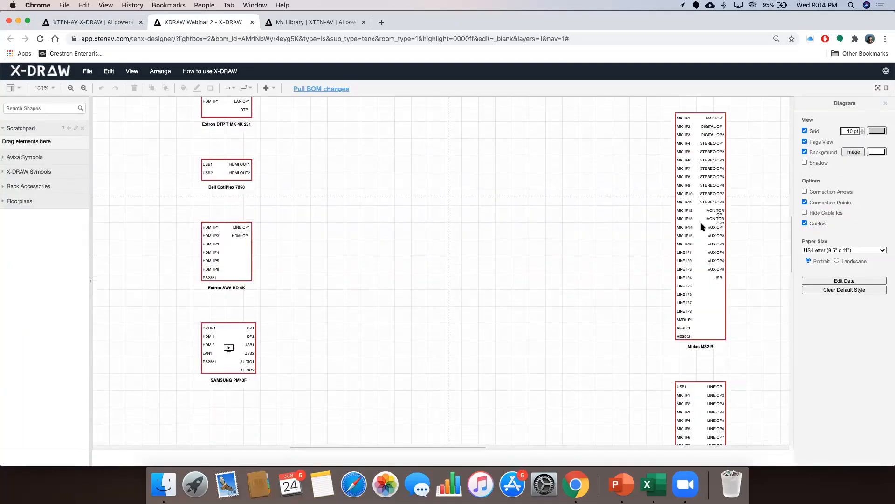
{"action": "scroll", "coordinate": [701, 225], "scroll_direction": "down", "scroll_amount": 20}
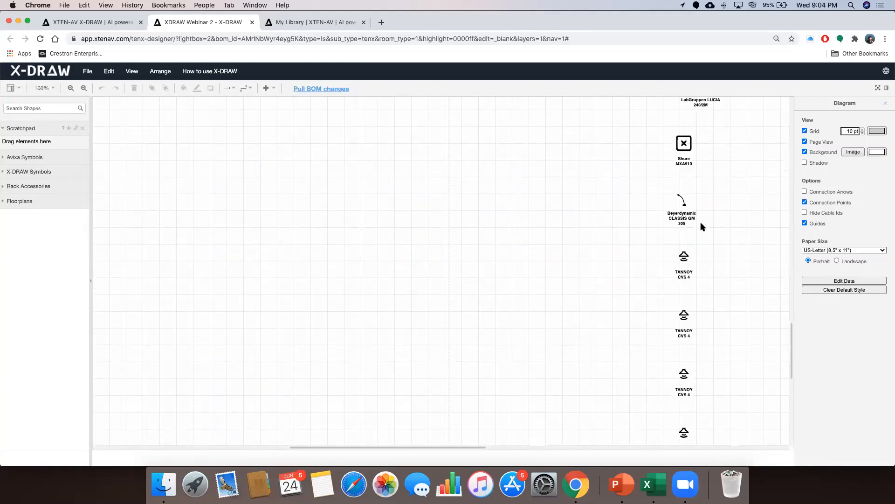
{"action": "scroll", "coordinate": [701, 226], "scroll_direction": "up", "scroll_amount": 15}
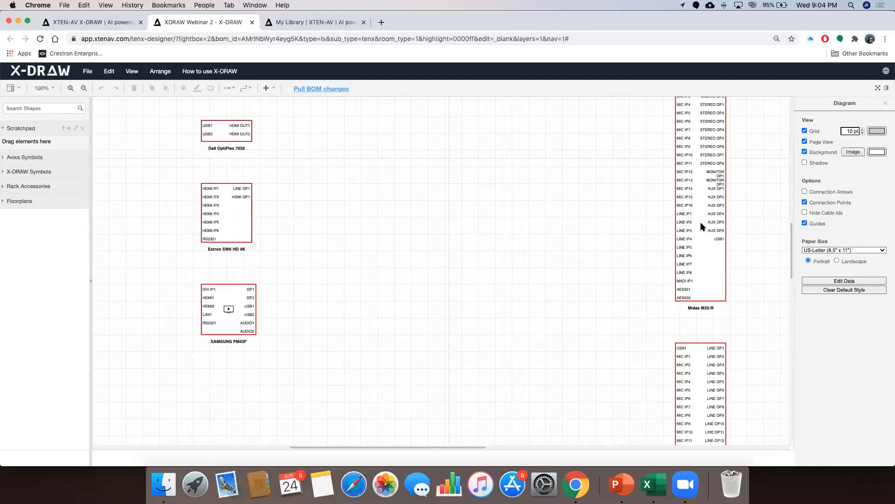
{"action": "scroll", "coordinate": [702, 225], "scroll_direction": "up", "scroll_amount": 10}
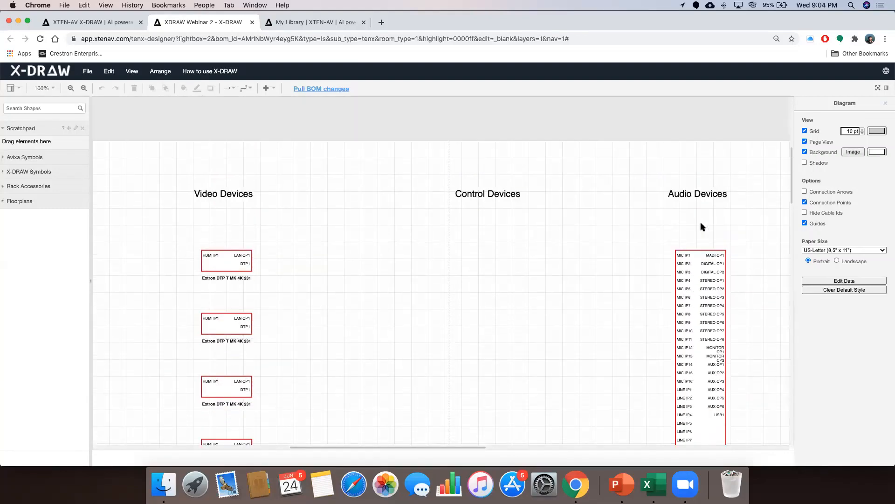
{"action": "scroll", "coordinate": [701, 226], "scroll_direction": "down", "scroll_amount": 8}
{"action": "scroll", "coordinate": [701, 226], "scroll_direction": "up", "scroll_amount": 5}
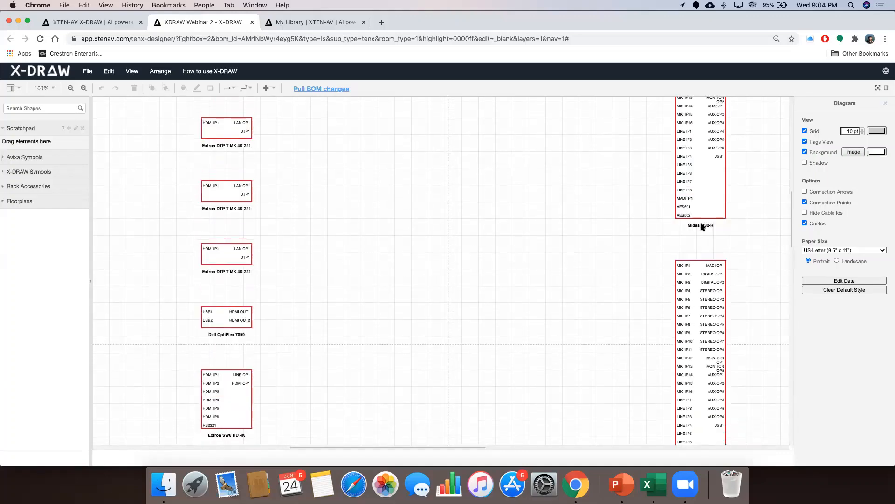
{"action": "scroll", "coordinate": [701, 226], "scroll_direction": "up", "scroll_amount": 4}
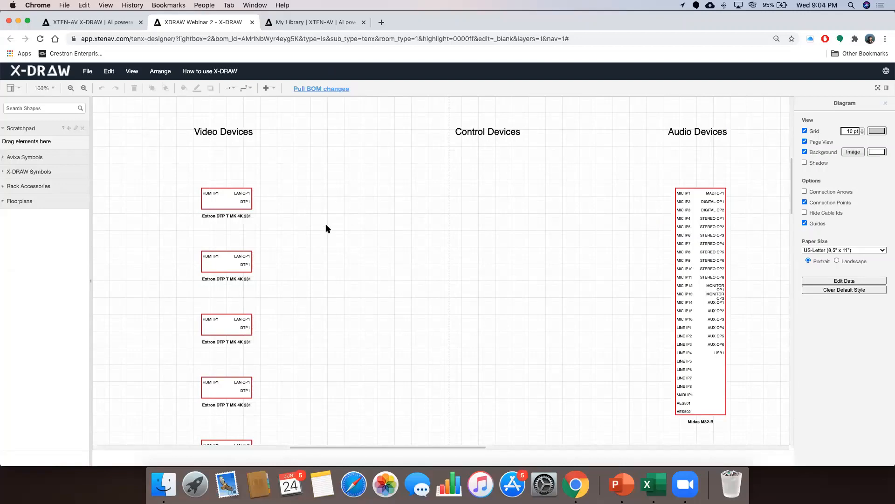
Delete the Midas M32R mixer and the Extron DTP T MK 4K 231 transmitter from the project's product list
{"action": "key", "text": "ctrl+shift+Tab"}
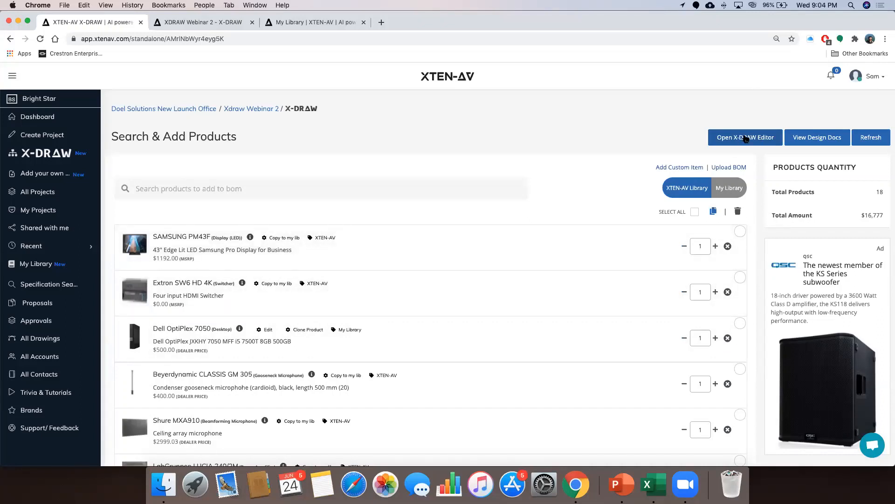
{"action": "left_click", "coordinate": [233, 189]}
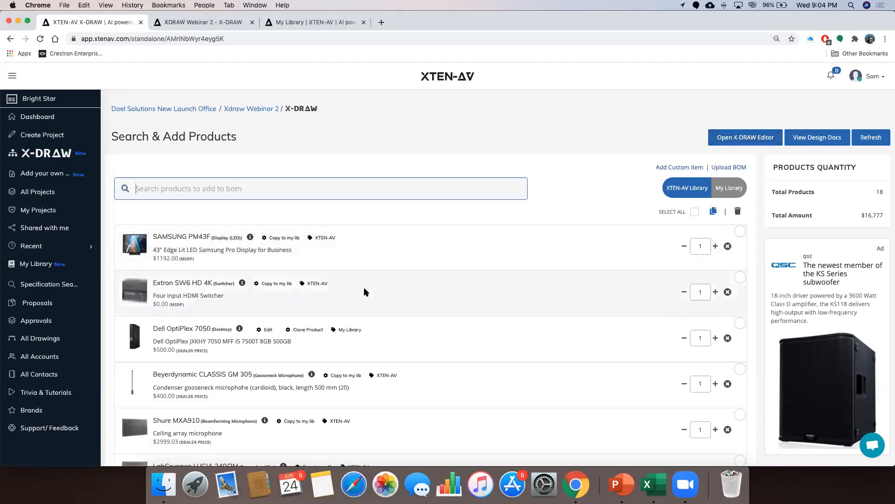
{"action": "scroll", "coordinate": [364, 288], "scroll_direction": "down", "scroll_amount": 6}
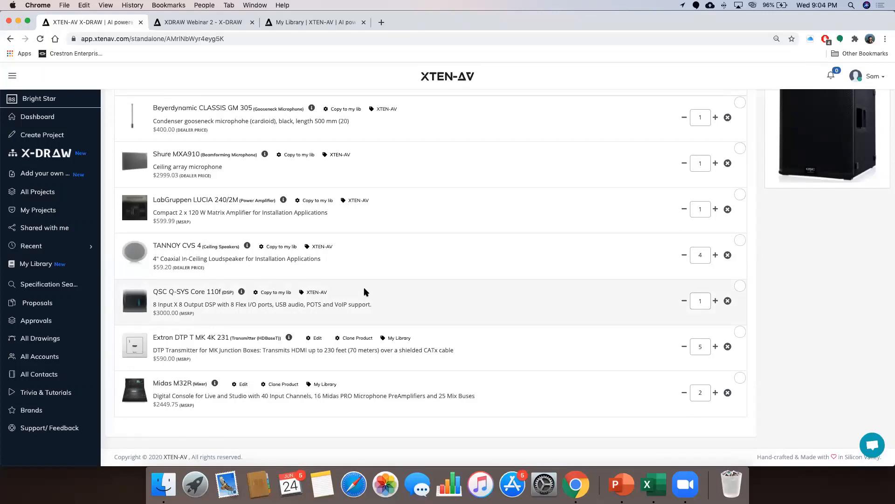
{"action": "scroll", "coordinate": [364, 288], "scroll_direction": "up", "scroll_amount": 4}
{"action": "scroll", "coordinate": [745, 141], "scroll_direction": "up", "scroll_amount": 2}
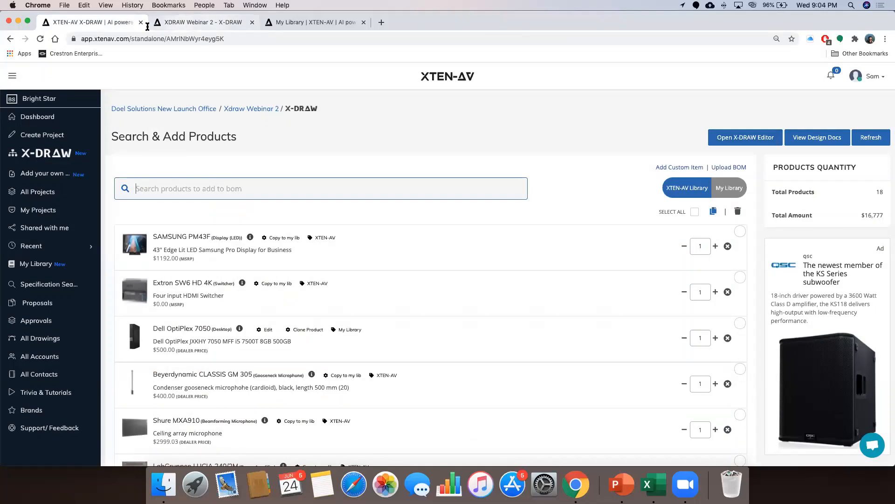
{"action": "scroll", "coordinate": [423, 226], "scroll_direction": "down", "scroll_amount": 6}
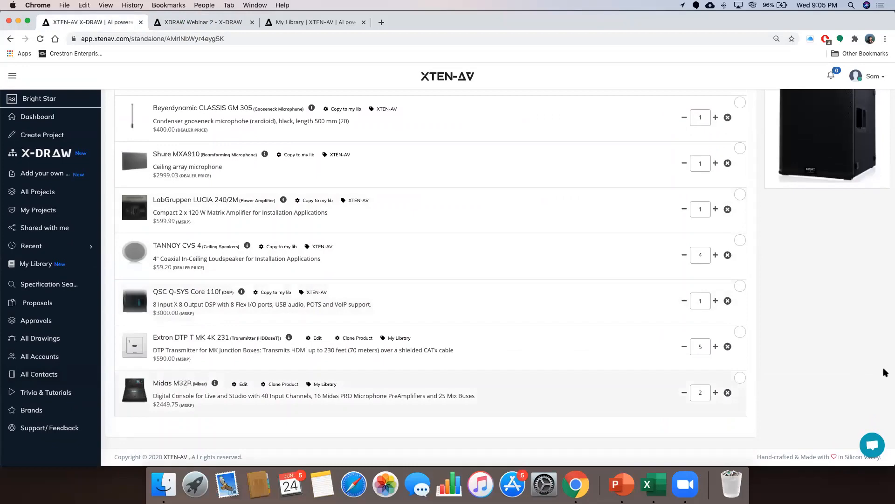
{"action": "left_click", "coordinate": [727, 393]}
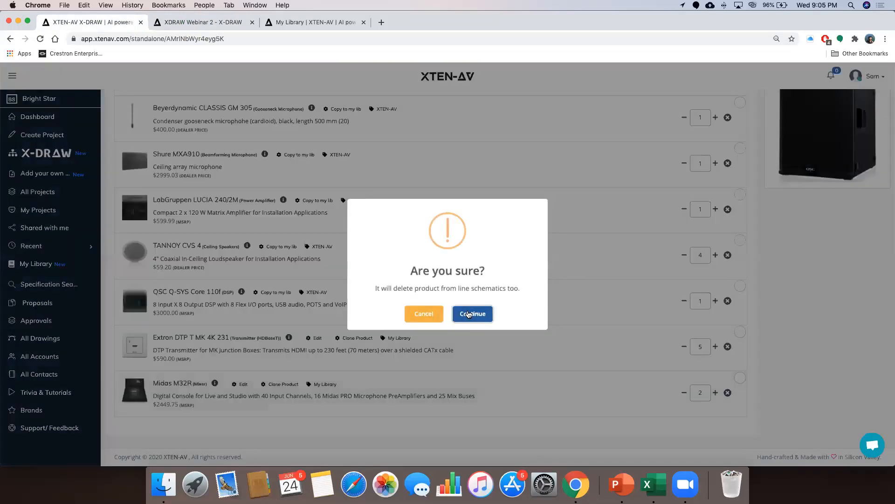
{"action": "left_click", "coordinate": [468, 313]}
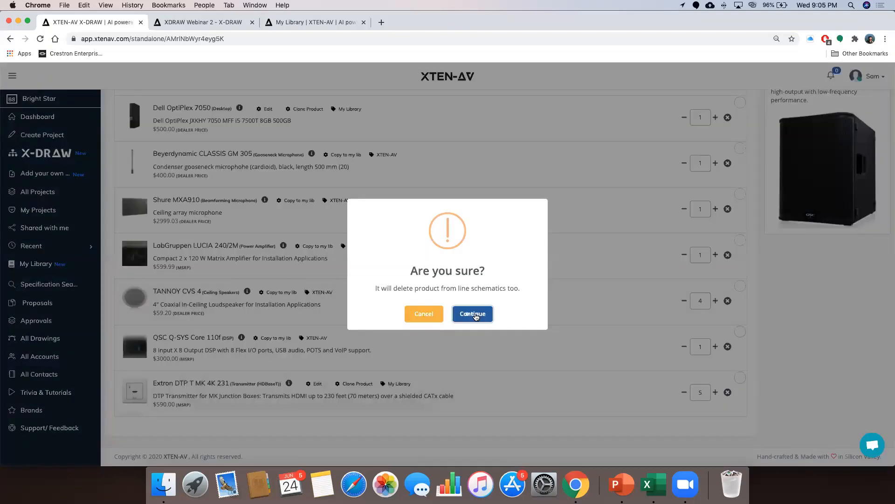
{"action": "left_click", "coordinate": [475, 315]}
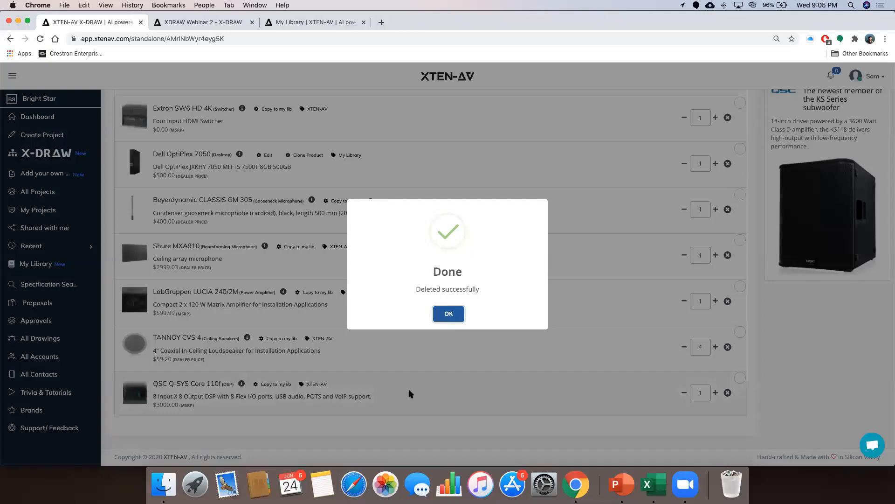
{"action": "left_click", "coordinate": [587, 308]}
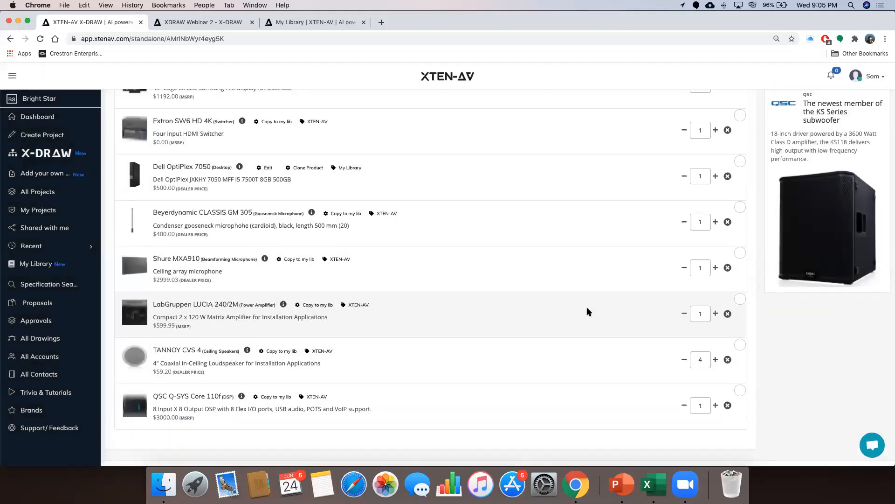
Pull the BOM changes into the XDRAW Webinar 2 schematic and acknowledge the save message
{"action": "scroll", "coordinate": [463, 360], "scroll_direction": "up", "scroll_amount": 2}
{"action": "scroll", "coordinate": [464, 360], "scroll_direction": "up", "scroll_amount": 3}
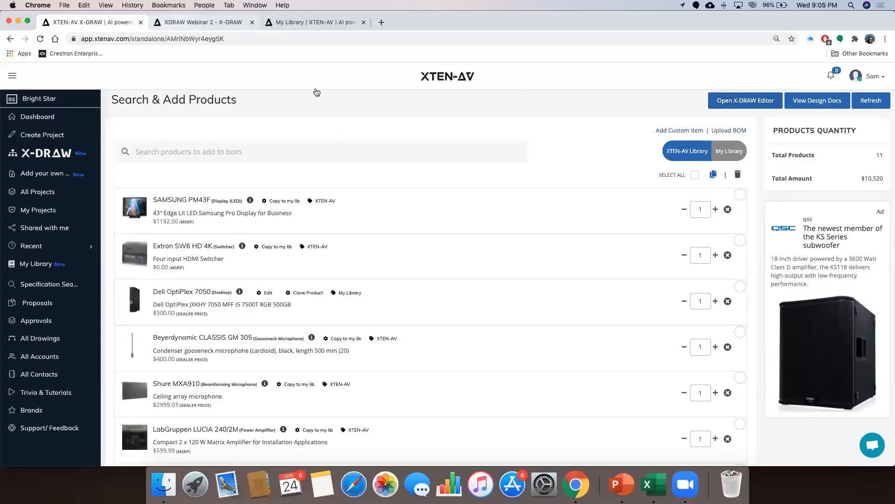
{"action": "left_click", "coordinate": [210, 23]}
{"action": "left_click", "coordinate": [323, 89]}
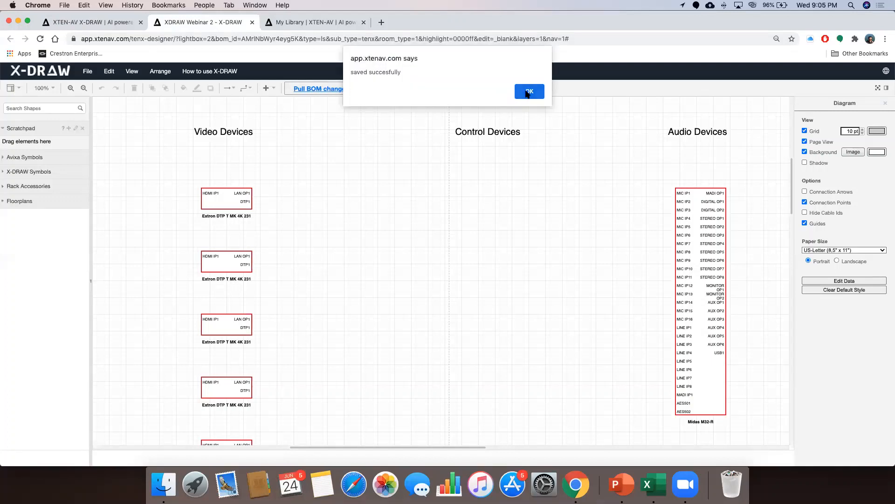
{"action": "left_click", "coordinate": [528, 92]}
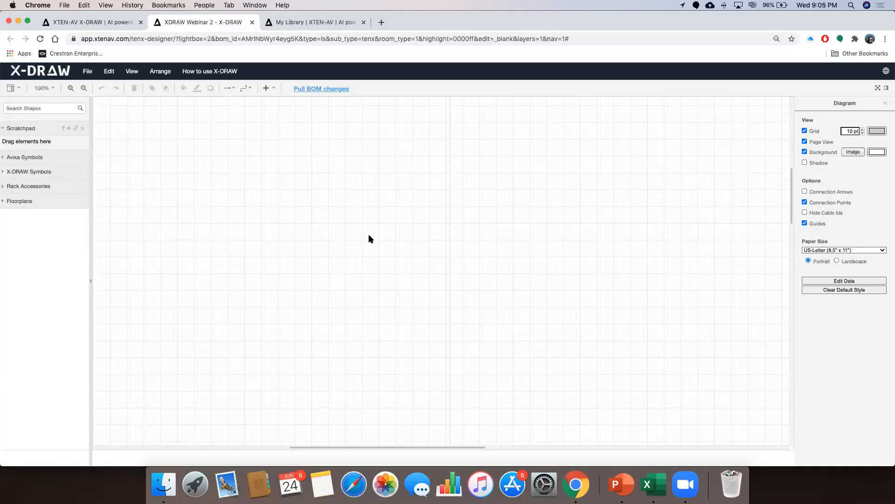
Examine the updated schematic's video and audio columns to check which devices remain after the BOM update
{"action": "scroll", "coordinate": [369, 239], "scroll_direction": "up", "scroll_amount": 15}
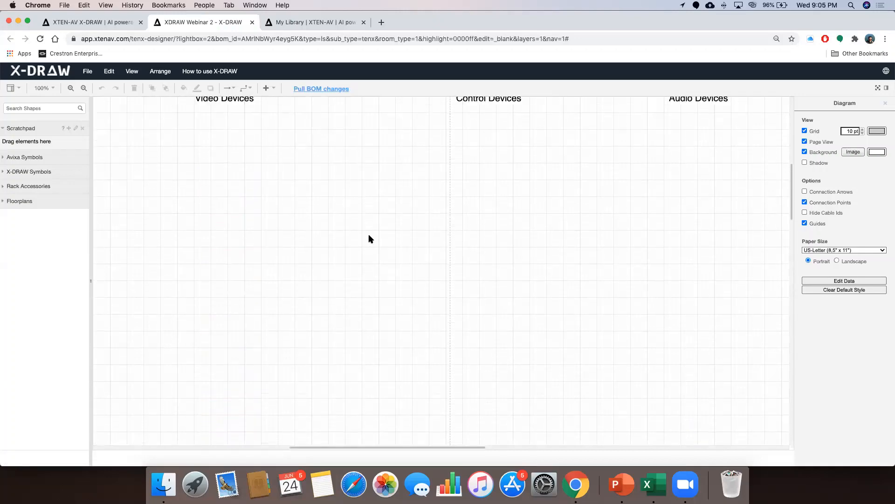
{"action": "scroll", "coordinate": [370, 238], "scroll_direction": "right", "scroll_amount": 3}
{"action": "scroll", "coordinate": [370, 239], "scroll_direction": "down", "scroll_amount": 10}
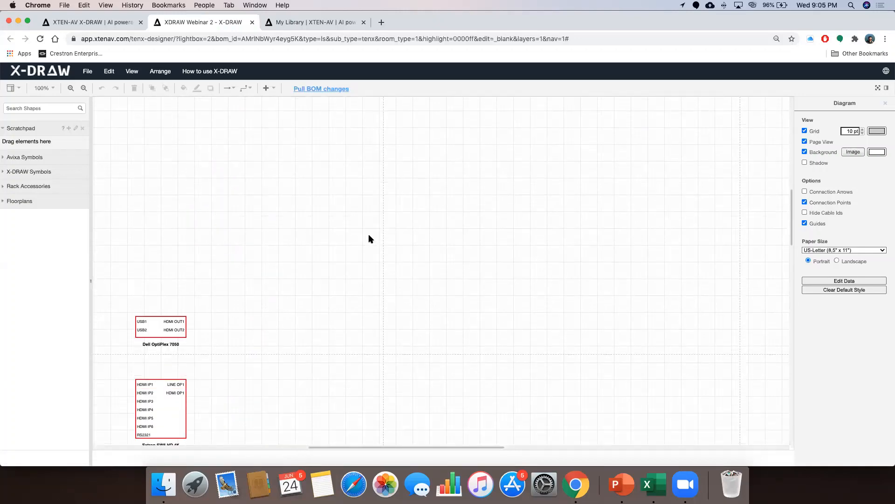
{"action": "scroll", "coordinate": [368, 238], "scroll_direction": "down", "scroll_amount": 12}
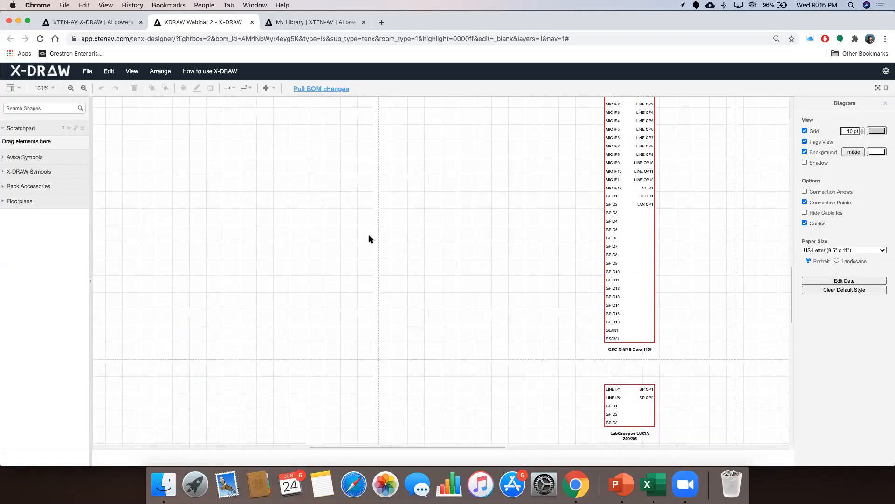
{"action": "scroll", "coordinate": [368, 239], "scroll_direction": "down", "scroll_amount": 10}
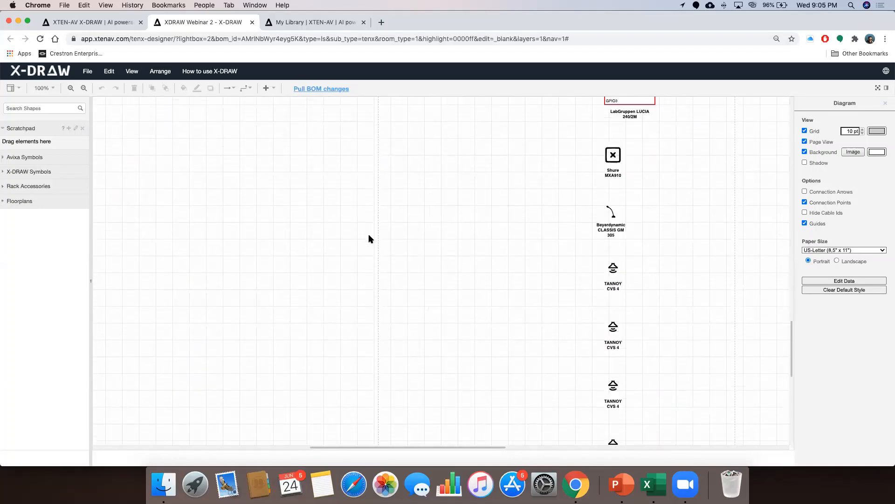
{"action": "scroll", "coordinate": [369, 239], "scroll_direction": "up", "scroll_amount": 20}
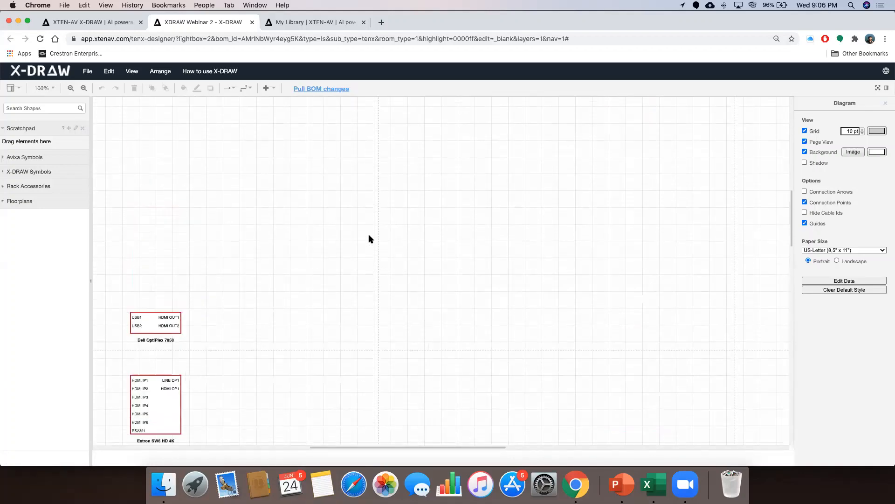
{"action": "scroll", "coordinate": [369, 239], "scroll_direction": "down", "scroll_amount": 1}
{"action": "scroll", "coordinate": [409, 227], "scroll_direction": "up", "scroll_amount": 15}
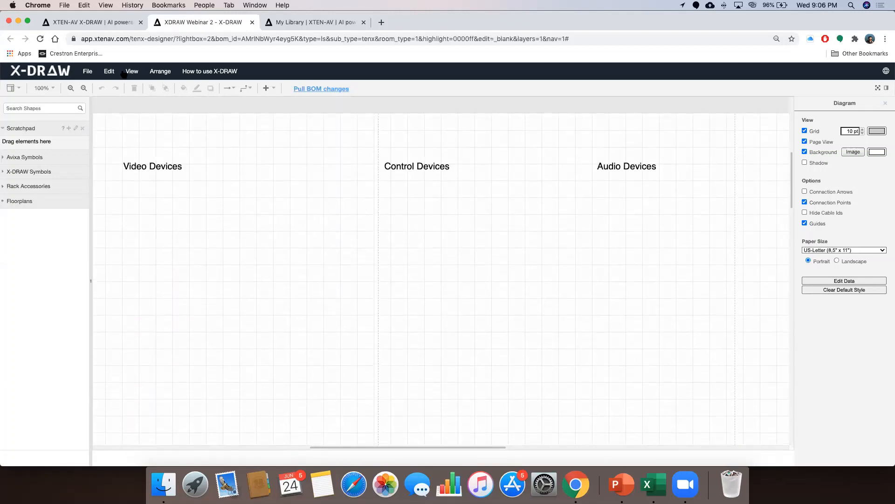
Return to the project's product list and add the Crestron CP3 control processor to the BOM, continuing despite the duplicate-library recommendation
{"action": "key", "text": "ctrl+shift+Tab"}
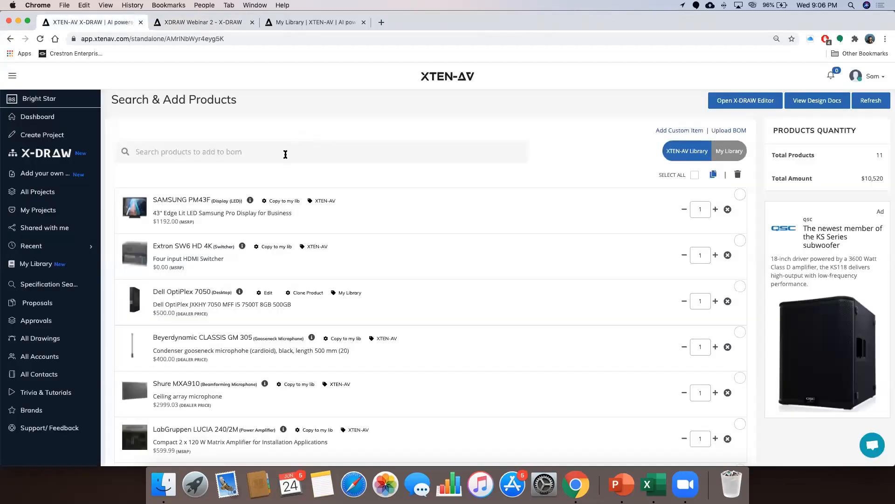
{"action": "left_click", "coordinate": [286, 152]}
{"action": "type", "text": "cp3"}
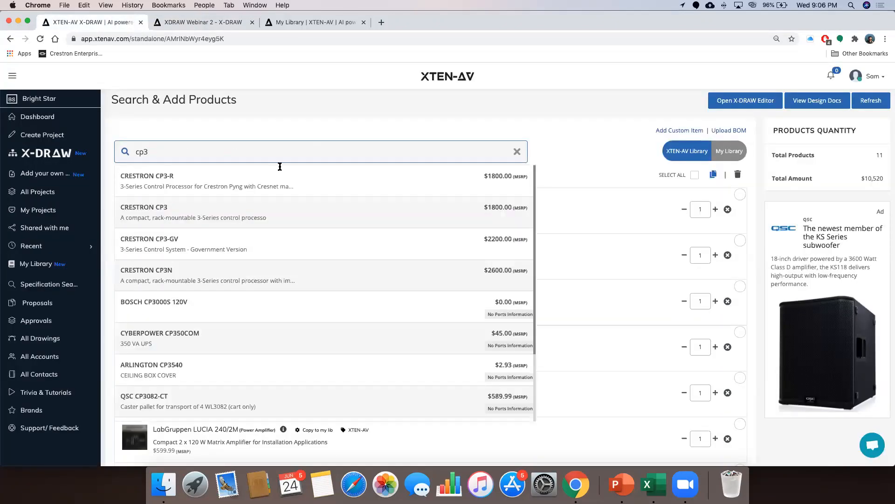
{"action": "left_click", "coordinate": [226, 207]}
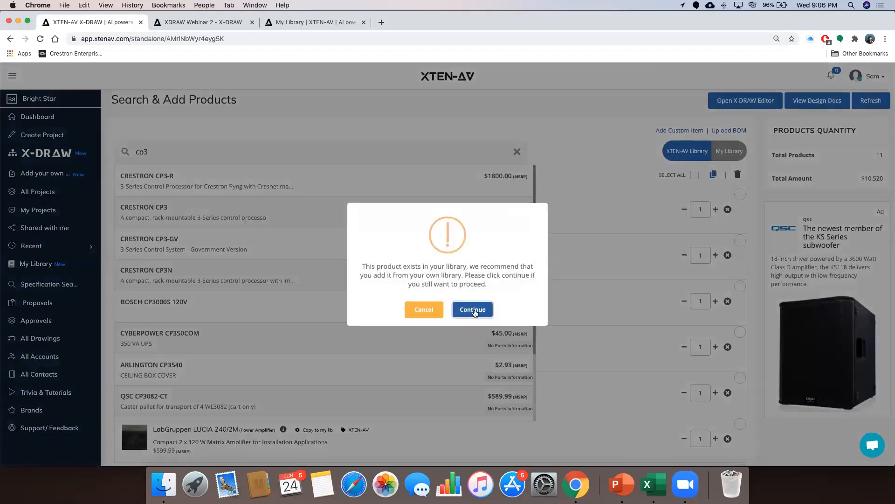
{"action": "left_click", "coordinate": [473, 310]}
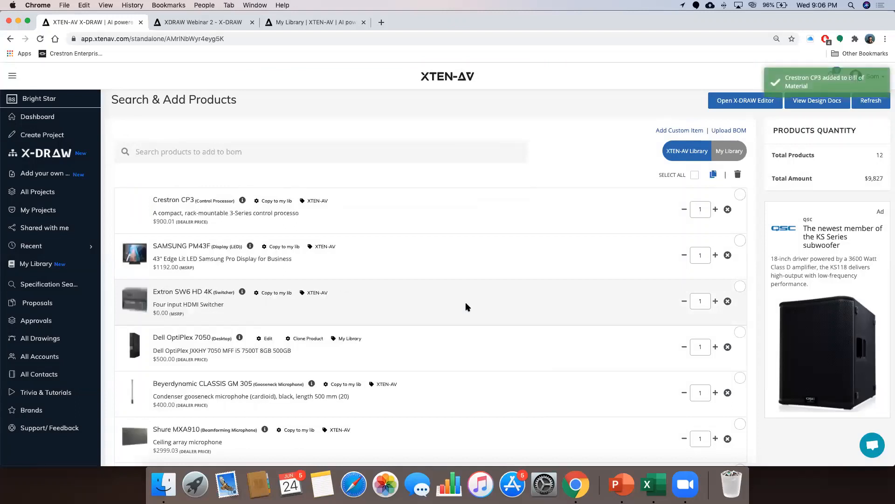
Search the XTEN-AV library for TSW and add the Crestron TSW-760-W-S touch screen to the BOM
{"action": "left_click", "coordinate": [177, 153]}
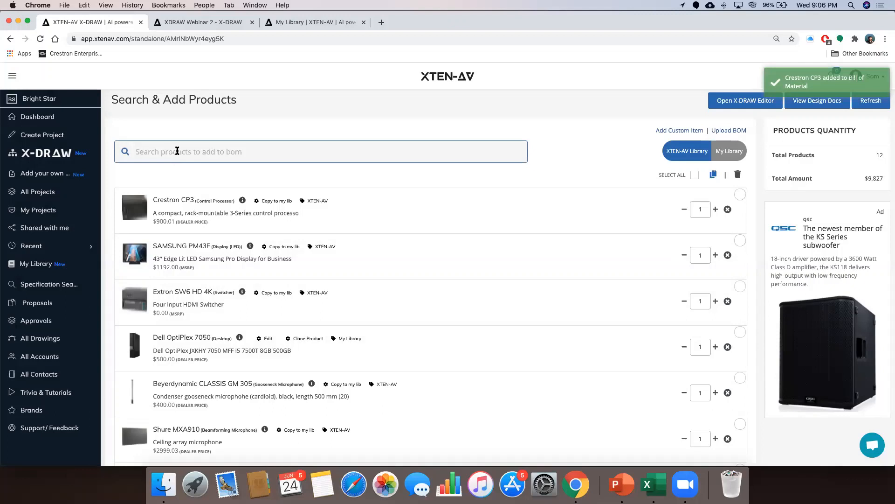
{"action": "type", "text": "TSW"}
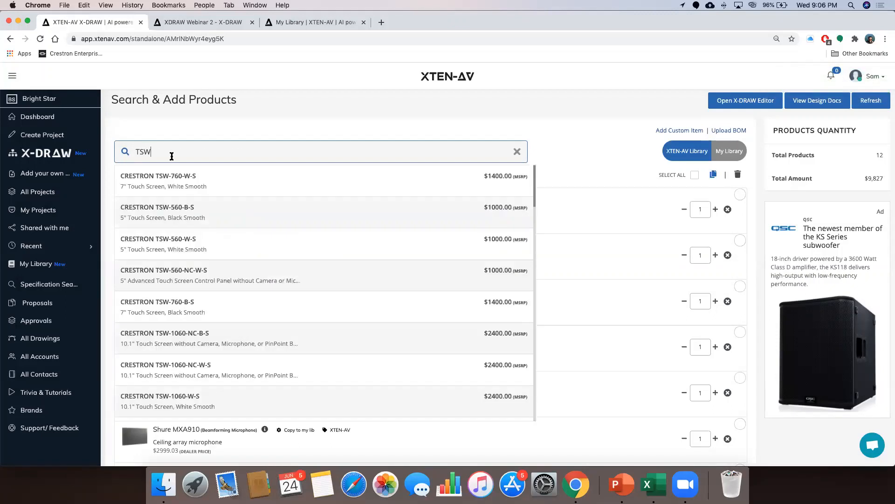
{"action": "left_click", "coordinate": [166, 182]}
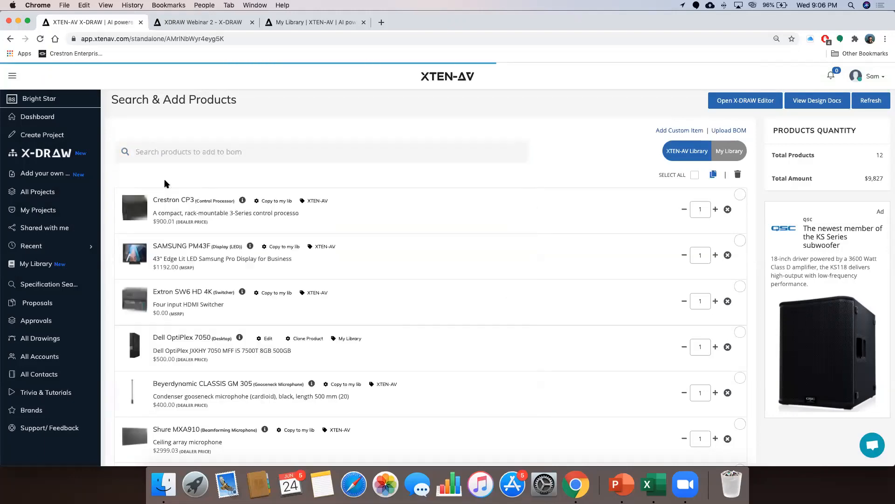
Pull the newly added control products into the XDRAW Webinar 2 schematic and dismiss the save message
{"action": "left_click", "coordinate": [182, 23]}
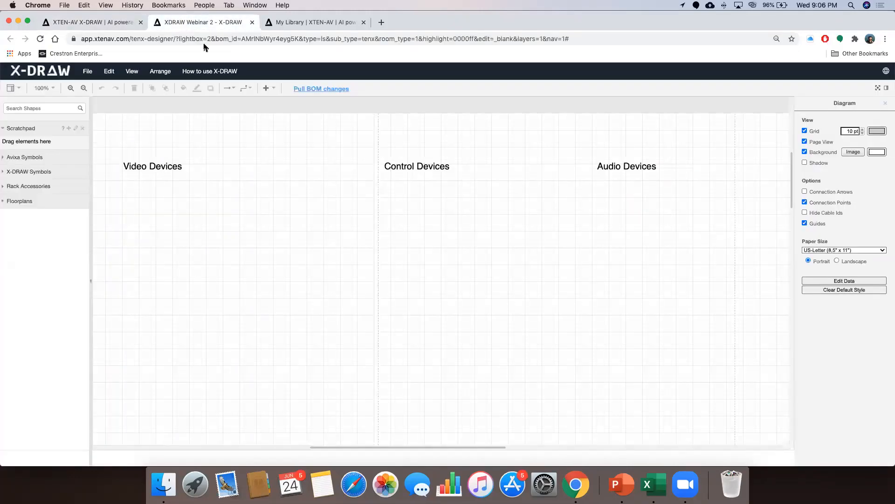
{"action": "left_click", "coordinate": [312, 90]}
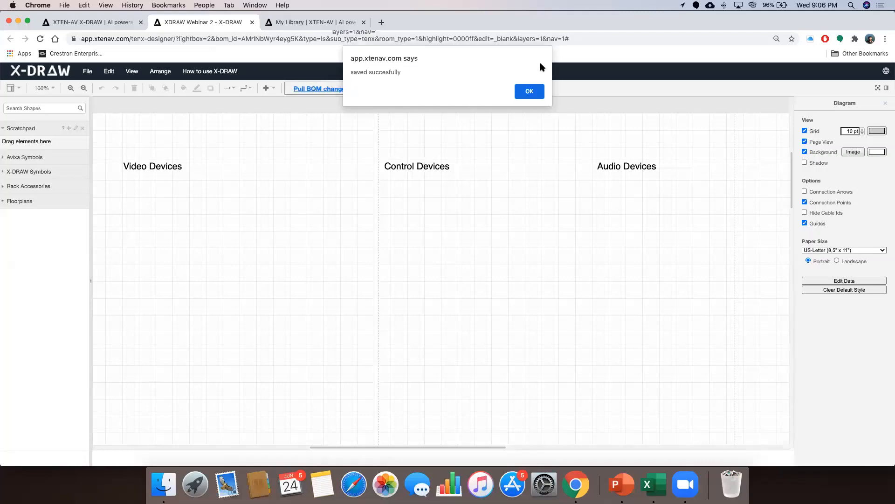
{"action": "left_click", "coordinate": [528, 92]}
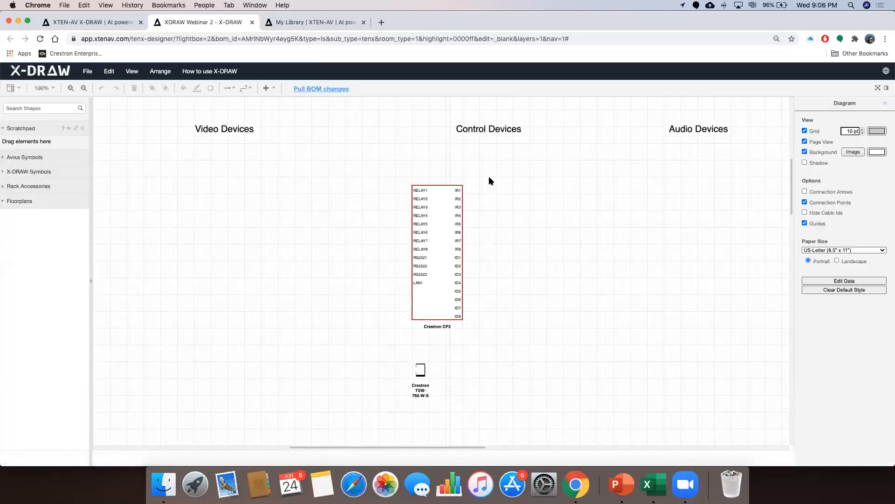
Shift the Crestron CP3 and the TSW-760-W-S touch screen to the right under Control Devices
{"action": "left_click_drag", "start_coordinate": [448, 236], "coordinate": [514, 243]}
{"action": "left_click_drag", "start_coordinate": [421, 370], "coordinate": [463, 366]}
Move the Dell OptiPlex 7050, Extron SW6 HD 4K and SAMSUNG PM43F up into the free area under Video Devices
{"action": "scroll", "coordinate": [352, 275], "scroll_direction": "down", "scroll_amount": 5}
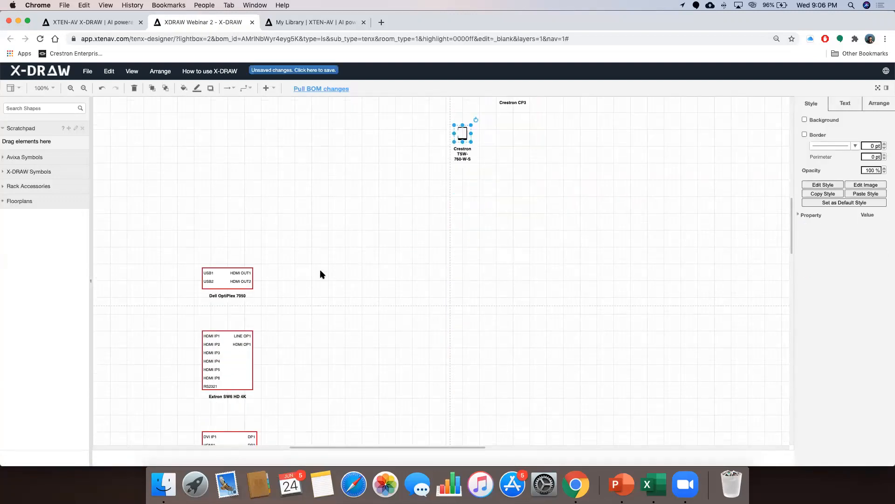
{"action": "scroll", "coordinate": [252, 260], "scroll_direction": "up", "scroll_amount": 2}
{"action": "left_click_drag", "start_coordinate": [222, 359], "coordinate": [151, 141]}
{"action": "scroll", "coordinate": [278, 316], "scroll_direction": "up", "scroll_amount": 1}
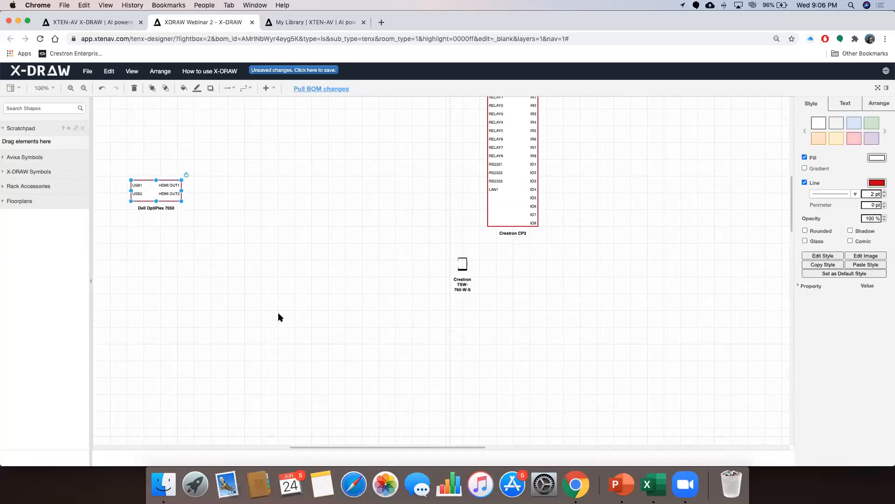
{"action": "scroll", "coordinate": [279, 316], "scroll_direction": "down", "scroll_amount": 2}
{"action": "scroll", "coordinate": [278, 317], "scroll_direction": "up", "scroll_amount": 2}
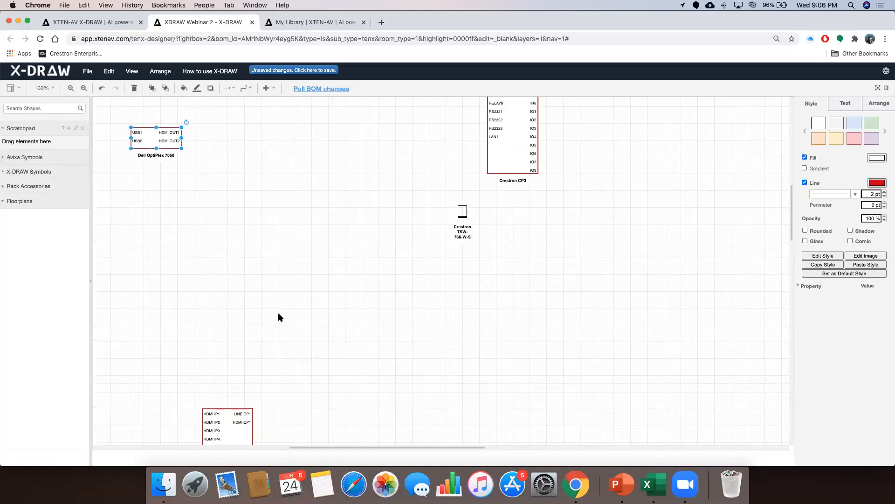
{"action": "left_click_drag", "start_coordinate": [223, 421], "coordinate": [244, 162]}
{"action": "scroll", "coordinate": [280, 258], "scroll_direction": "down", "scroll_amount": 6}
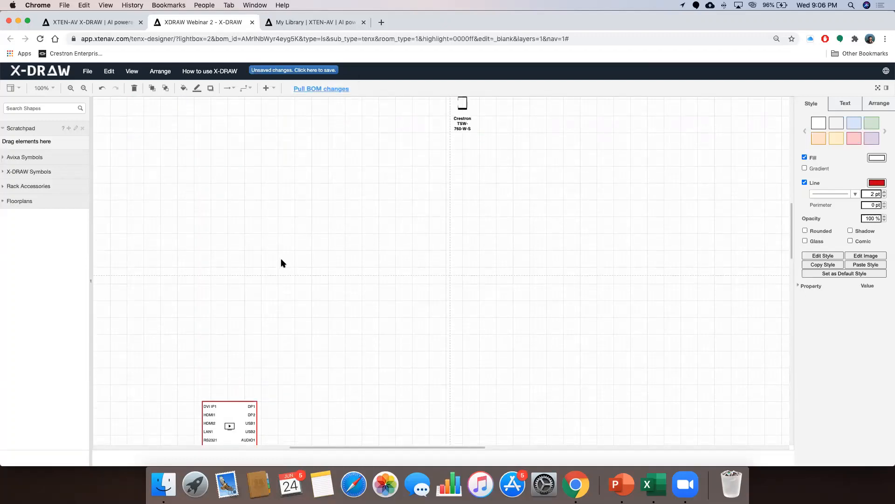
{"action": "left_click_drag", "start_coordinate": [241, 331], "coordinate": [346, 88]}
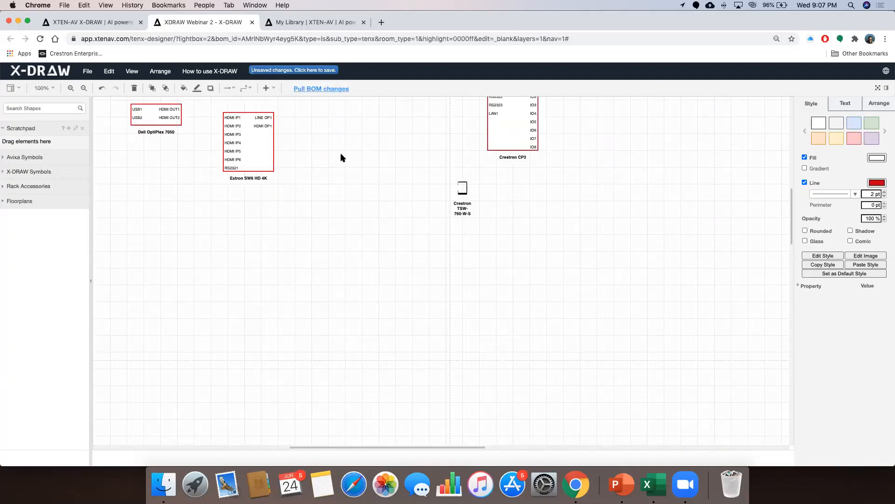
Arrange the Dell OptiPlex, Extron switcher and SAMSUNG display in a compact left-to-right row
{"action": "scroll", "coordinate": [340, 158], "scroll_direction": "up", "scroll_amount": 5}
{"action": "scroll", "coordinate": [348, 149], "scroll_direction": "down", "scroll_amount": 3}
{"action": "left_click_drag", "start_coordinate": [356, 144], "coordinate": [365, 236]}
{"action": "left_click_drag", "start_coordinate": [257, 245], "coordinate": [258, 196]}
{"action": "left_click_drag", "start_coordinate": [157, 231], "coordinate": [134, 190]}
{"action": "left_click_drag", "start_coordinate": [247, 227], "coordinate": [213, 209]}
{"action": "left_click_drag", "start_coordinate": [374, 229], "coordinate": [320, 180]}
Connect the Dell's HDMI OUT1 to the Extron's HDMI IP1, and the Extron's HDMI OP1 to the SAMSUNG's HDMI1
{"action": "mouse_move", "coordinate": [230, 191]}
{"action": "left_mouse_down"}
{"action": "mouse_move", "coordinate": [224, 200]}
{"action": "mouse_move", "coordinate": [235, 205]}
{"action": "left_mouse_up"}
{"action": "mouse_move", "coordinate": [158, 192]}
{"action": "left_mouse_down"}
{"action": "mouse_move", "coordinate": [260, 191]}
{"action": "mouse_move", "coordinate": [238, 191]}
{"action": "mouse_move", "coordinate": [288, 174]}
{"action": "left_mouse_up"}
{"action": "left_click", "coordinate": [249, 206]}
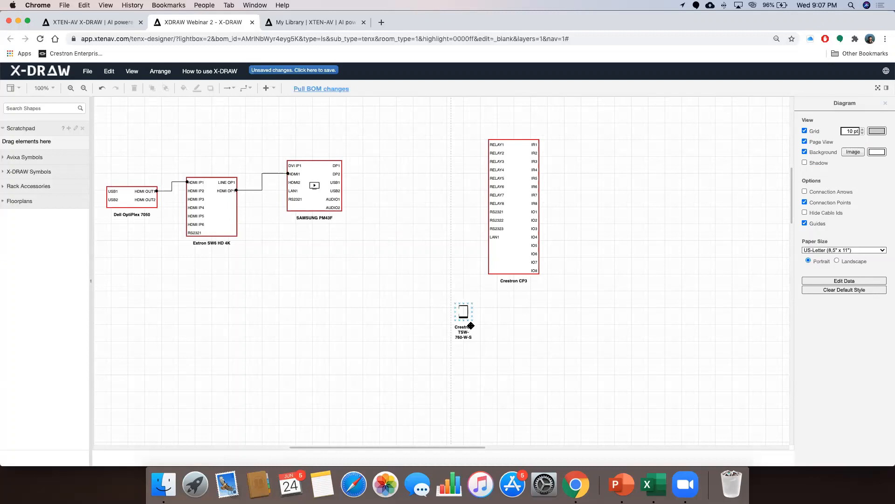
Move the Crestron CP3 below the SAMSUNG display and place the TSW-760-W-S touch screen to its left
{"action": "left_click_drag", "start_coordinate": [512, 257], "coordinate": [426, 341]}
{"action": "left_click_drag", "start_coordinate": [312, 405], "coordinate": [312, 404]}
{"action": "left_click_drag", "start_coordinate": [461, 314], "coordinate": [208, 388]}
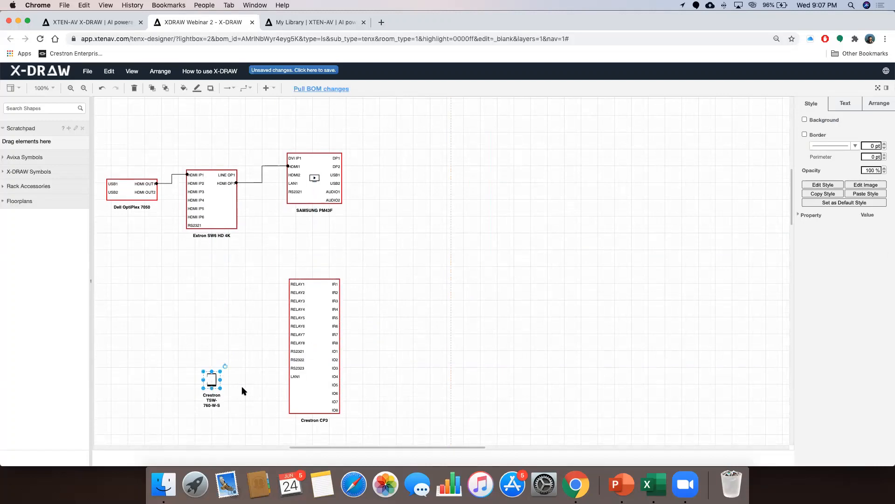
Connect the CP3's LAN1 port to the touch screen and its RS2321 port to the SAMSUNG PM43F's RS2321 port
{"action": "left_click", "coordinate": [286, 376]}
{"action": "left_click_drag", "start_coordinate": [289, 376], "coordinate": [215, 382]}
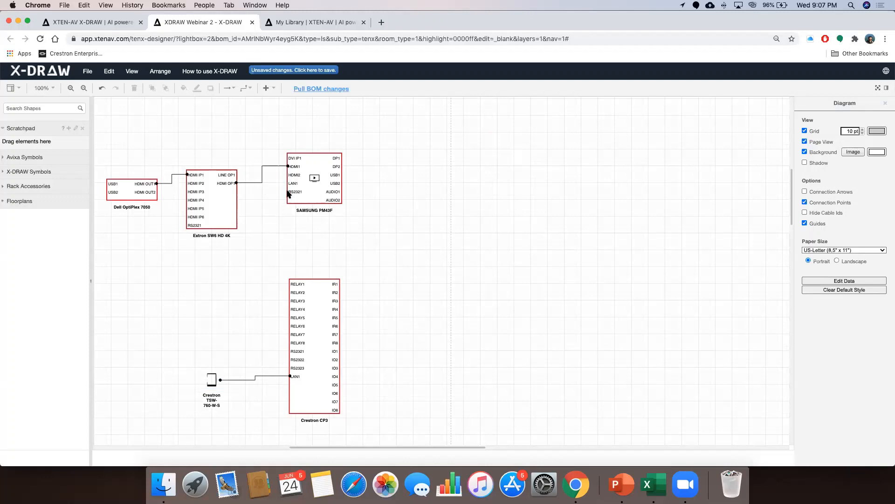
{"action": "left_click_drag", "start_coordinate": [311, 315], "coordinate": [288, 324]}
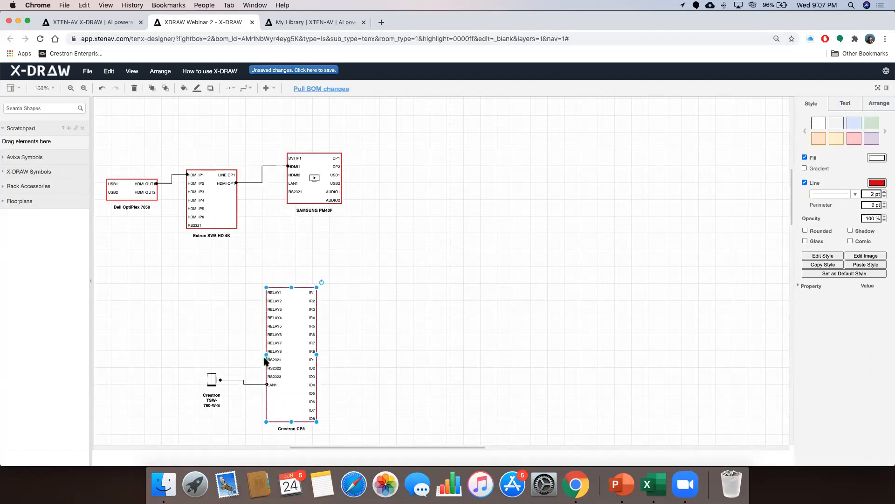
{"action": "left_click_drag", "start_coordinate": [261, 358], "coordinate": [287, 191]}
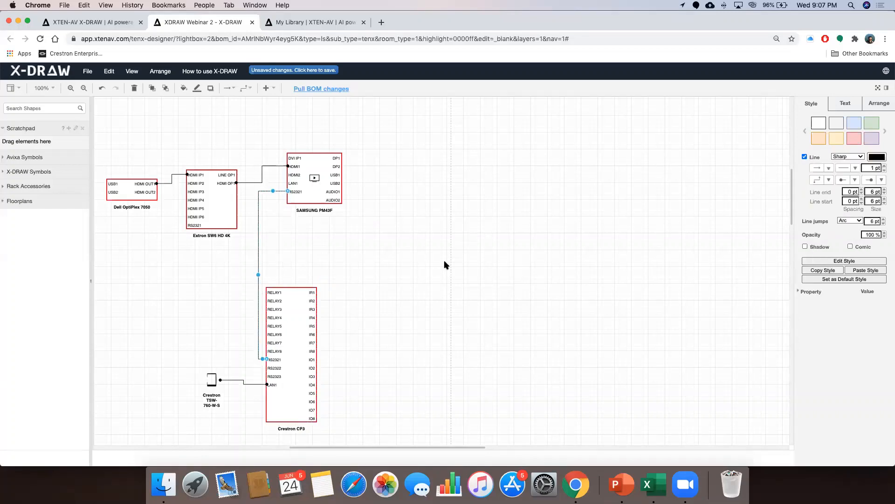
Move the QSC Q-SYS Core 110f up the drawing to sit to the right of the video devices
{"action": "scroll", "coordinate": [607, 257], "scroll_direction": "right", "scroll_amount": 10}
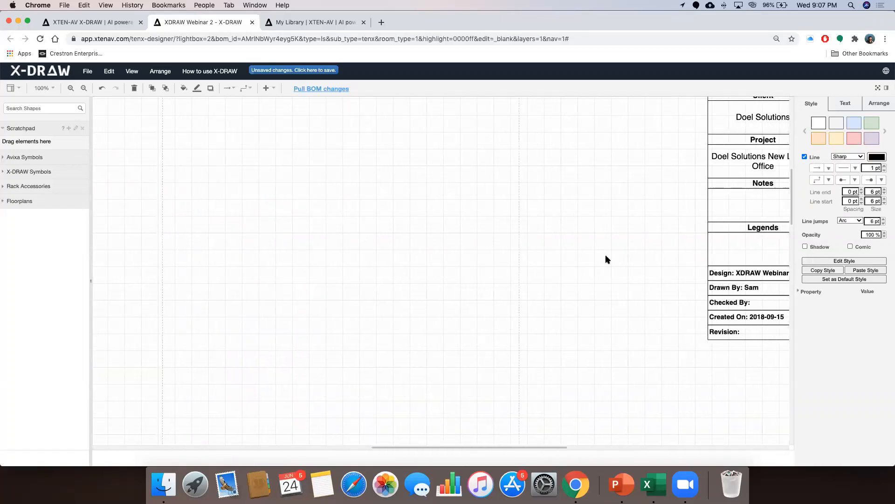
{"action": "scroll", "coordinate": [607, 260], "scroll_direction": "left", "scroll_amount": 10}
{"action": "scroll", "coordinate": [608, 260], "scroll_direction": "down", "scroll_amount": 5}
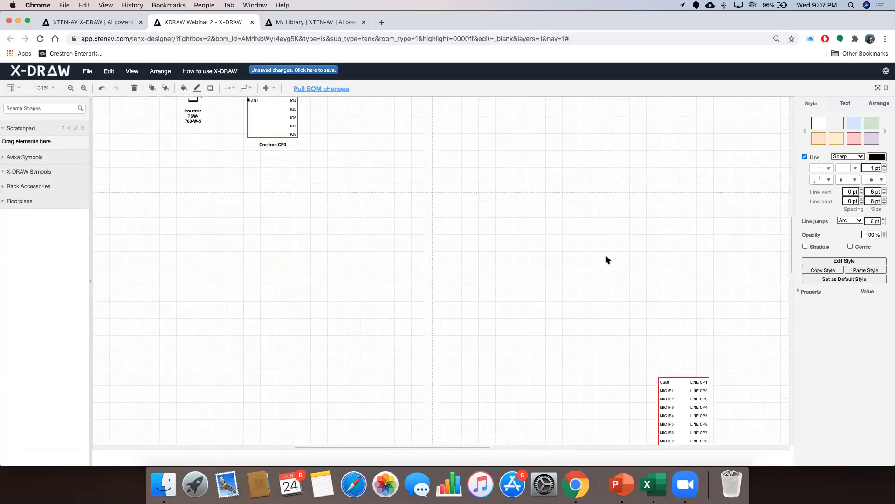
{"action": "scroll", "coordinate": [606, 255], "scroll_direction": "down", "scroll_amount": 3}
{"action": "left_click_drag", "start_coordinate": [674, 323], "coordinate": [493, 116]}
{"action": "scroll", "coordinate": [601, 181], "scroll_direction": "up", "scroll_amount": 3}
{"action": "left_click_drag", "start_coordinate": [508, 267], "coordinate": [531, 176]}
{"action": "scroll", "coordinate": [600, 182], "scroll_direction": "up", "scroll_amount": 4}
{"action": "scroll", "coordinate": [535, 324], "scroll_direction": "up", "scroll_amount": 1}
{"action": "left_click_drag", "start_coordinate": [535, 324], "coordinate": [521, 167]}
{"action": "scroll", "coordinate": [612, 195], "scroll_direction": "up", "scroll_amount": 5}
{"action": "left_click_drag", "start_coordinate": [524, 269], "coordinate": [619, 306]}
Move the LabGruppen amplifier, both microphones and the TANNOY speakers together up to the right of the QSC Core 110f
{"action": "scroll", "coordinate": [619, 306], "scroll_direction": "down", "scroll_amount": 15}
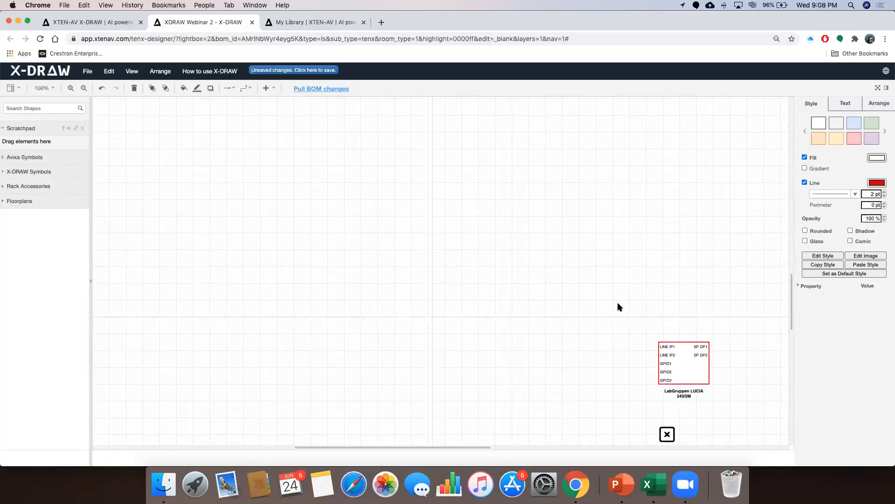
{"action": "scroll", "coordinate": [620, 307], "scroll_direction": "down", "scroll_amount": 12}
{"action": "left_click_drag", "start_coordinate": [615, 410], "coordinate": [713, 138]}
{"action": "left_click_drag", "start_coordinate": [671, 176], "coordinate": [491, 124]}
{"action": "left_click_drag", "start_coordinate": [487, 71], "coordinate": [548, 142]}
{"action": "left_click_drag", "start_coordinate": [613, 158], "coordinate": [628, 145]}
{"action": "left_click", "coordinate": [459, 160]}
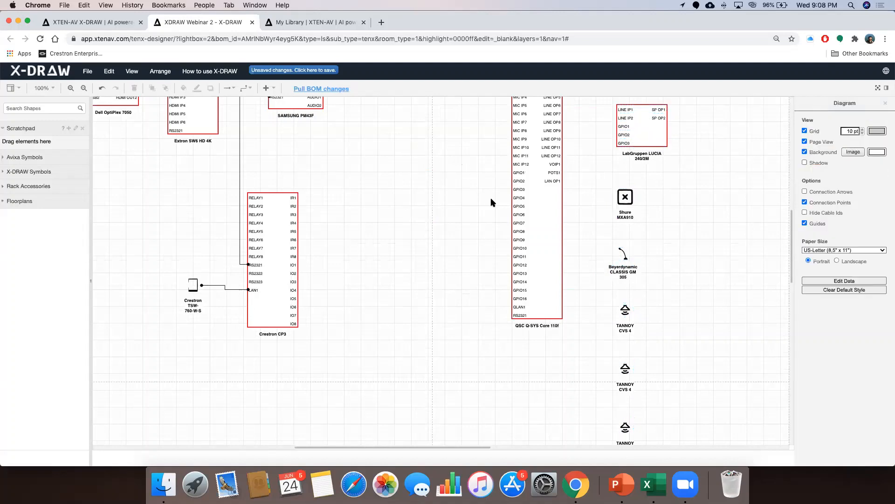
Move the Beyerdynamic CLASSIS GM 305 to the left of the QSC Core 110f and connect it to MIC IP1
{"action": "left_click_drag", "start_coordinate": [624, 253], "coordinate": [435, 114]}
{"action": "scroll", "coordinate": [471, 160], "scroll_direction": "up", "scroll_amount": 4}
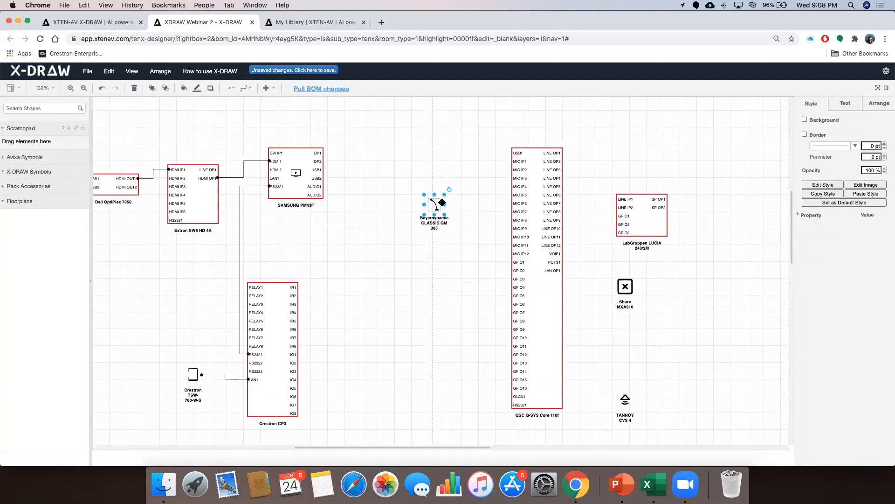
{"action": "left_click_drag", "start_coordinate": [434, 203], "coordinate": [512, 161]}
{"action": "left_click", "coordinate": [482, 178]}
Shift the QSC Core 110f and its connected Beyerdynamic microphone together leftward, closer to the SAMSUNG display
{"action": "left_click_drag", "start_coordinate": [546, 200], "coordinate": [508, 188]}
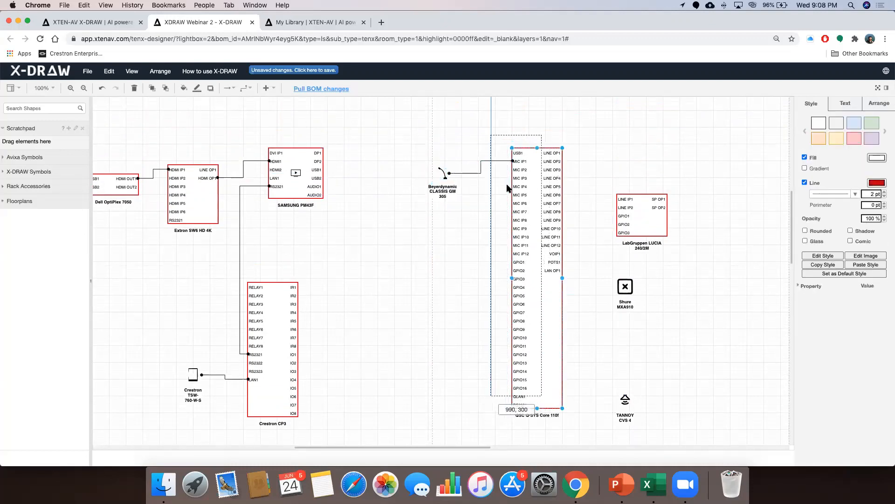
{"action": "left_click_drag", "start_coordinate": [419, 143], "coordinate": [566, 418]}
{"action": "left_click_drag", "start_coordinate": [523, 270], "coordinate": [458, 213]}
{"action": "left_click", "coordinate": [567, 230]}
Place the LabGruppen amplifier and Shure MXA910 beside the QSC Core, wiring LINE OP1 to LINE IP1 and the Shure to QLAN1
{"action": "left_click_drag", "start_coordinate": [644, 227], "coordinate": [544, 171]}
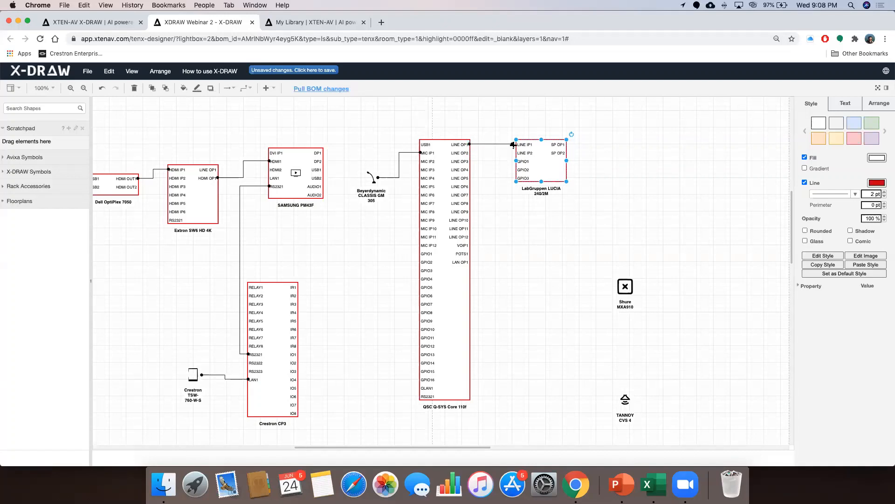
{"action": "mouse_move", "coordinate": [514, 145]}
{"action": "left_mouse_down"}
{"action": "mouse_move", "coordinate": [535, 152]}
{"action": "mouse_move", "coordinate": [515, 151]}
{"action": "left_mouse_up"}
{"action": "left_click_drag", "start_coordinate": [626, 286], "coordinate": [420, 388]}
{"action": "left_click", "coordinate": [374, 388]}
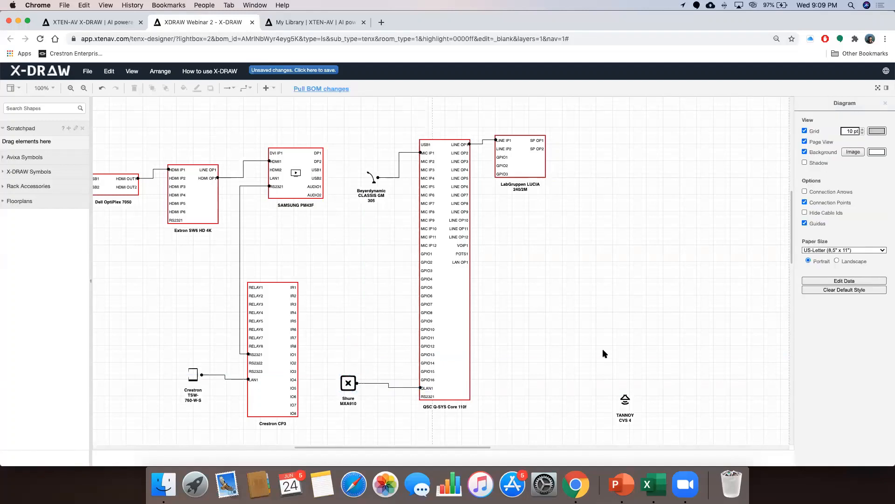
Move the four TANNOY CVS 4 speakers up into a two-by-two arrangement to the right of the LabGruppen amplifier
{"action": "scroll", "coordinate": [605, 351], "scroll_direction": "down", "scroll_amount": 3}
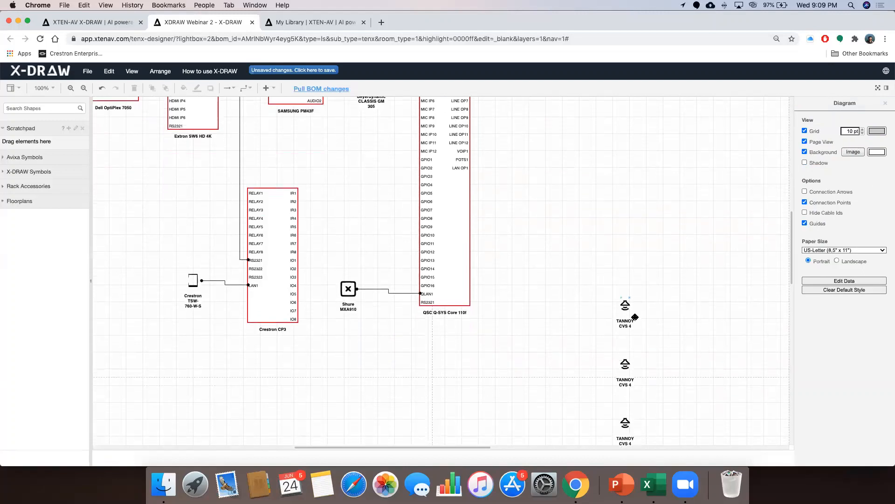
{"action": "left_click_drag", "start_coordinate": [624, 306], "coordinate": [606, 98]}
{"action": "left_click_drag", "start_coordinate": [628, 320], "coordinate": [671, 103]}
{"action": "left_click_drag", "start_coordinate": [625, 423], "coordinate": [610, 183]}
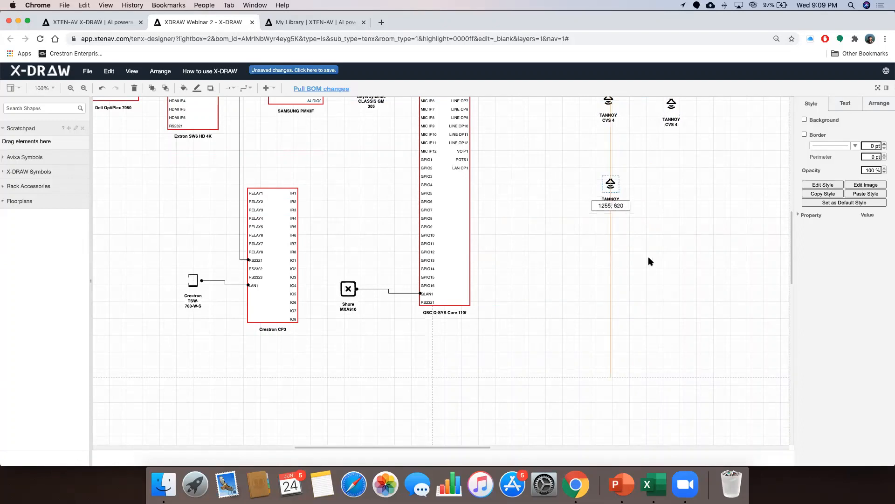
{"action": "scroll", "coordinate": [648, 257], "scroll_direction": "down", "scroll_amount": 3}
{"action": "left_click_drag", "start_coordinate": [625, 405], "coordinate": [630, 108]}
{"action": "scroll", "coordinate": [674, 202], "scroll_direction": "up", "scroll_amount": 5}
{"action": "scroll", "coordinate": [673, 203], "scroll_direction": "up", "scroll_amount": 2}
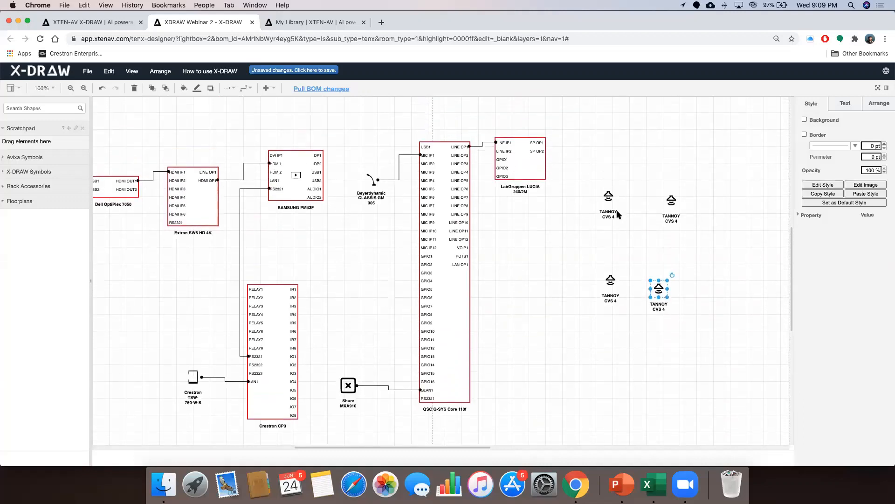
Place the two upper TANNOY CVS 4 speakers side by side, level with the LabGruppen amplifier
{"action": "left_click_drag", "start_coordinate": [609, 200], "coordinate": [608, 154]}
{"action": "left_click_drag", "start_coordinate": [694, 239], "coordinate": [694, 237]}
{"action": "mouse_move", "coordinate": [671, 204]}
{"action": "left_mouse_down"}
{"action": "mouse_move", "coordinate": [653, 152]}
{"action": "mouse_move", "coordinate": [614, 138]}
{"action": "mouse_move", "coordinate": [630, 134]}
{"action": "mouse_move", "coordinate": [684, 196]}
{"action": "left_mouse_up"}
Try to align the two upper TANNOY CVS 4 speakers on their centers and undo the alignment
{"action": "left_click", "coordinate": [879, 107]}
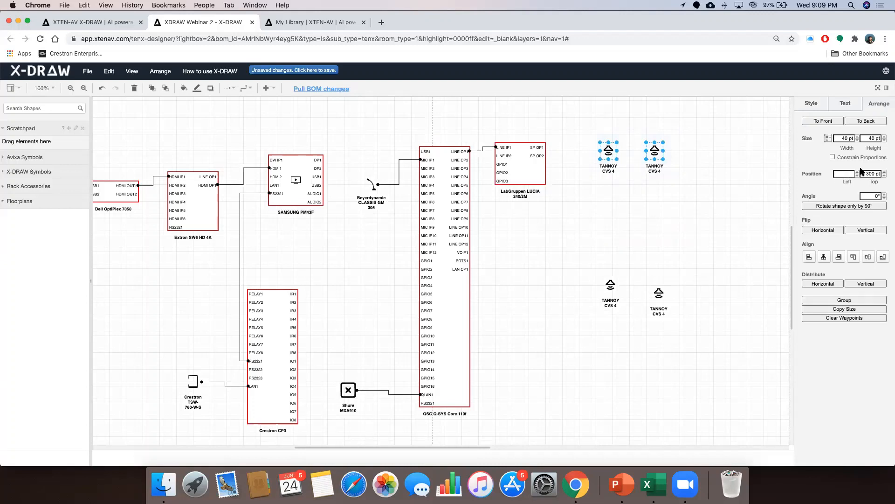
{"action": "left_click", "coordinate": [824, 257]}
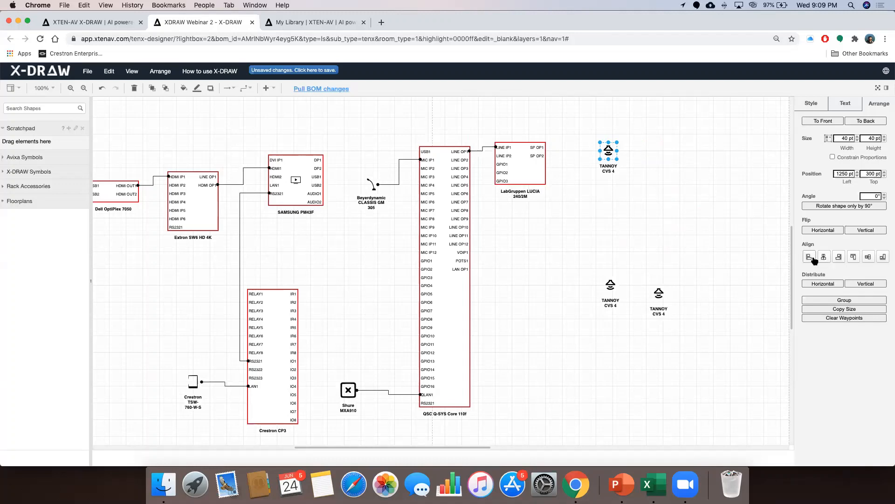
{"action": "key", "text": "super+z"}
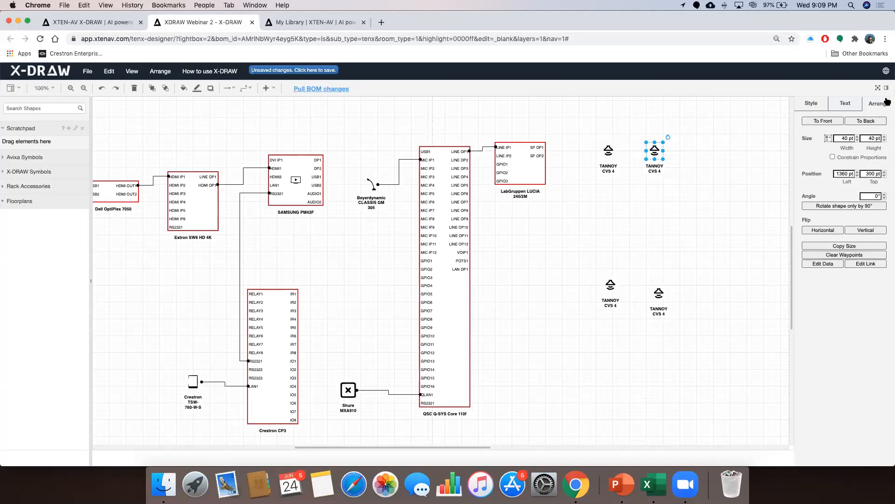
{"action": "left_click", "coordinate": [846, 104]}
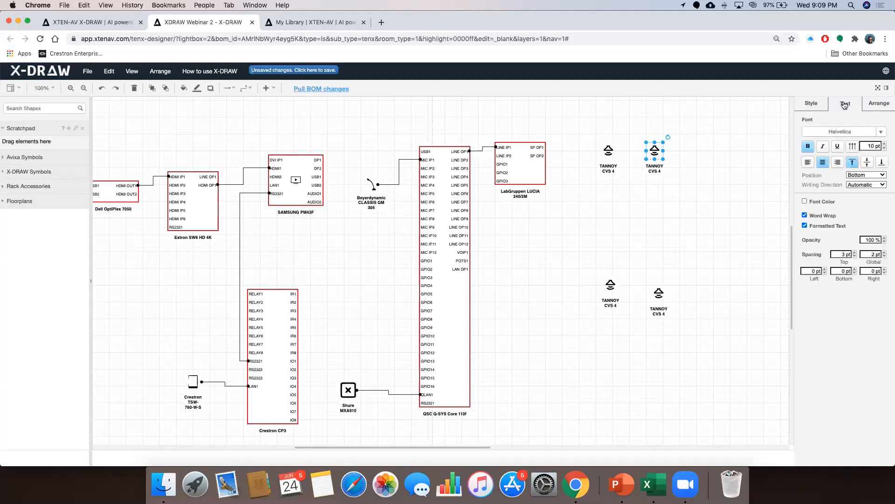
{"action": "left_click", "coordinate": [886, 107]}
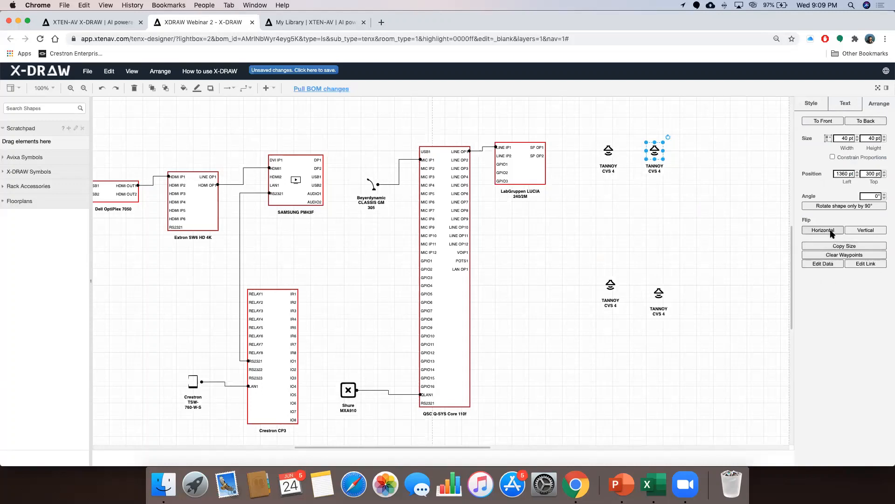
{"action": "left_click", "coordinate": [811, 105]}
{"action": "left_click", "coordinate": [872, 108]}
{"action": "left_click", "coordinate": [660, 247]}
Move the two lower TANNOY CVS 4 speakers up, level with each other and directly beneath the upper pair
{"action": "left_click_drag", "start_coordinate": [611, 285], "coordinate": [611, 210]}
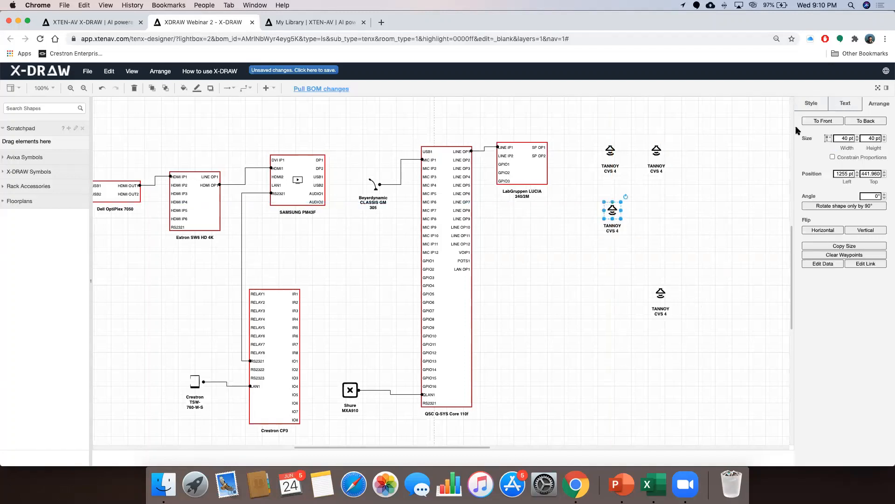
{"action": "left_click", "coordinate": [810, 106]}
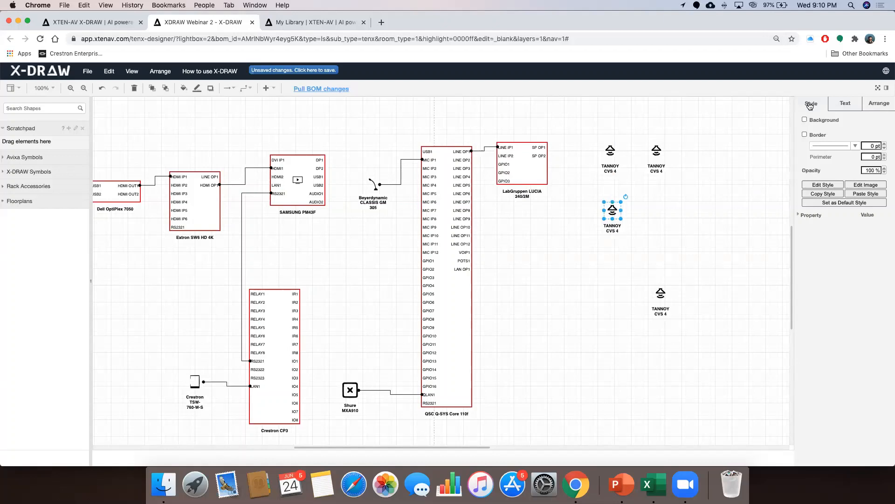
{"action": "left_click_drag", "start_coordinate": [661, 293], "coordinate": [657, 211]}
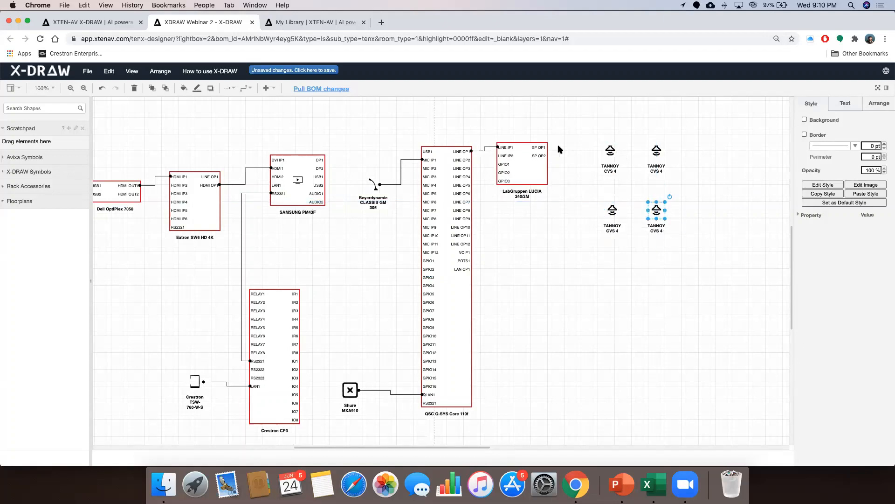
Wire LabGruppen SP OP1 to the upper TANNOY pair and SP OP2 to the lower pair, linking the speakers within each pair
{"action": "mouse_move", "coordinate": [546, 147]}
{"action": "left_mouse_down"}
{"action": "mouse_move", "coordinate": [606, 152]}
{"action": "mouse_move", "coordinate": [606, 142]}
{"action": "mouse_move", "coordinate": [650, 138]}
{"action": "left_mouse_up"}
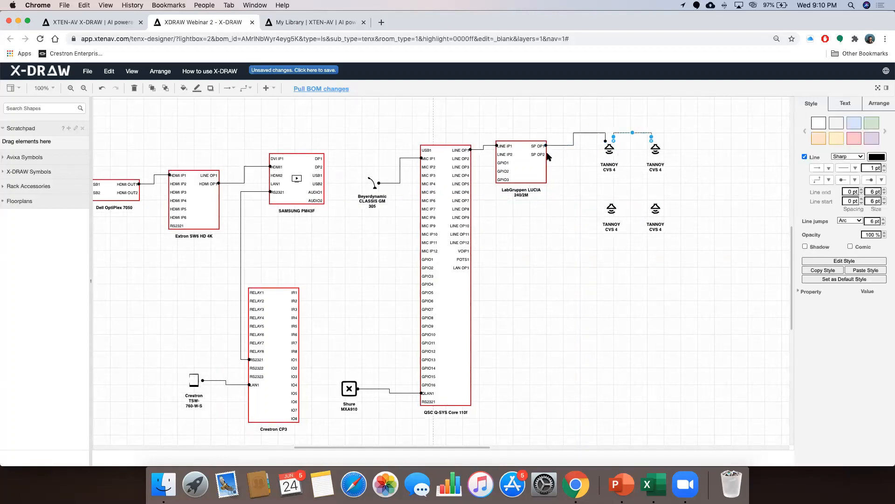
{"action": "left_click_drag", "start_coordinate": [612, 208], "coordinate": [578, 187]}
{"action": "left_click_drag", "start_coordinate": [578, 187], "coordinate": [573, 176]}
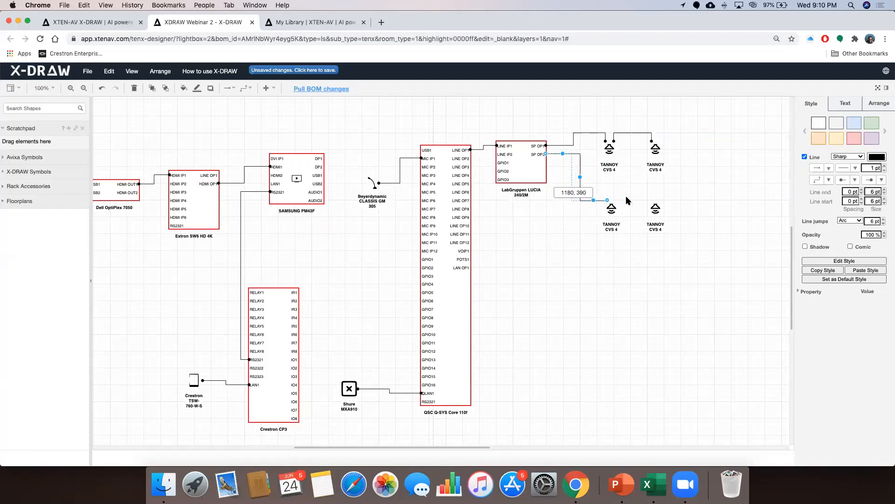
{"action": "left_click", "coordinate": [632, 206]}
{"action": "left_click_drag", "start_coordinate": [615, 200], "coordinate": [651, 200]}
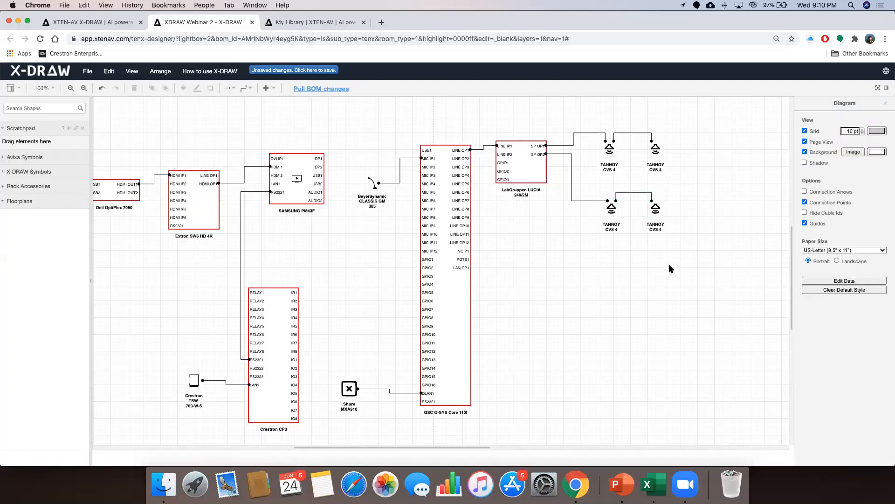
Examine the wired schematic from the Dell OptiPlex across to the TANNOY speakers
{"action": "scroll", "coordinate": [609, 280], "scroll_direction": "down", "scroll_amount": 1}
{"action": "scroll", "coordinate": [608, 280], "scroll_direction": "up", "scroll_amount": 1}
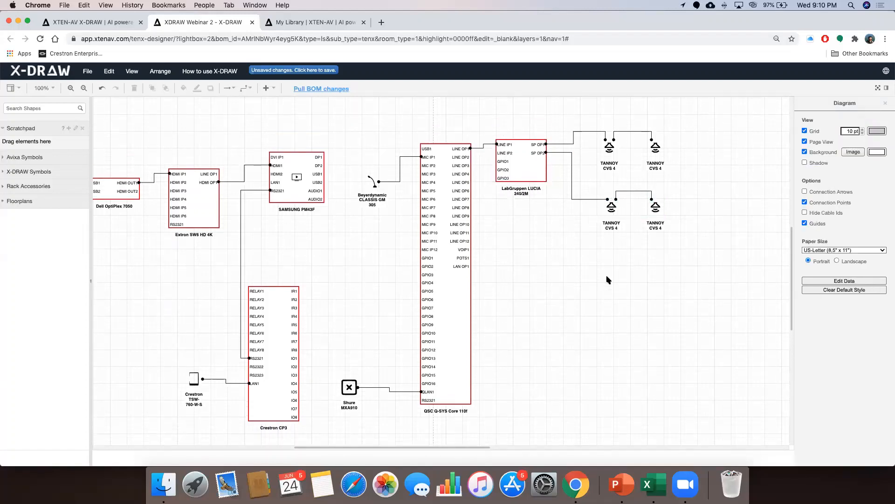
{"action": "scroll", "coordinate": [608, 280], "scroll_direction": "left", "scroll_amount": 3}
{"action": "scroll", "coordinate": [609, 280], "scroll_direction": "left", "scroll_amount": 2}
{"action": "scroll", "coordinate": [609, 280], "scroll_direction": "right", "scroll_amount": 3}
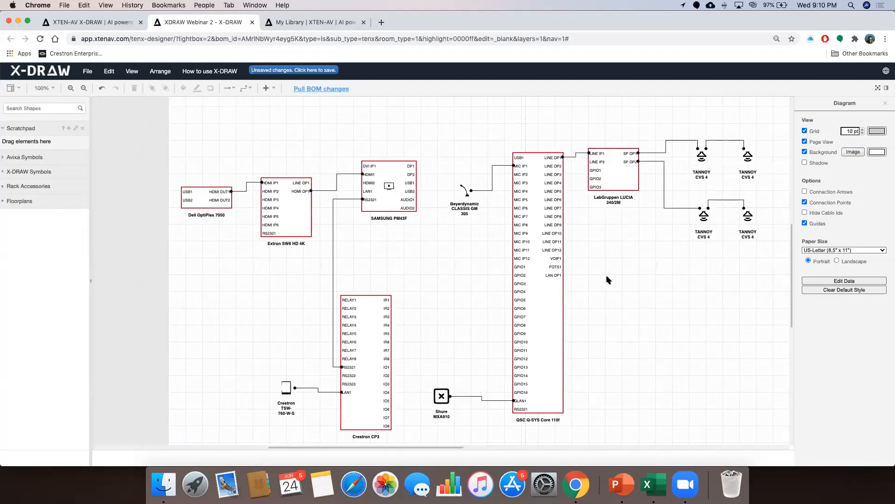
{"action": "scroll", "coordinate": [608, 280], "scroll_direction": "left", "scroll_amount": 1}
{"action": "scroll", "coordinate": [609, 280], "scroll_direction": "left", "scroll_amount": 2}
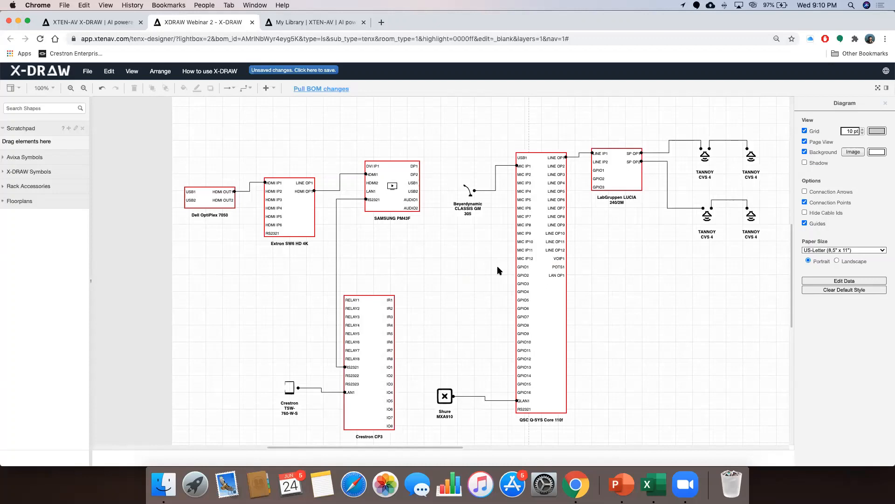
{"action": "scroll", "coordinate": [497, 269], "scroll_direction": "right", "scroll_amount": 2}
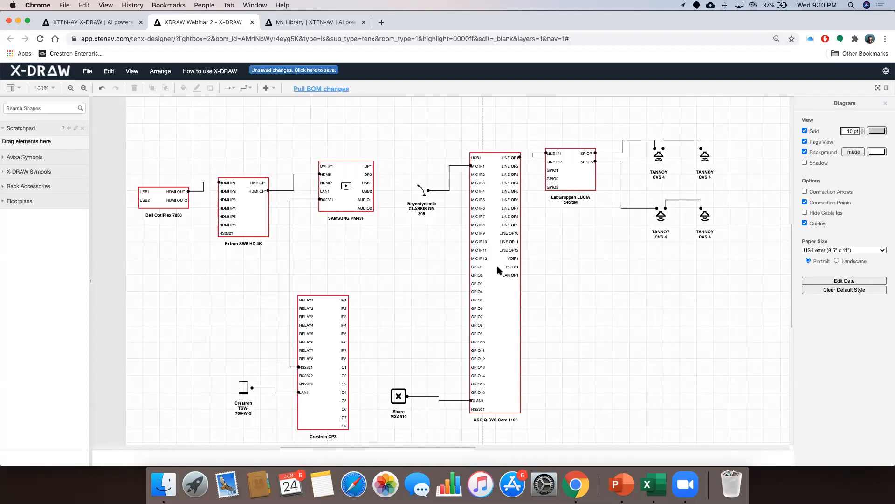
{"action": "scroll", "coordinate": [498, 268], "scroll_direction": "right", "scroll_amount": 1}
Shift the Dell OptiPlex 7050 slightly away from the Extron switcher and label the HDMI cable between them HD1234
{"action": "left_click_drag", "start_coordinate": [150, 197], "coordinate": [141, 198]}
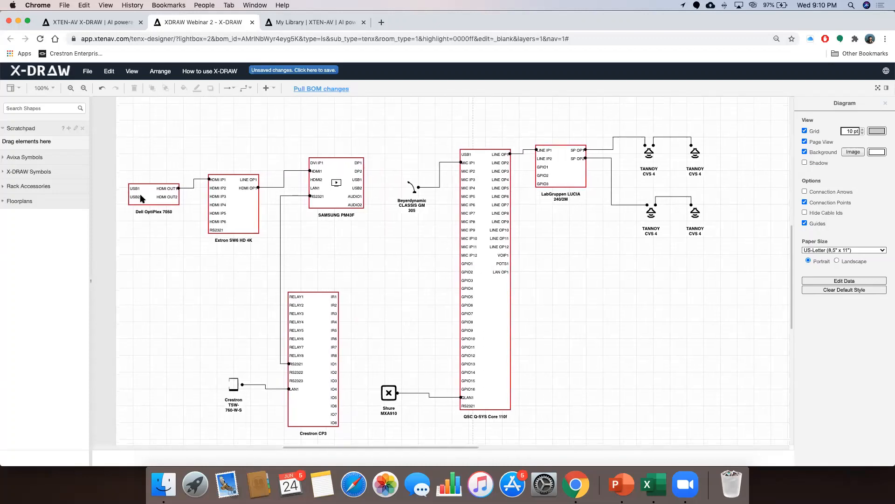
{"action": "left_click", "coordinate": [187, 191]}
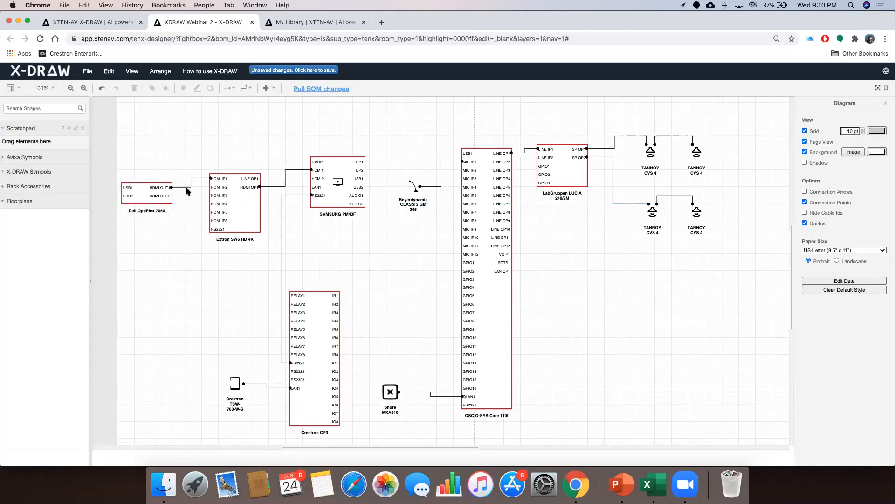
{"action": "left_click", "coordinate": [186, 187]}
{"action": "double_click", "coordinate": [187, 188]}
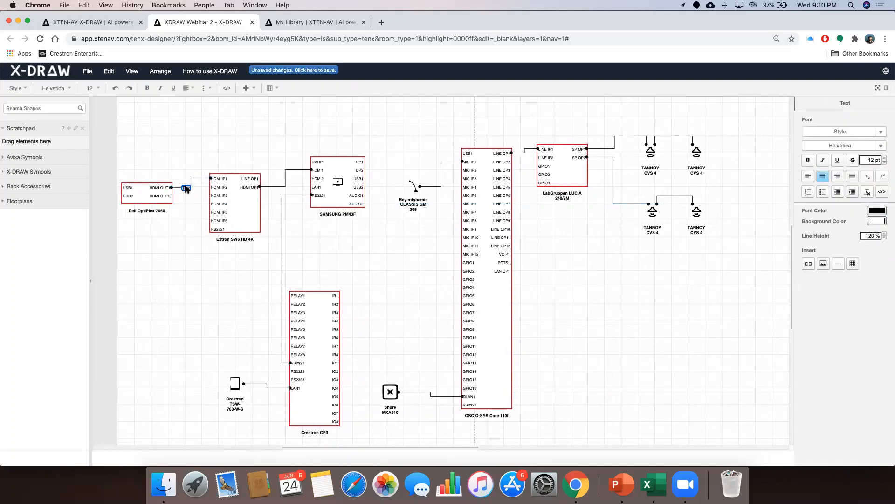
{"action": "type", "text": "HD1234"}
Label the Extron-to-Samsung HDMI cable HDO1234 and the Samsung-to-Crestron CP3 RS232 cable RS2765
{"action": "left_click", "coordinate": [275, 186]}
{"action": "double_click", "coordinate": [275, 187]}
{"action": "type", "text": "HDO1234"}
{"action": "double_click", "coordinate": [281, 211]}
{"action": "type", "text": "RS2765"}
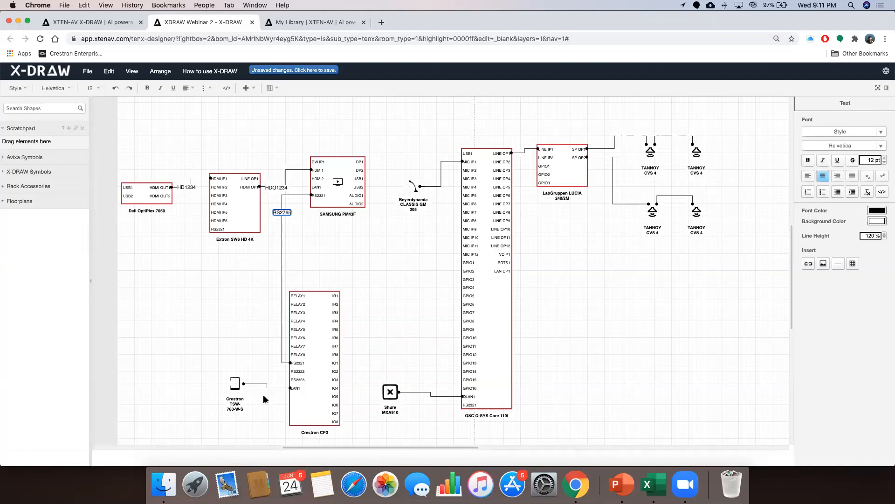
Label the Crestron touch panel's LAN cable CSLAN and the Shure MXA910's cable to the QSC Core MXQLAN
{"action": "double_click", "coordinate": [267, 386]}
{"action": "type", "text": "CSLAN"}
{"action": "double_click", "coordinate": [418, 392]}
{"action": "type", "text": "MXQLAN"}
{"action": "left_click", "coordinate": [420, 337]}
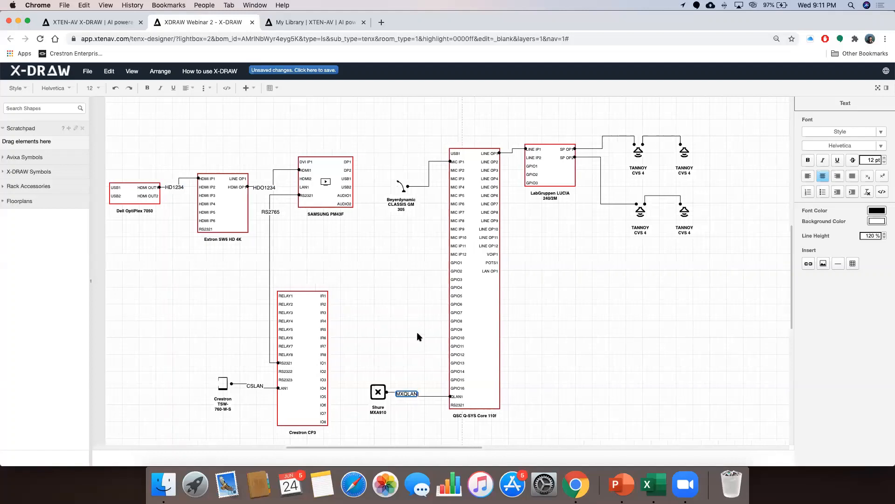
Label the Beyerdynamic microphone cable MC1 and the QSC Core-to-LabGruppen line cable OUT1
{"action": "left_click", "coordinate": [428, 175]}
{"action": "double_click", "coordinate": [428, 175]}
{"action": "type", "text": "M"}
{"action": "scroll", "coordinate": [442, 169], "scroll_direction": "down", "scroll_amount": 1}
{"action": "left_click", "coordinate": [507, 132]}
{"action": "double_click", "coordinate": [508, 123]}
{"action": "type", "text": "OUT1"}
{"action": "key", "text": "BackSpace"}
{"action": "type", "text": "T1"}
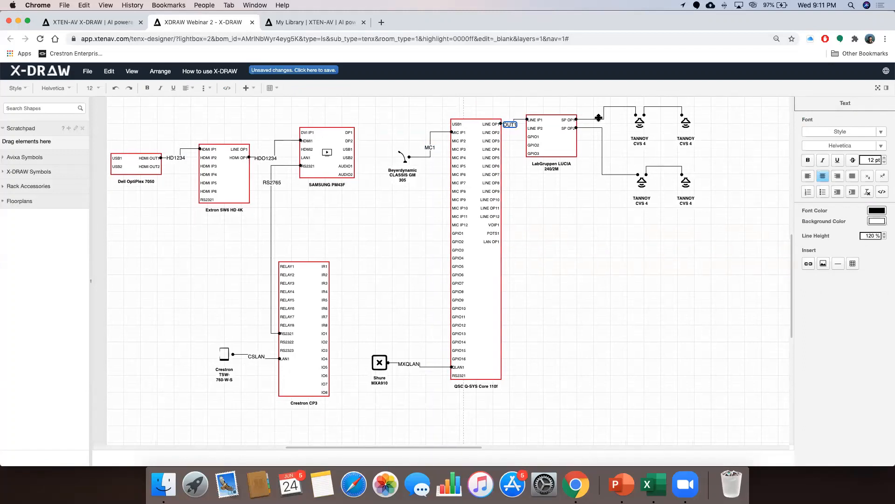
Label the SP OP1 speaker cable SP1 and the link between the two upper TANNOY speakers SP12
{"action": "double_click", "coordinate": [598, 119]}
{"action": "type", "text": "SP1"}
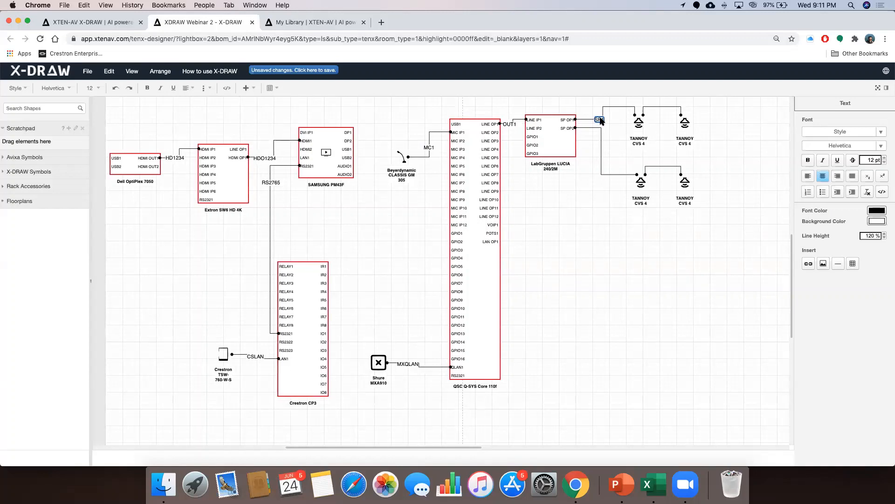
{"action": "scroll", "coordinate": [601, 119], "scroll_direction": "left", "scroll_amount": 1}
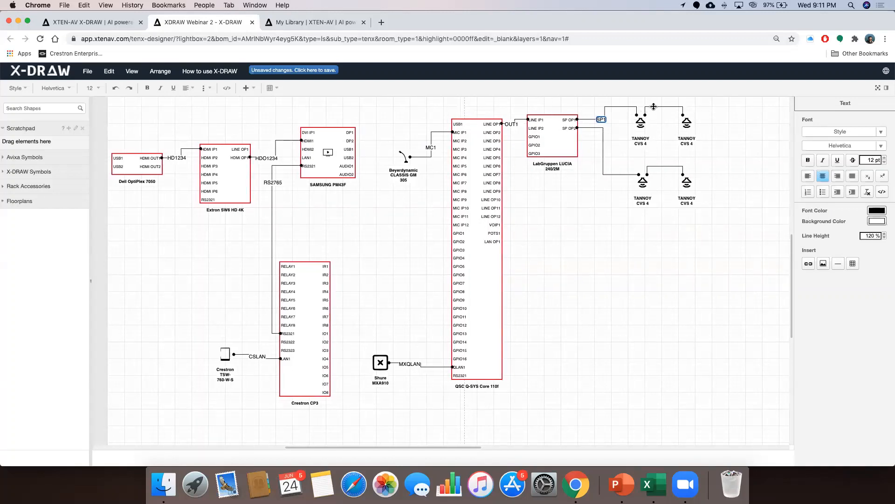
{"action": "double_click", "coordinate": [654, 107]}
{"action": "type", "text": "SP12"}
Label the SP OP2 speaker cable SP2 and the link between the two lower TANNOY speakers SP23
{"action": "double_click", "coordinate": [603, 143]}
{"action": "type", "text": "SP2"}
{"action": "double_click", "coordinate": [666, 168]}
{"action": "type", "text": "SP23"}
{"action": "left_click", "coordinate": [636, 242]}
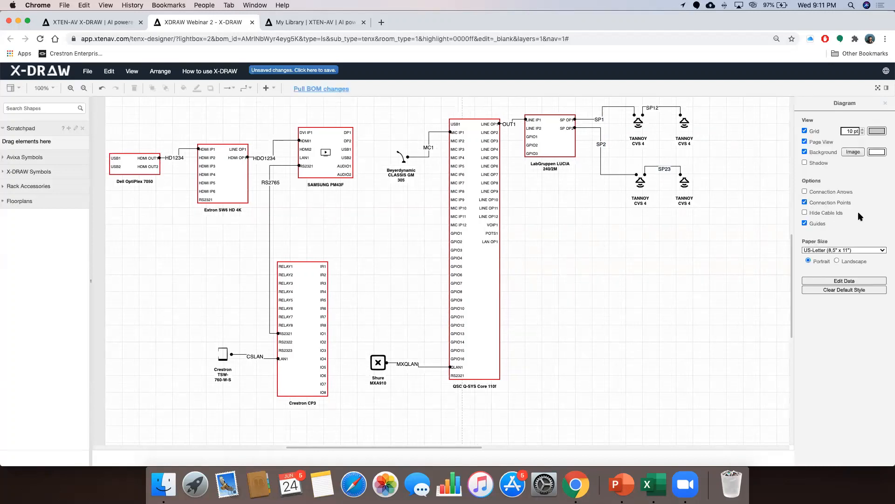
Examine the cable labels and the layout beneath the Video, Control and Audio Devices headings
{"action": "scroll", "coordinate": [599, 256], "scroll_direction": "right", "scroll_amount": 3}
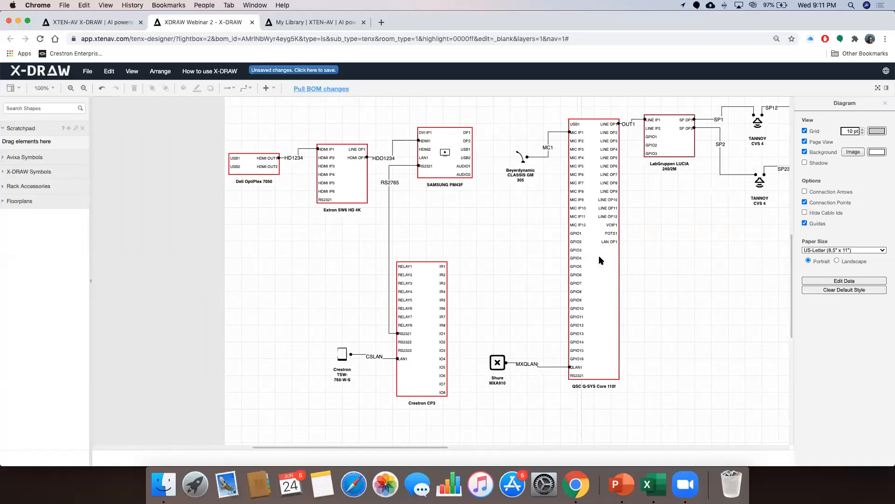
{"action": "scroll", "coordinate": [599, 260], "scroll_direction": "right", "scroll_amount": 1}
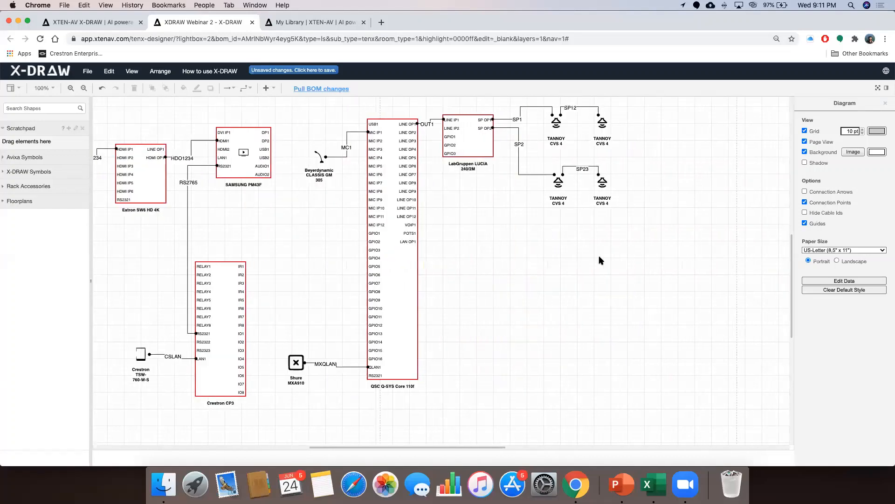
{"action": "scroll", "coordinate": [599, 260], "scroll_direction": "left", "scroll_amount": 2}
{"action": "scroll", "coordinate": [599, 260], "scroll_direction": "left", "scroll_amount": 3}
{"action": "scroll", "coordinate": [600, 260], "scroll_direction": "up", "scroll_amount": 5}
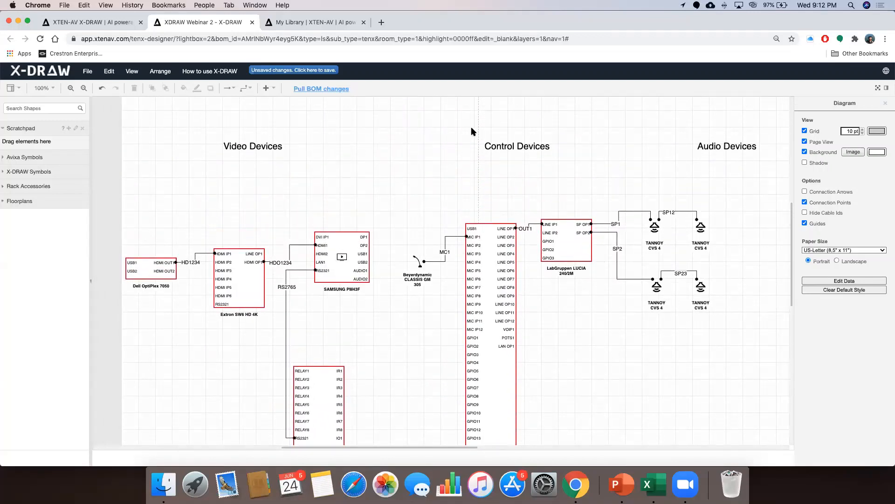
{"action": "scroll", "coordinate": [471, 127], "scroll_direction": "up", "scroll_amount": 2}
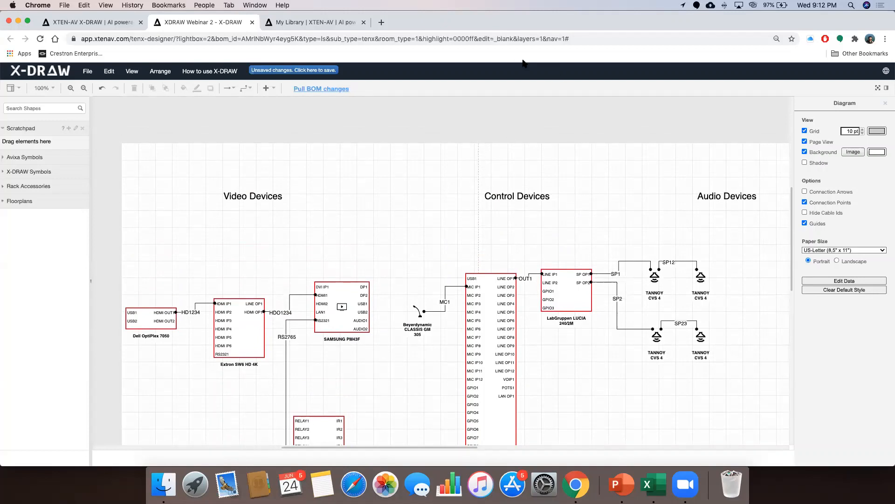
{"action": "scroll", "coordinate": [481, 221], "scroll_direction": "down", "scroll_amount": 10}
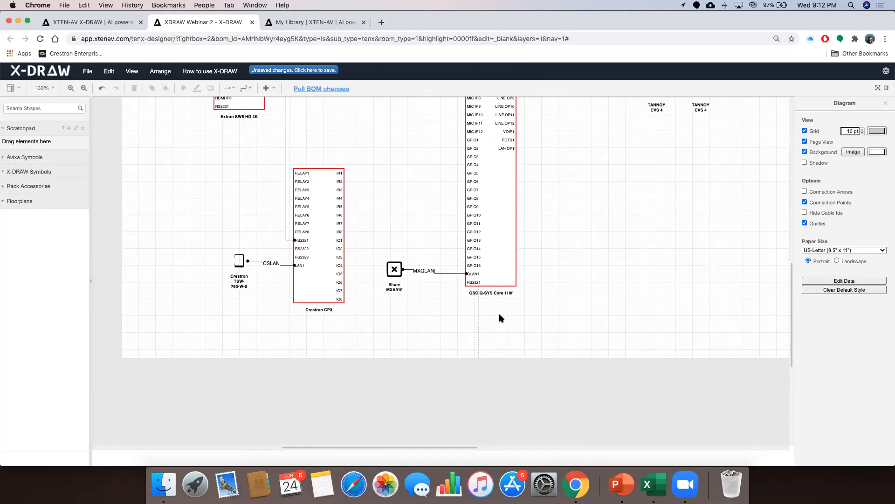
{"action": "scroll", "coordinate": [500, 315], "scroll_direction": "up", "scroll_amount": 5}
{"action": "scroll", "coordinate": [501, 314], "scroll_direction": "up", "scroll_amount": 2}
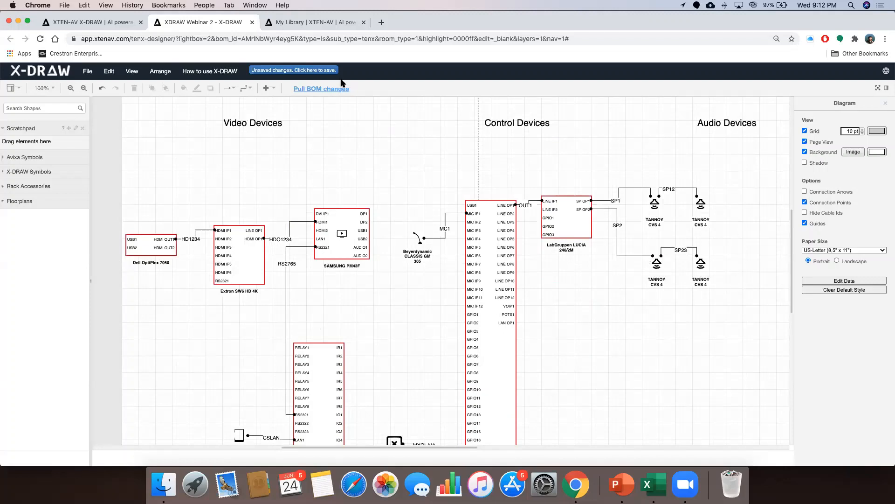
Check the print options for scaling and paper size, and close them without printing
{"action": "left_click", "coordinate": [87, 71]}
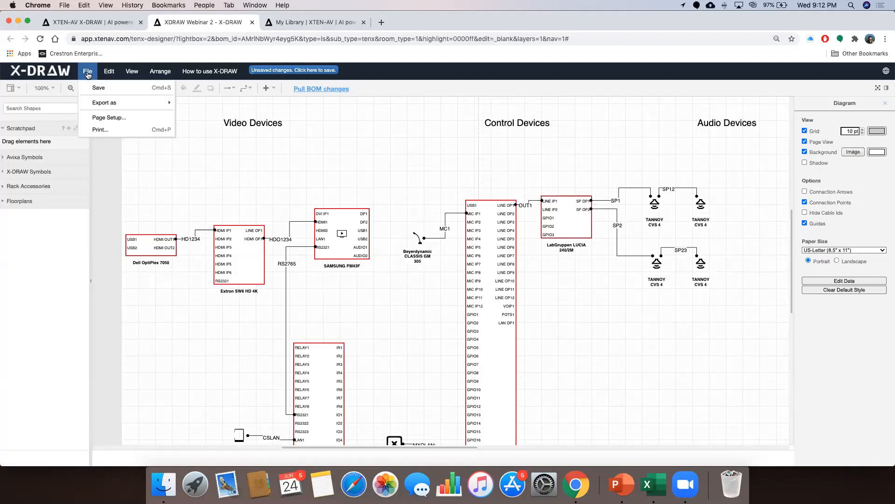
{"action": "left_click", "coordinate": [100, 130]}
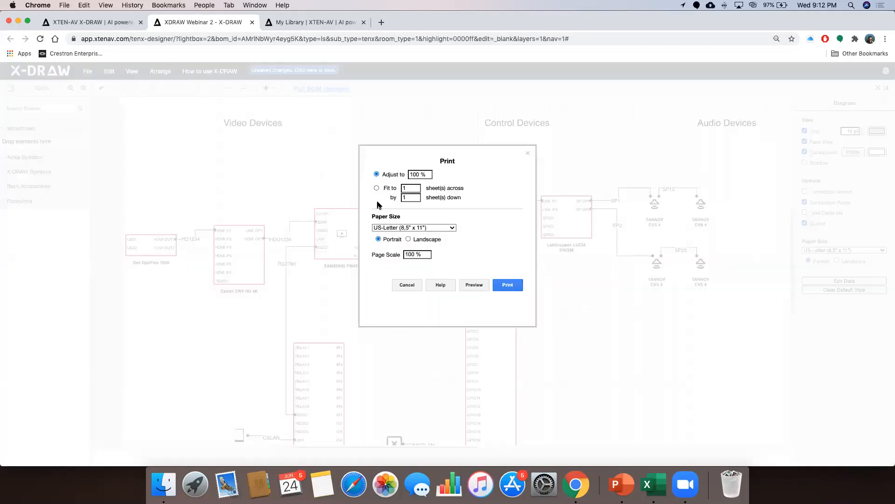
{"action": "left_click", "coordinate": [407, 285]}
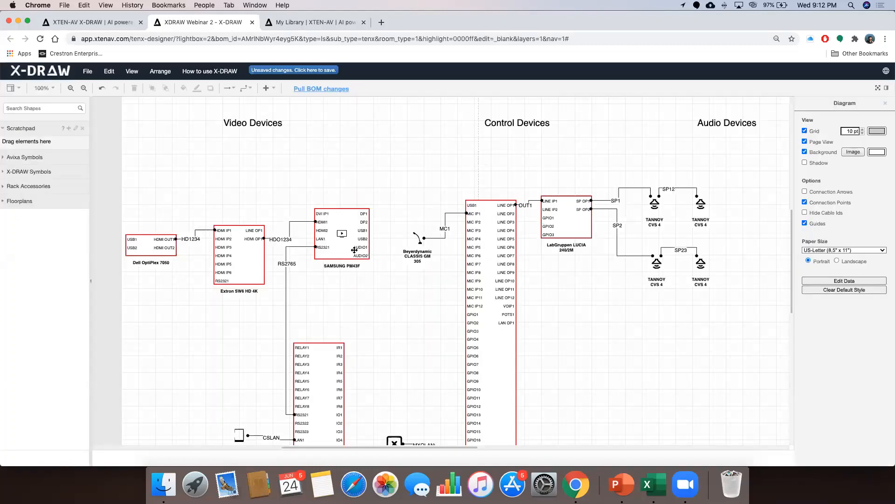
Review the finished schematic from the device headings down to the Crestron CP3 and QSC Core
{"action": "scroll", "coordinate": [464, 176], "scroll_direction": "down", "scroll_amount": 1}
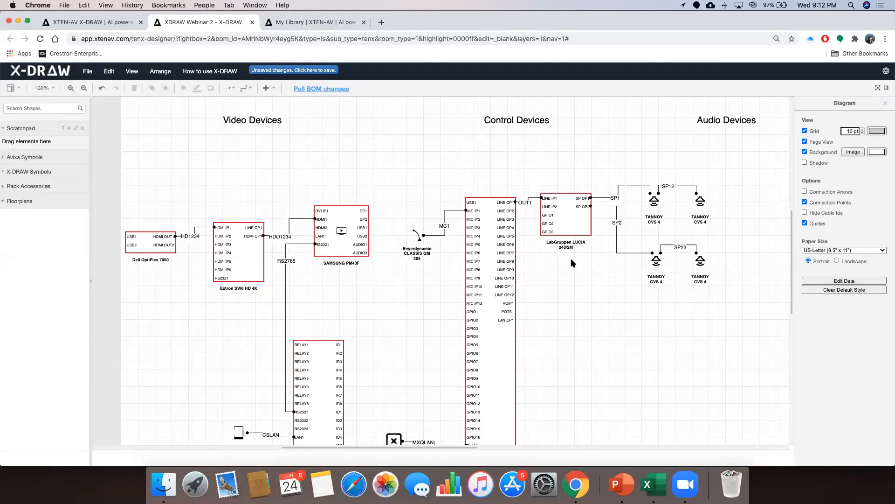
{"action": "scroll", "coordinate": [573, 261], "scroll_direction": "down", "scroll_amount": 3}
{"action": "scroll", "coordinate": [470, 148], "scroll_direction": "up", "scroll_amount": 4}
{"action": "scroll", "coordinate": [480, 216], "scroll_direction": "down", "scroll_amount": 8}
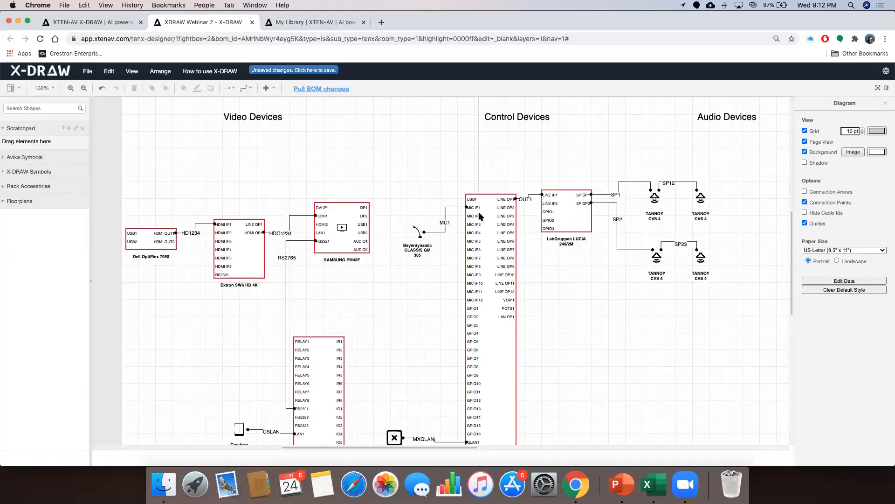
{"action": "scroll", "coordinate": [653, 261], "scroll_direction": "down", "scroll_amount": 1}
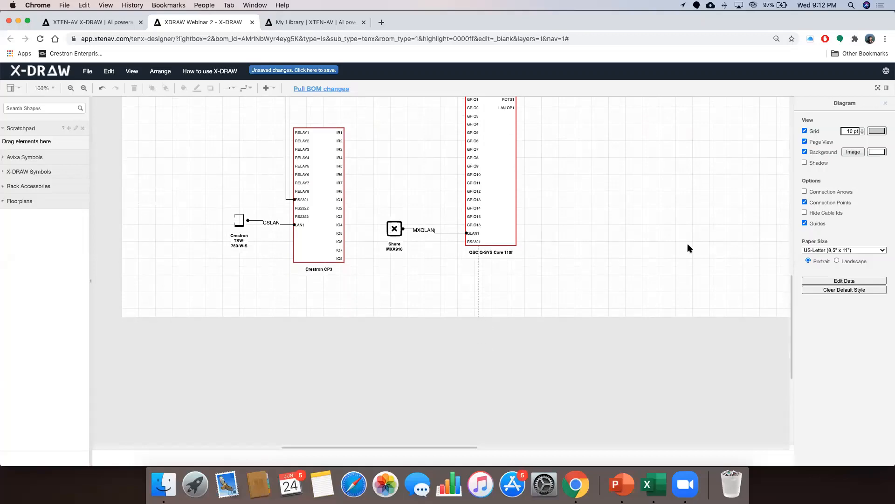
{"action": "scroll", "coordinate": [688, 243], "scroll_direction": "right", "scroll_amount": 4}
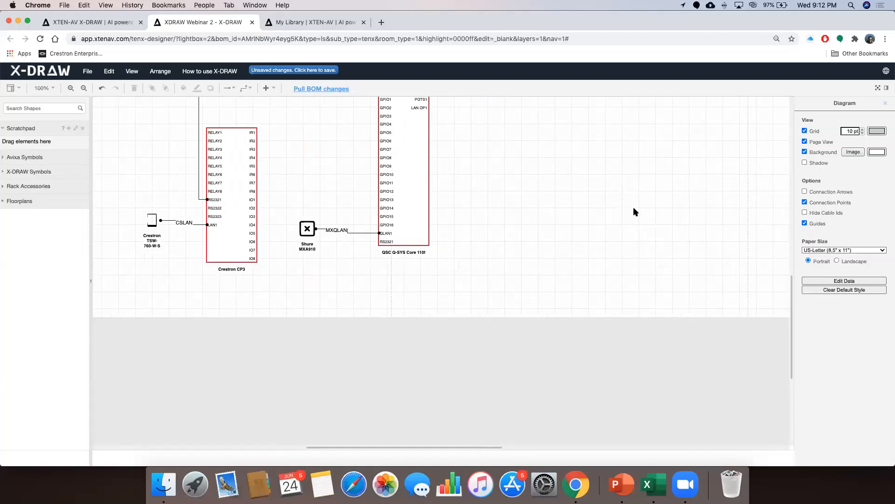
{"action": "scroll", "coordinate": [634, 208], "scroll_direction": "up", "scroll_amount": 9}
{"action": "scroll", "coordinate": [635, 208], "scroll_direction": "up", "scroll_amount": 1}
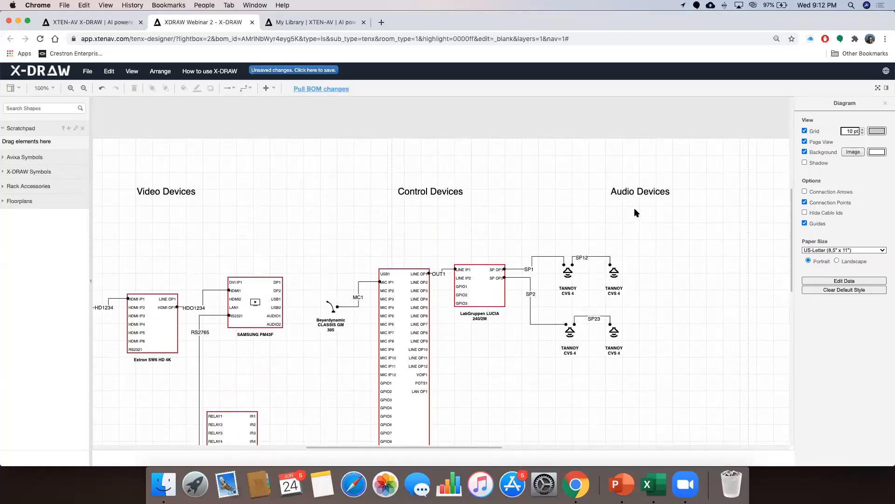
Move the title block beside the speakers and shift the Audio Devices heading closer to the Control Devices heading
{"action": "scroll", "coordinate": [628, 210], "scroll_direction": "right", "scroll_amount": 10}
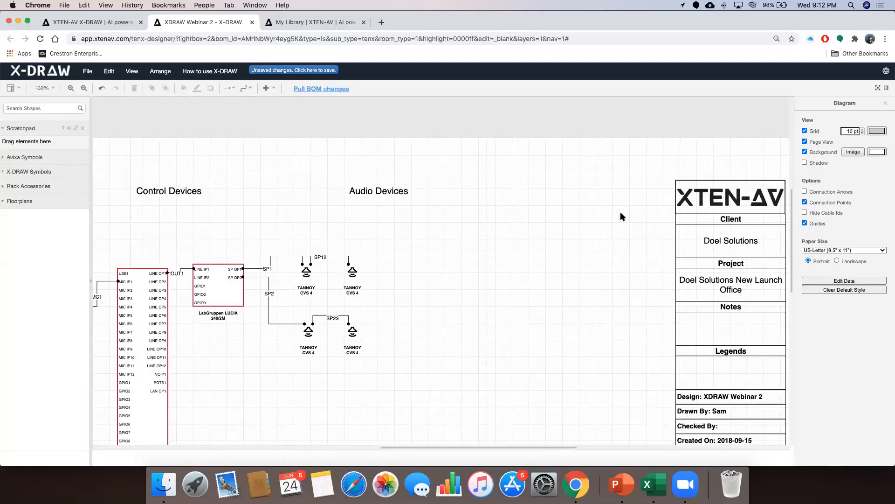
{"action": "left_click", "coordinate": [744, 246]}
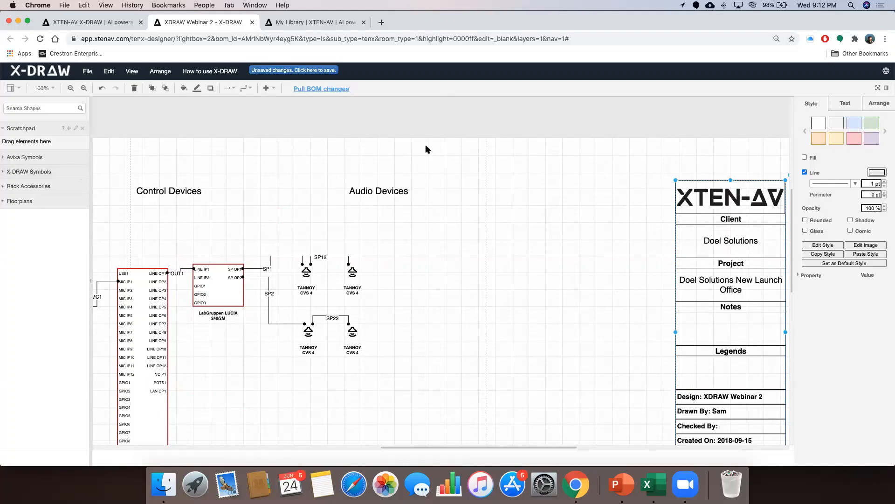
{"action": "left_click_drag", "start_coordinate": [706, 232], "coordinate": [439, 238]}
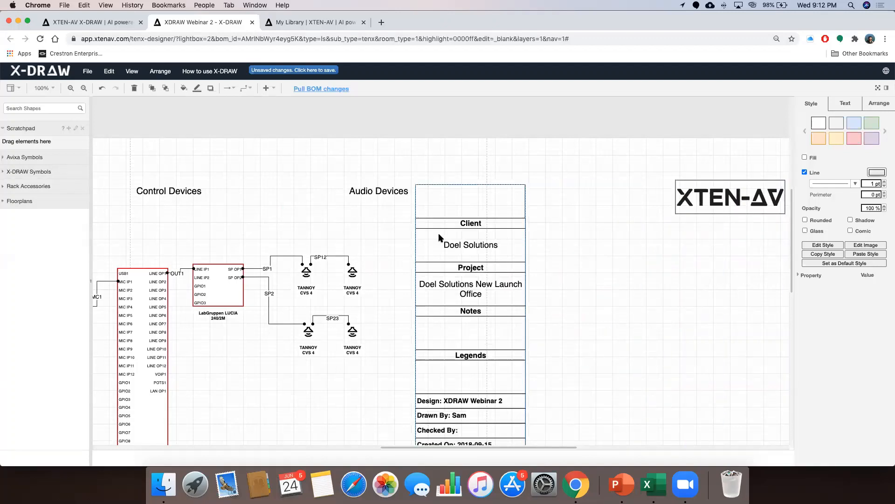
{"action": "left_click_drag", "start_coordinate": [374, 190], "coordinate": [306, 188]}
Delete the XTEN-AV logo and the title block with the client and project fields
{"action": "left_click", "coordinate": [695, 198]}
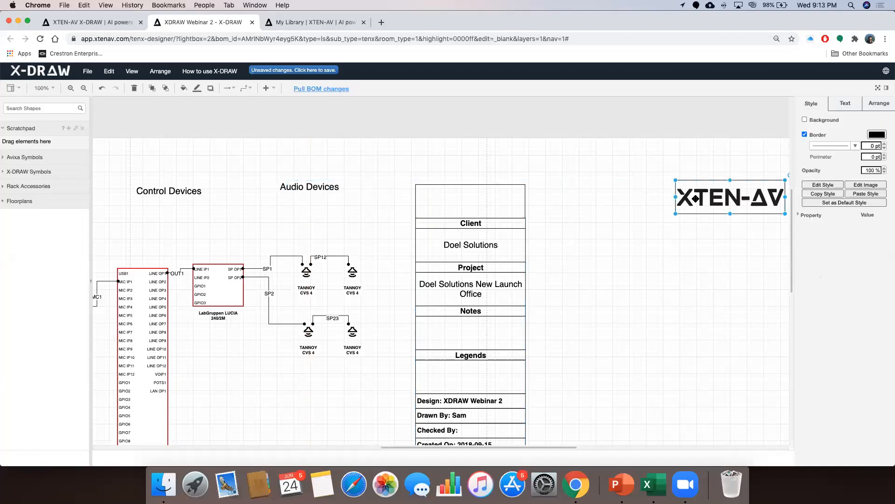
{"action": "key", "text": "Delete"}
{"action": "left_click", "coordinate": [476, 239]}
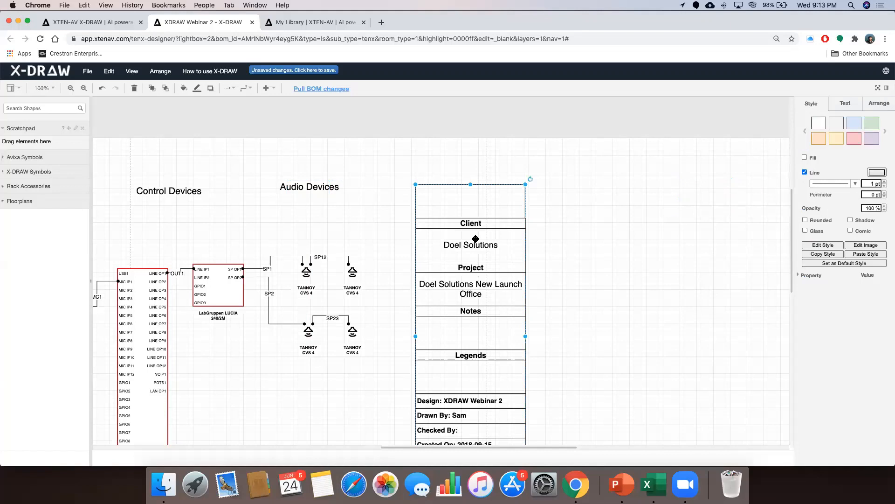
{"action": "key", "text": "Delete"}
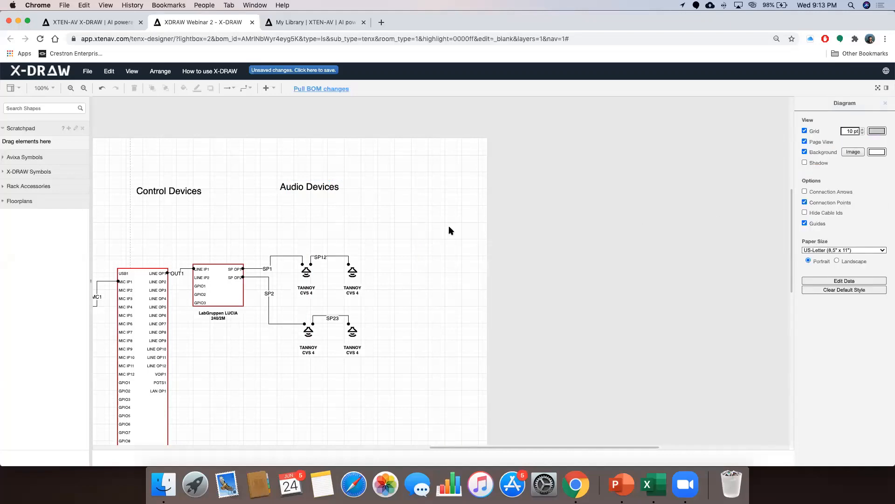
Hide the shapes sidebar to widen the canvas around the schematic
{"action": "scroll", "coordinate": [448, 230], "scroll_direction": "left", "scroll_amount": 10}
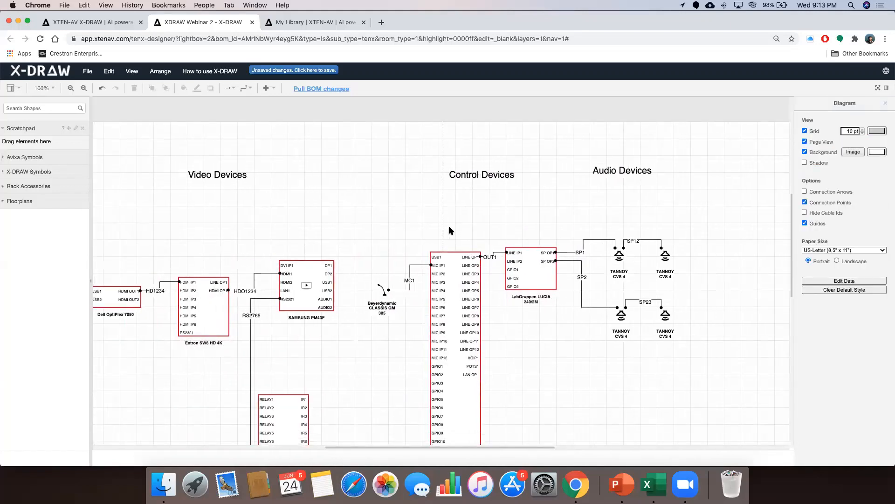
{"action": "scroll", "coordinate": [450, 229], "scroll_direction": "down", "scroll_amount": 6}
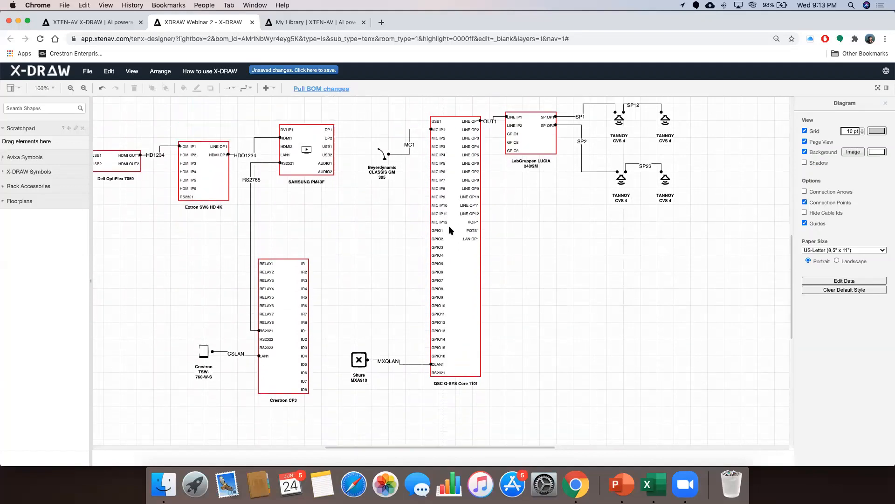
{"action": "scroll", "coordinate": [449, 228], "scroll_direction": "up", "scroll_amount": 4}
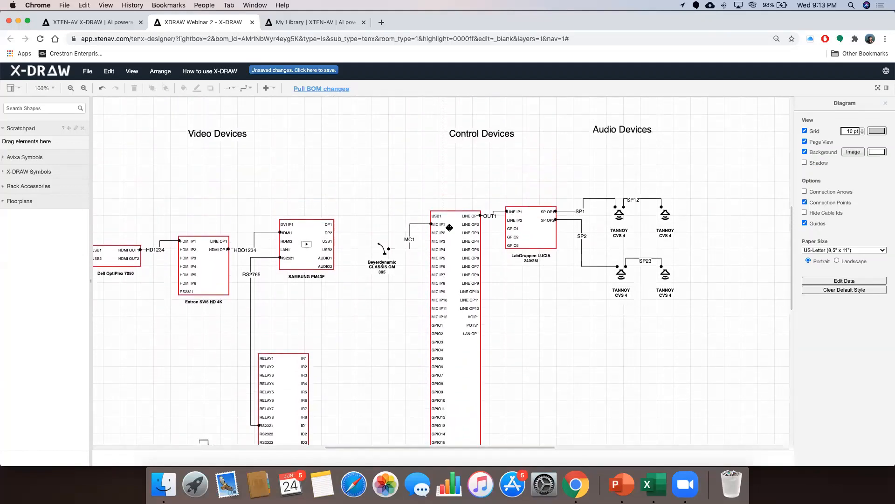
{"action": "scroll", "coordinate": [169, 221], "scroll_direction": "left", "scroll_amount": 3}
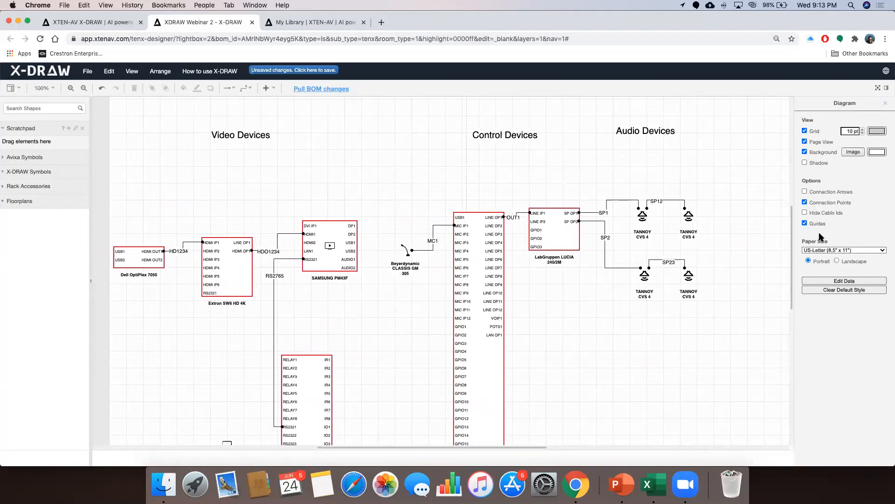
{"action": "left_click", "coordinate": [879, 88]}
{"action": "left_click", "coordinate": [879, 89]}
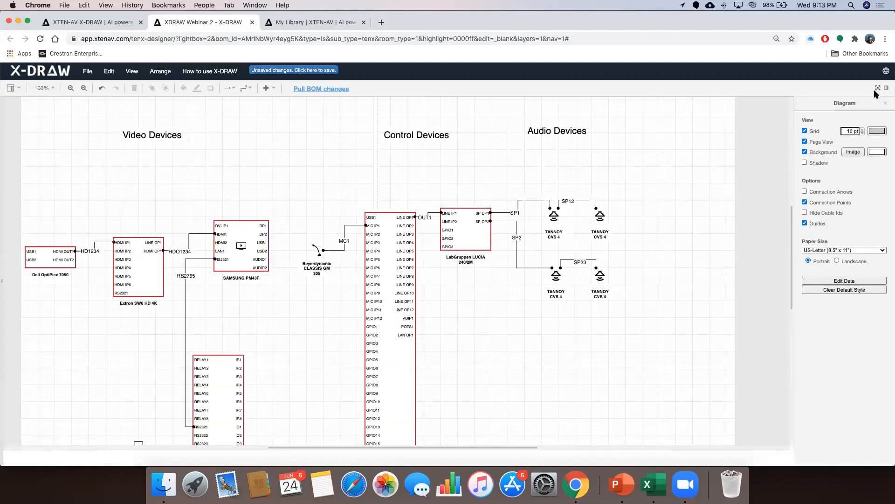
Set the paper size to A3 (297 mm x 420 mm) with landscape orientation
{"action": "left_click", "coordinate": [840, 251]}
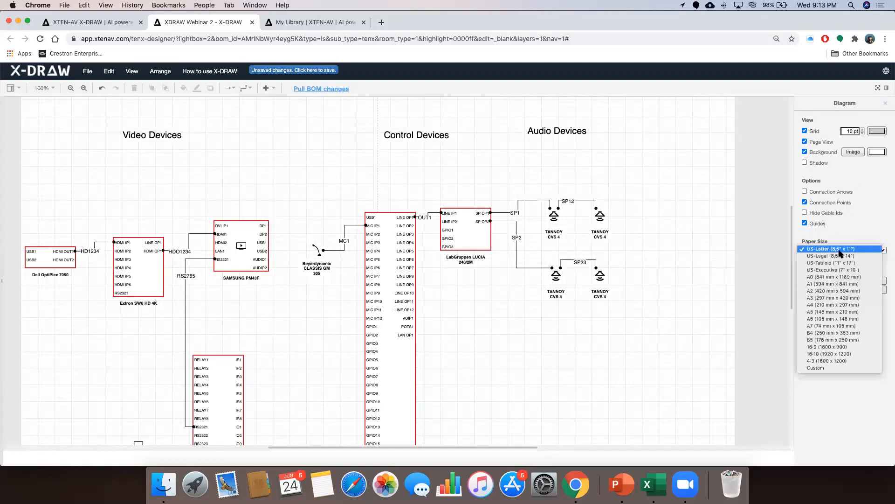
{"action": "left_click", "coordinate": [839, 298]}
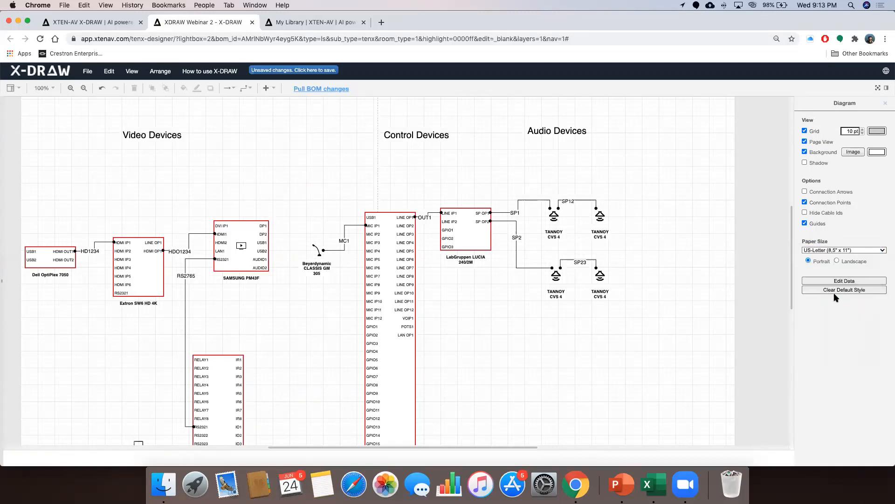
{"action": "left_click", "coordinate": [838, 262]}
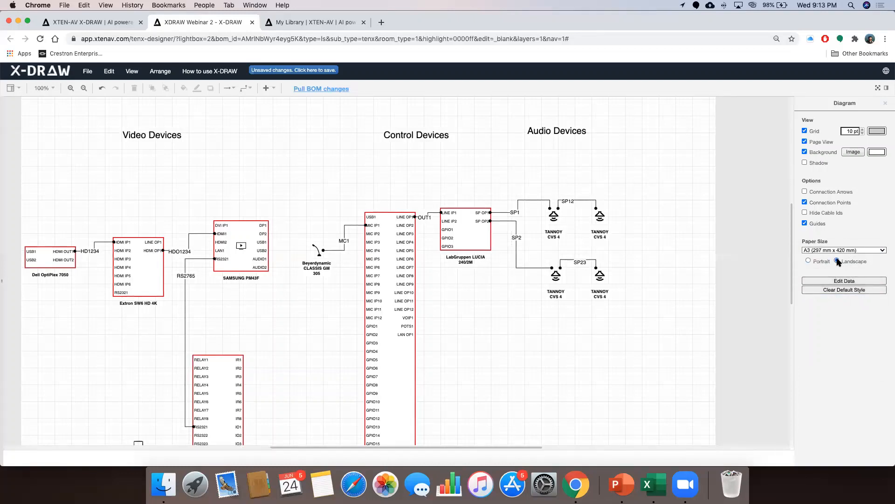
Examine how the devices and cable runs fit within the A3 landscape page, from the headings down to the page's lower edge
{"action": "scroll", "coordinate": [664, 263], "scroll_direction": "down", "scroll_amount": 1}
{"action": "scroll", "coordinate": [664, 265], "scroll_direction": "down", "scroll_amount": 8}
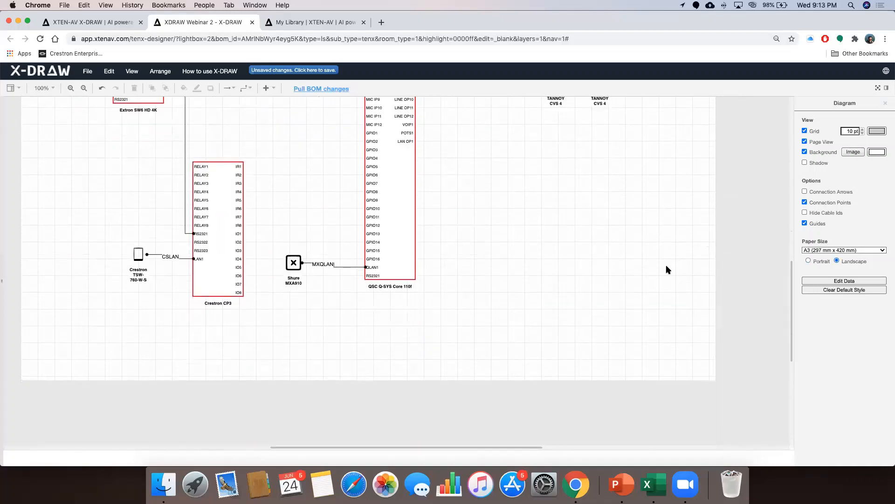
{"action": "scroll", "coordinate": [341, 331], "scroll_direction": "up", "scroll_amount": 4}
{"action": "scroll", "coordinate": [341, 331], "scroll_direction": "left", "scroll_amount": 5}
{"action": "scroll", "coordinate": [342, 335], "scroll_direction": "up", "scroll_amount": 3}
{"action": "scroll", "coordinate": [343, 334], "scroll_direction": "right", "scroll_amount": 9}
{"action": "scroll", "coordinate": [341, 333], "scroll_direction": "left", "scroll_amount": 7}
{"action": "scroll", "coordinate": [341, 332], "scroll_direction": "right", "scroll_amount": 2}
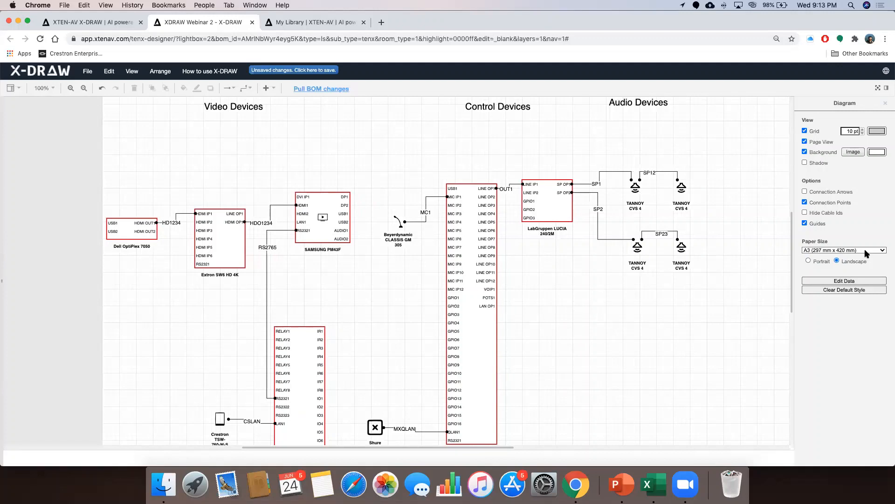
{"action": "scroll", "coordinate": [700, 279], "scroll_direction": "down", "scroll_amount": 1}
{"action": "scroll", "coordinate": [699, 279], "scroll_direction": "up", "scroll_amount": 2}
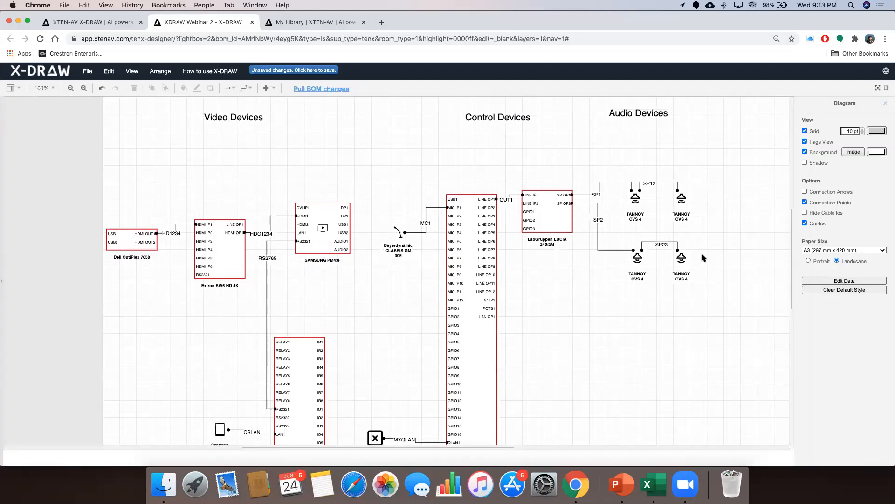
Delete the Audio Devices, Control Devices and Video Devices headings above the schematic
{"action": "scroll", "coordinate": [675, 200], "scroll_direction": "up", "scroll_amount": 5}
{"action": "left_click", "coordinate": [639, 160]}
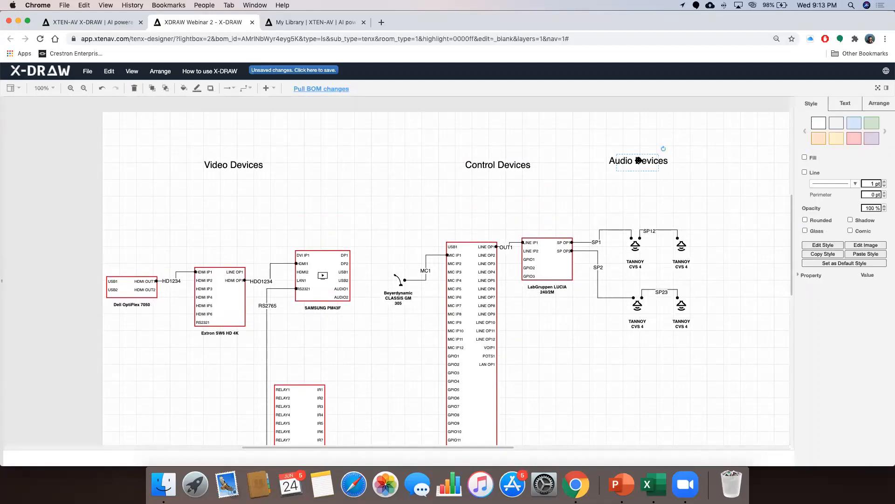
{"action": "key", "text": "Escape"}
{"action": "left_click", "coordinate": [484, 166]}
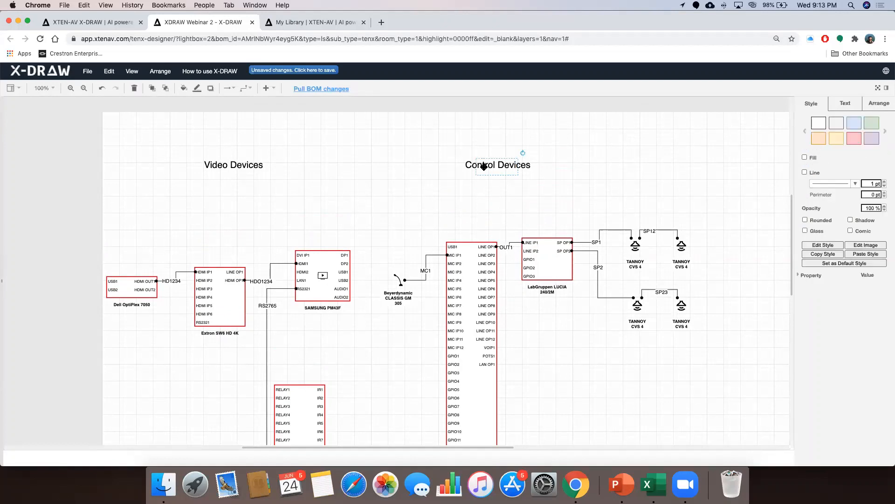
{"action": "key", "text": "Escape"}
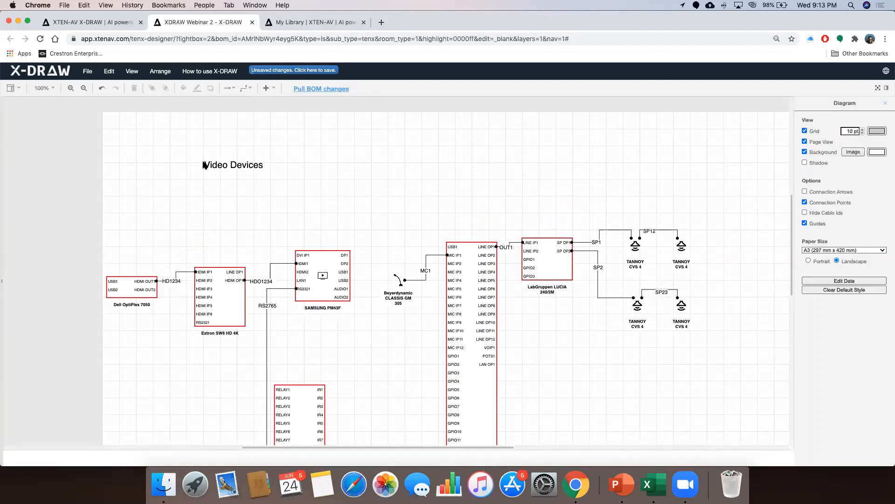
{"action": "left_click", "coordinate": [219, 164]}
{"action": "key", "text": "Delete"}
Insert a rectangle in the page's lower-left area, make it taller and send it to the back
{"action": "left_click", "coordinate": [271, 90]}
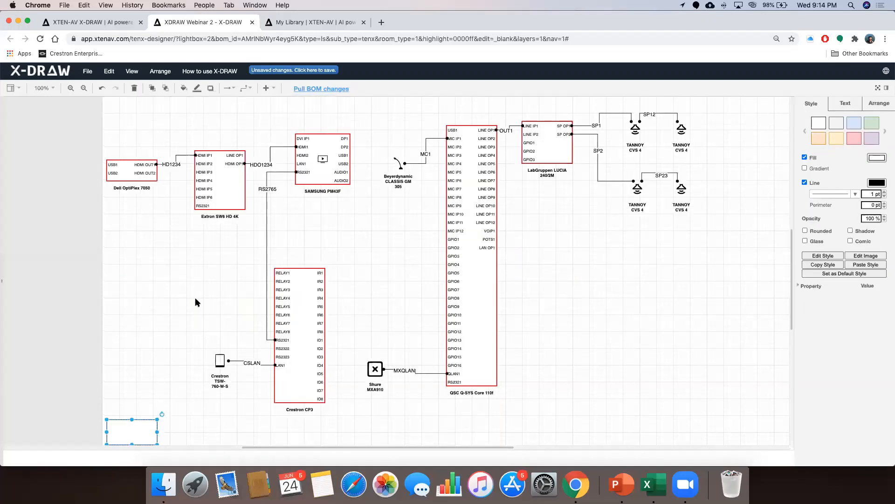
{"action": "left_click_drag", "start_coordinate": [157, 419], "coordinate": [155, 363]}
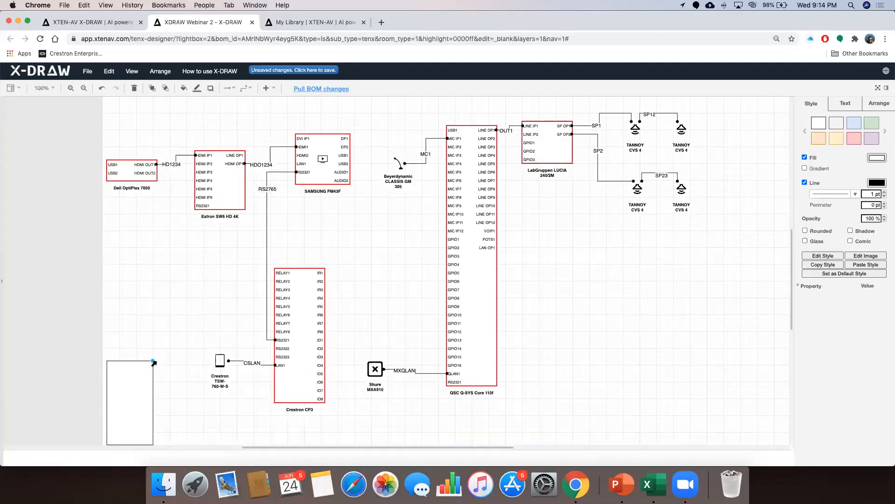
{"action": "right_click", "coordinate": [137, 386]}
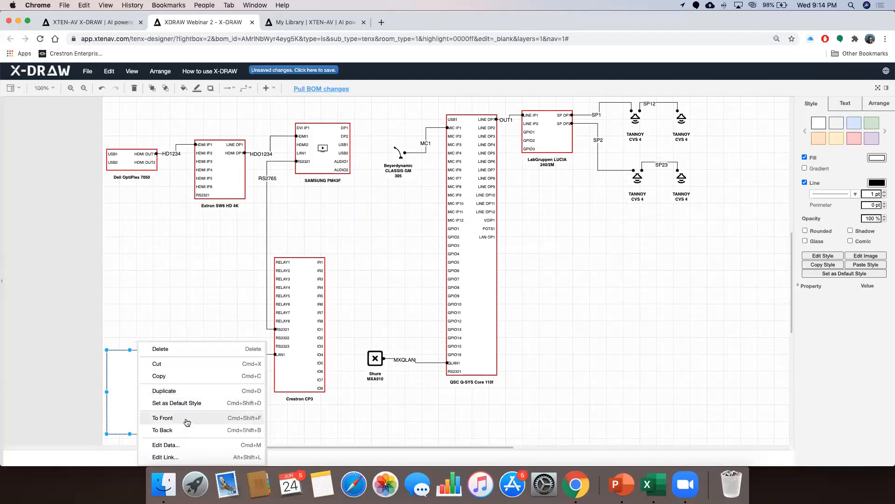
{"action": "left_click", "coordinate": [181, 446]}
{"action": "left_click", "coordinate": [498, 316]}
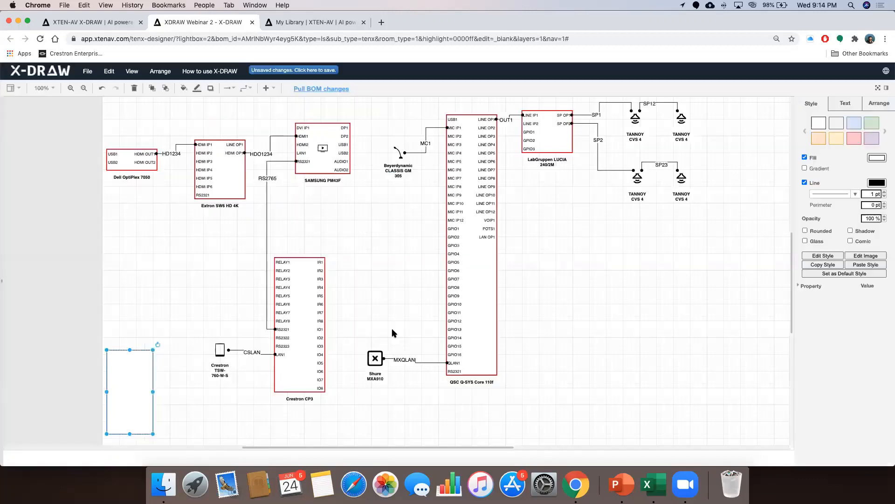
{"action": "right_click", "coordinate": [125, 393]}
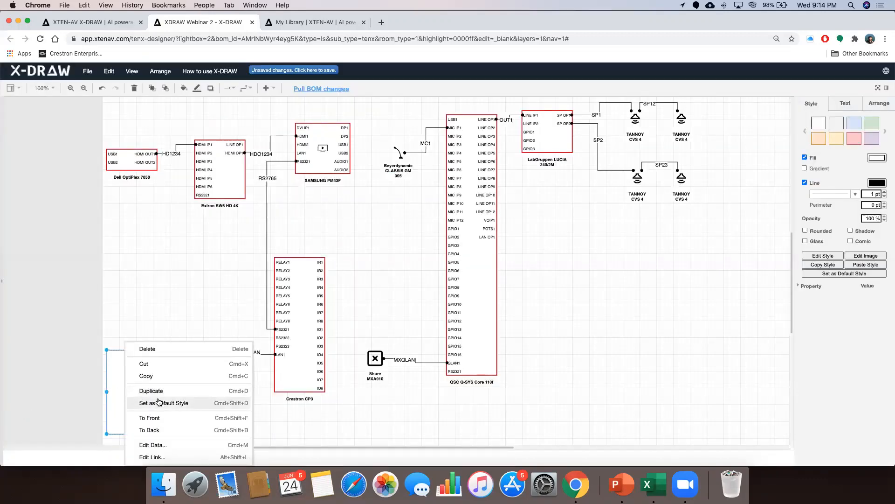
{"action": "left_click", "coordinate": [158, 430]}
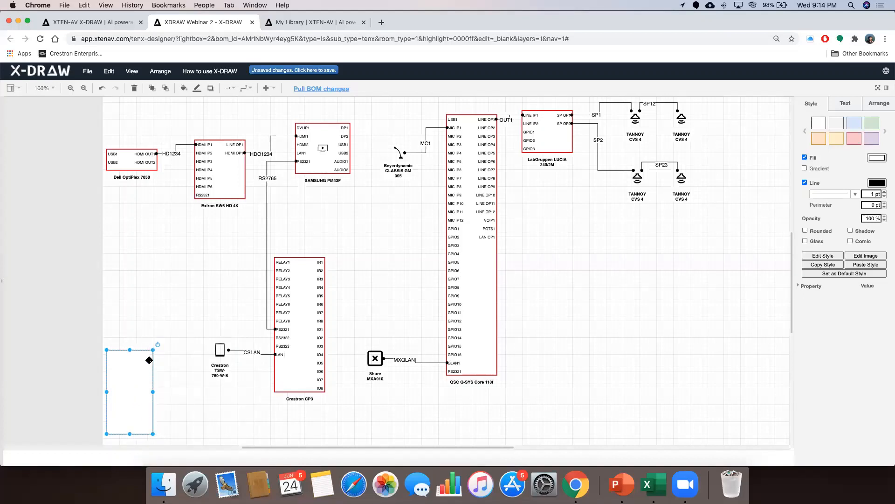
Stretch the rectangle into a frame around the whole schematic and give its outline a dotted line style
{"action": "left_click_drag", "start_coordinate": [153, 350], "coordinate": [715, 115]}
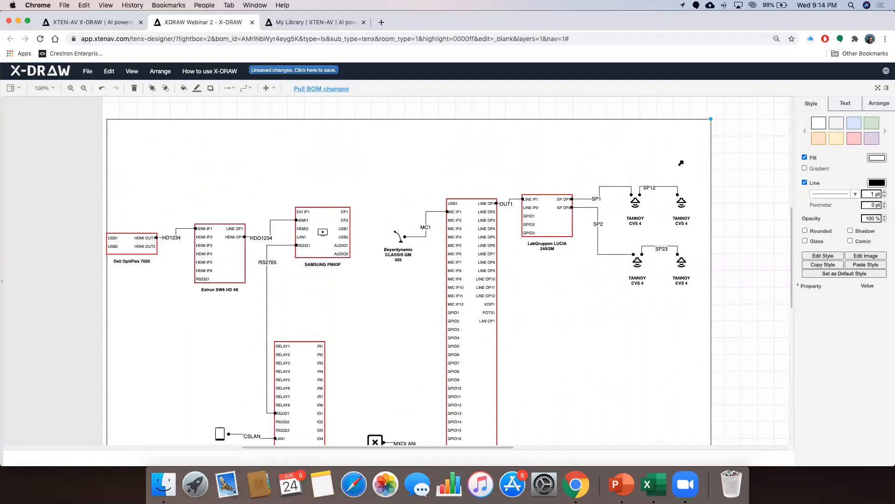
{"action": "left_click", "coordinate": [316, 117]}
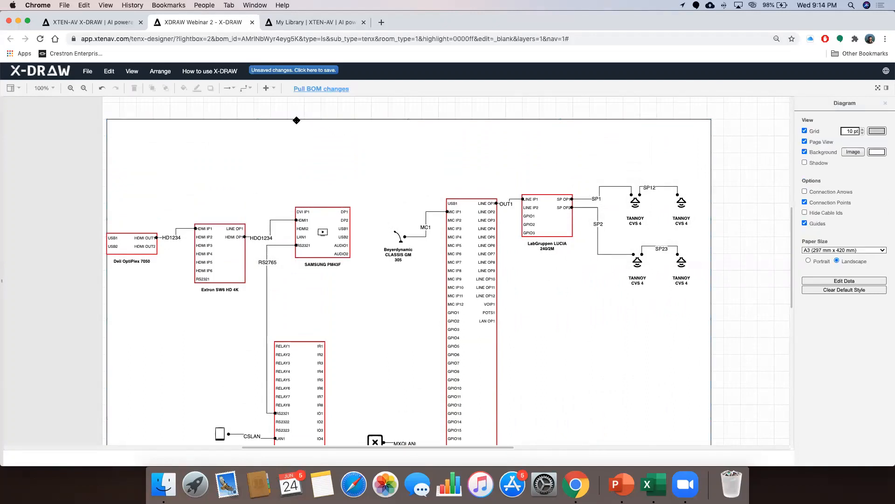
{"action": "left_click", "coordinate": [296, 120]}
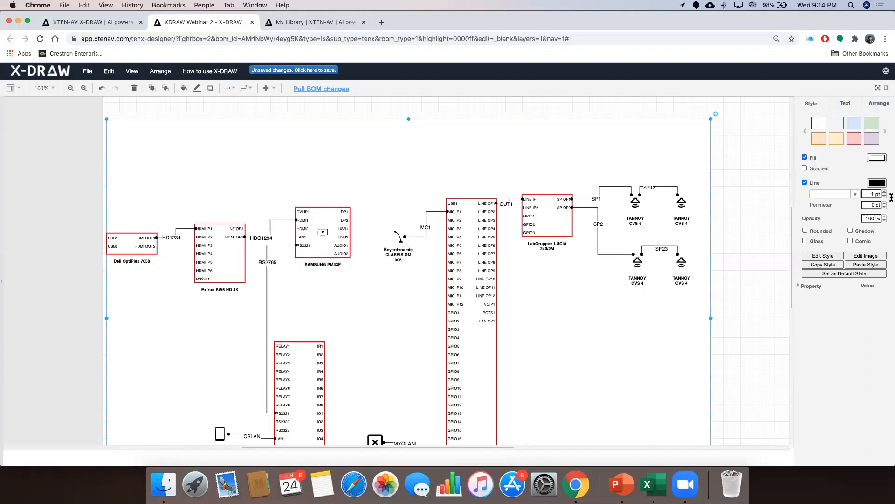
{"action": "left_click", "coordinate": [854, 194]}
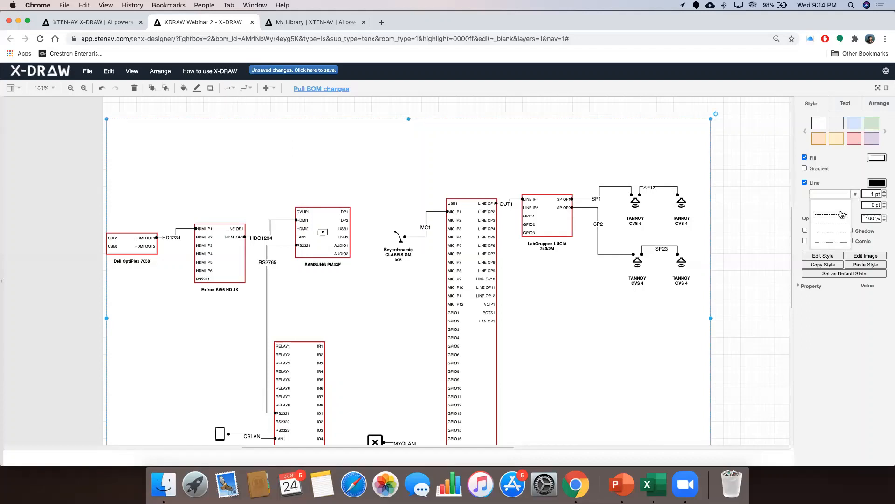
{"action": "left_click", "coordinate": [837, 224]}
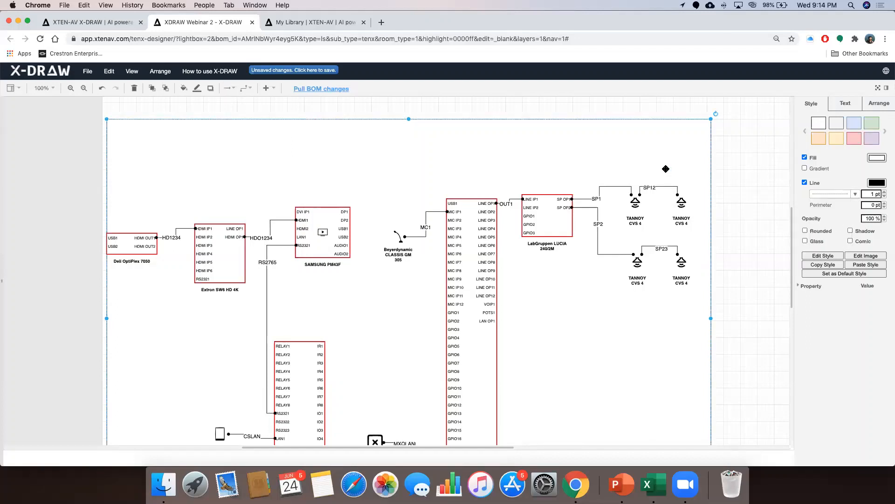
{"action": "left_click", "coordinate": [751, 164]}
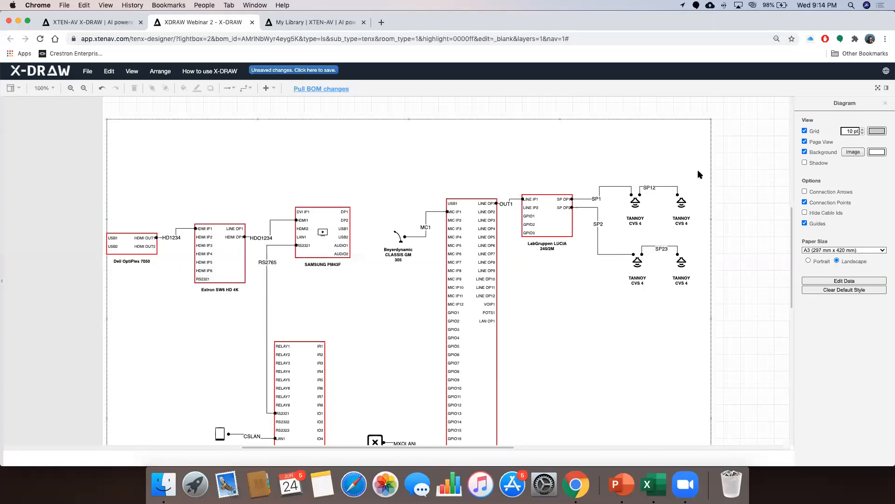
Look over the framed schematic, show the frame's To Front and To Back options, and close them without applying either
{"action": "scroll", "coordinate": [698, 170], "scroll_direction": "right", "scroll_amount": 10}
{"action": "scroll", "coordinate": [440, 200], "scroll_direction": "left", "scroll_amount": 8}
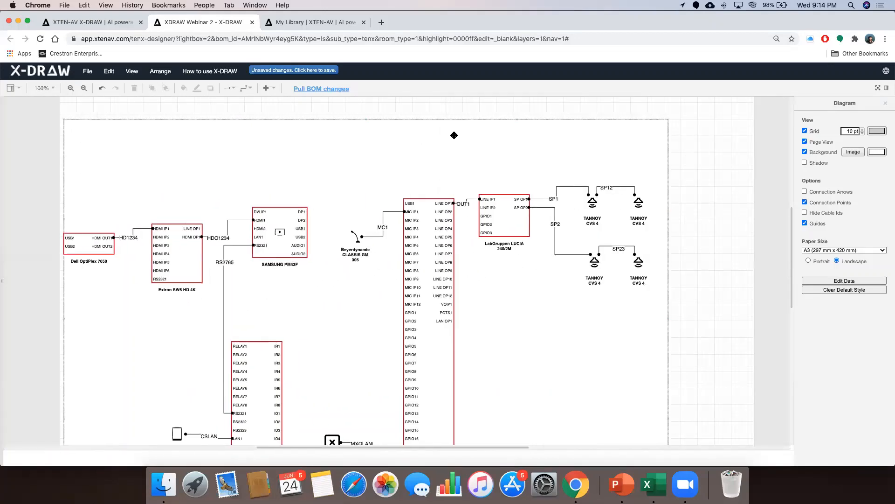
{"action": "right_click", "coordinate": [454, 135]}
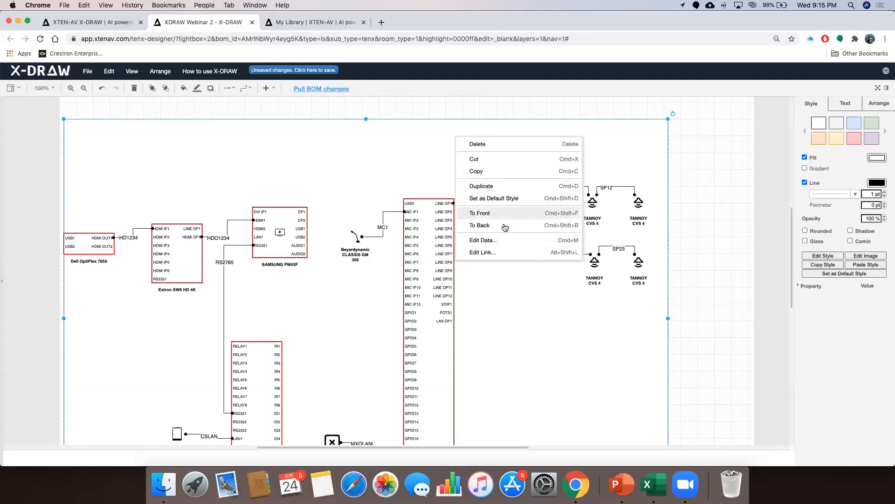
{"action": "left_click", "coordinate": [713, 200]}
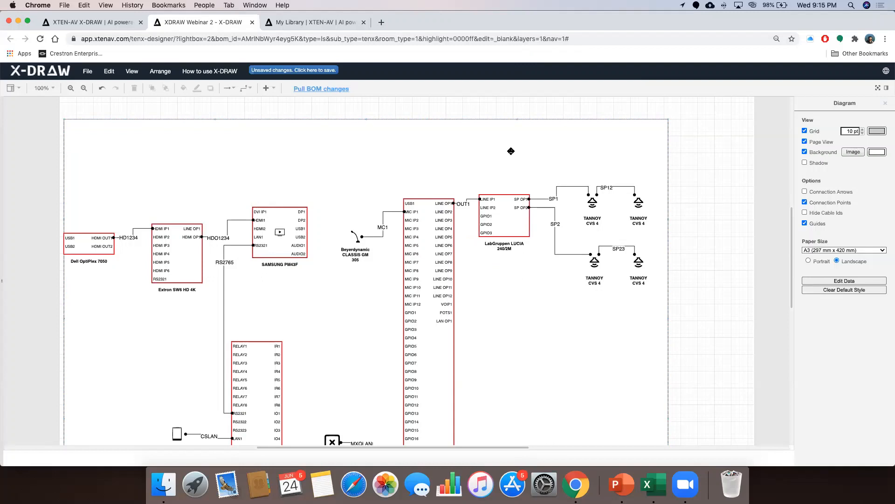
Turn off the frame rectangle's fill so the grid shows through, and stretch its upper-right corner outward
{"action": "right_click", "coordinate": [557, 146]}
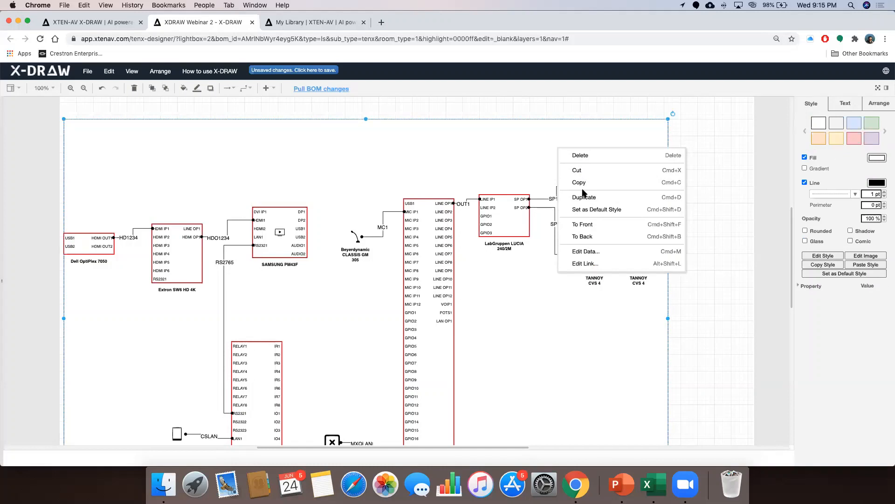
{"action": "left_click", "coordinate": [805, 159]}
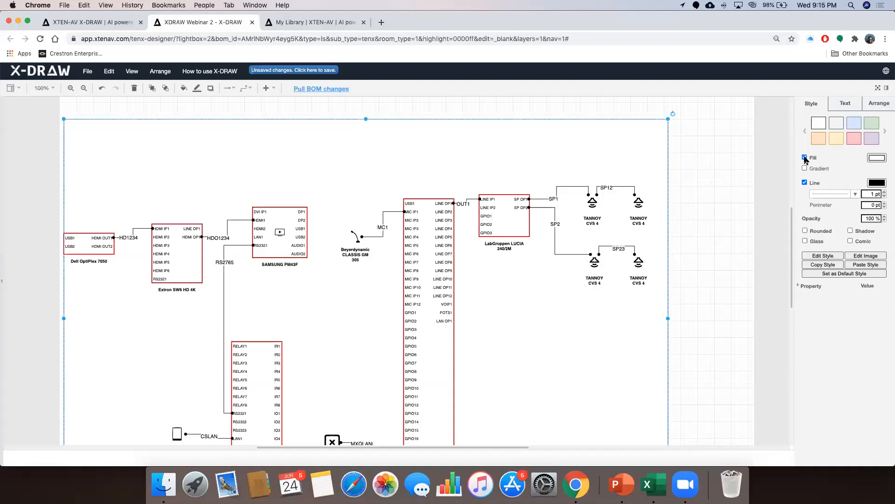
{"action": "left_click", "coordinate": [805, 158]}
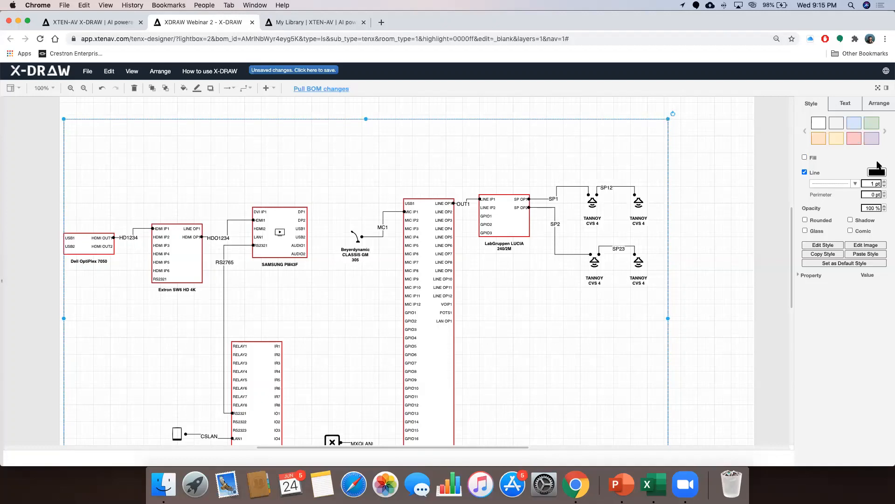
{"action": "left_click", "coordinate": [805, 157]}
{"action": "left_click", "coordinate": [805, 158]}
{"action": "left_click_drag", "start_coordinate": [669, 119], "coordinate": [714, 99]}
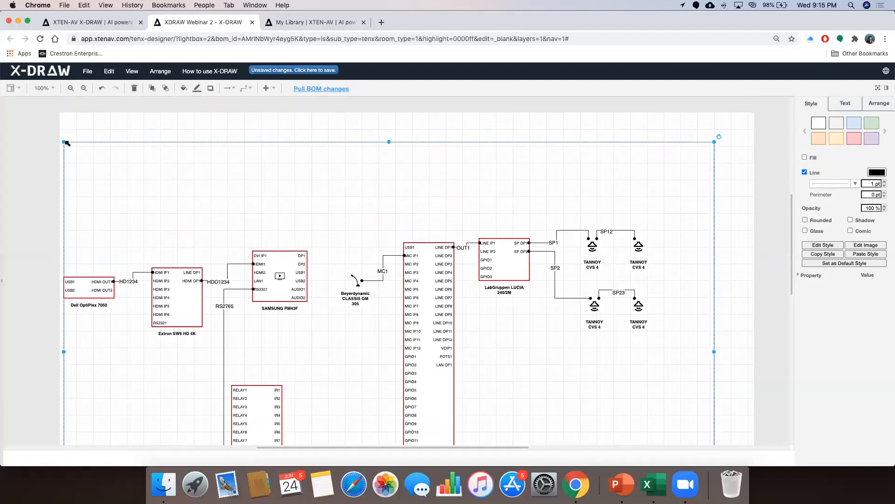
Move the Dell OptiPlex 7050 block slightly inward, clear of the frame's left edge, and deselect it
{"action": "left_click_drag", "start_coordinate": [90, 285], "coordinate": [98, 282]}
{"action": "scroll", "coordinate": [369, 187], "scroll_direction": "down", "scroll_amount": 1}
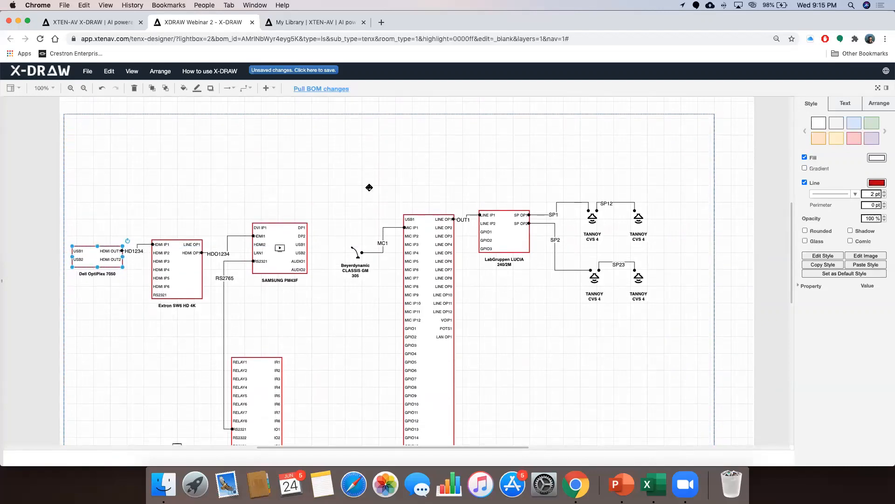
{"action": "scroll", "coordinate": [370, 187], "scroll_direction": "down", "scroll_amount": 1}
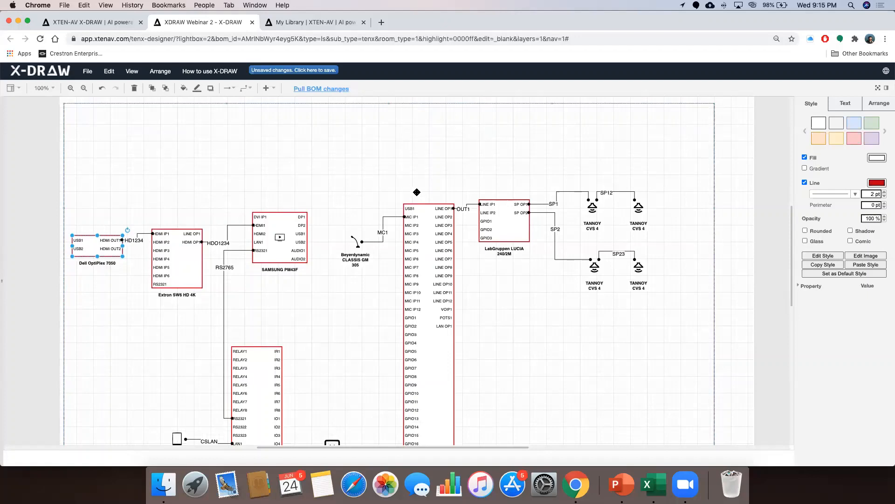
{"action": "left_click", "coordinate": [876, 108]}
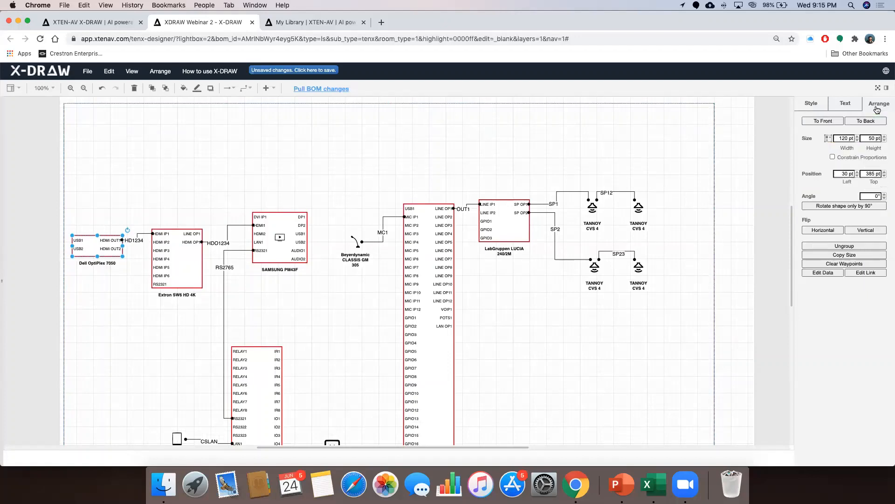
{"action": "left_click", "coordinate": [811, 103]}
{"action": "left_click", "coordinate": [730, 151]}
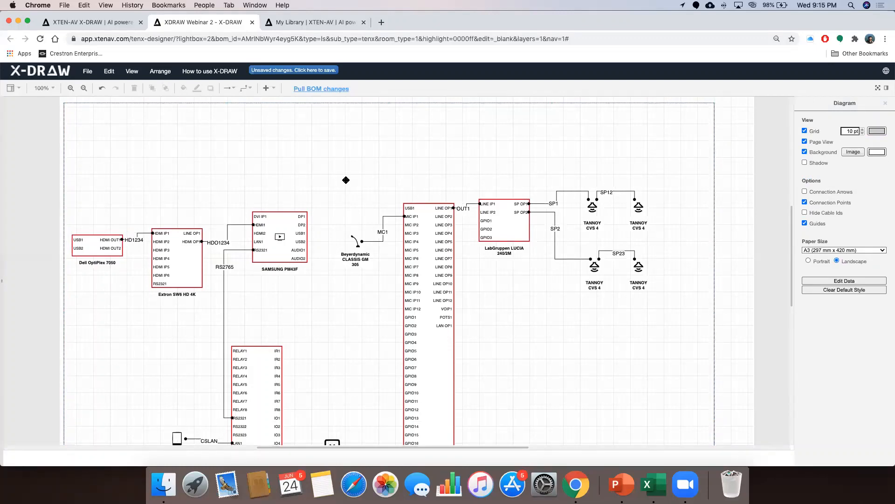
{"action": "scroll", "coordinate": [346, 180], "scroll_direction": "down", "scroll_amount": 5}
{"action": "scroll", "coordinate": [346, 180], "scroll_direction": "up", "scroll_amount": 3}
{"action": "scroll", "coordinate": [346, 180], "scroll_direction": "up", "scroll_amount": 1}
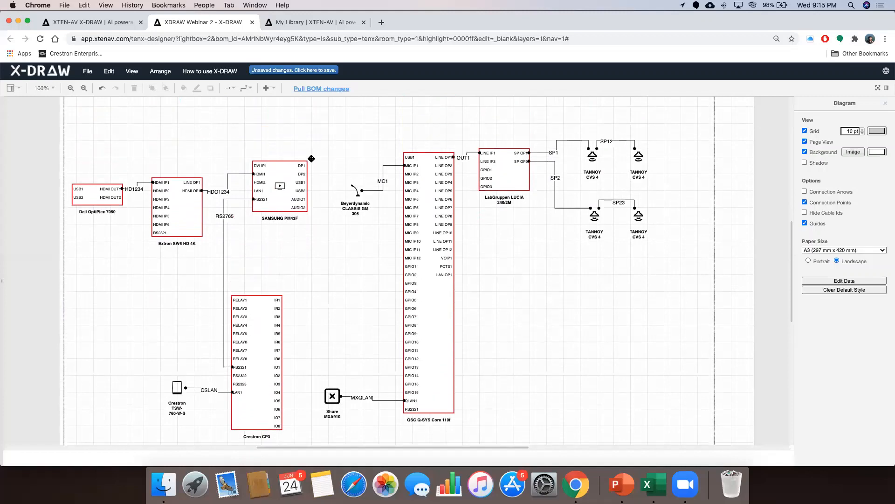
Export the schematic as a PDF with Crop on and Grid off, and download it as XDRAW Webinar 2.pdf
{"action": "left_click", "coordinate": [88, 71]}
{"action": "mouse_move", "coordinate": [118, 105]}
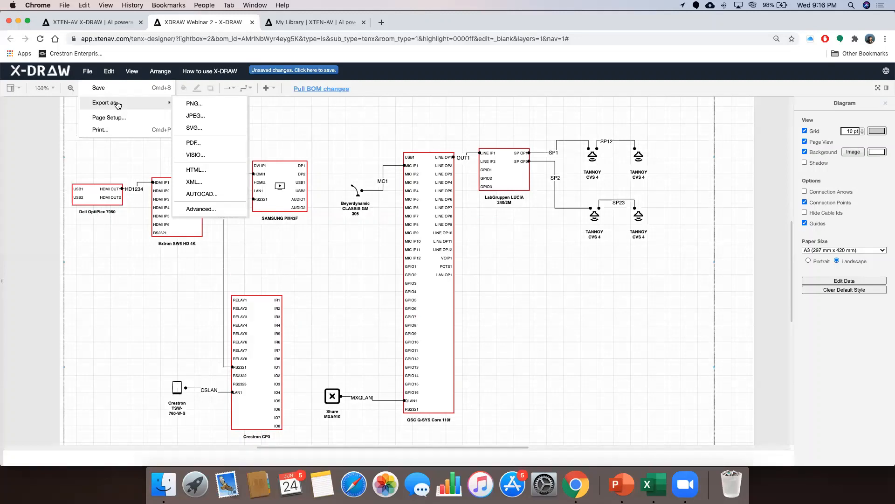
{"action": "left_click", "coordinate": [198, 144]}
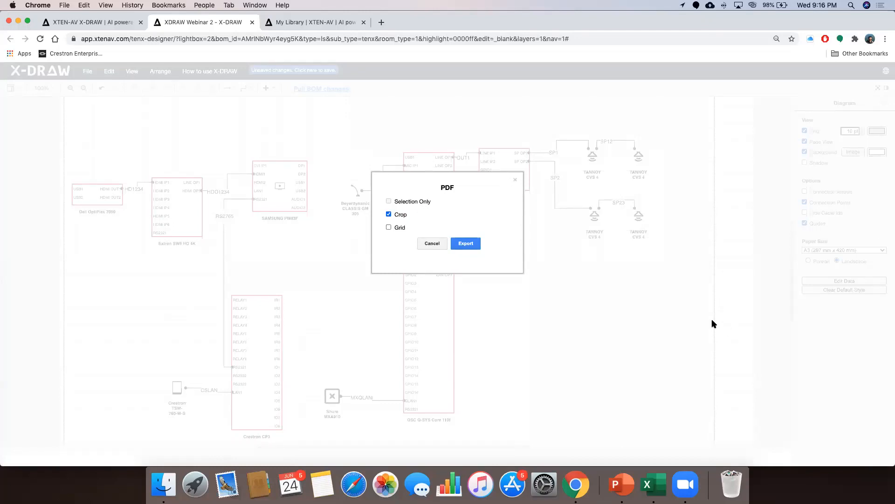
{"action": "left_click", "coordinate": [464, 243]}
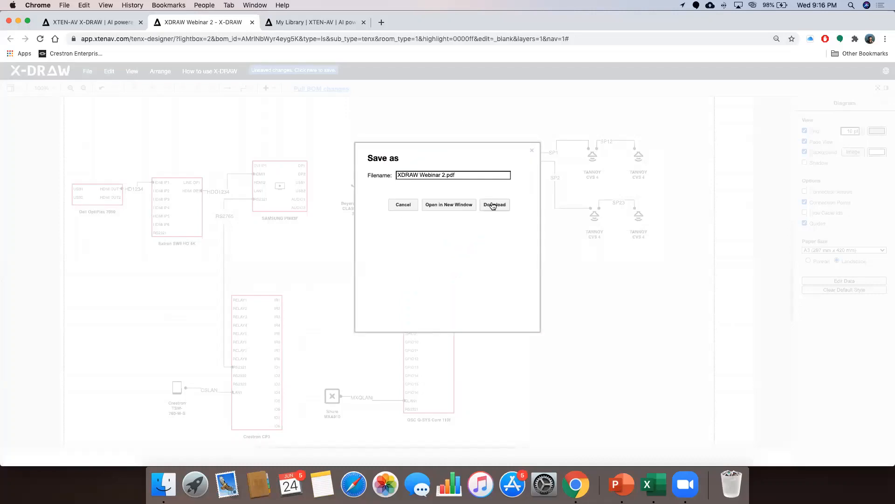
{"action": "left_click", "coordinate": [492, 206]}
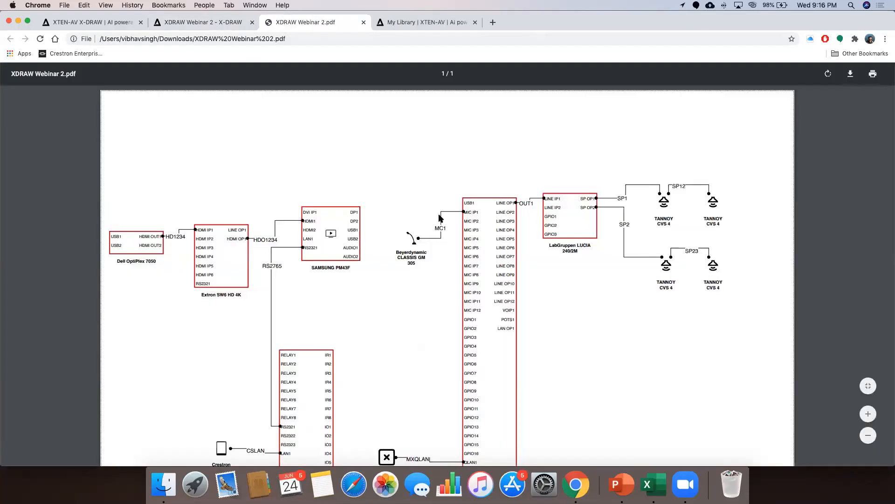
Look over the exported one-page PDF from top to bottom and return to the schematic
{"action": "scroll", "coordinate": [439, 215], "scroll_direction": "down", "scroll_amount": 3}
{"action": "scroll", "coordinate": [438, 215], "scroll_direction": "up", "scroll_amount": 3}
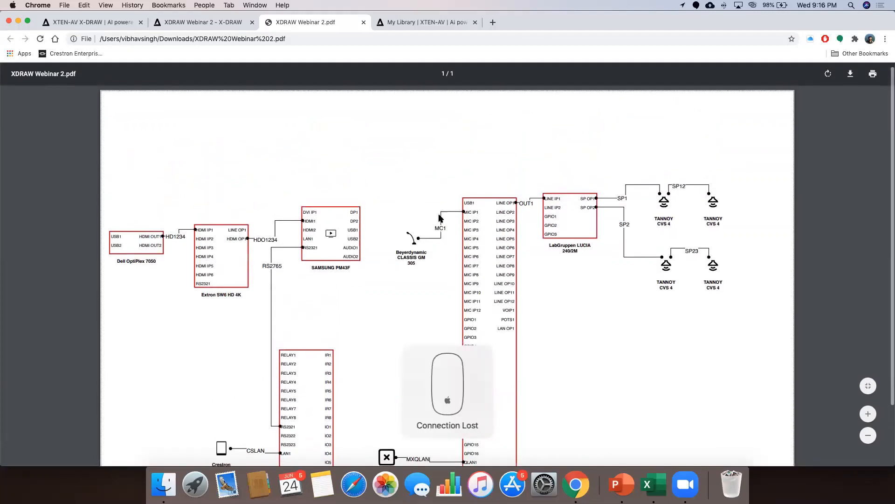
{"action": "scroll", "coordinate": [439, 214], "scroll_direction": "down", "scroll_amount": 3}
{"action": "scroll", "coordinate": [446, 220], "scroll_direction": "up", "scroll_amount": 3}
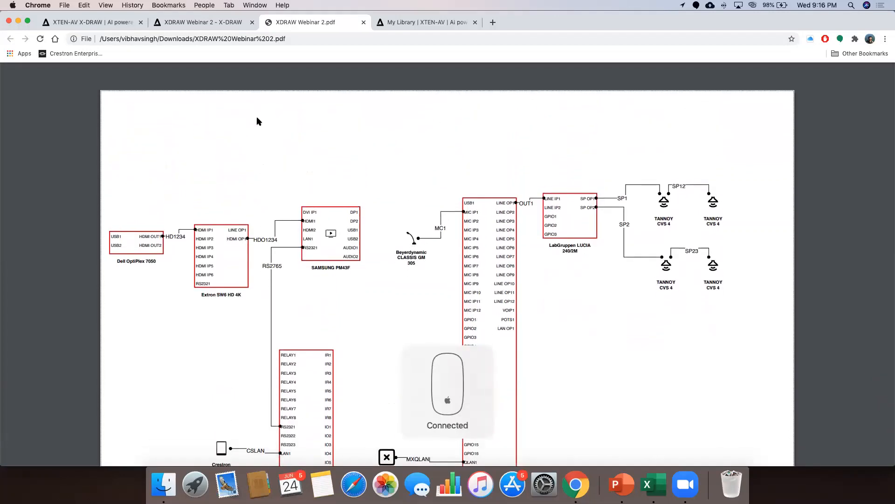
{"action": "left_click", "coordinate": [204, 22]}
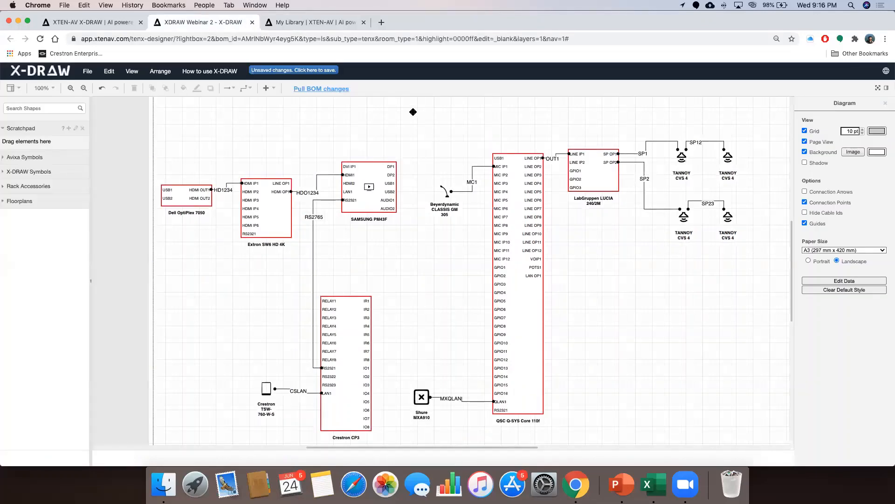
Remove the frame rectangle from around the schematic
{"action": "left_click_drag", "start_coordinate": [475, 124], "coordinate": [447, 170]}
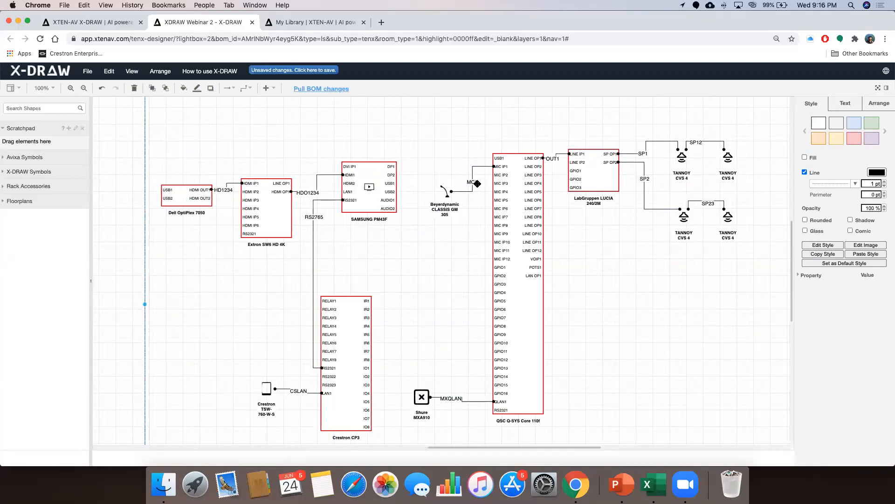
{"action": "left_click", "coordinate": [495, 171]}
{"action": "left_click", "coordinate": [457, 135]}
{"action": "left_click", "coordinate": [429, 131]}
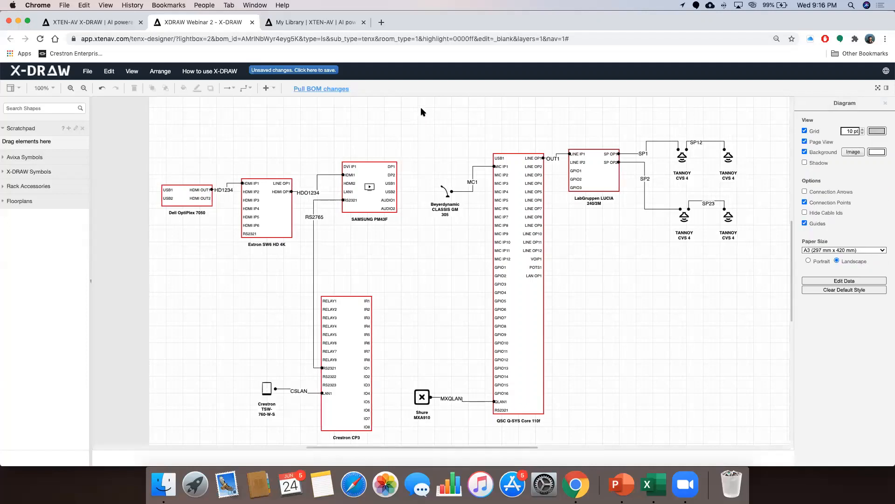
Move the QSC, Beyerdynamic, Shure, LabGruppen and TANNOY devices together with their cables farther right, away from the video devices
{"action": "left_click_drag", "start_coordinate": [411, 103], "coordinate": [700, 390]}
{"action": "left_click_drag", "start_coordinate": [534, 245], "coordinate": [642, 245]}
{"action": "scroll", "coordinate": [472, 254], "scroll_direction": "right", "scroll_amount": 5}
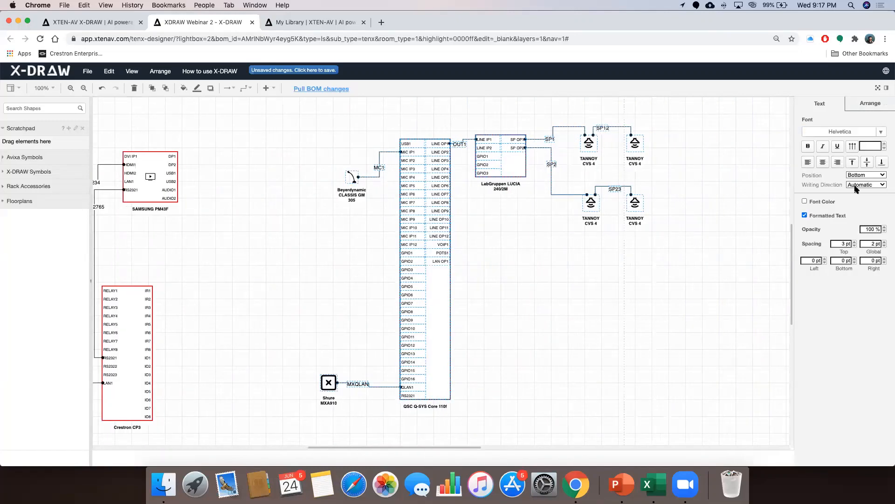
{"action": "left_click", "coordinate": [788, 224]}
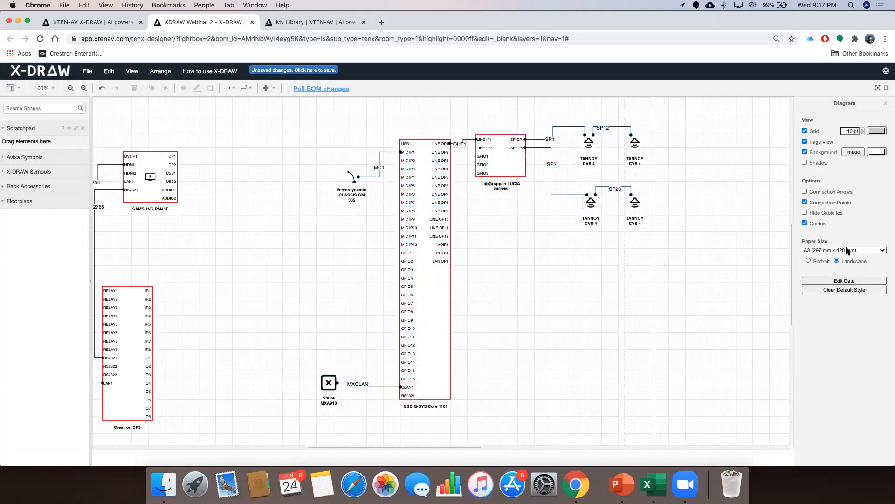
Set the diagram's paper size to US-Letter and check where the page breaks cross the schematic
{"action": "left_click", "coordinate": [840, 250]}
{"action": "left_click", "coordinate": [835, 200]}
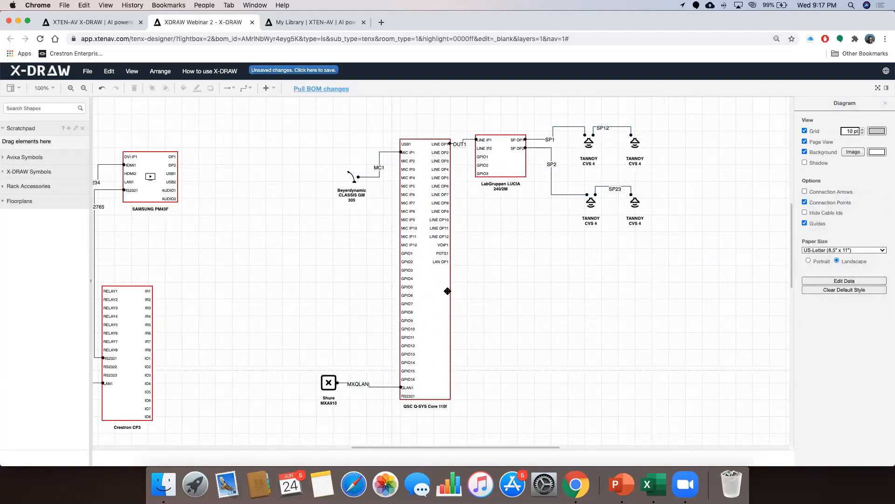
{"action": "scroll", "coordinate": [361, 237], "scroll_direction": "left", "scroll_amount": 10}
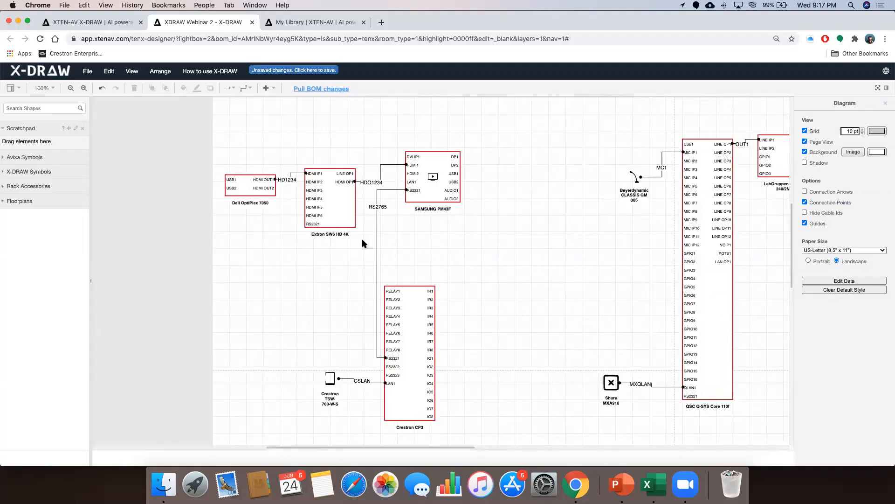
{"action": "scroll", "coordinate": [120, 75], "scroll_direction": "right", "scroll_amount": 5}
Export the schematic as a PDF with Crop and Grid off, and download it as XDRAW Webinar 2.pdf
{"action": "left_click", "coordinate": [87, 71]}
{"action": "mouse_move", "coordinate": [123, 103]}
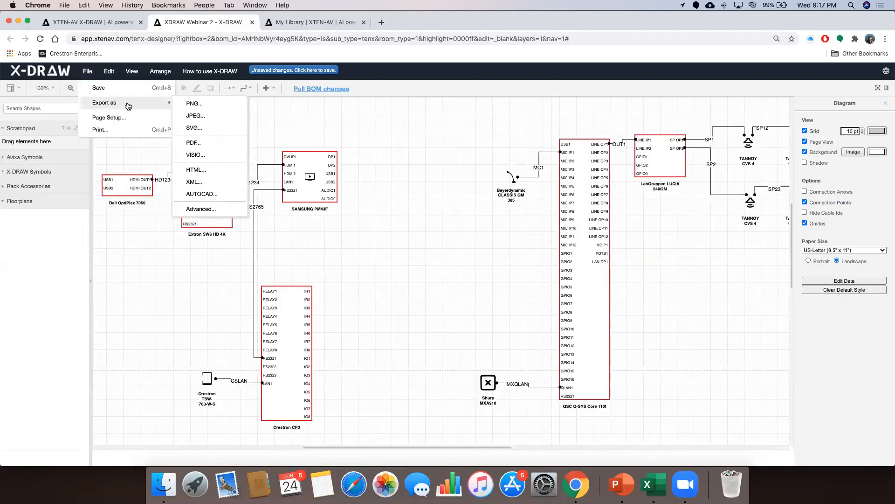
{"action": "left_click", "coordinate": [207, 143]}
{"action": "left_click", "coordinate": [389, 215]}
{"action": "left_click", "coordinate": [389, 215]}
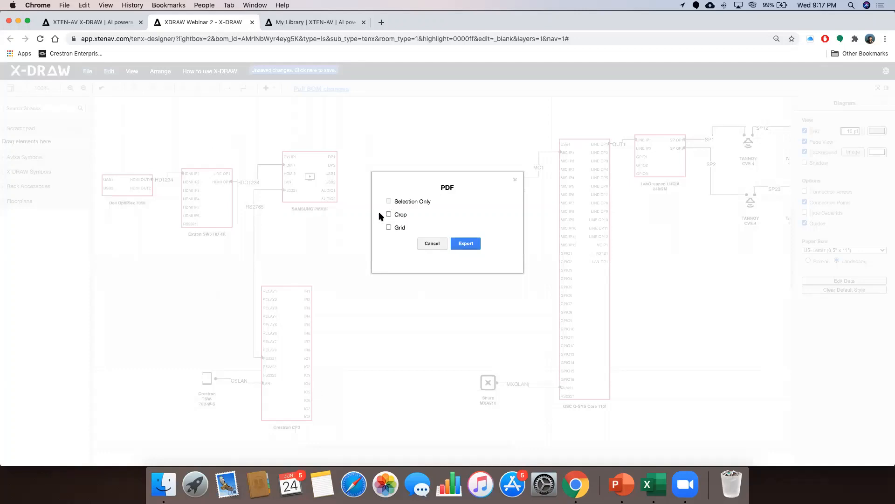
{"action": "left_click", "coordinate": [467, 245]}
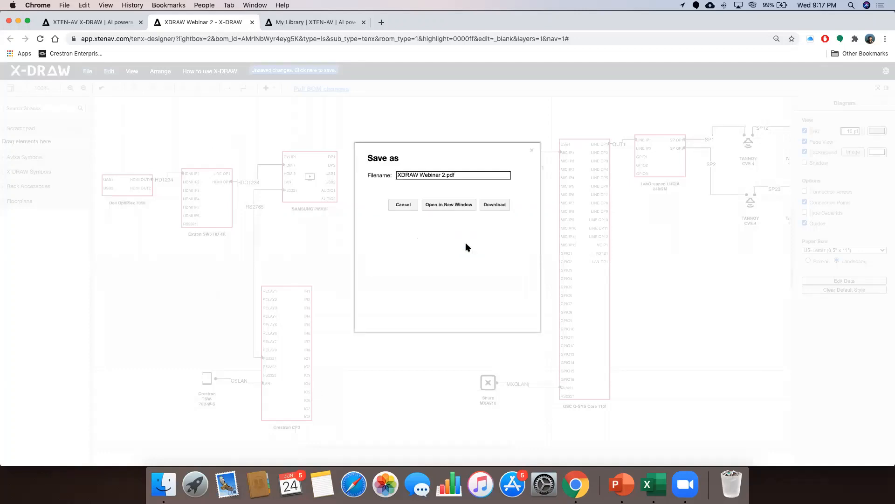
{"action": "left_click", "coordinate": [502, 211]}
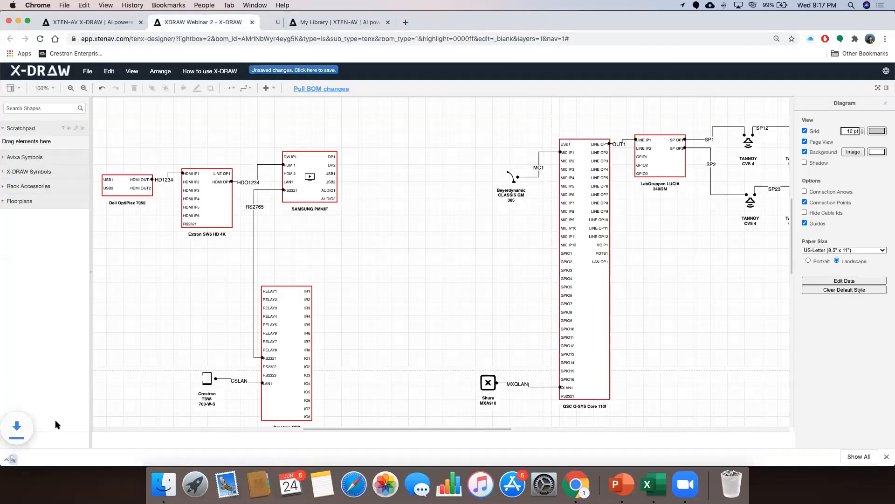
Open the newly downloaded PDF, look over how the schematic splits across its pages, and close it
{"action": "left_click", "coordinate": [50, 456]}
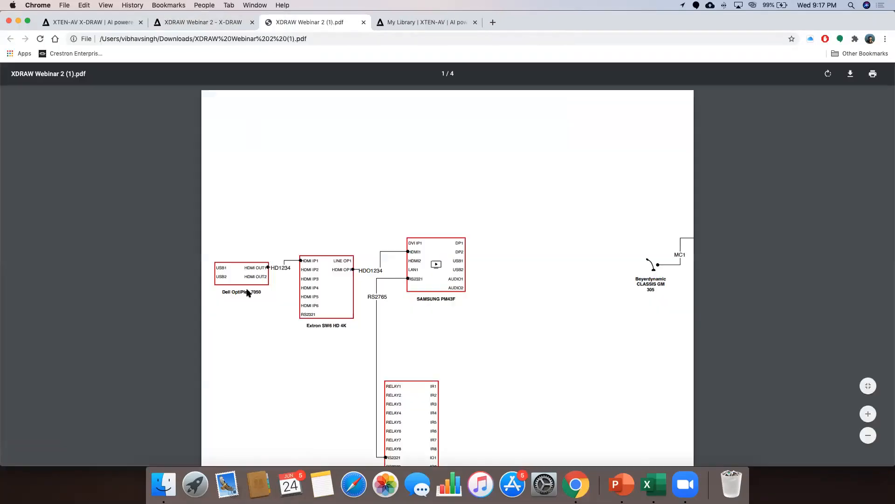
{"action": "scroll", "coordinate": [522, 277], "scroll_direction": "down", "scroll_amount": 10}
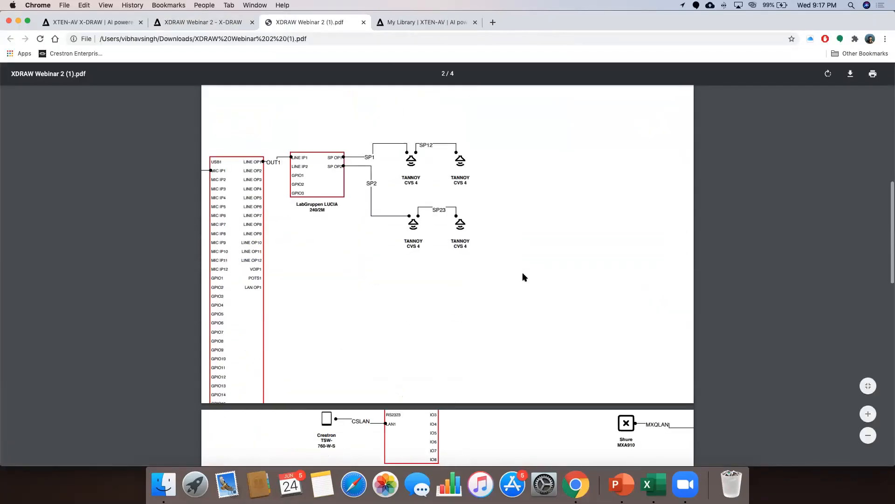
{"action": "scroll", "coordinate": [522, 277], "scroll_direction": "down", "scroll_amount": 5}
{"action": "scroll", "coordinate": [523, 277], "scroll_direction": "up", "scroll_amount": 10}
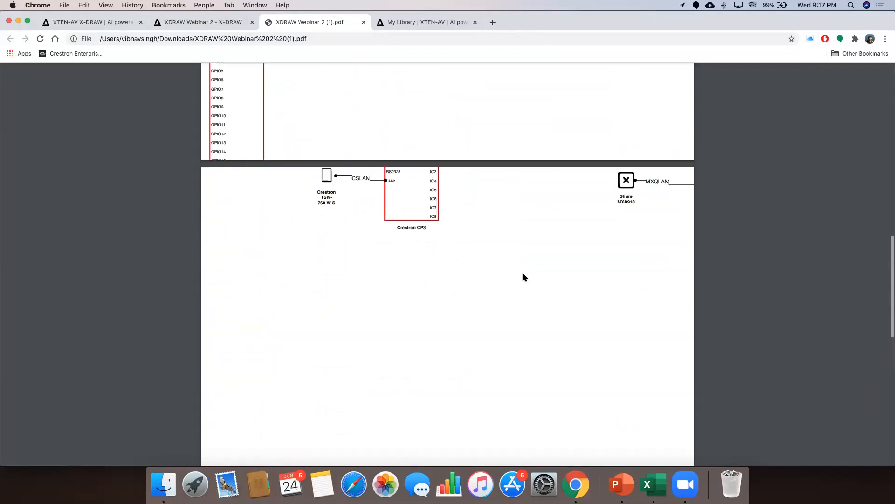
{"action": "scroll", "coordinate": [522, 277], "scroll_direction": "up", "scroll_amount": 5}
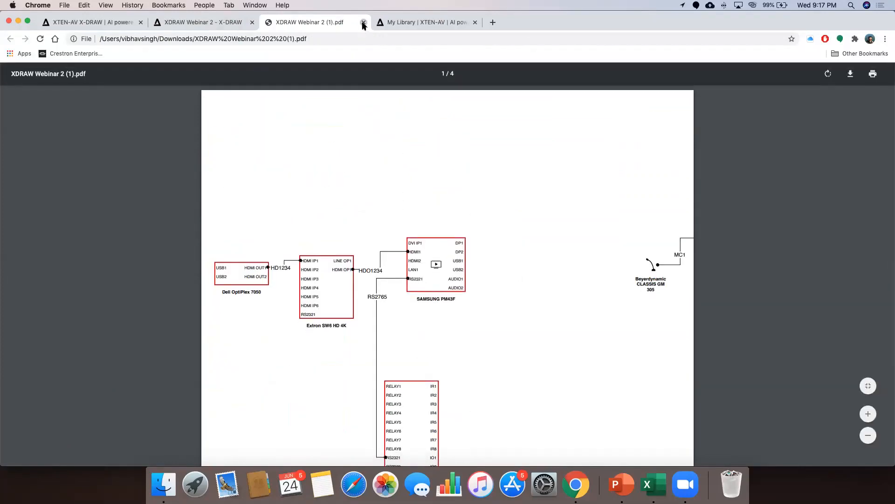
{"action": "key", "text": "super+w"}
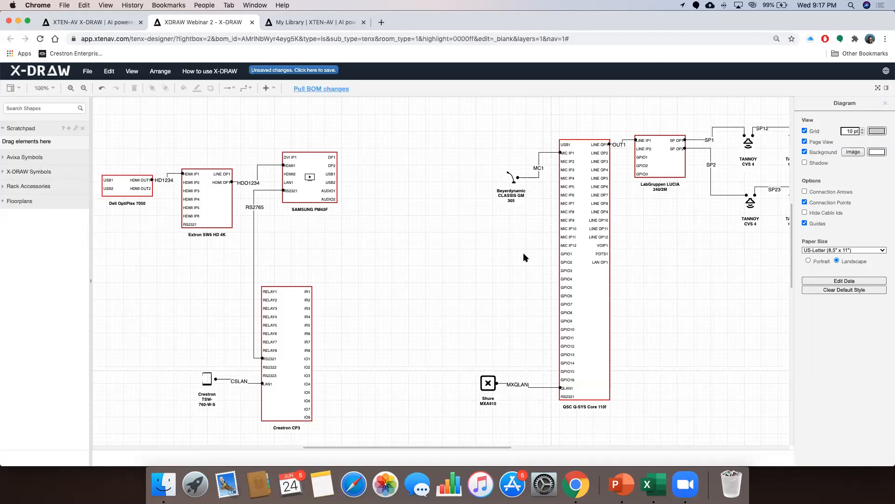
Export the schematic to AutoCAD format and download it as XDRAW Webinar 2.dwg
{"action": "scroll", "coordinate": [524, 257], "scroll_direction": "up", "scroll_amount": 1}
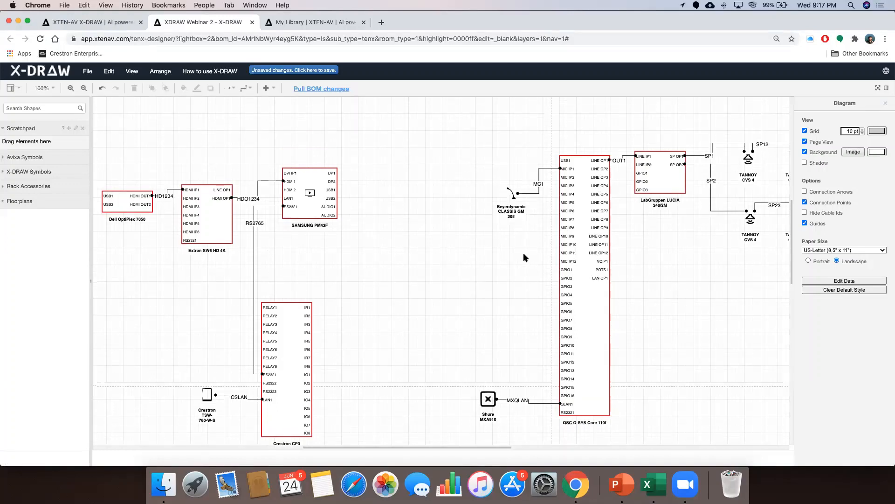
{"action": "scroll", "coordinate": [524, 257], "scroll_direction": "left", "scroll_amount": 2}
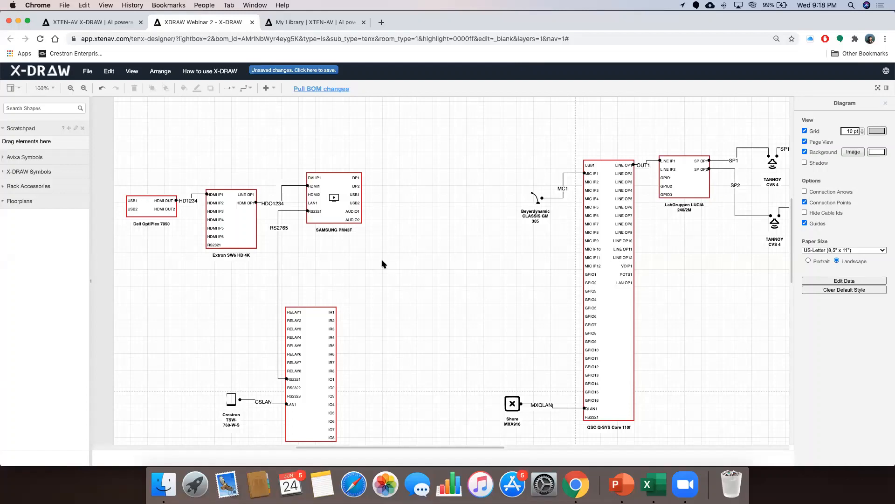
{"action": "left_click", "coordinate": [87, 73]}
{"action": "mouse_move", "coordinate": [139, 103]}
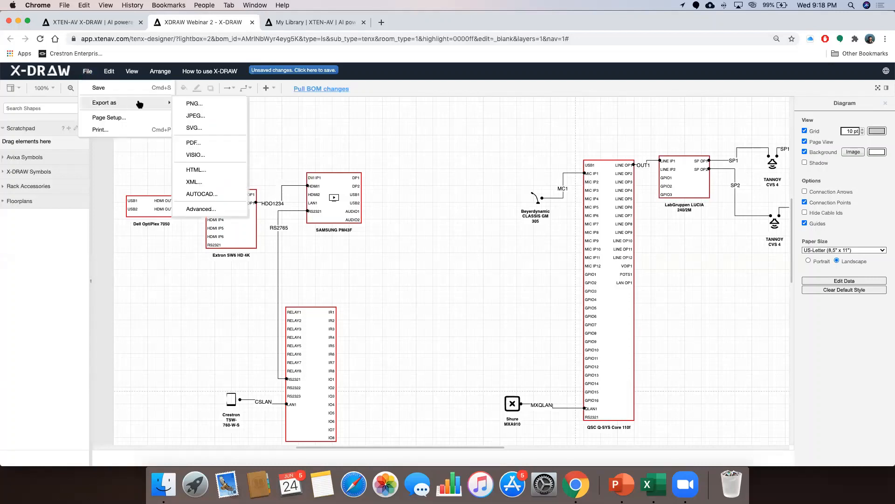
{"action": "left_click", "coordinate": [213, 192]}
{"action": "left_click", "coordinate": [465, 220]}
{"action": "left_click", "coordinate": [462, 214]}
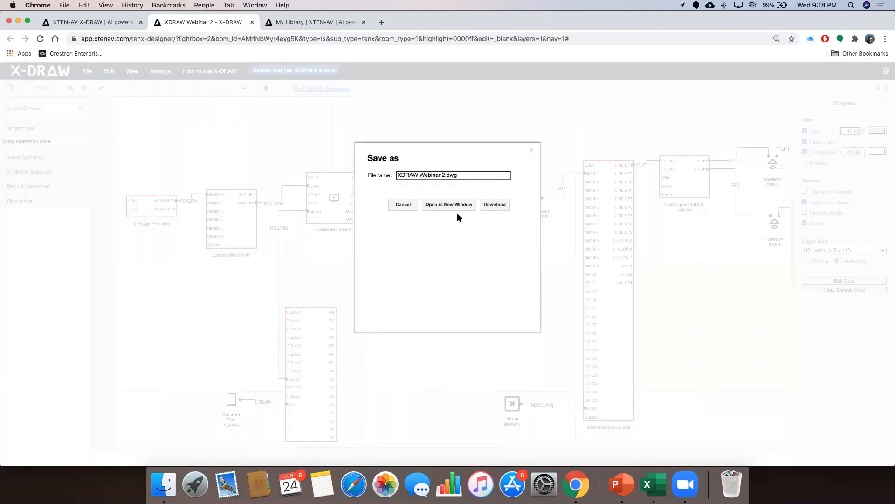
{"action": "left_click", "coordinate": [495, 205]}
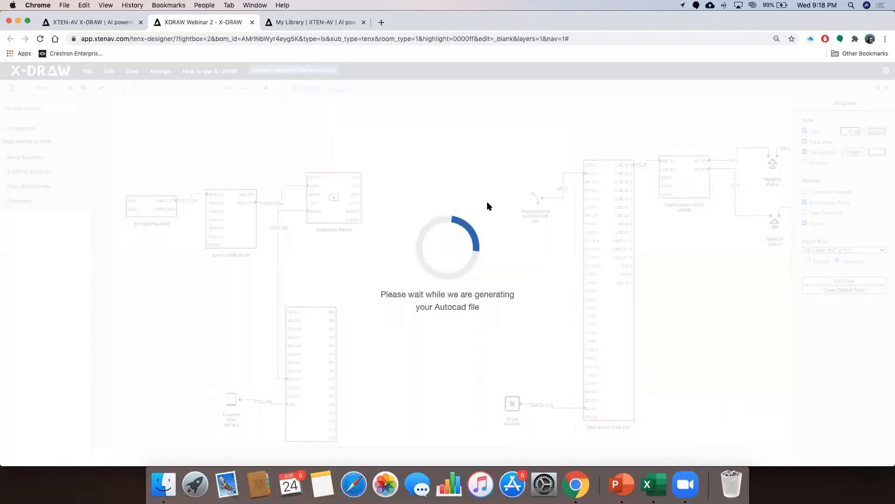
Look over the project's BOM product list while the AutoCAD file generates, and return to the schematic
{"action": "left_click", "coordinate": [95, 22]}
{"action": "scroll", "coordinate": [430, 251], "scroll_direction": "down", "scroll_amount": 5}
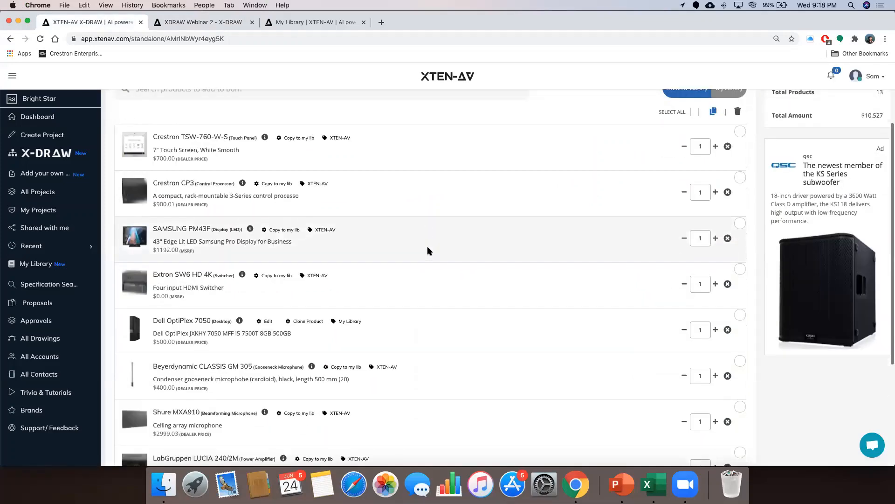
{"action": "scroll", "coordinate": [430, 251], "scroll_direction": "up", "scroll_amount": 5}
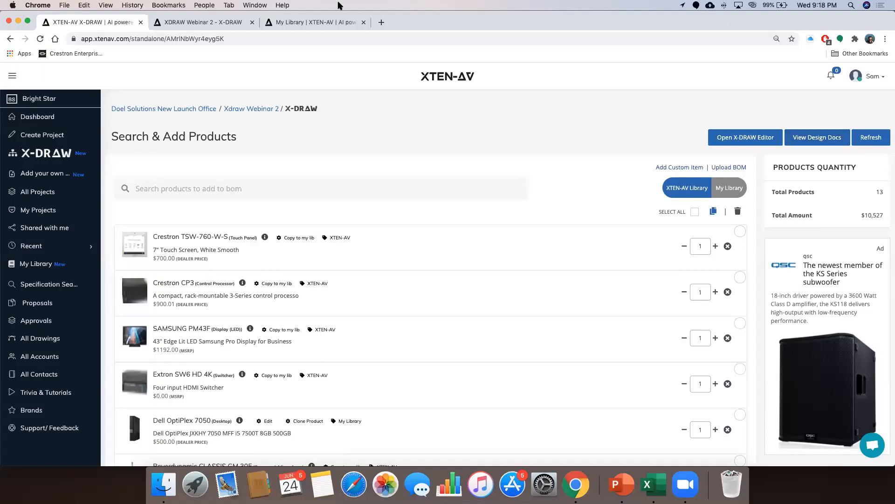
{"action": "left_click", "coordinate": [227, 23]}
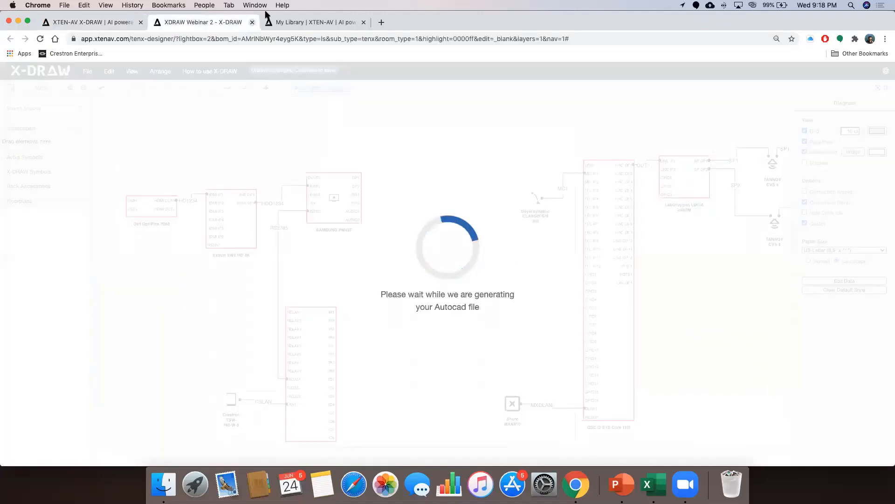
{"action": "left_click", "coordinate": [84, 26]}
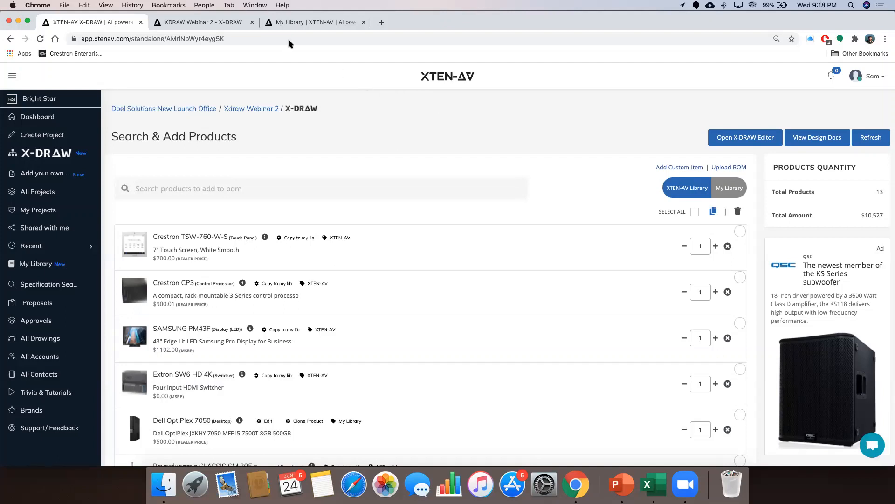
{"action": "left_click", "coordinate": [198, 23]}
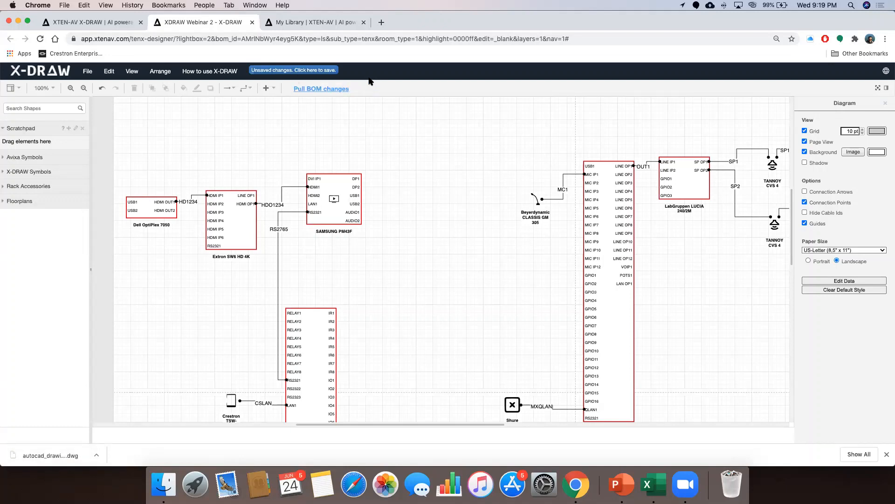
Examine the line style, waypoint, font and arrangement options for the MC1 cable between the Beyerdynamic microphone and the QSC core
{"action": "scroll", "coordinate": [670, 260], "scroll_direction": "right", "scroll_amount": 5}
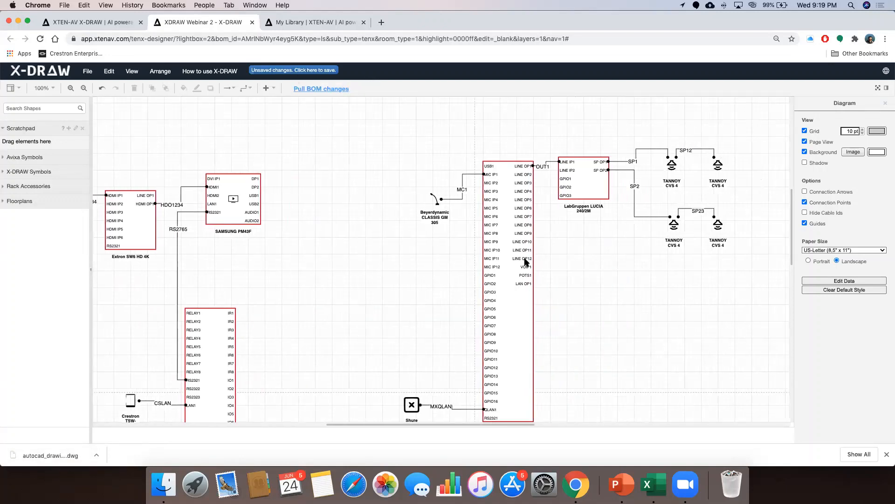
{"action": "left_click", "coordinate": [465, 174]}
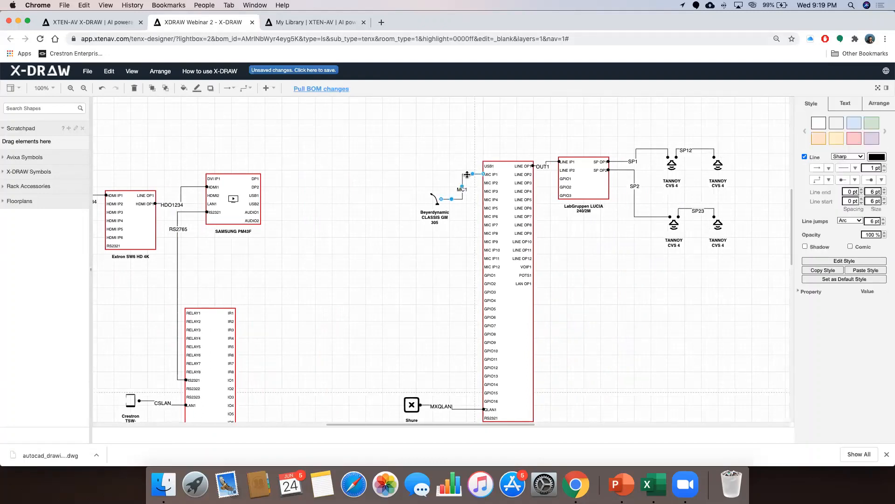
{"action": "left_click", "coordinate": [829, 168]}
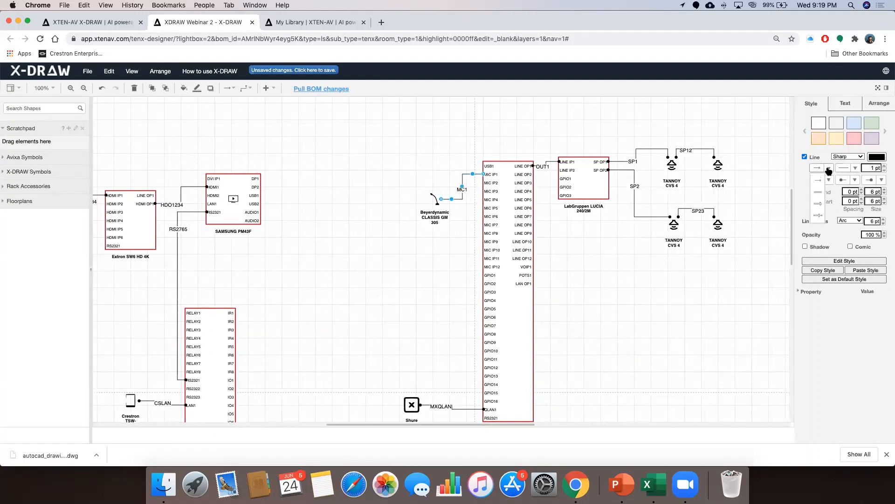
{"action": "left_click", "coordinate": [854, 181]}
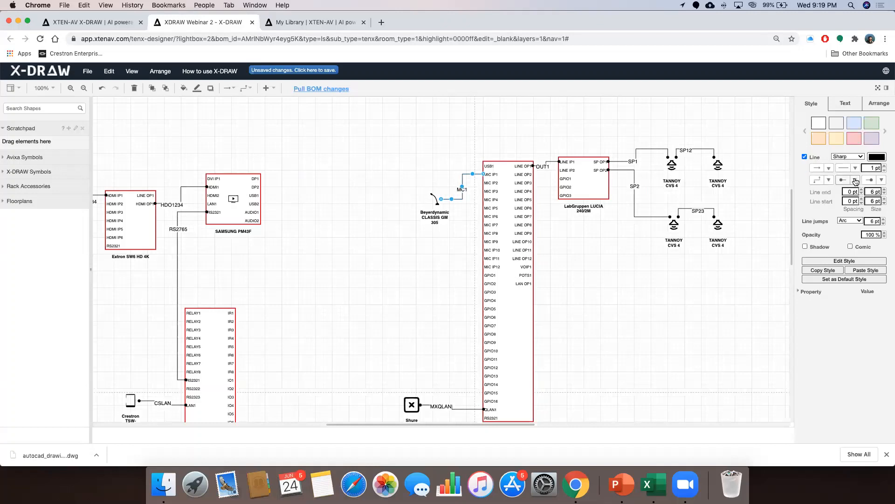
{"action": "left_click", "coordinate": [831, 181]}
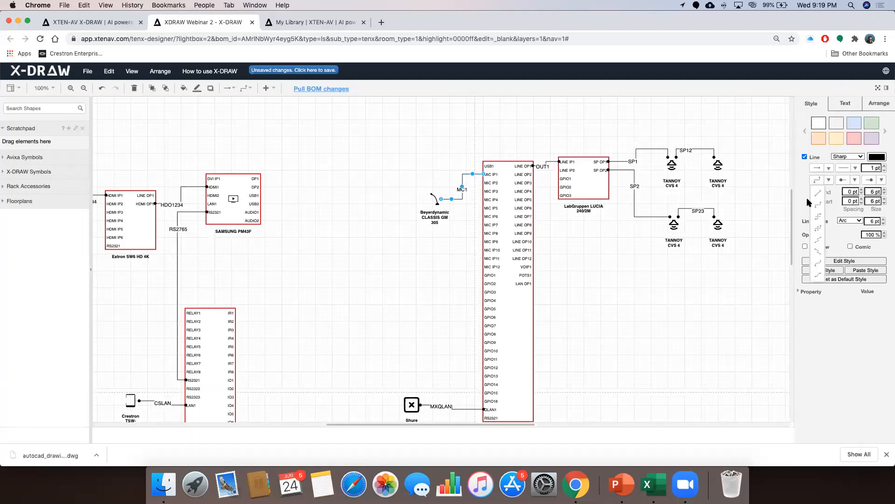
{"action": "left_click", "coordinate": [805, 196]}
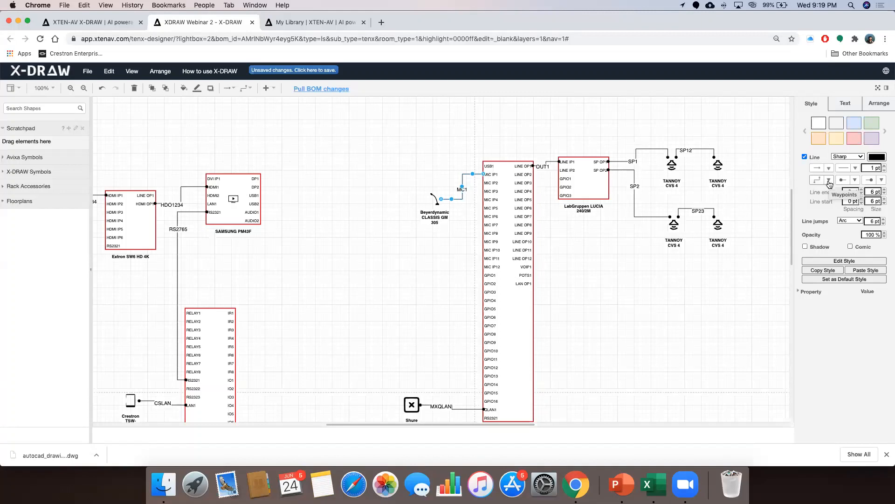
{"action": "left_click", "coordinate": [848, 104]}
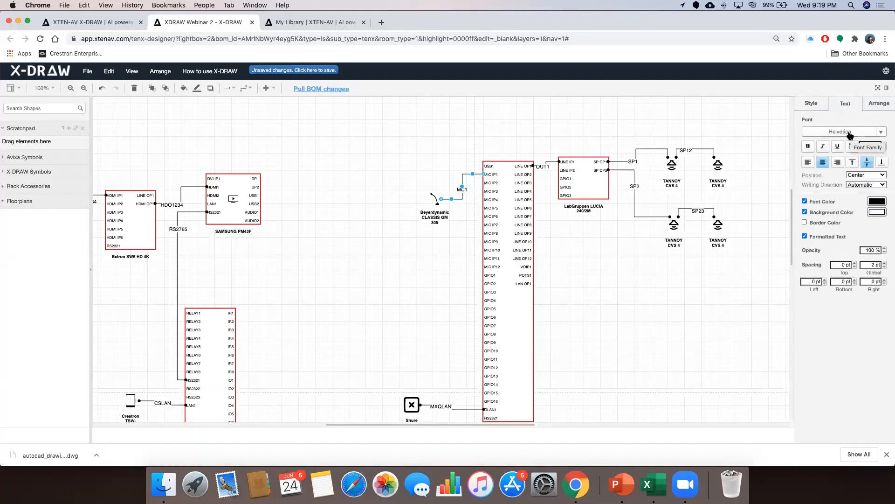
{"action": "left_click", "coordinate": [881, 132]}
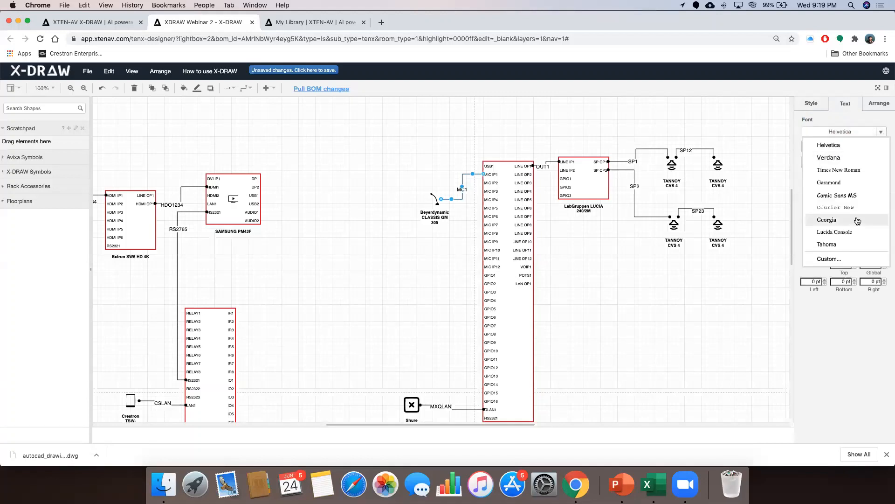
{"action": "left_click", "coordinate": [858, 116]}
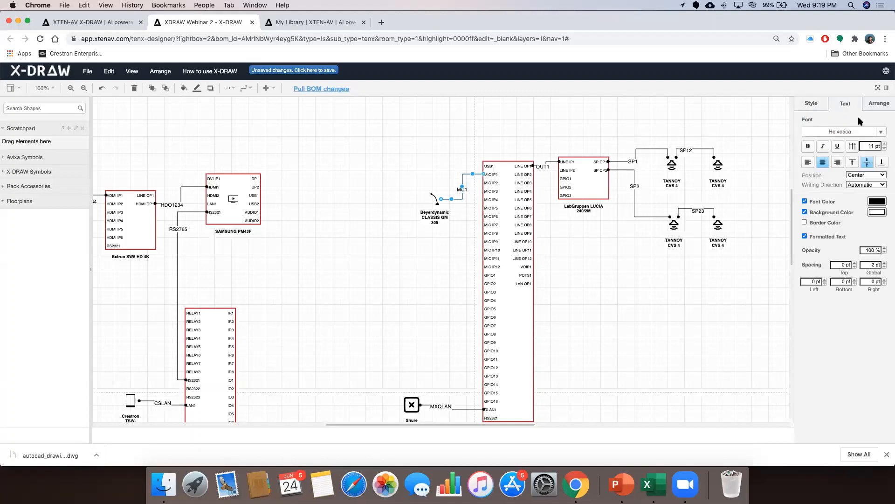
{"action": "left_click", "coordinate": [878, 104]}
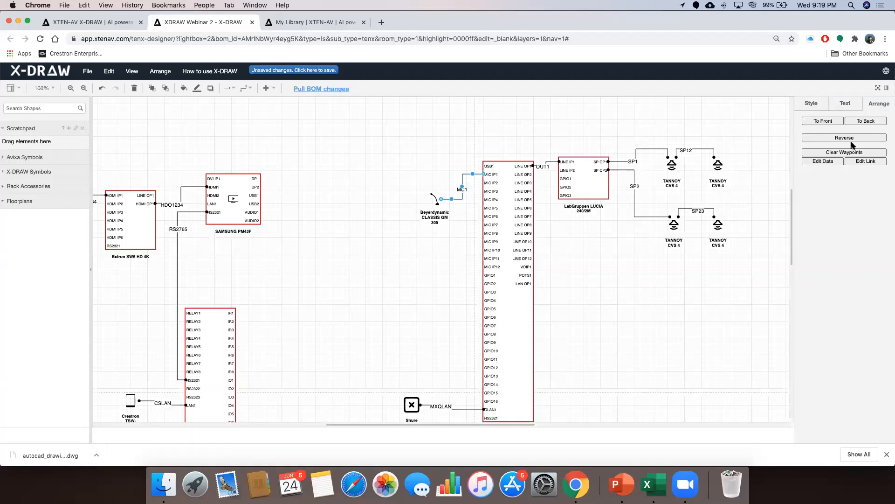
{"action": "left_click", "coordinate": [614, 224]}
Turn the fill of the LabGruppen LUCIA 240/2M block off and back on
{"action": "left_click", "coordinate": [584, 176]}
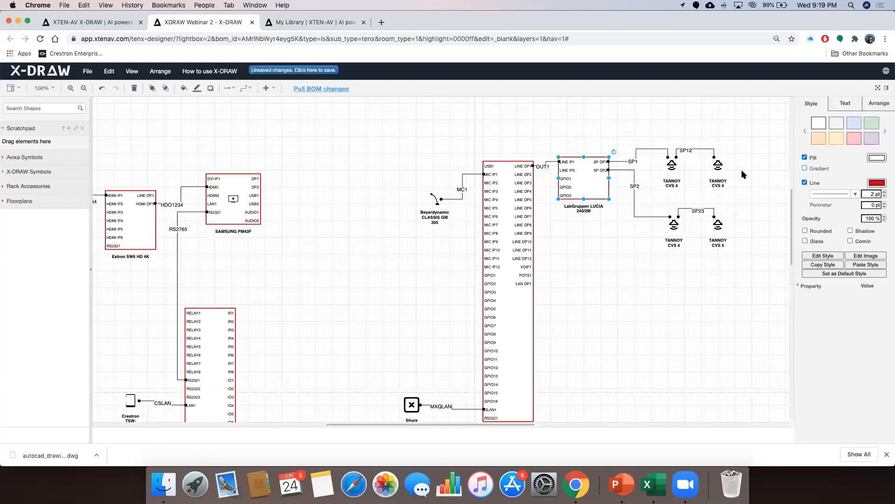
{"action": "scroll", "coordinate": [810, 160], "scroll_direction": "down", "scroll_amount": 1}
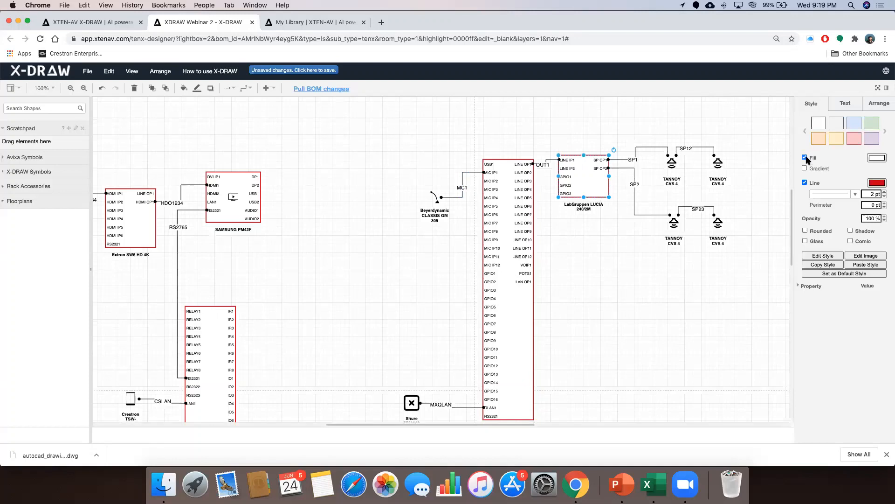
{"action": "left_click", "coordinate": [805, 158]}
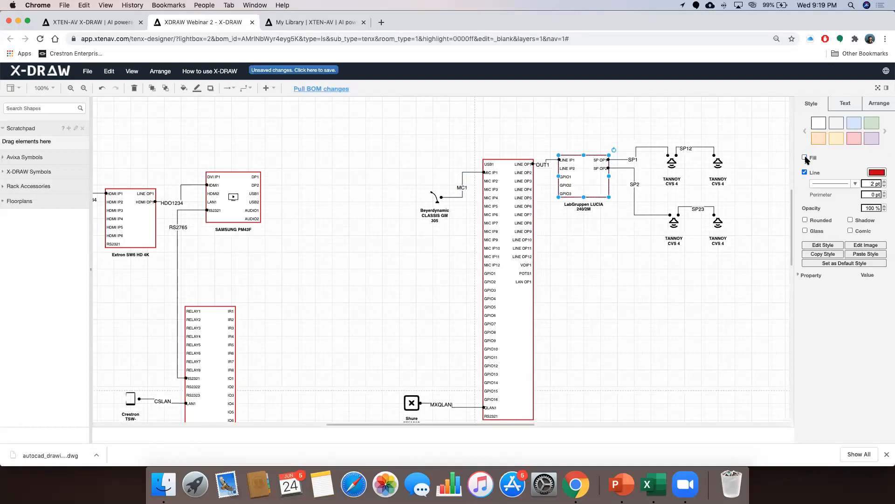
{"action": "left_click", "coordinate": [805, 158]}
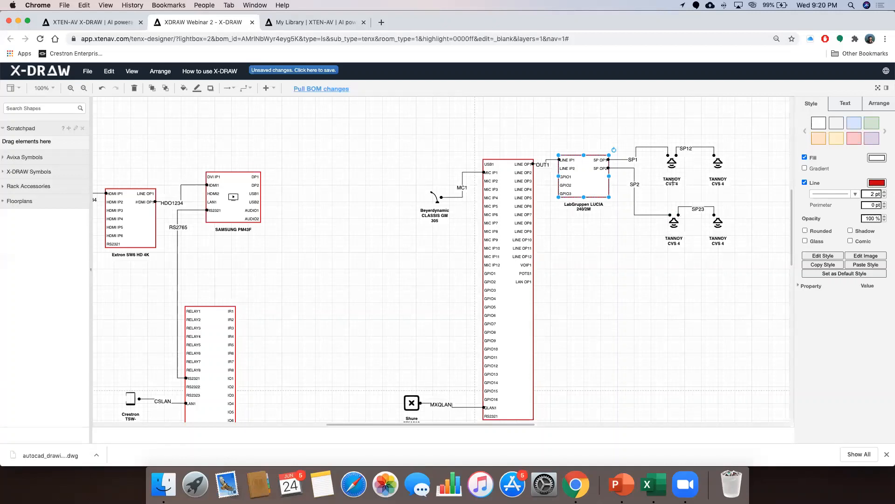
Toggle the full-canvas view and check the formatting options for the LabGruppen block and the SP2 cable label
{"action": "left_click", "coordinate": [878, 88]}
{"action": "left_click", "coordinate": [877, 89]}
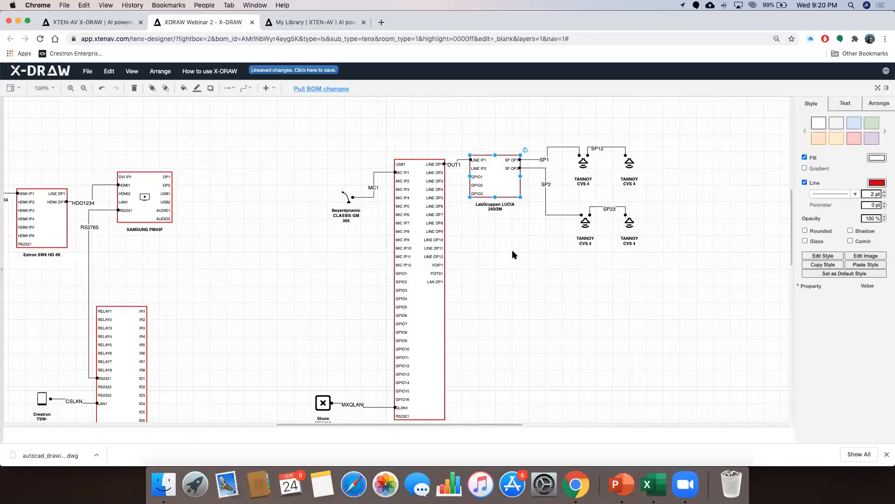
{"action": "left_click", "coordinate": [523, 254]}
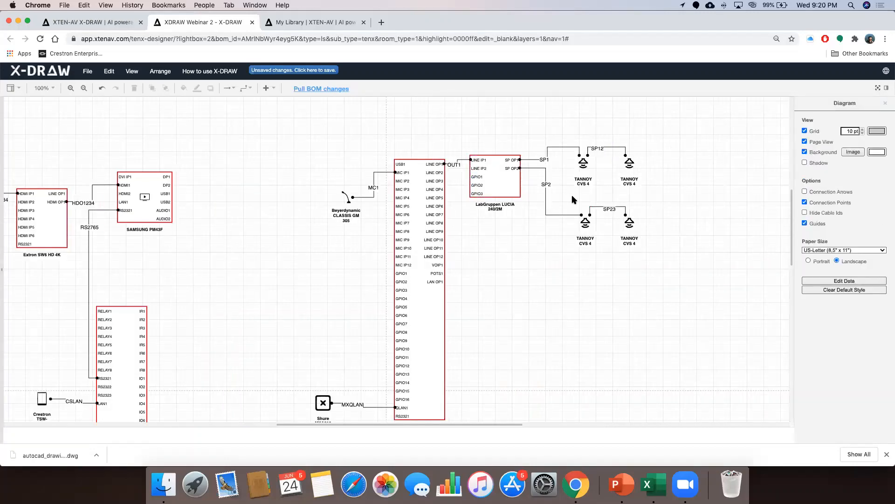
{"action": "left_click", "coordinate": [493, 182]}
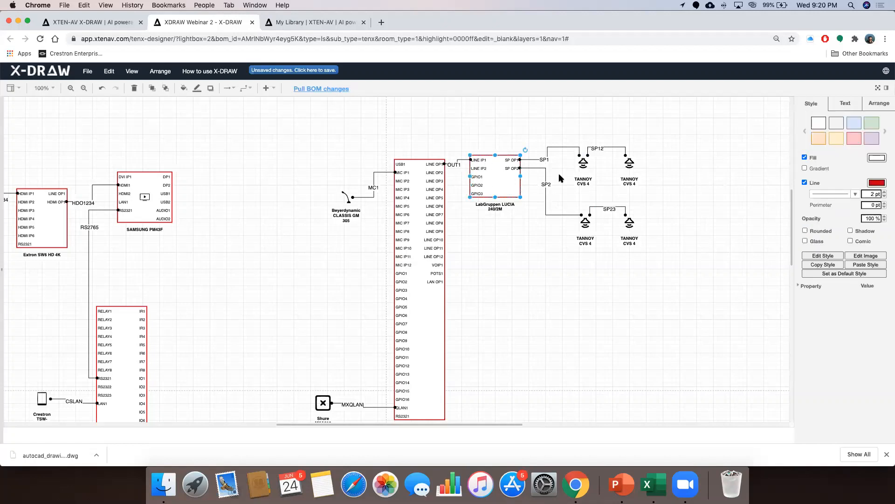
{"action": "left_click", "coordinate": [546, 184]}
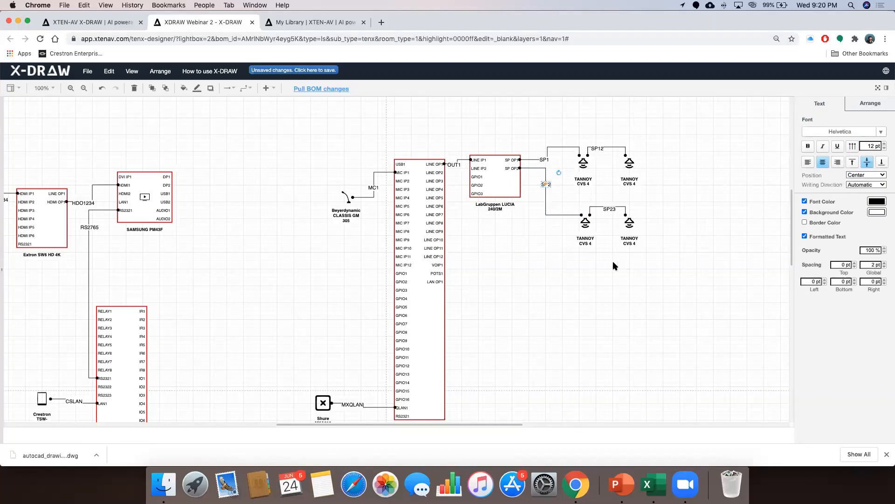
{"action": "left_click", "coordinate": [559, 280]}
{"action": "scroll", "coordinate": [559, 280], "scroll_direction": "left", "scroll_amount": 15}
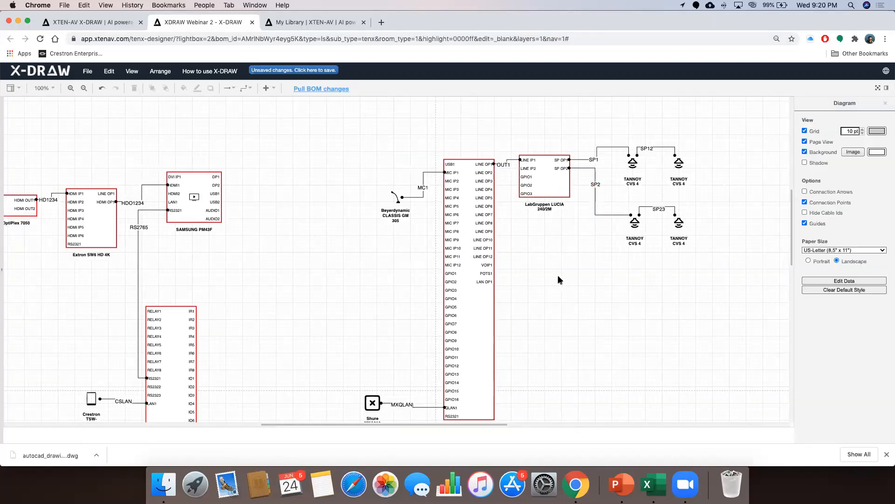
{"action": "scroll", "coordinate": [559, 279], "scroll_direction": "right", "scroll_amount": 10}
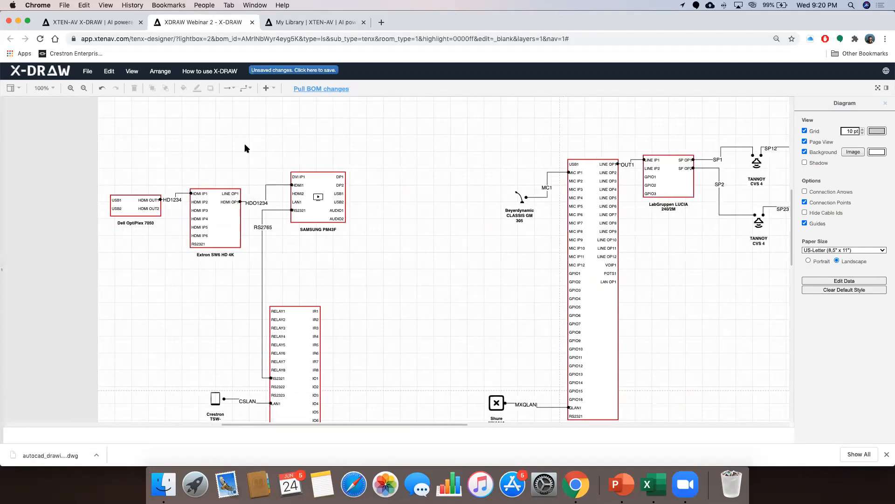
Toggle the format panel and the full-canvas view, leaving the format panel hidden and the shape library shown
{"action": "left_click", "coordinate": [12, 89]}
{"action": "left_click", "coordinate": [12, 89]}
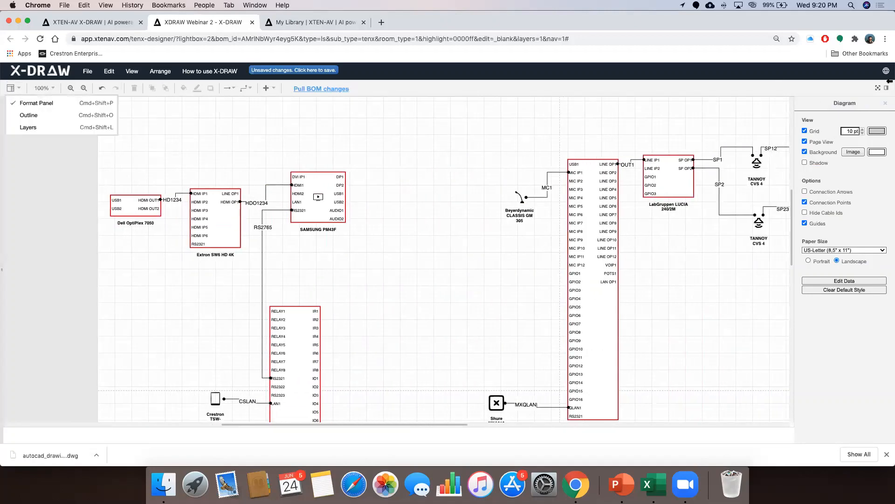
{"action": "left_click", "coordinate": [877, 89]}
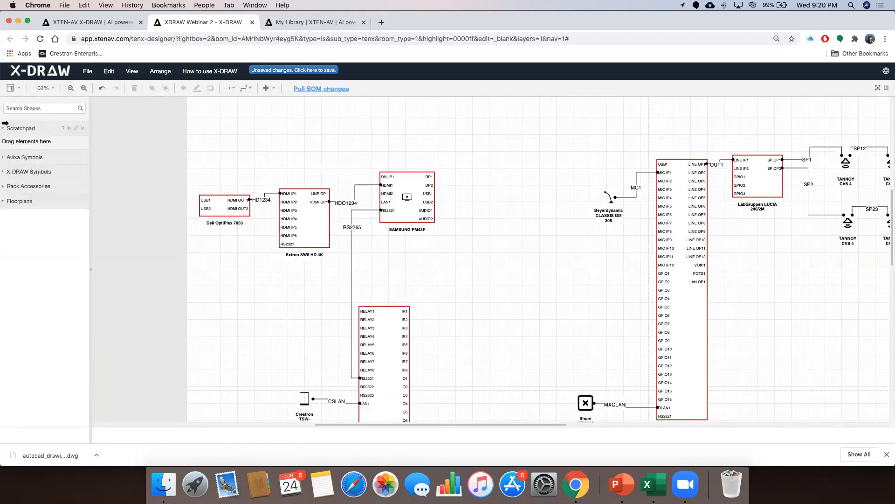
{"action": "left_click", "coordinate": [14, 88]}
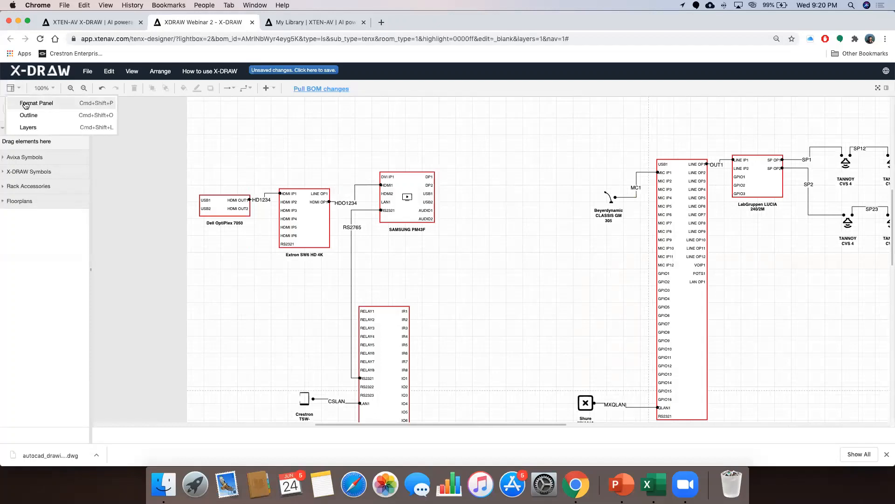
{"action": "left_click", "coordinate": [29, 100]}
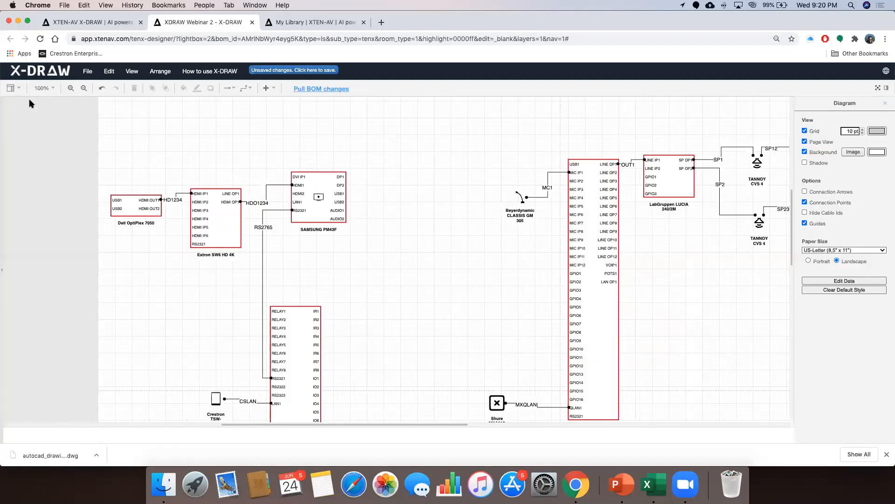
{"action": "left_click", "coordinate": [14, 89]}
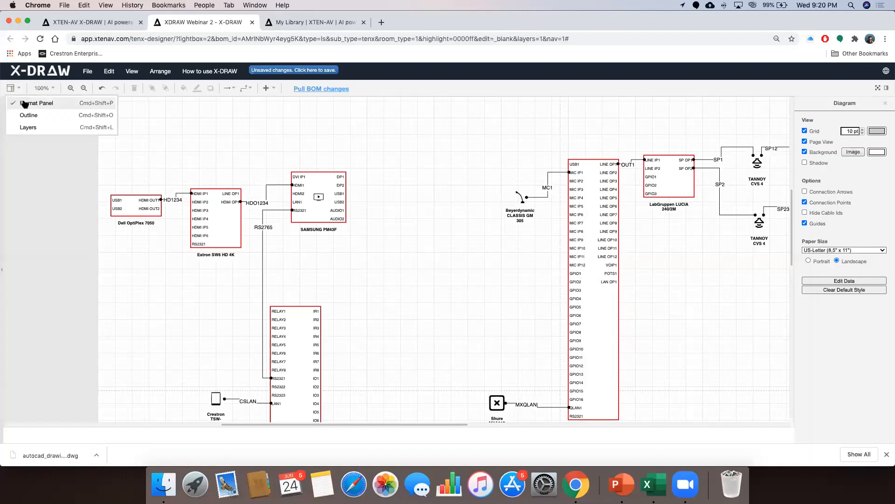
{"action": "left_click", "coordinate": [25, 103]}
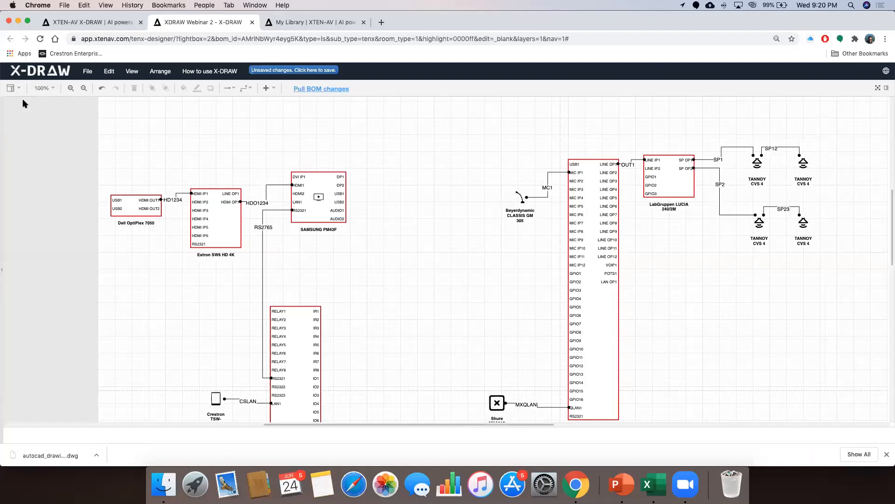
{"action": "left_click", "coordinate": [878, 87]}
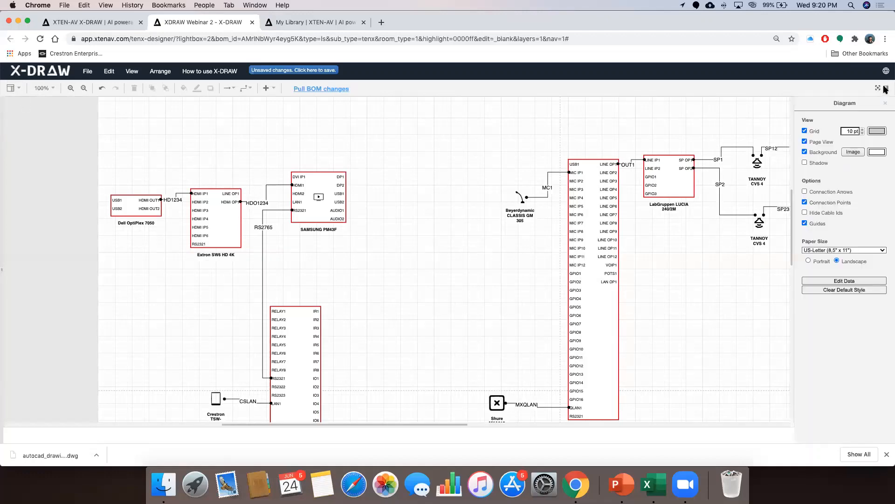
{"action": "left_click", "coordinate": [885, 88]}
Show the Outline overview, move around the schematic with its view frame, and close it
{"action": "left_click", "coordinate": [12, 87]}
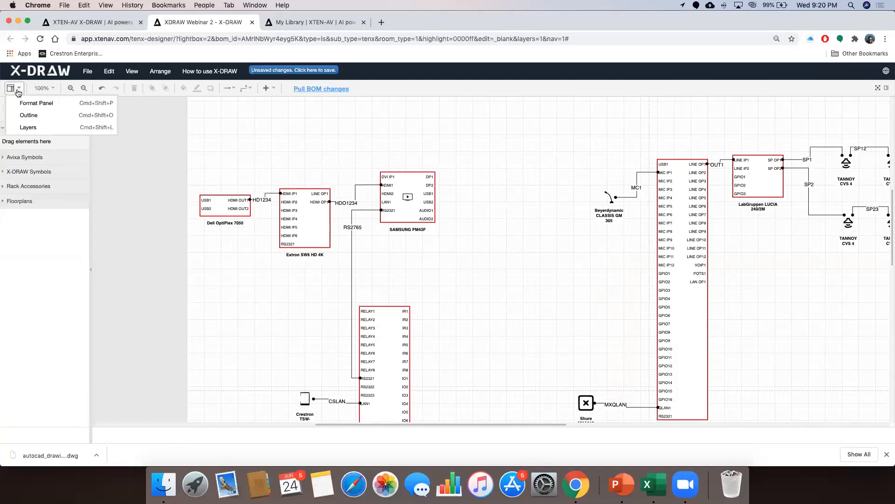
{"action": "left_click", "coordinate": [29, 116]}
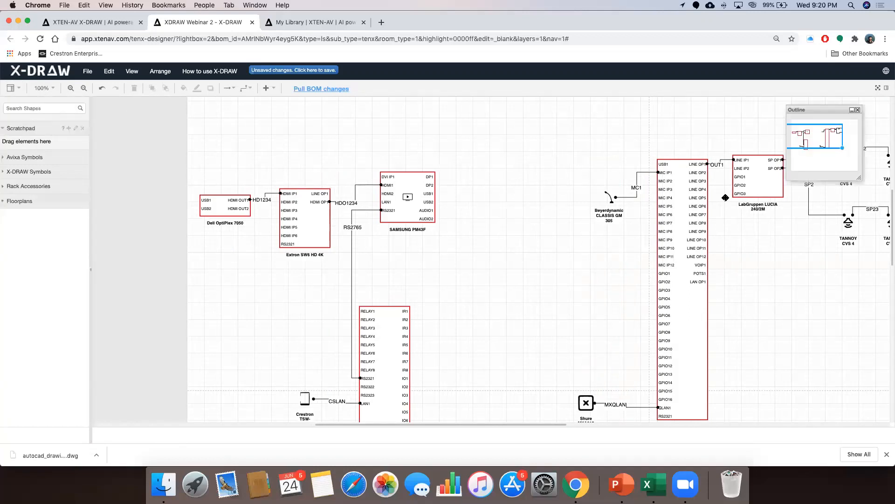
{"action": "left_click_drag", "start_coordinate": [814, 134], "coordinate": [795, 115]}
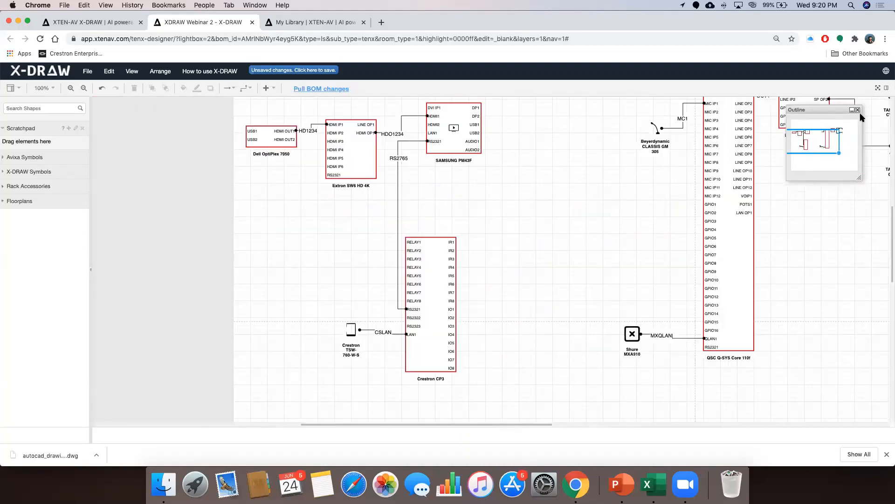
{"action": "left_click", "coordinate": [859, 110]}
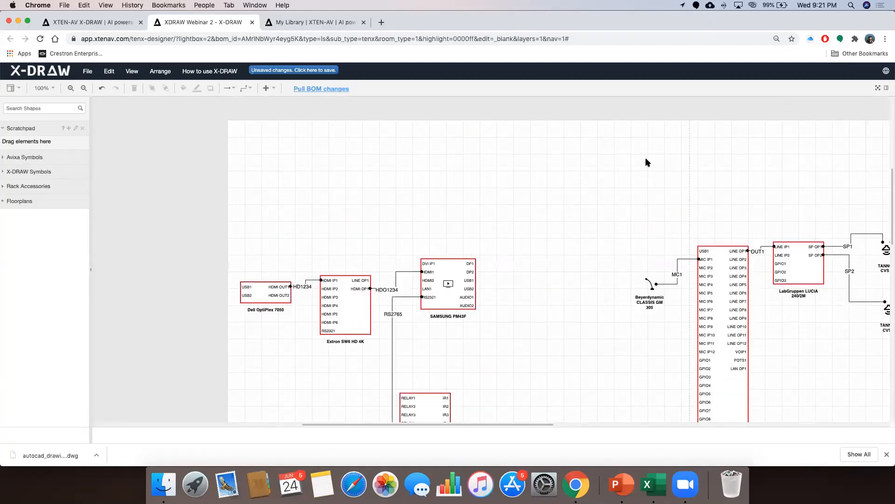
Add a new layer to the diagram, check its rename option without changing the name, and delete the layer
{"action": "left_click", "coordinate": [14, 87]}
{"action": "left_click", "coordinate": [23, 126]}
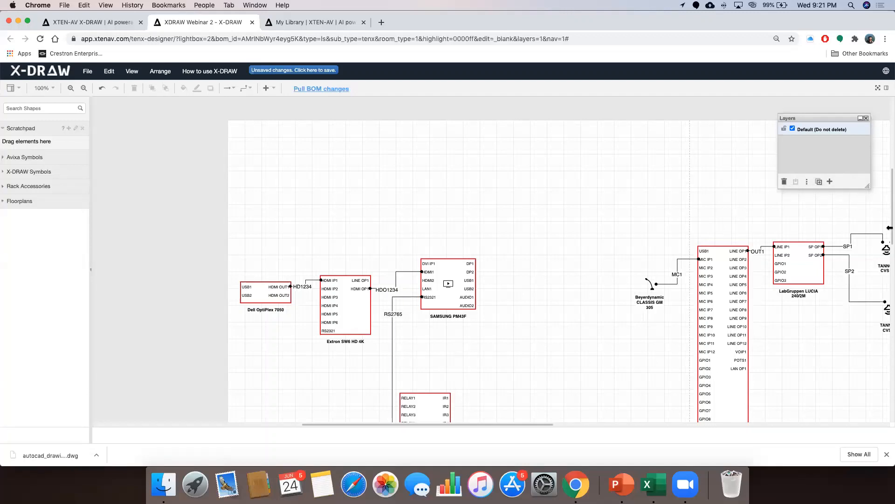
{"action": "left_click", "coordinate": [830, 182]}
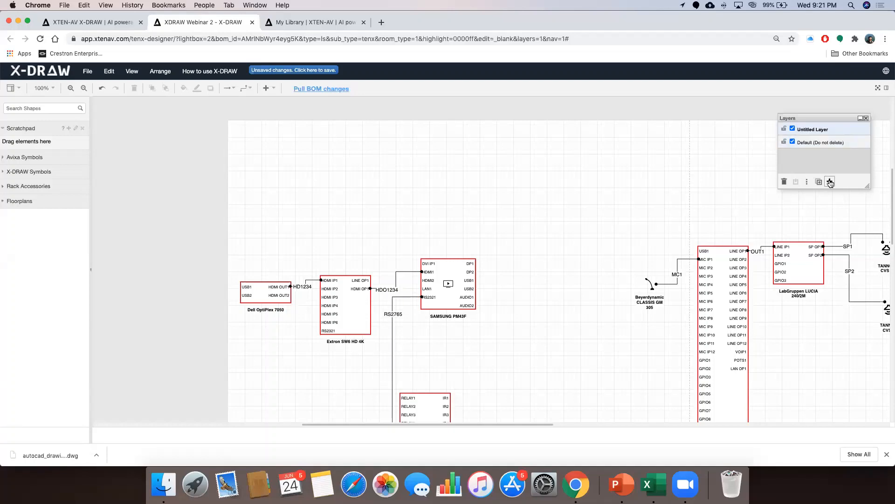
{"action": "double_click", "coordinate": [819, 131]}
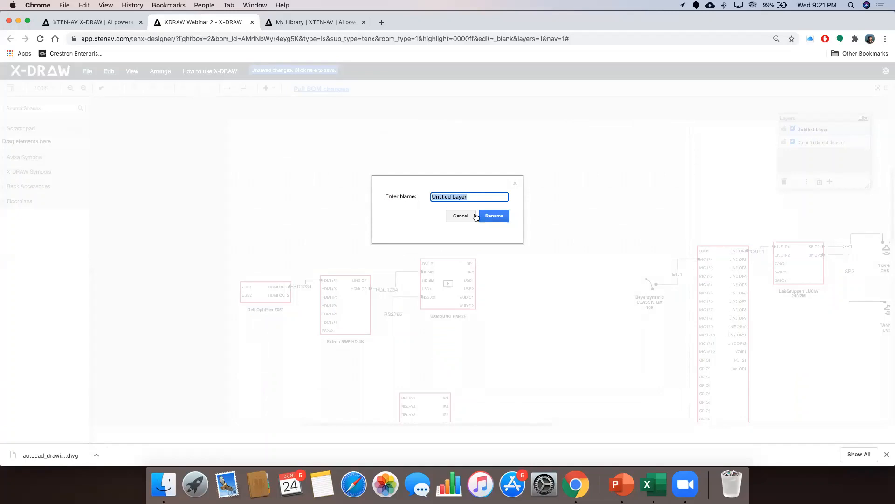
{"action": "left_click", "coordinate": [461, 217]}
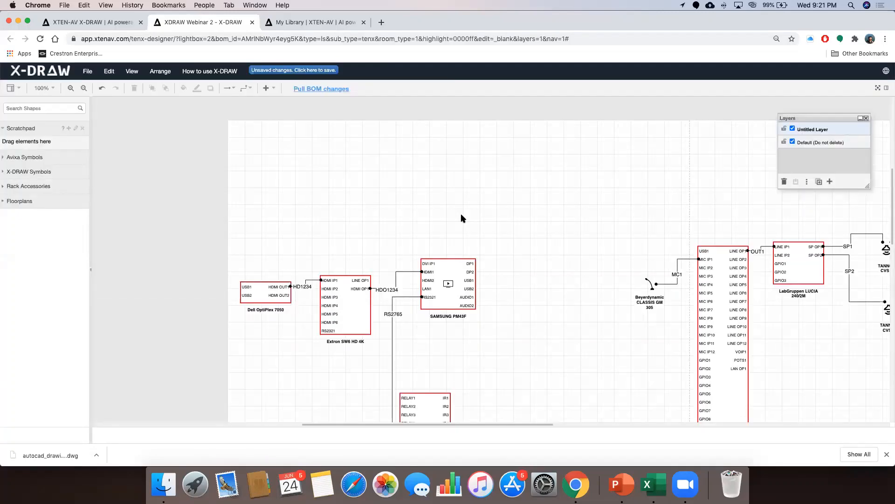
{"action": "left_click", "coordinate": [785, 182]}
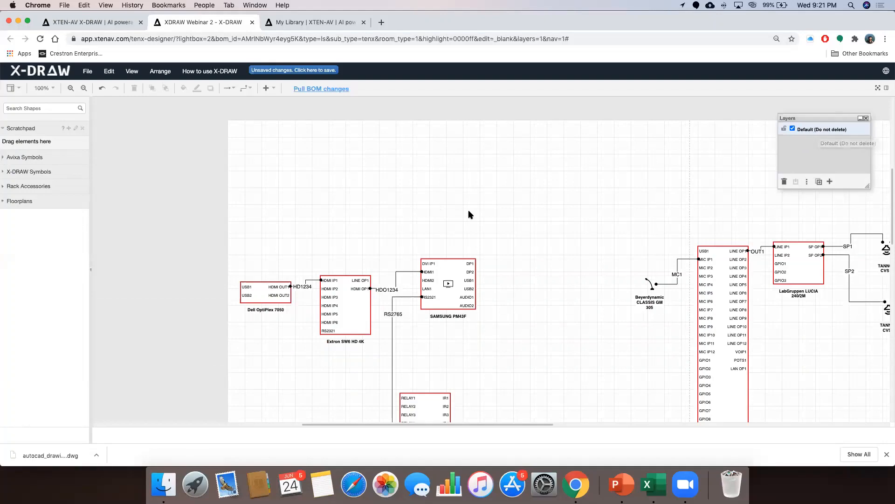
{"action": "scroll", "coordinate": [476, 211], "scroll_direction": "right", "scroll_amount": 10}
{"action": "scroll", "coordinate": [476, 210], "scroll_direction": "down", "scroll_amount": 7}
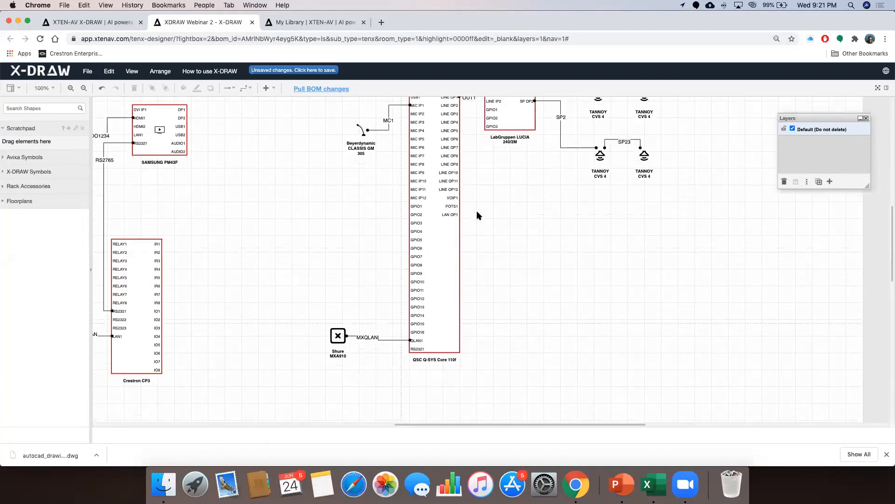
{"action": "scroll", "coordinate": [479, 212], "scroll_direction": "up", "scroll_amount": 7}
{"action": "scroll", "coordinate": [478, 212], "scroll_direction": "left", "scroll_amount": 4}
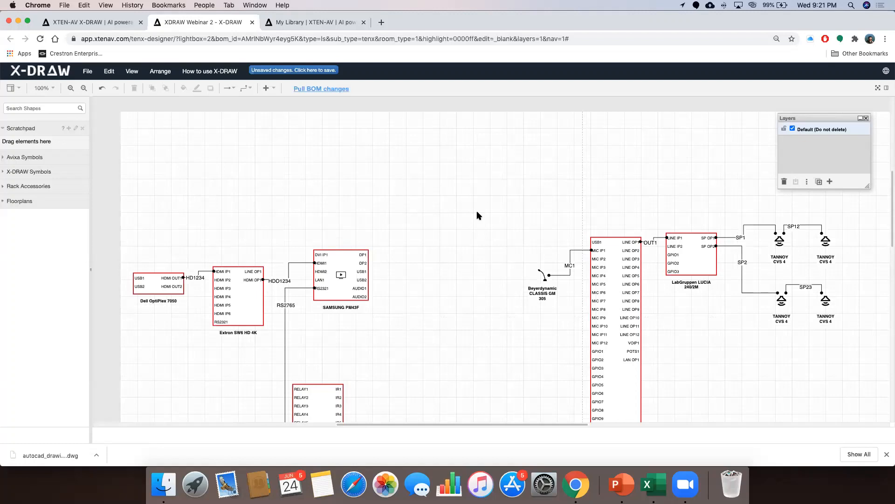
{"action": "left_click", "coordinate": [866, 119]}
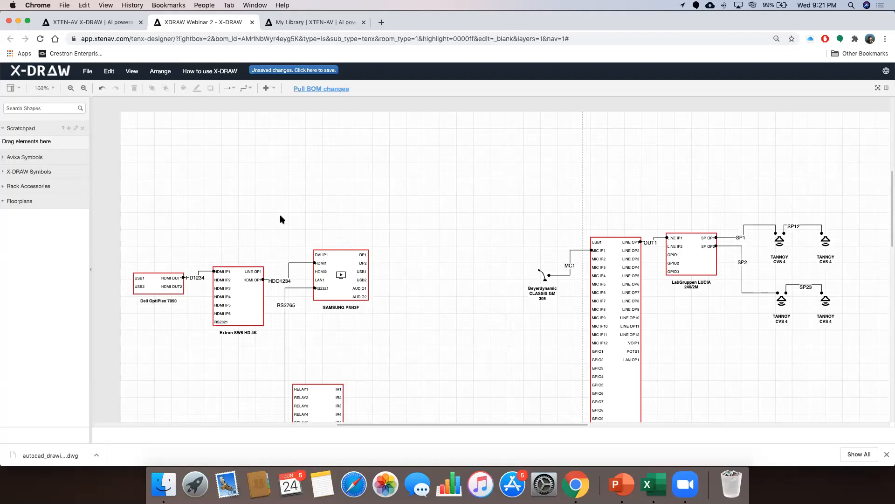
Look through the Avixa Symbols library and preview its display symbol
{"action": "scroll", "coordinate": [281, 215], "scroll_direction": "down", "scroll_amount": 2}
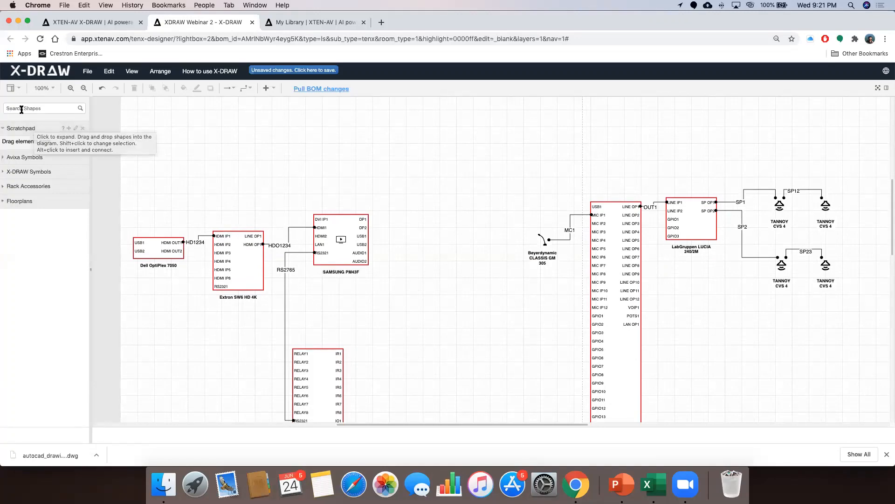
{"action": "left_click", "coordinate": [35, 158]}
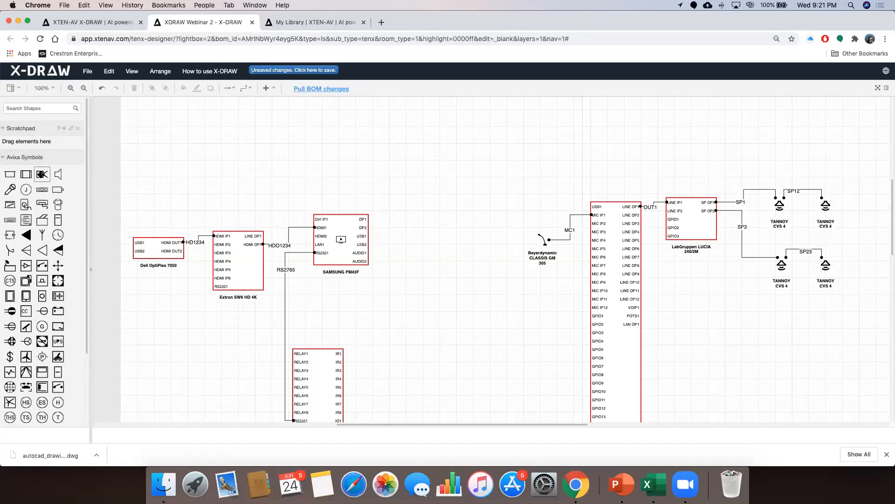
{"action": "mouse_move", "coordinate": [31, 179]}
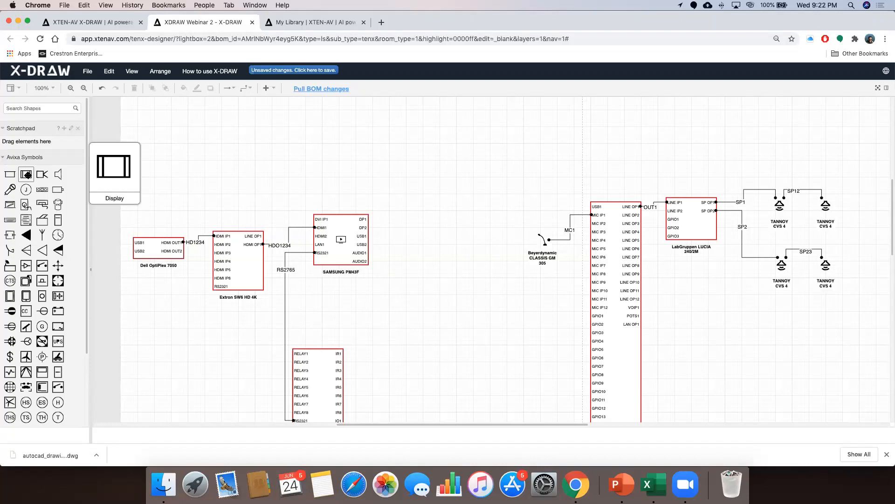
{"action": "scroll", "coordinate": [41, 275], "scroll_direction": "down", "scroll_amount": 5}
{"action": "scroll", "coordinate": [41, 177], "scroll_direction": "up", "scroll_amount": 5}
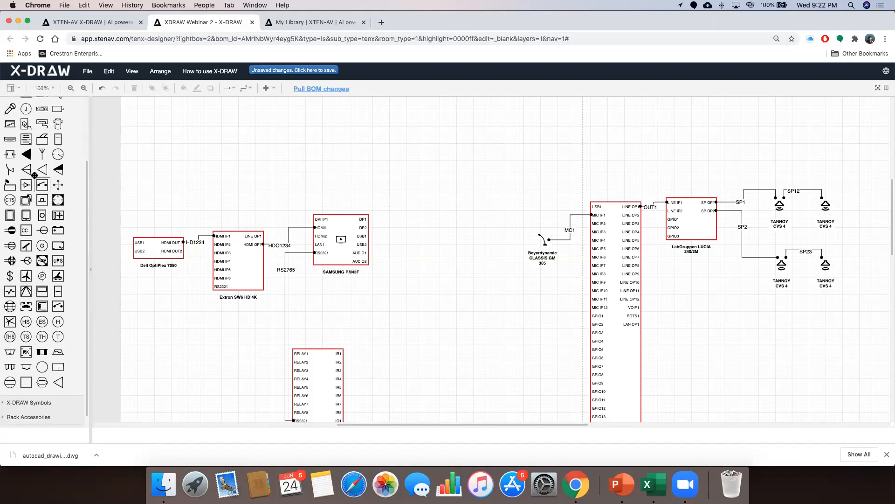
Place the Avixa speaker symbol above the Extron SW6 HD 4K block, delete it, and collapse the Avixa Symbols
{"action": "left_click_drag", "start_coordinate": [59, 175], "coordinate": [217, 171]}
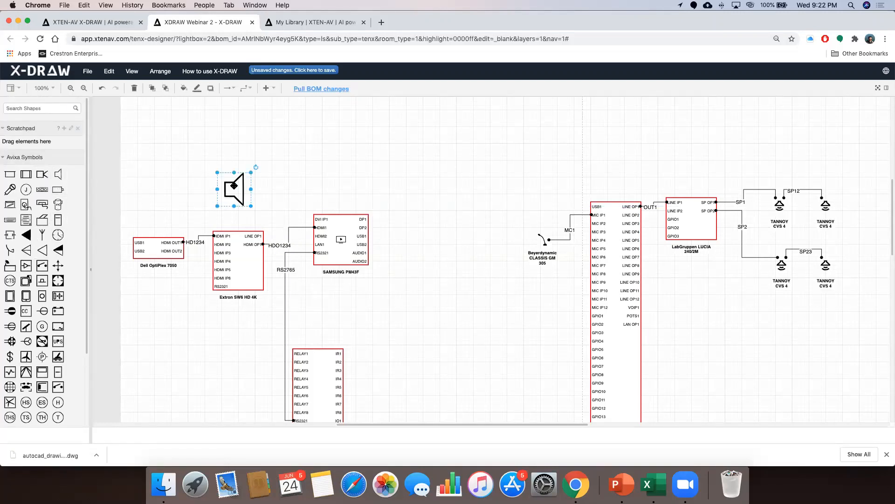
{"action": "key", "text": "Delete"}
{"action": "left_click", "coordinate": [15, 157]}
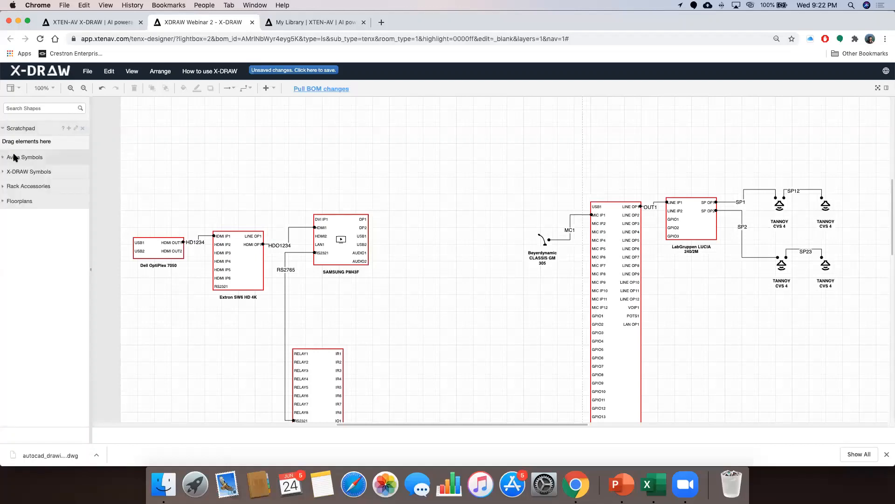
Look through the X-DRAW Symbols, preview the Projector symbol, and compare them with the Avixa Symbols
{"action": "left_click", "coordinate": [23, 173]}
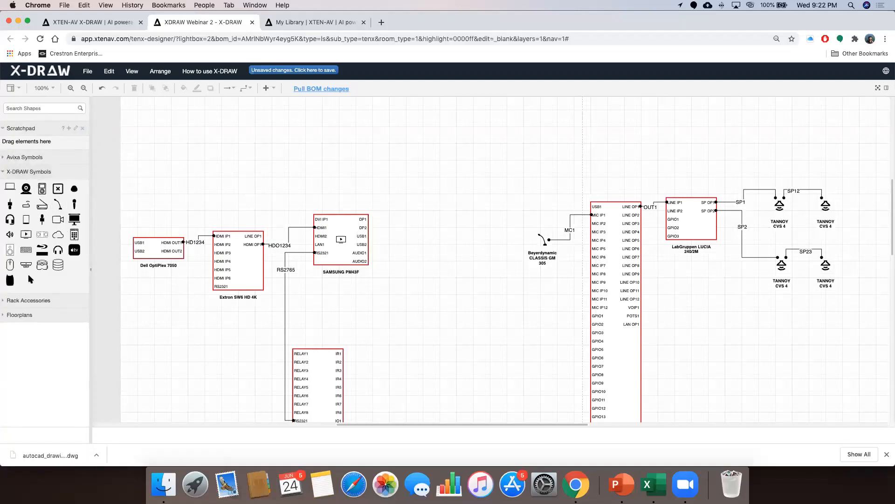
{"action": "mouse_move", "coordinate": [59, 212]}
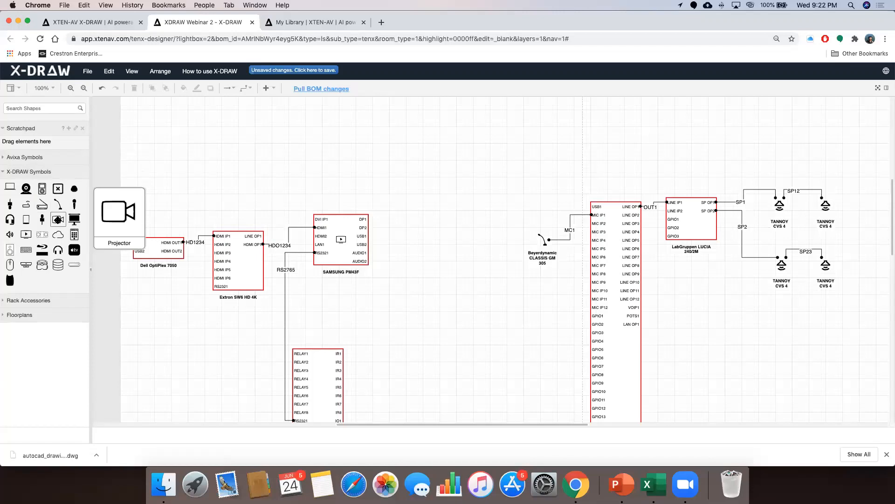
{"action": "left_click", "coordinate": [37, 157]}
{"action": "mouse_move", "coordinate": [42, 174]}
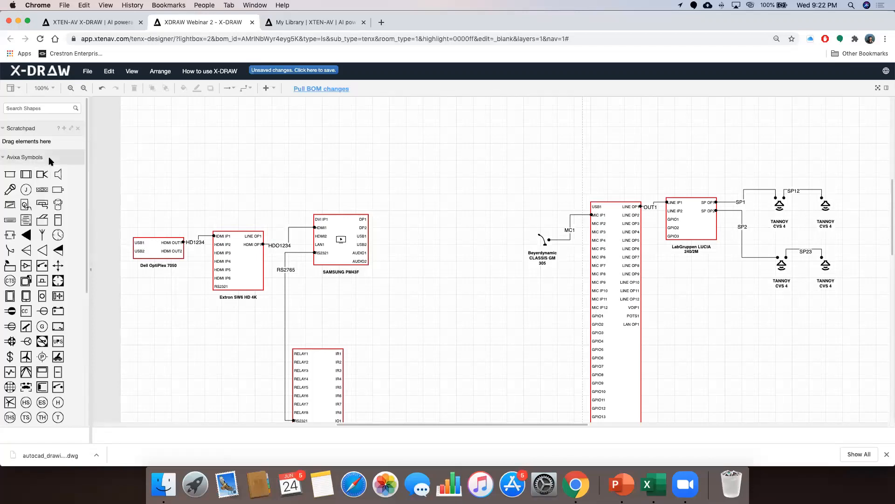
{"action": "left_click", "coordinate": [50, 158]}
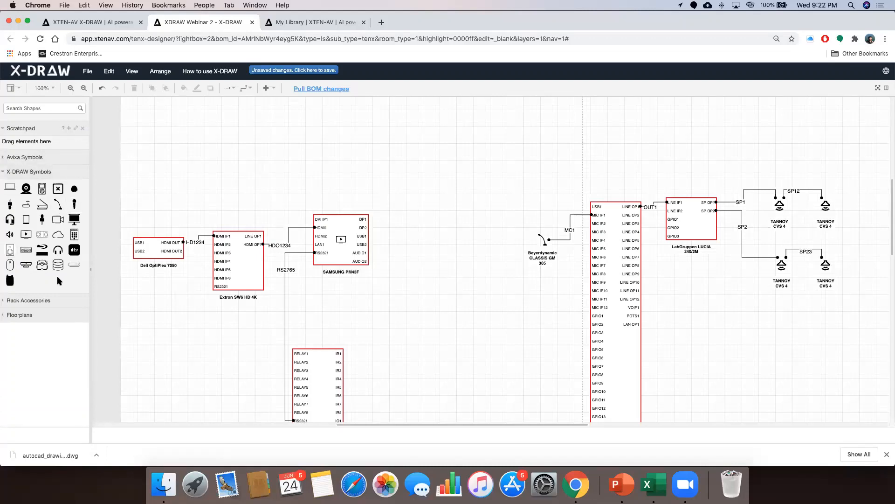
Look through the Rack Accessories and Floorplans shape libraries and collapse both
{"action": "left_click", "coordinate": [51, 301]}
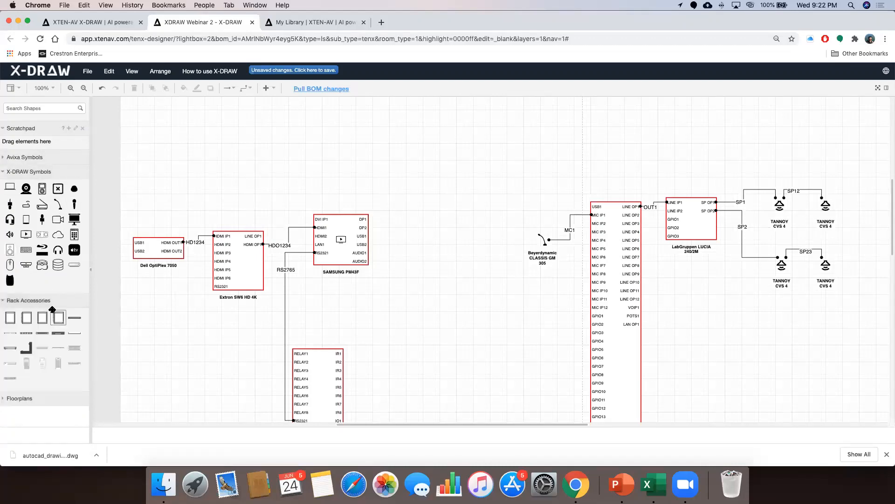
{"action": "left_click", "coordinate": [54, 301]}
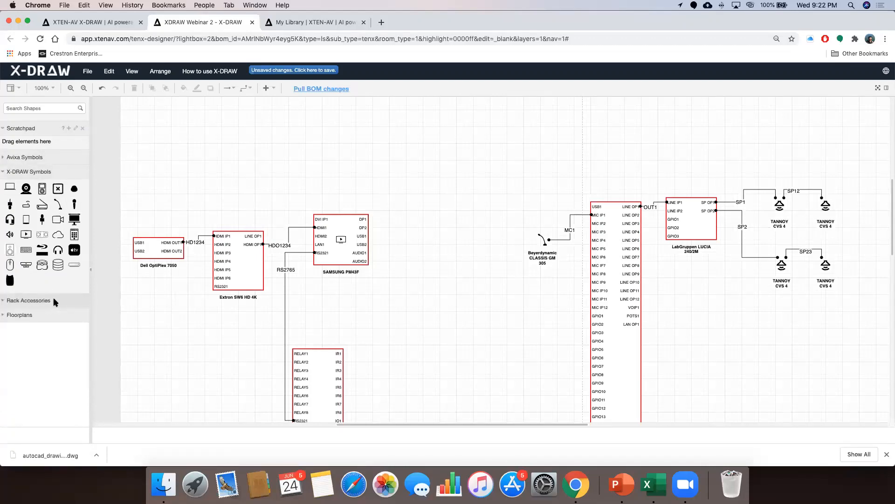
{"action": "left_click", "coordinate": [45, 314]}
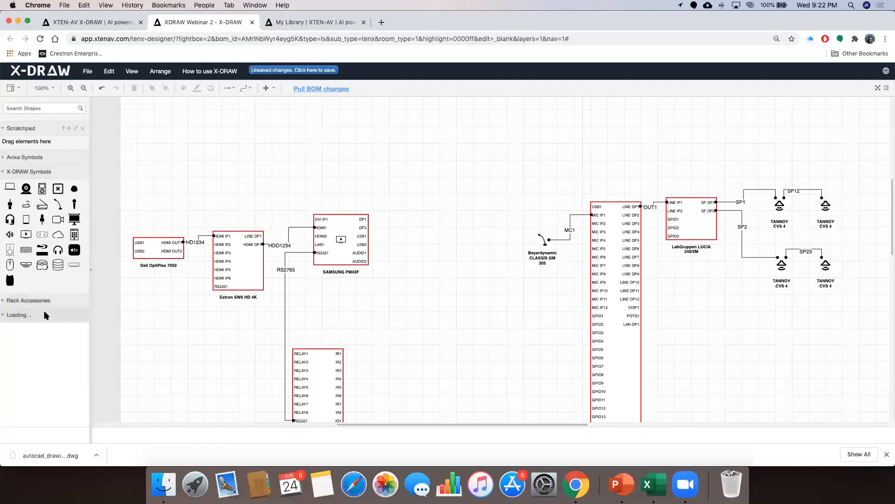
{"action": "left_click", "coordinate": [33, 316]}
{"action": "left_click", "coordinate": [23, 314]}
{"action": "scroll", "coordinate": [56, 337], "scroll_direction": "down", "scroll_amount": 5}
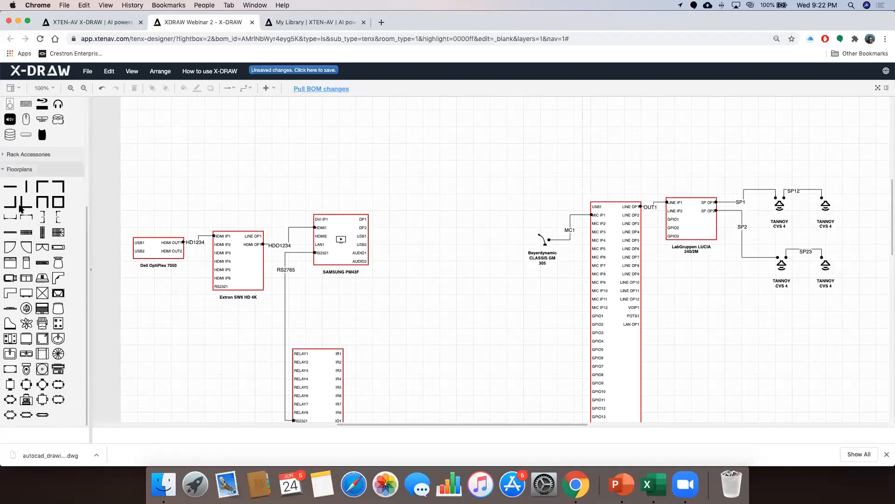
{"action": "left_click", "coordinate": [23, 169]}
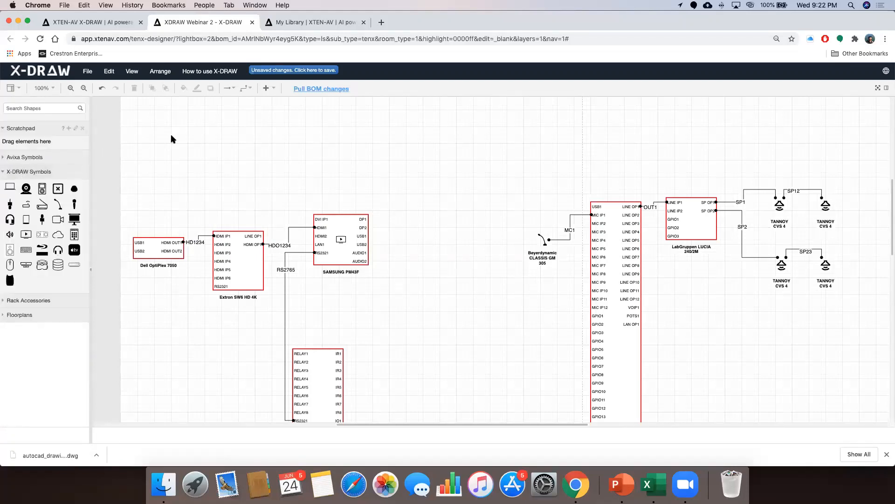
Look through the connection, waypoint and insert options, including the layout choices available for the drawing
{"action": "scroll", "coordinate": [173, 139], "scroll_direction": "up", "scroll_amount": 5}
{"action": "left_click", "coordinate": [230, 90]}
{"action": "left_click", "coordinate": [244, 90]}
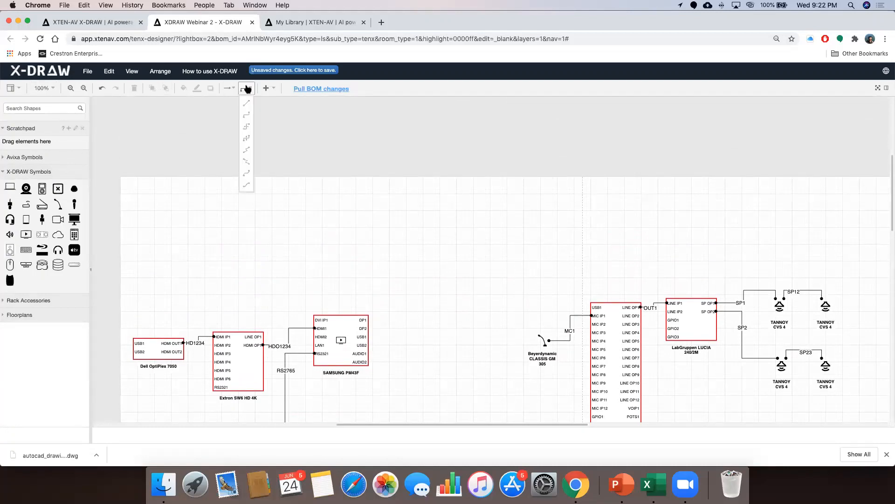
{"action": "left_click", "coordinate": [274, 90]}
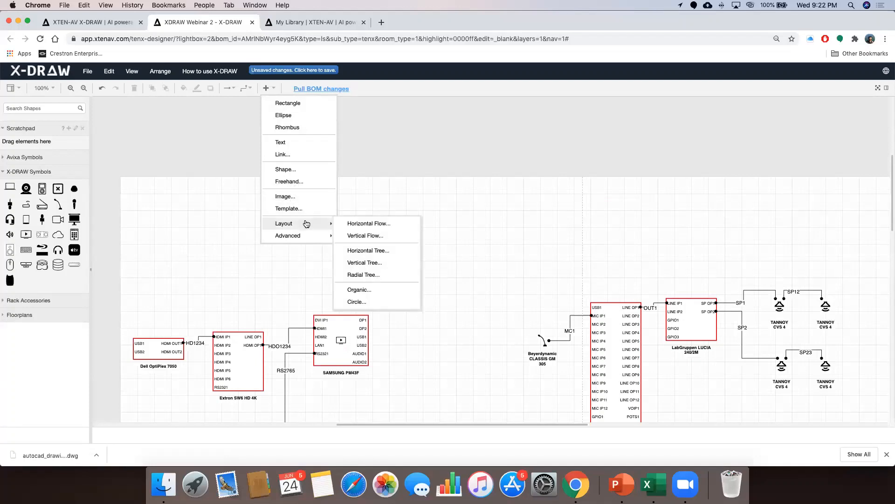
Try to insert an image from the local path of biamp_data_sheet_tesiraforte_ai_jun18.pdf, and clear the image URL
{"action": "left_click", "coordinate": [286, 197]}
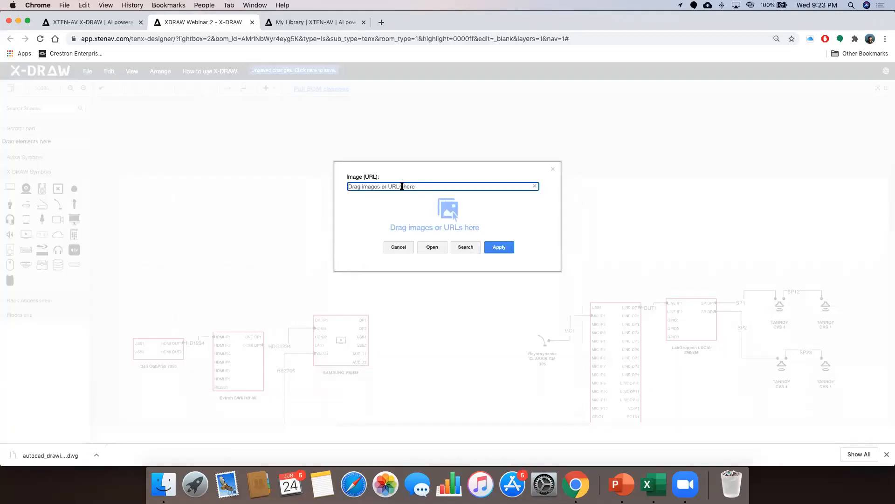
{"action": "type", "text": "Users/vibhavsingh/Downloads/biamp_data_sheet_tesiraforte_ai_jun18.pdf"}
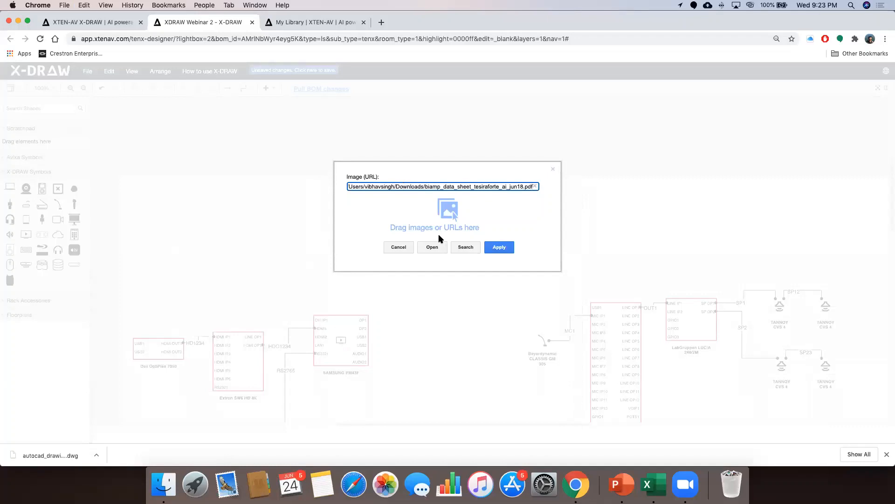
{"action": "left_click", "coordinate": [499, 247]}
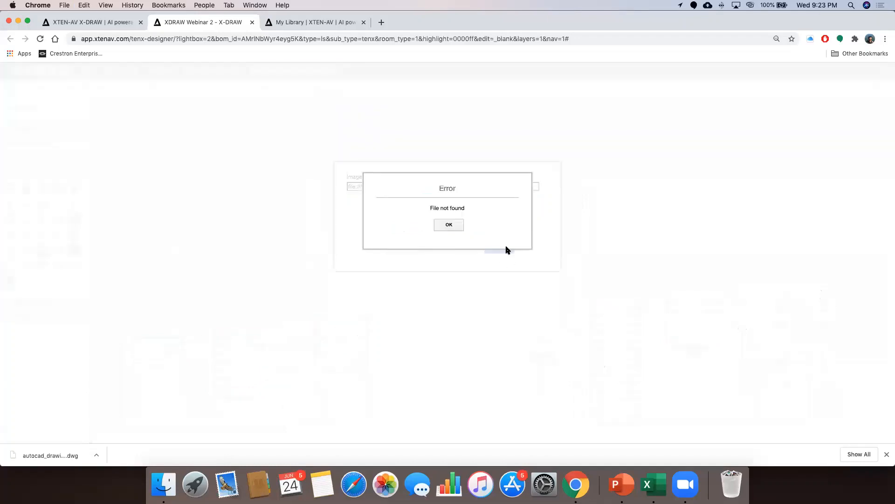
{"action": "left_click", "coordinate": [449, 225]}
{"action": "triple_click", "coordinate": [445, 185]}
{"action": "key", "text": "BackSpace"}
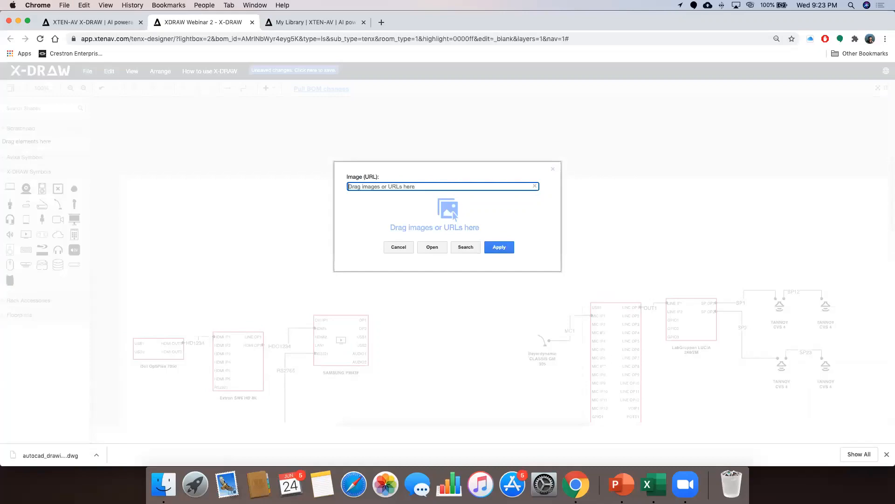
Insert AI Image.png from the Documents folder into the drawing, choosing to resize the large image
{"action": "left_click", "coordinate": [433, 249]}
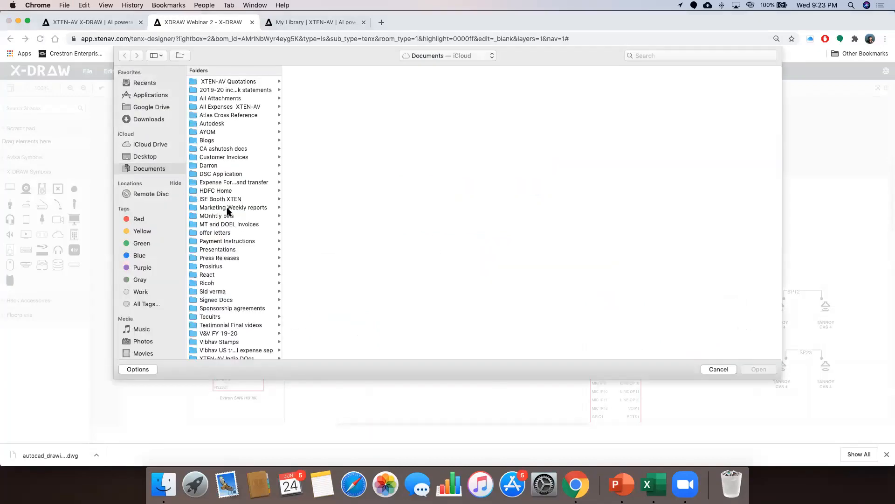
{"action": "scroll", "coordinate": [231, 211], "scroll_direction": "down", "scroll_amount": 2}
{"action": "scroll", "coordinate": [232, 211], "scroll_direction": "down", "scroll_amount": 15}
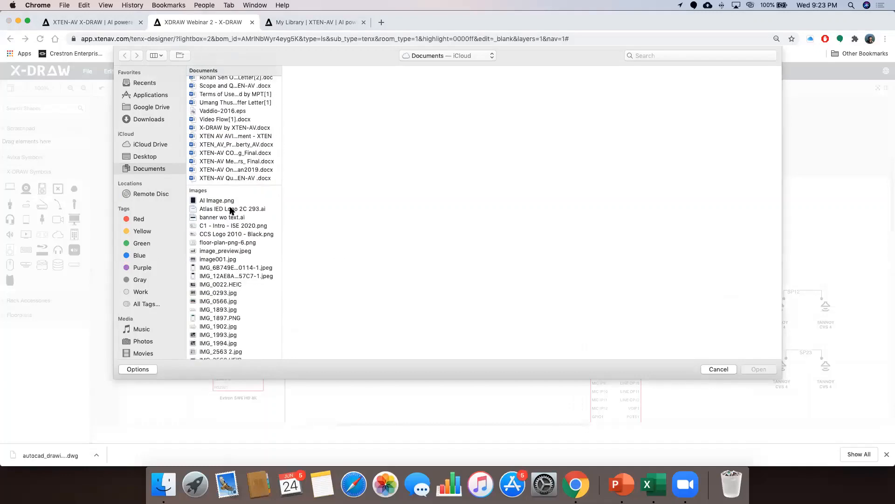
{"action": "left_click", "coordinate": [217, 201]}
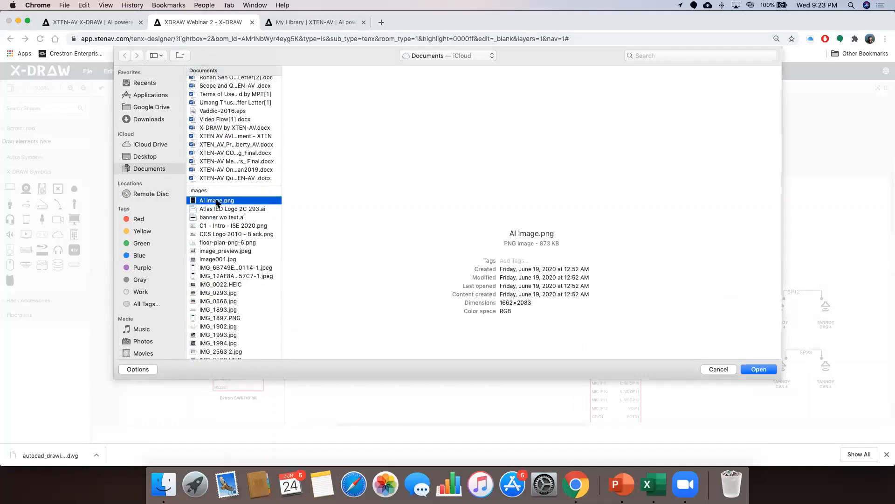
{"action": "double_click", "coordinate": [216, 201]}
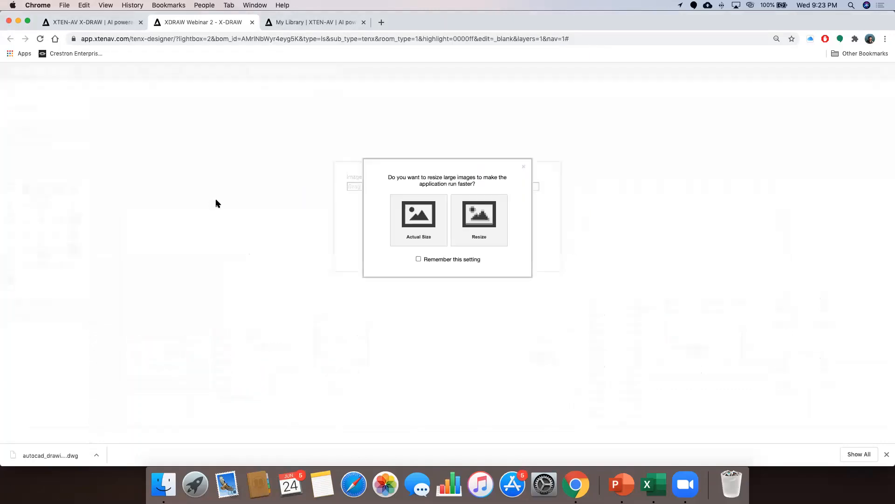
{"action": "left_click", "coordinate": [477, 222]}
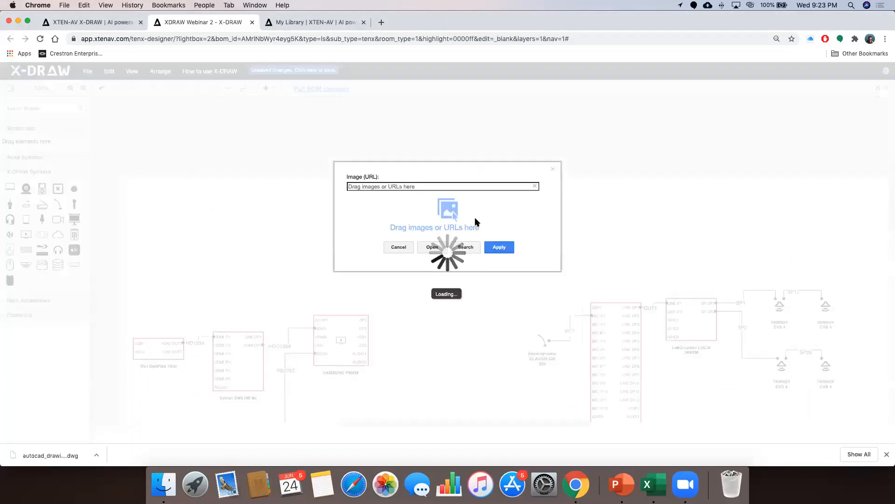
Move the inserted image to the right of the QSC Q-SYS Core 110f block and delete it from the drawing
{"action": "left_click_drag", "start_coordinate": [216, 304], "coordinate": [460, 263]}
{"action": "scroll", "coordinate": [461, 263], "scroll_direction": "up", "scroll_amount": 5}
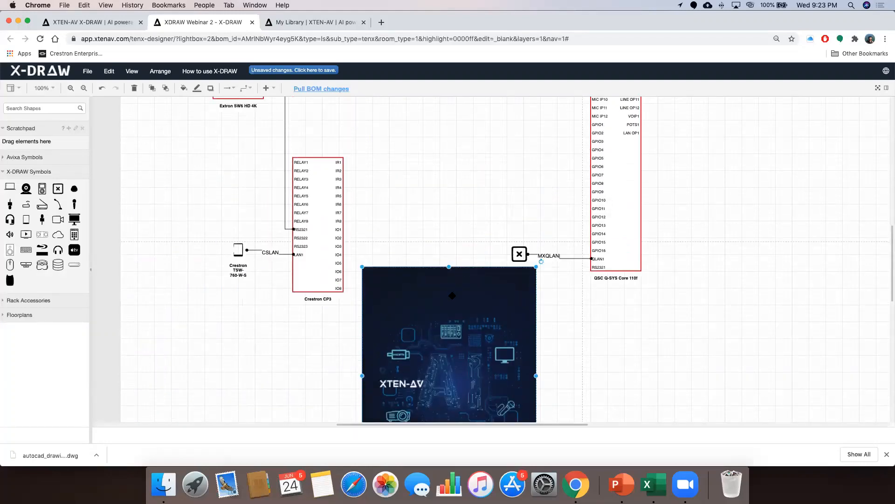
{"action": "left_click_drag", "start_coordinate": [421, 279], "coordinate": [805, 203]}
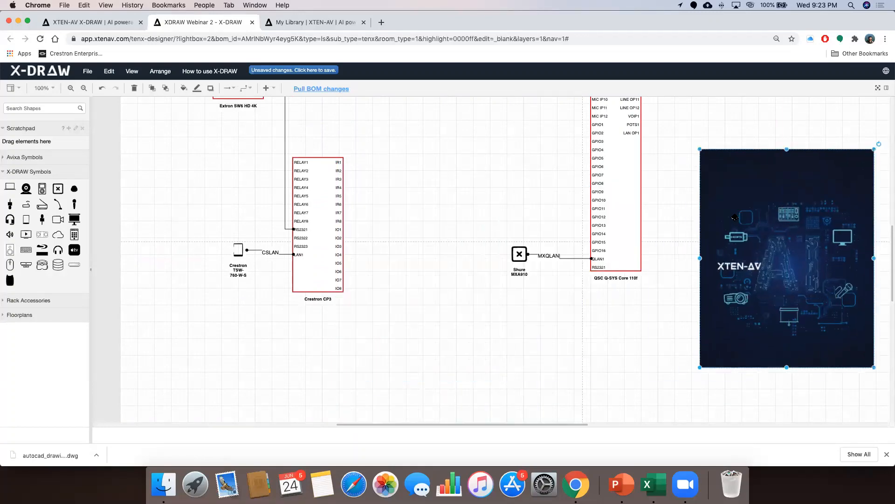
{"action": "scroll", "coordinate": [686, 267], "scroll_direction": "up", "scroll_amount": 5}
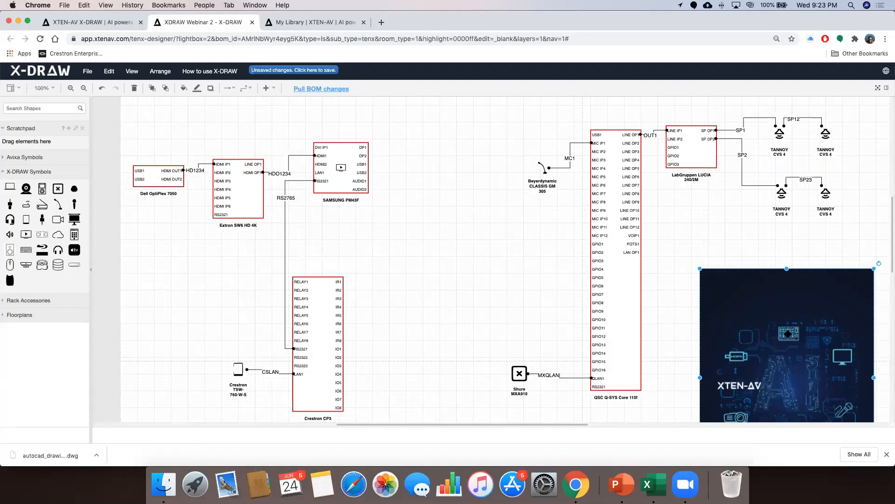
{"action": "key", "text": "Delete"}
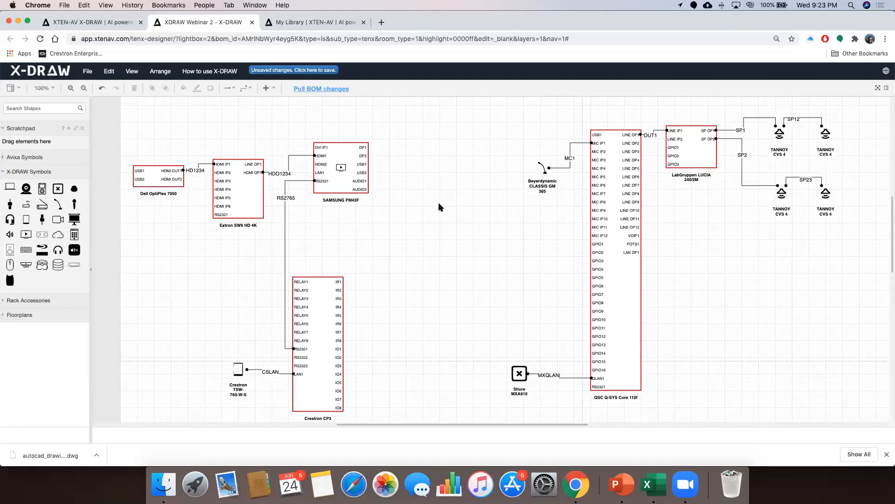
Look through the project's BOM product list in the other browser tab and return to the schematic
{"action": "left_click", "coordinate": [88, 22]}
{"action": "scroll", "coordinate": [467, 274], "scroll_direction": "down", "scroll_amount": 6}
{"action": "scroll", "coordinate": [465, 270], "scroll_direction": "up", "scroll_amount": 6}
{"action": "left_click", "coordinate": [200, 22]}
{"action": "left_click", "coordinate": [112, 23]}
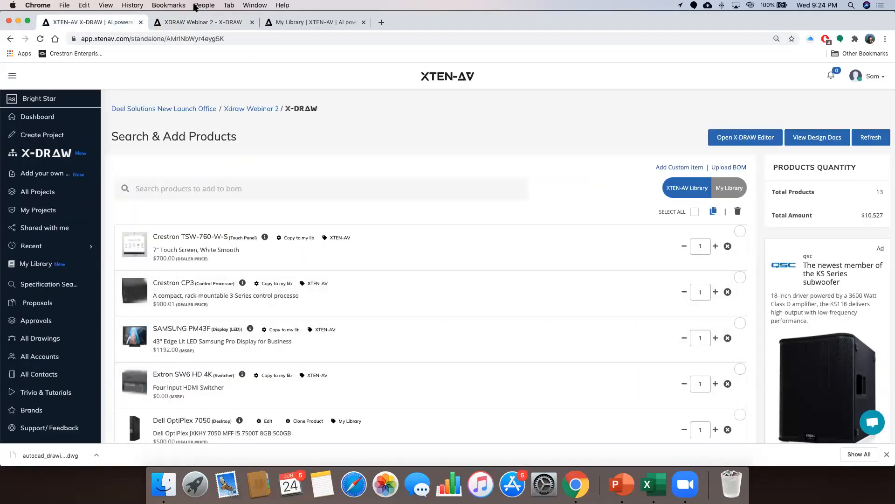
{"action": "left_click", "coordinate": [195, 22]}
Delete the Crestron TSW-760-W-S touch panel and its CSLAN cable from the schematic, and save the drawing
{"action": "scroll", "coordinate": [246, 300], "scroll_direction": "down", "scroll_amount": 2}
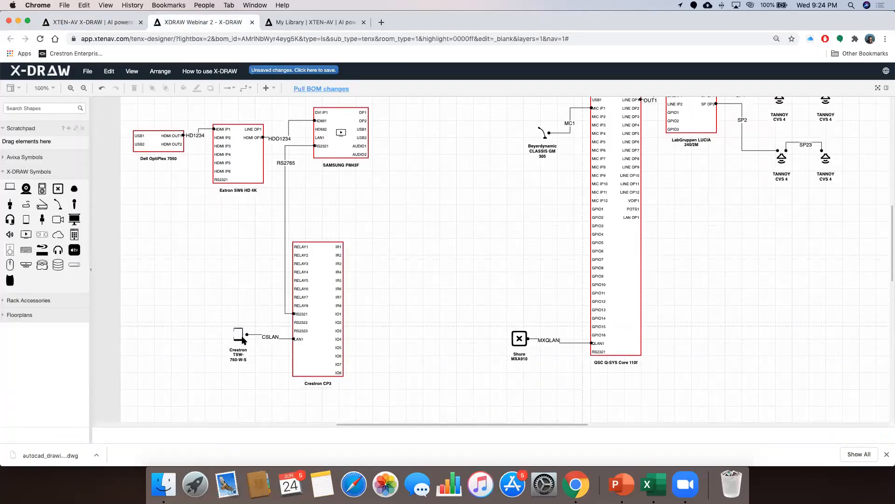
{"action": "left_click", "coordinate": [238, 320]}
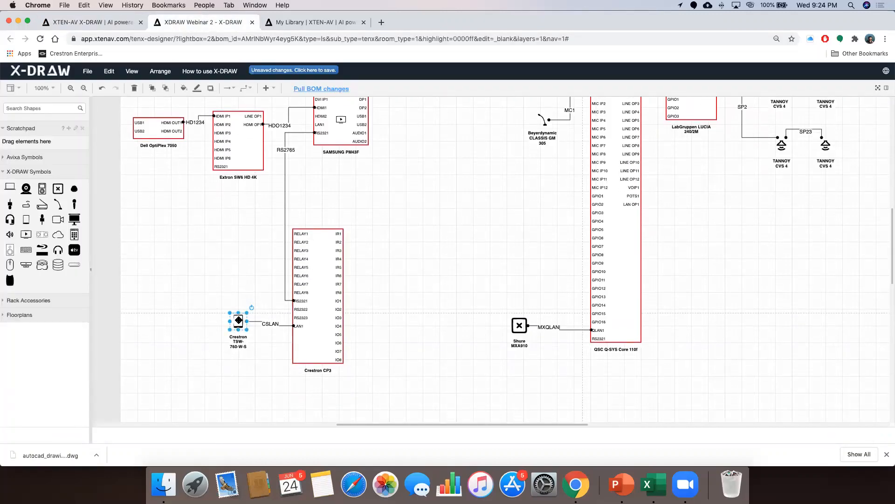
{"action": "key", "text": "Delete"}
{"action": "left_click", "coordinate": [254, 322]}
{"action": "key", "text": "Delete"}
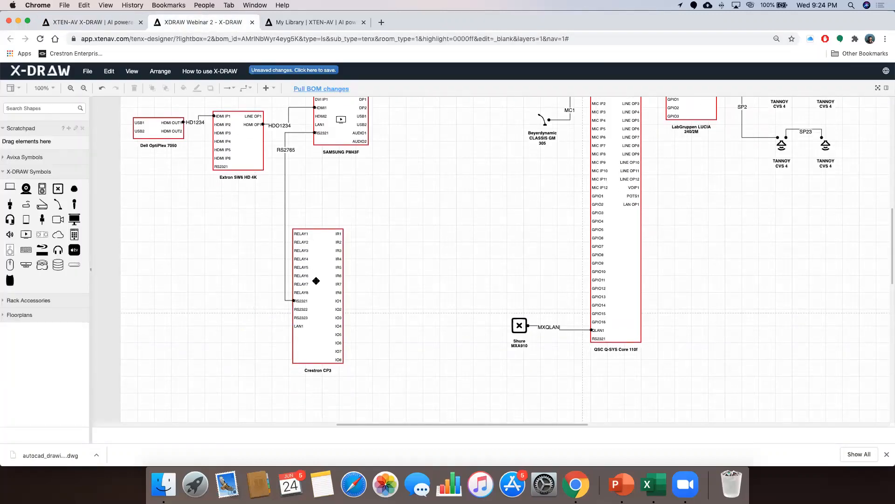
{"action": "left_click", "coordinate": [324, 72]}
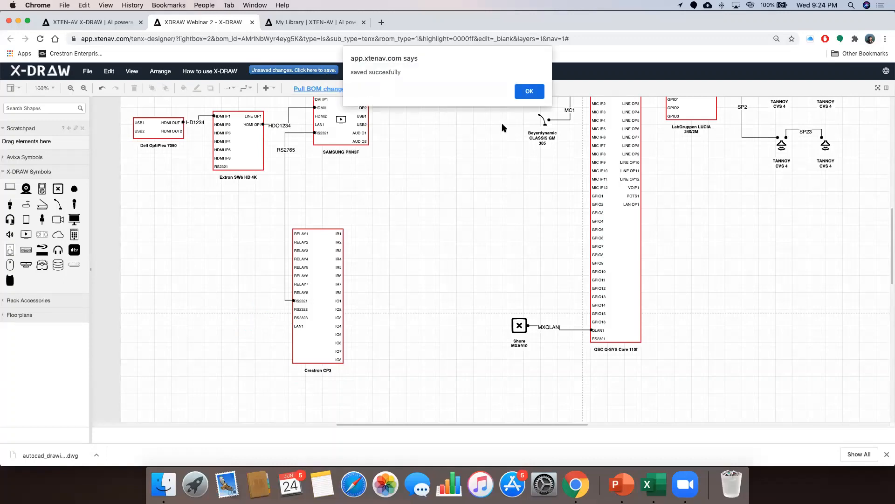
{"action": "left_click", "coordinate": [528, 91]}
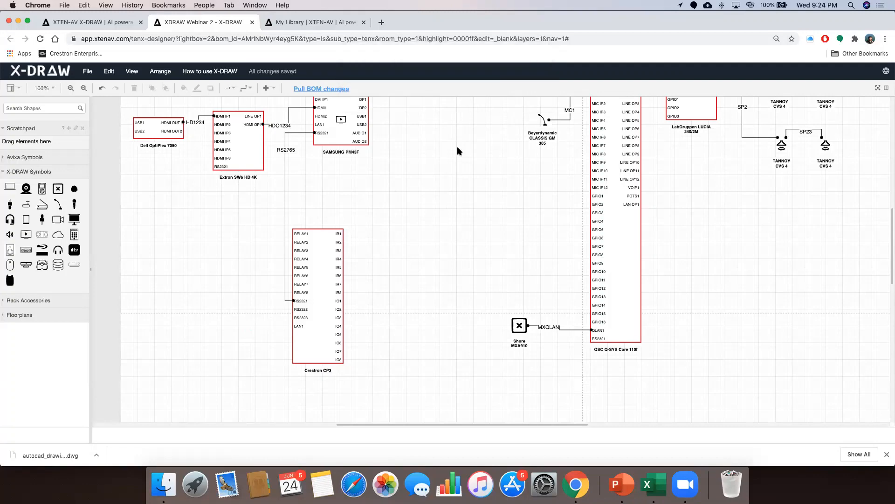
Refresh the project's BOM product list and check it against the devices in the schematic
{"action": "scroll", "coordinate": [457, 151], "scroll_direction": "up", "scroll_amount": 3}
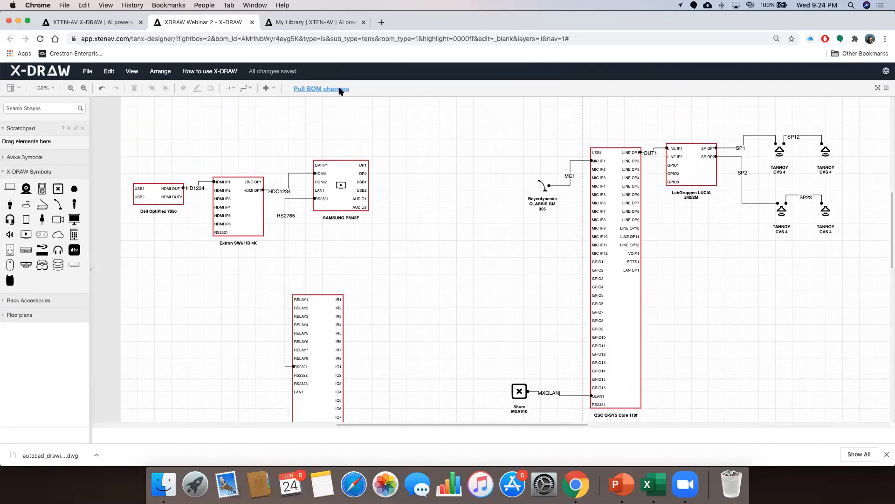
{"action": "left_click", "coordinate": [96, 26]}
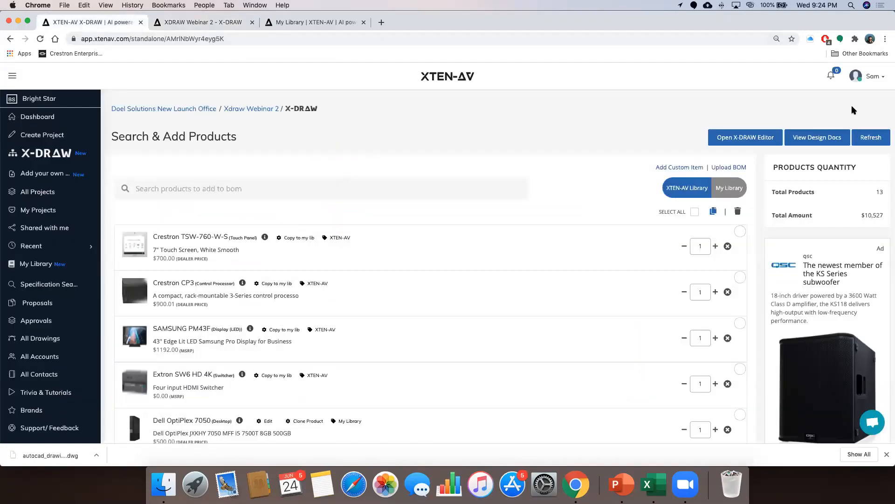
{"action": "left_click", "coordinate": [875, 140]}
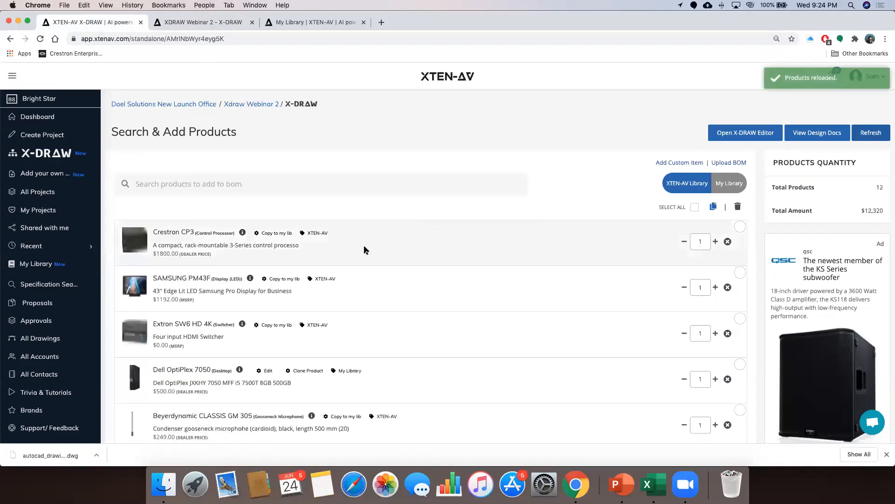
{"action": "scroll", "coordinate": [363, 245], "scroll_direction": "down", "scroll_amount": 3}
{"action": "scroll", "coordinate": [364, 246], "scroll_direction": "down", "scroll_amount": 2}
{"action": "scroll", "coordinate": [364, 246], "scroll_direction": "up", "scroll_amount": 6}
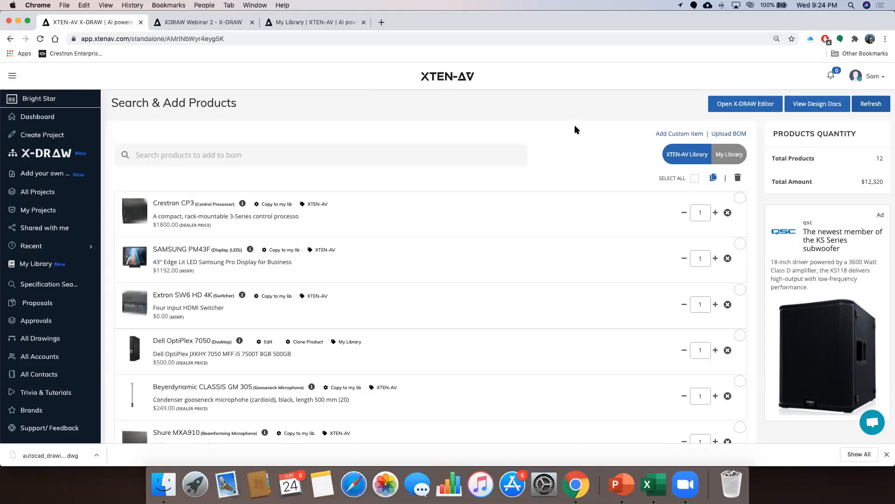
{"action": "scroll", "coordinate": [372, 261], "scroll_direction": "down", "scroll_amount": 5}
{"action": "scroll", "coordinate": [372, 262], "scroll_direction": "up", "scroll_amount": 6}
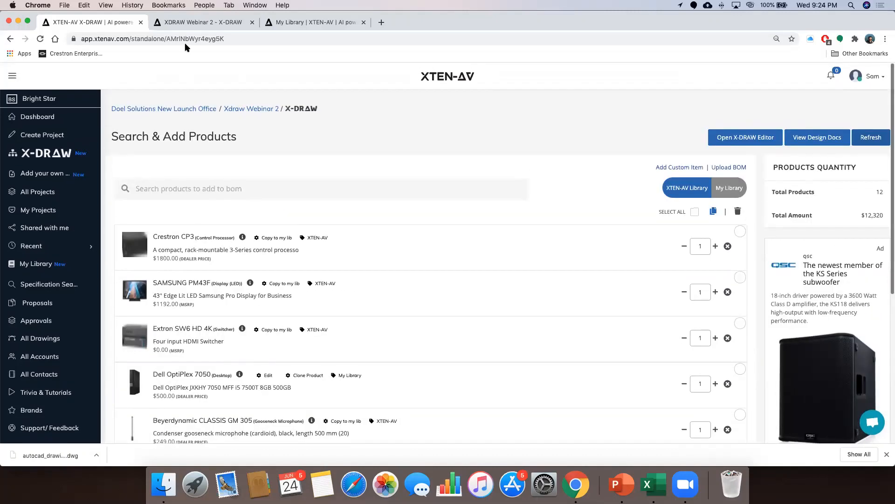
{"action": "left_click", "coordinate": [196, 22]}
{"action": "scroll", "coordinate": [471, 261], "scroll_direction": "down", "scroll_amount": 3}
{"action": "scroll", "coordinate": [471, 261], "scroll_direction": "up", "scroll_amount": 8}
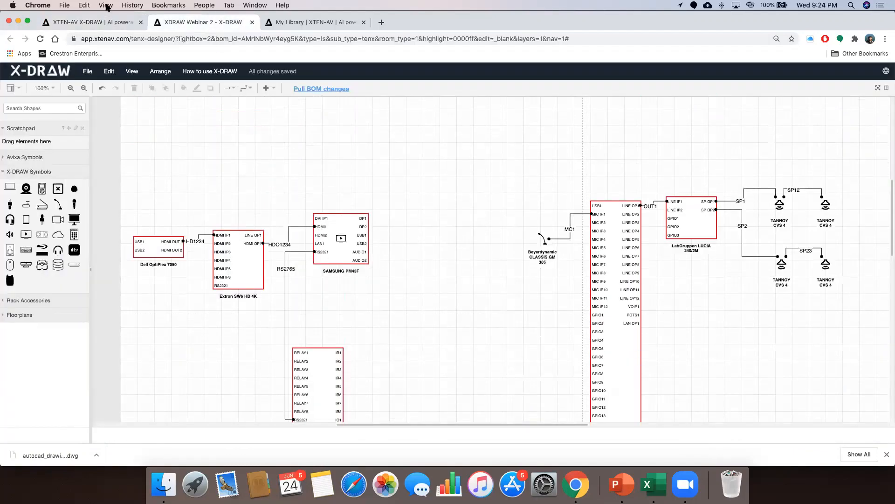
{"action": "scroll", "coordinate": [408, 332], "scroll_direction": "down", "scroll_amount": 5}
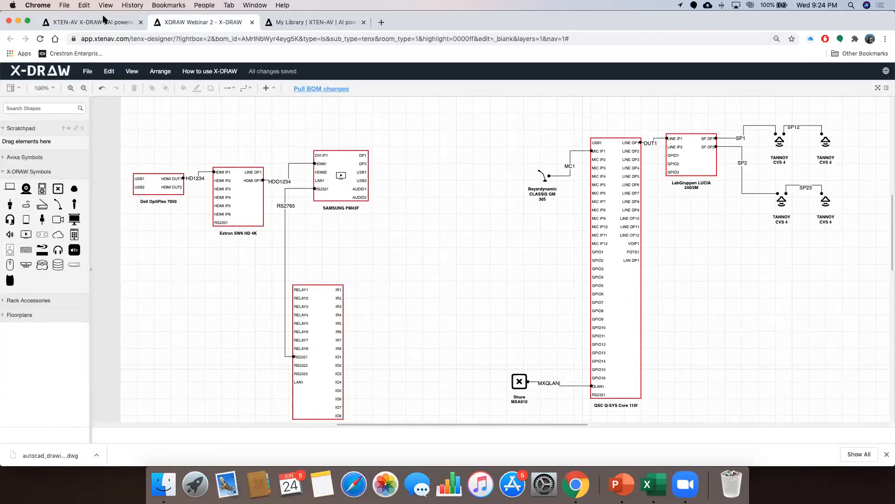
Search My Library for "xyz" and add the XYZ TEST XYZ product to the project's BOM
{"action": "left_click", "coordinate": [103, 22]}
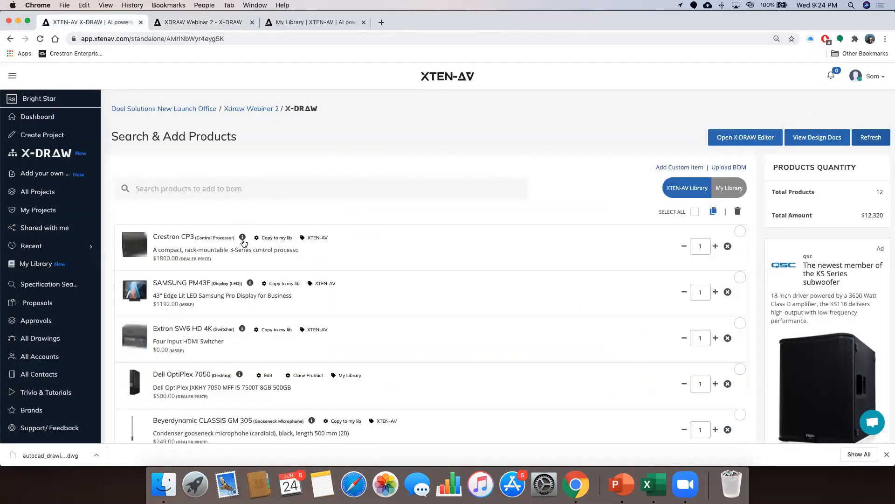
{"action": "left_click", "coordinate": [734, 187]}
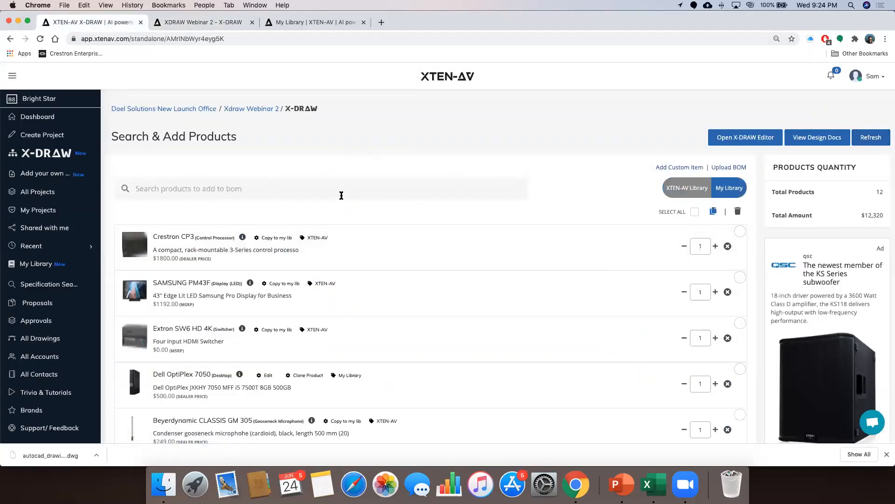
{"action": "left_click", "coordinate": [346, 191]}
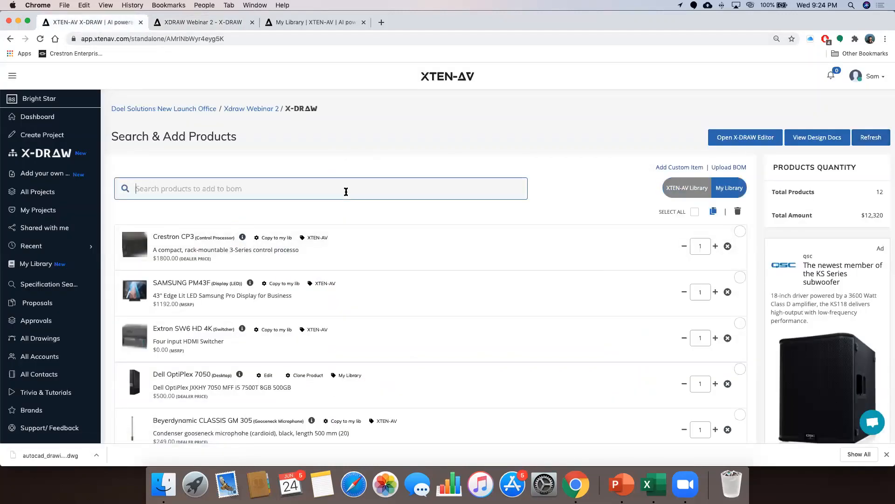
{"action": "type", "text": "xyz"}
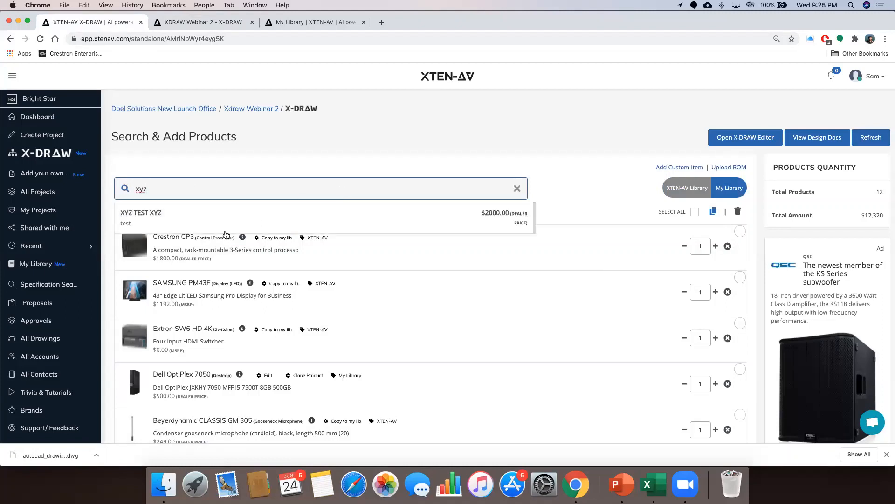
{"action": "left_click", "coordinate": [205, 222]}
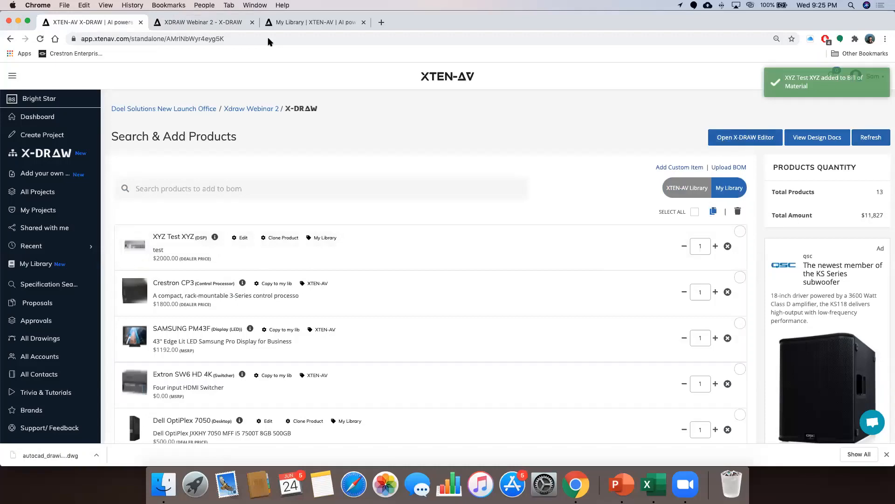
Pull the BOM changes into the X-DRAW schematic
{"action": "left_click", "coordinate": [200, 22]}
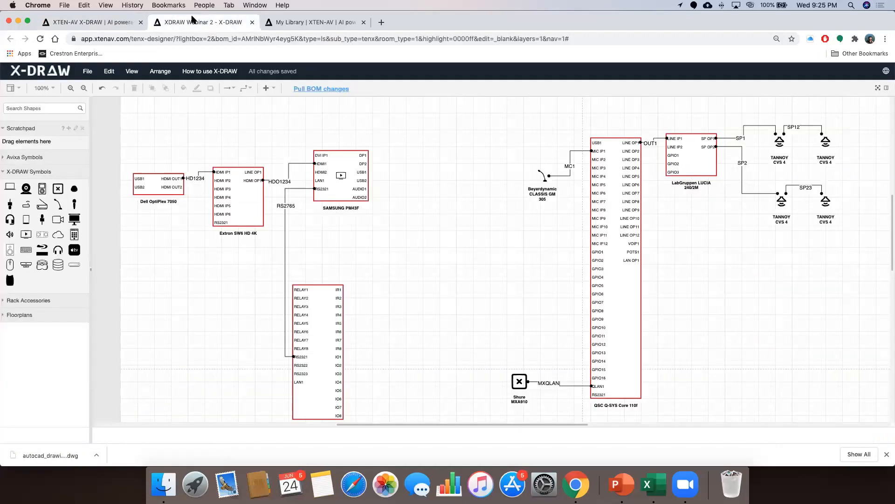
{"action": "left_click", "coordinate": [322, 89]}
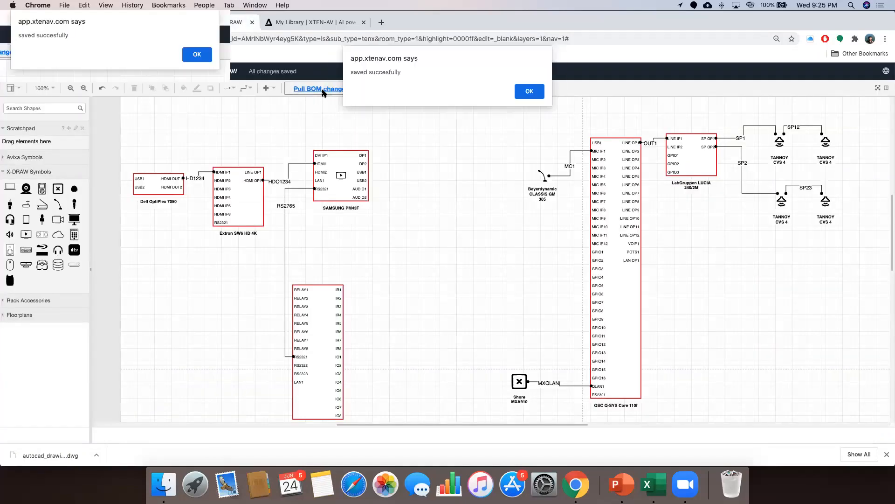
Accept the pulled BOM changes and place the XYZ Test XYZ device beside the QSC Core 110f, below the LabGruppen amplifier
{"action": "left_click", "coordinate": [537, 96]}
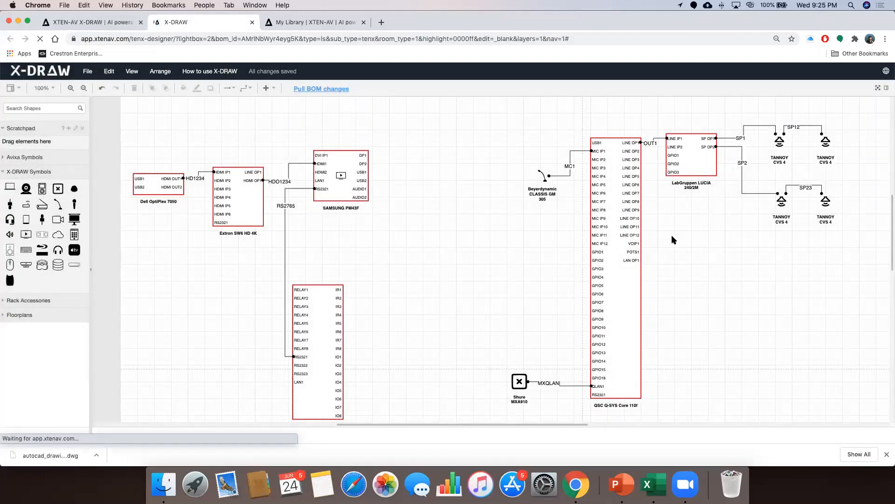
{"action": "left_click_drag", "start_coordinate": [640, 301], "coordinate": [685, 384]}
{"action": "scroll", "coordinate": [680, 314], "scroll_direction": "down", "scroll_amount": 5}
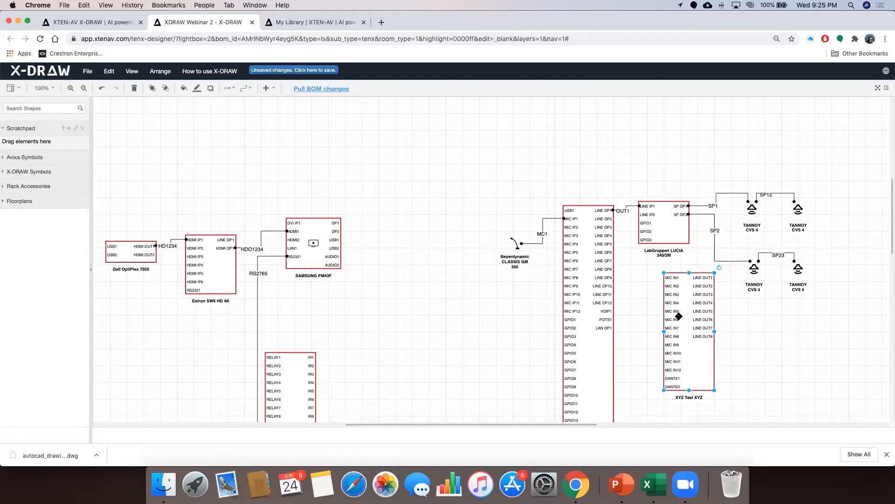
{"action": "left_click_drag", "start_coordinate": [680, 302], "coordinate": [691, 286]}
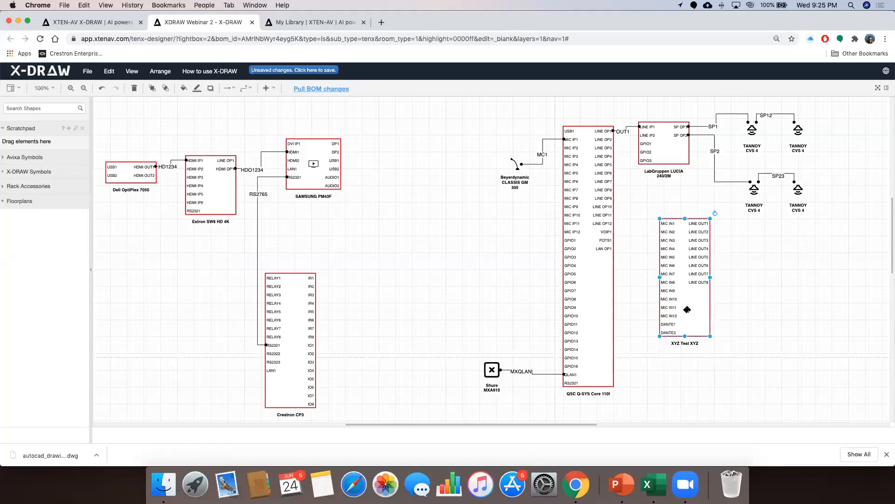
{"action": "scroll", "coordinate": [695, 289], "scroll_direction": "left", "scroll_amount": 1}
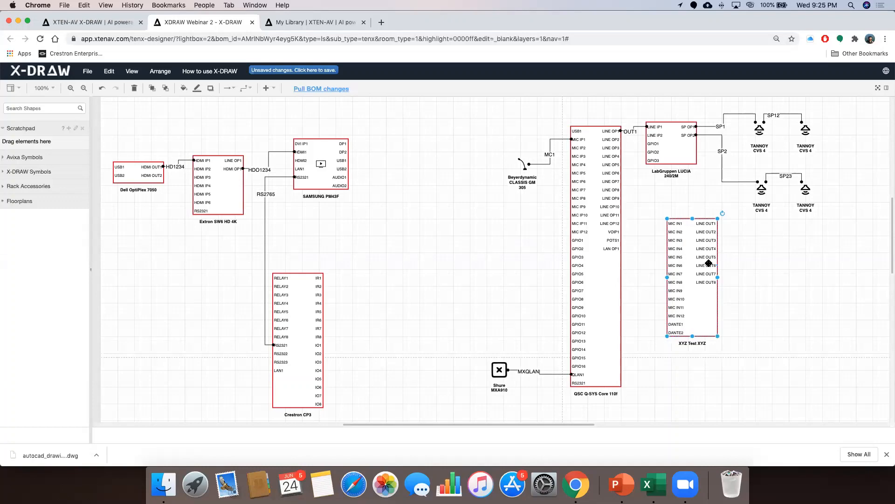
Open the XYZ Test XYZ product for editing in the BOM product list and add an empty port row to its device definition
{"action": "left_click", "coordinate": [94, 22]}
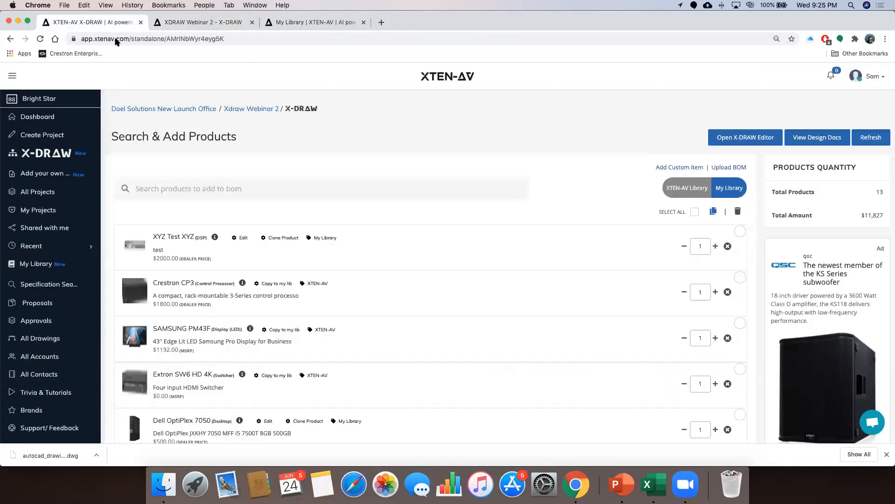
{"action": "left_click", "coordinate": [236, 241]}
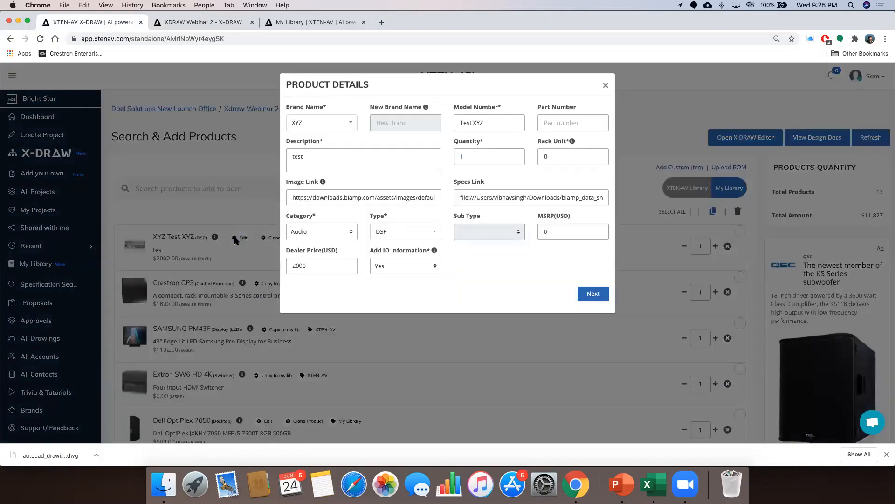
{"action": "left_click", "coordinate": [593, 294]}
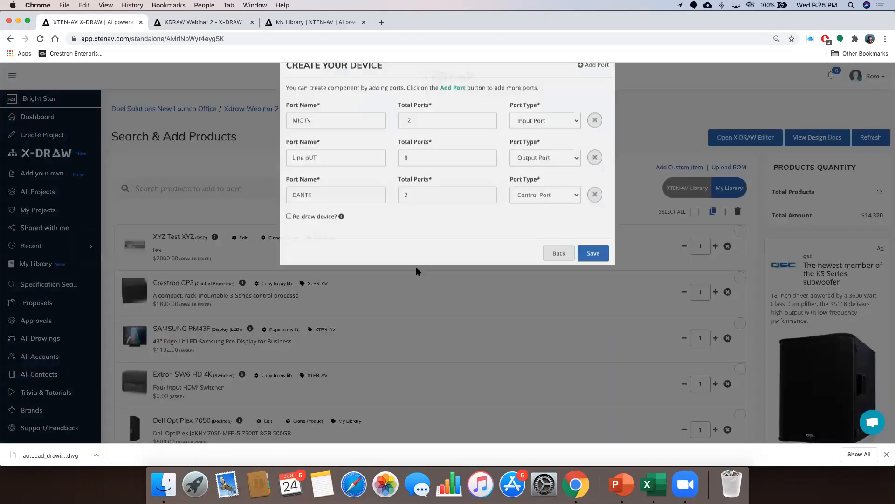
{"action": "left_click", "coordinate": [585, 86]}
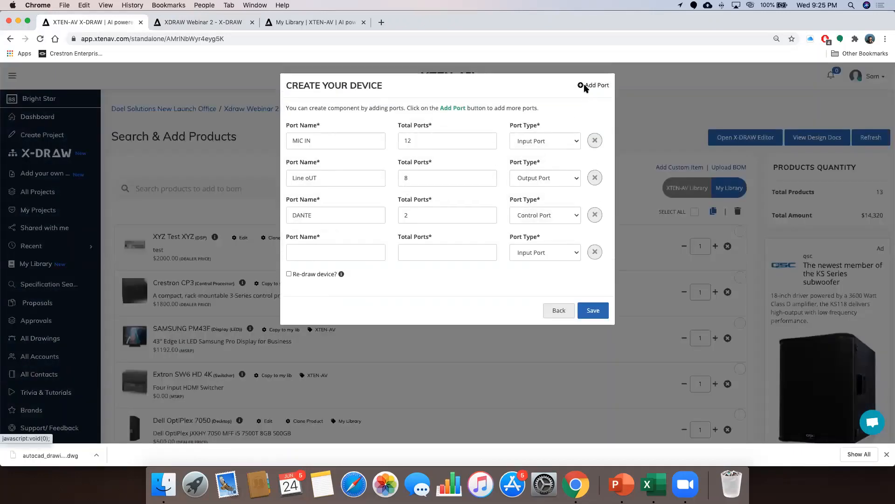
Define the new port as LAN with a total of 1 and type Control Port, and save with re-drawing the device enabled
{"action": "left_click", "coordinate": [343, 248]}
{"action": "type", "text": "AVB"}
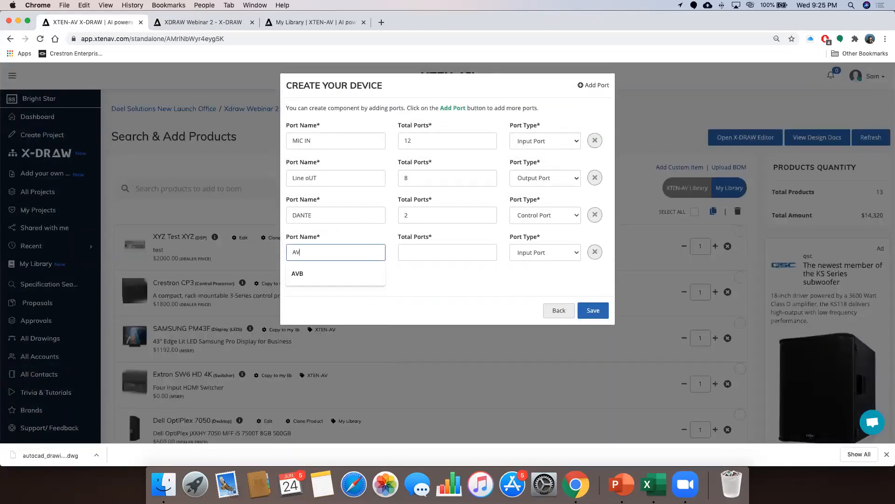
{"action": "key", "text": "BackSpace"}
{"action": "key", "text": "BackSpace"}
{"action": "key", "text": "BackSpace"}
{"action": "left_click", "coordinate": [434, 251]}
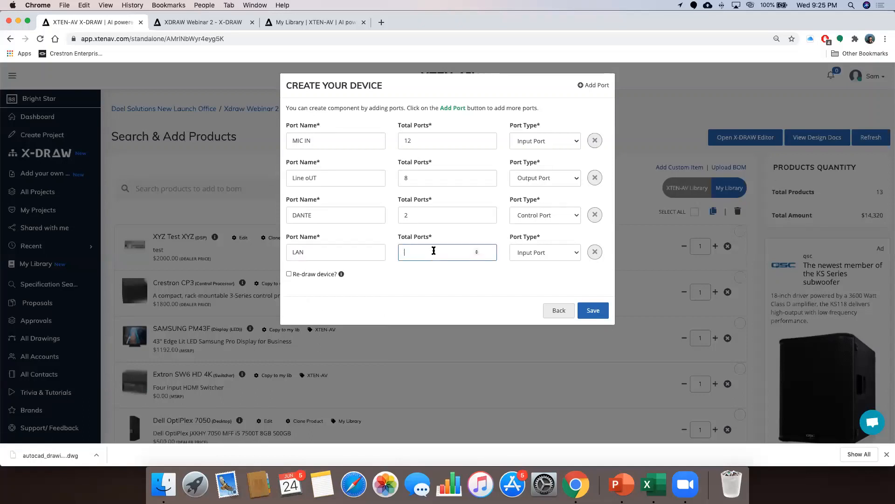
{"action": "left_click", "coordinate": [542, 251]}
{"action": "left_click", "coordinate": [540, 268]}
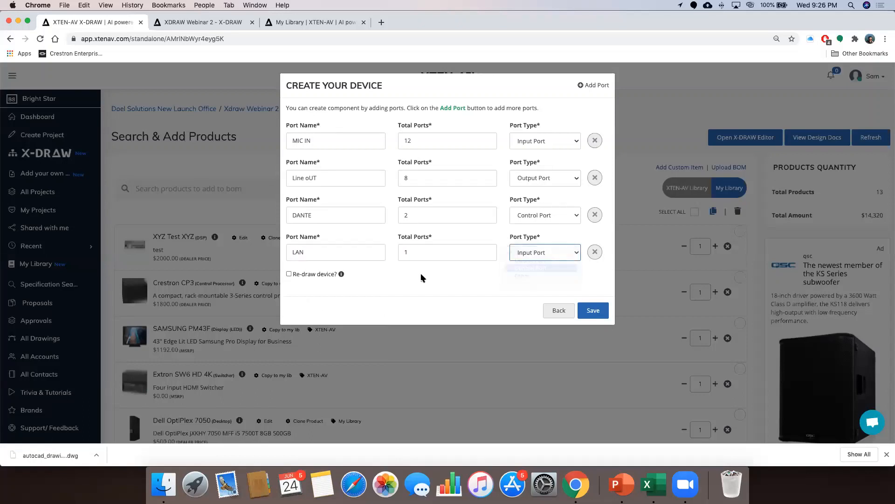
{"action": "left_click", "coordinate": [289, 274]}
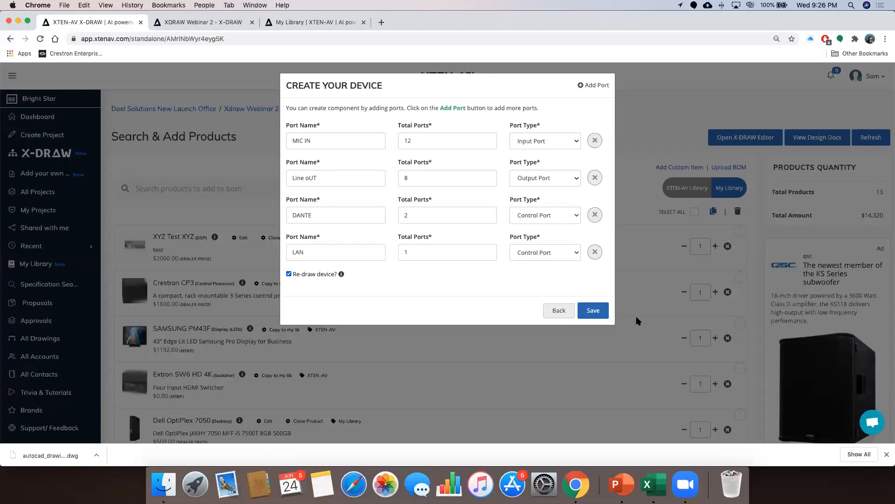
{"action": "left_click", "coordinate": [598, 312]}
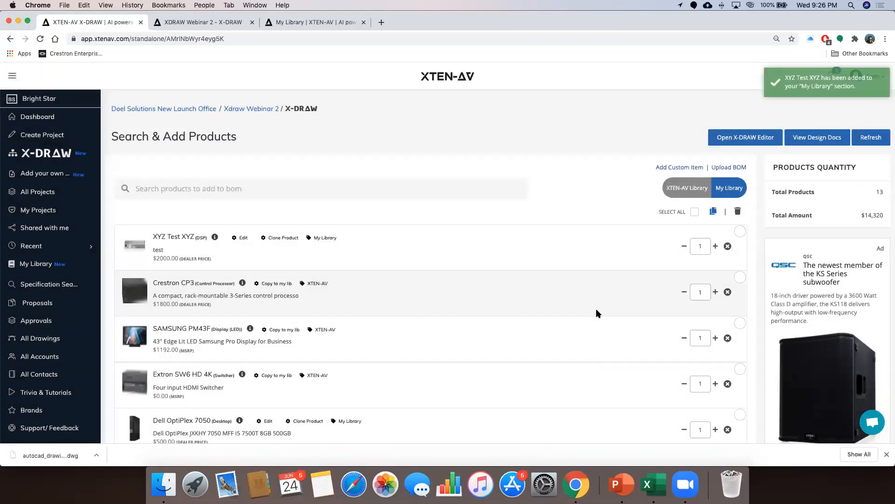
Pull the BOM changes into the XDRAW Webinar 2 schematic to update the XYZ Test XYZ device
{"action": "left_click", "coordinate": [219, 23]}
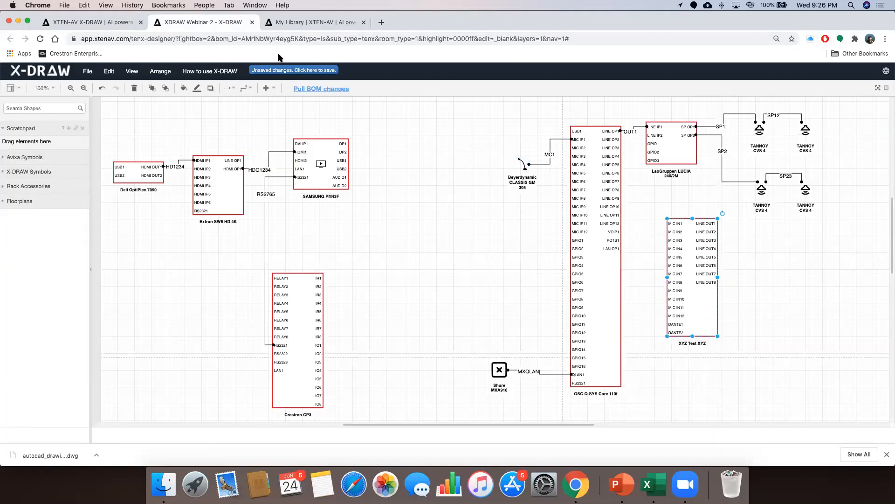
{"action": "left_click", "coordinate": [328, 90]}
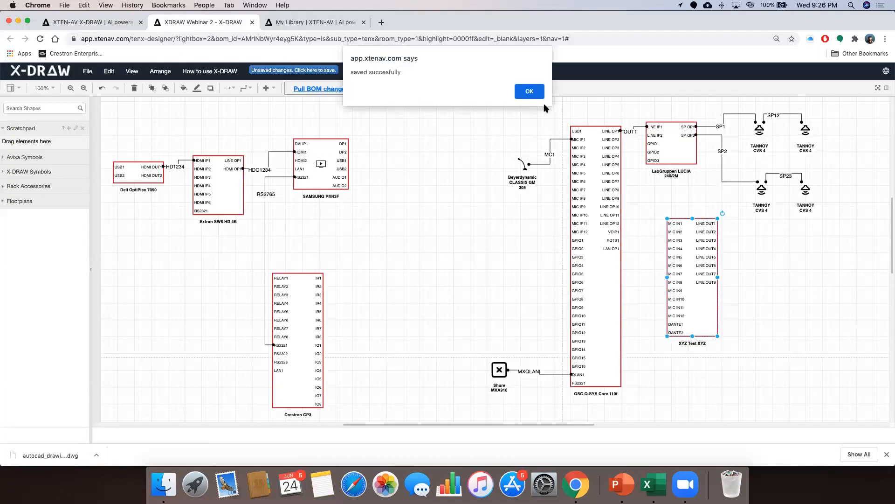
{"action": "left_click", "coordinate": [531, 93]}
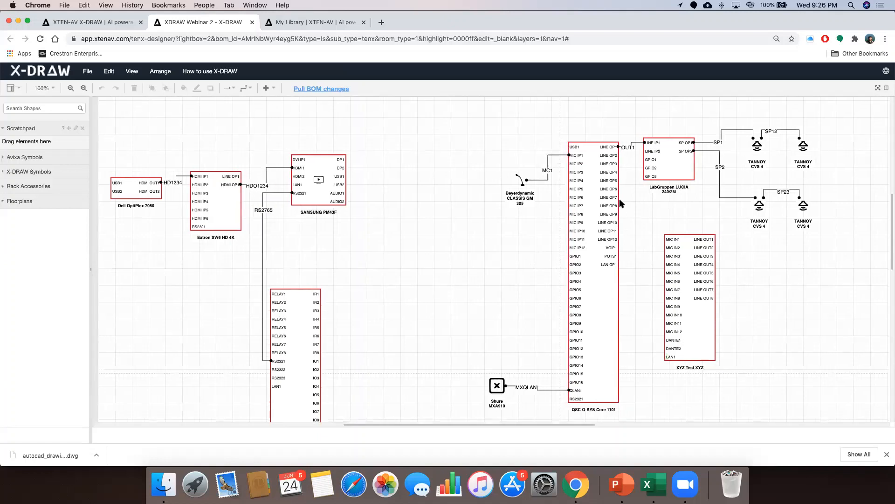
Connect LINE OP7 of the QSC Core 110f to MIC IN2 of XYZ Test XYZ, and delete the XYZ Test XYZ device from the schematic
{"action": "left_click_drag", "start_coordinate": [618, 197], "coordinate": [675, 251]}
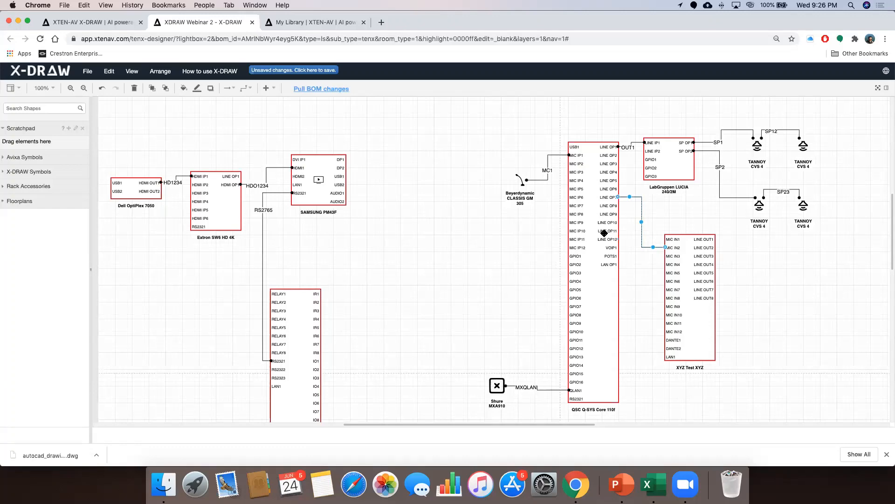
{"action": "scroll", "coordinate": [605, 233], "scroll_direction": "up", "scroll_amount": 5}
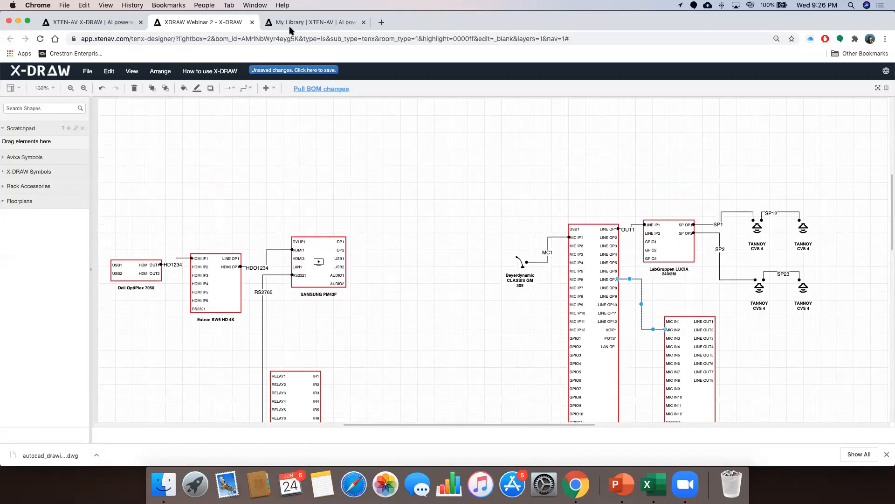
{"action": "scroll", "coordinate": [468, 170], "scroll_direction": "down", "scroll_amount": 5}
{"action": "left_click", "coordinate": [691, 263]}
{"action": "key", "text": "Delete"}
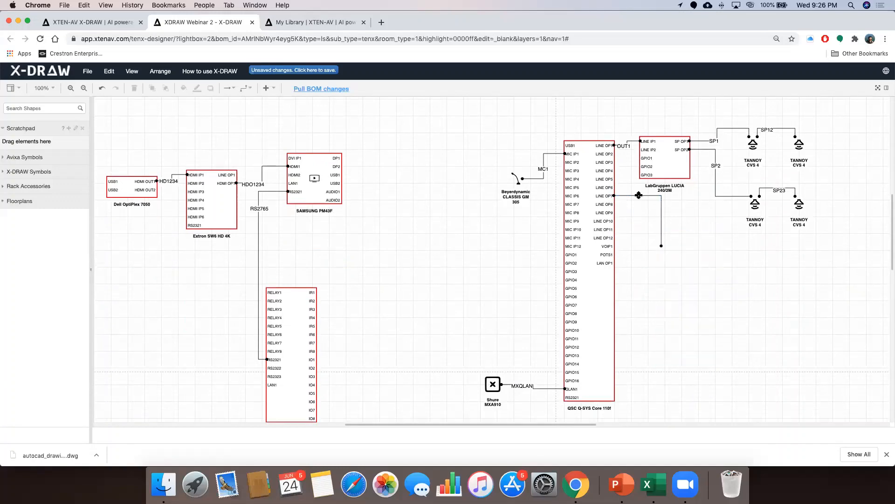
Examine the BOM product list for the device deleted from the drawing, and return to the schematic
{"action": "left_click", "coordinate": [117, 22]}
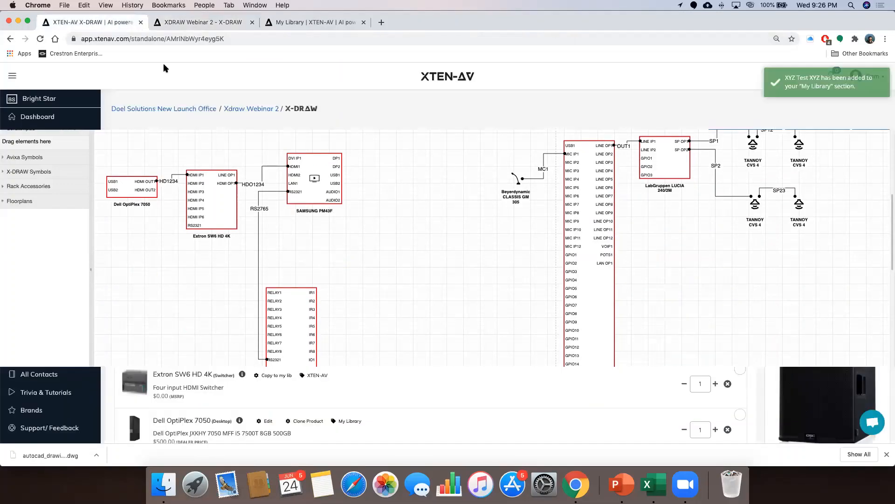
{"action": "scroll", "coordinate": [456, 206], "scroll_direction": "down", "scroll_amount": 3}
{"action": "scroll", "coordinate": [457, 205], "scroll_direction": "down", "scroll_amount": 5}
{"action": "scroll", "coordinate": [457, 205], "scroll_direction": "up", "scroll_amount": 10}
{"action": "scroll", "coordinate": [456, 204], "scroll_direction": "up", "scroll_amount": 3}
{"action": "scroll", "coordinate": [448, 200], "scroll_direction": "down", "scroll_amount": 6}
{"action": "left_click", "coordinate": [218, 23]}
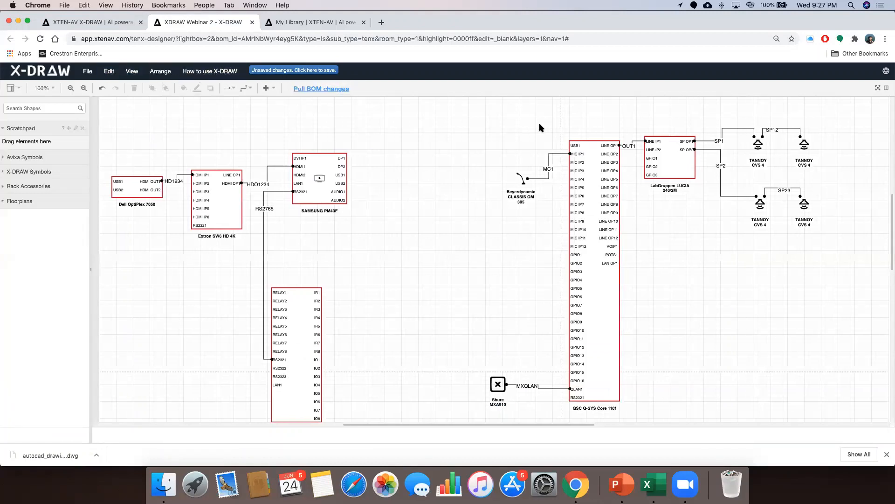
{"action": "scroll", "coordinate": [540, 123], "scroll_direction": "left", "scroll_amount": 3}
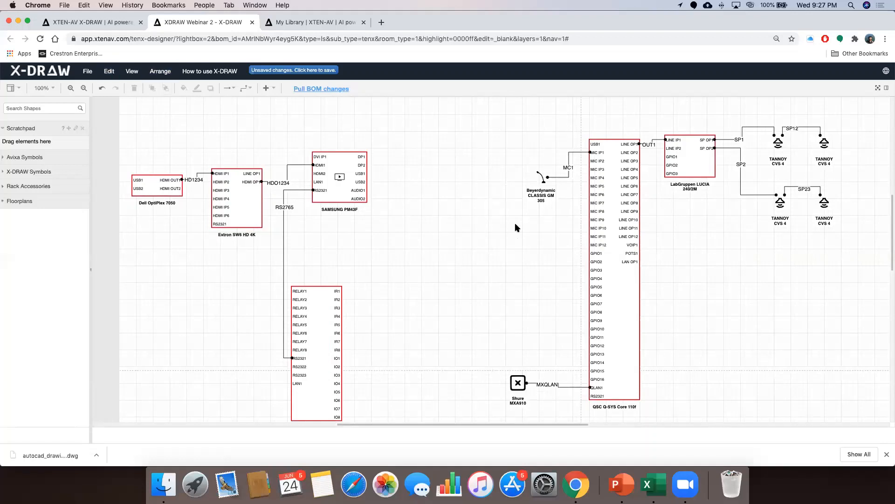
Open the support chat from the product list page and close it again
{"action": "left_click", "coordinate": [89, 23]}
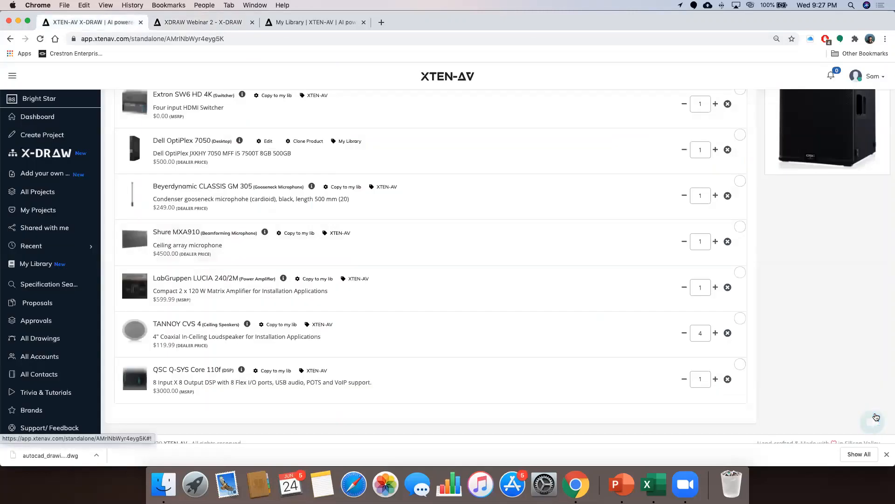
{"action": "left_click", "coordinate": [875, 417]}
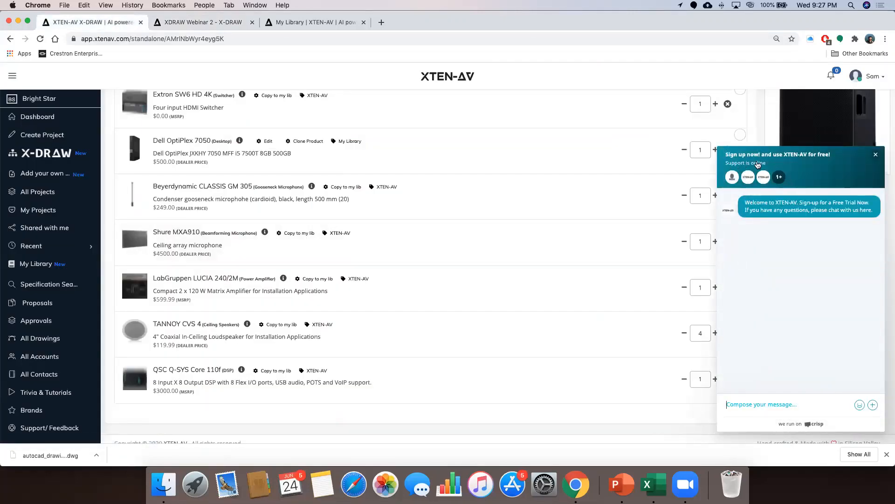
{"action": "left_click", "coordinate": [876, 155]}
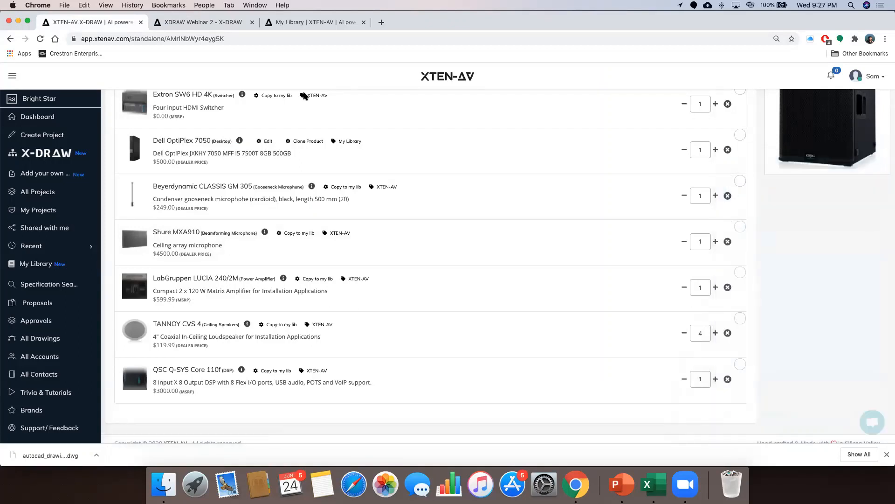
Compare the devices in the schematic with the products and quantities listed in the BOM
{"action": "left_click", "coordinate": [196, 23]}
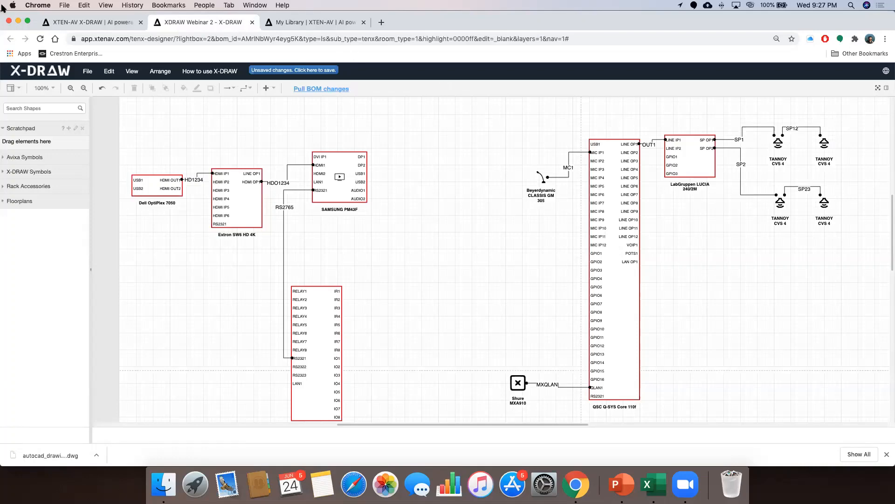
{"action": "left_click", "coordinate": [87, 22]}
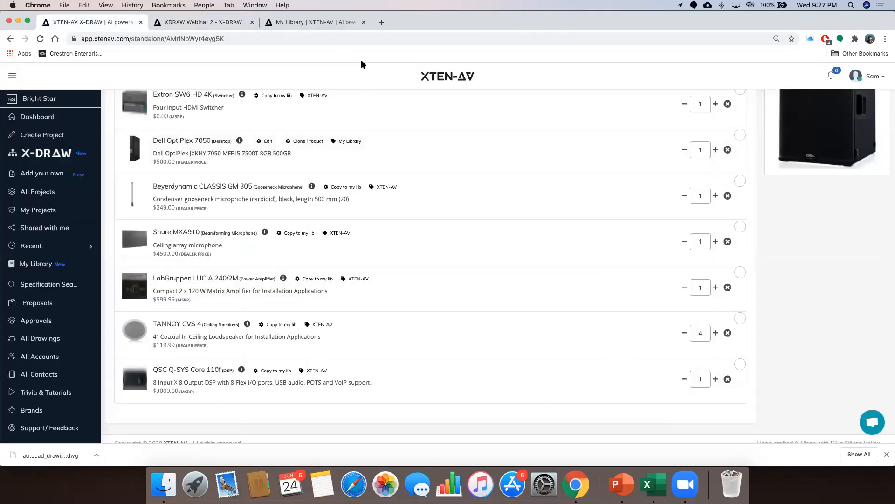
{"action": "scroll", "coordinate": [662, 211], "scroll_direction": "up", "scroll_amount": 5}
{"action": "scroll", "coordinate": [662, 212], "scroll_direction": "up", "scroll_amount": 2}
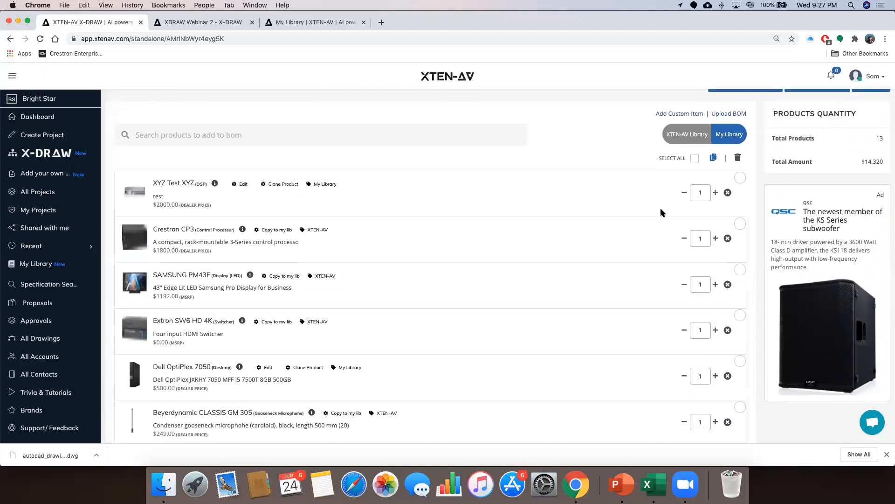
{"action": "scroll", "coordinate": [662, 213], "scroll_direction": "up", "scroll_amount": 2}
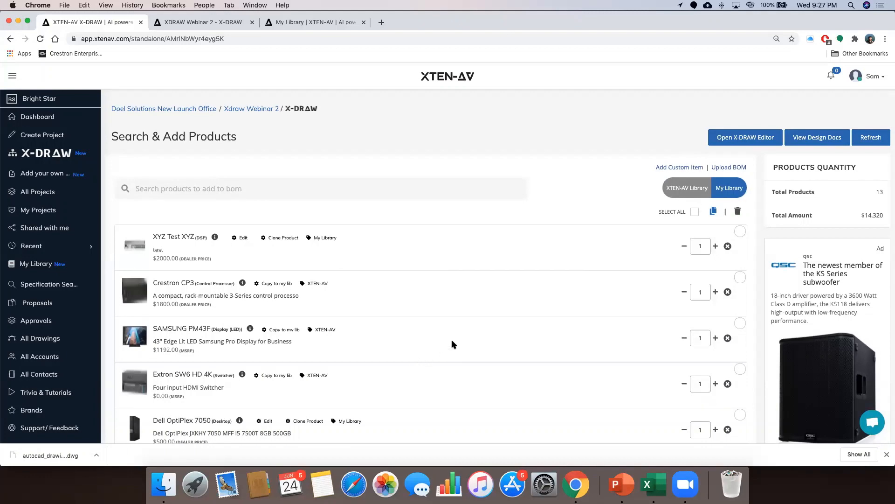
{"action": "scroll", "coordinate": [451, 344], "scroll_direction": "down", "scroll_amount": 2}
{"action": "left_click", "coordinate": [196, 22]}
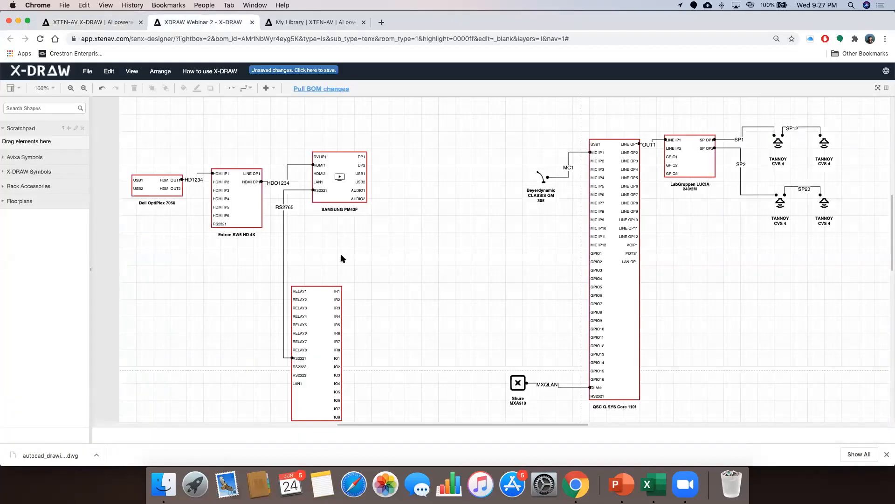
{"action": "left_click", "coordinate": [91, 23]}
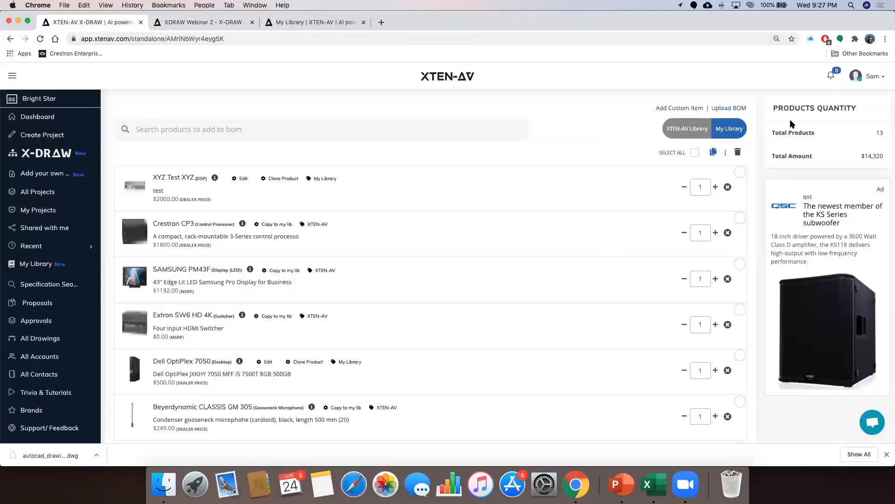
Open the project's design documents, view the line schematics and return to the documents overview
{"action": "scroll", "coordinate": [770, 149], "scroll_direction": "up", "scroll_amount": 2}
{"action": "left_click", "coordinate": [815, 139]}
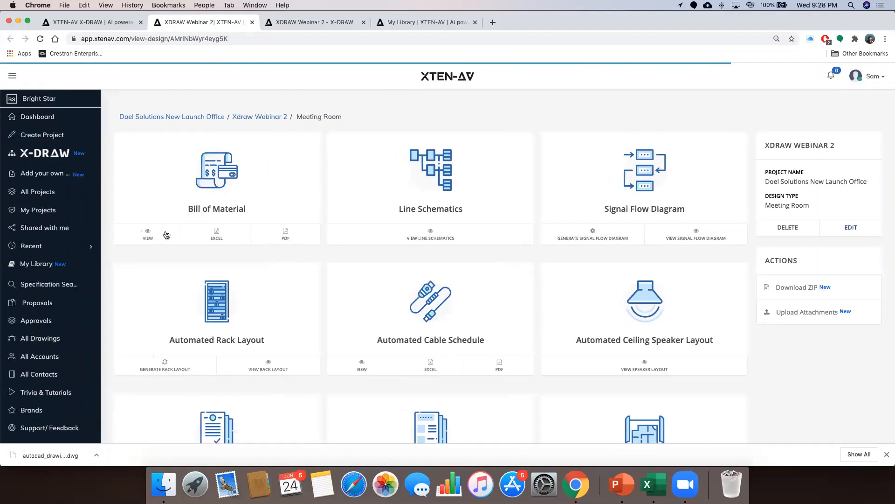
{"action": "left_click", "coordinate": [101, 24]}
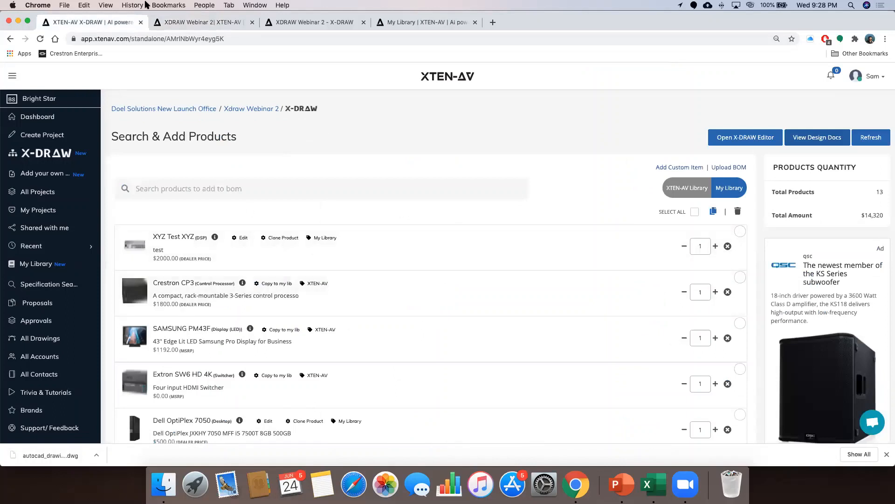
{"action": "left_click", "coordinate": [182, 22]}
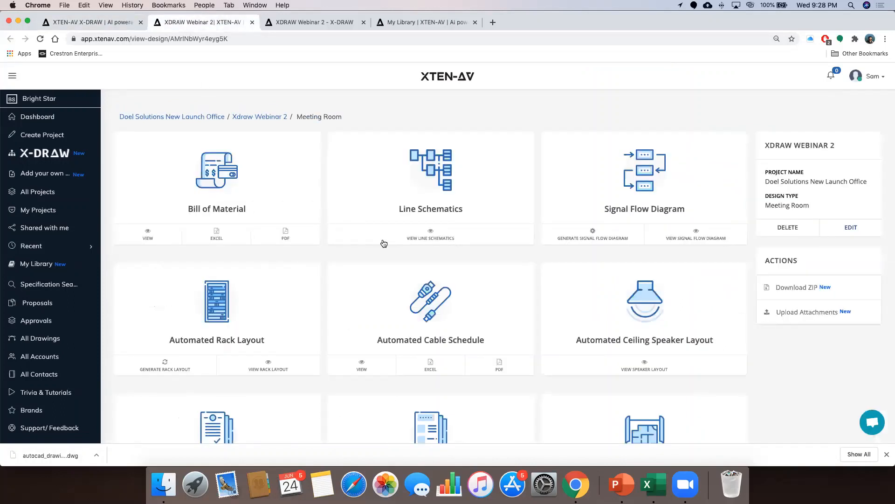
{"action": "left_click", "coordinate": [439, 234]}
{"action": "left_click", "coordinate": [189, 22]}
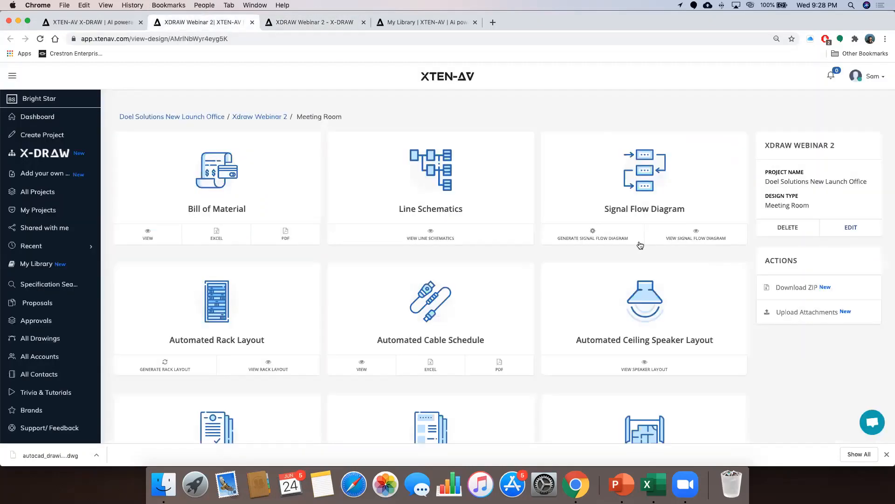
Generate a new signal flow diagram for the Xdraw Webinar 2 design
{"action": "left_click", "coordinate": [606, 234]}
{"action": "left_click", "coordinate": [472, 305]}
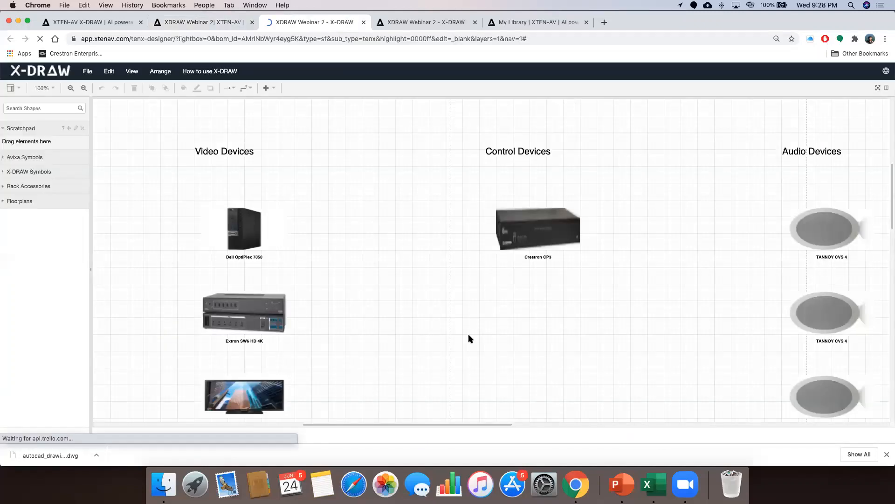
Connect the Dell OptiPlex 7050 to the Crestron CP3 and move the Extron SW6 HD 4K toward the Control Devices column
{"action": "left_click", "coordinate": [283, 227]}
{"action": "left_click_drag", "start_coordinate": [287, 229], "coordinate": [494, 226]}
{"action": "left_click_drag", "start_coordinate": [256, 311], "coordinate": [450, 311]}
Thicken the connection line between the Dell OptiPlex 7050 and the Crestron CP3 and colour it red FF3333
{"action": "left_click", "coordinate": [366, 229]}
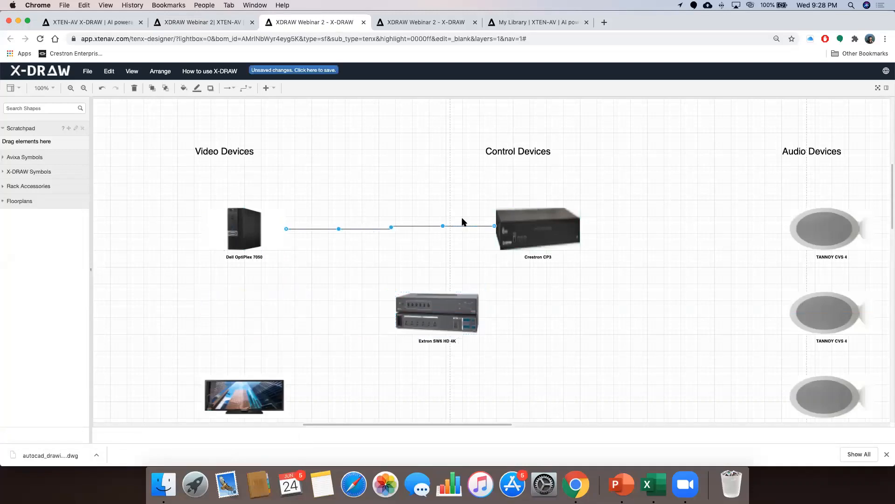
{"action": "scroll", "coordinate": [772, 186], "scroll_direction": "right", "scroll_amount": 2}
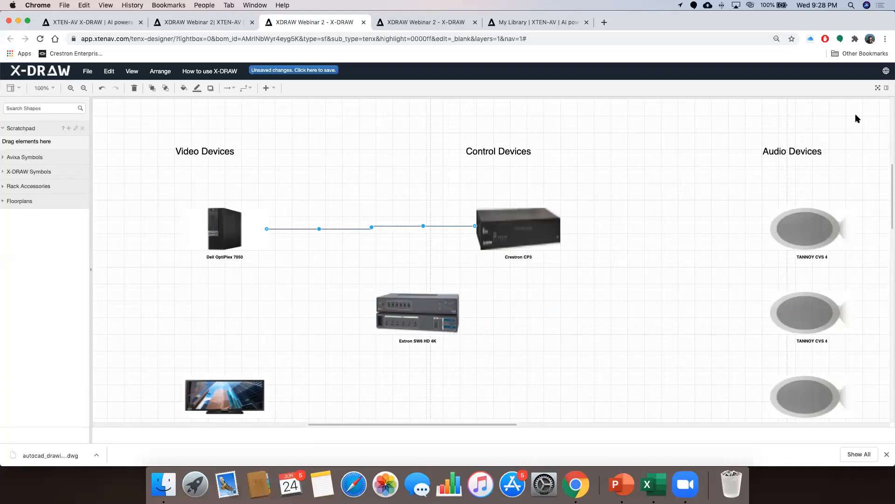
{"action": "left_click", "coordinate": [878, 88]}
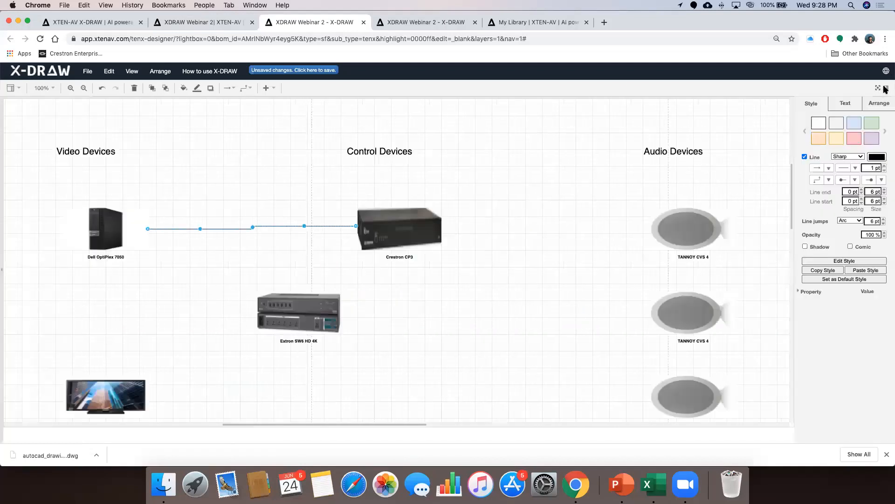
{"action": "left_click", "coordinate": [857, 169]}
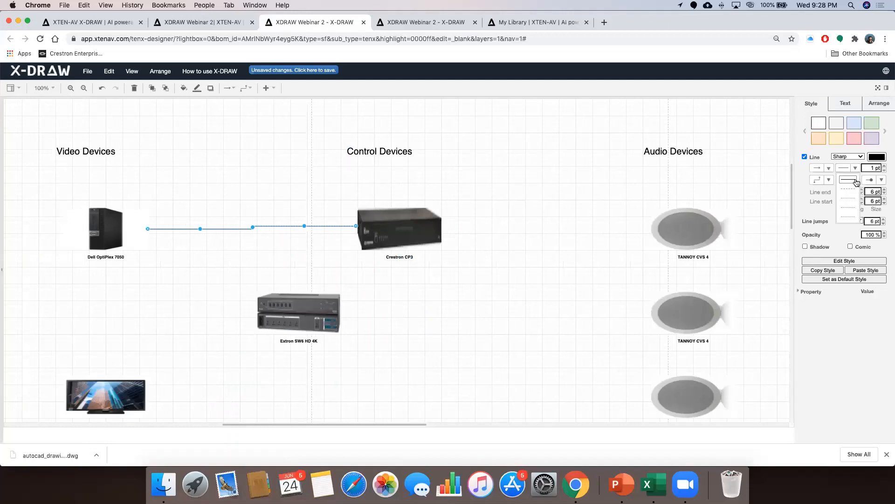
{"action": "left_click", "coordinate": [822, 153]}
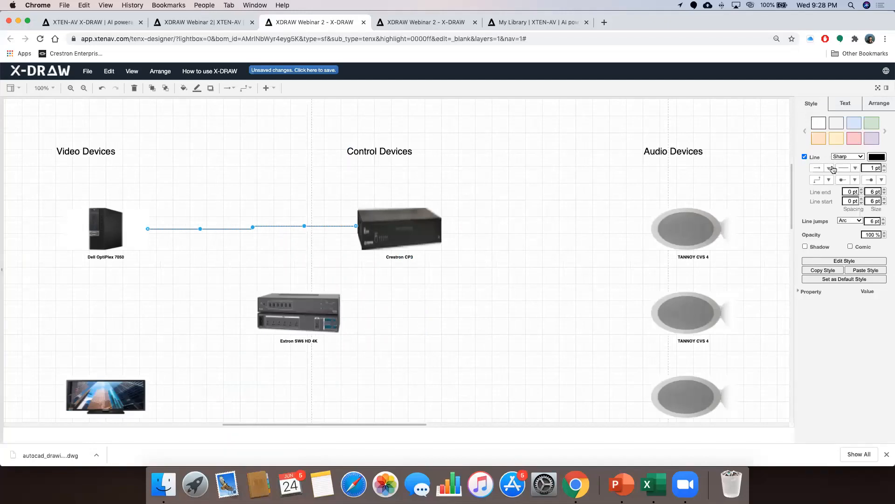
{"action": "left_click", "coordinate": [885, 166]}
{"action": "left_click", "coordinate": [885, 166]}
{"action": "left_click", "coordinate": [876, 157]}
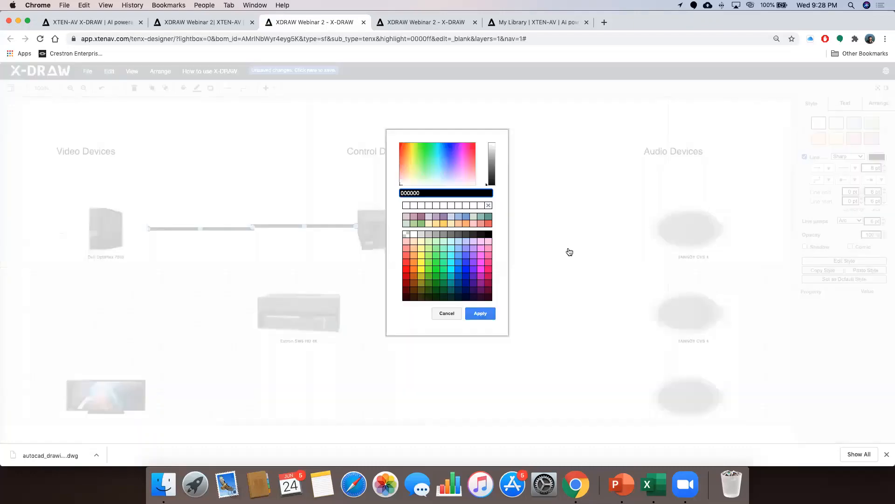
{"action": "left_click", "coordinate": [406, 264]}
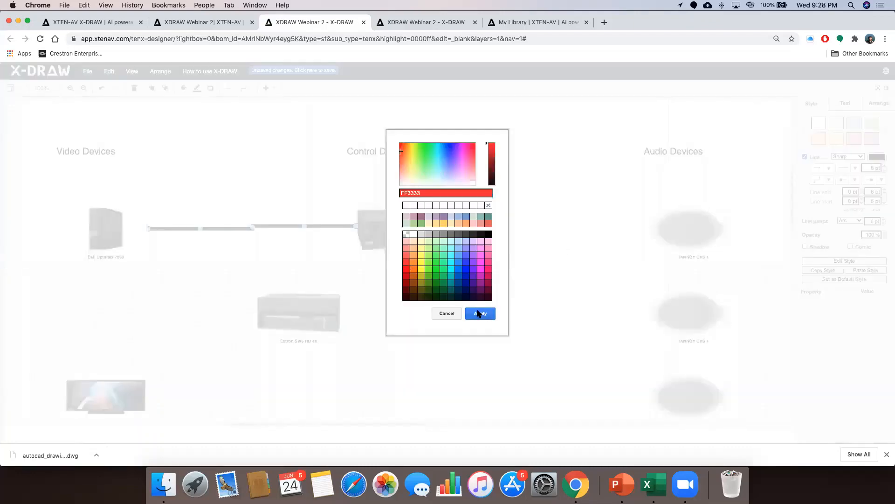
{"action": "left_click", "coordinate": [480, 313]}
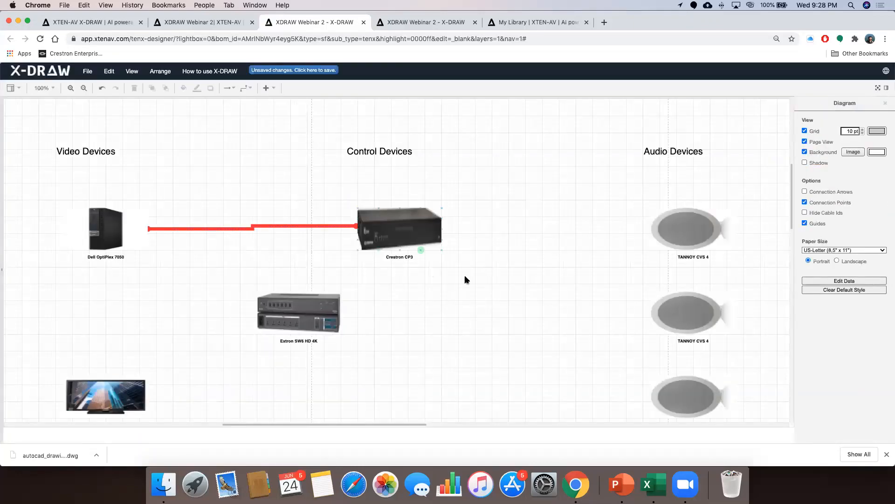
Move the first TANNOY CVS 4 speaker up under the Audio Devices heading and connect the Crestron CP3 to it
{"action": "left_click_drag", "start_coordinate": [685, 228], "coordinate": [631, 183]}
{"action": "left_click_drag", "start_coordinate": [441, 229], "coordinate": [603, 183]}
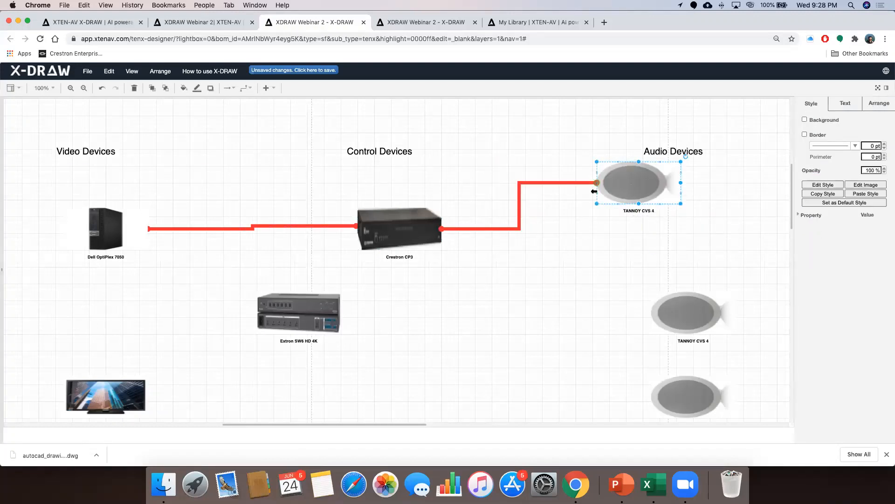
{"action": "left_click", "coordinate": [526, 223]}
Open the product details of XYZ Test XYZ from the BOM product list, view its image link, and close them
{"action": "left_click", "coordinate": [176, 22]}
{"action": "left_click", "coordinate": [113, 23]}
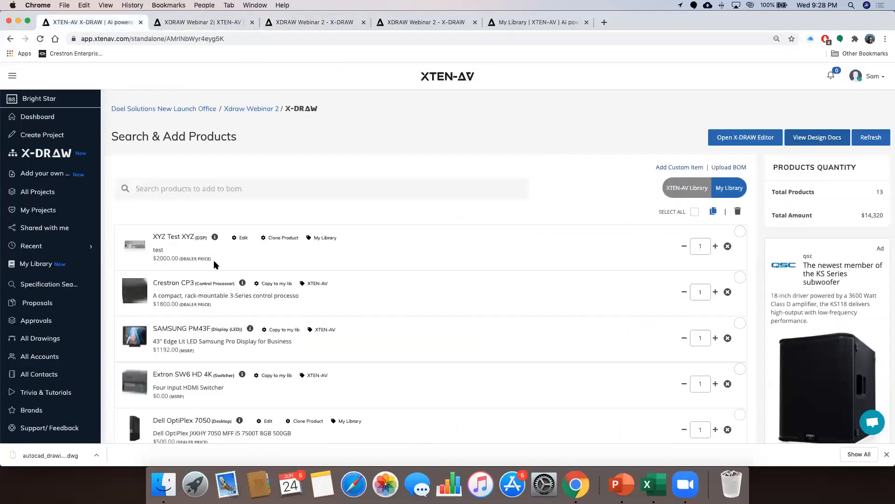
{"action": "left_click", "coordinate": [240, 237]}
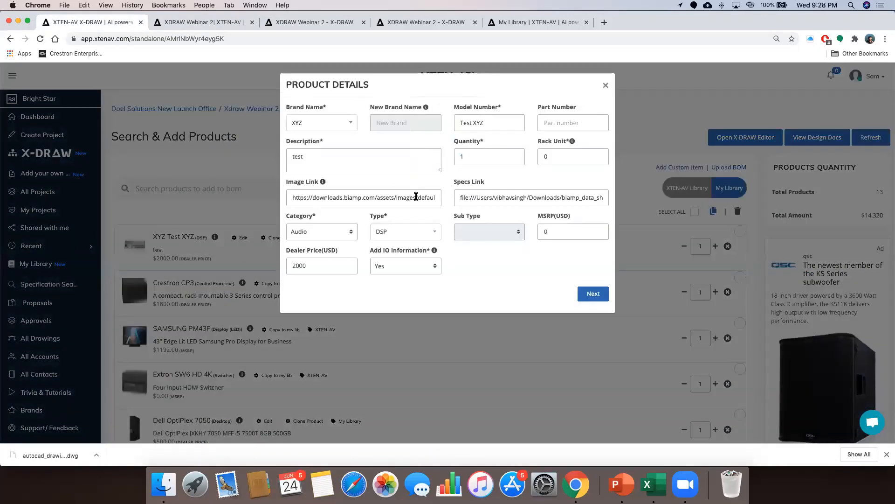
{"action": "left_click", "coordinate": [605, 85]}
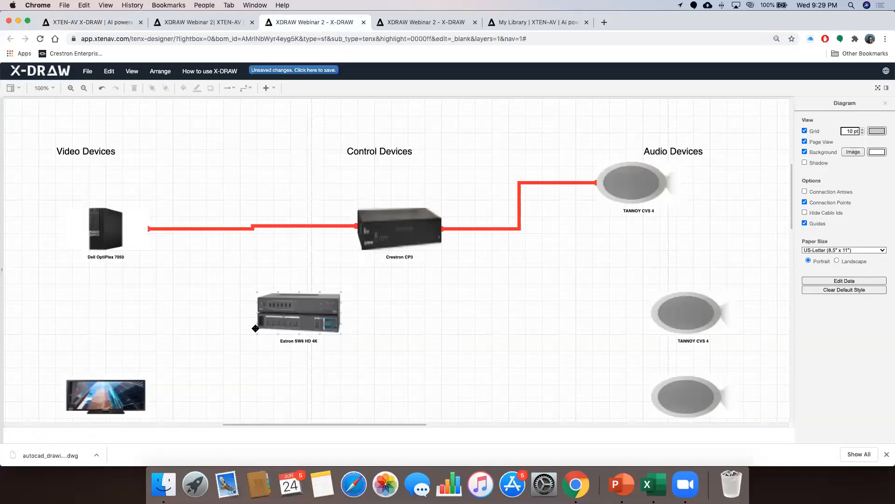
Move the Extron SW6 HD 4K below the Crestron CP3 in the signal flow diagram
{"action": "left_click_drag", "start_coordinate": [284, 310], "coordinate": [366, 355]}
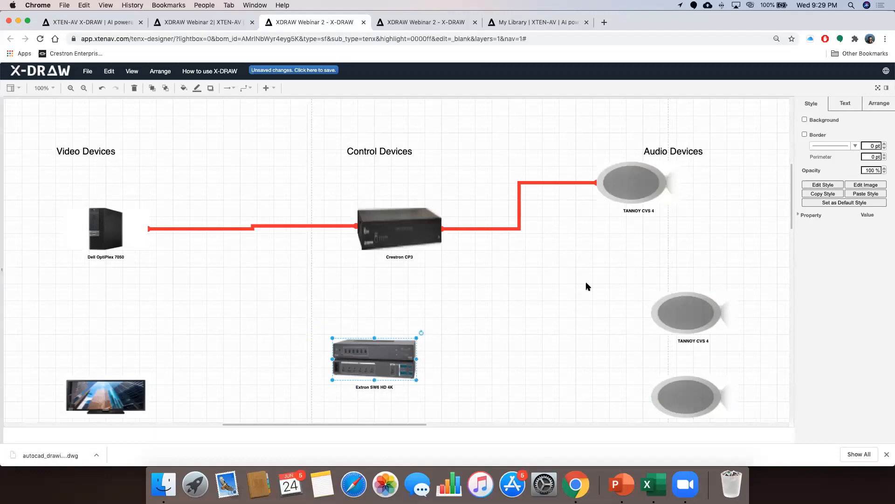
{"action": "scroll", "coordinate": [586, 286], "scroll_direction": "down", "scroll_amount": 5}
{"action": "scroll", "coordinate": [586, 286], "scroll_direction": "up", "scroll_amount": 5}
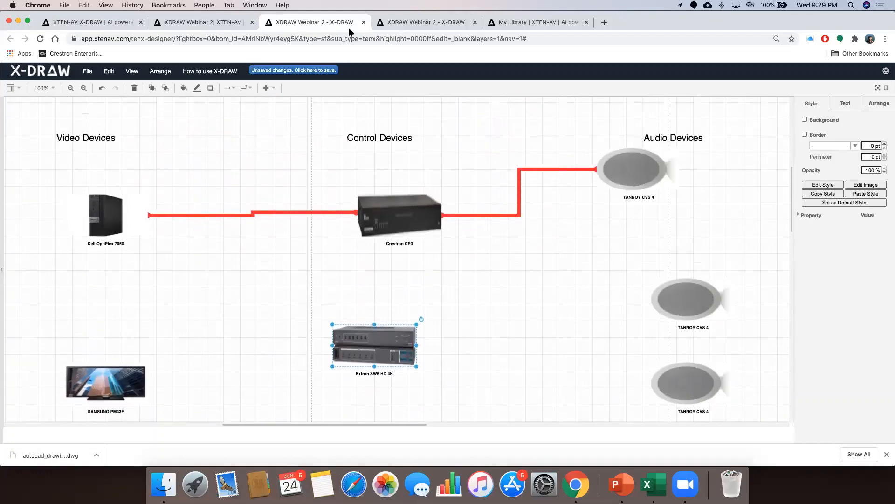
Return to the design documents overview and generate a new automated rack layout, replacing the current one
{"action": "left_click", "coordinate": [421, 19]}
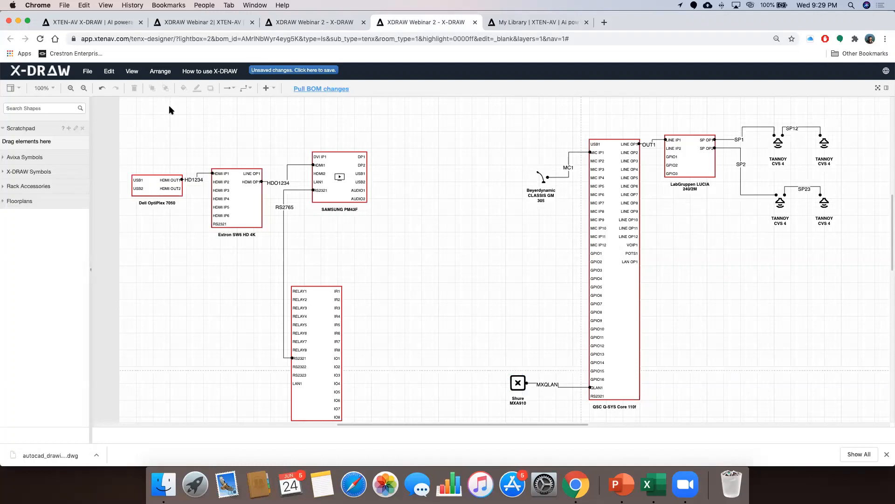
{"action": "left_click", "coordinate": [302, 21]}
{"action": "left_click", "coordinate": [173, 25]}
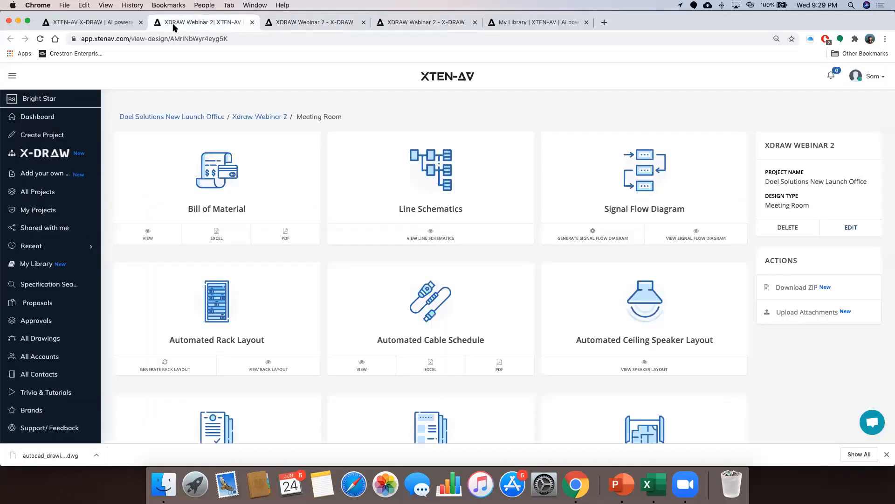
{"action": "left_click", "coordinate": [180, 365]}
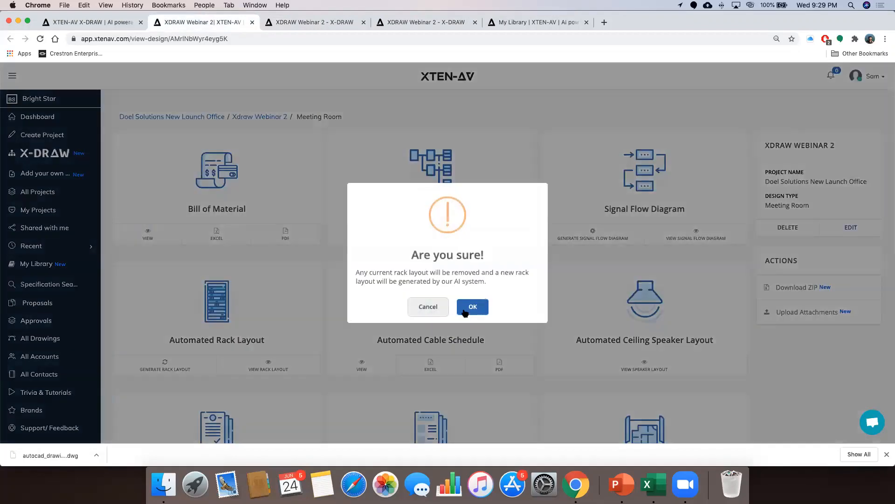
{"action": "left_click", "coordinate": [466, 310]}
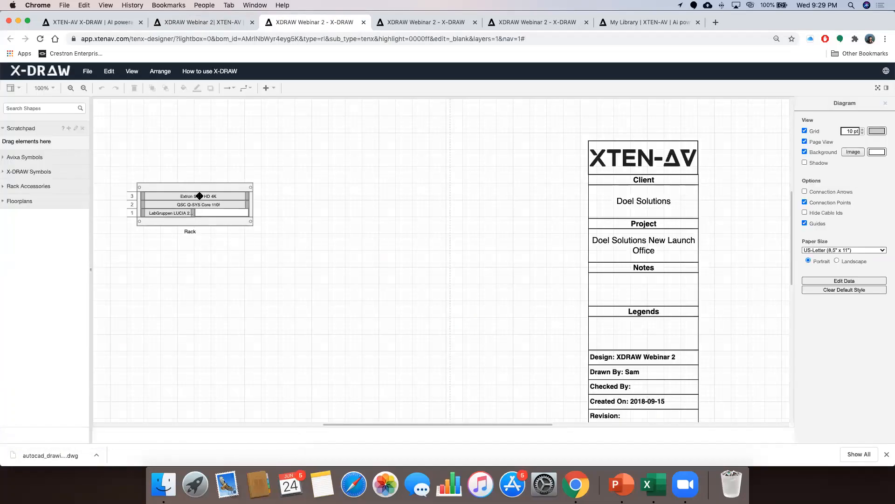
Extend the rack downward to 13 units and place a rack accessory in unit 7
{"action": "left_click", "coordinate": [191, 220]}
{"action": "left_click_drag", "start_coordinate": [189, 227], "coordinate": [190, 313]}
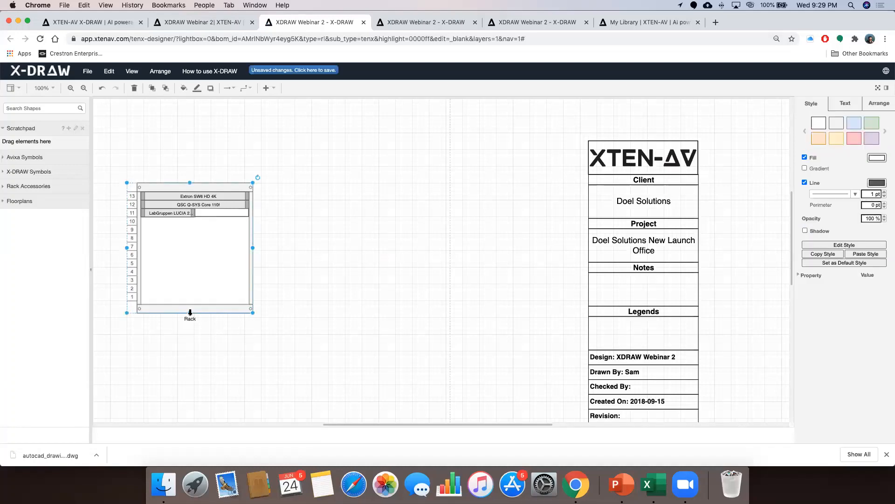
{"action": "left_click", "coordinate": [42, 187]}
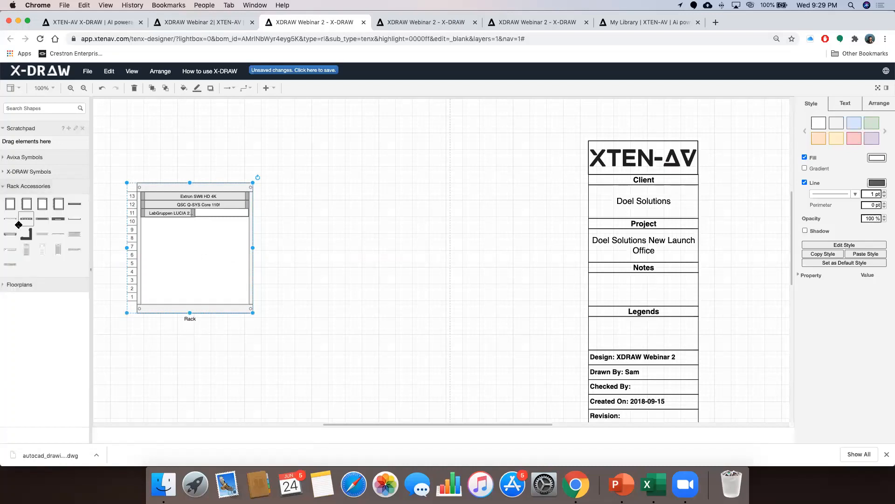
{"action": "left_click_drag", "start_coordinate": [58, 232], "coordinate": [165, 245]}
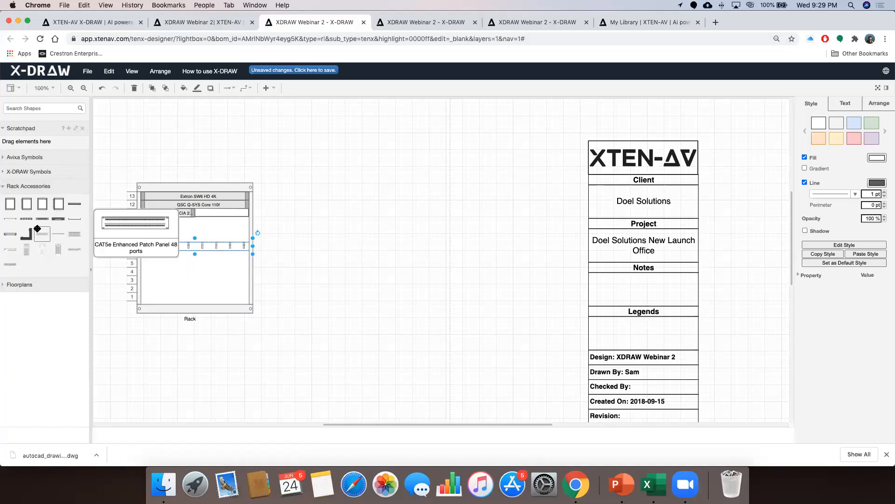
Place an unnumbered and a numbered empty rack beside the existing one, and add another accessory around its unit 5
{"action": "mouse_move", "coordinate": [12, 209]}
{"action": "left_click_drag", "start_coordinate": [10, 205], "coordinate": [358, 247]}
{"action": "mouse_move", "coordinate": [67, 206]}
{"action": "left_click_drag", "start_coordinate": [61, 206], "coordinate": [477, 257]}
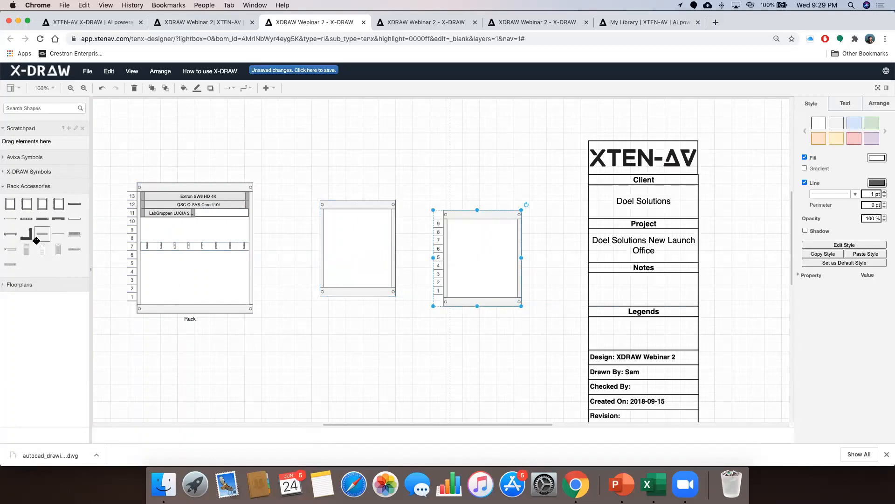
{"action": "left_click_drag", "start_coordinate": [11, 234], "coordinate": [181, 258]}
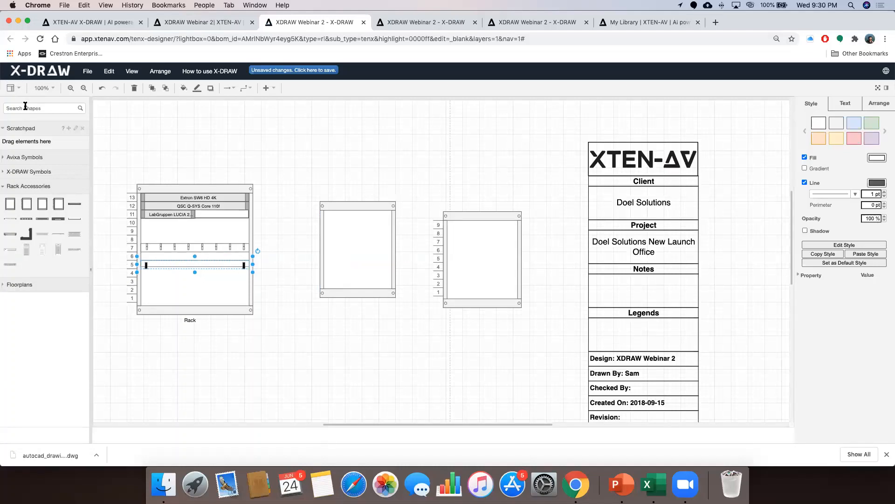
Open the automated cable schedule and compare it with the connections in the line schematic, closing the signal flow diagram
{"action": "left_click", "coordinate": [208, 22]}
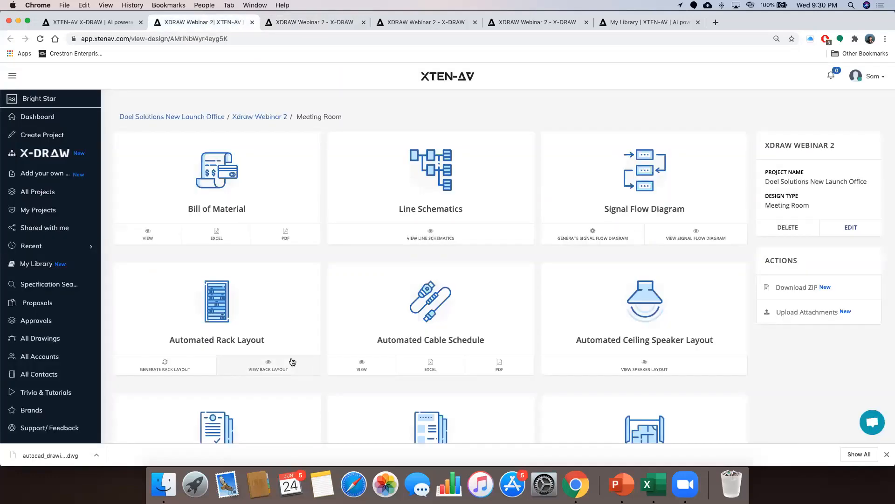
{"action": "left_click", "coordinate": [360, 365]}
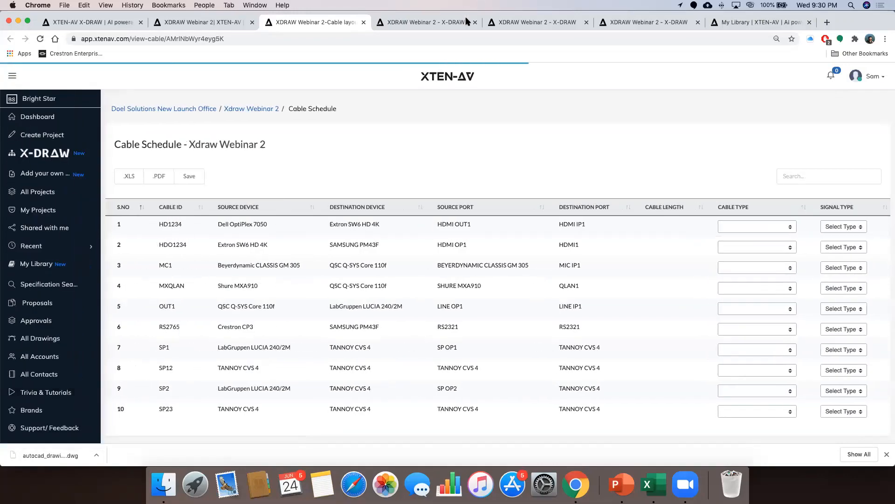
{"action": "left_click", "coordinate": [536, 22]}
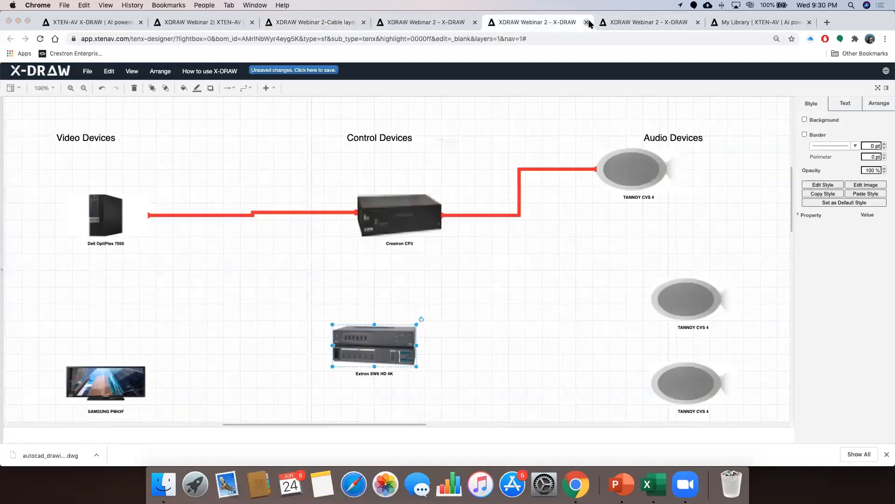
{"action": "left_click", "coordinate": [587, 22]}
{"action": "key", "text": "super+w"}
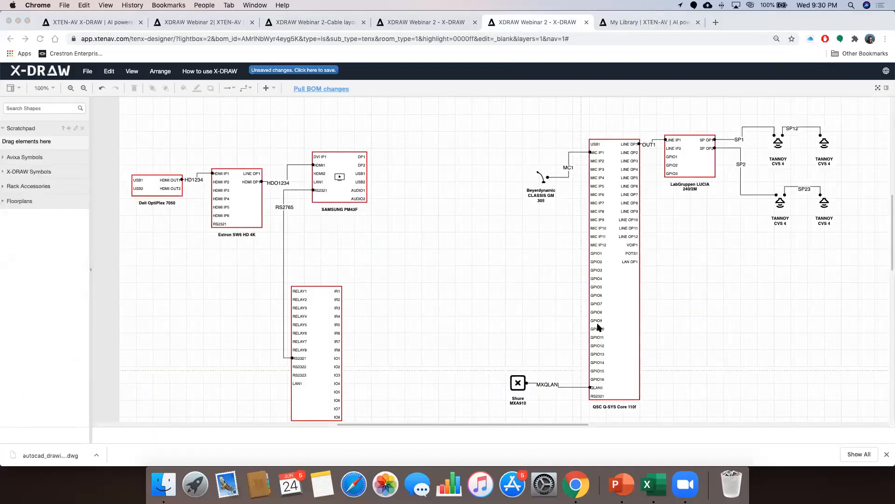
{"action": "left_click", "coordinate": [307, 23]}
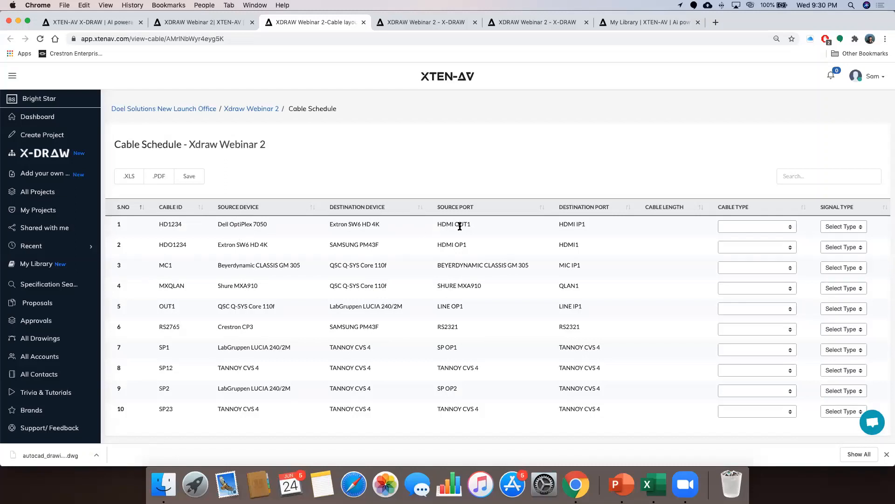
Set cable HD1234 to length 10mtrs, cable type HDMI and signal type Video in the cable schedule
{"action": "left_click", "coordinate": [675, 233]}
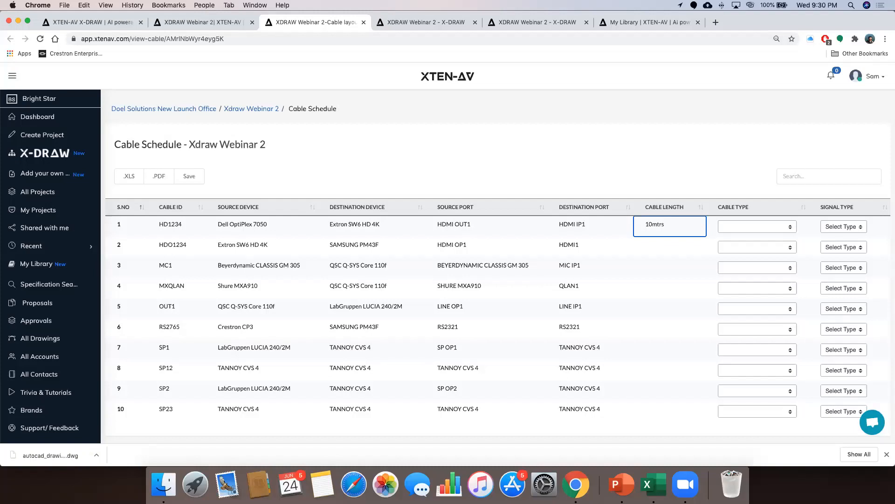
{"action": "left_click", "coordinate": [732, 226]}
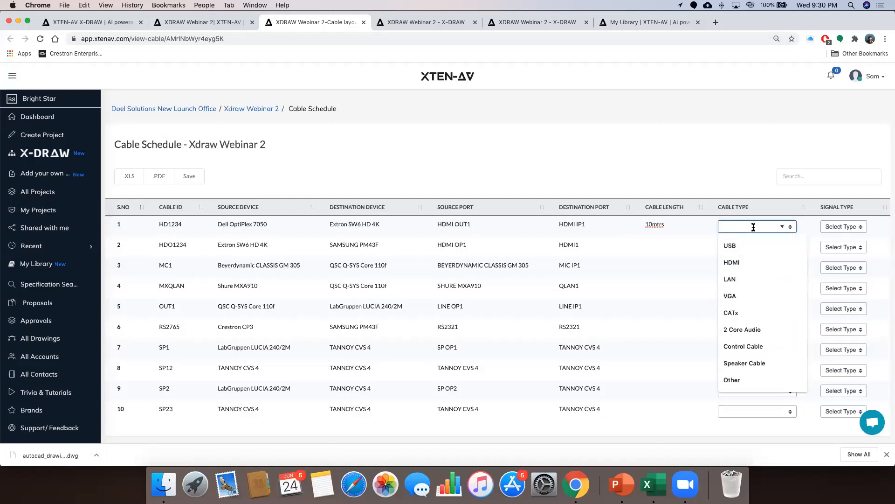
{"action": "left_click", "coordinate": [753, 263]}
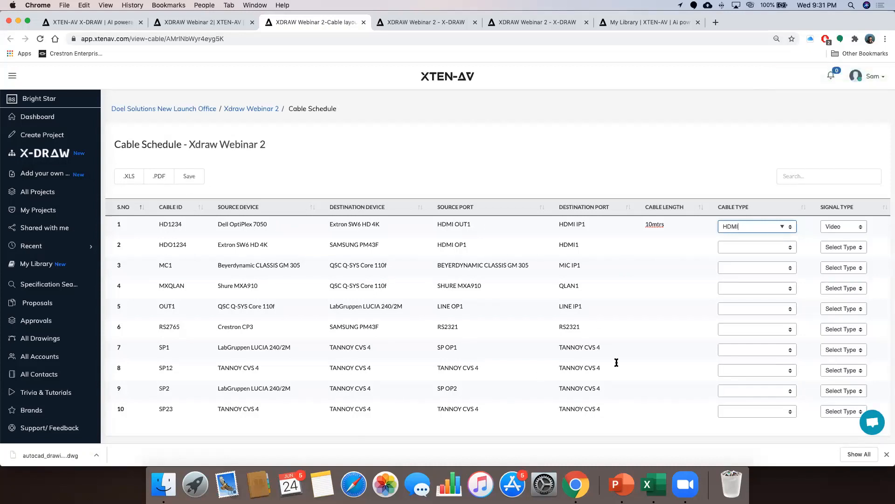
Check the destination device of cable HD1234 against the line schematic and return to the design documents overview
{"action": "left_click", "coordinate": [358, 229]}
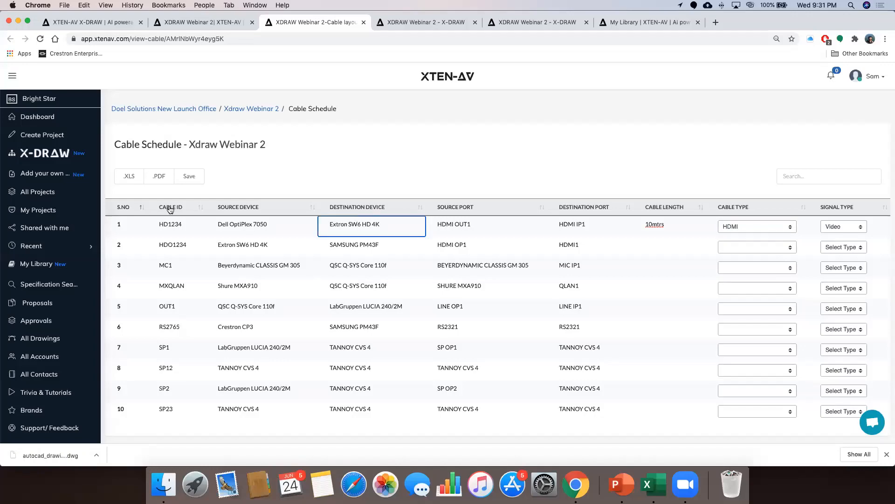
{"action": "left_click", "coordinate": [521, 24]}
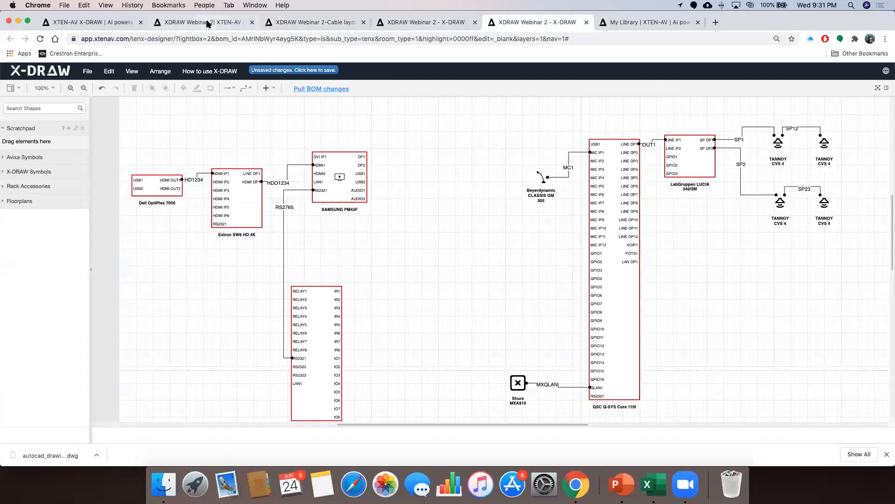
{"action": "left_click", "coordinate": [208, 24]}
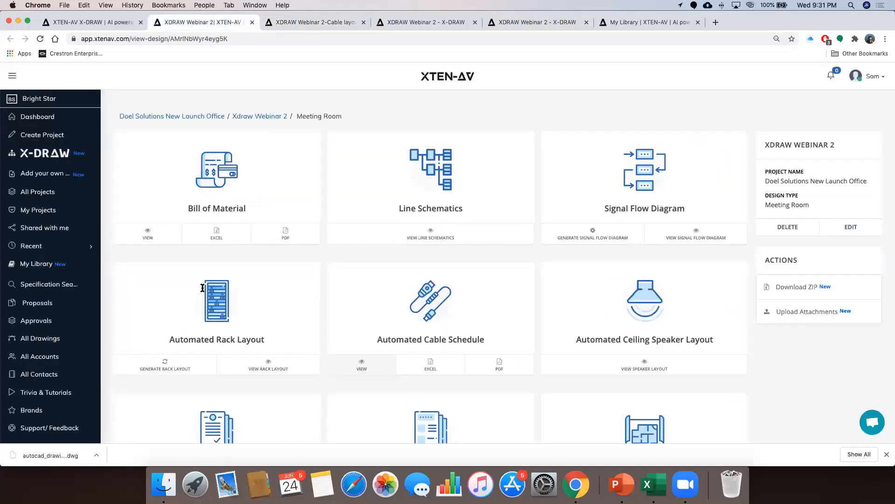
Review the source device and destination device columns in the Xdraw Webinar 2 cable schedule
{"action": "left_click", "coordinate": [304, 24]}
{"action": "left_click", "coordinate": [225, 225]}
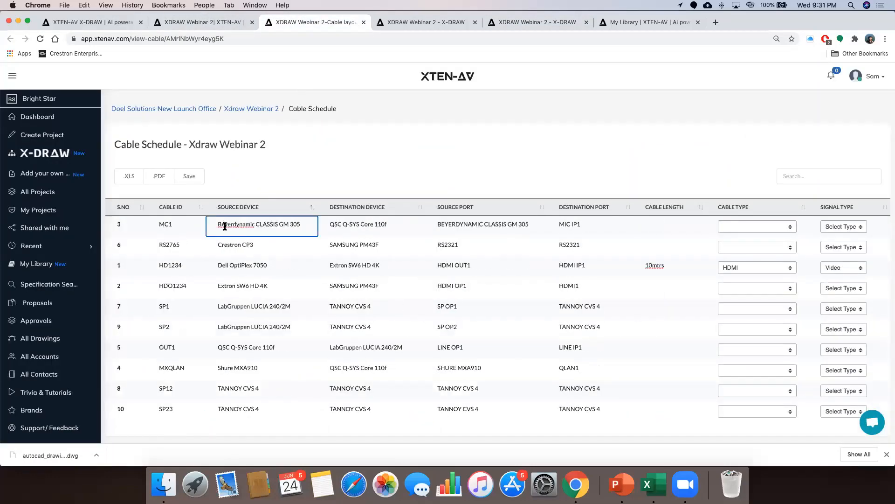
{"action": "left_click", "coordinate": [231, 243]}
{"action": "left_click", "coordinate": [243, 207]}
{"action": "left_click", "coordinate": [235, 227]}
{"action": "left_click", "coordinate": [243, 206]}
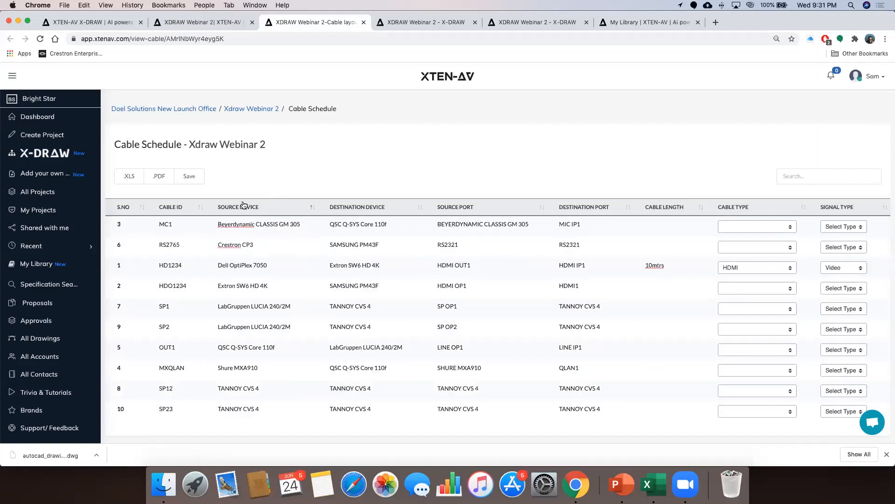
{"action": "scroll", "coordinate": [244, 266], "scroll_direction": "down", "scroll_amount": 2}
{"action": "left_click", "coordinate": [244, 275]}
{"action": "left_click", "coordinate": [241, 316]}
{"action": "left_click", "coordinate": [248, 337]}
{"action": "left_click", "coordinate": [240, 358]}
{"action": "left_click", "coordinate": [378, 216]}
{"action": "left_click", "coordinate": [367, 186]}
{"action": "scroll", "coordinate": [600, 207], "scroll_direction": "up", "scroll_amount": 2}
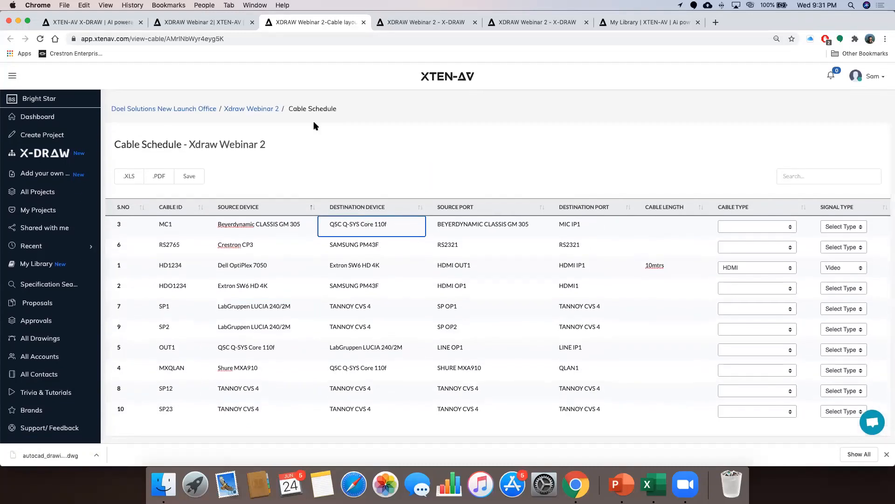
Return to the design documents overview and open the automated ceiling speaker layout
{"action": "left_click", "coordinate": [194, 23]}
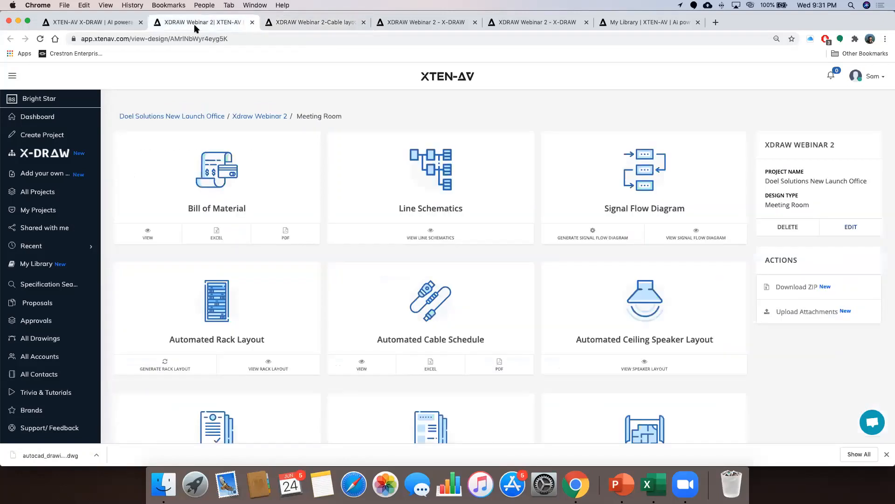
{"action": "scroll", "coordinate": [486, 357], "scroll_direction": "down", "scroll_amount": 3}
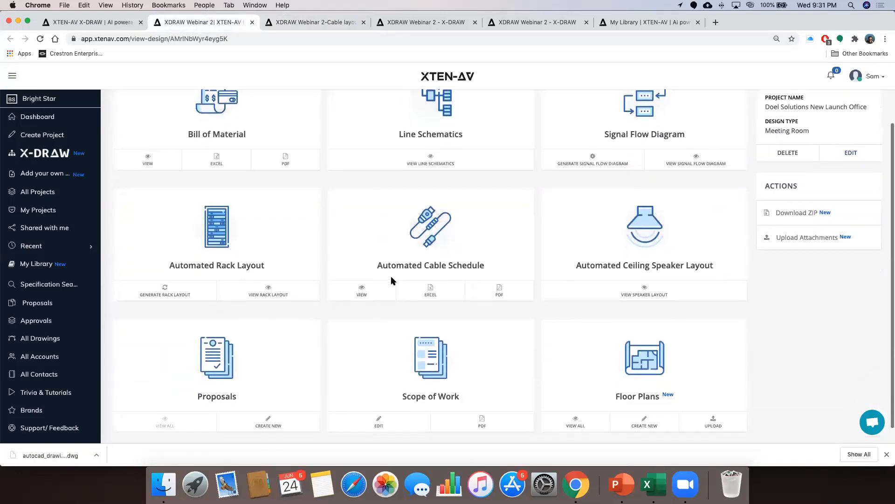
{"action": "left_click", "coordinate": [645, 290]}
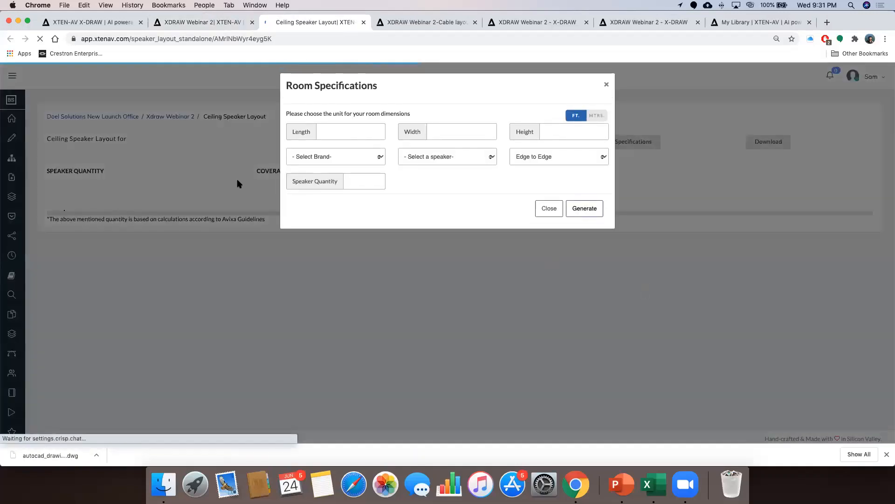
{"action": "left_click", "coordinate": [347, 133]}
{"action": "type", "text": "25"}
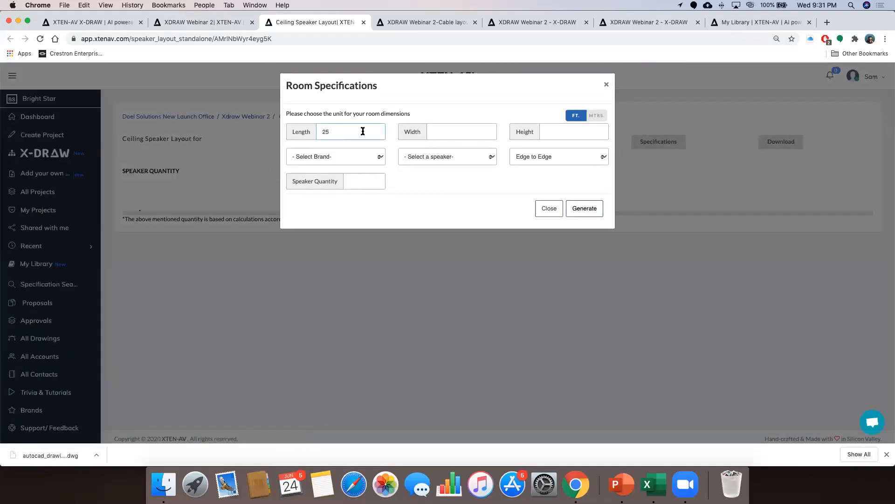
{"action": "left_click", "coordinate": [461, 129]}
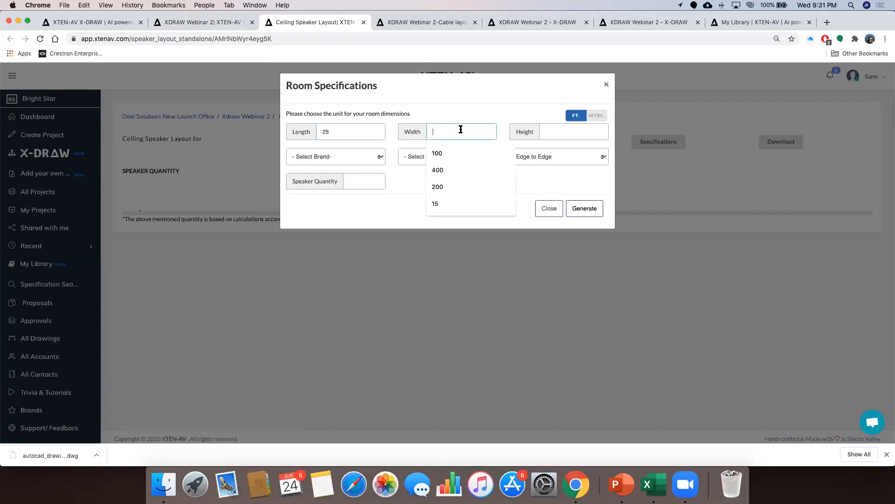
{"action": "type", "text": "10"}
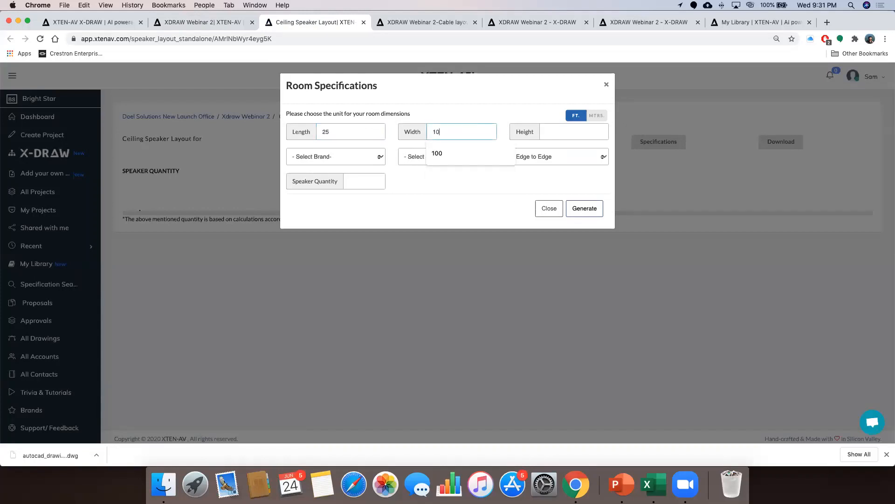
{"action": "key", "text": "BackSpace"}
{"action": "key", "text": "BackSpace"}
Set the room dimensions for the ceiling speaker layout to length 50, width 25 and height 12 ft
{"action": "double_click", "coordinate": [343, 134]}
{"action": "type", "text": "5"}
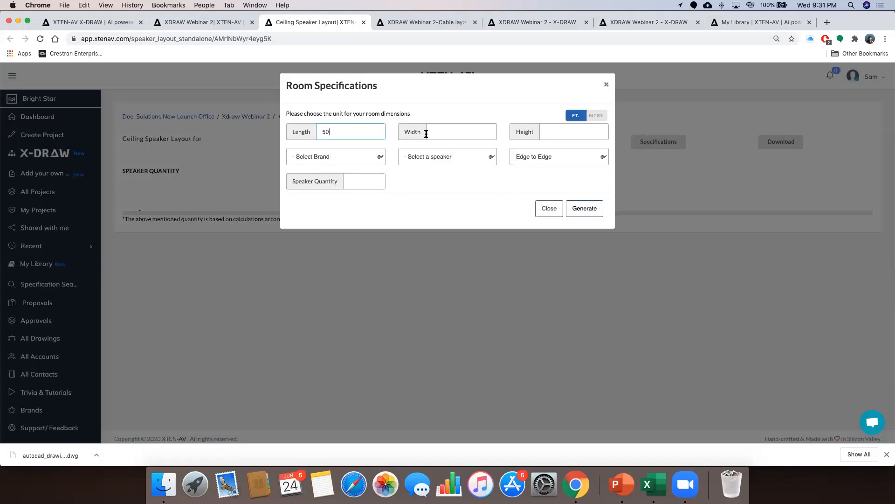
{"action": "left_click", "coordinate": [441, 132]}
{"action": "type", "text": "25"}
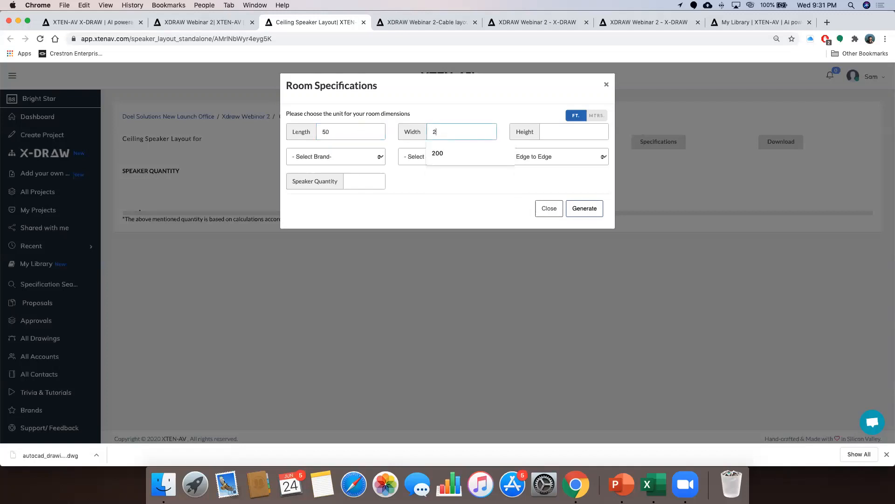
{"action": "left_click", "coordinate": [544, 133]}
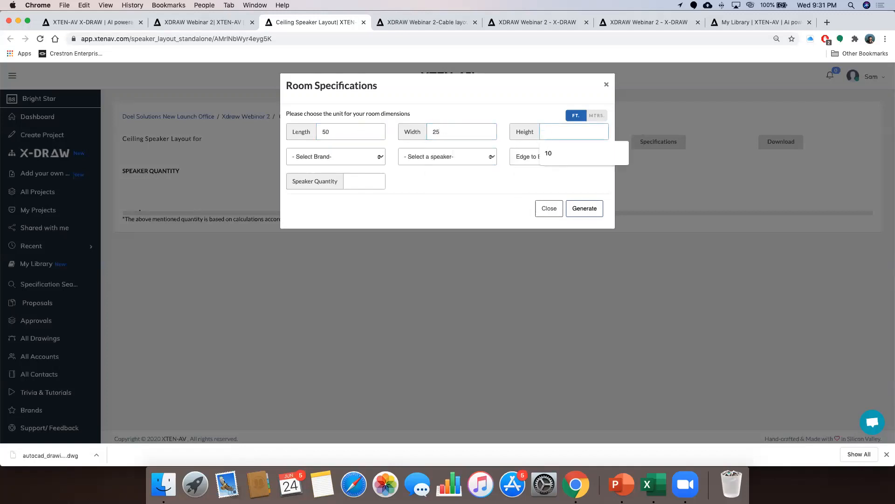
{"action": "type", "text": "12"}
Choose the TANNOY brand and the CMS 603DC BM speaker for the ceiling layout
{"action": "left_click", "coordinate": [355, 158]}
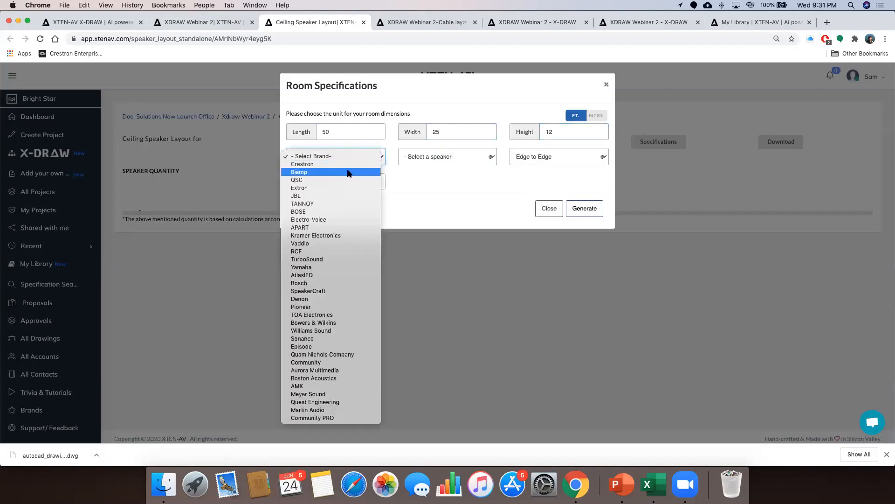
{"action": "left_click", "coordinate": [350, 203]}
{"action": "left_click", "coordinate": [436, 157]}
{"action": "left_click", "coordinate": [436, 158]}
{"action": "left_click", "coordinate": [436, 158]}
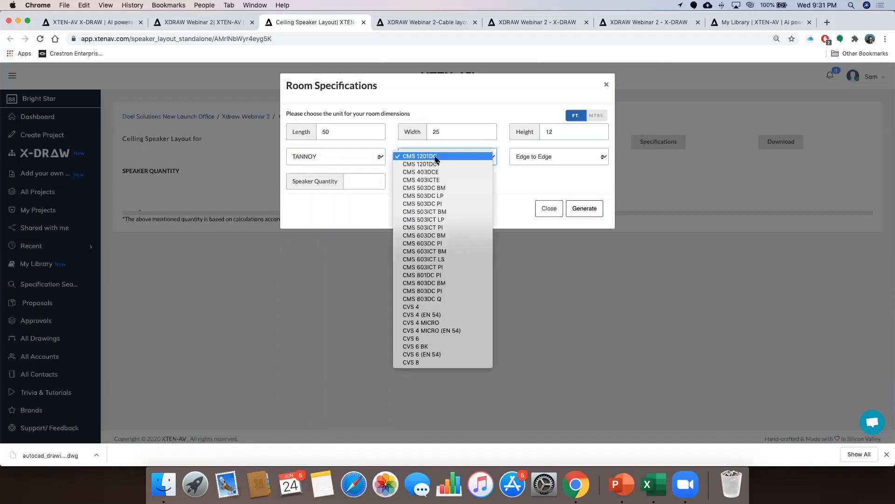
{"action": "left_click", "coordinate": [443, 235]}
Generate the ceiling speaker layout with Partial Overlap coverage and a speaker quantity of 12
{"action": "left_click", "coordinate": [524, 157]}
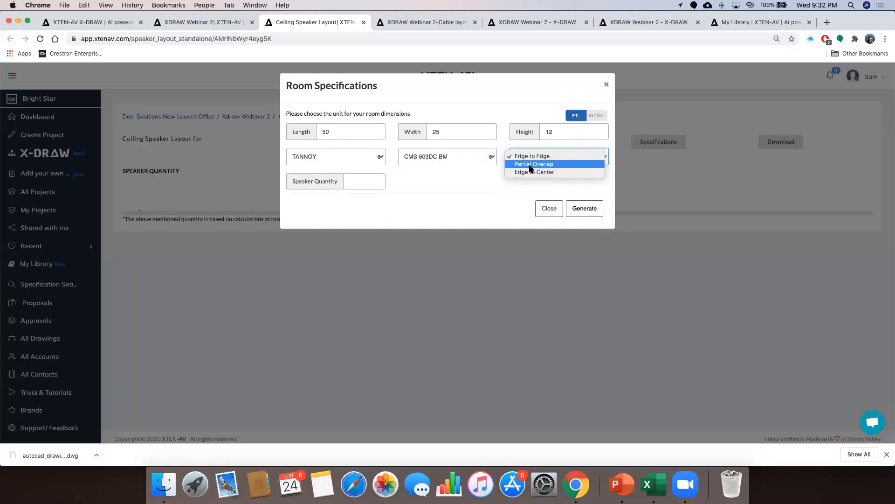
{"action": "left_click", "coordinate": [534, 164]}
{"action": "left_click", "coordinate": [349, 182]}
{"action": "type", "text": "12"}
{"action": "left_click", "coordinate": [585, 208]}
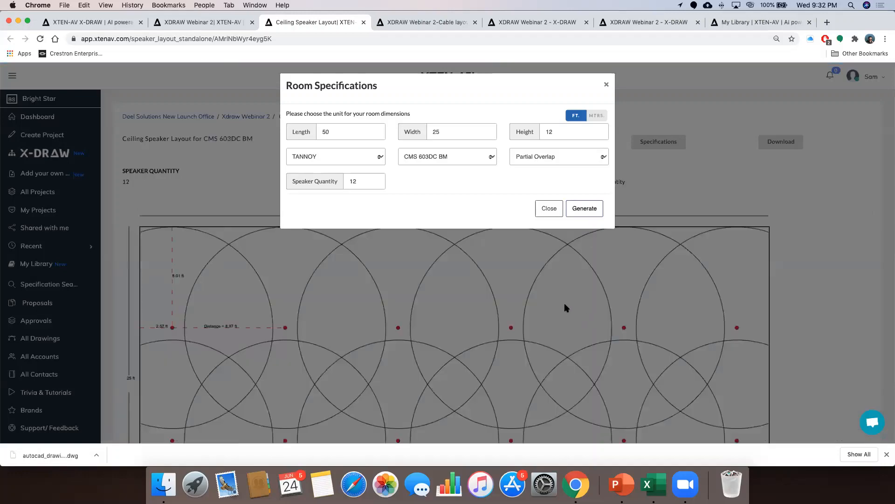
{"action": "left_click", "coordinate": [703, 186]}
Change the speaker quantity to 8 in the room specifications, regenerate the layout and inspect the speaker spacing
{"action": "scroll", "coordinate": [706, 215], "scroll_direction": "down", "scroll_amount": 3}
{"action": "scroll", "coordinate": [707, 214], "scroll_direction": "up", "scroll_amount": 1}
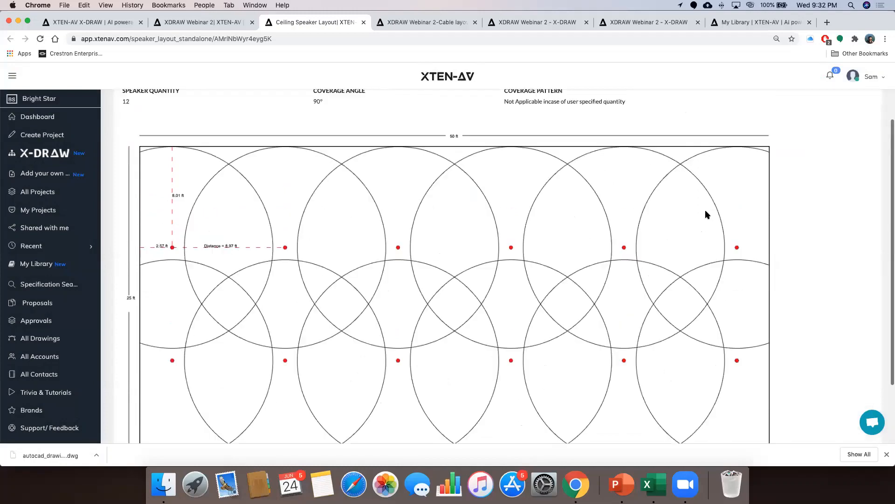
{"action": "scroll", "coordinate": [706, 213], "scroll_direction": "up", "scroll_amount": 1}
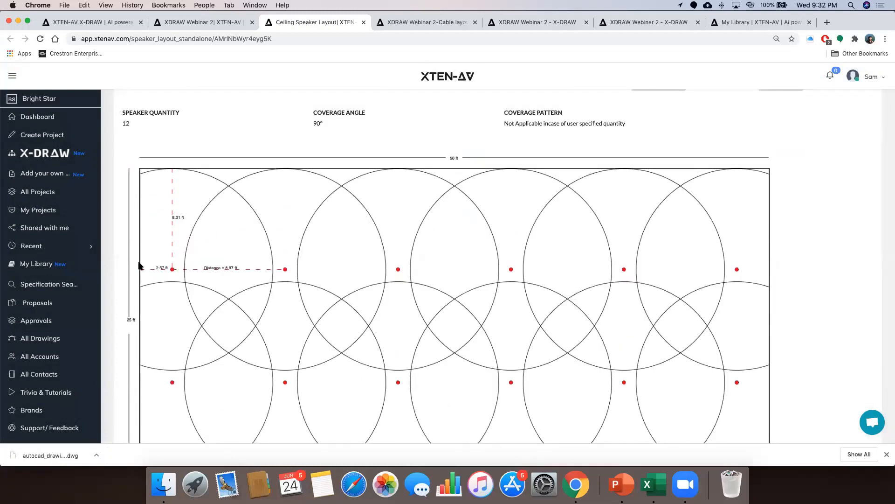
{"action": "scroll", "coordinate": [475, 240], "scroll_direction": "up", "scroll_amount": 3}
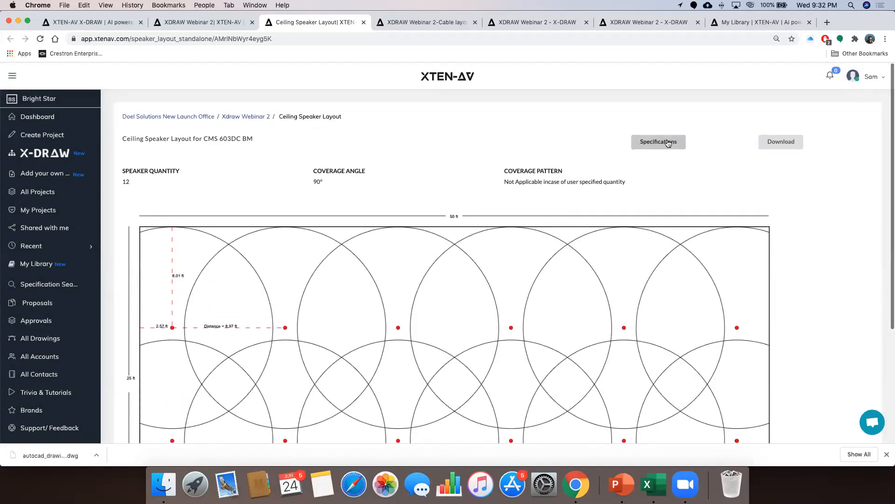
{"action": "left_click", "coordinate": [654, 146]}
{"action": "double_click", "coordinate": [363, 180]}
{"action": "type", "text": "10"}
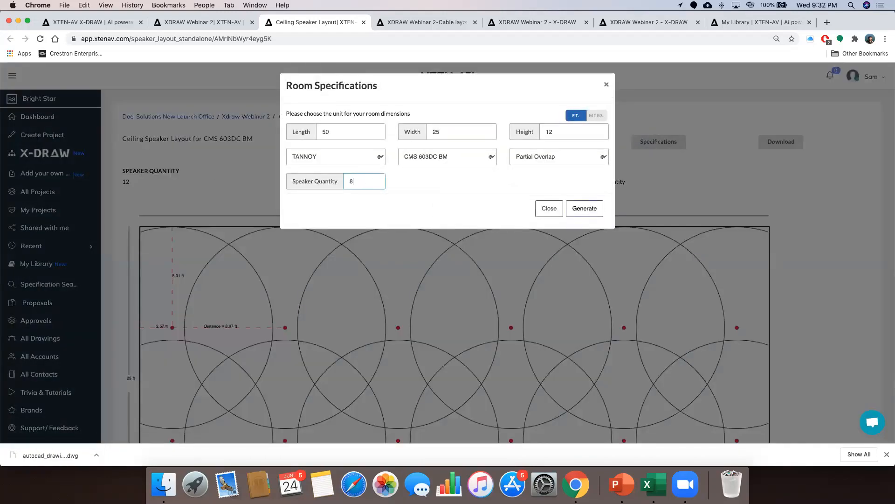
{"action": "left_click", "coordinate": [577, 210]}
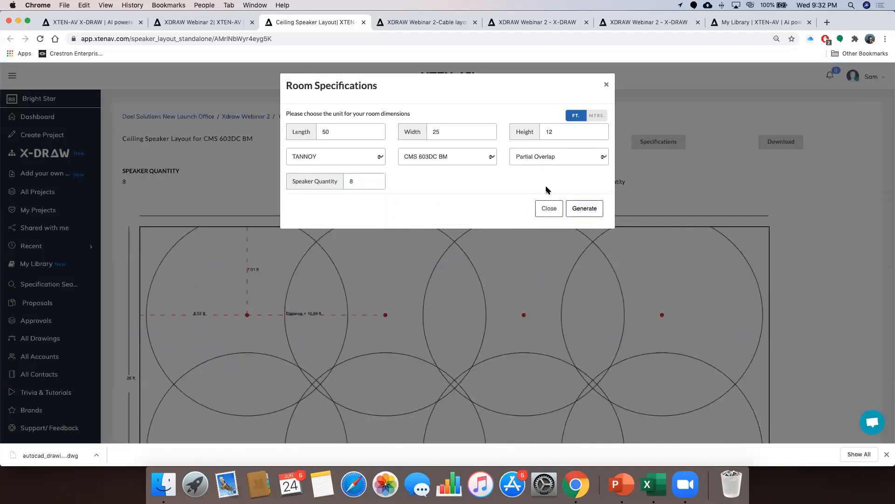
{"action": "left_click", "coordinate": [547, 206]}
{"action": "scroll", "coordinate": [541, 273], "scroll_direction": "down", "scroll_amount": 5}
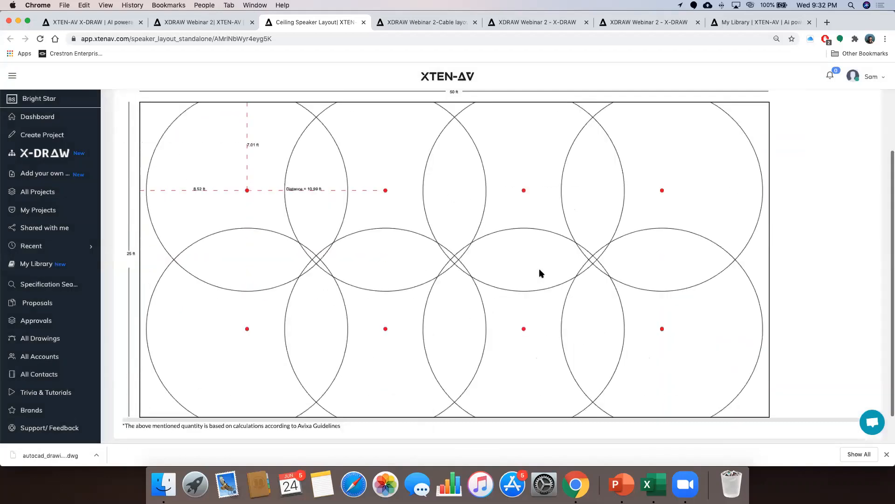
{"action": "scroll", "coordinate": [524, 248], "scroll_direction": "up", "scroll_amount": 3}
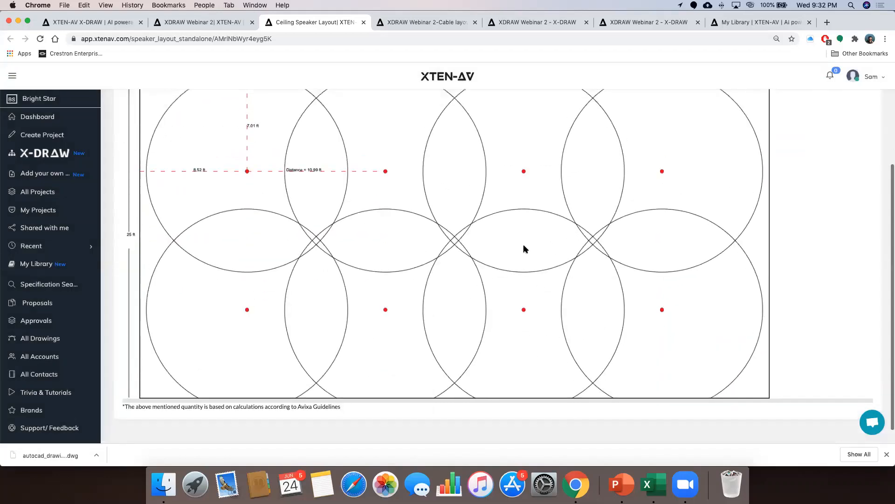
View the design's Scope of Work editor and return to the design documents overview
{"action": "left_click", "coordinate": [215, 25]}
{"action": "scroll", "coordinate": [390, 340], "scroll_direction": "down", "scroll_amount": 1}
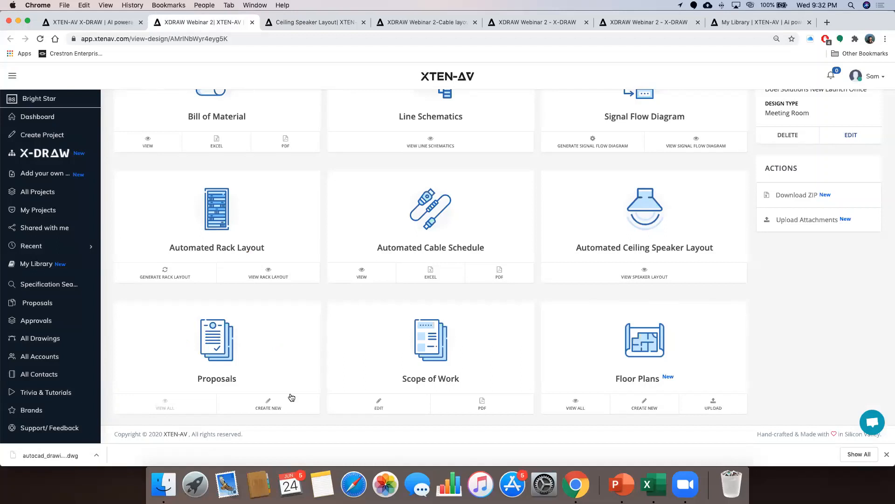
{"action": "left_click", "coordinate": [380, 404]}
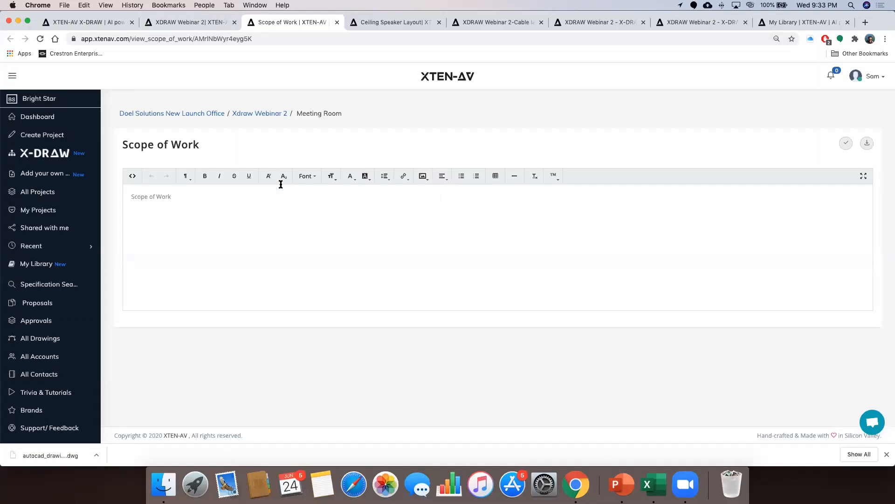
{"action": "left_click", "coordinate": [194, 20]}
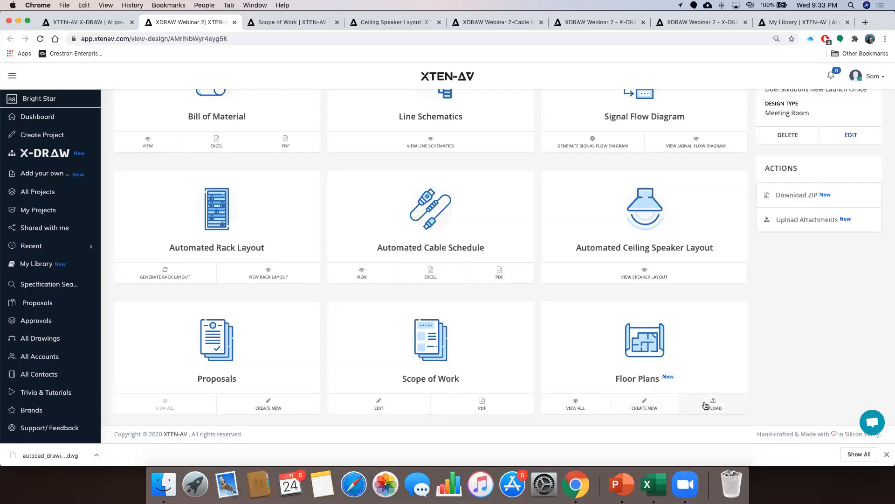
Upload floor-plan-png-6.png from the Documents folder as the design's floor plan and open the uploaded plan for editing
{"action": "left_click", "coordinate": [582, 403]}
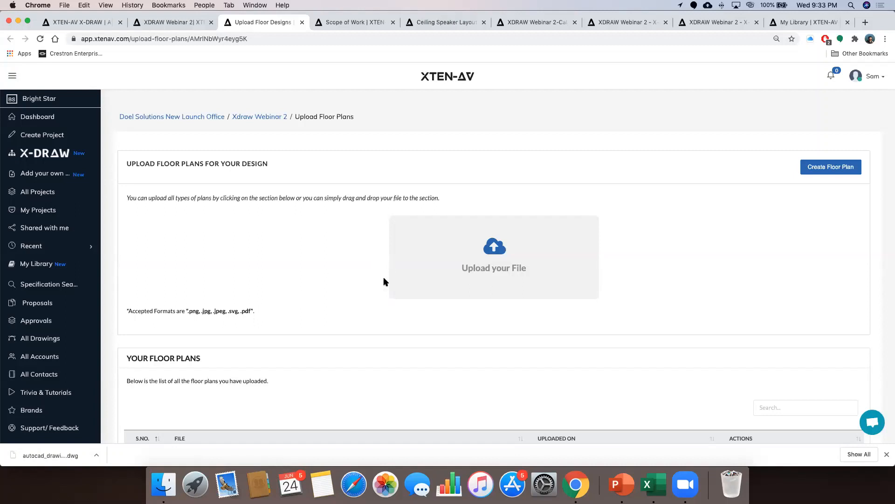
{"action": "left_click", "coordinate": [484, 247]}
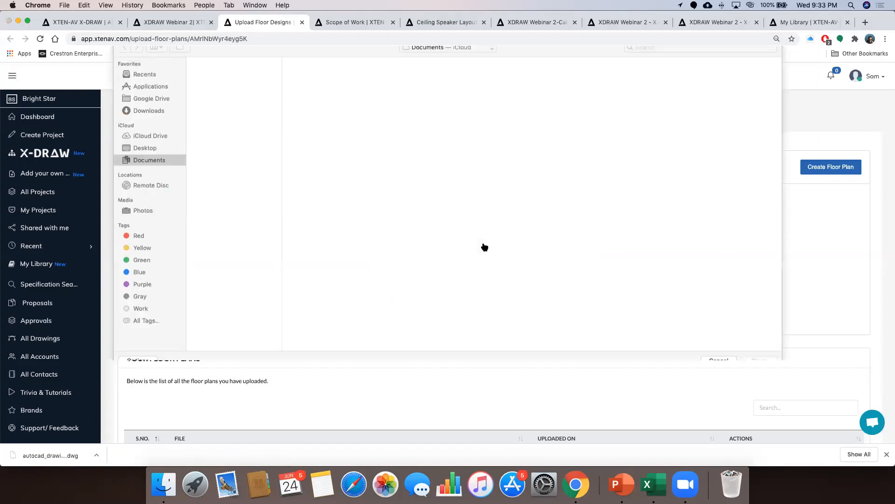
{"action": "scroll", "coordinate": [241, 197], "scroll_direction": "down", "scroll_amount": 20}
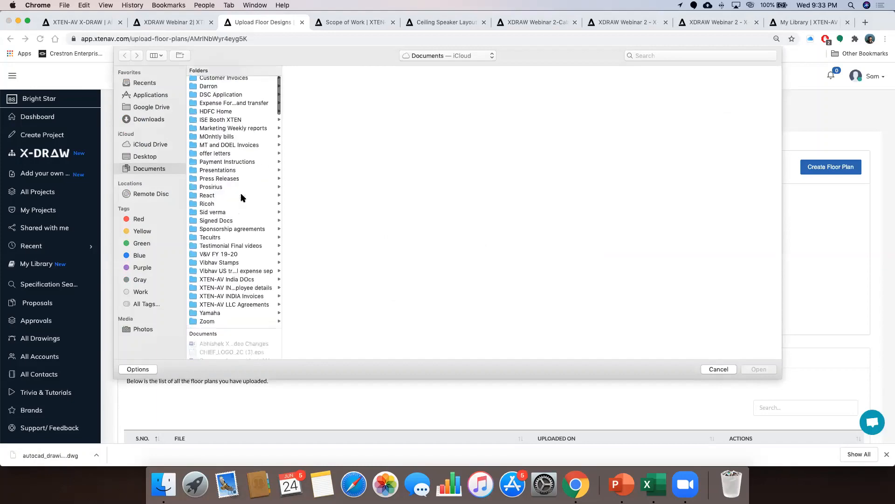
{"action": "scroll", "coordinate": [242, 198], "scroll_direction": "up", "scroll_amount": 1}
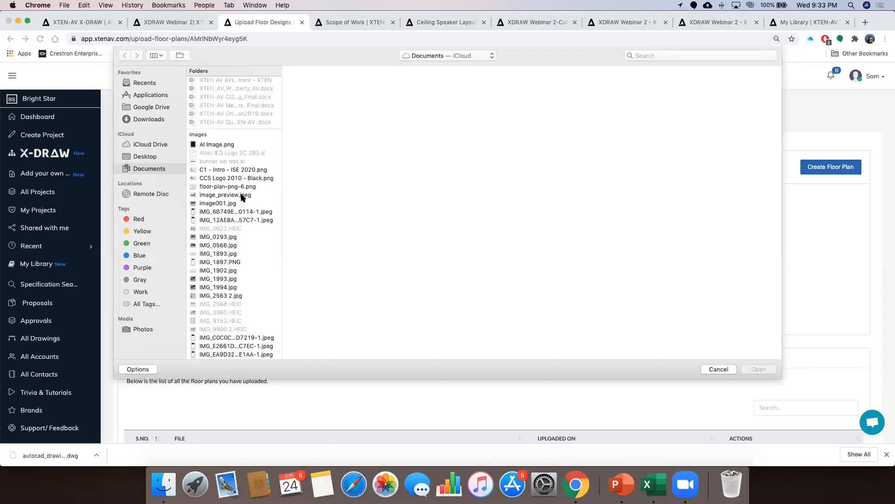
{"action": "scroll", "coordinate": [238, 194], "scroll_direction": "down", "scroll_amount": 5}
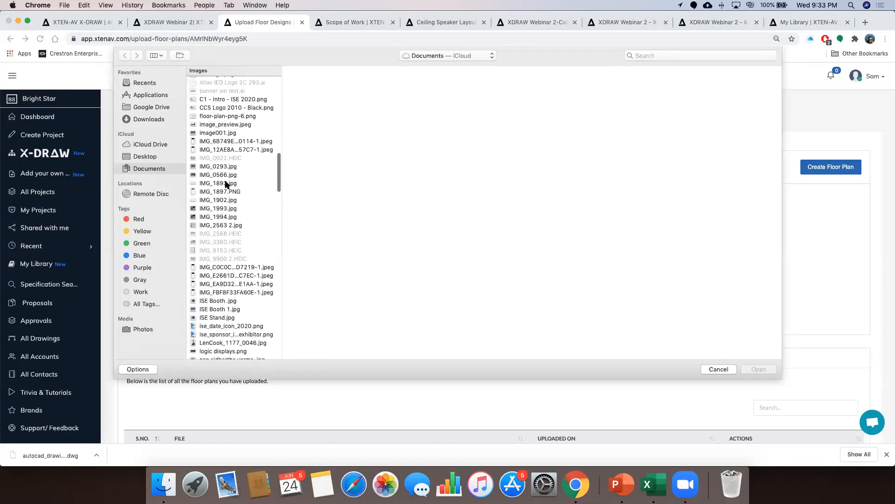
{"action": "scroll", "coordinate": [231, 185], "scroll_direction": "up", "scroll_amount": 6}
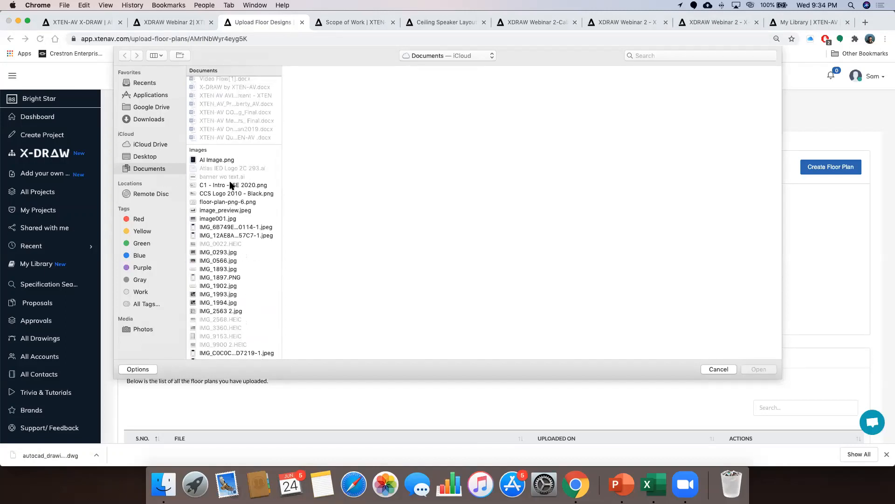
{"action": "left_click", "coordinate": [223, 202]}
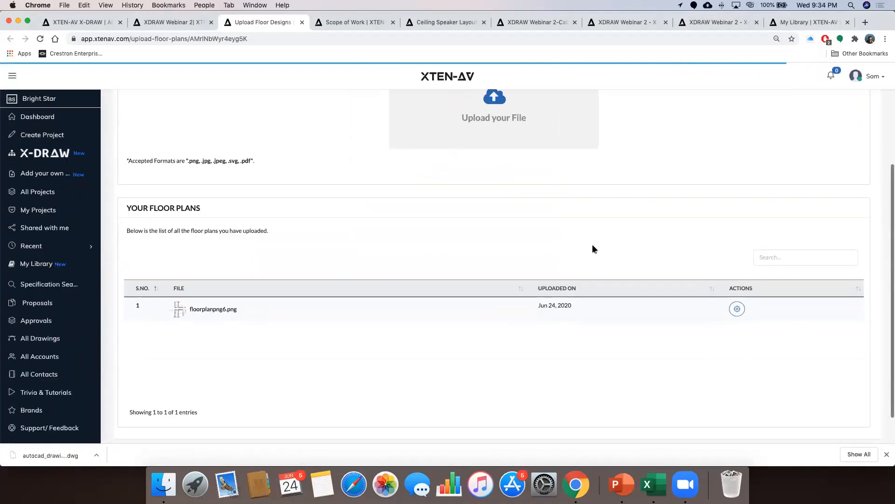
{"action": "left_click", "coordinate": [738, 309]}
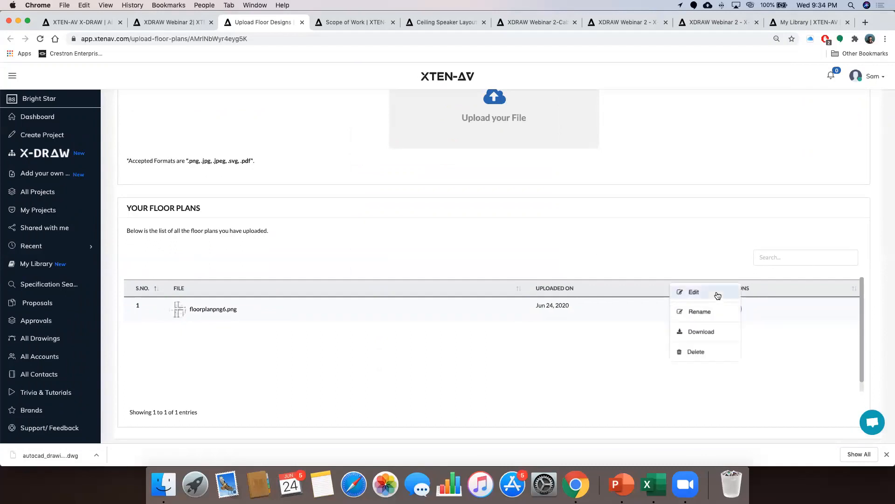
{"action": "left_click", "coordinate": [717, 295]}
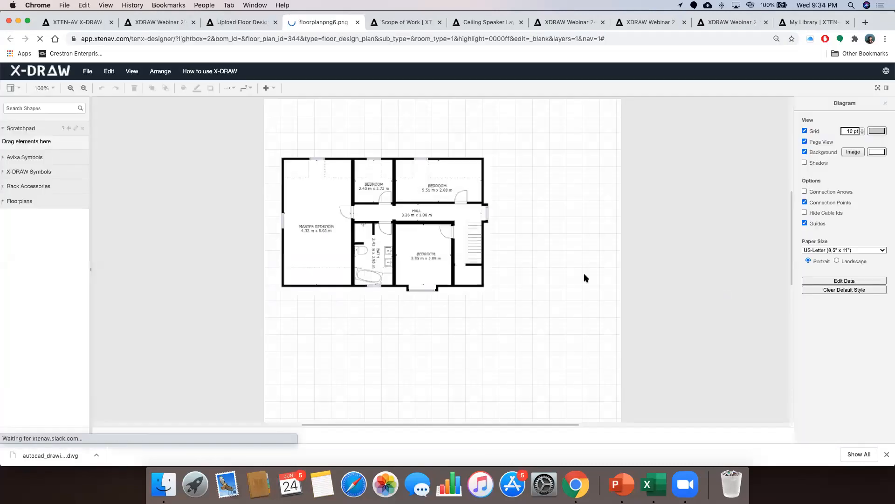
Enlarge the floor plan image to fill the page and place a camera symbol labelled "Camera" in the master bedroom's upper-left corner
{"action": "left_click_drag", "start_coordinate": [483, 180], "coordinate": [723, 104]}
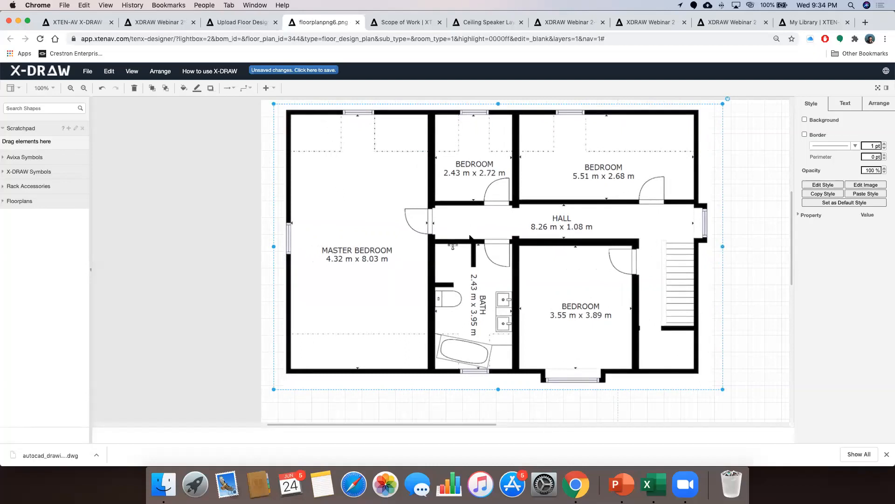
{"action": "left_click", "coordinate": [26, 172]}
{"action": "mouse_move", "coordinate": [26, 189]}
{"action": "left_mouse_down"}
{"action": "mouse_move", "coordinate": [180, 210]}
{"action": "mouse_move", "coordinate": [338, 184]}
{"action": "mouse_move", "coordinate": [321, 165]}
{"action": "left_mouse_up"}
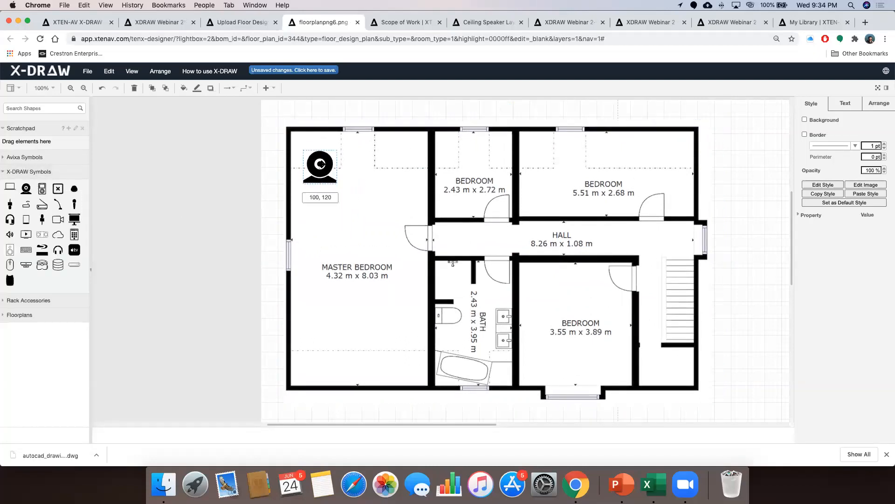
{"action": "double_click", "coordinate": [320, 162]}
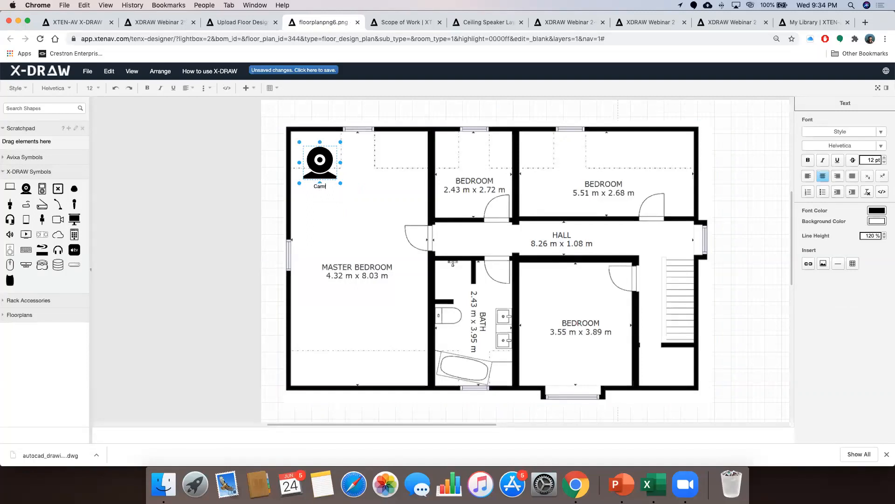
{"action": "type", "text": "Camera"}
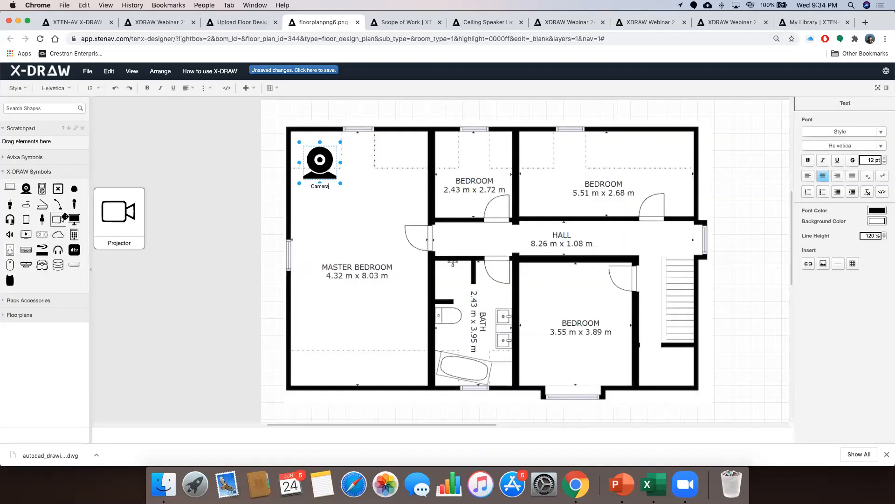
Add a speaker symbol rotated to point upward, label it "Ceiling speaker" and place it below the master bedroom's name
{"action": "left_click_drag", "start_coordinate": [9, 234], "coordinate": [336, 264]}
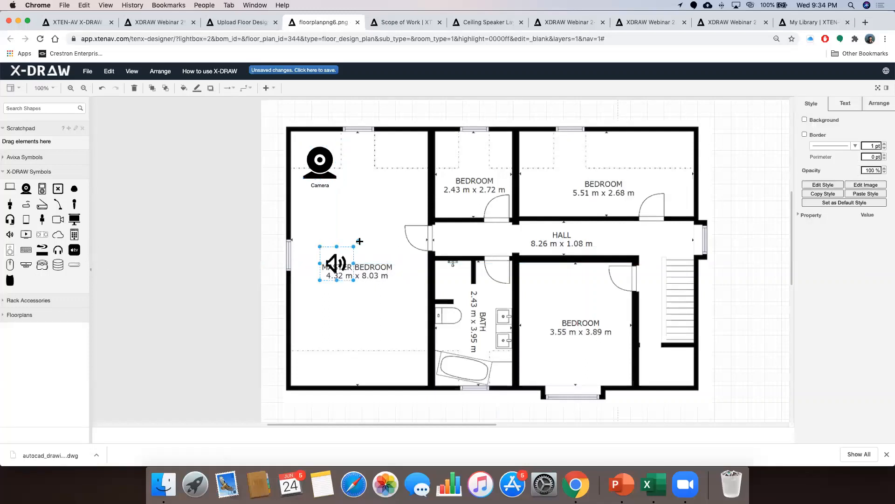
{"action": "left_click_drag", "start_coordinate": [336, 261], "coordinate": [320, 238]}
{"action": "double_click", "coordinate": [320, 249]}
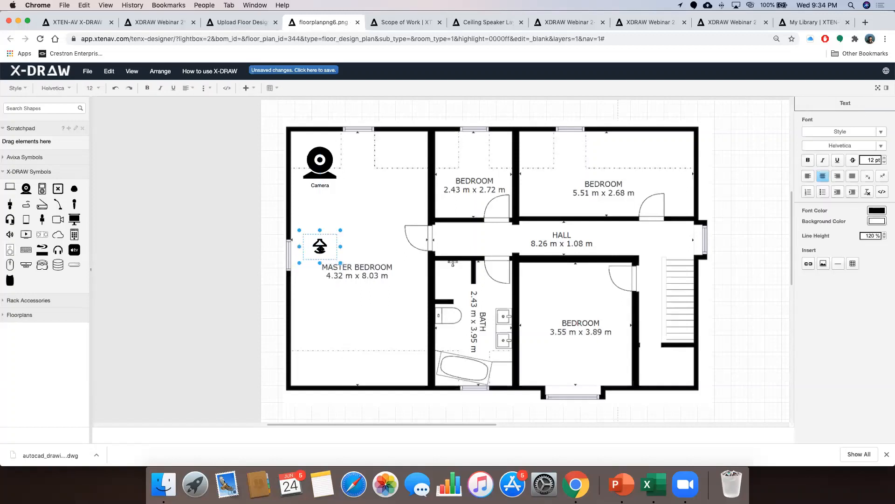
{"action": "type", "text": "Ceiling speaker"}
{"action": "left_click_drag", "start_coordinate": [320, 247], "coordinate": [374, 326]}
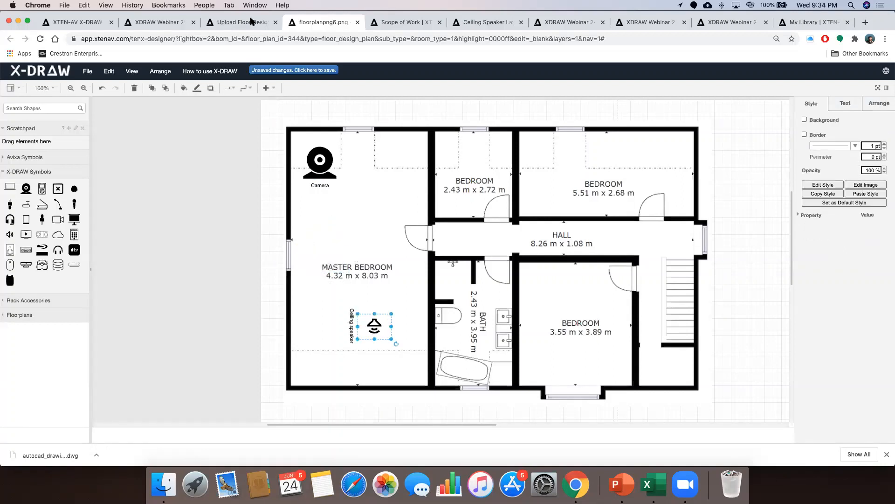
Insert a text element reading "jhgjfhg" inside the master bedroom, above the room's name
{"action": "left_click", "coordinate": [252, 89]}
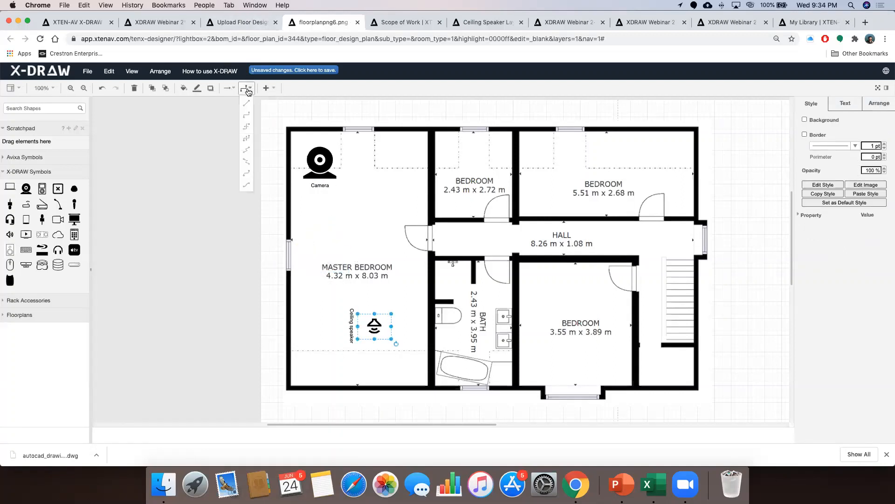
{"action": "left_click", "coordinate": [267, 89]}
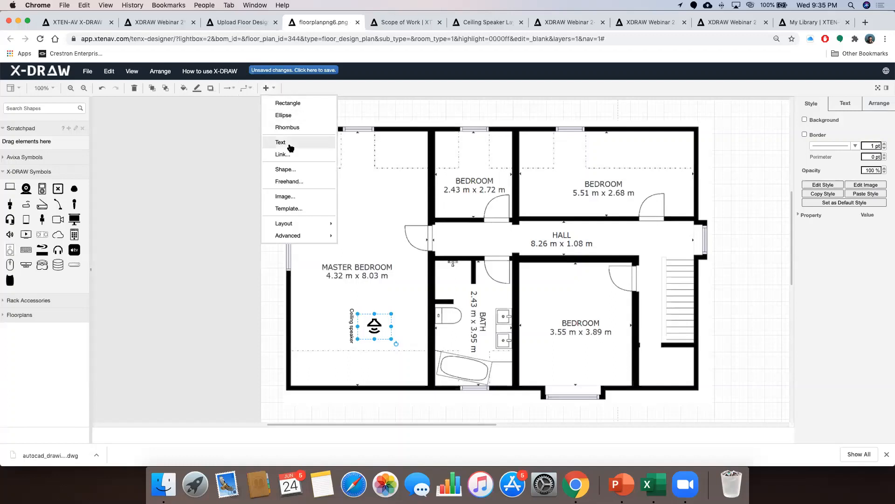
{"action": "left_click", "coordinate": [290, 145]}
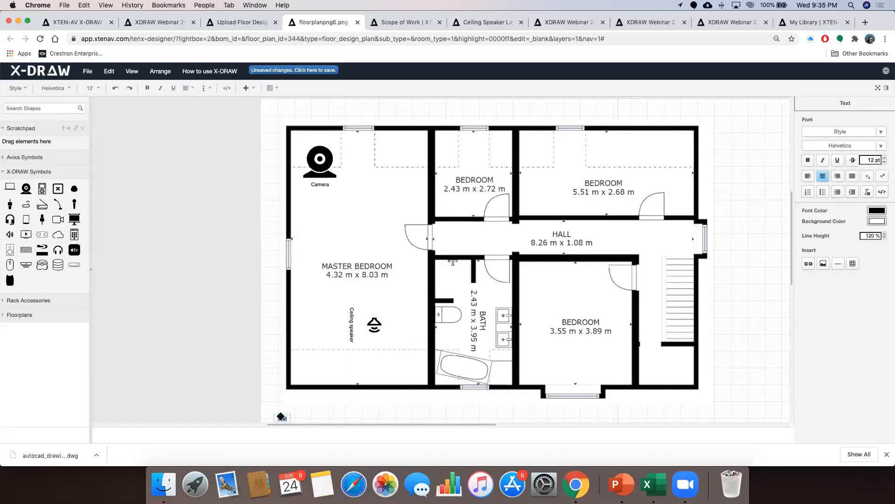
{"action": "left_click", "coordinate": [346, 284]}
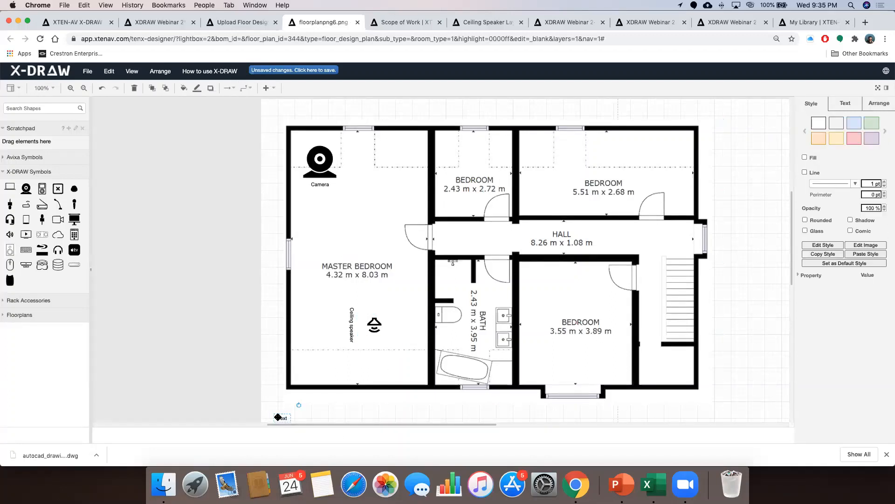
{"action": "left_click_drag", "start_coordinate": [283, 416], "coordinate": [379, 236]}
{"action": "double_click", "coordinate": [371, 234]}
{"action": "type", "text": "jhgjfhg"}
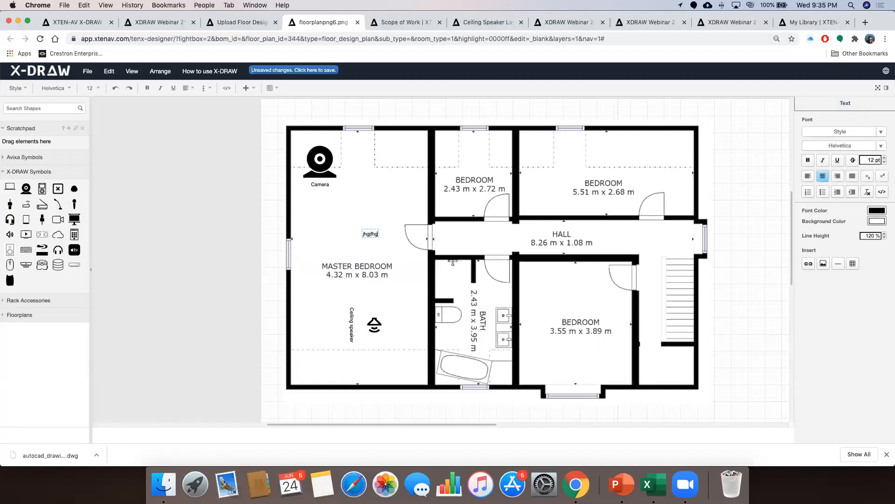
{"action": "double_click", "coordinate": [884, 158]}
{"action": "left_click", "coordinate": [382, 248]}
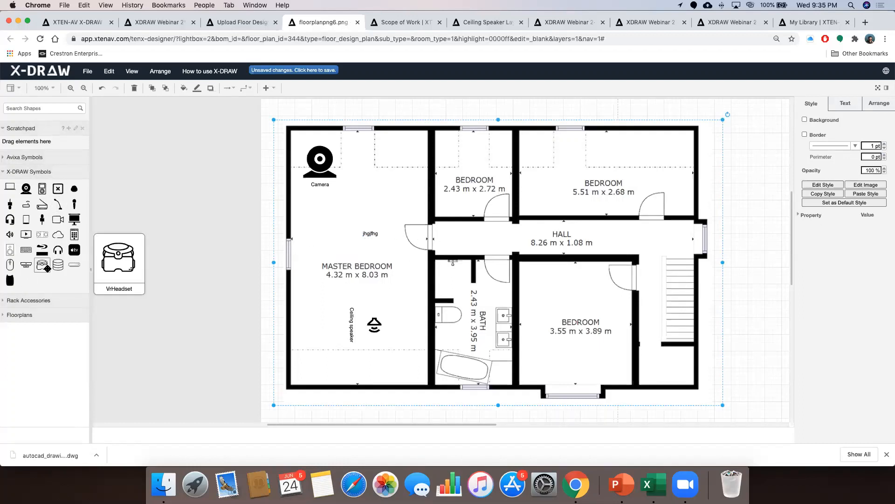
Search the shapes for cctv and place a blue dome camera labelled "CCTV" in the upper-right corner of the 5.51 m x 2.68 m bedroom
{"action": "left_click", "coordinate": [38, 109]}
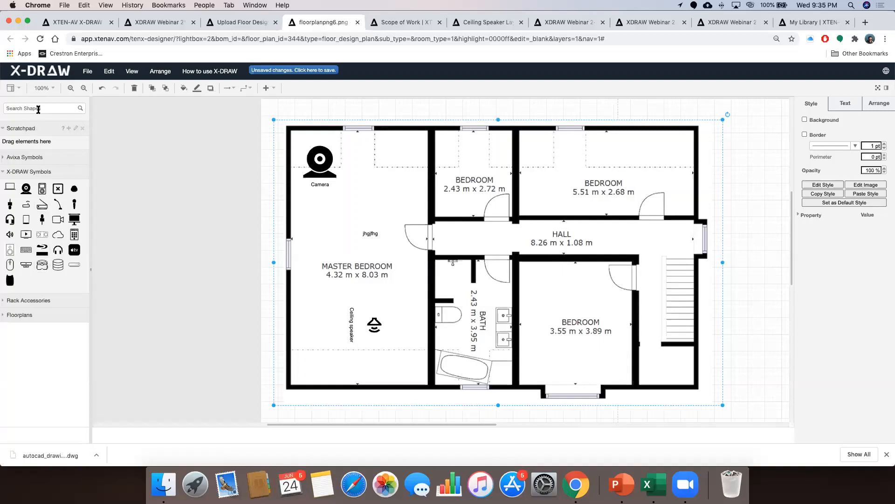
{"action": "type", "text": "cctv"}
{"action": "key", "text": "Return"}
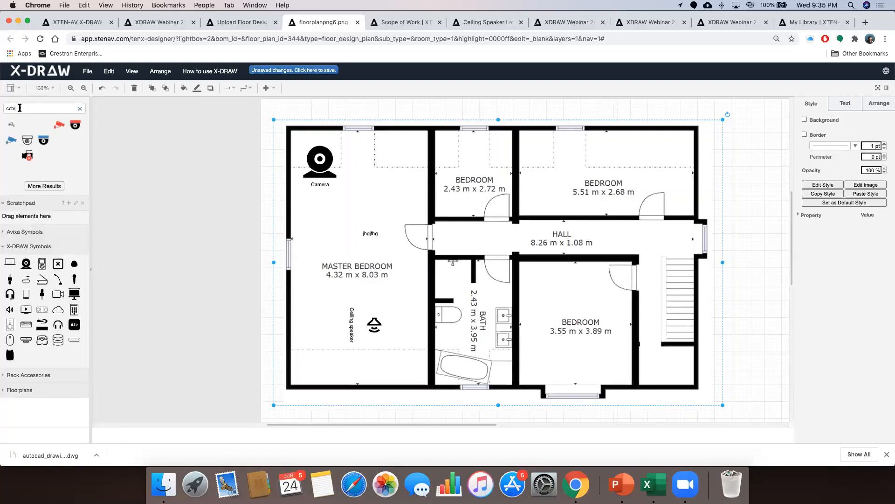
{"action": "left_click", "coordinate": [51, 186]}
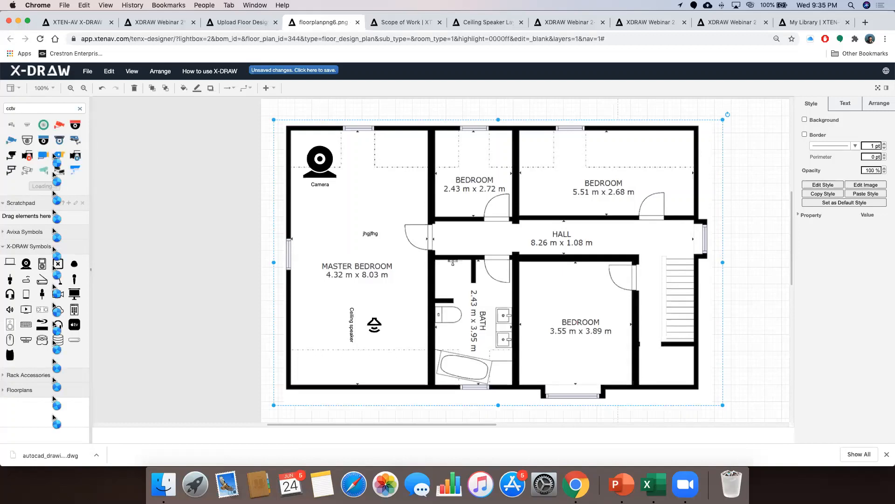
{"action": "left_click_drag", "start_coordinate": [59, 140], "coordinate": [587, 134]}
{"action": "left_click_drag", "start_coordinate": [641, 188], "coordinate": [671, 147]}
{"action": "double_click", "coordinate": [672, 147]}
{"action": "type", "text": "CCTV"}
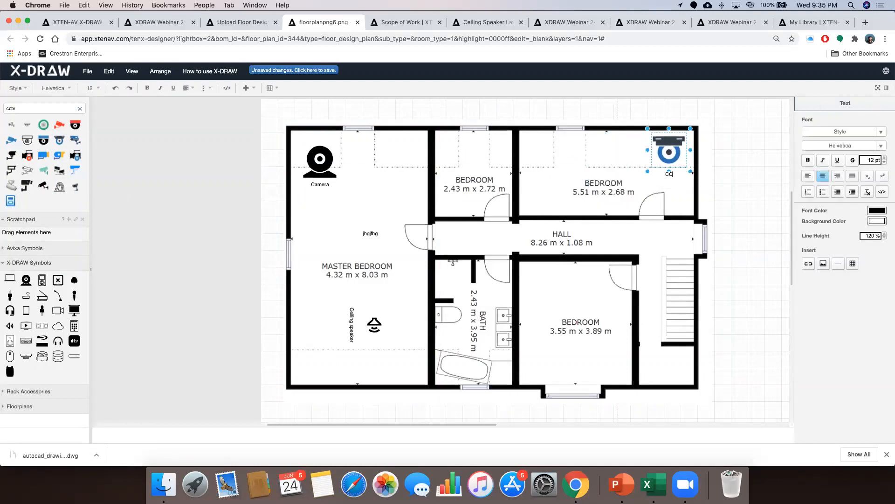
{"action": "left_click", "coordinate": [679, 192]}
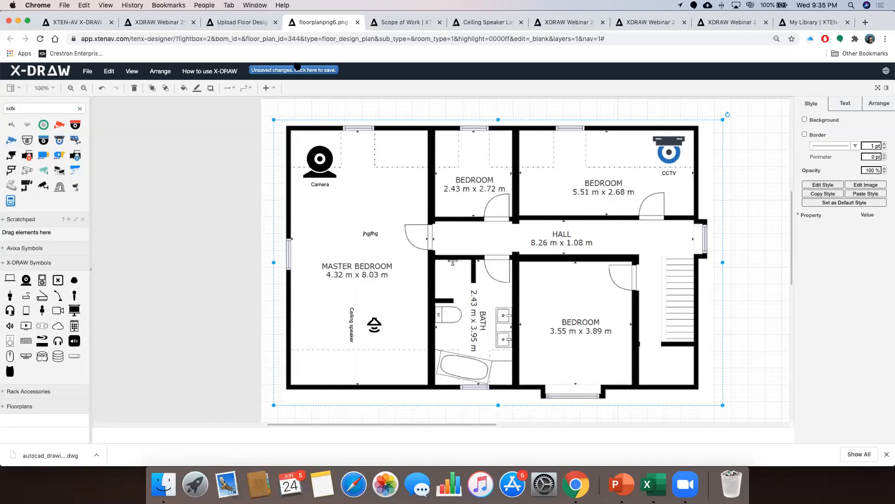
Save the annotated floor plan and check the actions available for floorplanpng6.png in the list of uploaded plans
{"action": "left_click", "coordinate": [242, 22]}
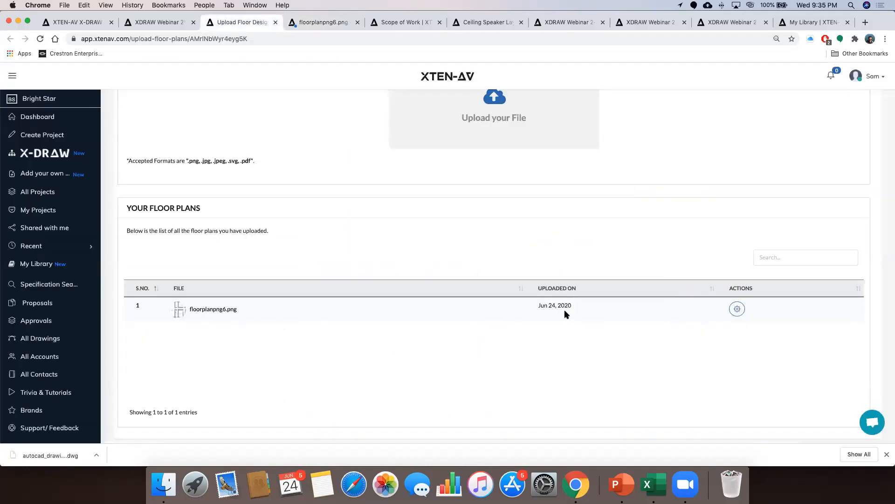
{"action": "left_click", "coordinate": [740, 311]}
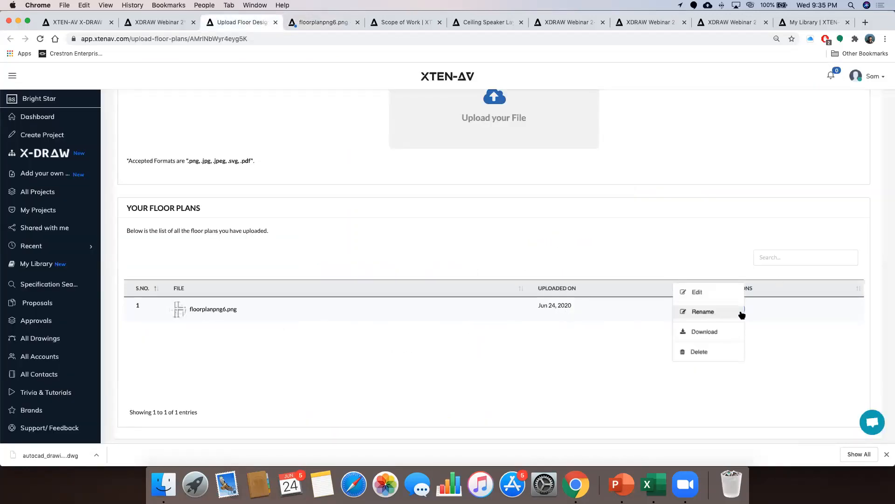
{"action": "left_click", "coordinate": [775, 324]}
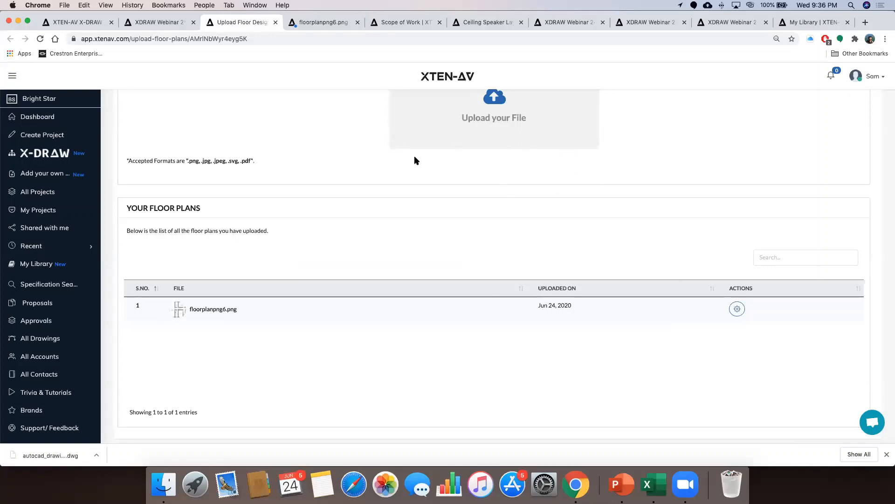
{"action": "left_click", "coordinate": [324, 21]}
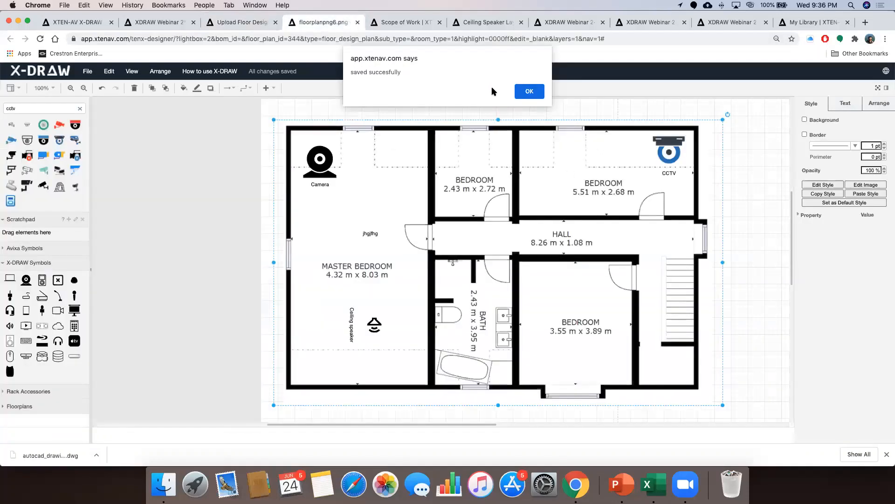
{"action": "left_click", "coordinate": [528, 91]}
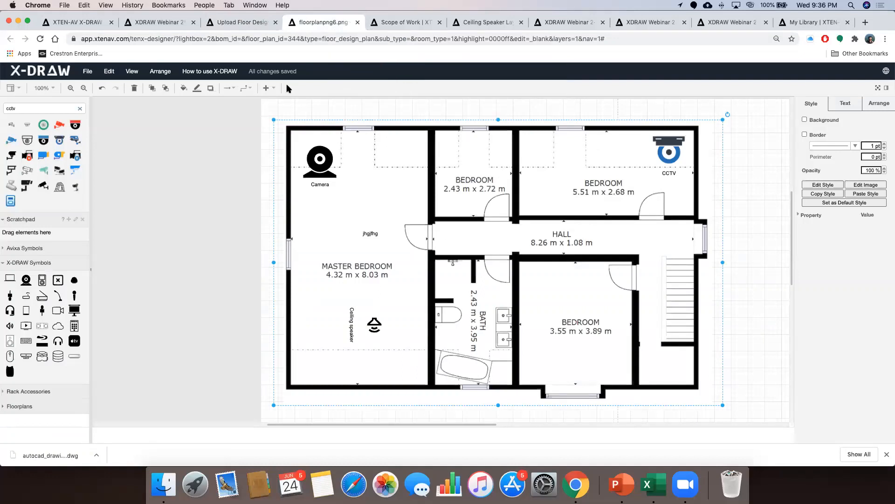
Create a new blank floor plan named "Test Floor plan" for the design
{"action": "left_click", "coordinate": [216, 23]}
{"action": "scroll", "coordinate": [466, 182], "scroll_direction": "down", "scroll_amount": 1}
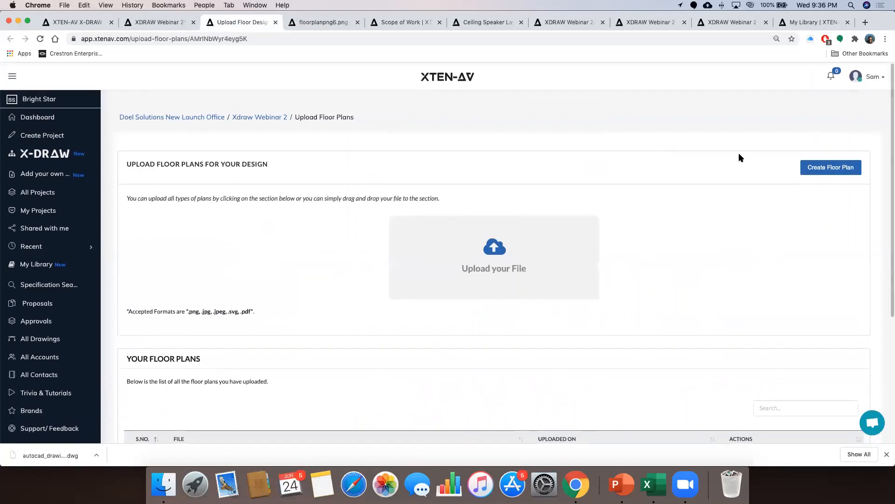
{"action": "scroll", "coordinate": [830, 170], "scroll_direction": "down", "scroll_amount": 1}
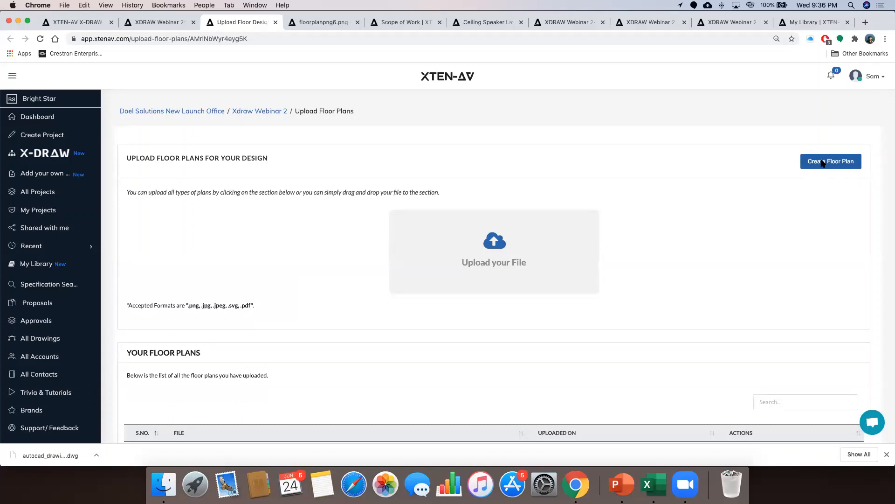
{"action": "left_click", "coordinate": [823, 162]}
{"action": "left_click", "coordinate": [434, 116]}
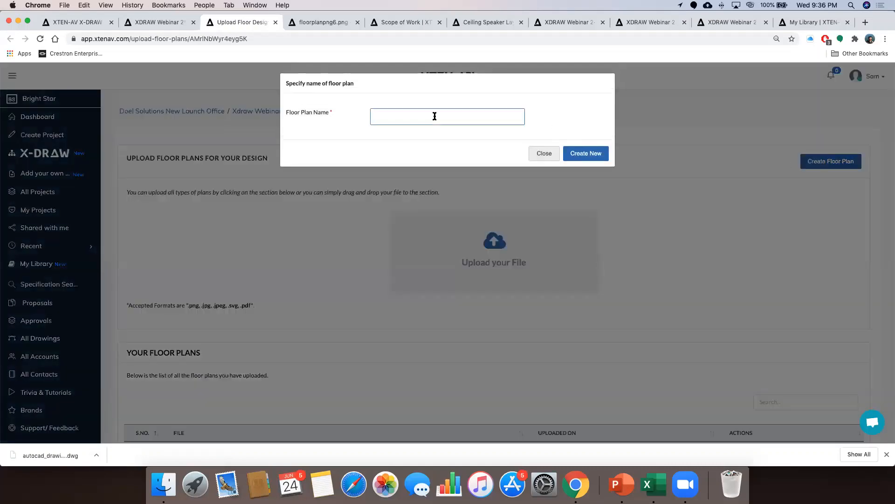
{"action": "type", "text": "Test Floor plan"}
{"action": "left_click", "coordinate": [594, 157]}
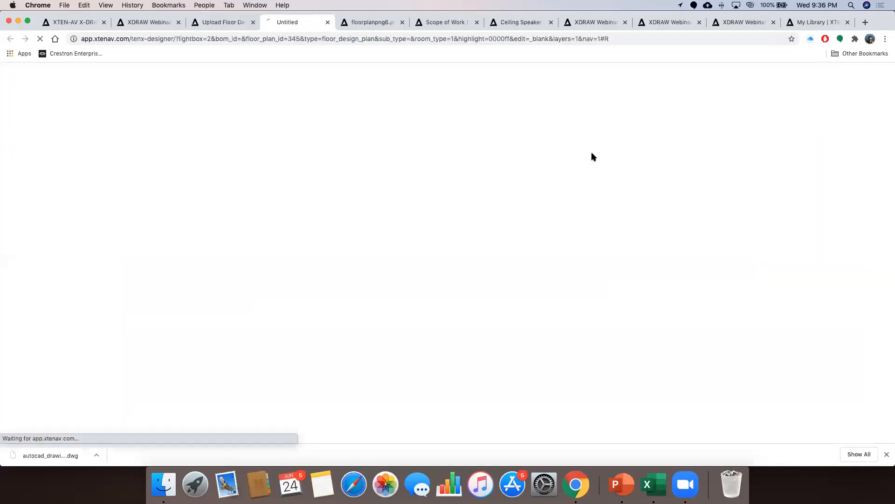
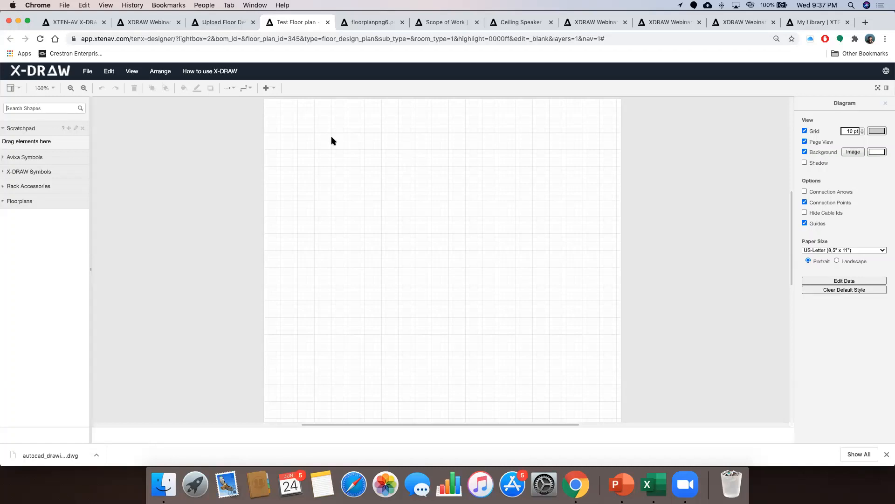
Search the shapes for speaker, place a speaker symbol on the blank plan and delete it again
{"action": "left_click", "coordinate": [52, 110]}
{"action": "type", "text": "speaker"}
{"action": "key", "text": "Return"}
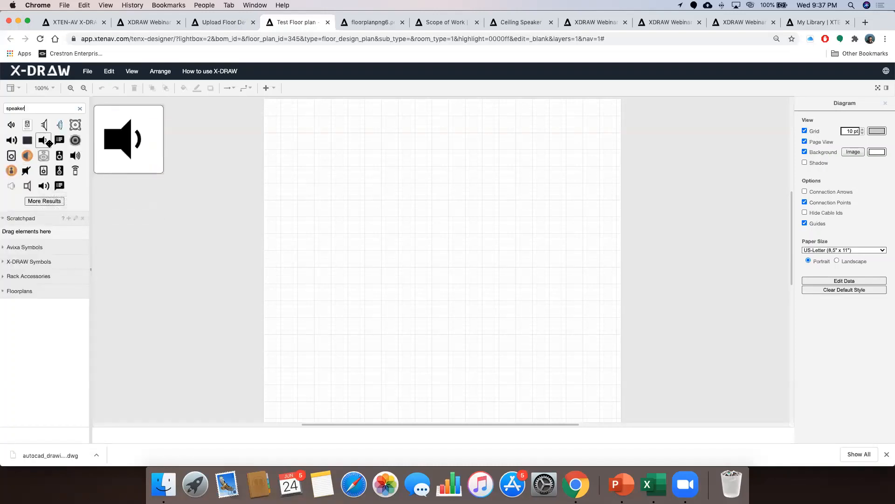
{"action": "left_click_drag", "start_coordinate": [43, 140], "coordinate": [284, 181]}
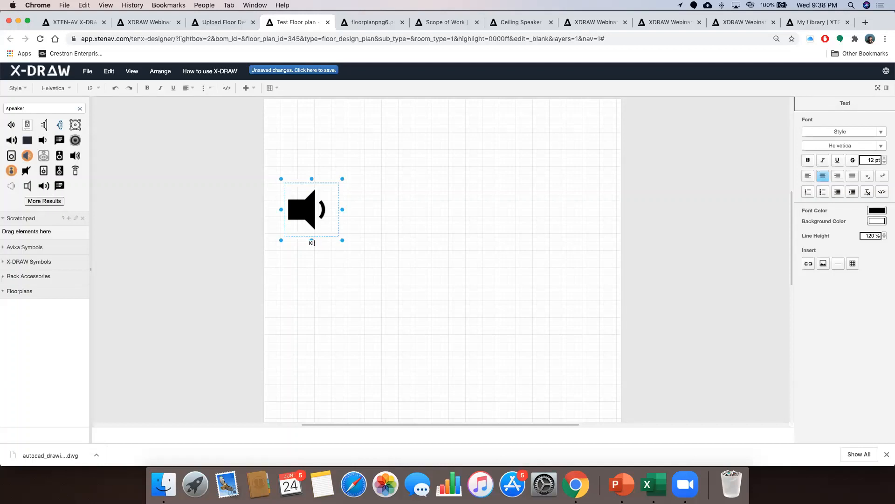
{"action": "type", "text": "ch"}
{"action": "left_click", "coordinate": [301, 263]}
{"action": "left_click", "coordinate": [316, 211]}
{"action": "key", "text": "Delete"}
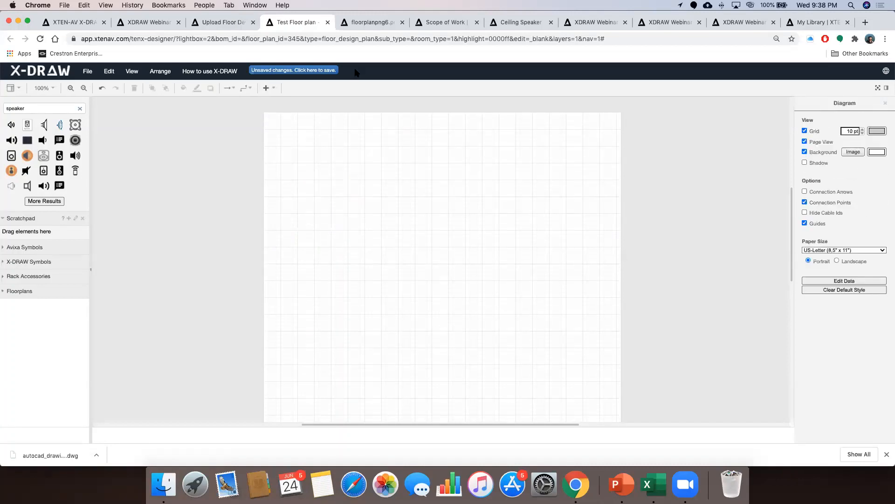
Place a rectangular room from the Floorplans shapes on the page and enlarge it into a wide room outline
{"action": "scroll", "coordinate": [388, 267], "scroll_direction": "down", "scroll_amount": 1}
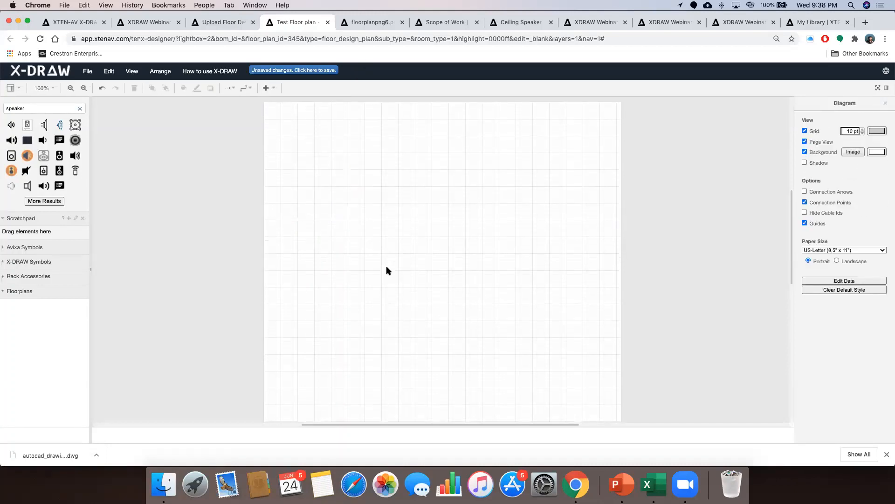
{"action": "left_click", "coordinate": [33, 293]}
{"action": "scroll", "coordinate": [49, 300], "scroll_direction": "down", "scroll_amount": 2}
{"action": "scroll", "coordinate": [48, 300], "scroll_direction": "down", "scroll_amount": 5}
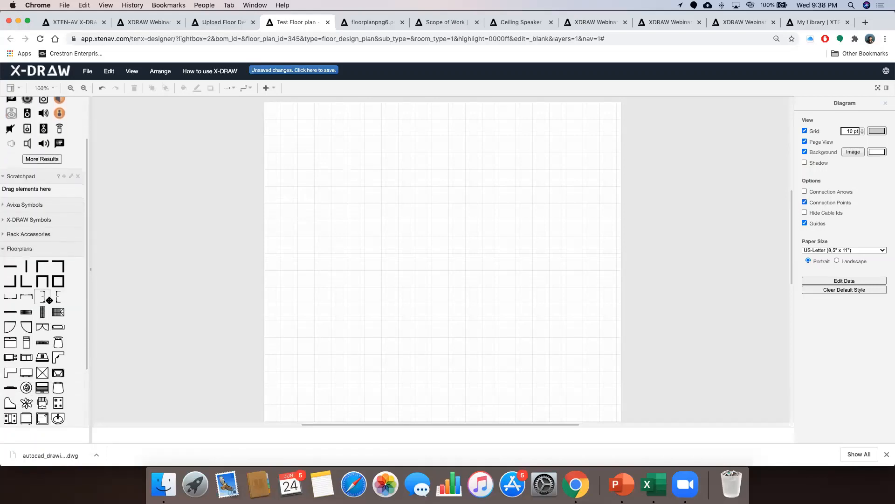
{"action": "left_click_drag", "start_coordinate": [58, 219], "coordinate": [360, 217]}
{"action": "left_click_drag", "start_coordinate": [369, 256], "coordinate": [565, 358]}
{"action": "left_click_drag", "start_coordinate": [349, 245], "coordinate": [325, 224]}
{"action": "left_click_drag", "start_coordinate": [548, 329], "coordinate": [585, 362]}
{"action": "left_click_drag", "start_coordinate": [320, 258], "coordinate": [313, 258]}
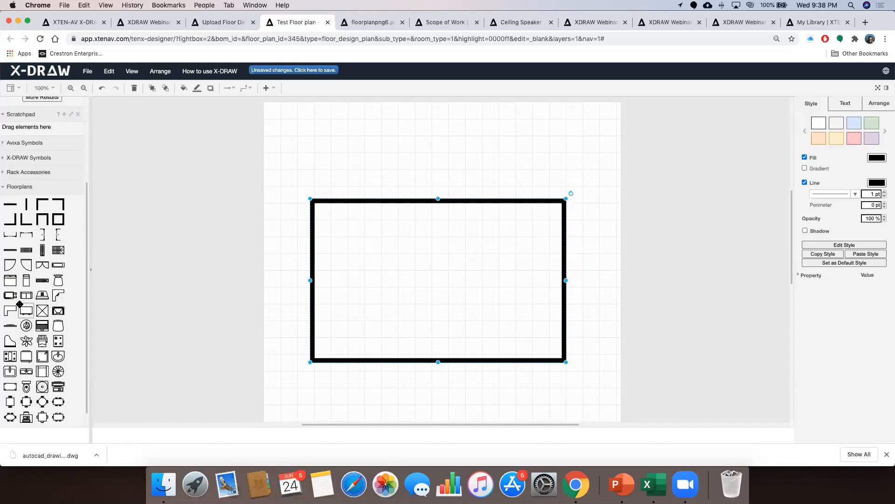
Place an oval table with six chairs in the middle of the room
{"action": "scroll", "coordinate": [24, 309], "scroll_direction": "down", "scroll_amount": 1}
{"action": "left_click_drag", "start_coordinate": [14, 399], "coordinate": [402, 254]}
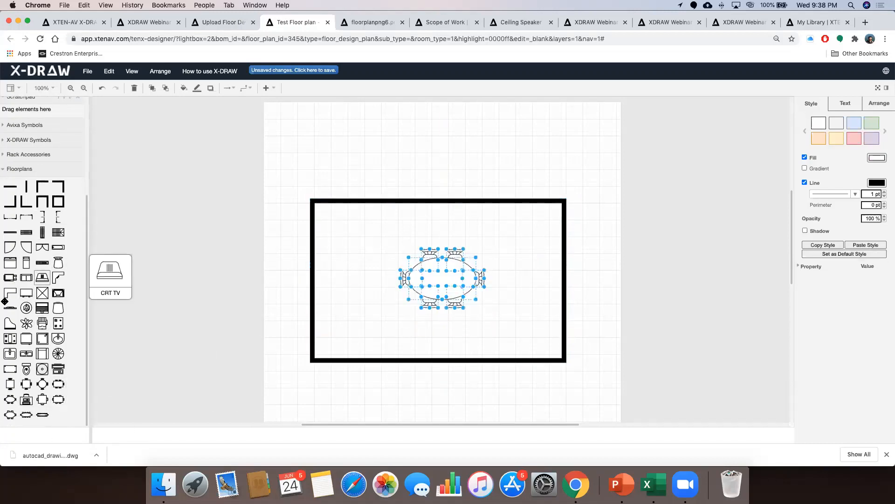
Place a flat TV upright against the room's left wall and a door in both the upper-left and lower-right corners
{"action": "left_click_drag", "start_coordinate": [10, 307], "coordinate": [326, 241]}
{"action": "left_click_drag", "start_coordinate": [338, 271], "coordinate": [315, 279]}
{"action": "mouse_move", "coordinate": [26, 246]}
{"action": "left_click_drag", "start_coordinate": [27, 246], "coordinate": [312, 201]}
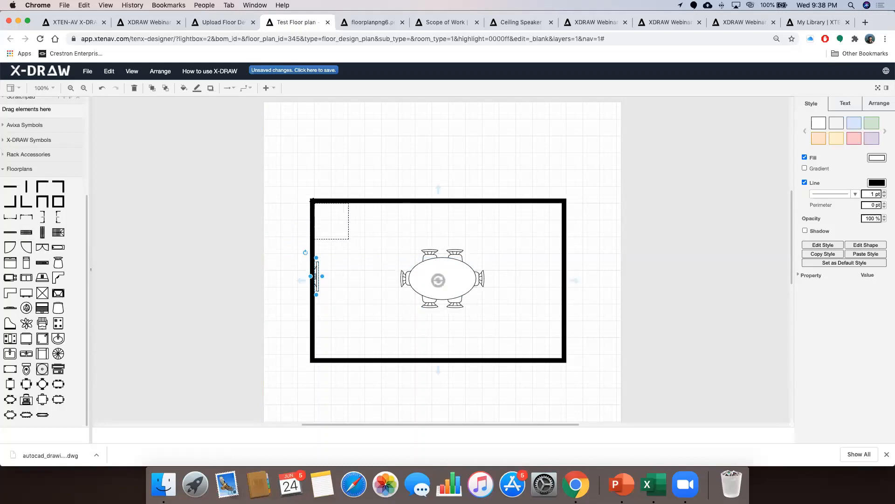
{"action": "left_click_drag", "start_coordinate": [26, 246], "coordinate": [526, 319]}
{"action": "left_click", "coordinate": [495, 266]}
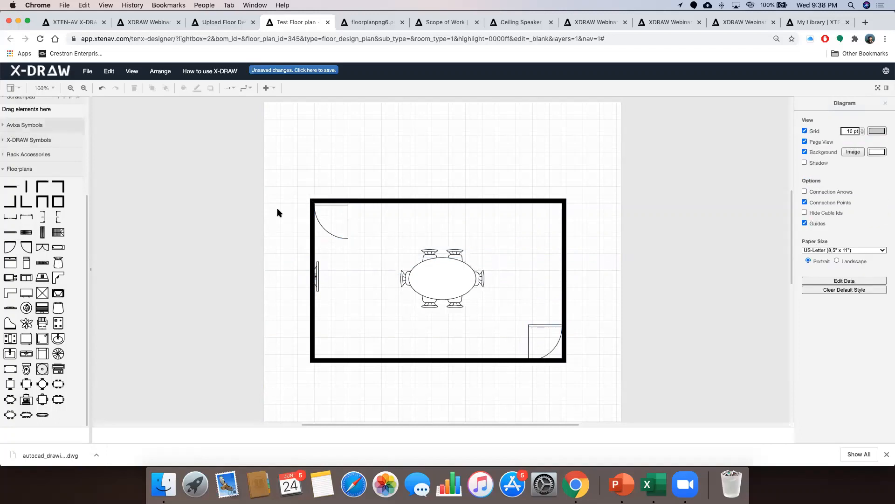
Add a horizontal dimension above the room, stretch it across the full room width and label it 25ft
{"action": "left_click_drag", "start_coordinate": [36, 216], "coordinate": [310, 170]}
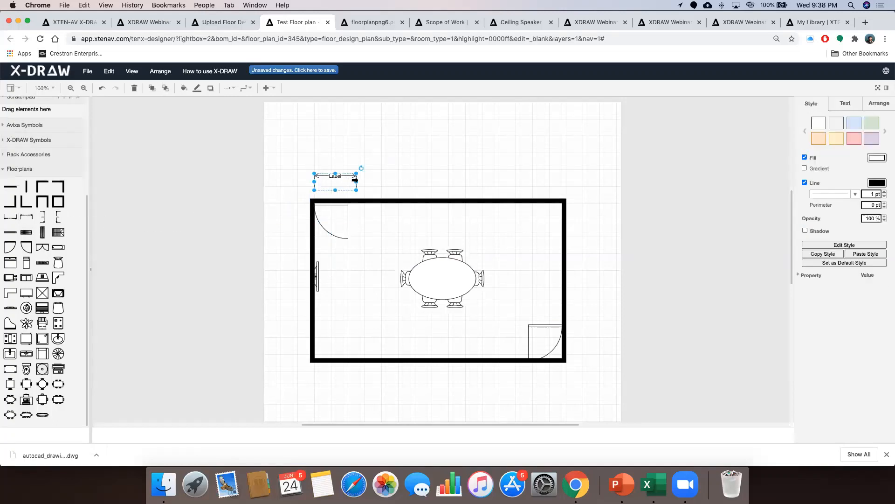
{"action": "left_click_drag", "start_coordinate": [460, 189], "coordinate": [566, 174]}
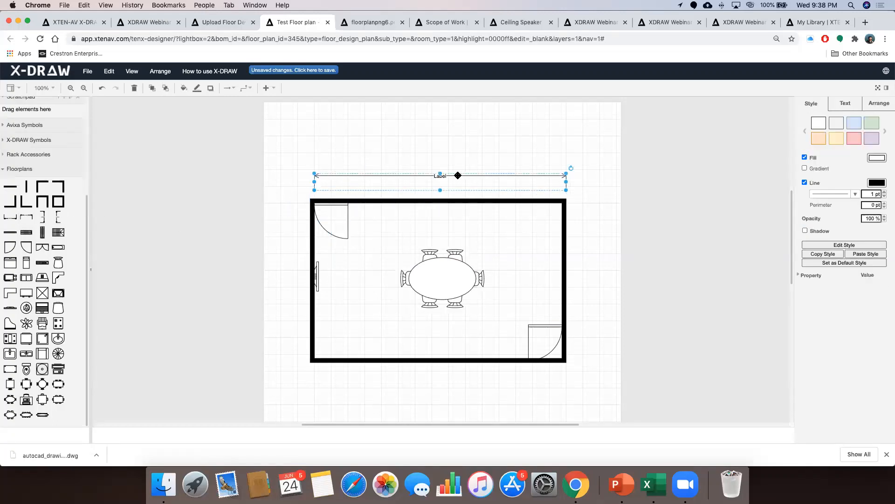
{"action": "double_click", "coordinate": [454, 175]}
{"action": "type", "text": "25ft"}
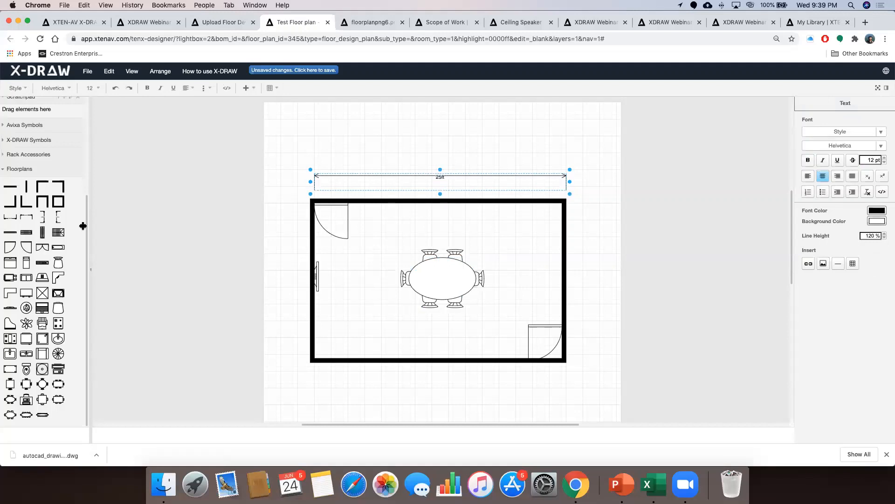
Add a vertical dimension beside the room's left wall, stretch it over the full room height and label it 15ft
{"action": "left_click_drag", "start_coordinate": [42, 231], "coordinate": [307, 196]}
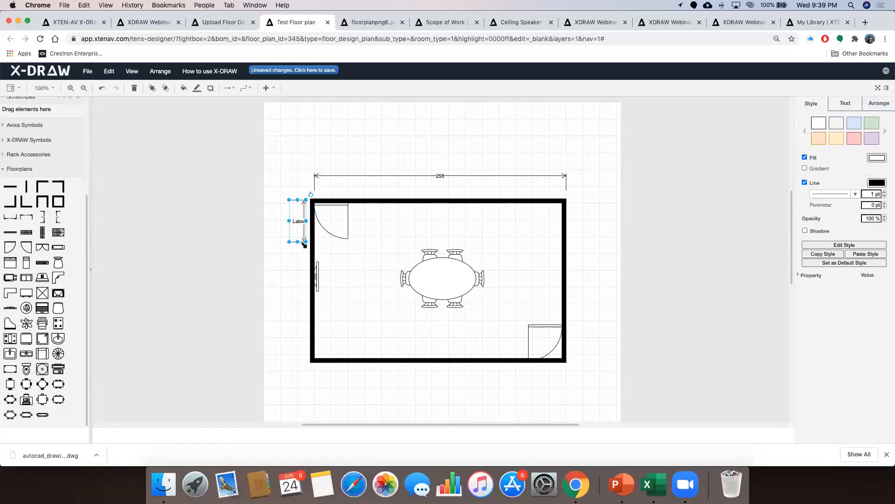
{"action": "left_click_drag", "start_coordinate": [299, 241], "coordinate": [298, 362]}
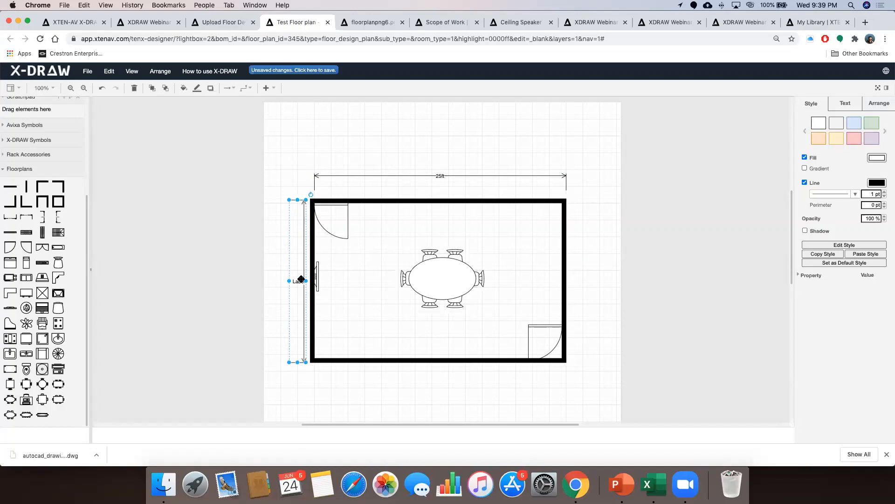
{"action": "double_click", "coordinate": [300, 281]}
{"action": "type", "text": "15ft"}
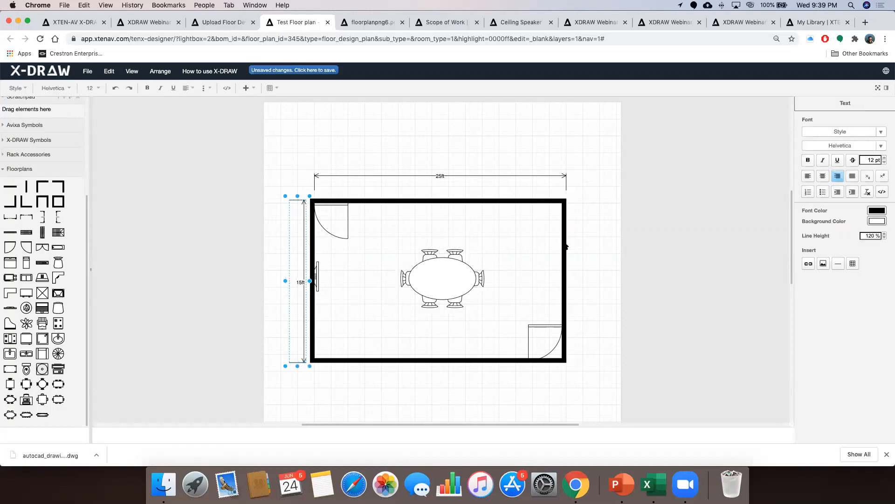
{"action": "left_click", "coordinate": [583, 243]}
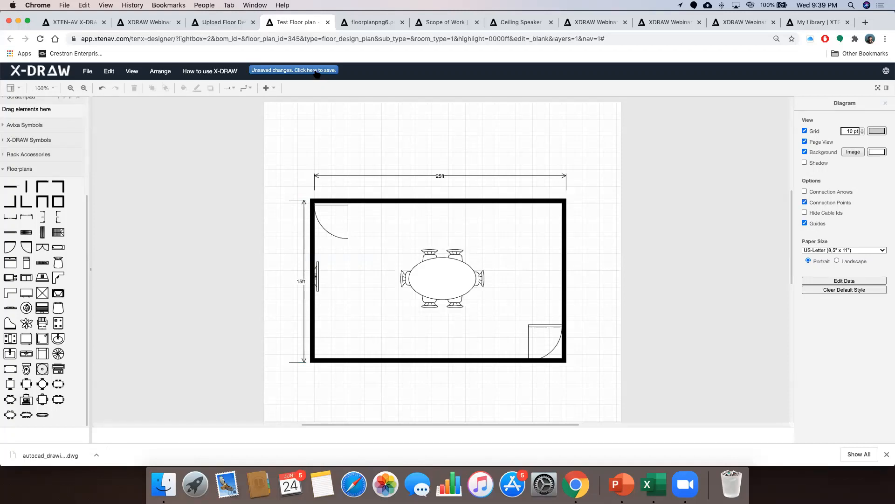
Save the changes to the floor plan and keep its editor open
{"action": "left_click", "coordinate": [317, 73]}
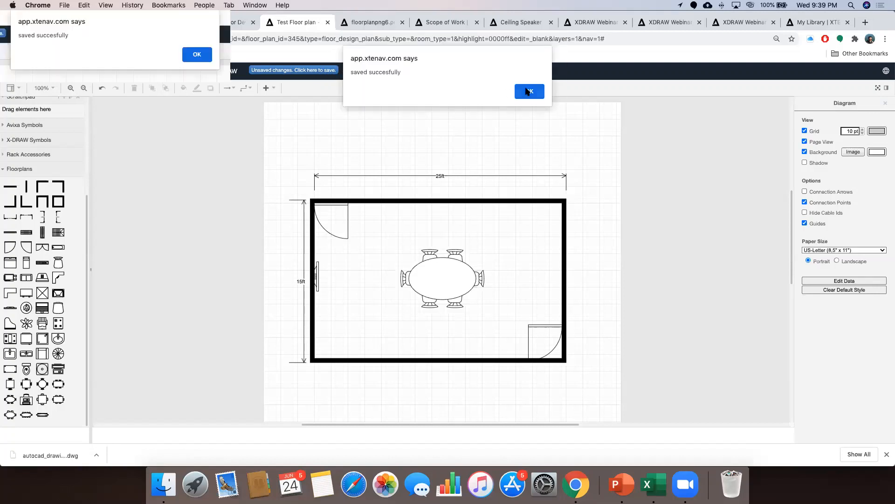
{"action": "left_click", "coordinate": [527, 90]}
{"action": "left_click", "coordinate": [328, 22]}
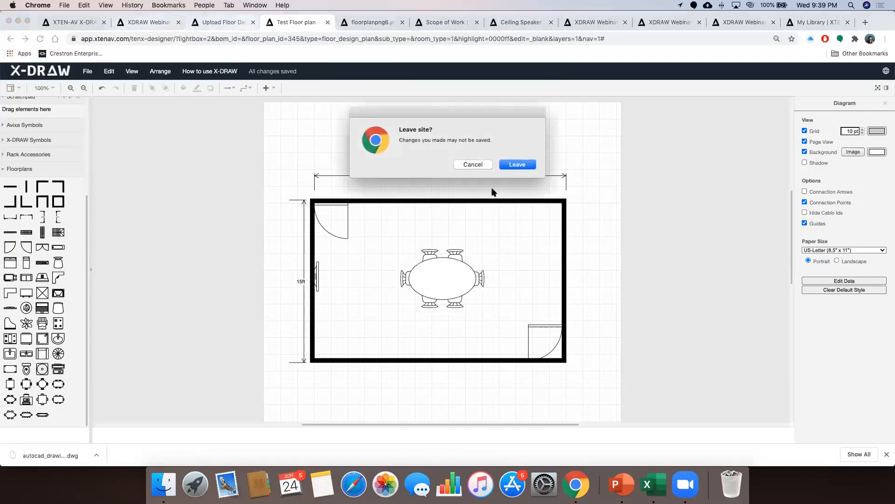
{"action": "left_click", "coordinate": [480, 166]}
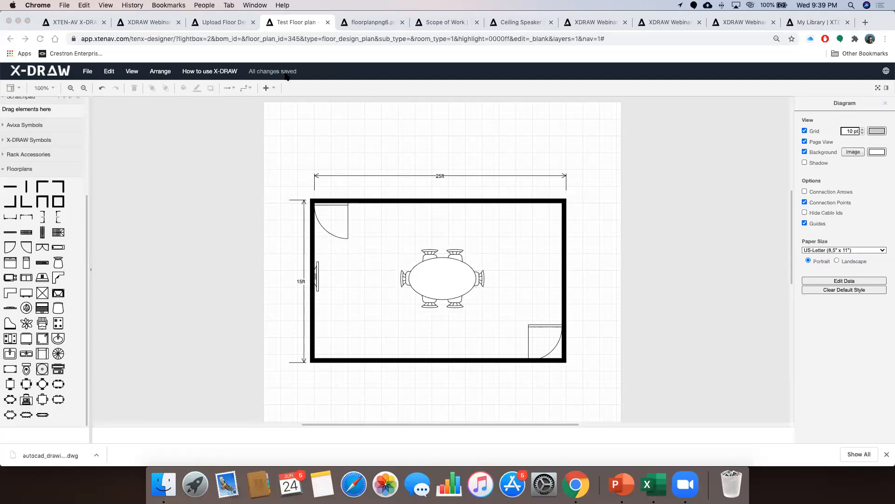
Refresh the design's list of floor plans and open "Test Floor plan" from it for viewing
{"action": "left_click", "coordinate": [247, 24]}
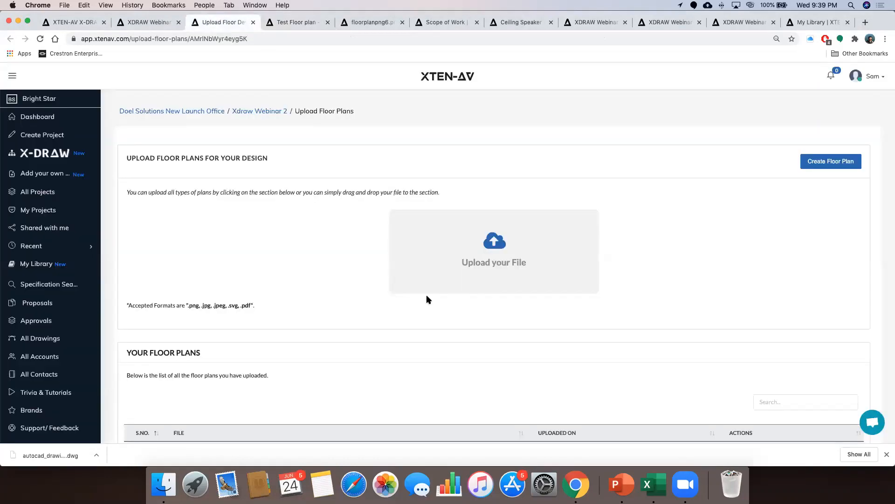
{"action": "scroll", "coordinate": [427, 299], "scroll_direction": "down", "scroll_amount": 5}
{"action": "scroll", "coordinate": [420, 294], "scroll_direction": "up", "scroll_amount": 2}
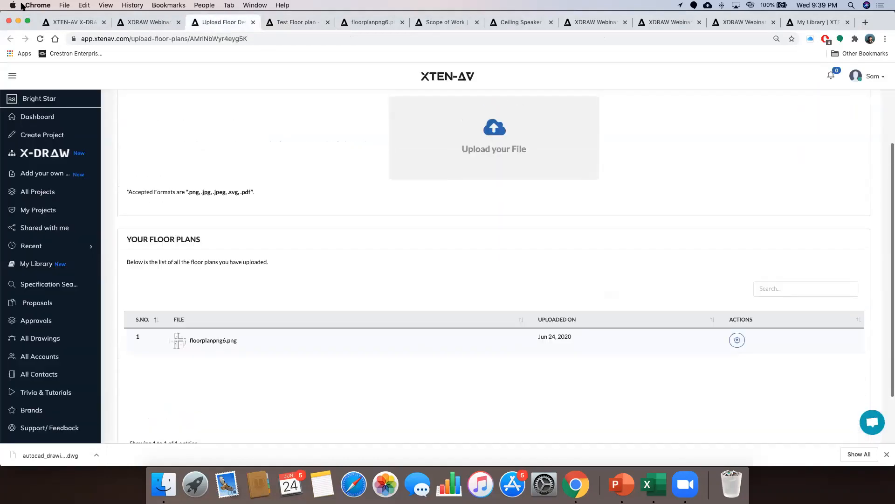
{"action": "left_click", "coordinate": [39, 39]}
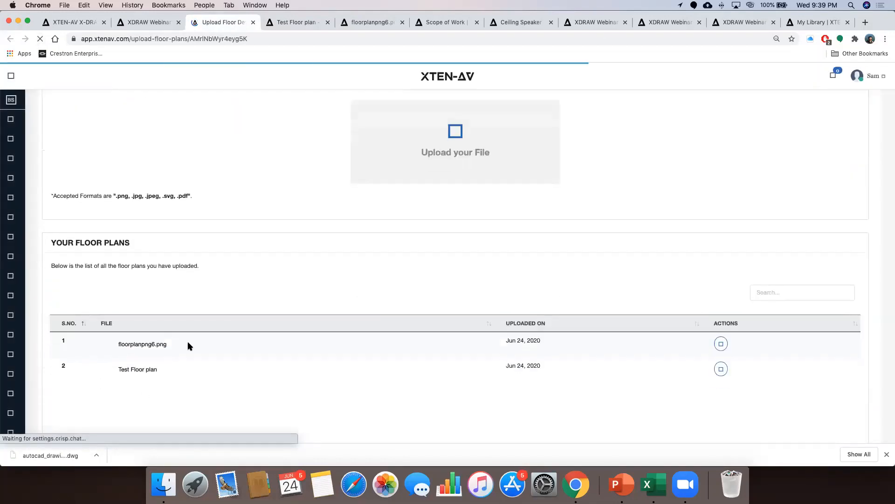
{"action": "left_click", "coordinate": [211, 369]}
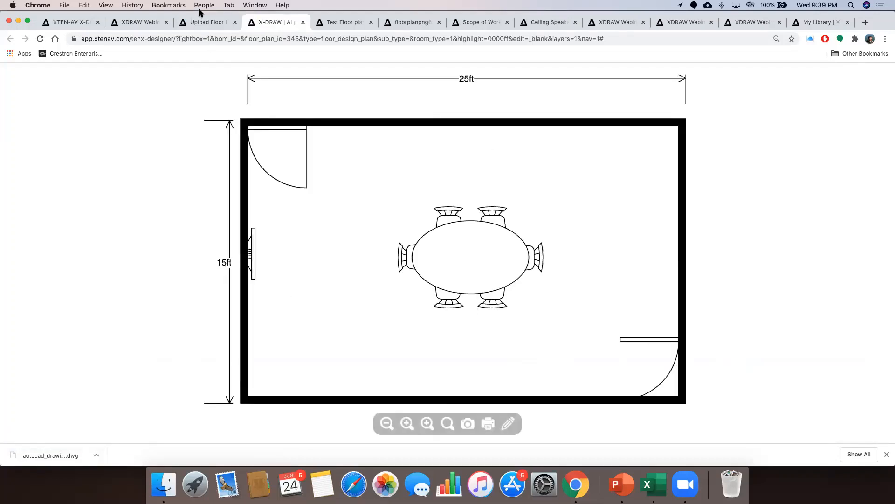
Return to the Xdraw Webinar 2 design overview and request the ZIP download of its documents
{"action": "left_click", "coordinate": [195, 24]}
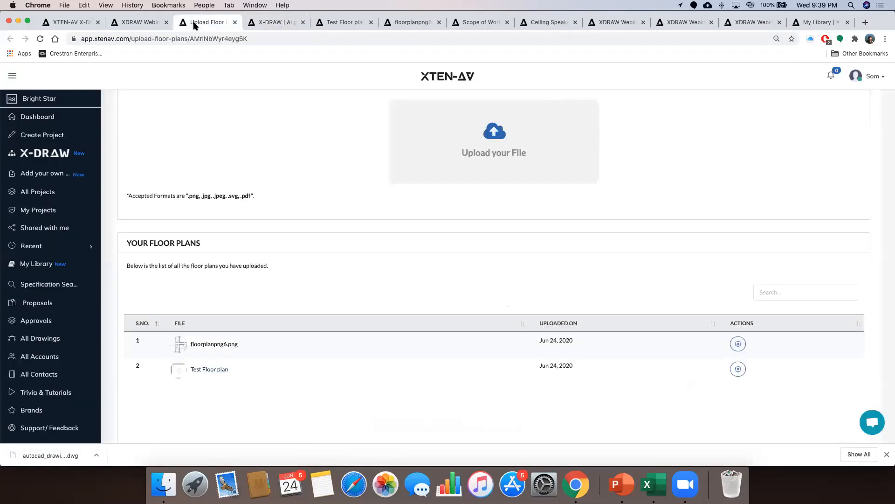
{"action": "left_click", "coordinate": [140, 24]}
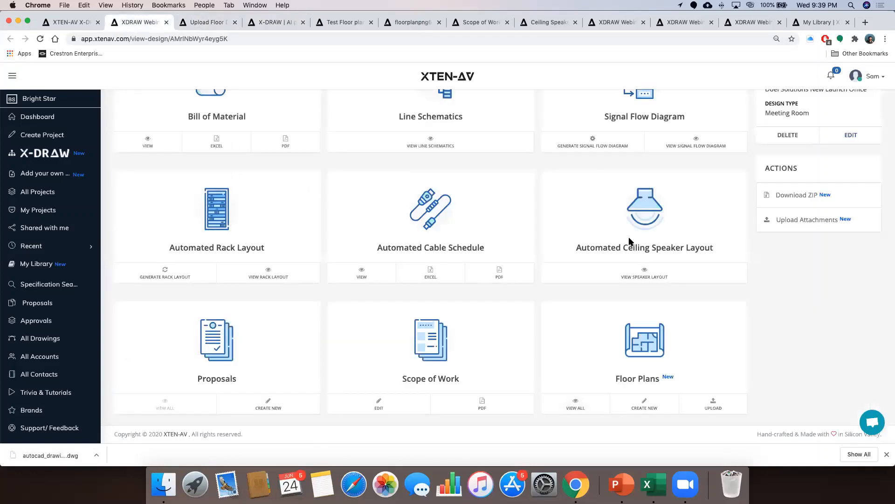
{"action": "scroll", "coordinate": [661, 246], "scroll_direction": "up", "scroll_amount": 2}
{"action": "scroll", "coordinate": [661, 246], "scroll_direction": "down", "scroll_amount": 2}
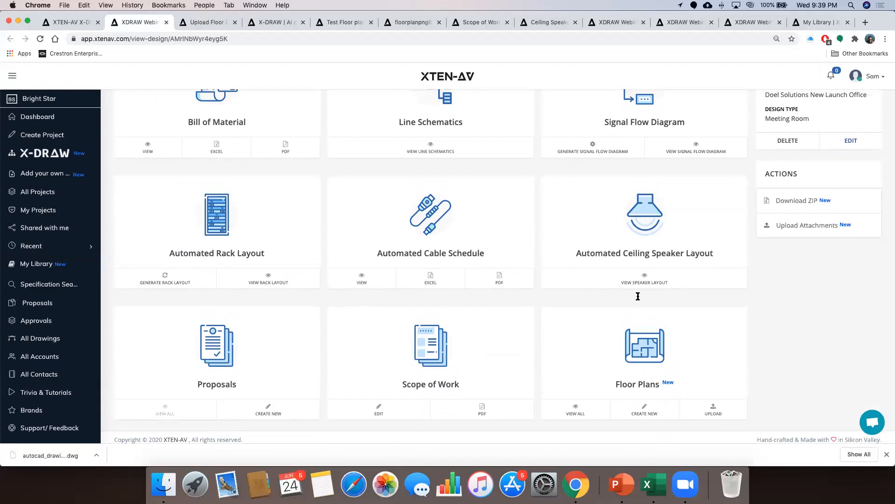
{"action": "scroll", "coordinate": [768, 259], "scroll_direction": "up", "scroll_amount": 2}
{"action": "scroll", "coordinate": [800, 247], "scroll_direction": "up", "scroll_amount": 1}
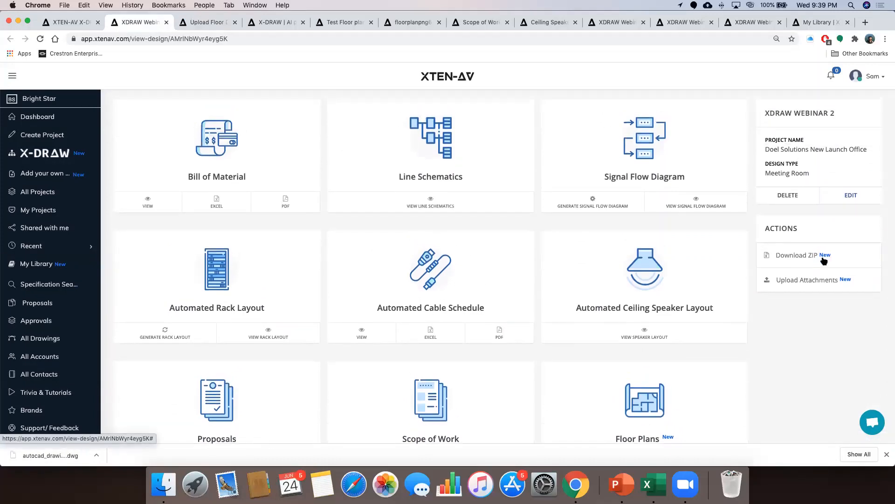
{"action": "left_click", "coordinate": [825, 257]}
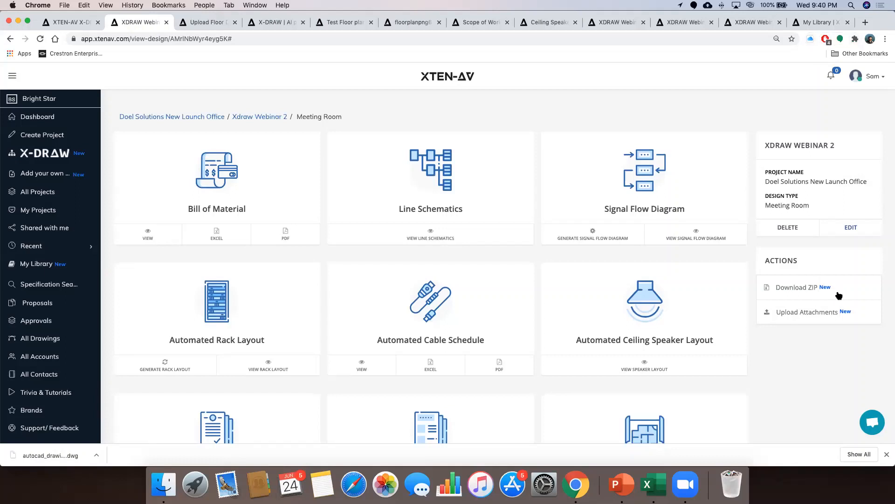
Open the design's Upload Attachments page and look over the upload area and the list of documents
{"action": "scroll", "coordinate": [795, 292], "scroll_direction": "down", "scroll_amount": 1}
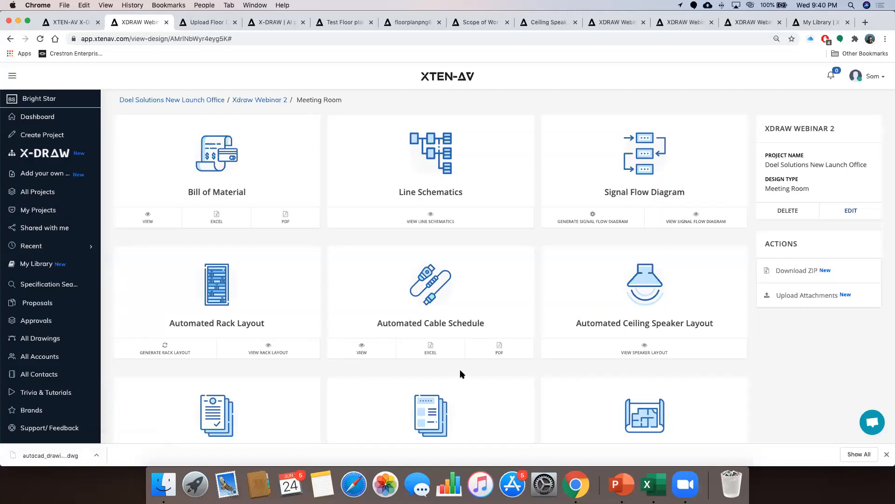
{"action": "left_click", "coordinate": [841, 297]}
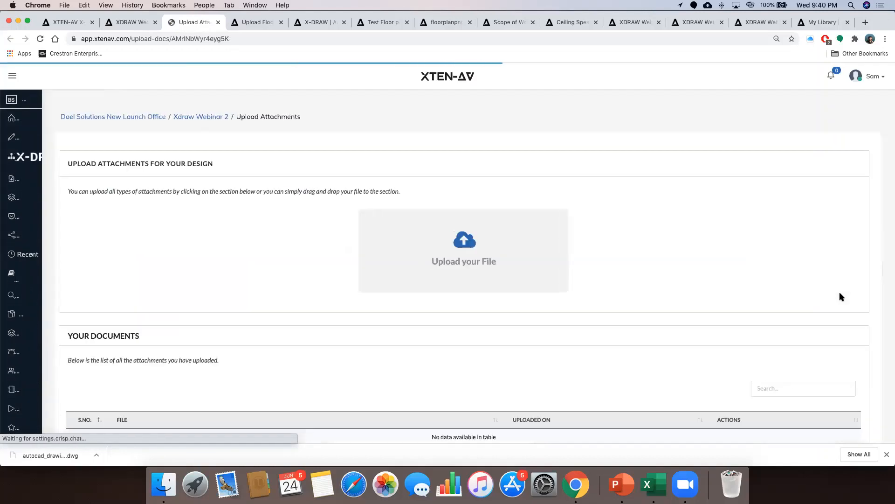
{"action": "scroll", "coordinate": [502, 311], "scroll_direction": "down", "scroll_amount": 4}
{"action": "scroll", "coordinate": [502, 311], "scroll_direction": "up", "scroll_amount": 4}
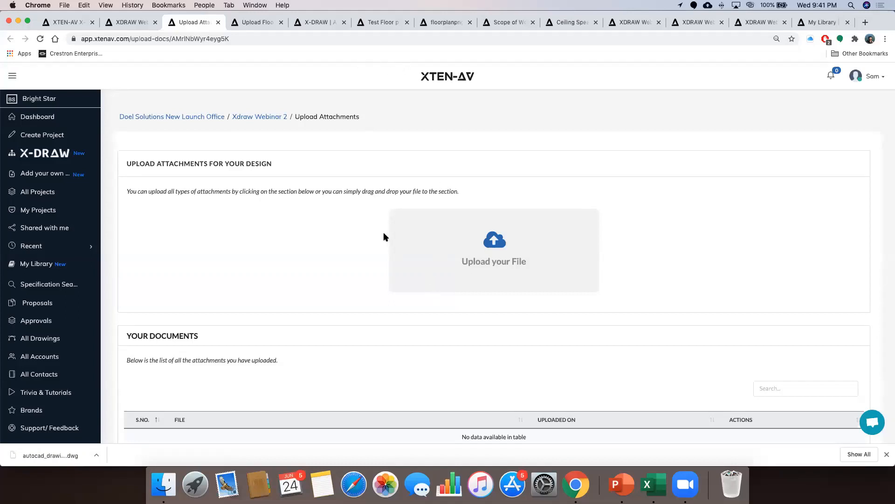
{"action": "scroll", "coordinate": [325, 264], "scroll_direction": "down", "scroll_amount": 5}
{"action": "scroll", "coordinate": [325, 264], "scroll_direction": "up", "scroll_amount": 5}
{"action": "scroll", "coordinate": [443, 242], "scroll_direction": "up", "scroll_amount": 1}
{"action": "scroll", "coordinate": [54, 258], "scroll_direction": "down", "scroll_amount": 1}
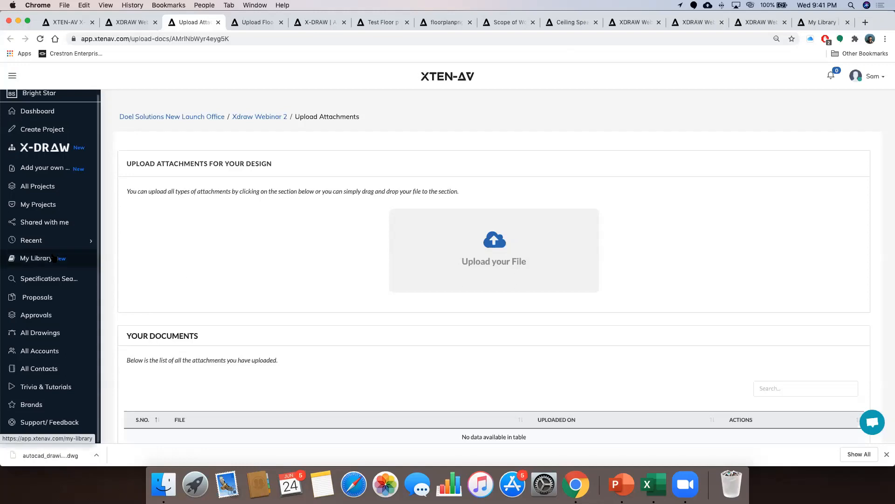
{"action": "scroll", "coordinate": [54, 258], "scroll_direction": "up", "scroll_amount": 1}
Go back to the design overview, open Trivia & Tutorials in a new tab and look through its guided tours and XTEN-AV webinars
{"action": "left_click", "coordinate": [135, 22]}
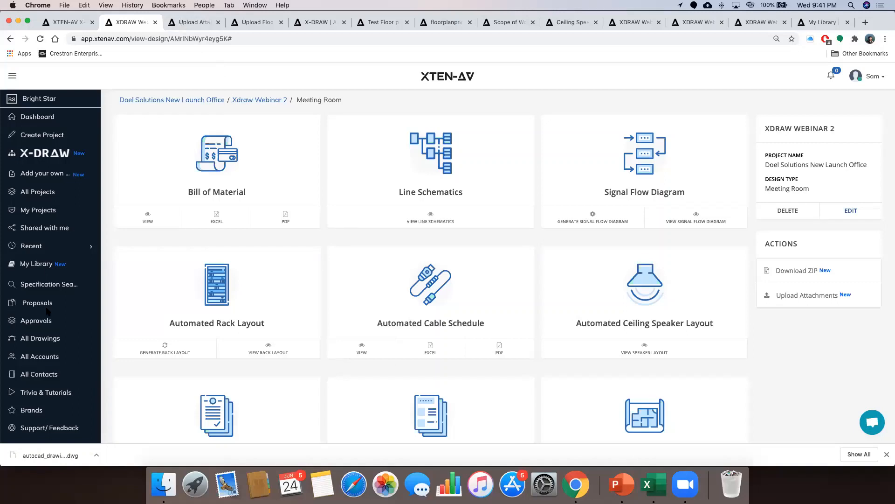
{"action": "scroll", "coordinate": [46, 312], "scroll_direction": "down", "scroll_amount": 1}
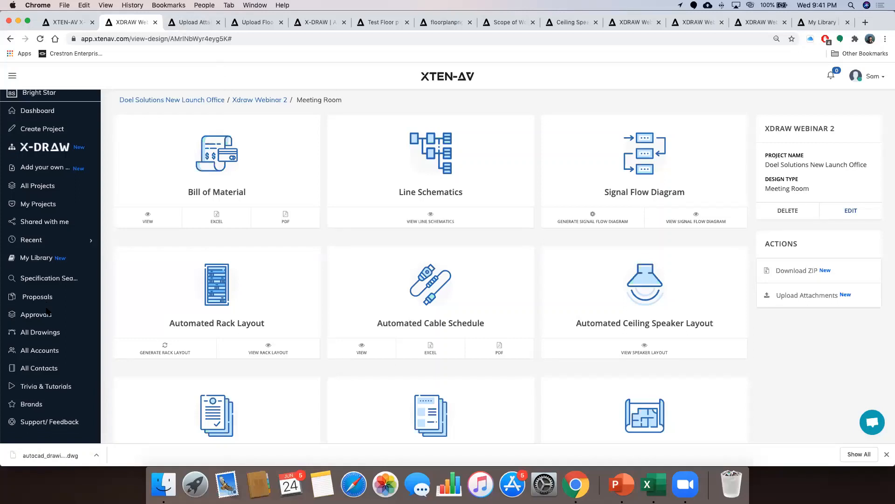
{"action": "right_click", "coordinate": [48, 390]}
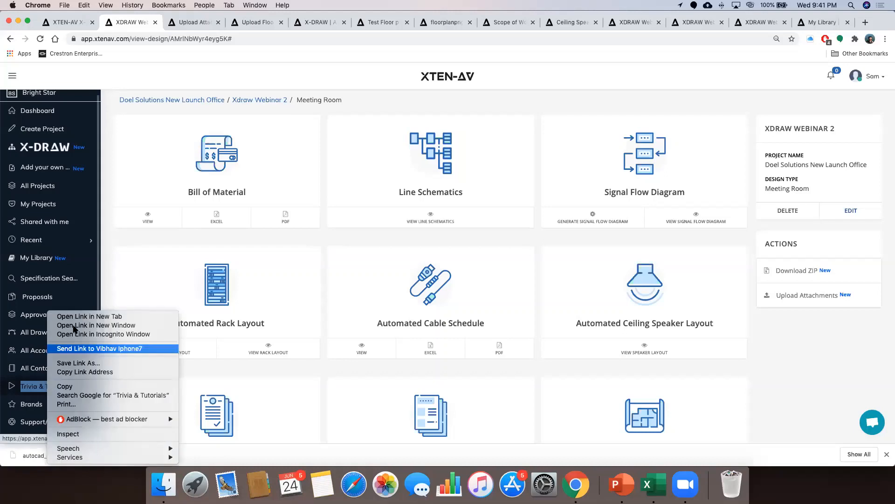
{"action": "left_click", "coordinate": [78, 317]}
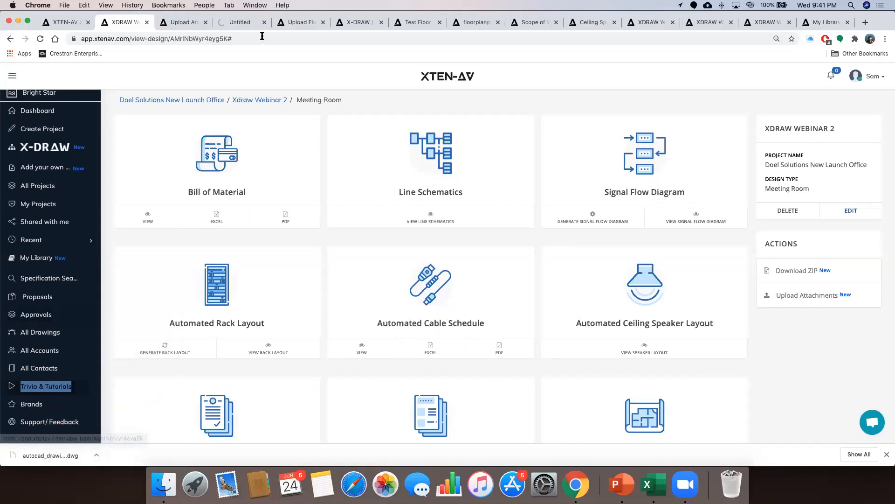
{"action": "left_click", "coordinate": [242, 23]}
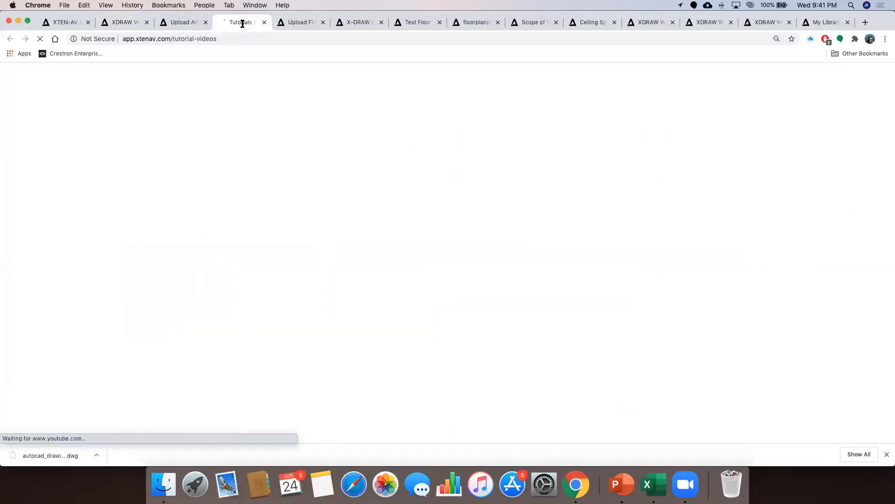
{"action": "scroll", "coordinate": [307, 244], "scroll_direction": "down", "scroll_amount": 10}
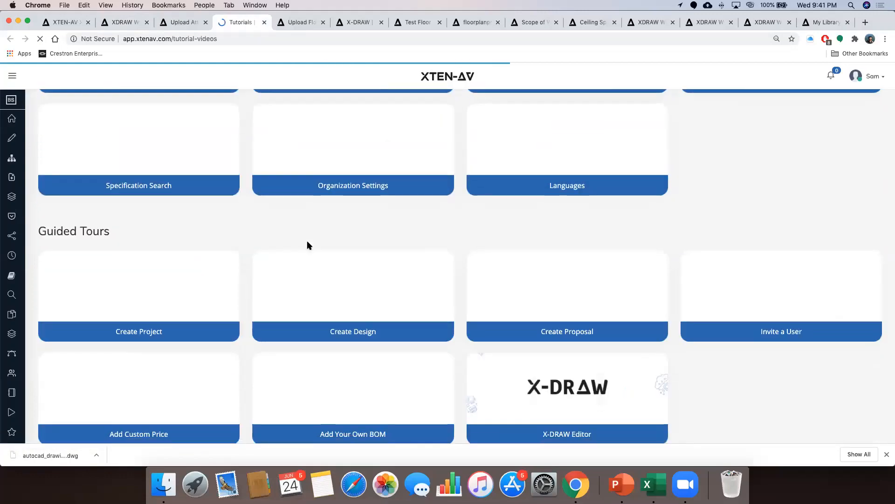
{"action": "scroll", "coordinate": [307, 245], "scroll_direction": "down", "scroll_amount": 2}
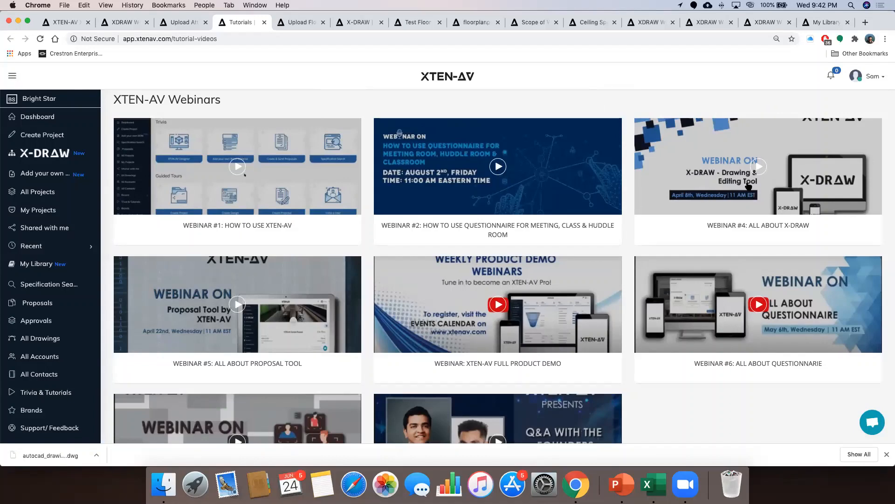
{"action": "scroll", "coordinate": [573, 201], "scroll_direction": "down", "scroll_amount": 2}
{"action": "scroll", "coordinate": [237, 182], "scroll_direction": "down", "scroll_amount": 2}
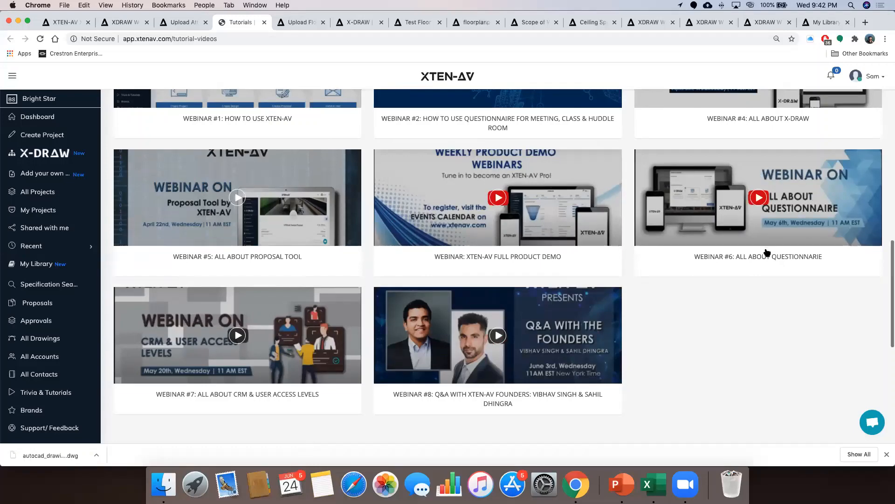
{"action": "scroll", "coordinate": [767, 253], "scroll_direction": "down", "scroll_amount": 1}
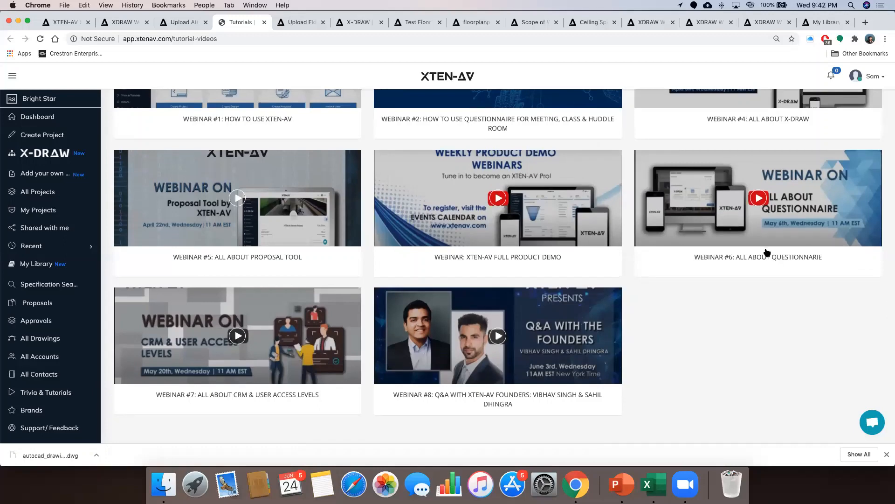
{"action": "scroll", "coordinate": [735, 295], "scroll_direction": "up", "scroll_amount": 2}
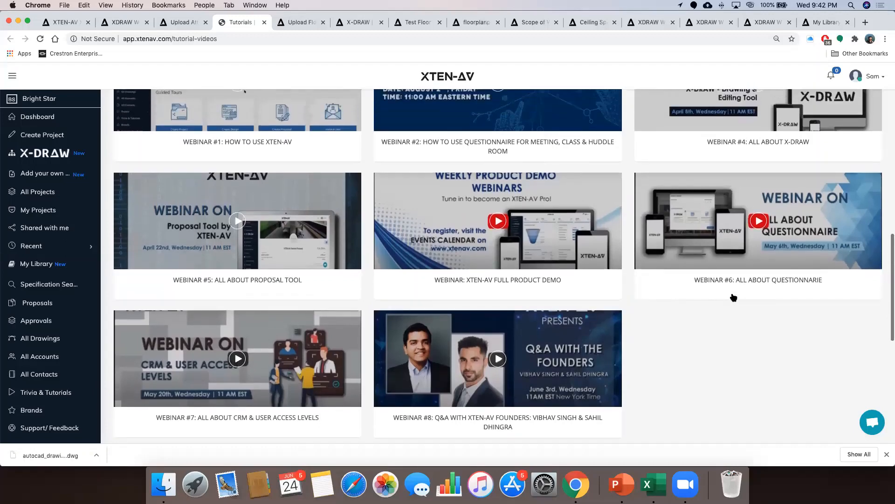
Return to the dashboard and open "Qa Rahi Systems Proposal Version 1" from the team's recent proposals
{"action": "scroll", "coordinate": [746, 159], "scroll_direction": "up", "scroll_amount": 1}
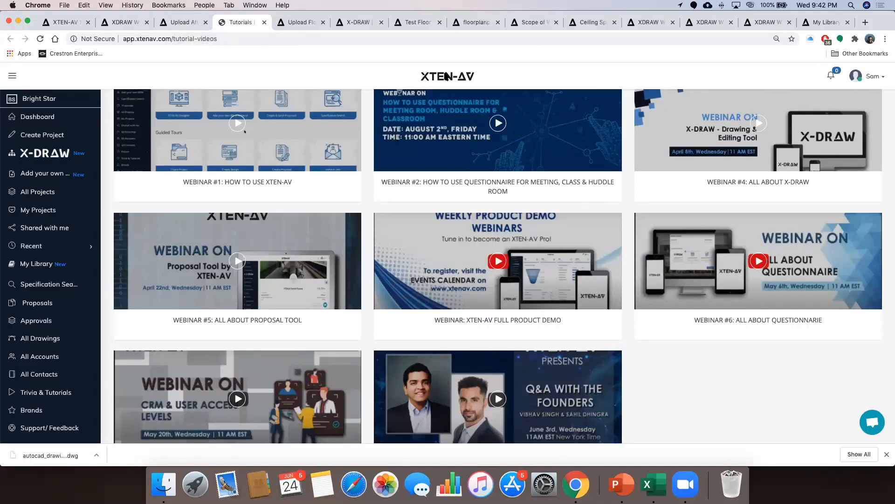
{"action": "left_click", "coordinate": [33, 120]}
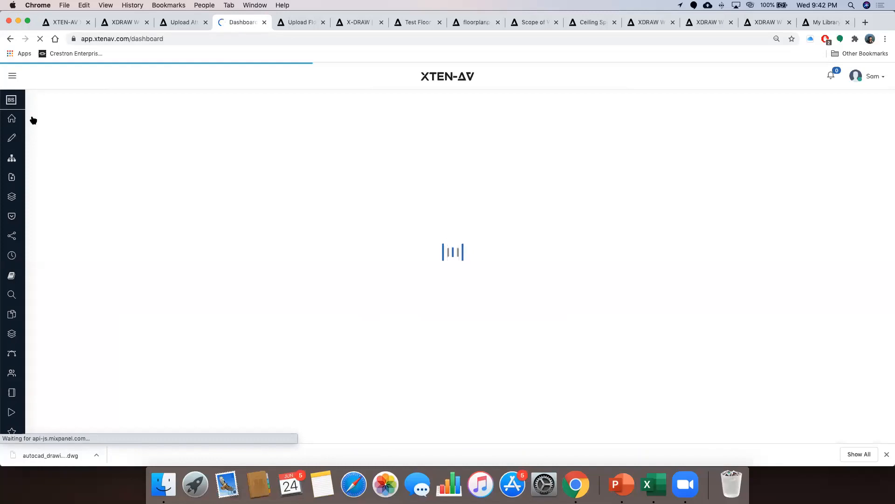
{"action": "scroll", "coordinate": [603, 334], "scroll_direction": "down", "scroll_amount": 1}
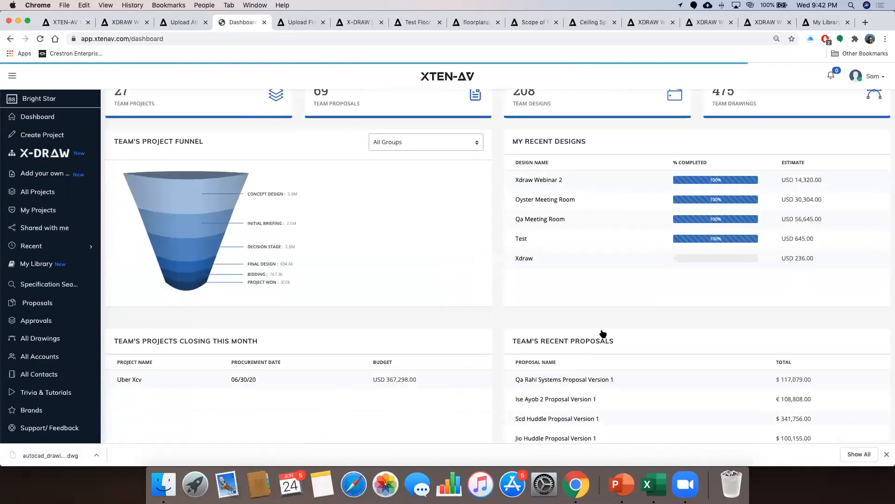
{"action": "scroll", "coordinate": [603, 333], "scroll_direction": "down", "scroll_amount": 3}
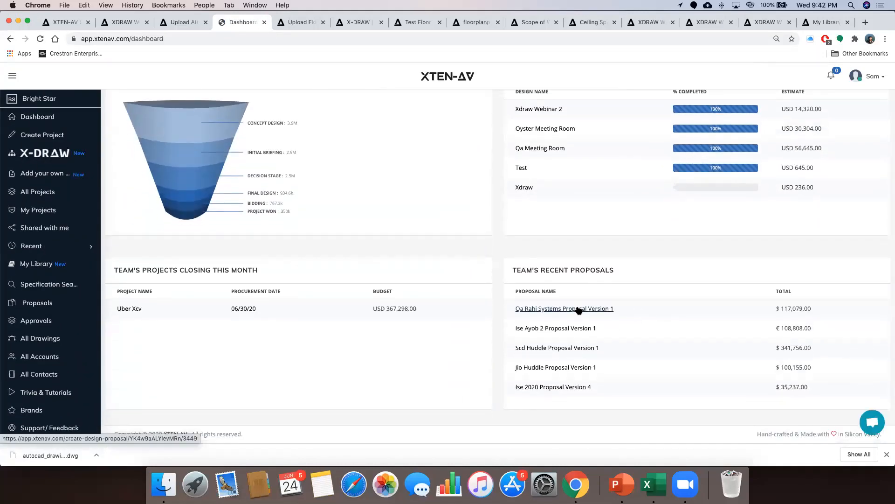
{"action": "left_click", "coordinate": [579, 310]}
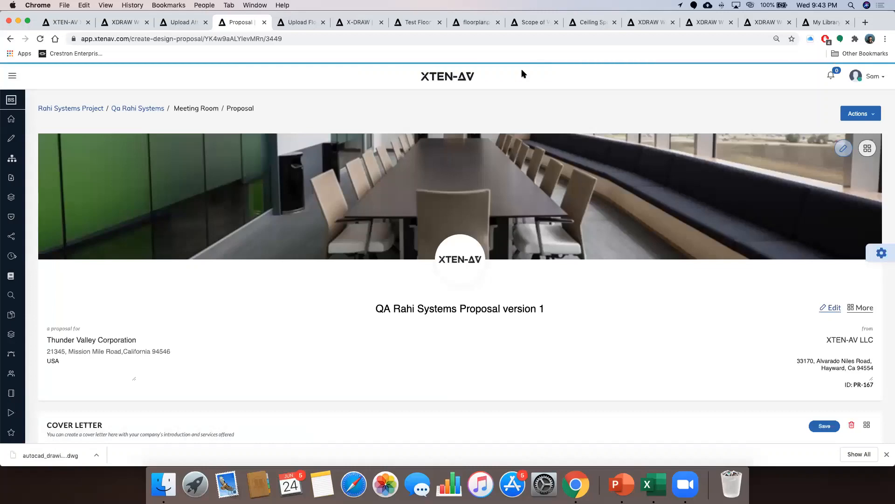
Look through the proposal from the cover letter to the profit and pricing breakdown, including its terms and conditions
{"action": "scroll", "coordinate": [553, 161], "scroll_direction": "down", "scroll_amount": 1}
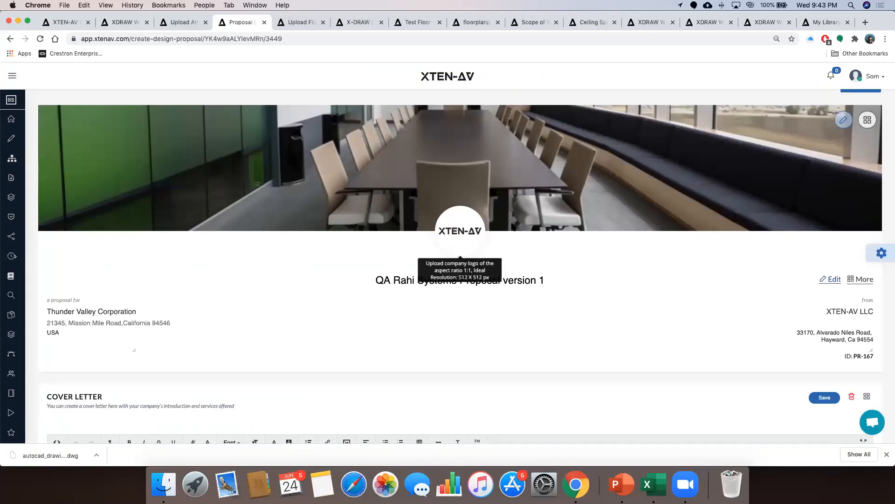
{"action": "scroll", "coordinate": [512, 225], "scroll_direction": "down", "scroll_amount": 5}
{"action": "scroll", "coordinate": [512, 224], "scroll_direction": "down", "scroll_amount": 10}
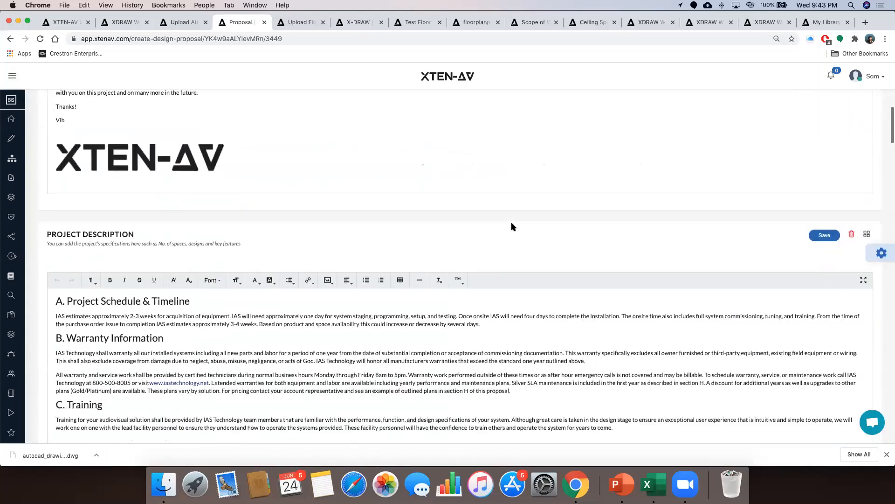
{"action": "scroll", "coordinate": [512, 225], "scroll_direction": "down", "scroll_amount": 4}
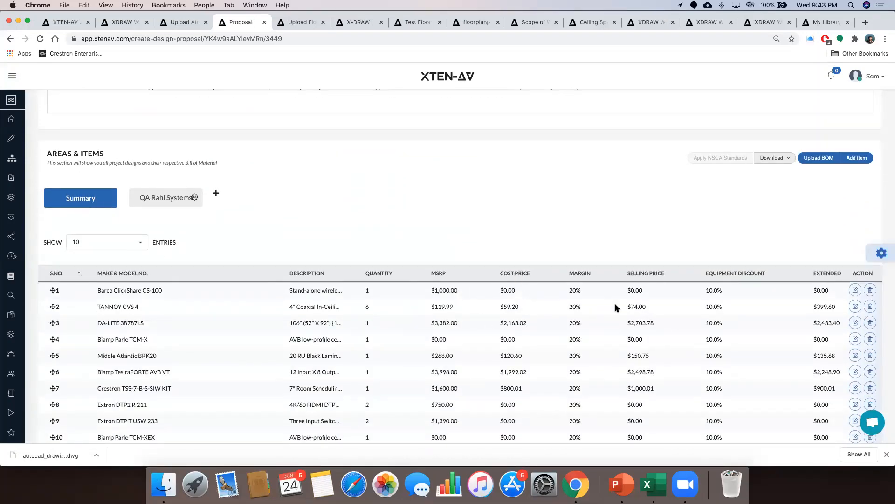
{"action": "scroll", "coordinate": [616, 307], "scroll_direction": "down", "scroll_amount": 1}
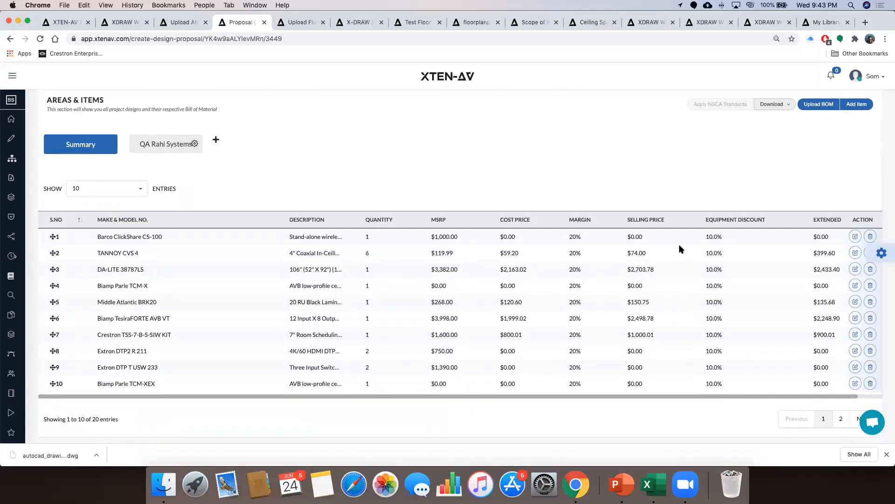
{"action": "scroll", "coordinate": [709, 256], "scroll_direction": "down", "scroll_amount": 8}
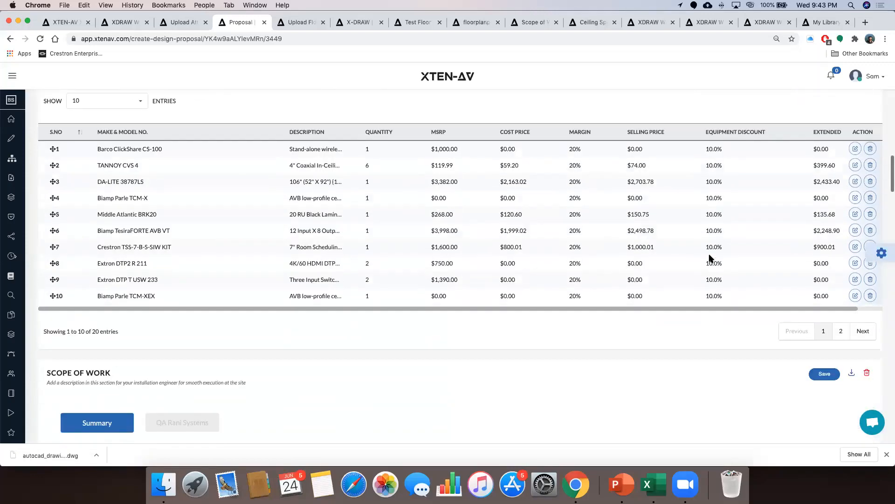
{"action": "scroll", "coordinate": [547, 221], "scroll_direction": "down", "scroll_amount": 20}
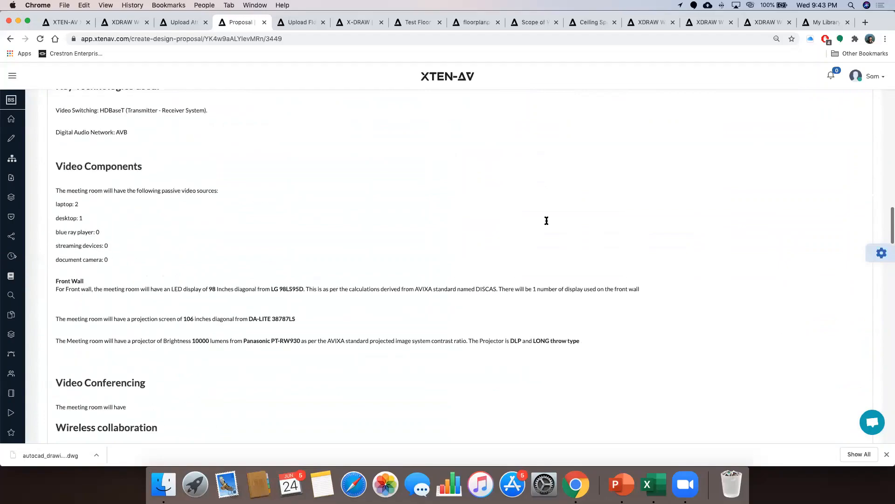
{"action": "scroll", "coordinate": [547, 221], "scroll_direction": "down", "scroll_amount": 20}
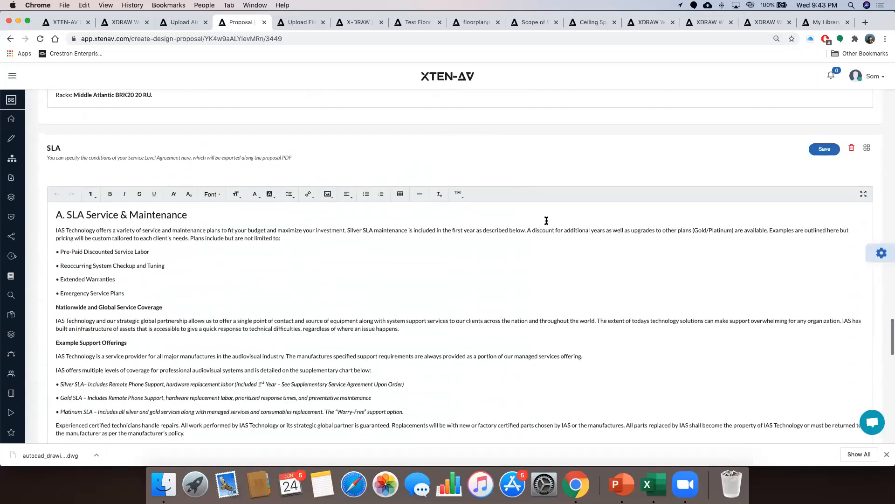
{"action": "scroll", "coordinate": [546, 220], "scroll_direction": "down", "scroll_amount": 6}
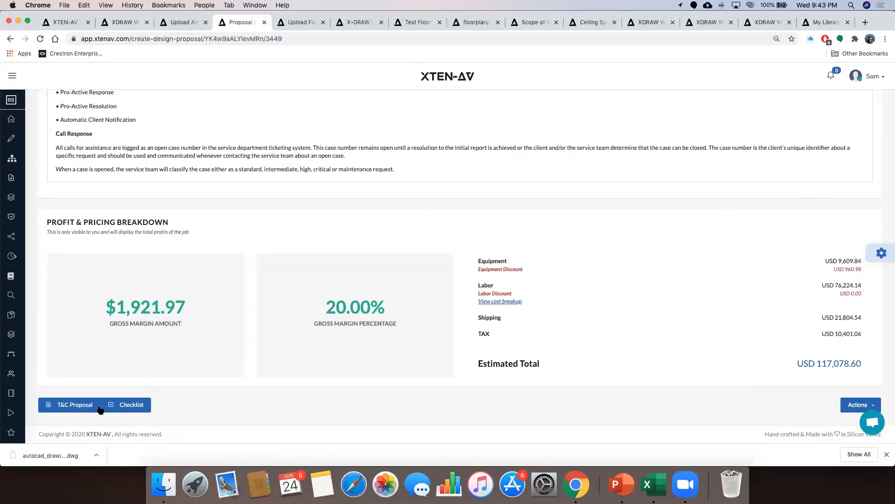
{"action": "left_click", "coordinate": [70, 404]}
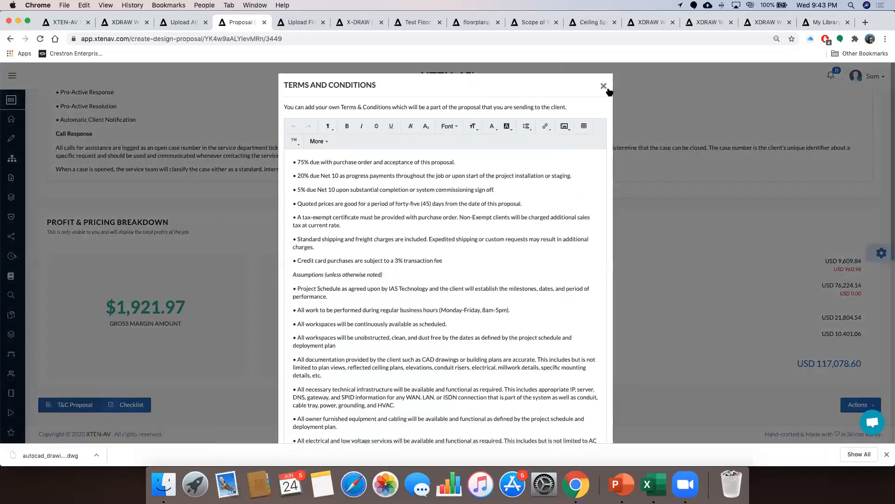
{"action": "left_click", "coordinate": [604, 86]}
View the list of proposal templates available to apply or edit, and close it without applying one
{"action": "scroll", "coordinate": [747, 196], "scroll_direction": "up", "scroll_amount": 10}
{"action": "scroll", "coordinate": [747, 198], "scroll_direction": "up", "scroll_amount": 15}
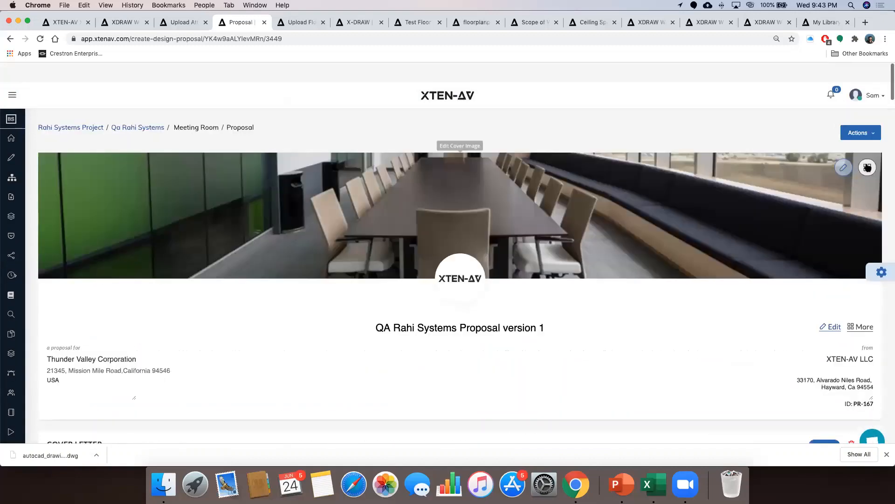
{"action": "left_click", "coordinate": [861, 113]}
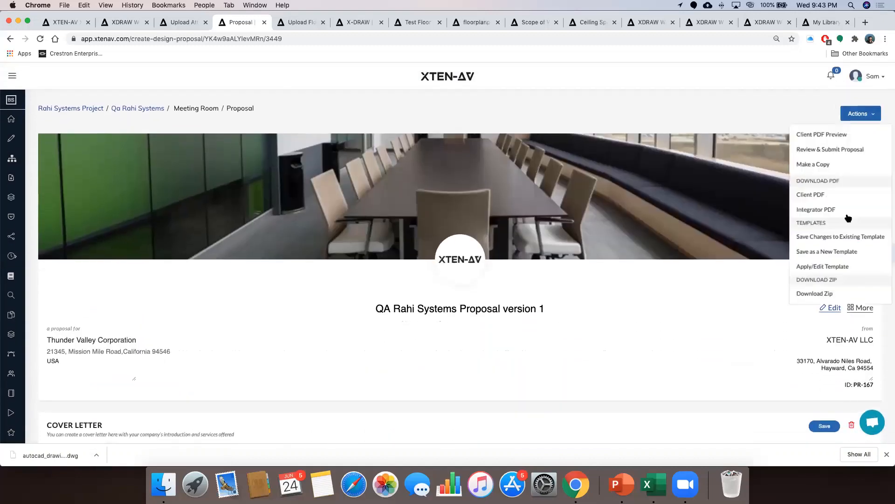
{"action": "left_click", "coordinate": [826, 266]}
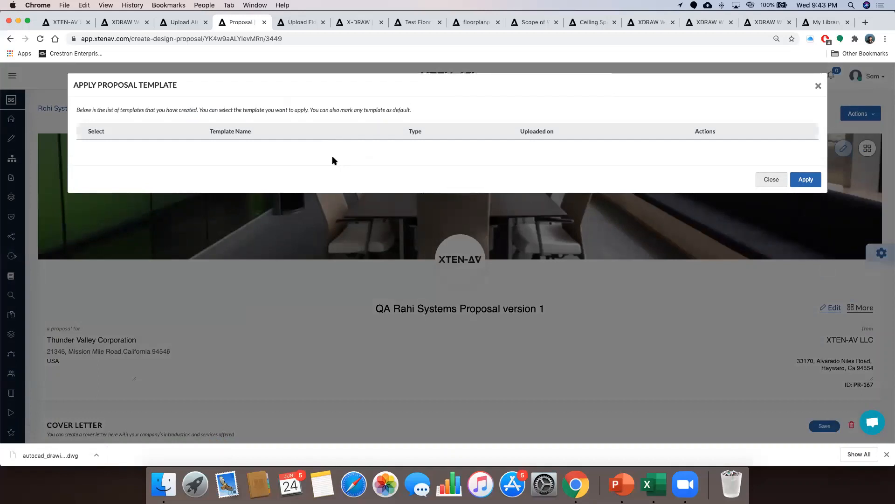
{"action": "left_click", "coordinate": [817, 87]}
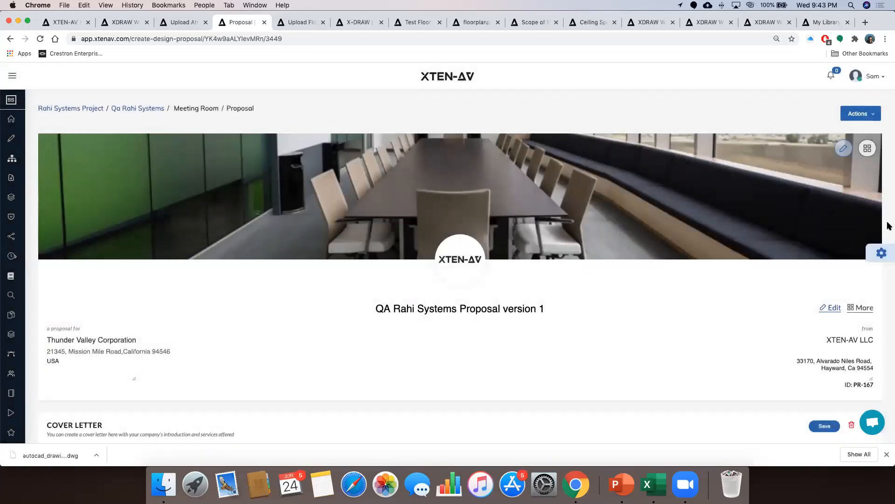
Open the proposal settings and look over the general options for currency, margin, tax, equipment discount and shipping
{"action": "left_click", "coordinate": [882, 253]}
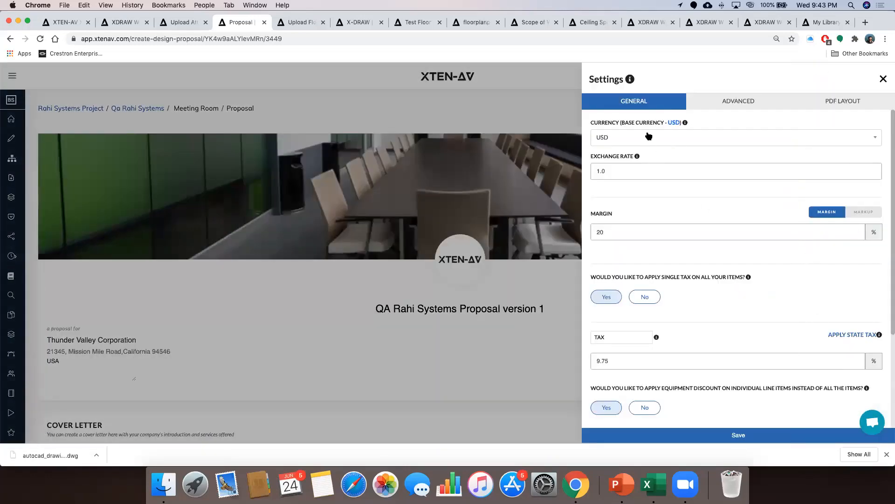
{"action": "scroll", "coordinate": [650, 176], "scroll_direction": "down", "scroll_amount": 3}
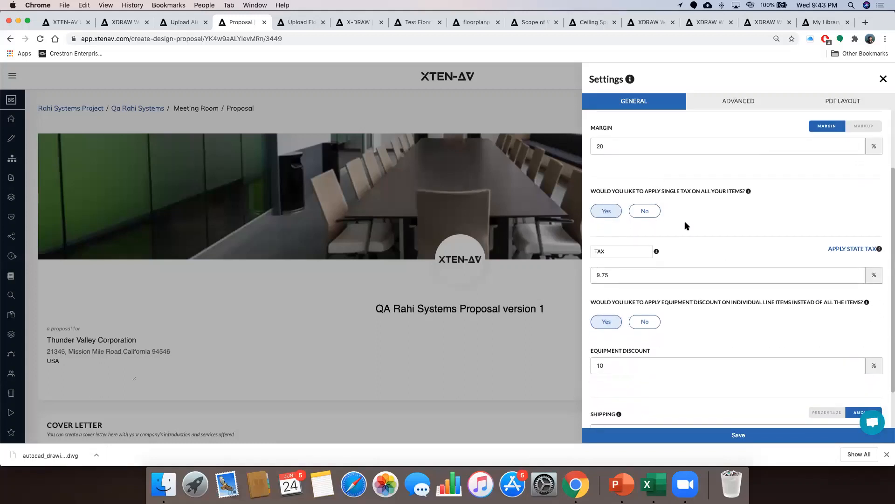
{"action": "scroll", "coordinate": [686, 221], "scroll_direction": "down", "scroll_amount": 3}
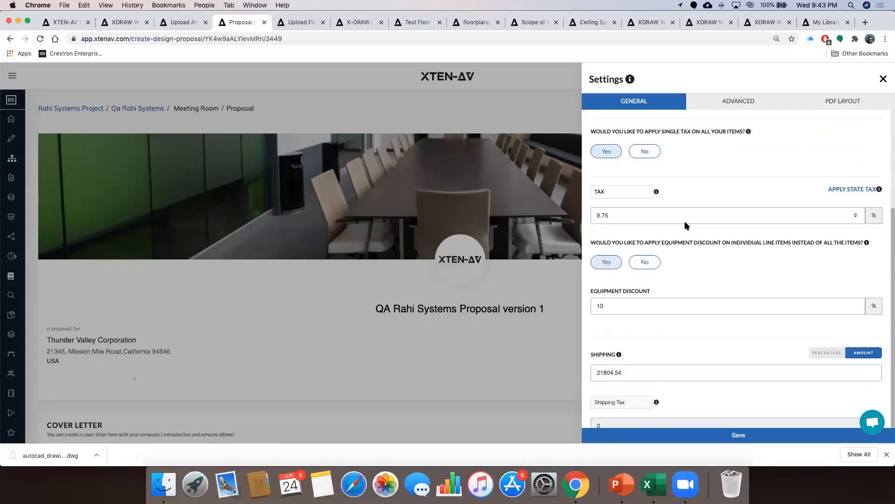
Examine the labor section in the advanced proposal settings, from the cumulative labor costs to the SLA options
{"action": "left_click", "coordinate": [742, 101]}
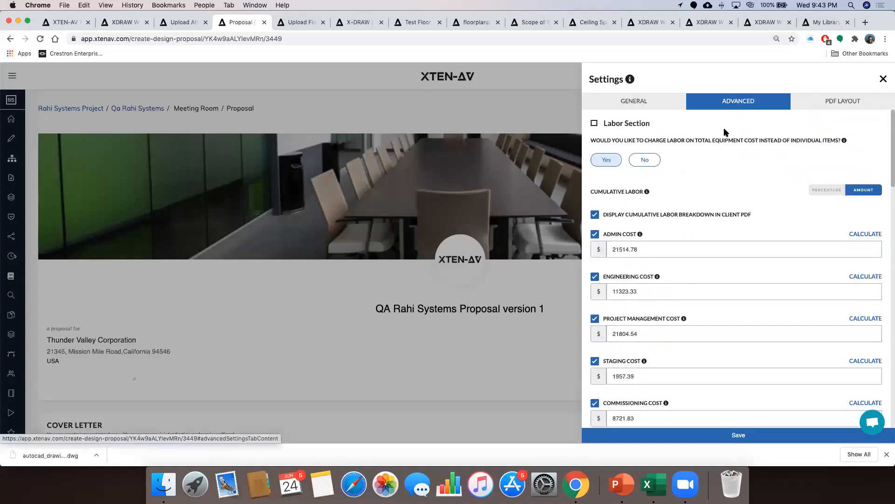
{"action": "left_click", "coordinate": [617, 123]}
{"action": "left_click", "coordinate": [617, 124]}
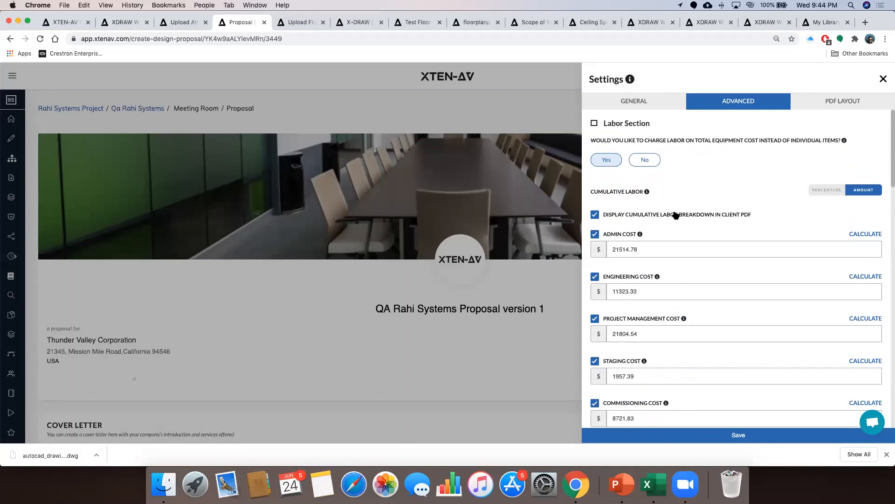
{"action": "scroll", "coordinate": [676, 215], "scroll_direction": "down", "scroll_amount": 5}
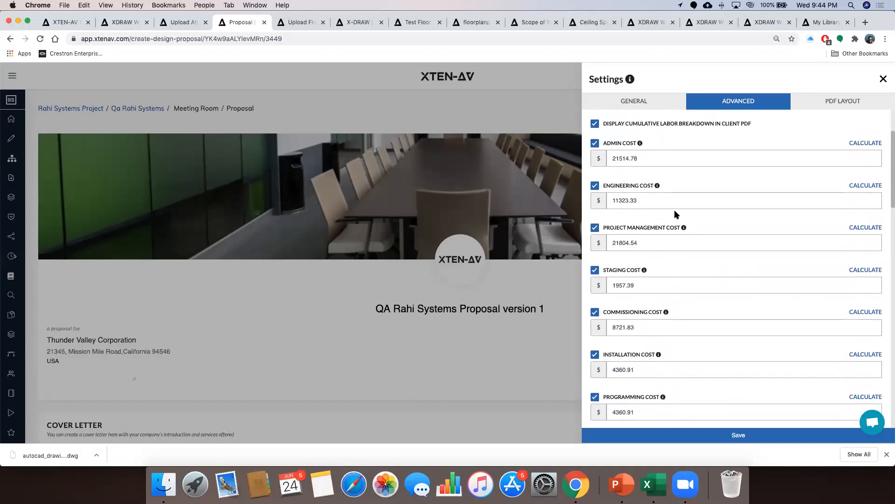
{"action": "scroll", "coordinate": [676, 212], "scroll_direction": "down", "scroll_amount": 4}
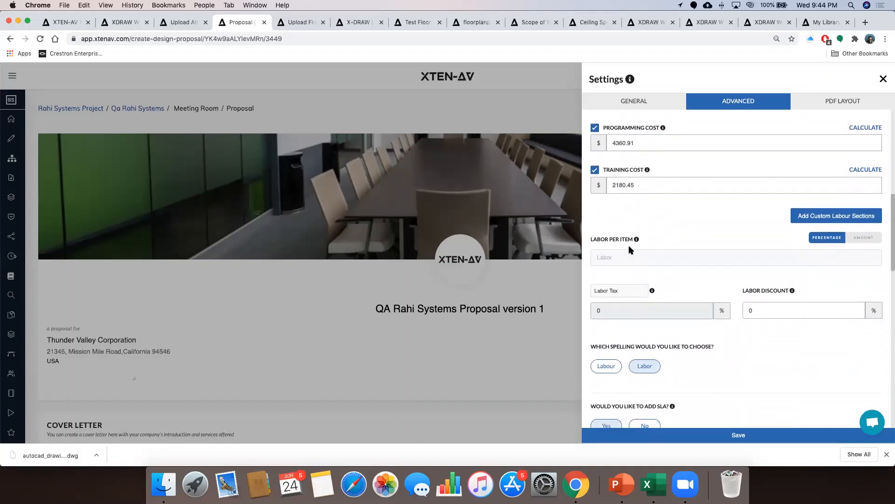
{"action": "scroll", "coordinate": [653, 244], "scroll_direction": "down", "scroll_amount": 4}
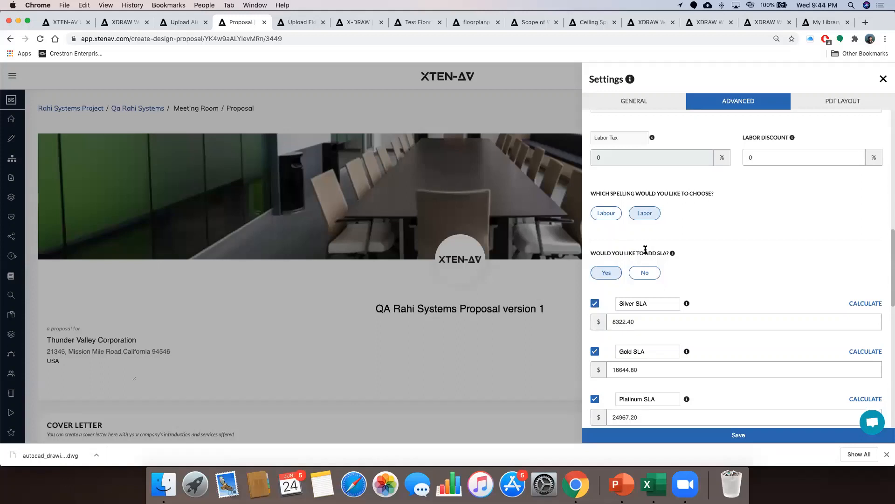
Review the remaining advanced settings for optional products, BOM columns in the PDF, room-wise items, taxes, colour theme, rounding and scope of work
{"action": "scroll", "coordinate": [666, 256], "scroll_direction": "down", "scroll_amount": 5}
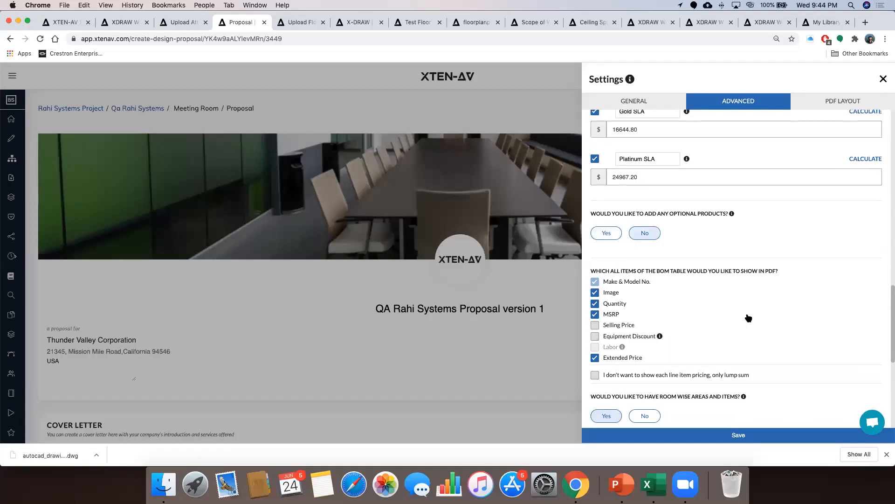
{"action": "scroll", "coordinate": [748, 317], "scroll_direction": "down", "scroll_amount": 1}
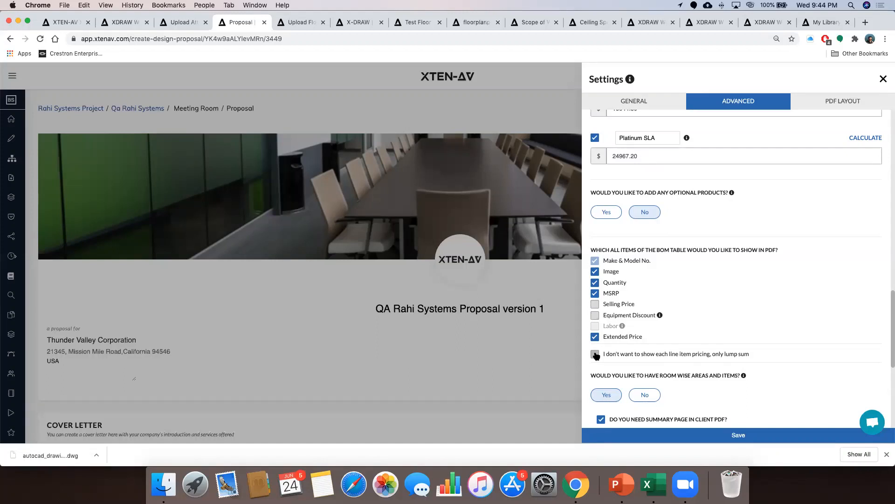
{"action": "scroll", "coordinate": [669, 354], "scroll_direction": "down", "scroll_amount": 3}
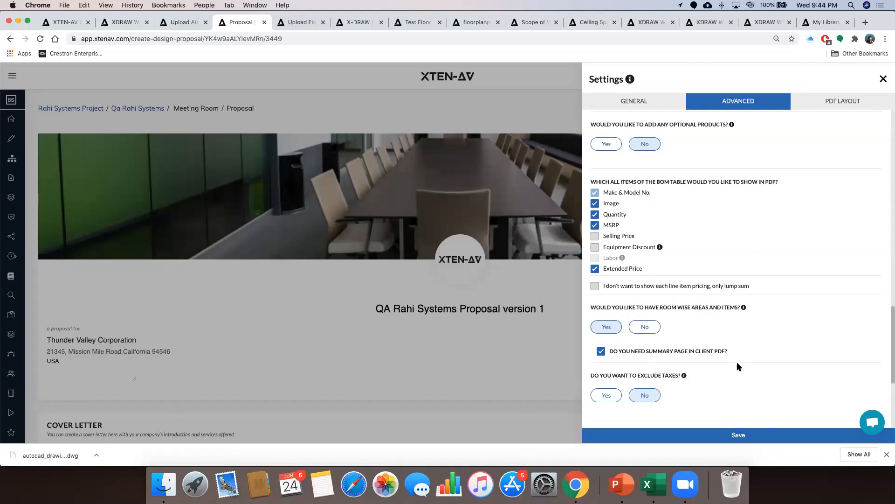
{"action": "scroll", "coordinate": [718, 362], "scroll_direction": "down", "scroll_amount": 3}
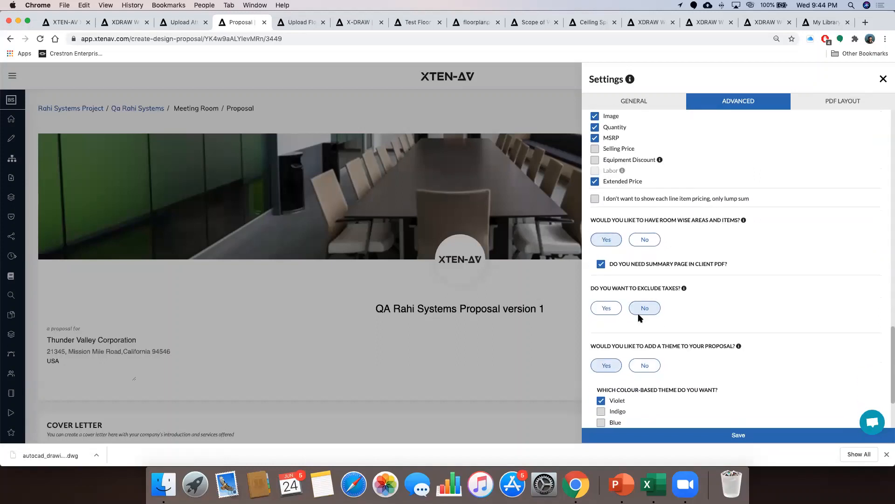
{"action": "scroll", "coordinate": [678, 323], "scroll_direction": "down", "scroll_amount": 2}
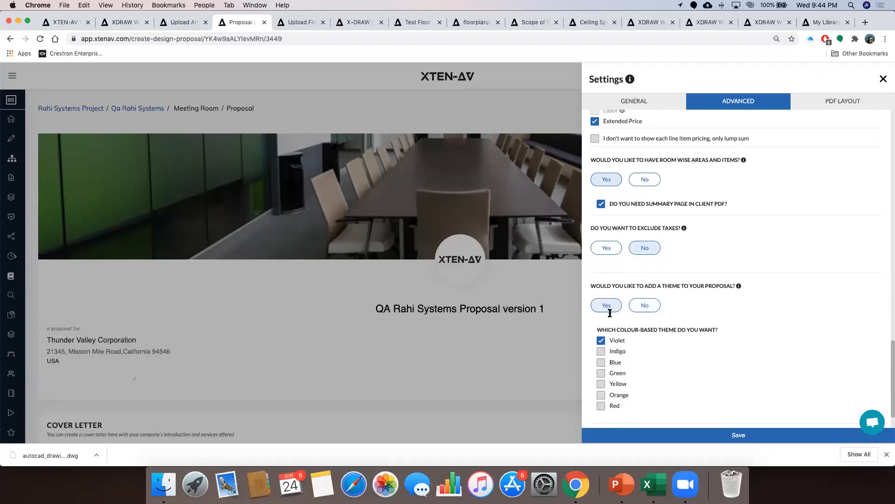
{"action": "scroll", "coordinate": [609, 346], "scroll_direction": "down", "scroll_amount": 1}
{"action": "scroll", "coordinate": [610, 346], "scroll_direction": "down", "scroll_amount": 1}
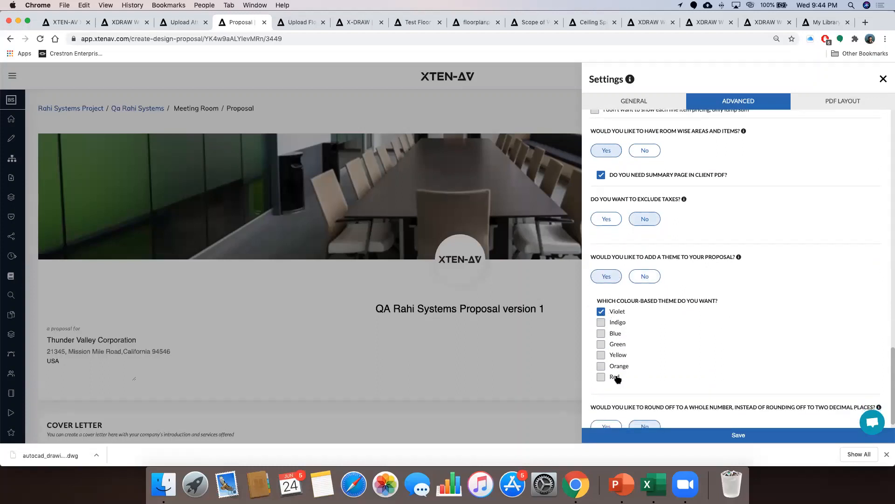
{"action": "scroll", "coordinate": [647, 368], "scroll_direction": "down", "scroll_amount": 2}
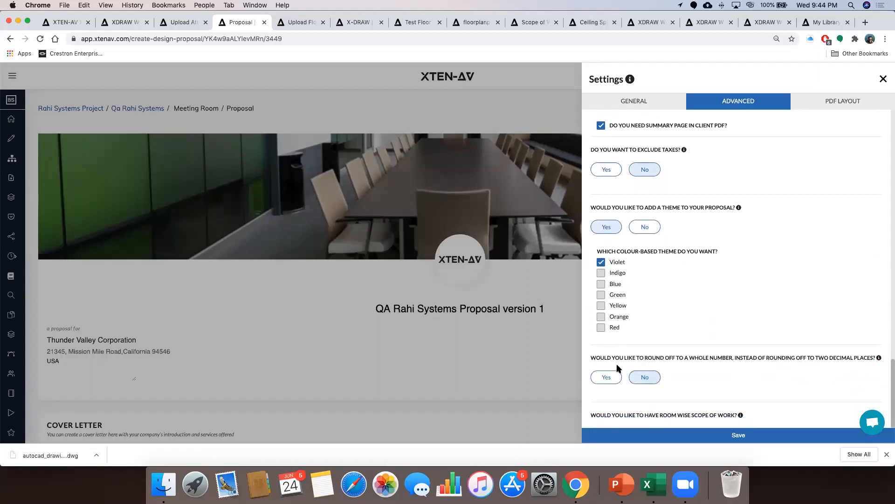
{"action": "scroll", "coordinate": [617, 363], "scroll_direction": "down", "scroll_amount": 1}
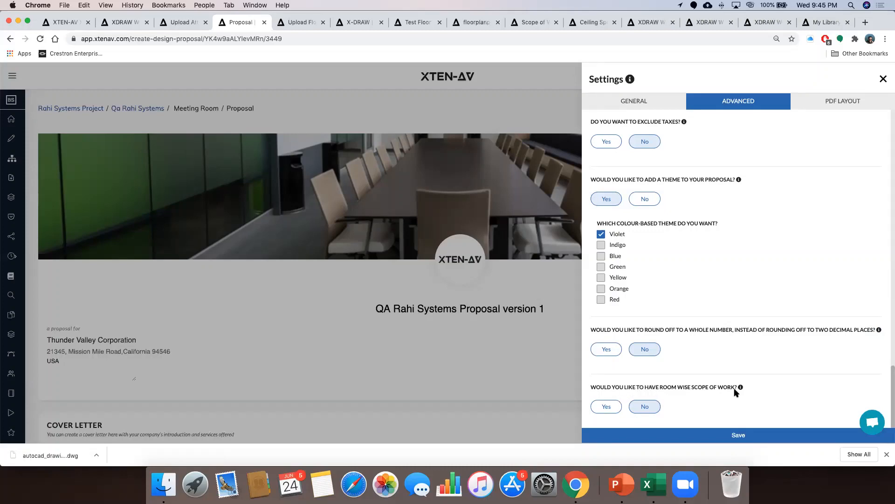
{"action": "scroll", "coordinate": [734, 387], "scroll_direction": "up", "scroll_amount": 10}
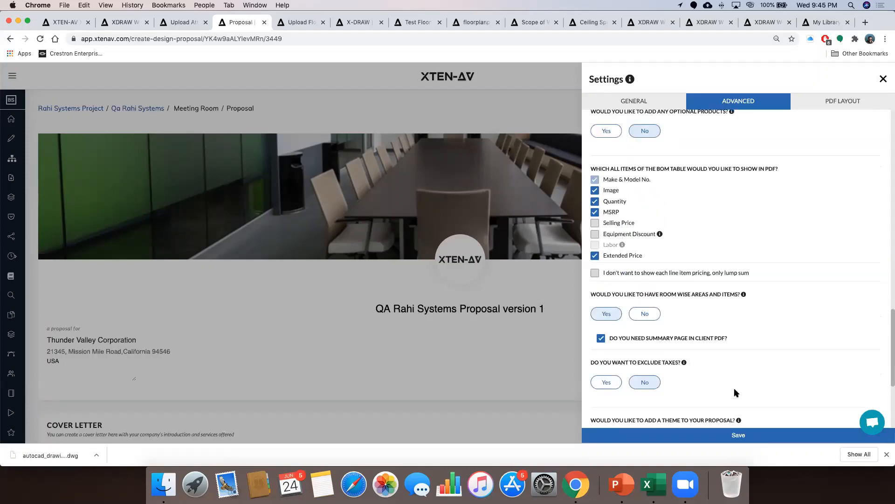
In the proposal's PDF layout, move Project Description below Areas & Items and retitle the Cover Letter section "Executive Summary"
{"action": "left_click", "coordinate": [841, 101]}
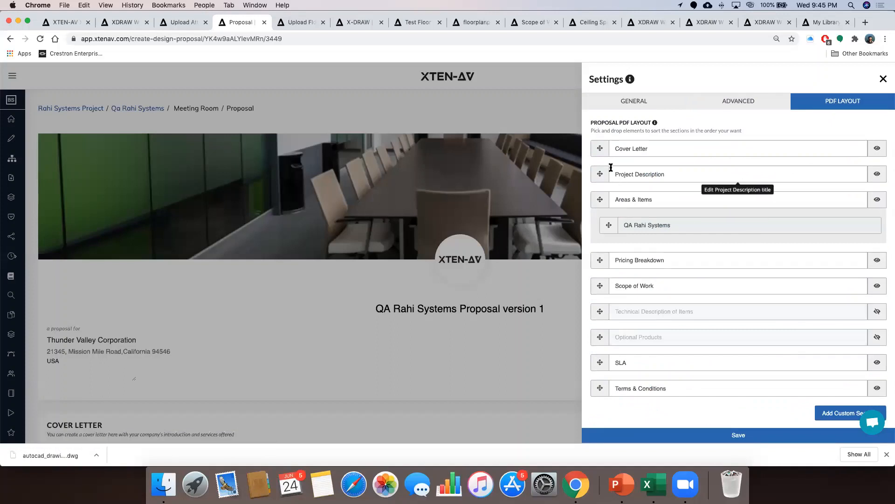
{"action": "left_click_drag", "start_coordinate": [601, 179], "coordinate": [601, 201]}
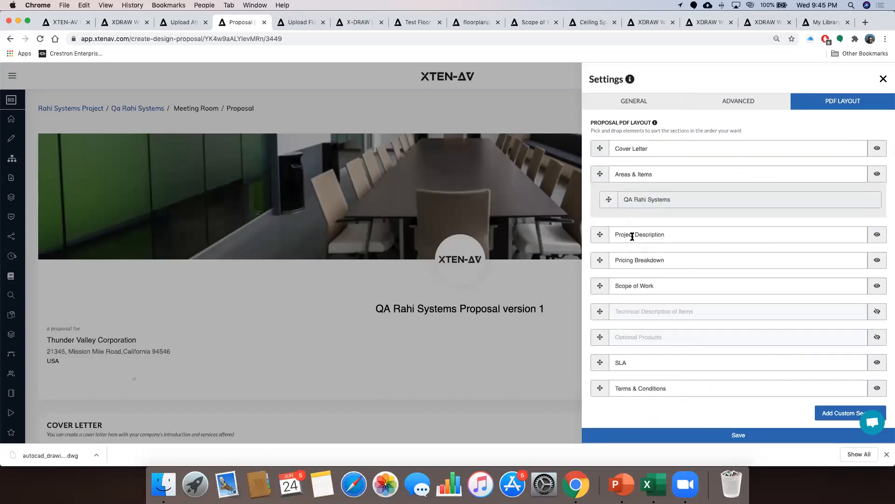
{"action": "double_click", "coordinate": [636, 149]}
{"action": "triple_click", "coordinate": [636, 149]}
{"action": "type", "text": "W"}
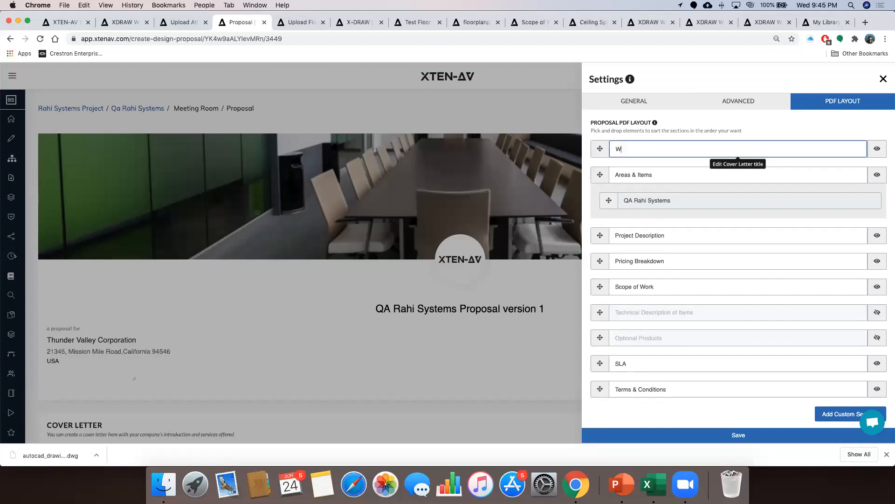
{"action": "key", "text": "BackSpace"}
{"action": "type", "text": "Executive Summary"}
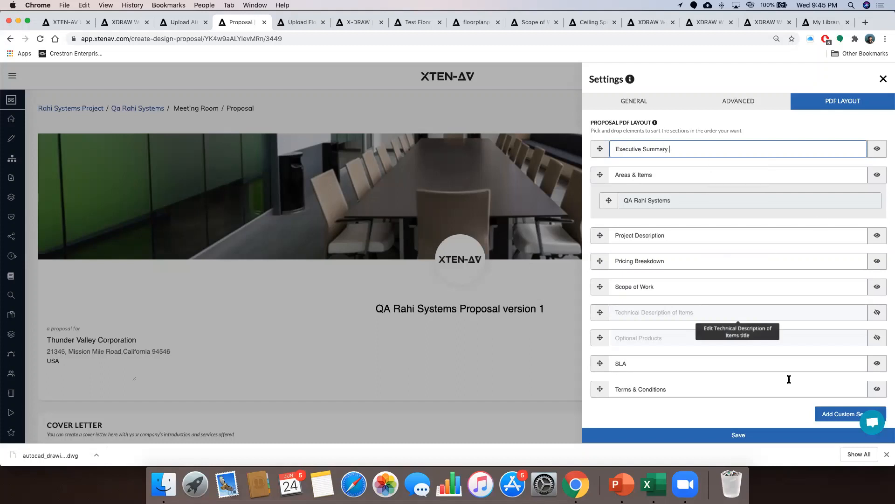
Add a custom section named "COmpany" to the end of the PDF layout, then close the settings without saving
{"action": "left_click", "coordinate": [833, 415]}
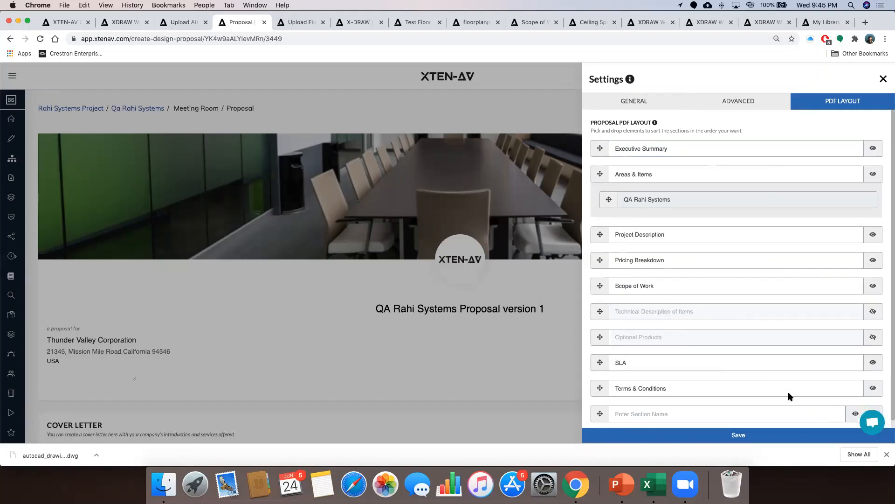
{"action": "scroll", "coordinate": [731, 392], "scroll_direction": "down", "scroll_amount": 1}
{"action": "left_click", "coordinate": [690, 392]}
{"action": "type", "text": "COmpany"}
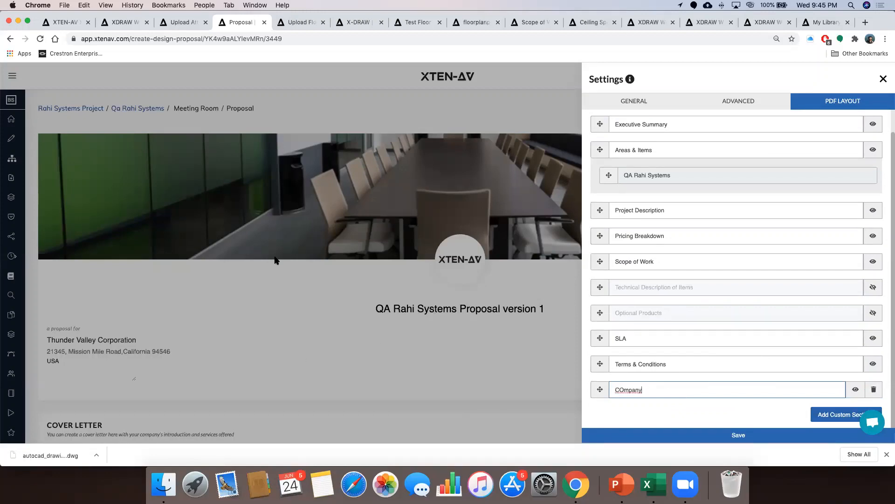
{"action": "scroll", "coordinate": [883, 82], "scroll_direction": "up", "scroll_amount": 1}
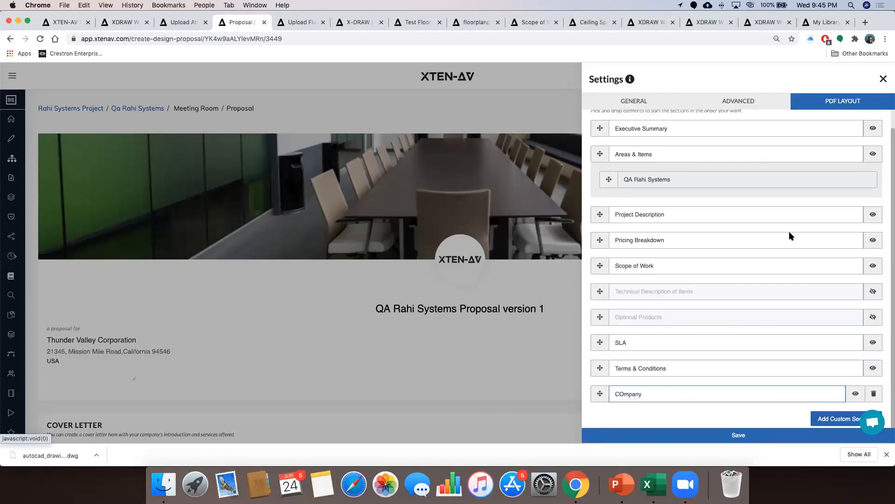
{"action": "left_click", "coordinate": [883, 82]}
Open the client PDF preview and read the cover page, table of contents, cover letter and project description
{"action": "scroll", "coordinate": [750, 289], "scroll_direction": "down", "scroll_amount": 15}
{"action": "scroll", "coordinate": [750, 288], "scroll_direction": "down", "scroll_amount": 5}
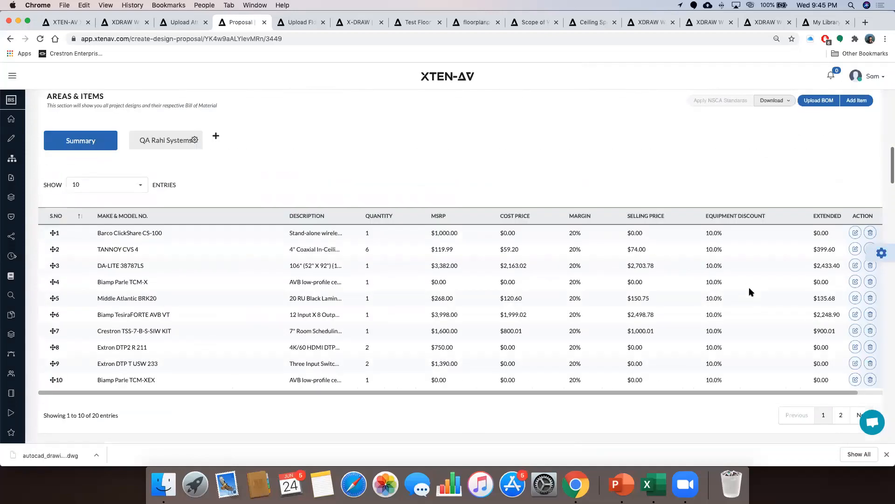
{"action": "scroll", "coordinate": [749, 287], "scroll_direction": "up", "scroll_amount": 18}
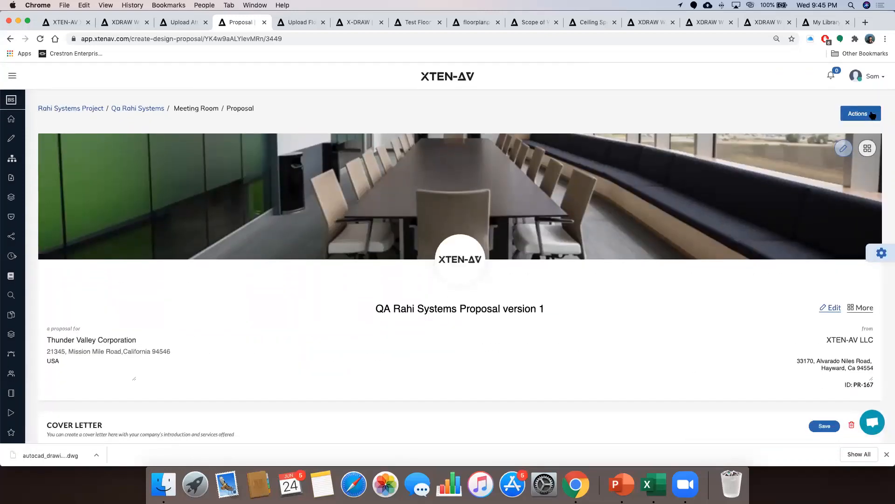
{"action": "left_click", "coordinate": [871, 114]}
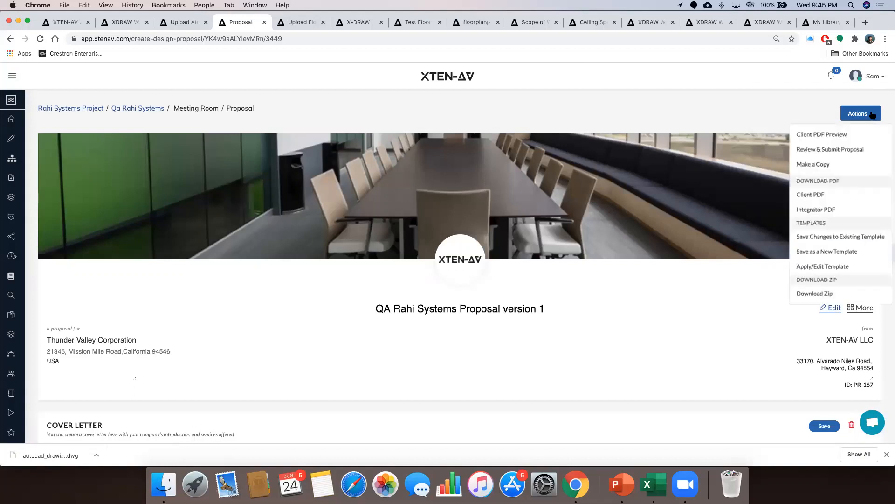
{"action": "left_click", "coordinate": [825, 135]}
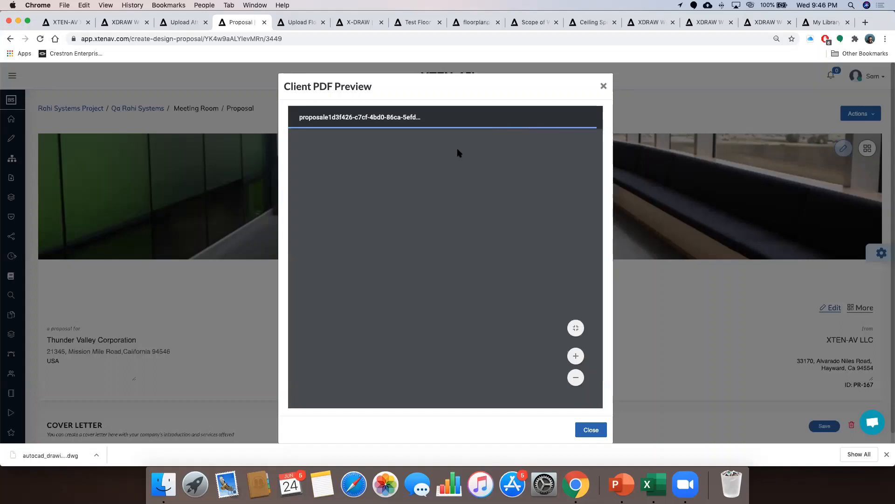
{"action": "scroll", "coordinate": [478, 194], "scroll_direction": "down", "scroll_amount": 3}
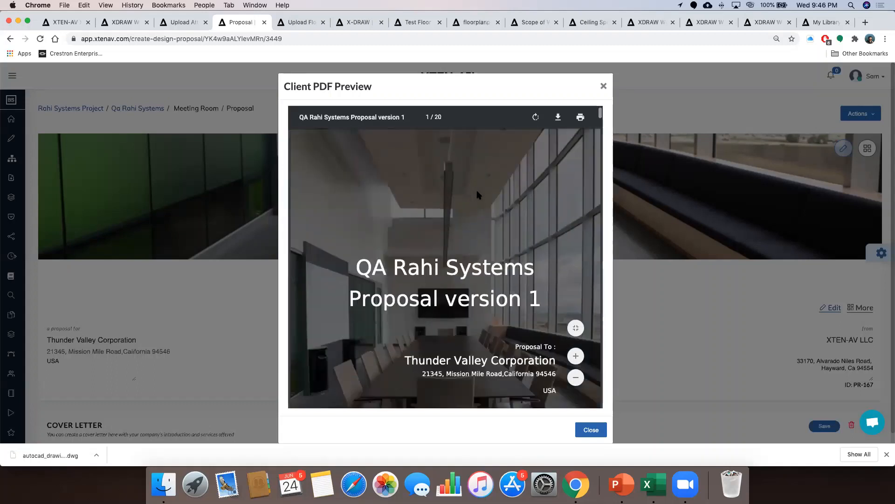
{"action": "scroll", "coordinate": [478, 195], "scroll_direction": "down", "scroll_amount": 2}
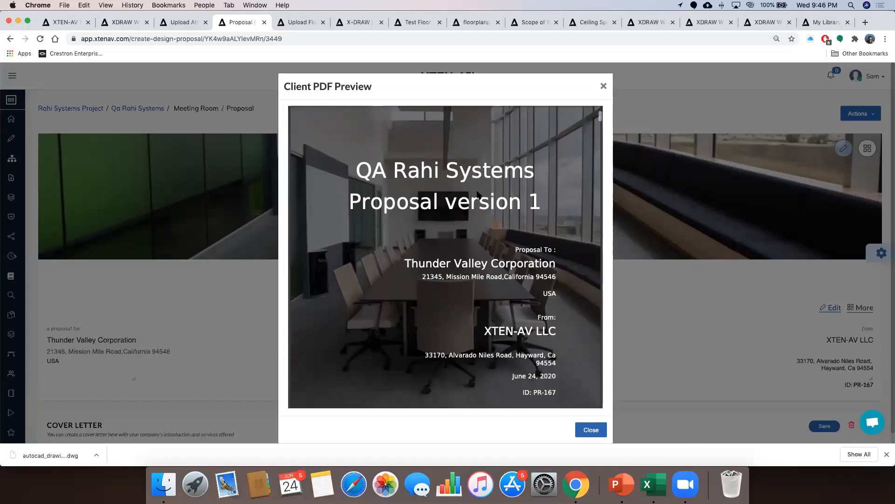
{"action": "scroll", "coordinate": [480, 195], "scroll_direction": "down", "scroll_amount": 10}
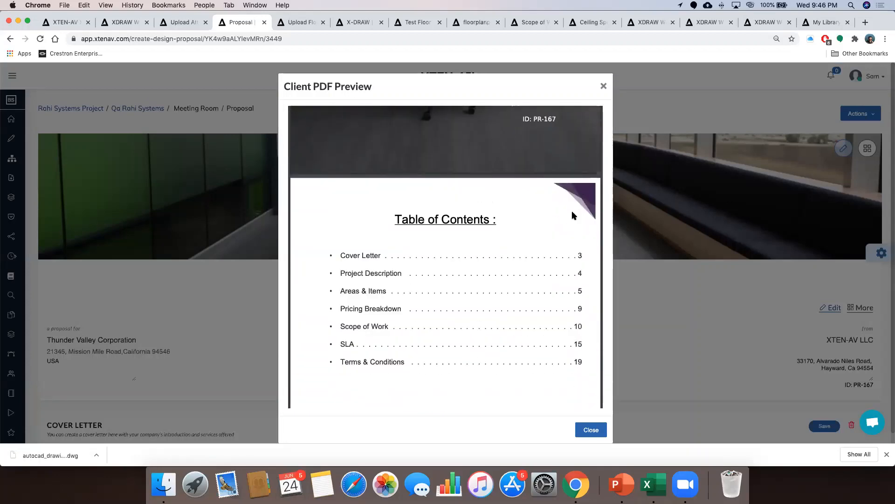
{"action": "scroll", "coordinate": [447, 239], "scroll_direction": "down", "scroll_amount": 10}
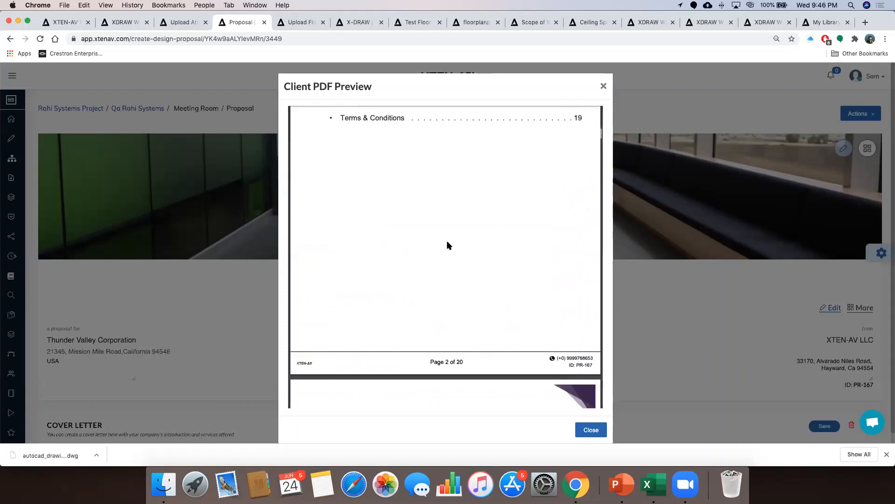
{"action": "scroll", "coordinate": [457, 340], "scroll_direction": "down", "scroll_amount": 6}
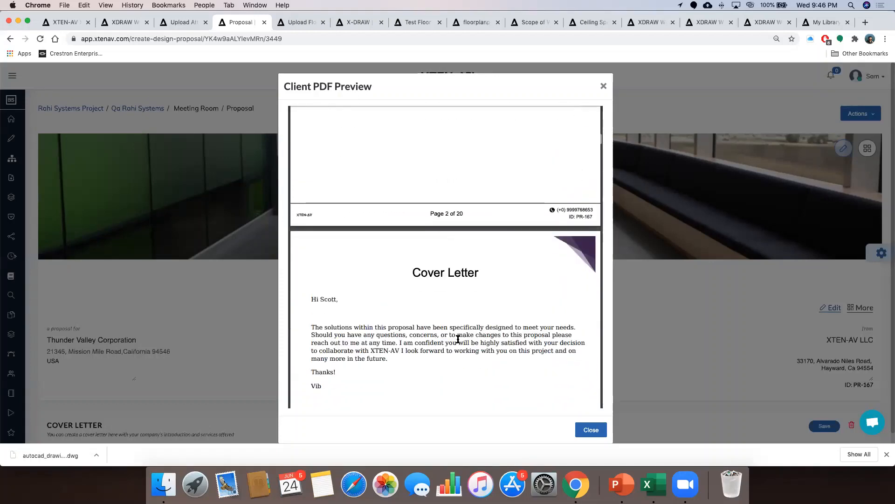
{"action": "scroll", "coordinate": [458, 339], "scroll_direction": "down", "scroll_amount": 20}
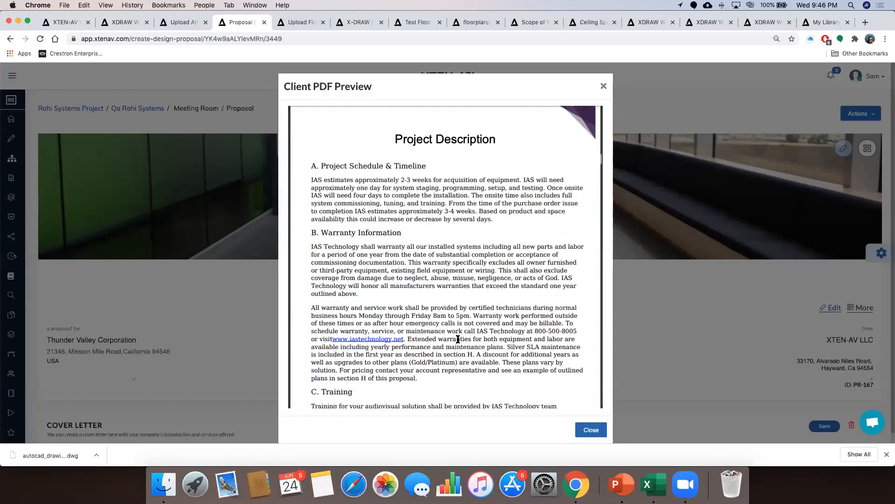
Examine the Areas & Items summary in the client PDF preview, including product images, quantities, MSRP and extended prices
{"action": "scroll", "coordinate": [458, 339], "scroll_direction": "down", "scroll_amount": 5}
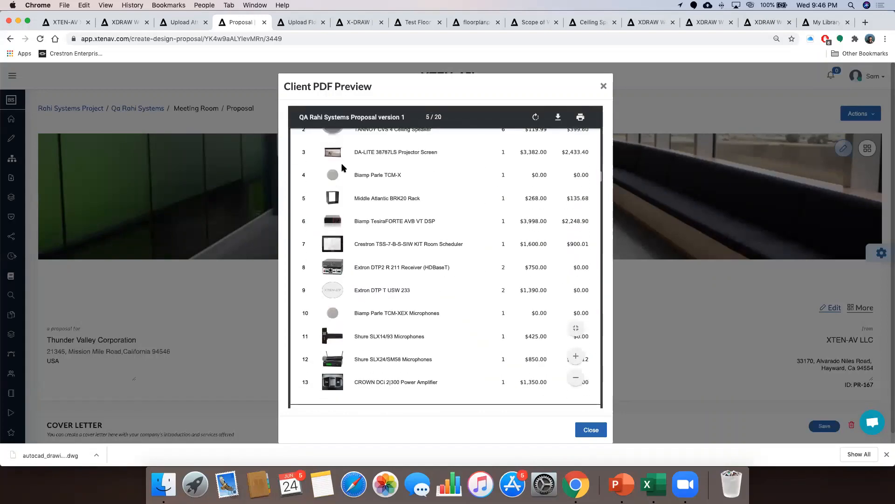
{"action": "scroll", "coordinate": [343, 168], "scroll_direction": "up", "scroll_amount": 1}
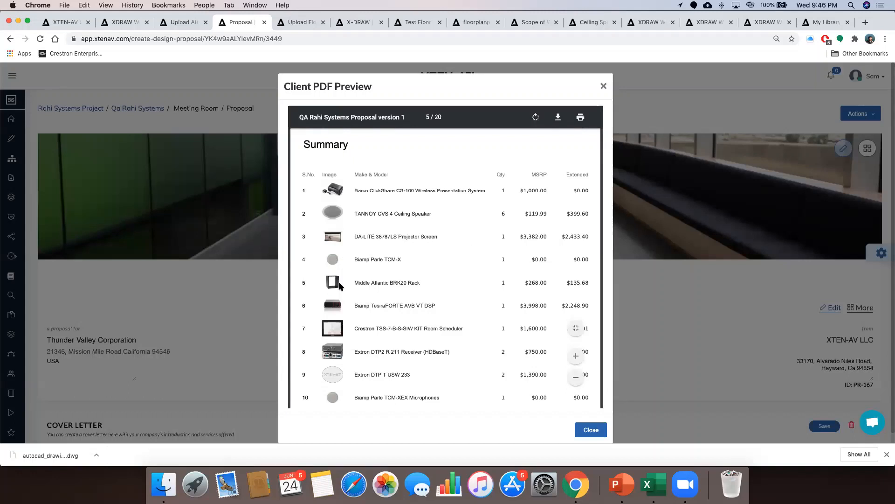
{"action": "scroll", "coordinate": [340, 286], "scroll_direction": "down", "scroll_amount": 1}
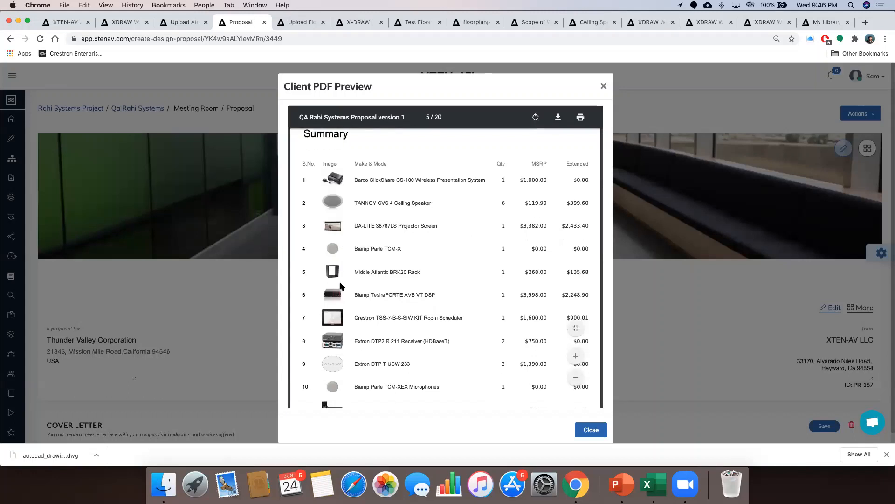
{"action": "scroll", "coordinate": [343, 284], "scroll_direction": "up", "scroll_amount": 4}
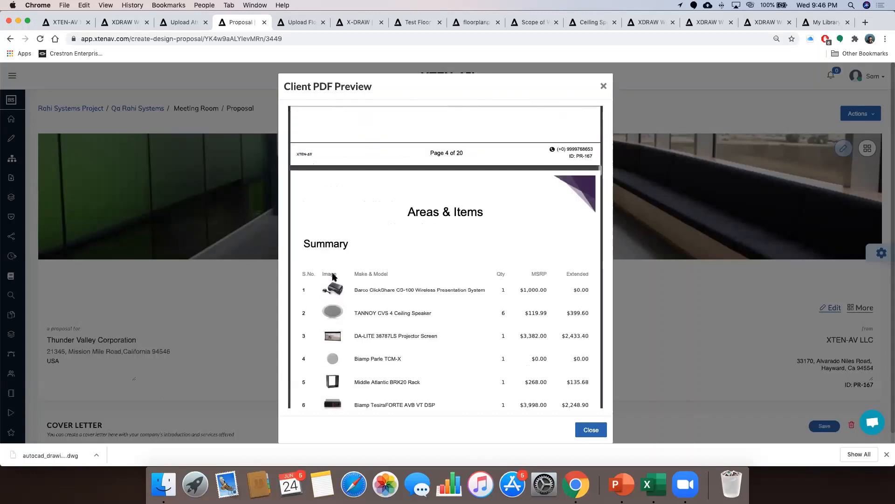
{"action": "scroll", "coordinate": [350, 290], "scroll_direction": "down", "scroll_amount": 4}
{"action": "scroll", "coordinate": [350, 313], "scroll_direction": "down", "scroll_amount": 5}
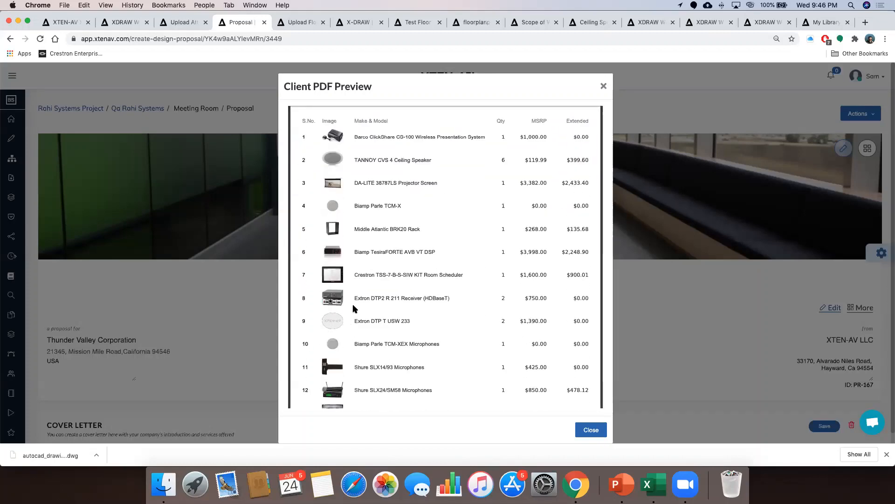
Find the organization logo option in the account menu on the attachments page, and return to the proposal preview
{"action": "left_click", "coordinate": [189, 24]}
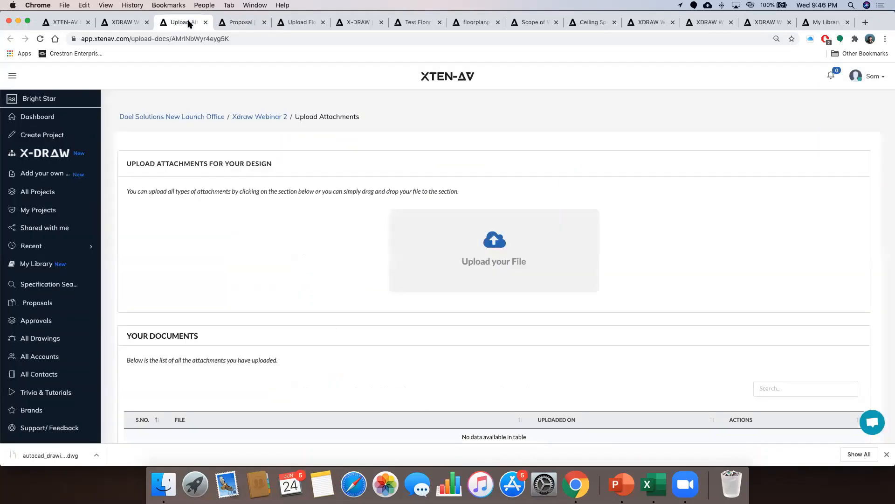
{"action": "left_click", "coordinate": [883, 77]}
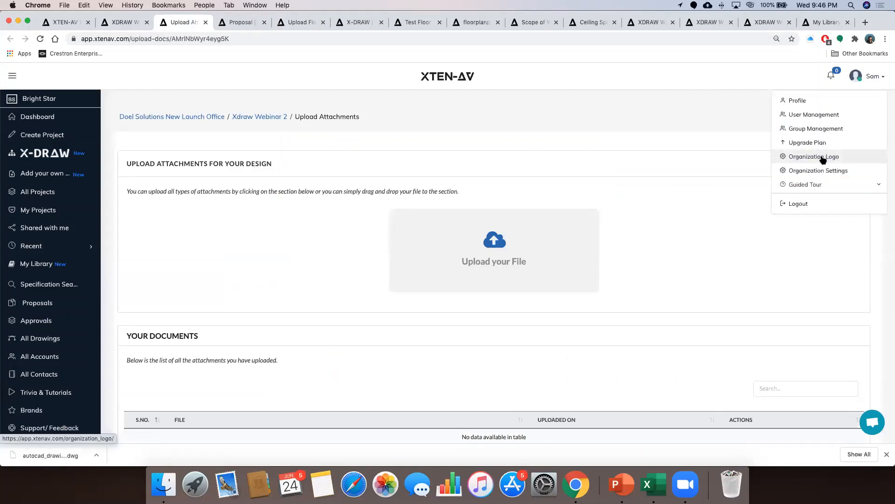
{"action": "left_click", "coordinate": [237, 23]}
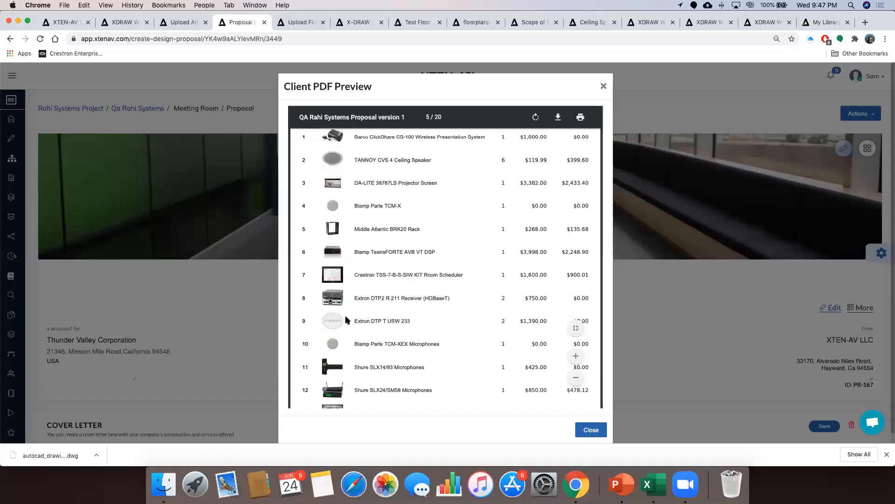
Review the rest of the item summary, the Qa Rahi Systems room items and the start of the scope of work
{"action": "scroll", "coordinate": [344, 321], "scroll_direction": "down", "scroll_amount": 5}
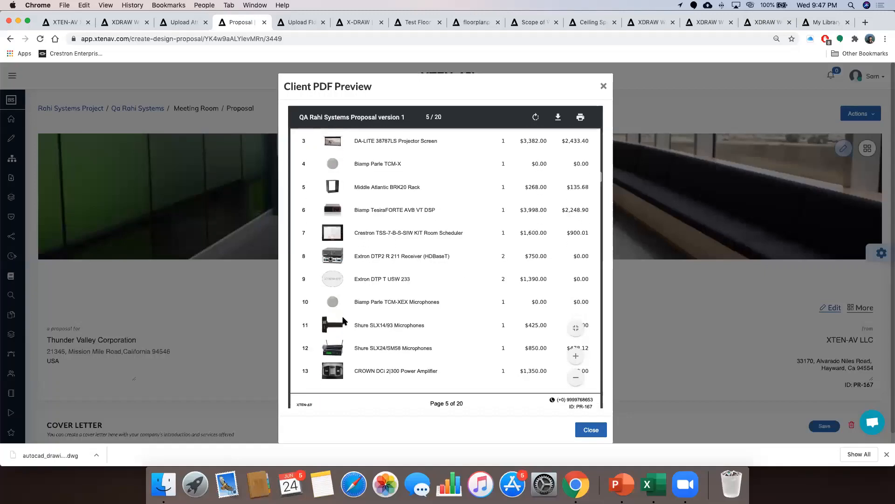
{"action": "scroll", "coordinate": [344, 320], "scroll_direction": "down", "scroll_amount": 10}
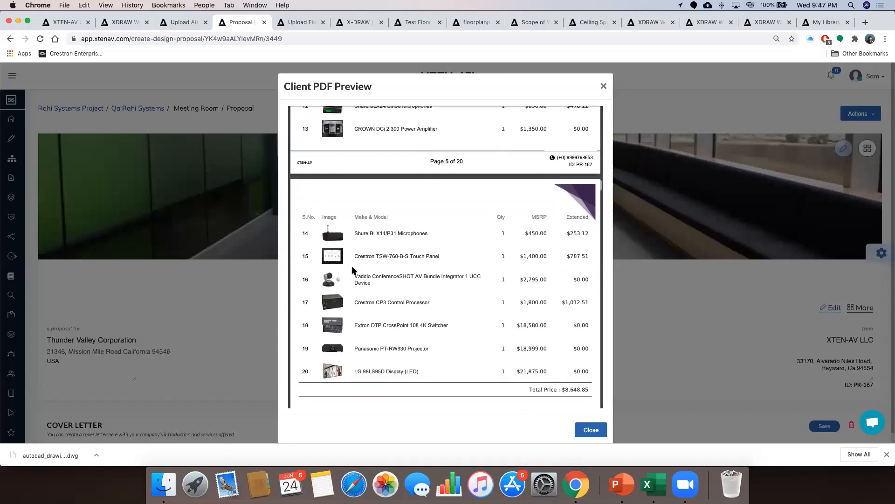
{"action": "scroll", "coordinate": [352, 270], "scroll_direction": "down", "scroll_amount": 15}
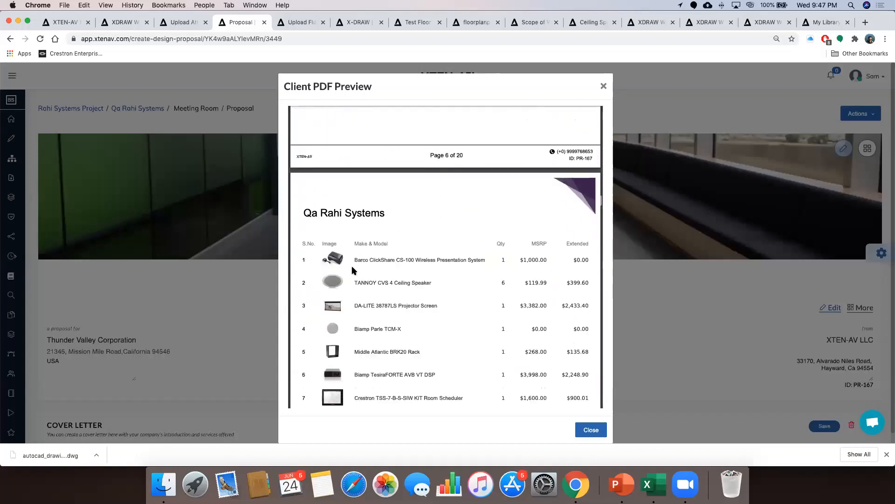
{"action": "scroll", "coordinate": [353, 270], "scroll_direction": "down", "scroll_amount": 6}
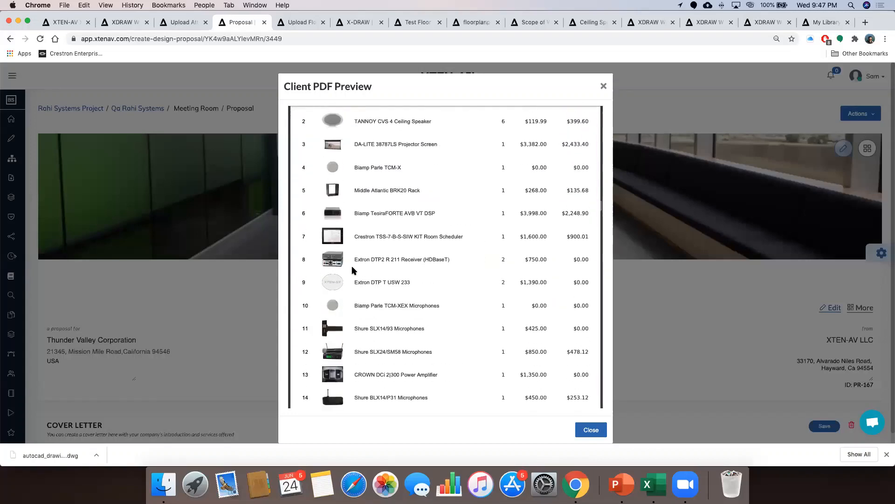
{"action": "scroll", "coordinate": [352, 270], "scroll_direction": "down", "scroll_amount": 10}
{"action": "scroll", "coordinate": [353, 270], "scroll_direction": "down", "scroll_amount": 10}
{"action": "scroll", "coordinate": [352, 270], "scroll_direction": "down", "scroll_amount": 12}
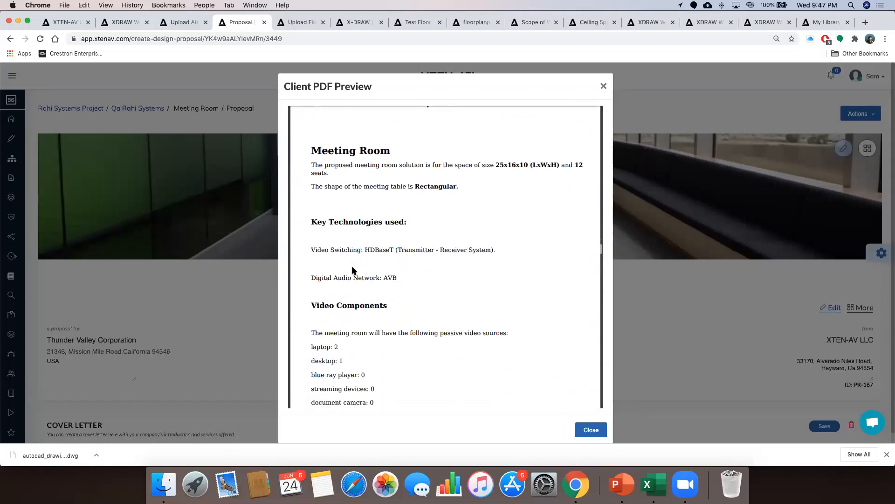
Skim the remaining pages of the client PDF, go back to its cover page and close the preview
{"action": "scroll", "coordinate": [352, 270], "scroll_direction": "down", "scroll_amount": 20}
{"action": "scroll", "coordinate": [353, 271], "scroll_direction": "down", "scroll_amount": 20}
{"action": "scroll", "coordinate": [354, 270], "scroll_direction": "down", "scroll_amount": 20}
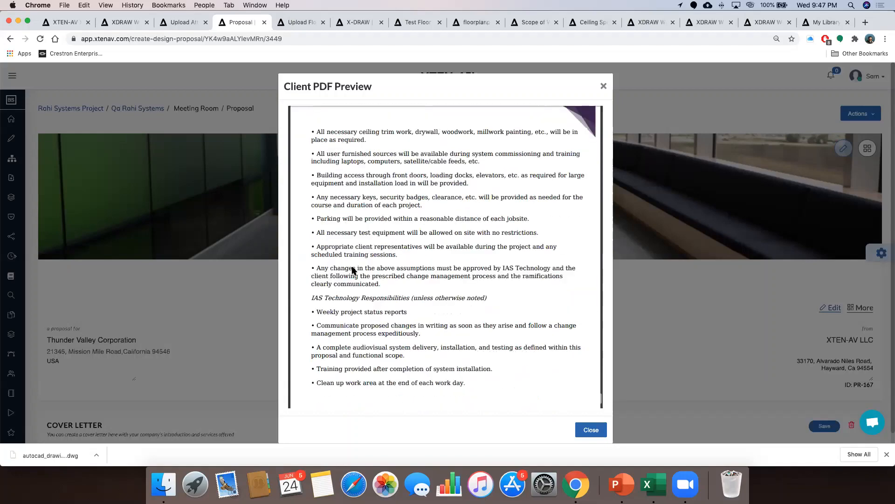
{"action": "scroll", "coordinate": [353, 270], "scroll_direction": "up", "scroll_amount": 20}
{"action": "scroll", "coordinate": [353, 270], "scroll_direction": "up", "scroll_amount": 20}
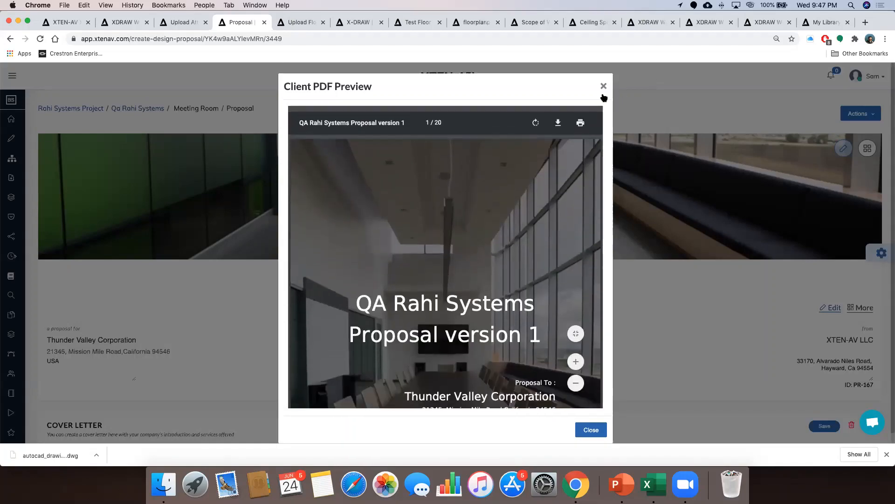
{"action": "left_click", "coordinate": [603, 88]}
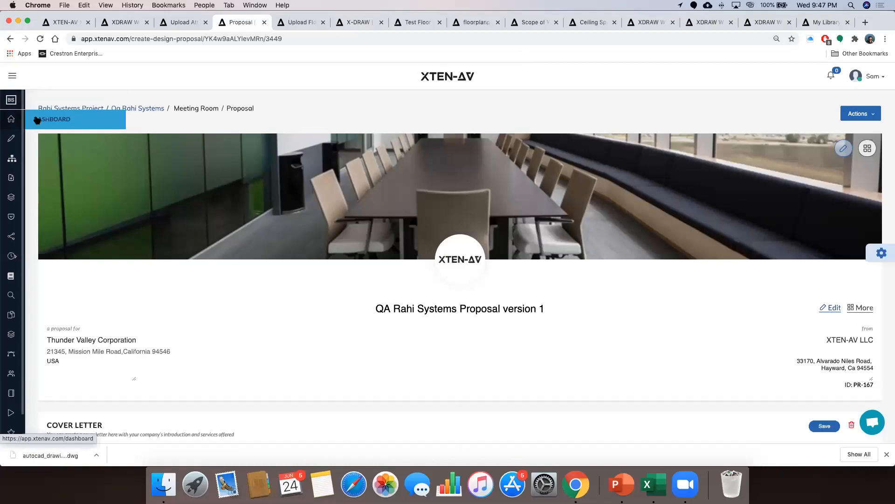
Open the dashboard from both the proposal page and the X-DRAW product page to view the team's project funnel
{"action": "left_click", "coordinate": [36, 119]}
{"action": "left_click", "coordinate": [65, 22]}
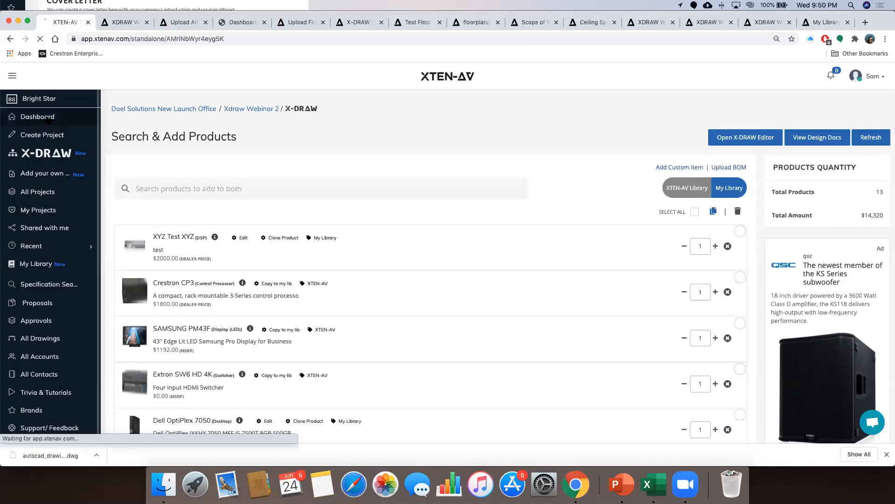
{"action": "left_click", "coordinate": [48, 117]}
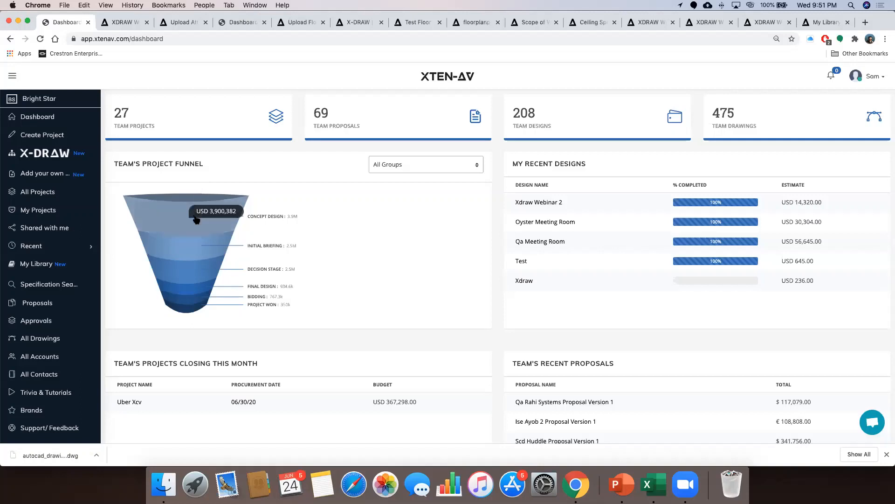
Check the stage amounts in the team's project funnel and view the list of projects in the Concept Design stage
{"action": "mouse_move", "coordinate": [206, 251]}
{"action": "scroll", "coordinate": [204, 260], "scroll_direction": "down", "scroll_amount": 1}
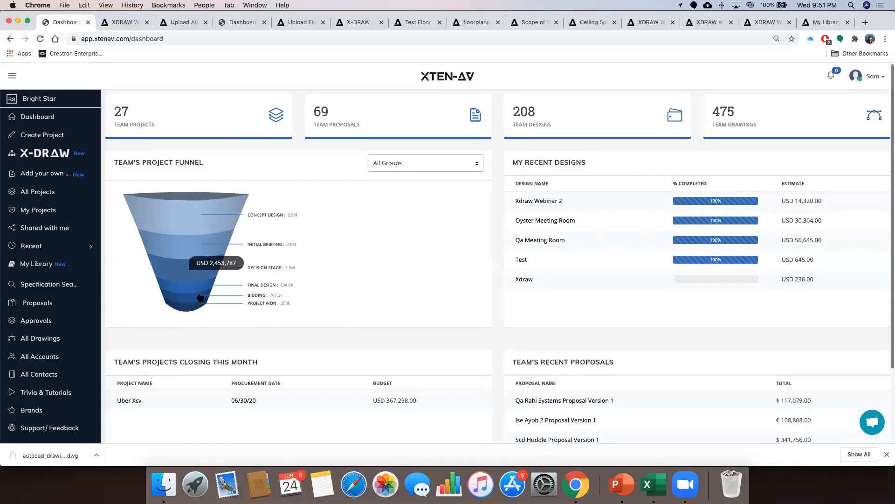
{"action": "mouse_move", "coordinate": [193, 223]}
{"action": "scroll", "coordinate": [192, 223], "scroll_direction": "down", "scroll_amount": 3}
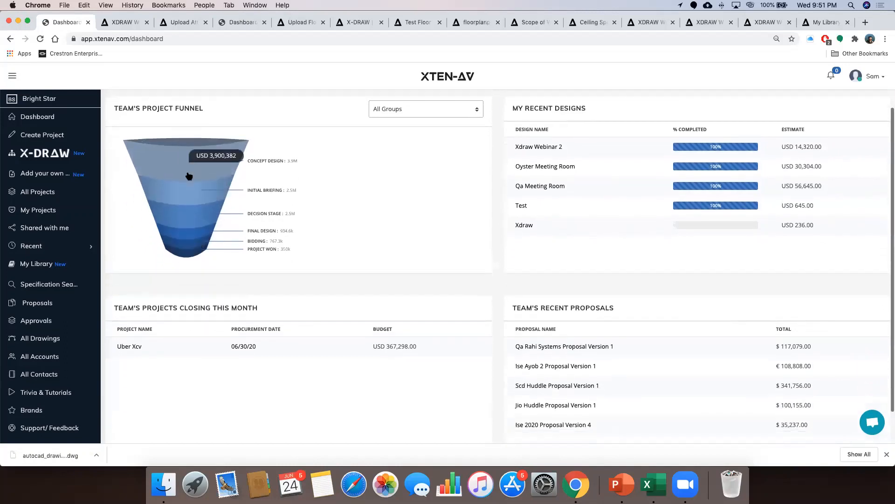
{"action": "left_click", "coordinate": [183, 159]}
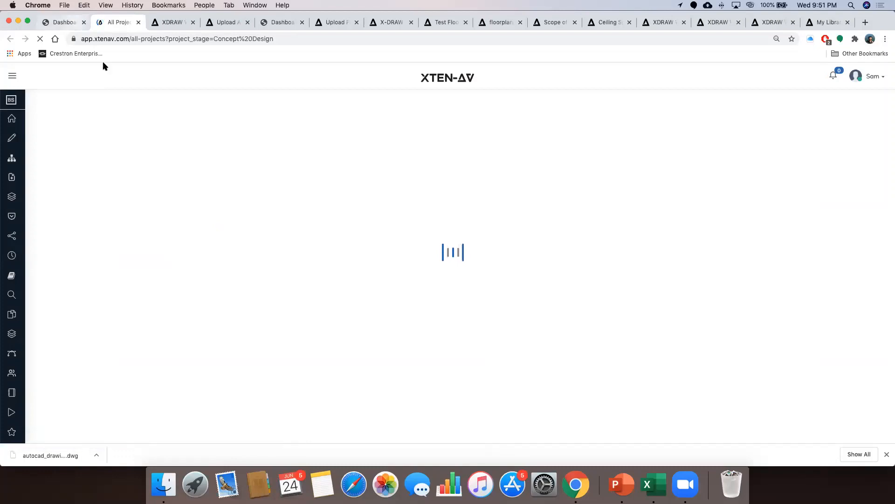
{"action": "left_click", "coordinate": [70, 22]}
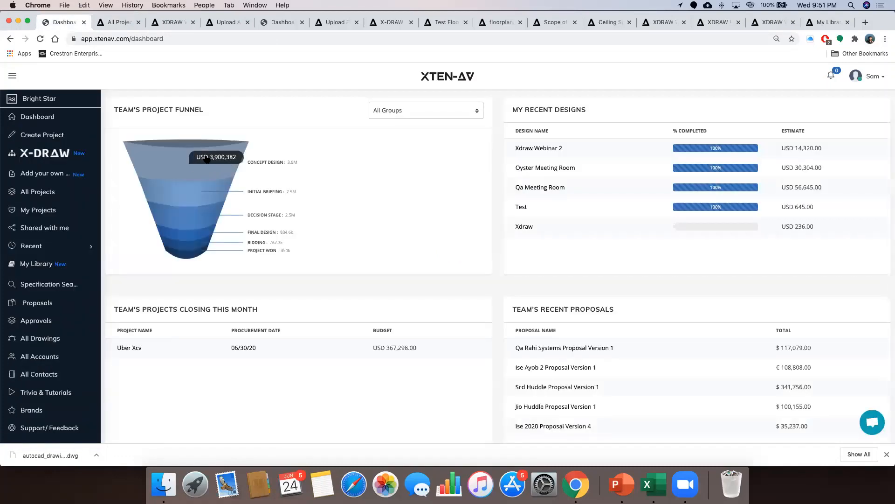
{"action": "left_click", "coordinate": [197, 143]}
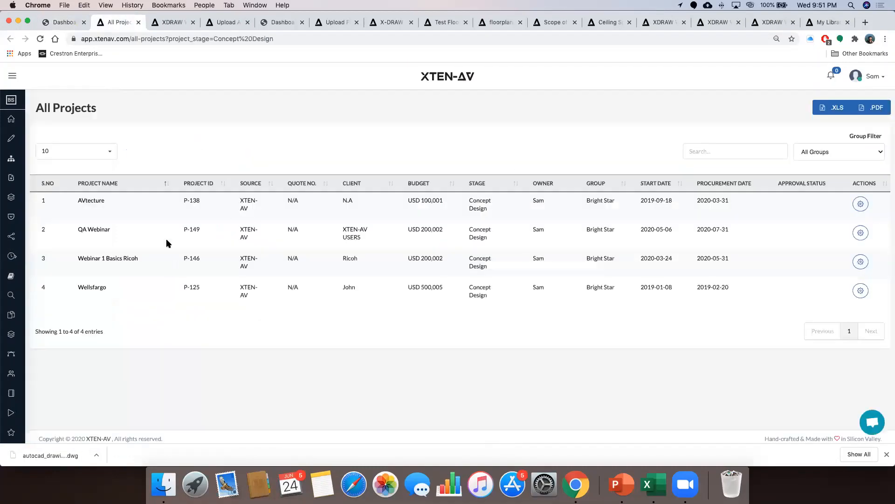
{"action": "scroll", "coordinate": [193, 283], "scroll_direction": "down", "scroll_amount": 1}
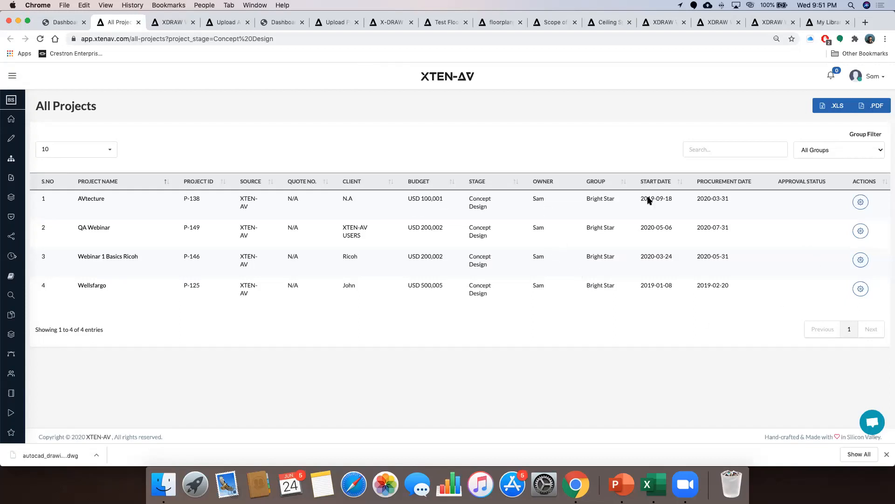
Go back to the dashboard, open the full All Projects list and search it by a project owner's first name
{"action": "left_click", "coordinate": [60, 22]}
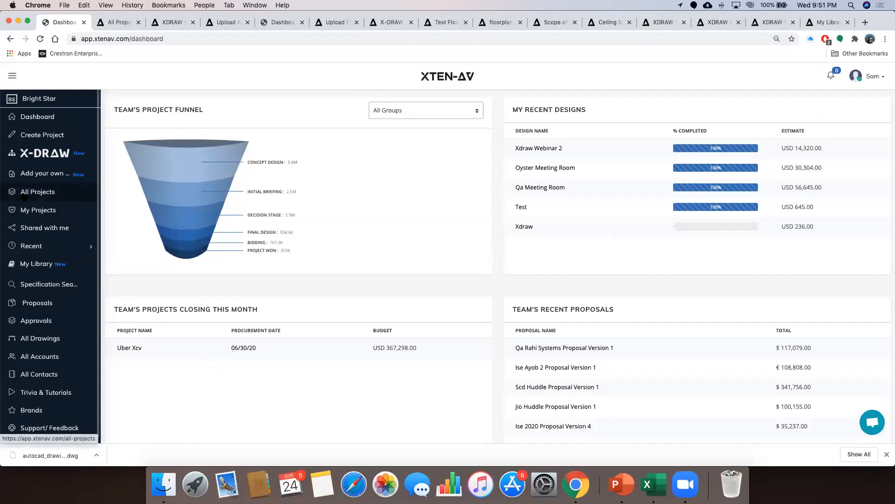
{"action": "left_click", "coordinate": [42, 195]}
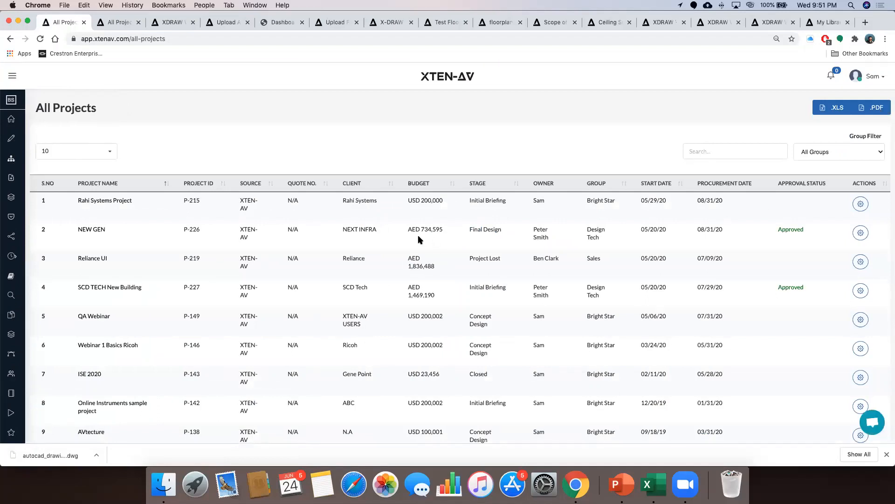
{"action": "left_click", "coordinate": [749, 152]}
{"action": "type", "text": "peter"}
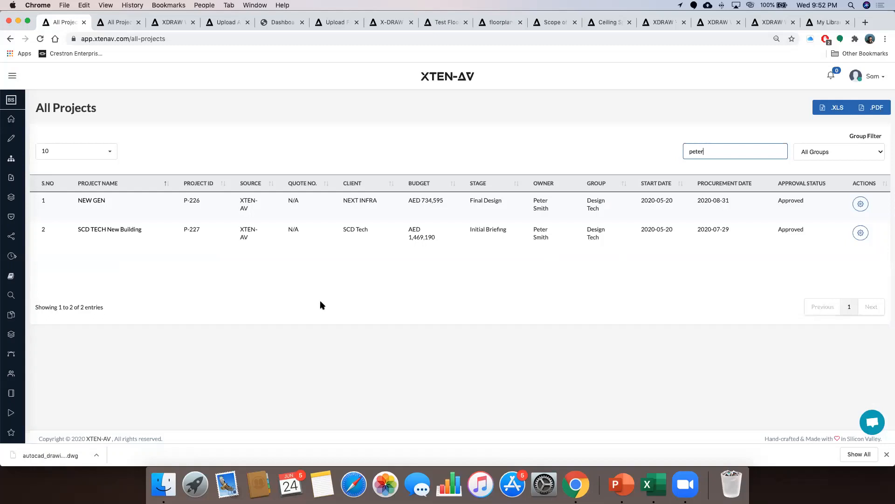
Expand the collapsed navigation and open the list of all proposals
{"action": "left_click", "coordinate": [13, 78]}
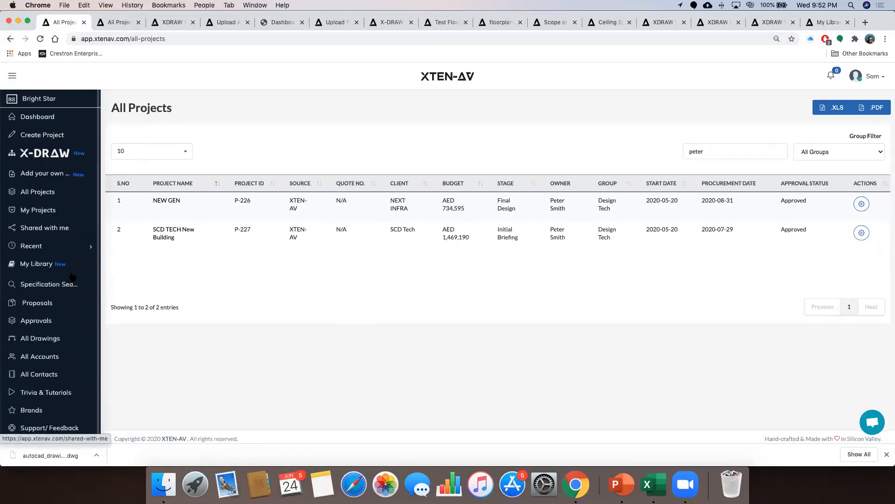
{"action": "scroll", "coordinate": [62, 274], "scroll_direction": "down", "scroll_amount": 1}
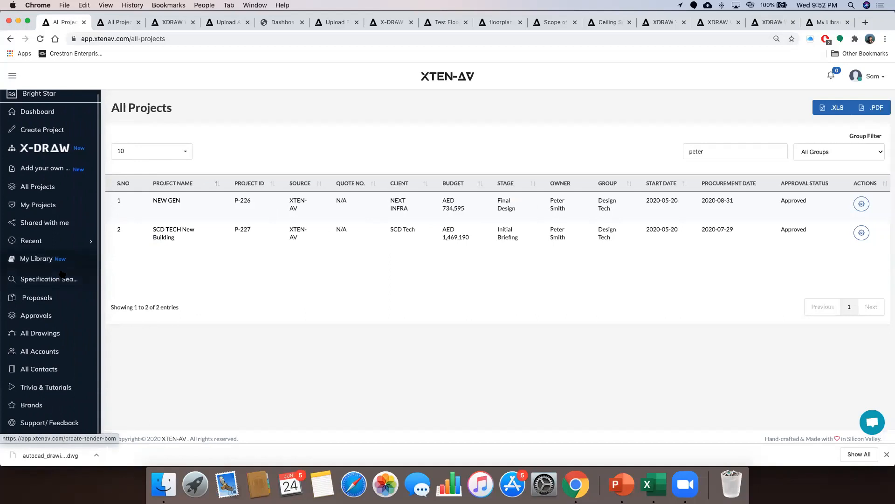
{"action": "left_click", "coordinate": [41, 300]}
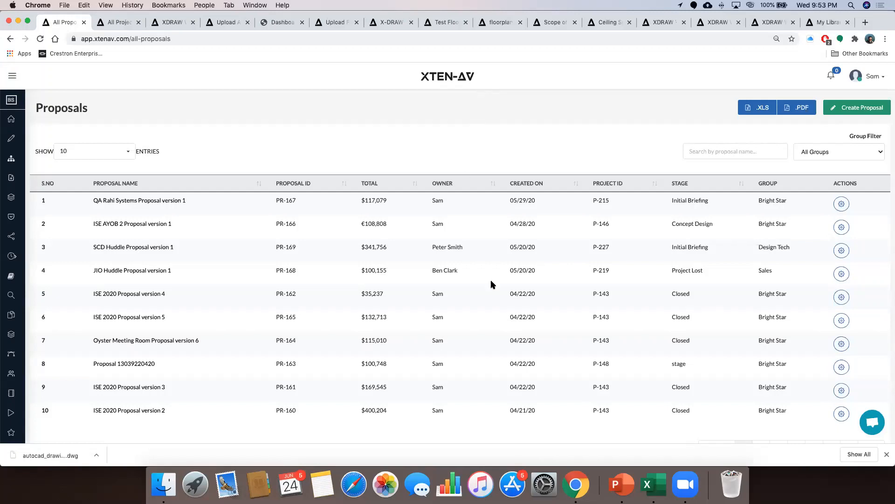
Open the live support chat and the Support Center page with its query form
{"action": "left_click", "coordinate": [871, 421]}
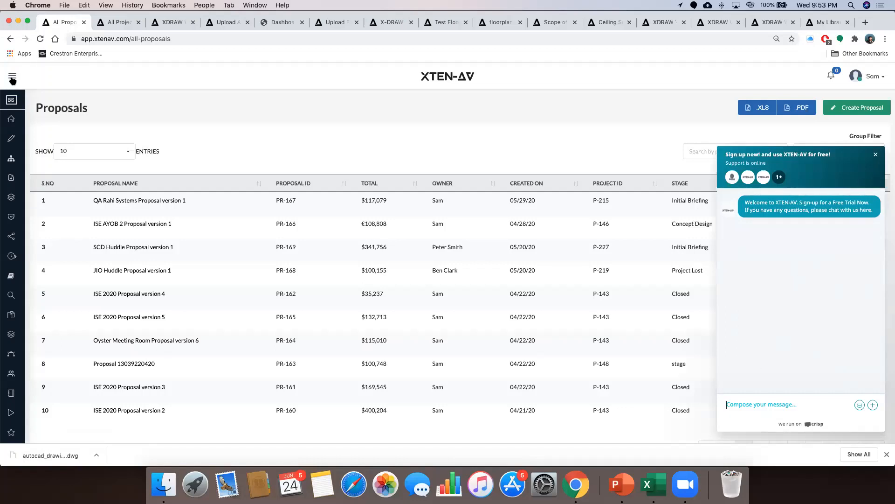
{"action": "mouse_move", "coordinate": [11, 197]}
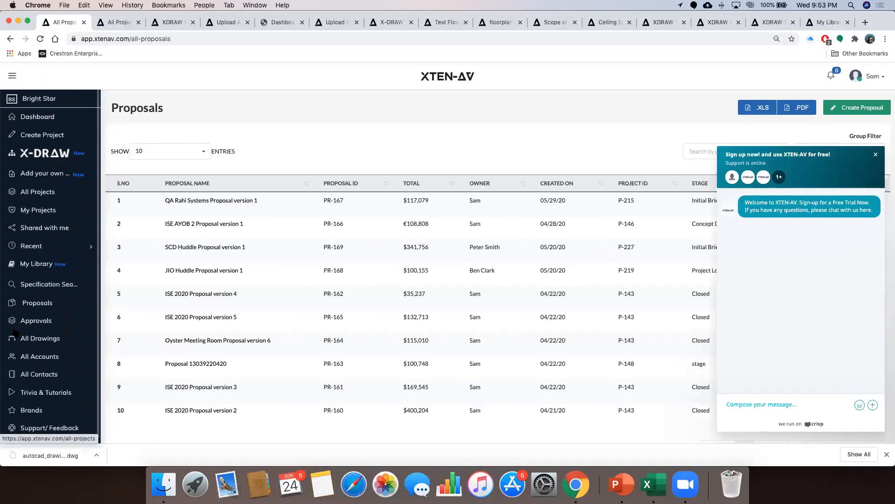
{"action": "scroll", "coordinate": [44, 424], "scroll_direction": "down", "scroll_amount": 1}
{"action": "left_click", "coordinate": [44, 423]}
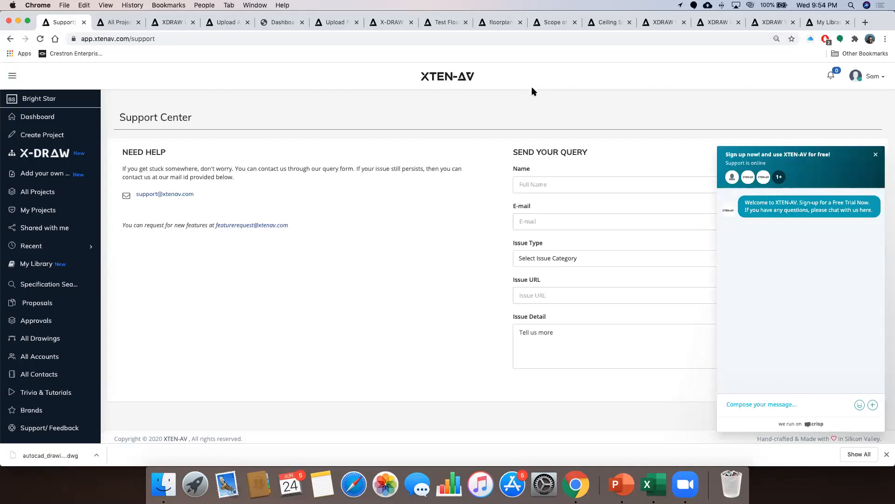
Load the xtenav.com website in place of the second dashboard page and open its Events page
{"action": "left_click", "coordinate": [275, 29]}
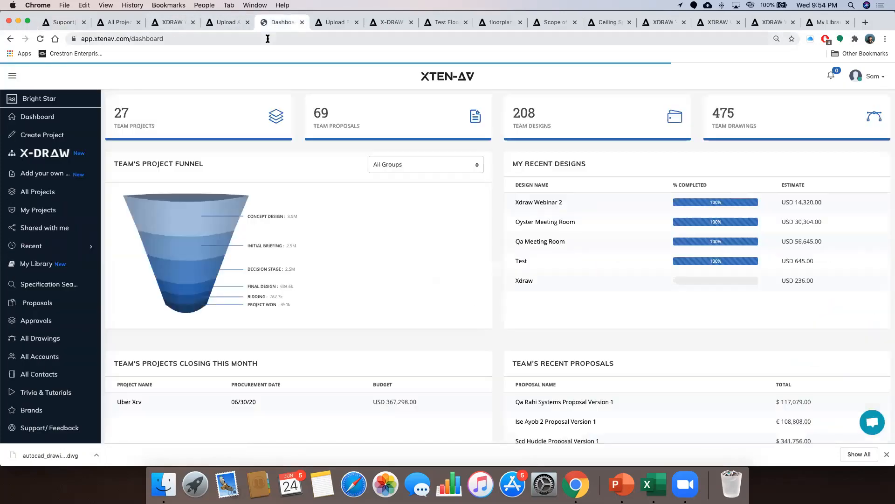
{"action": "left_click", "coordinate": [268, 38]}
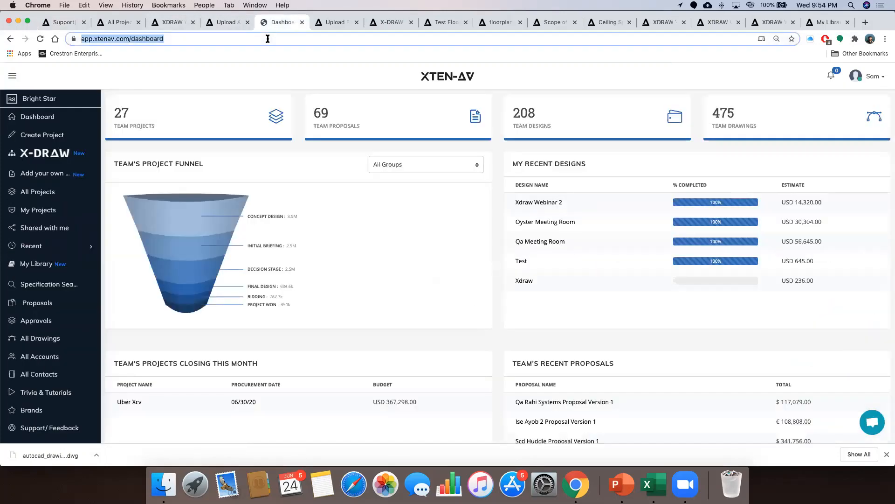
{"action": "type", "text": "xtenav"}
{"action": "key", "text": "Return"}
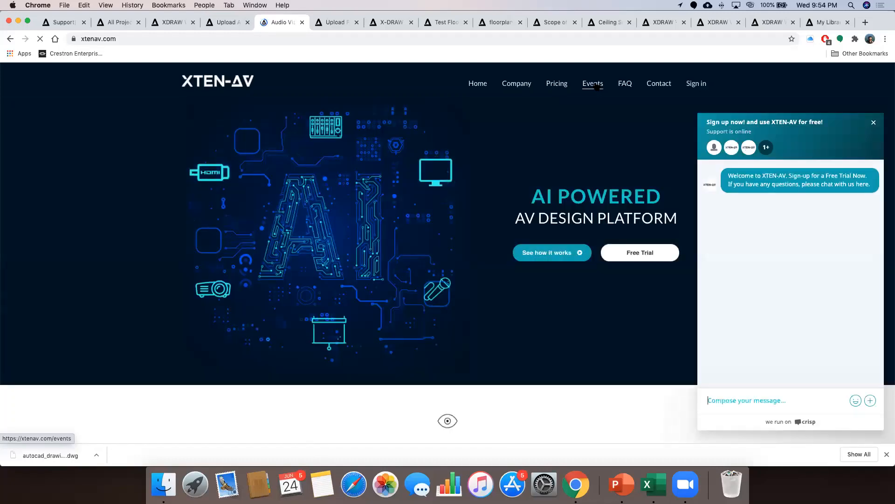
{"action": "left_click", "coordinate": [595, 85]}
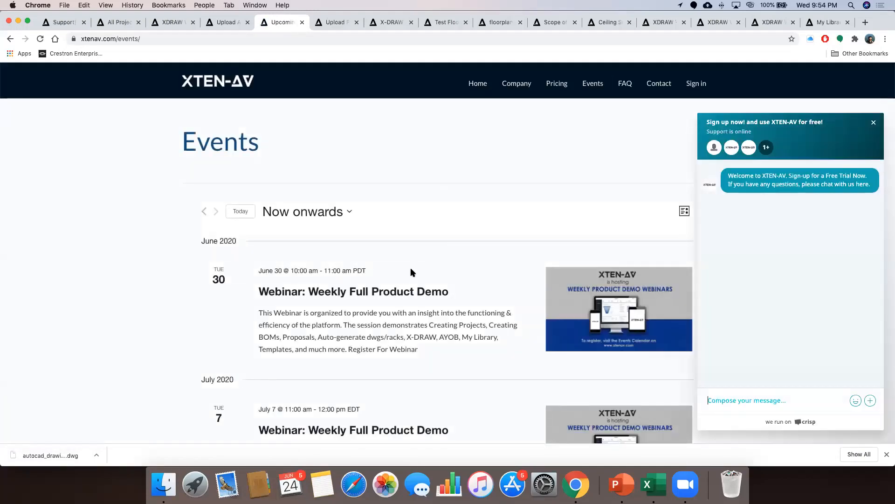
Look through the upcoming Weekly Full Product Demo webinars on the Events page
{"action": "scroll", "coordinate": [397, 306], "scroll_direction": "down", "scroll_amount": 5}
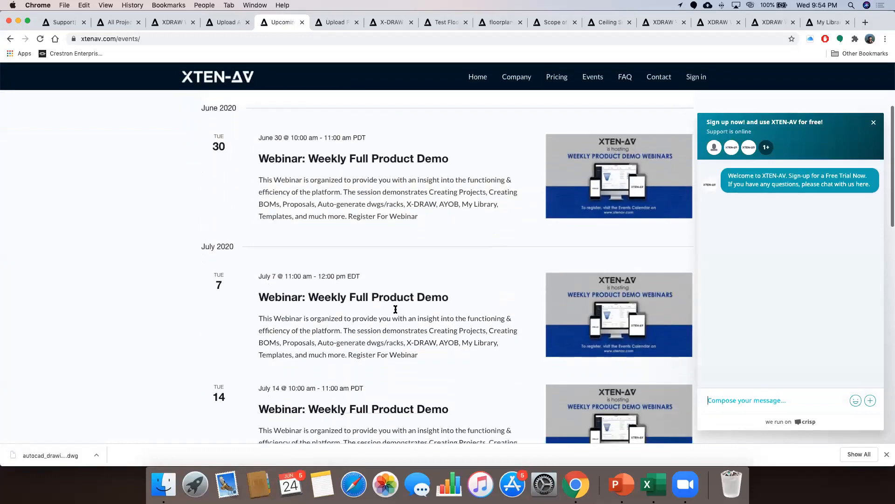
{"action": "scroll", "coordinate": [395, 307], "scroll_direction": "down", "scroll_amount": 3}
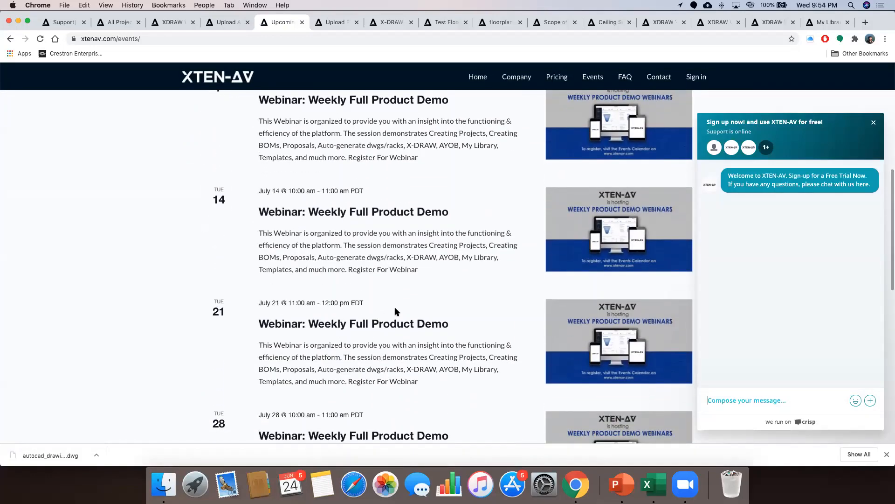
{"action": "scroll", "coordinate": [395, 308], "scroll_direction": "down", "scroll_amount": 1}
{"action": "scroll", "coordinate": [395, 311], "scroll_direction": "down", "scroll_amount": 4}
{"action": "scroll", "coordinate": [395, 311], "scroll_direction": "up", "scroll_amount": 9}
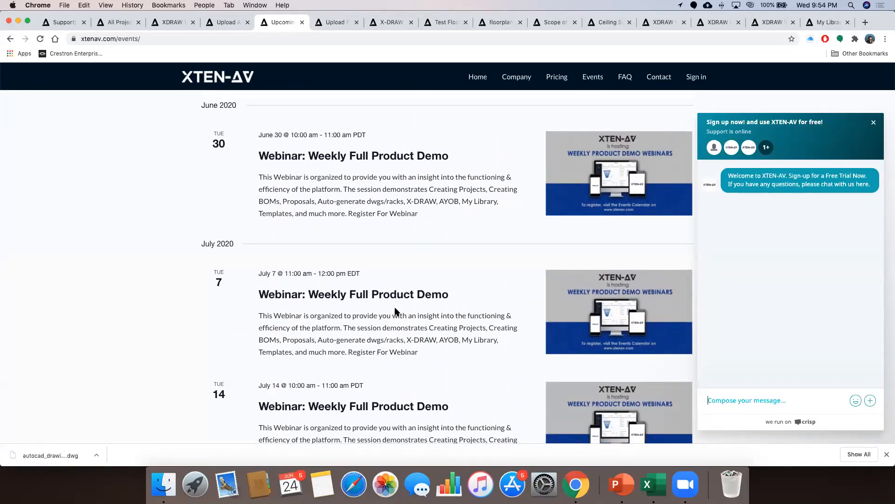
View the date picker for the events list and go to the previous events
{"action": "scroll", "coordinate": [396, 310], "scroll_direction": "up", "scroll_amount": 3}
{"action": "left_click", "coordinate": [306, 205]}
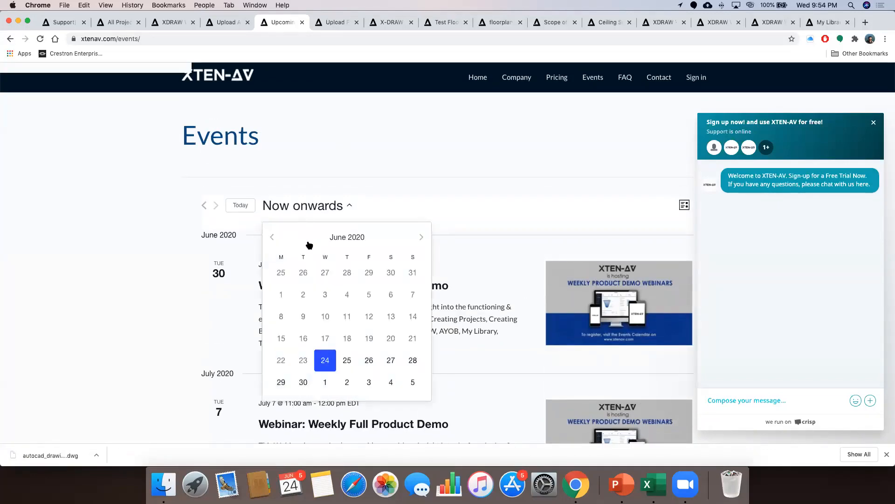
{"action": "left_click", "coordinate": [204, 206]}
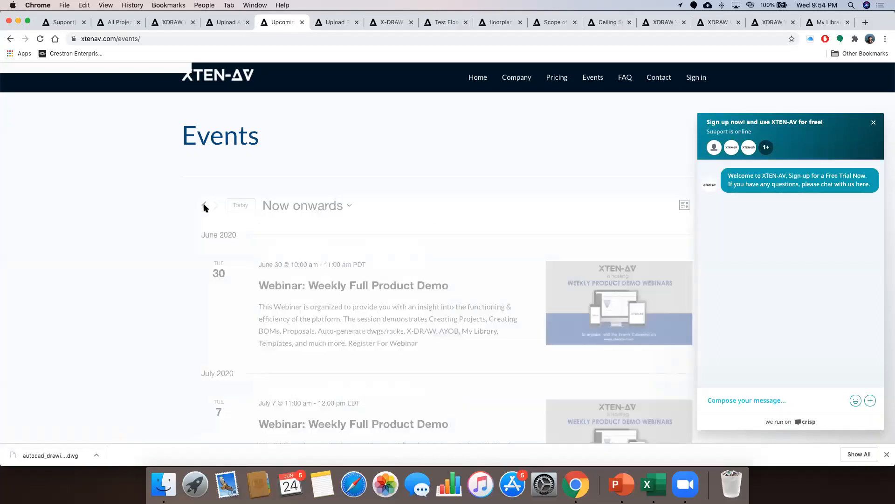